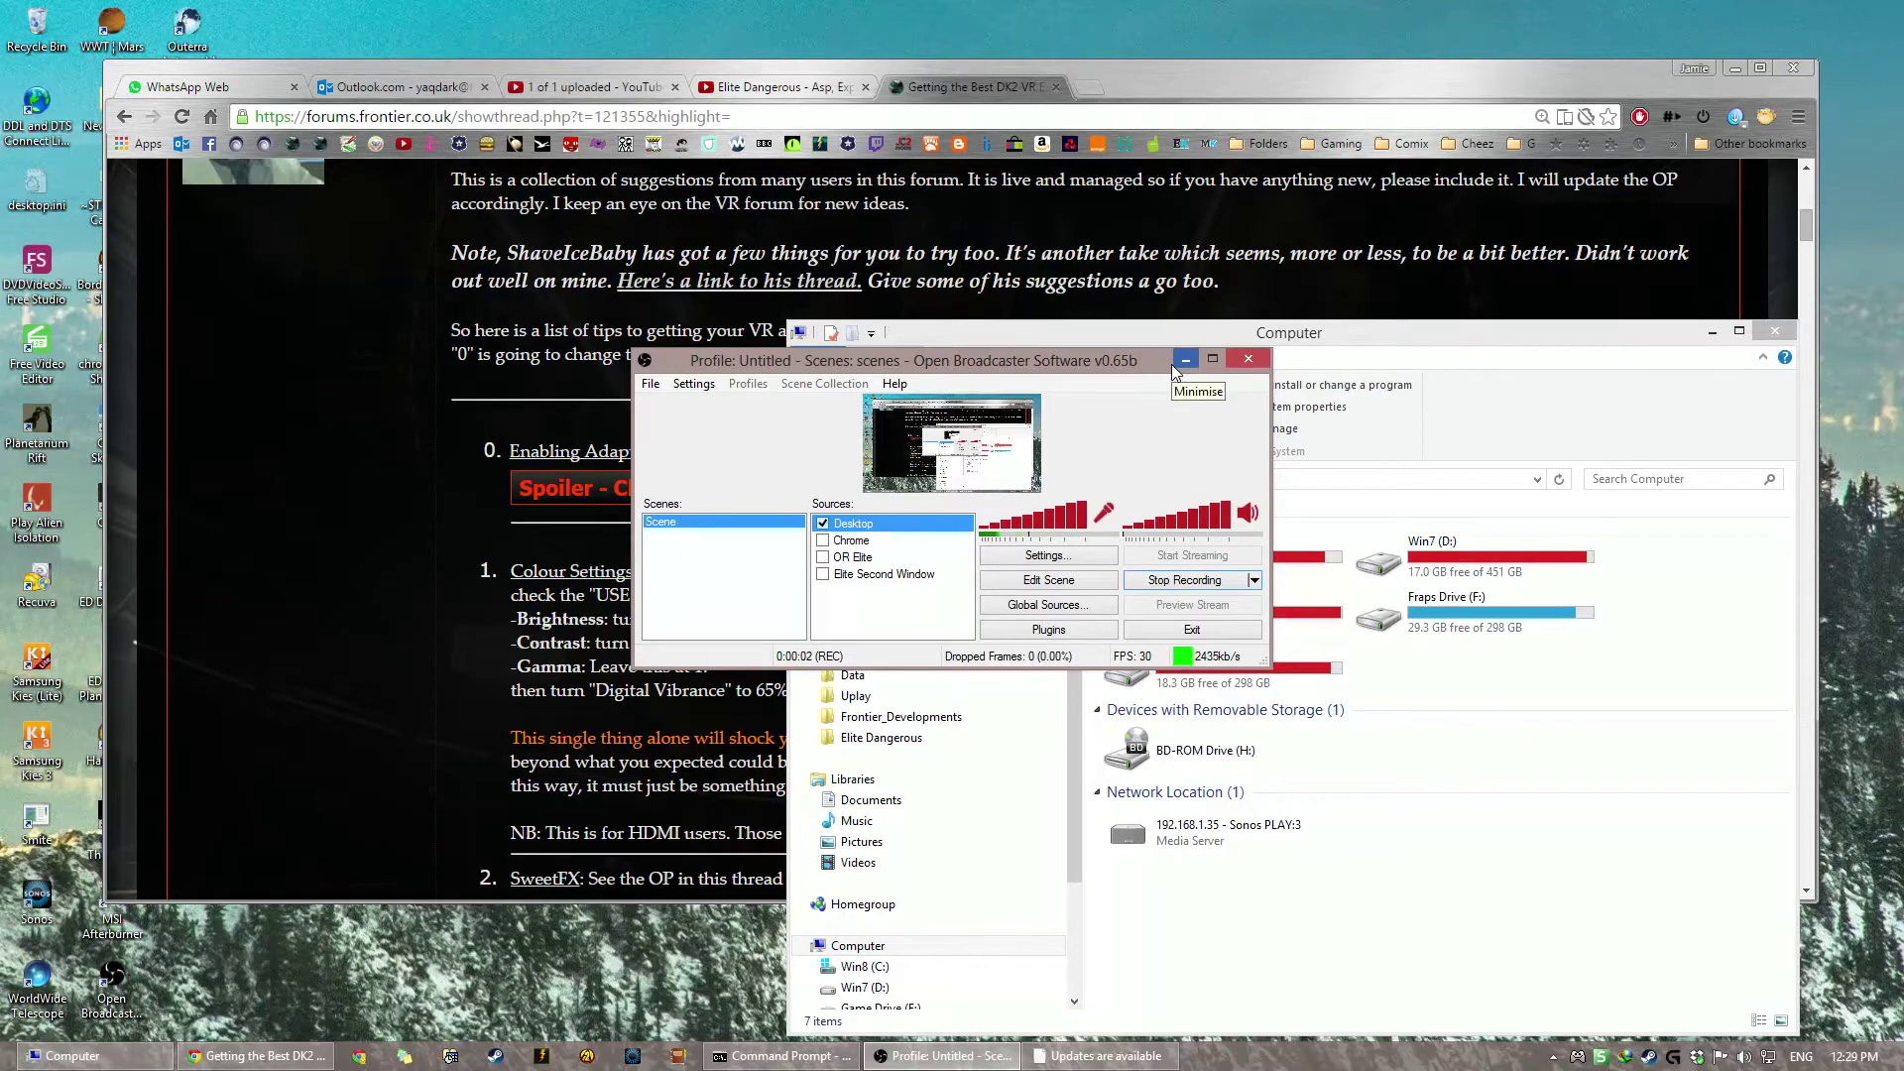
Step: Minimize OBS and bring the Frontier forum DK2 VR guide in Chrome to the front
{"action": "left_click", "coordinate": [1174, 365]}
{"action": "left_click", "coordinate": [395, 325]}
{"action": "scroll", "coordinate": [396, 325], "scroll_direction": "up", "scroll_amount": 2}
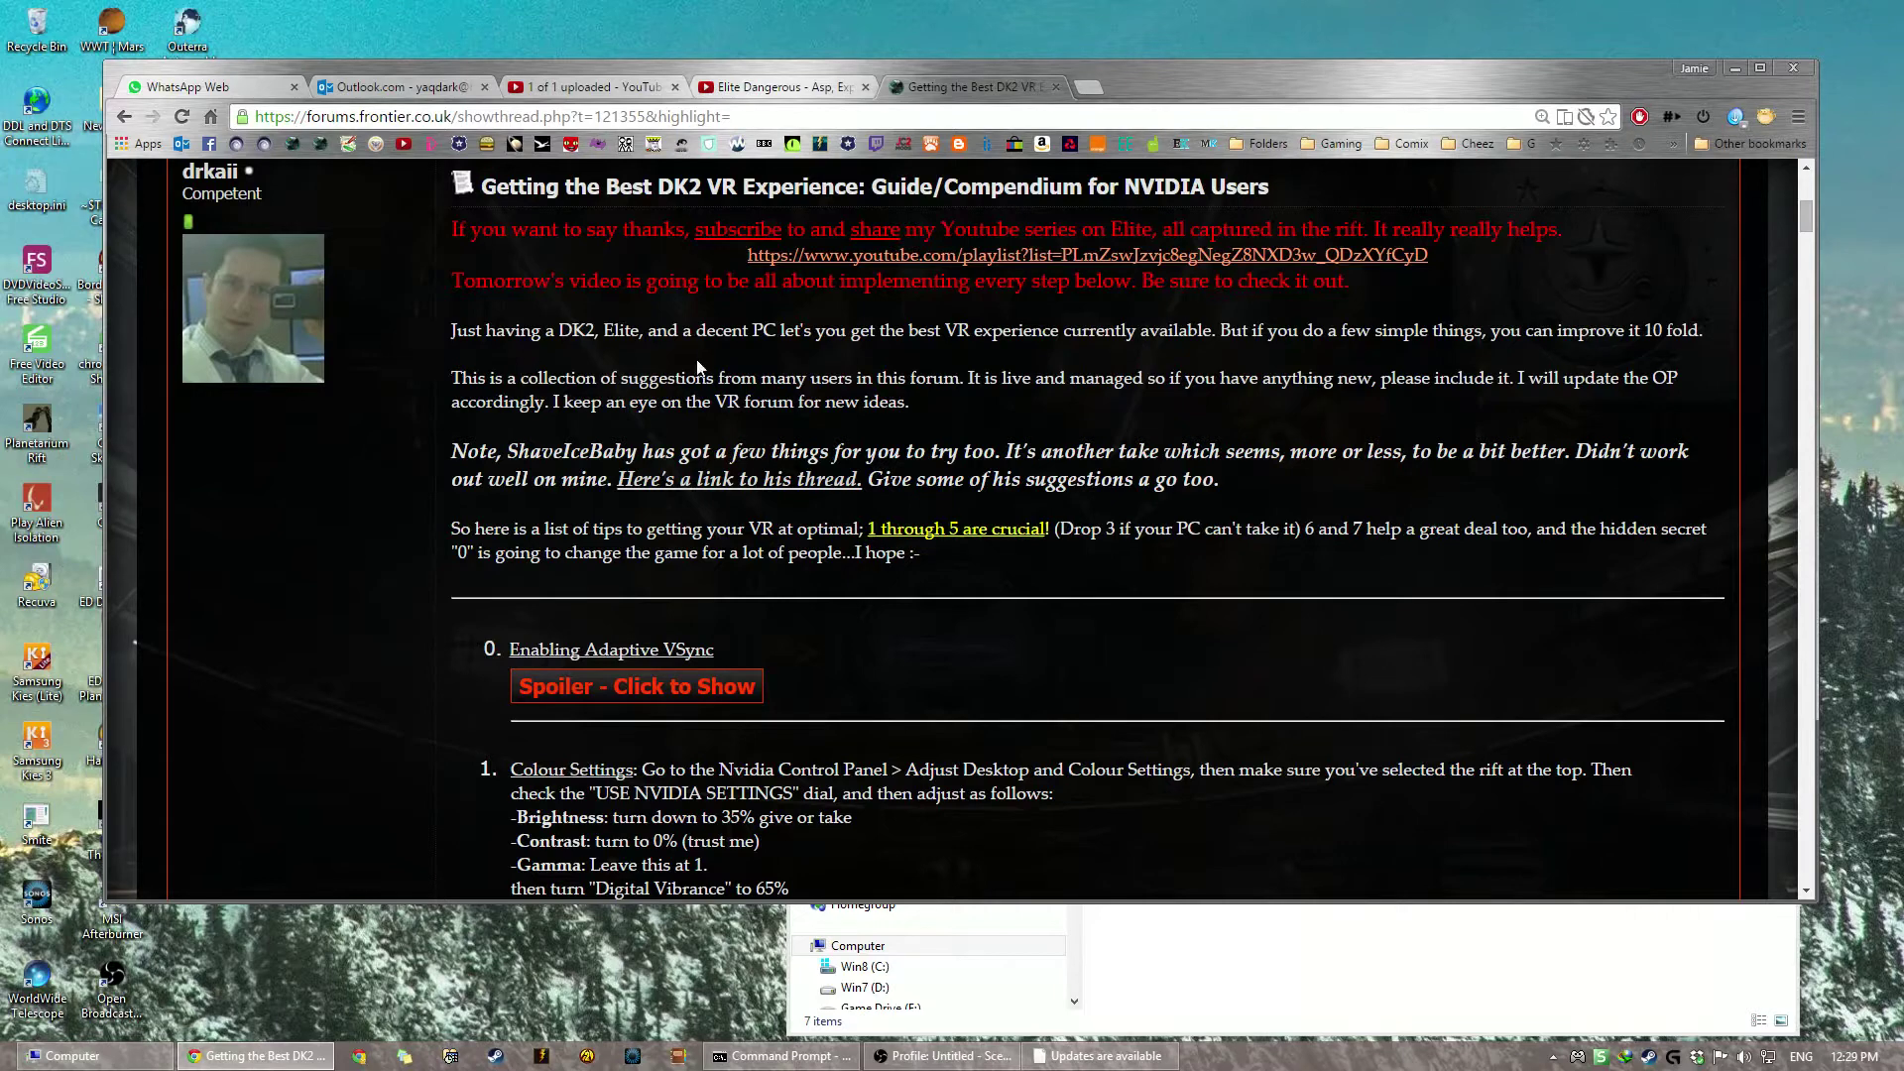
Step: Highlight the post title's 'Guide/Compendium for NVIDIA Users' and scroll to the Adaptive VSync tip
{"action": "left_click_drag", "start_coordinate": [481, 187], "coordinate": [1271, 186]}
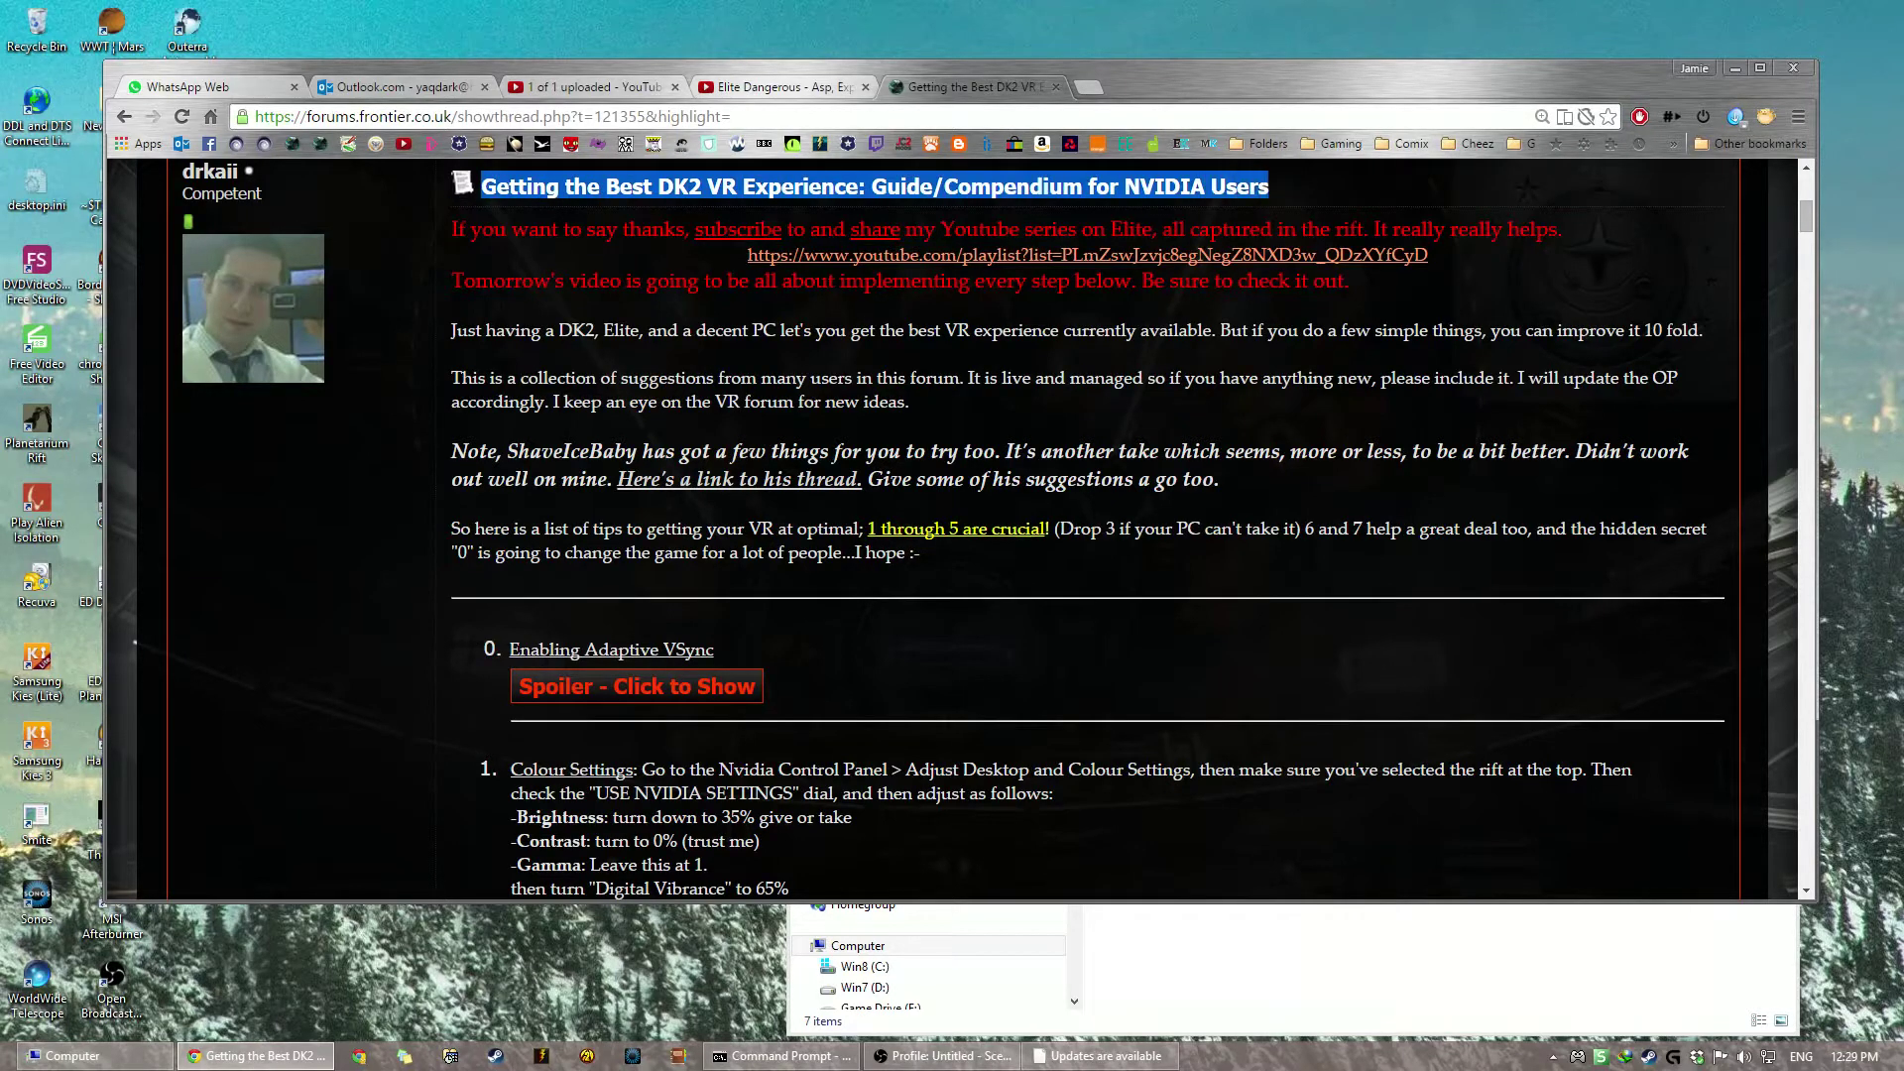
{"action": "left_click", "coordinate": [541, 255]}
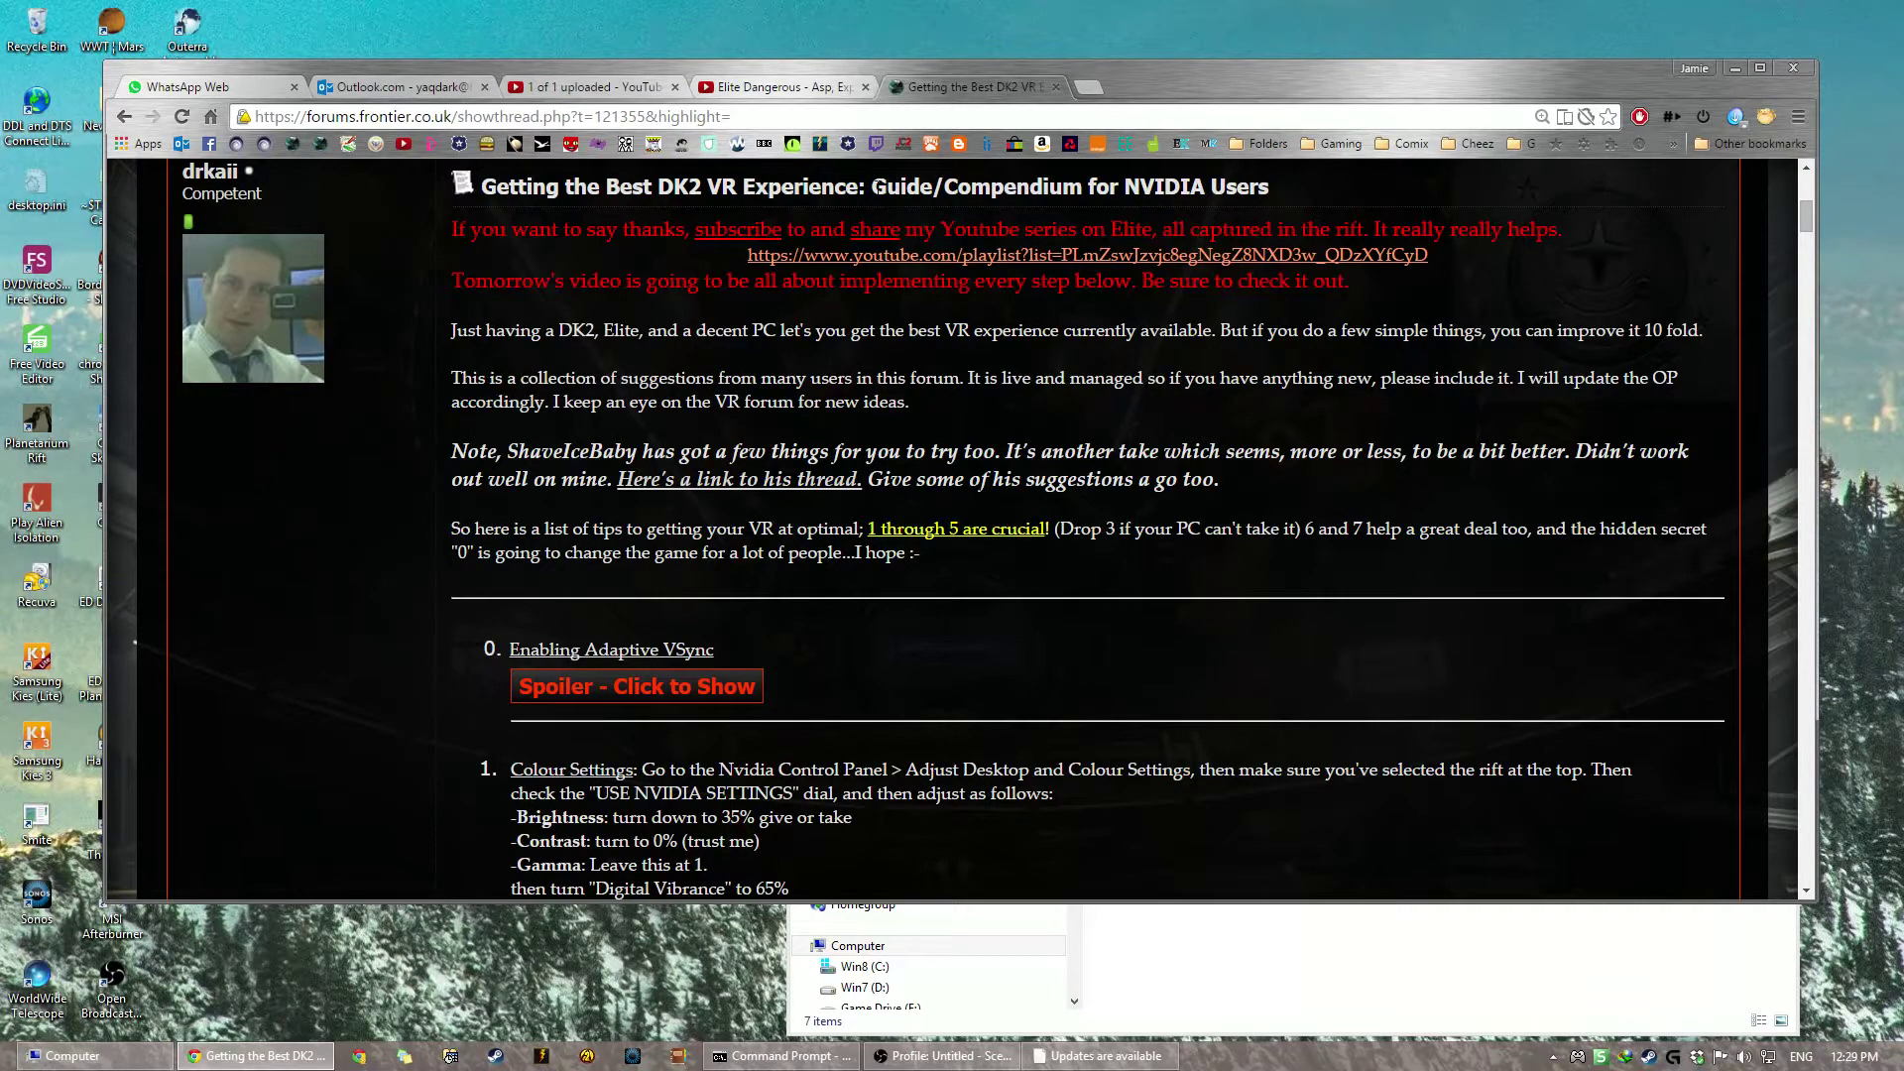
{"action": "left_click_drag", "start_coordinate": [872, 187], "coordinate": [1293, 187]}
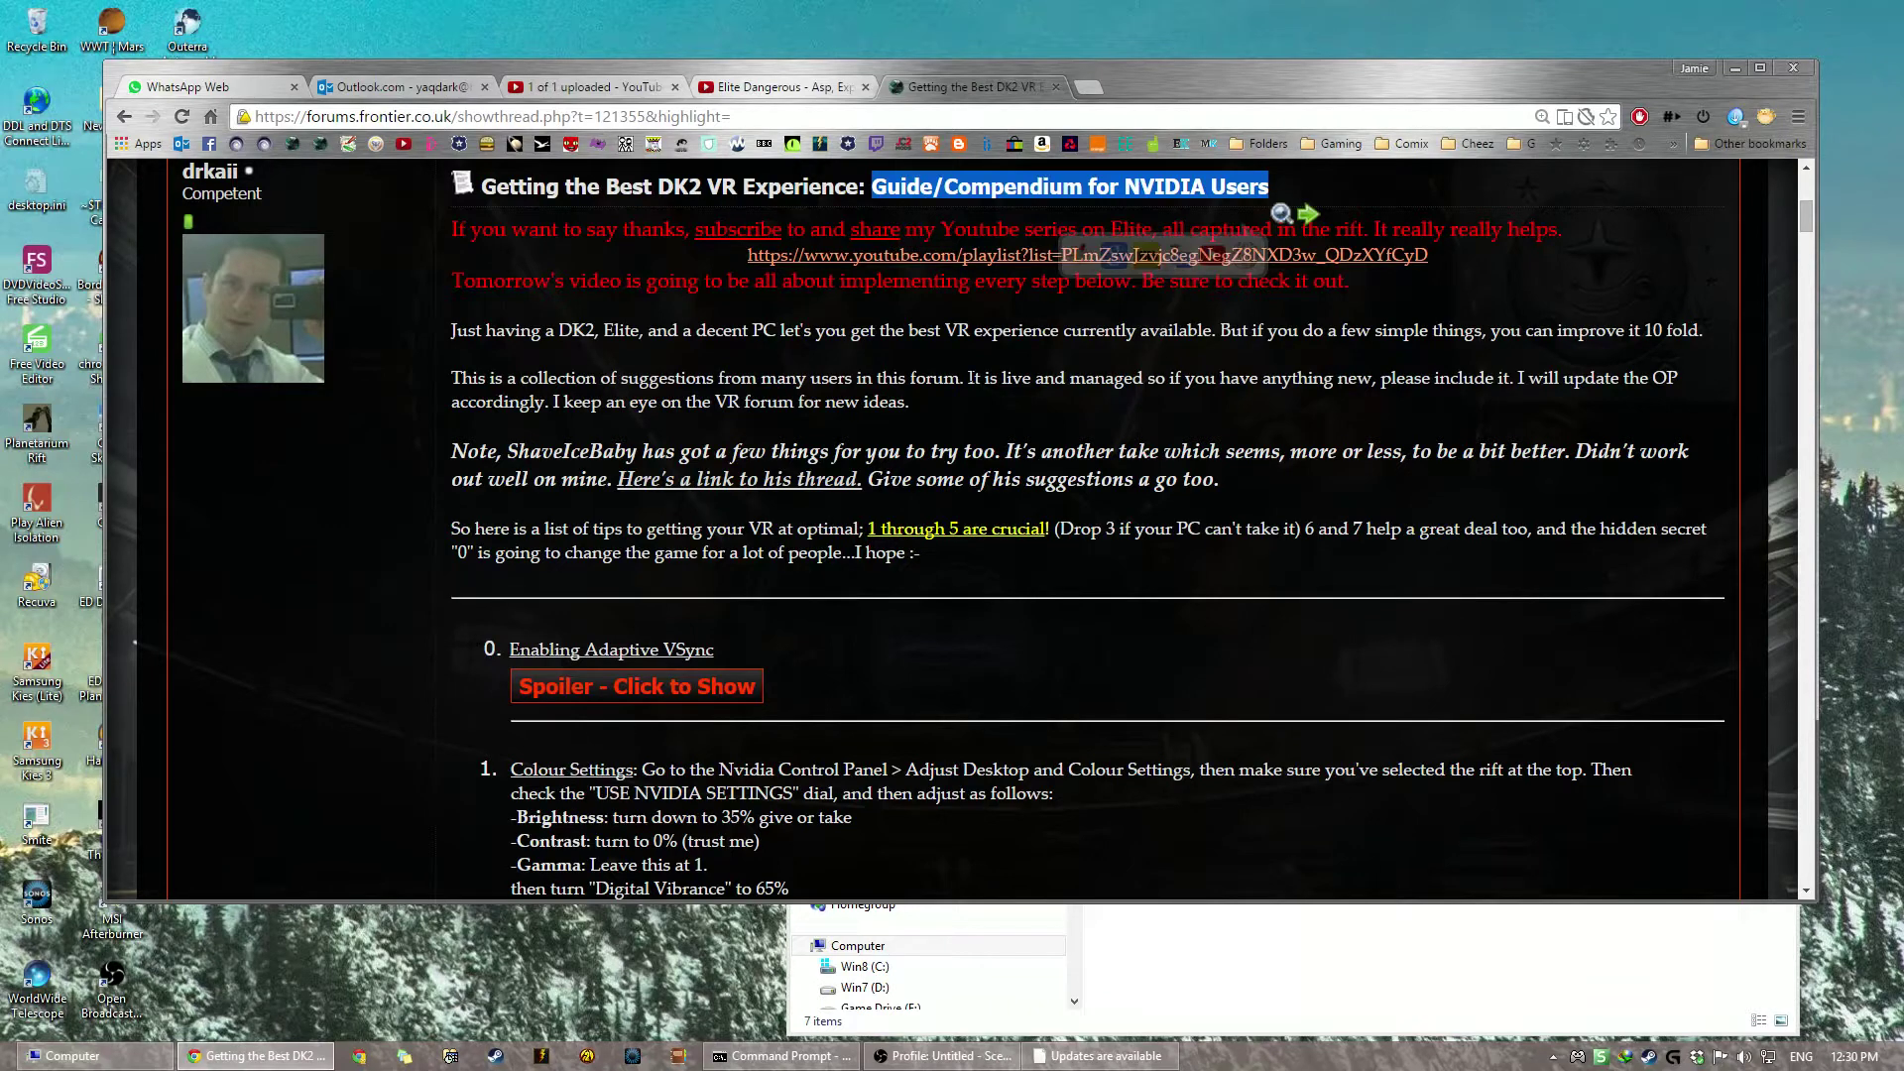
{"action": "scroll", "coordinate": [969, 382], "scroll_direction": "down", "scroll_amount": 3}
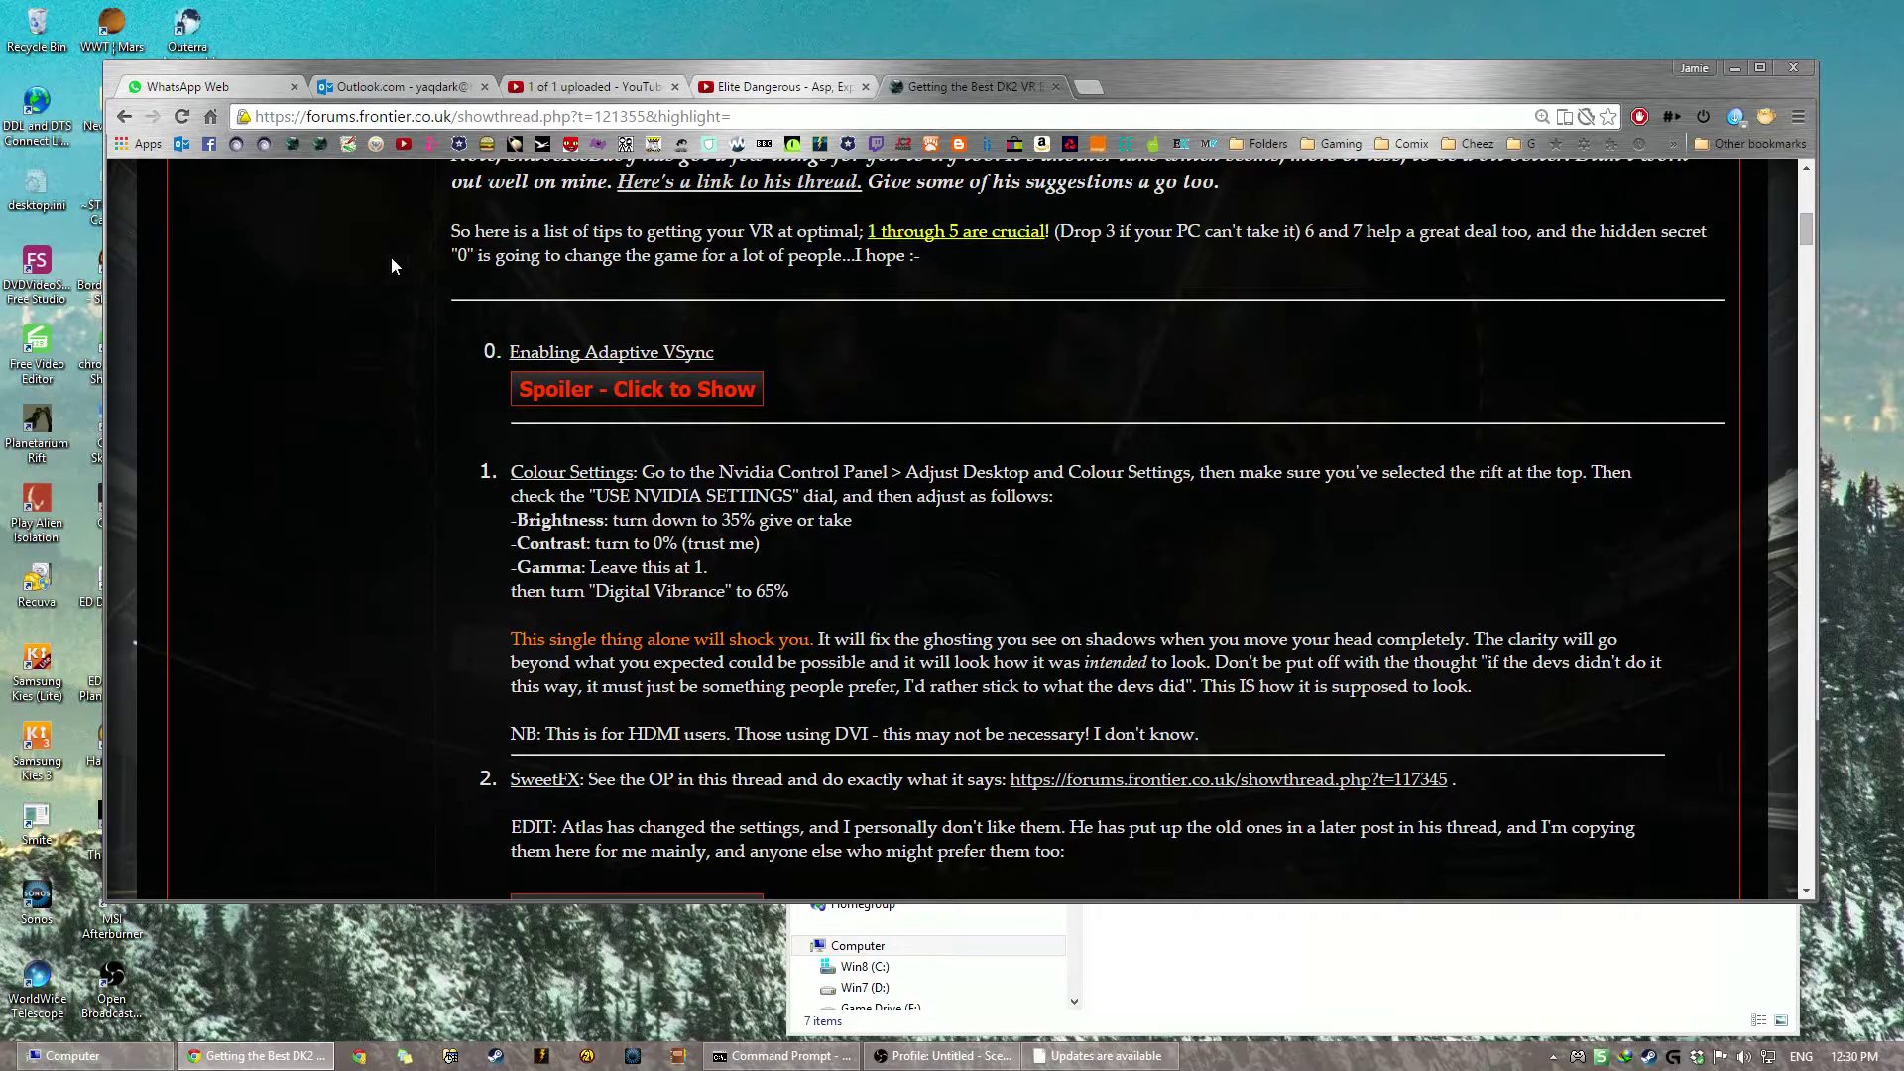
Step: Expand the Adaptive VSync spoiler and scroll to its Manage 3D Settings > Program Settings how-to
{"action": "left_click_drag", "start_coordinate": [733, 353], "coordinate": [556, 388]}
{"action": "left_click", "coordinate": [556, 392]}
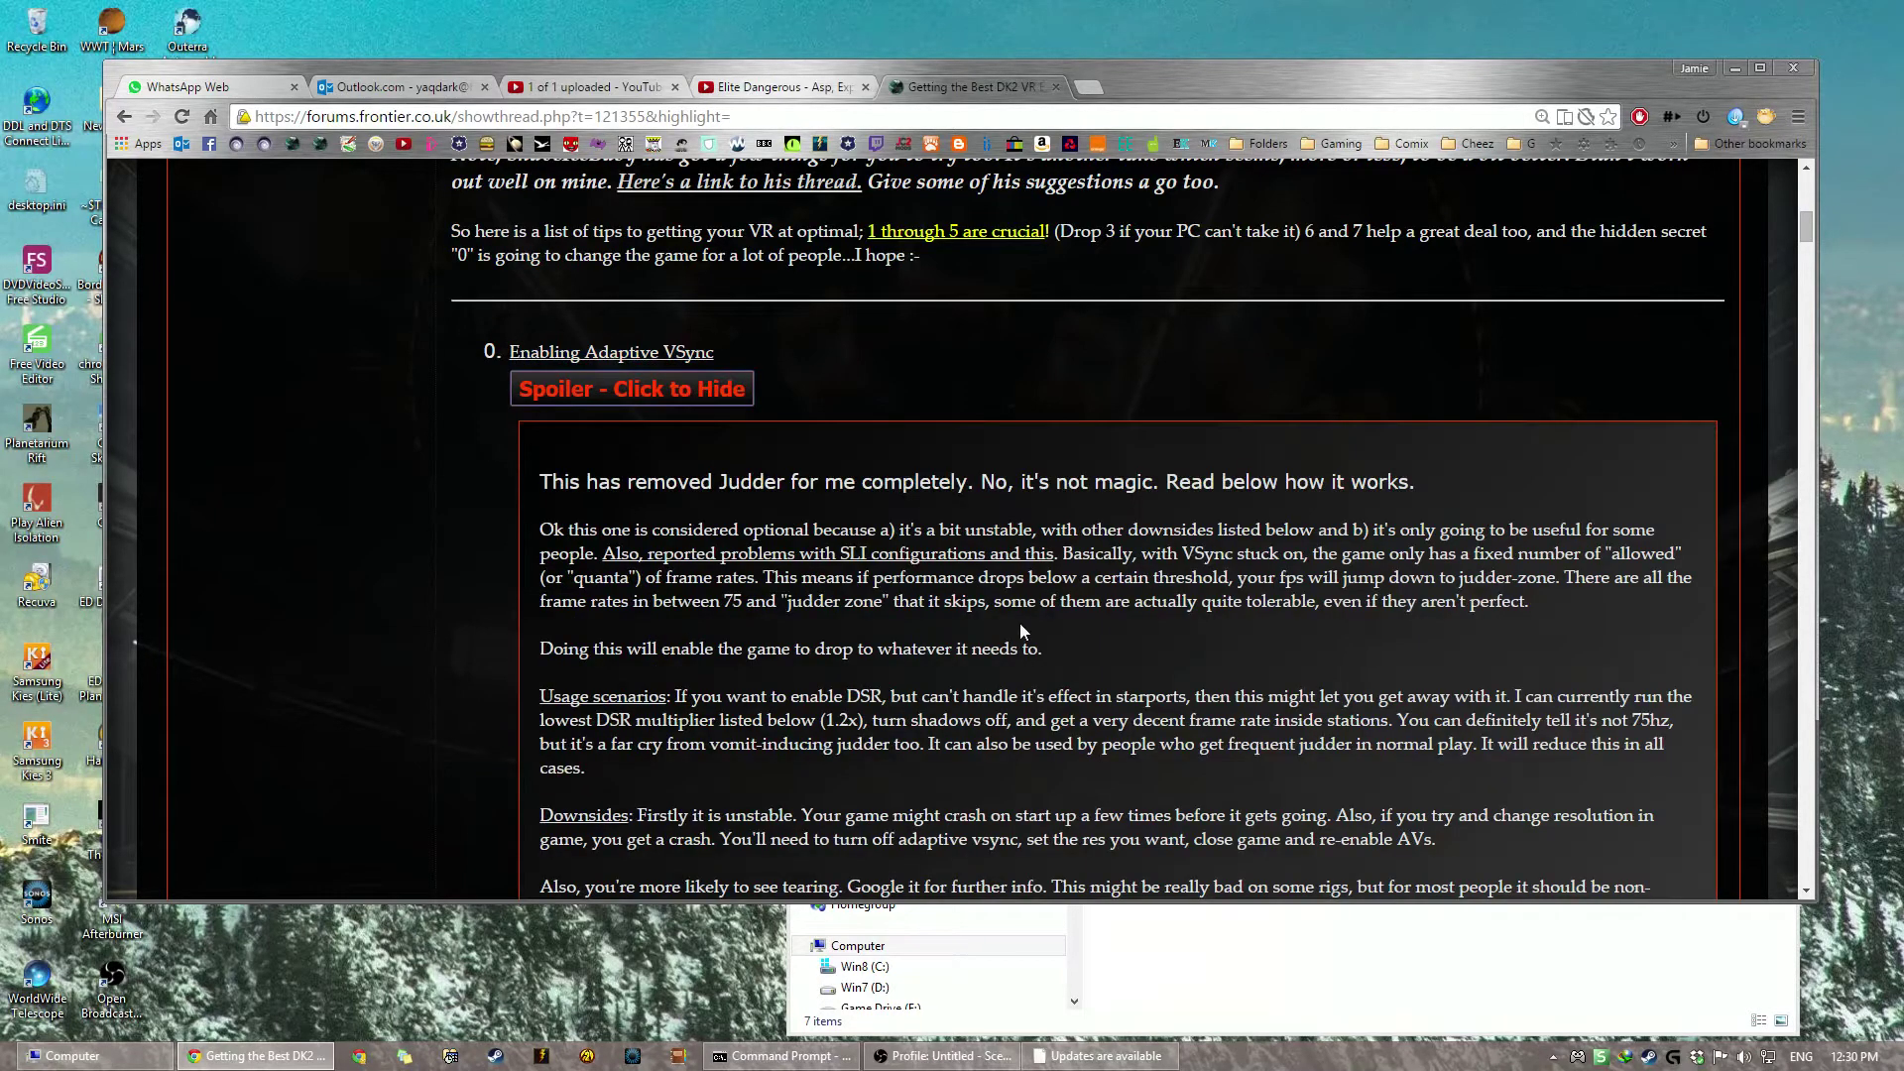
{"action": "scroll", "coordinate": [1019, 623], "scroll_direction": "down", "scroll_amount": 3}
{"action": "scroll", "coordinate": [1021, 625], "scroll_direction": "up", "scroll_amount": 1}
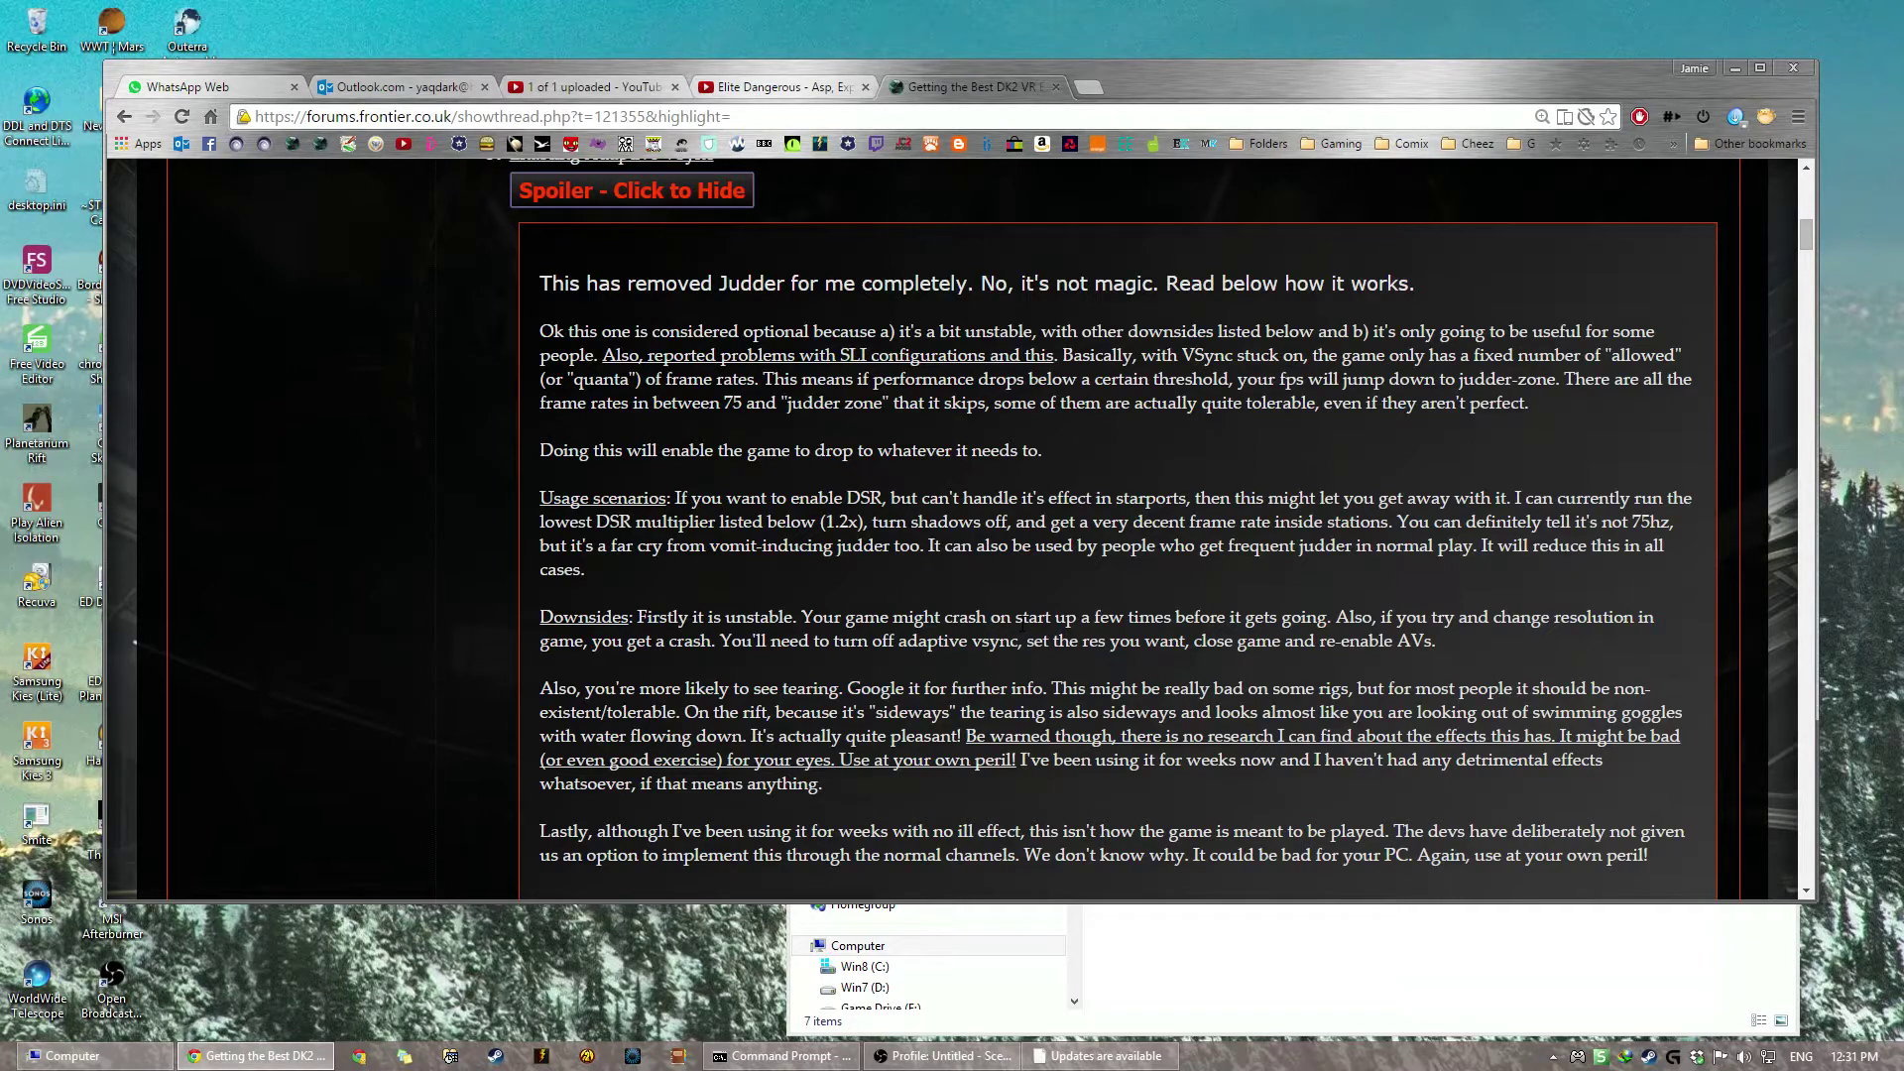
{"action": "scroll", "coordinate": [1022, 625], "scroll_direction": "down", "scroll_amount": 4}
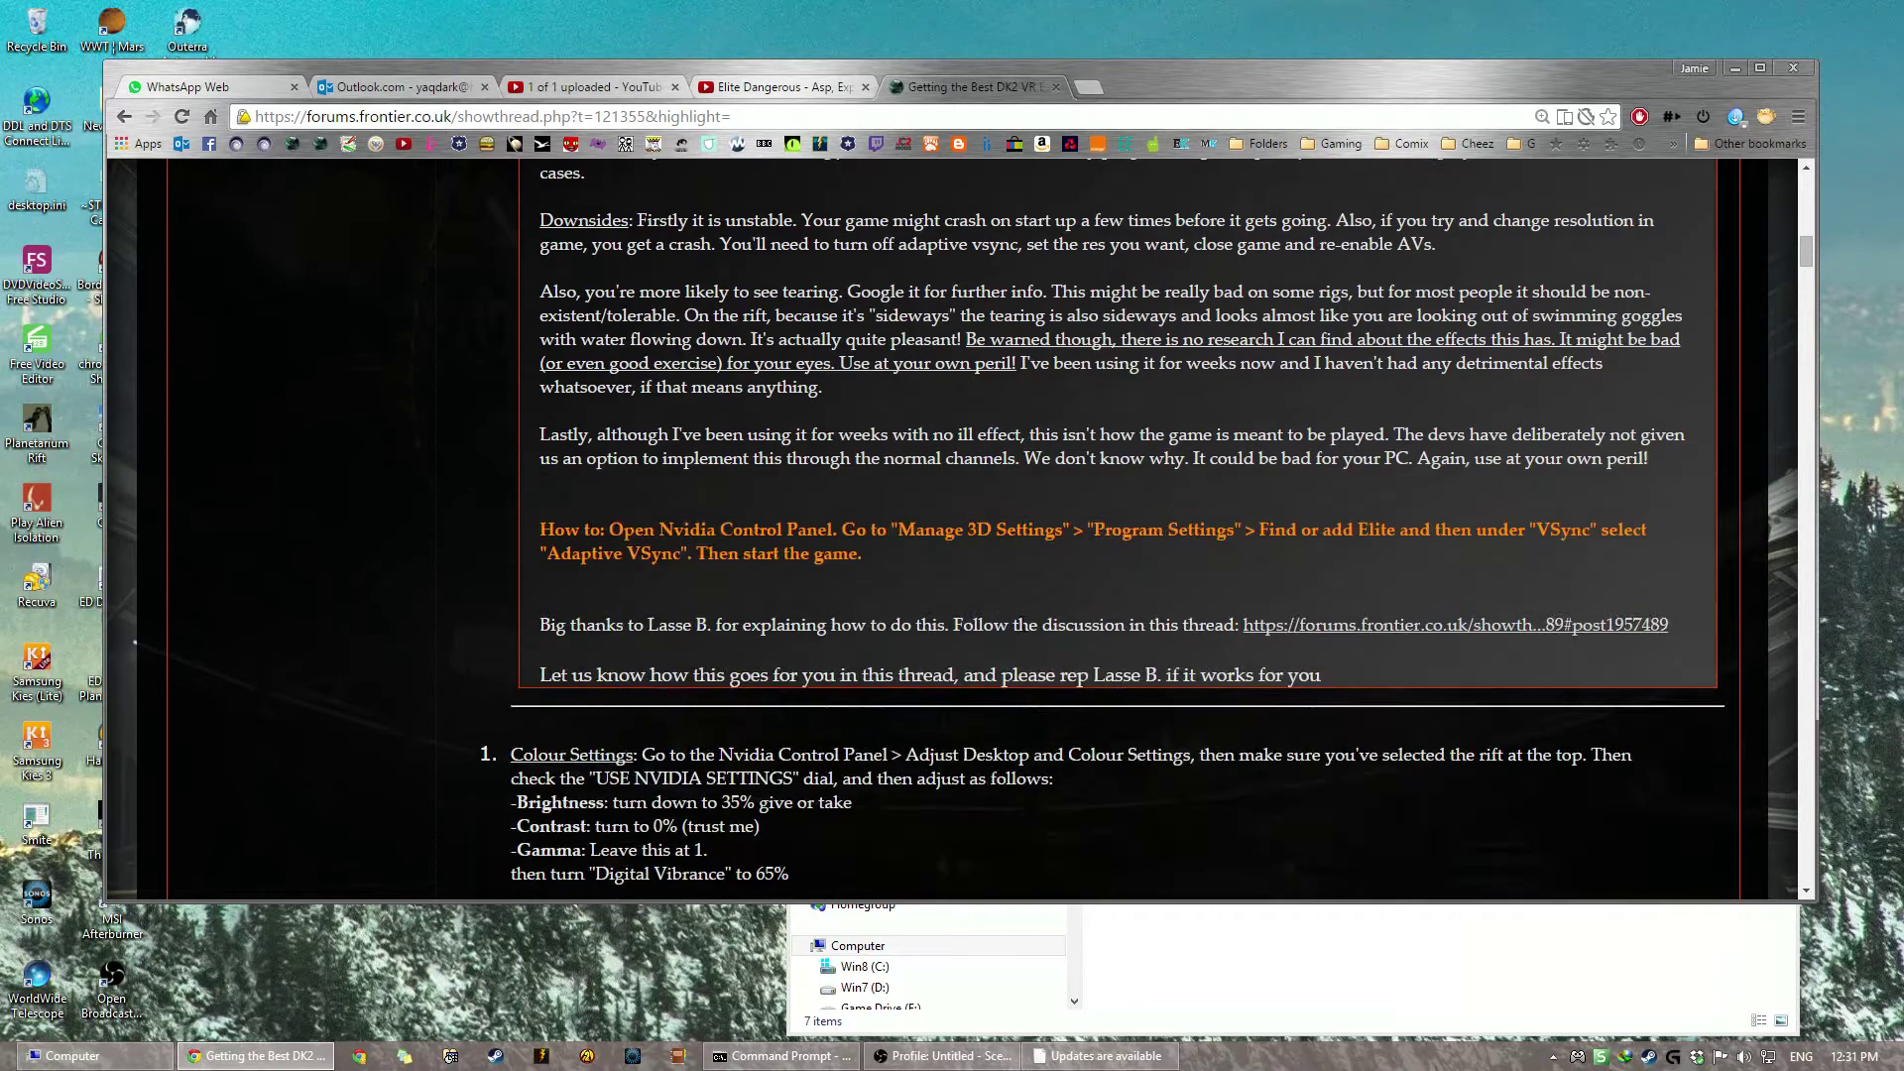
Step: Launch NVIDIA Control Panel from the desktop context menu and go to Manage 3D settings
{"action": "right_click", "coordinate": [1853, 373]}
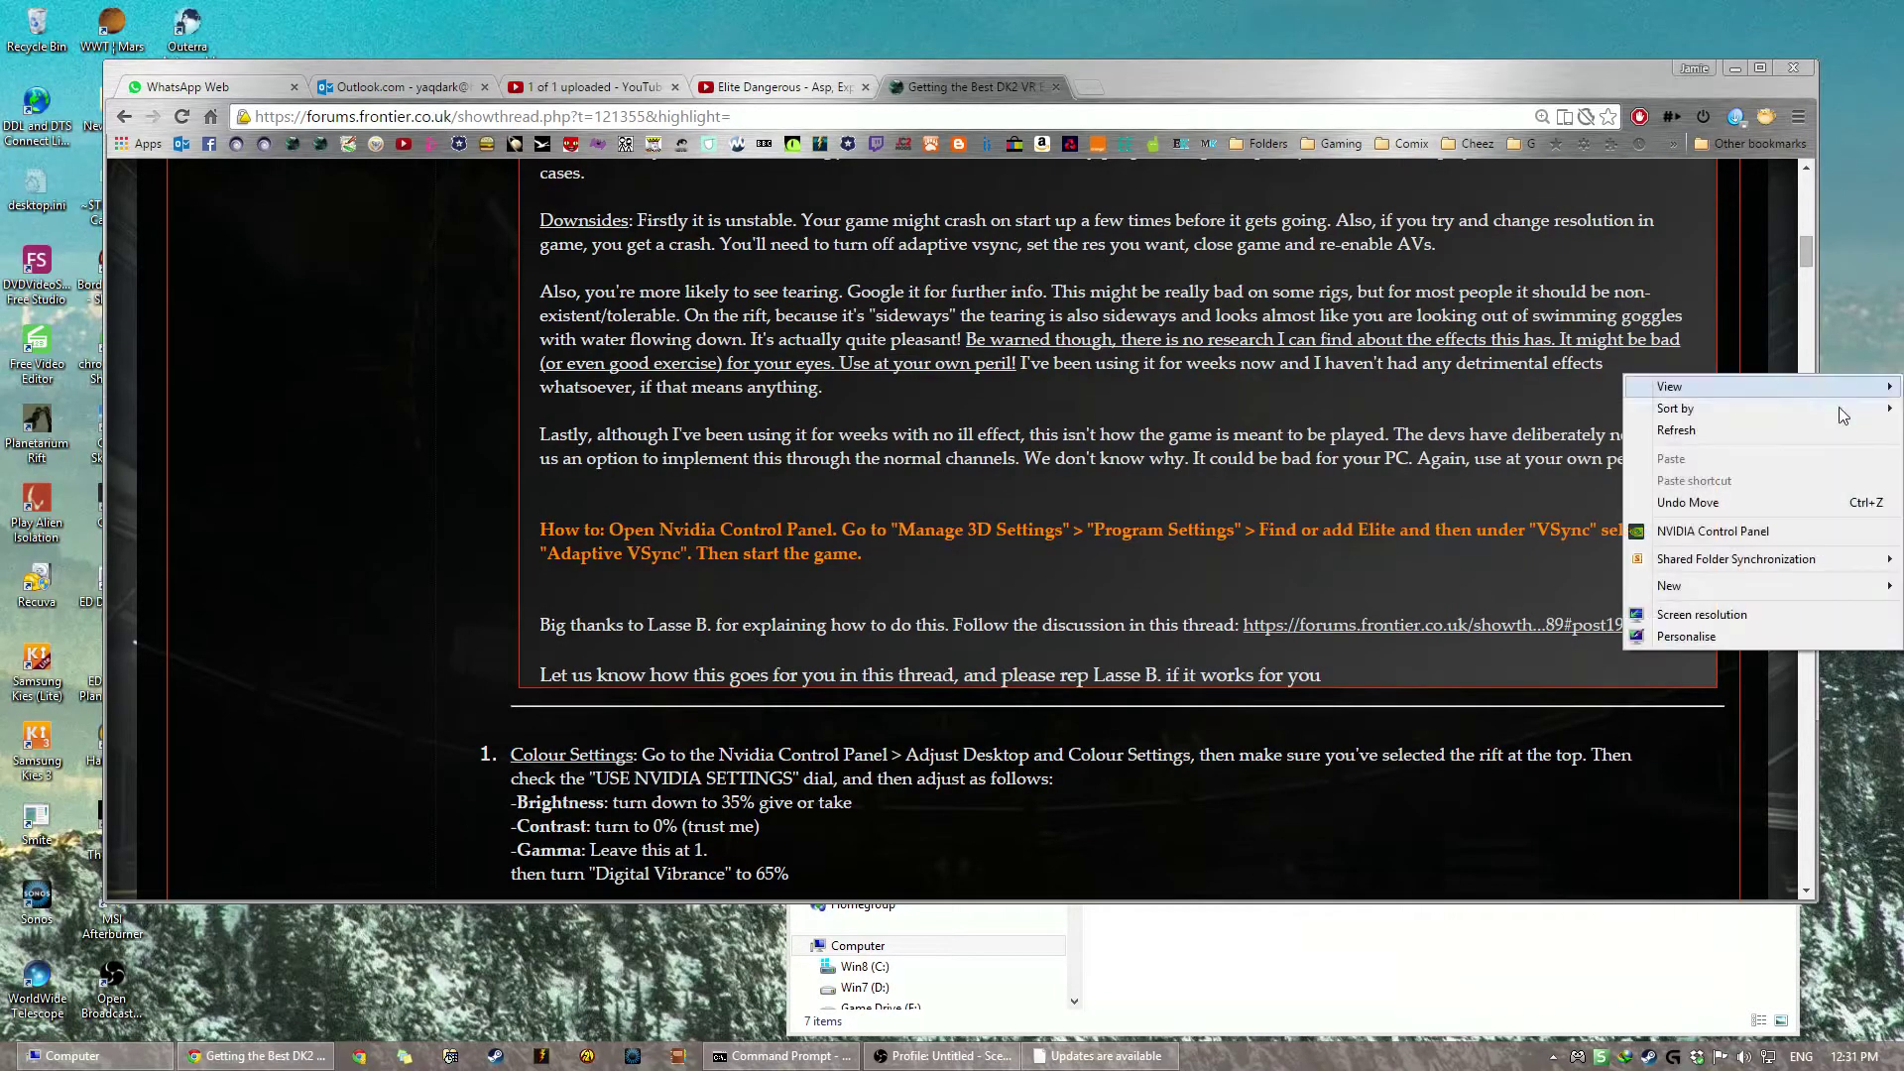
{"action": "left_click", "coordinate": [1781, 525]}
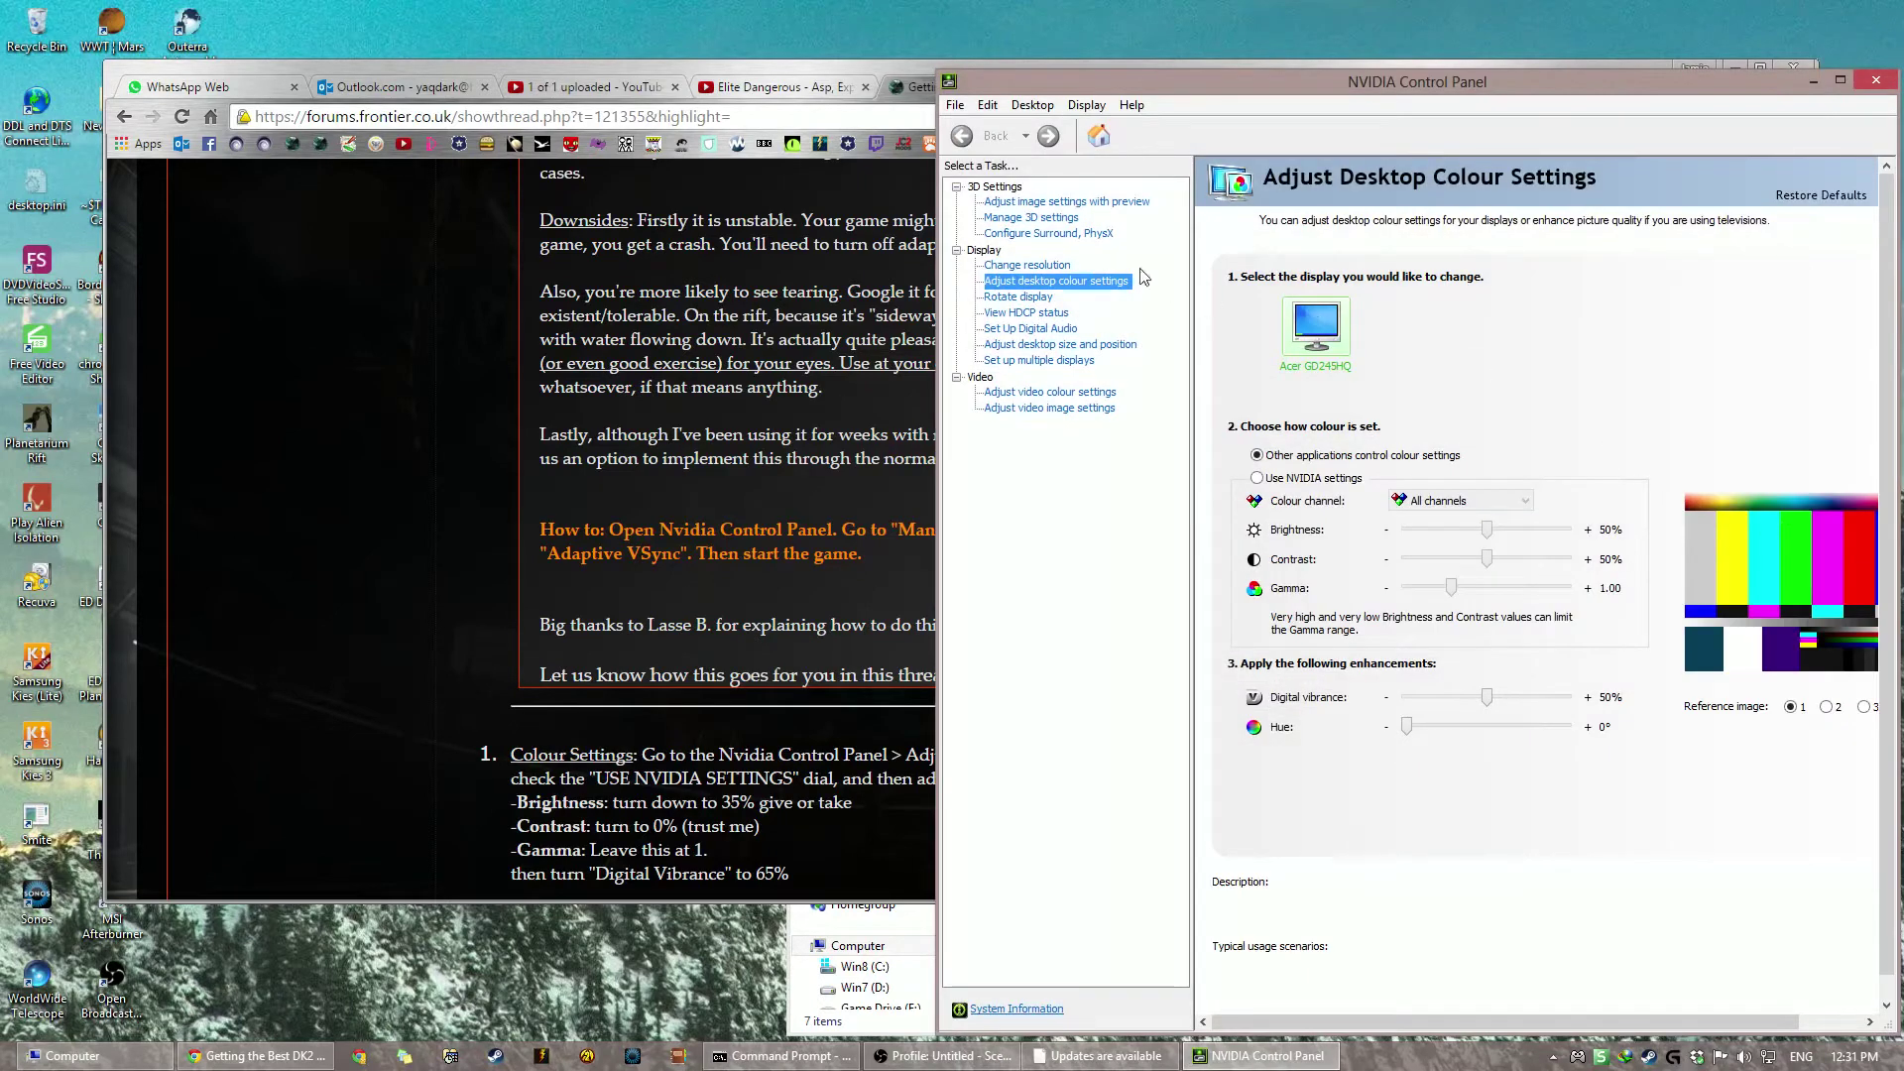
{"action": "left_click", "coordinate": [1032, 220]}
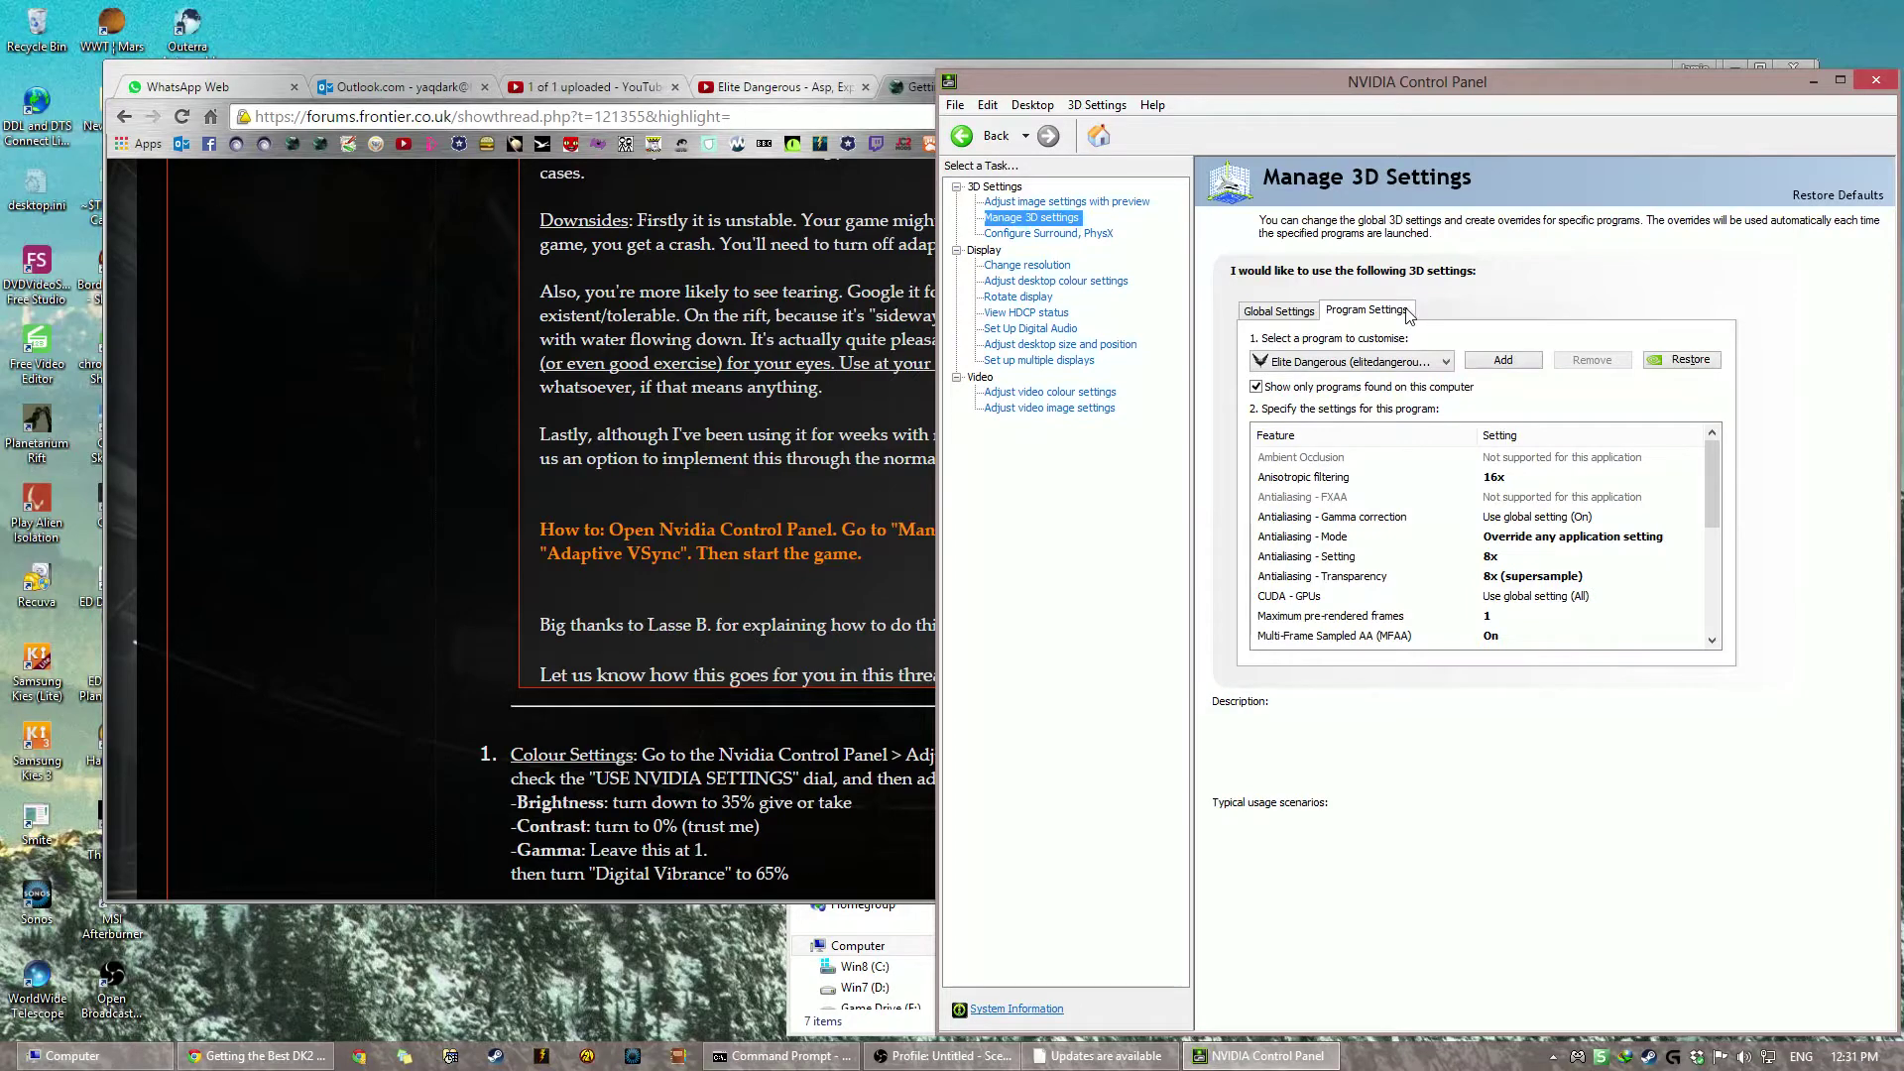
Step: Keep Elite Dangerous as the customised program and change its Vertical sync to Adaptive
{"action": "left_click_drag", "start_coordinate": [1716, 481], "coordinate": [1716, 587]}
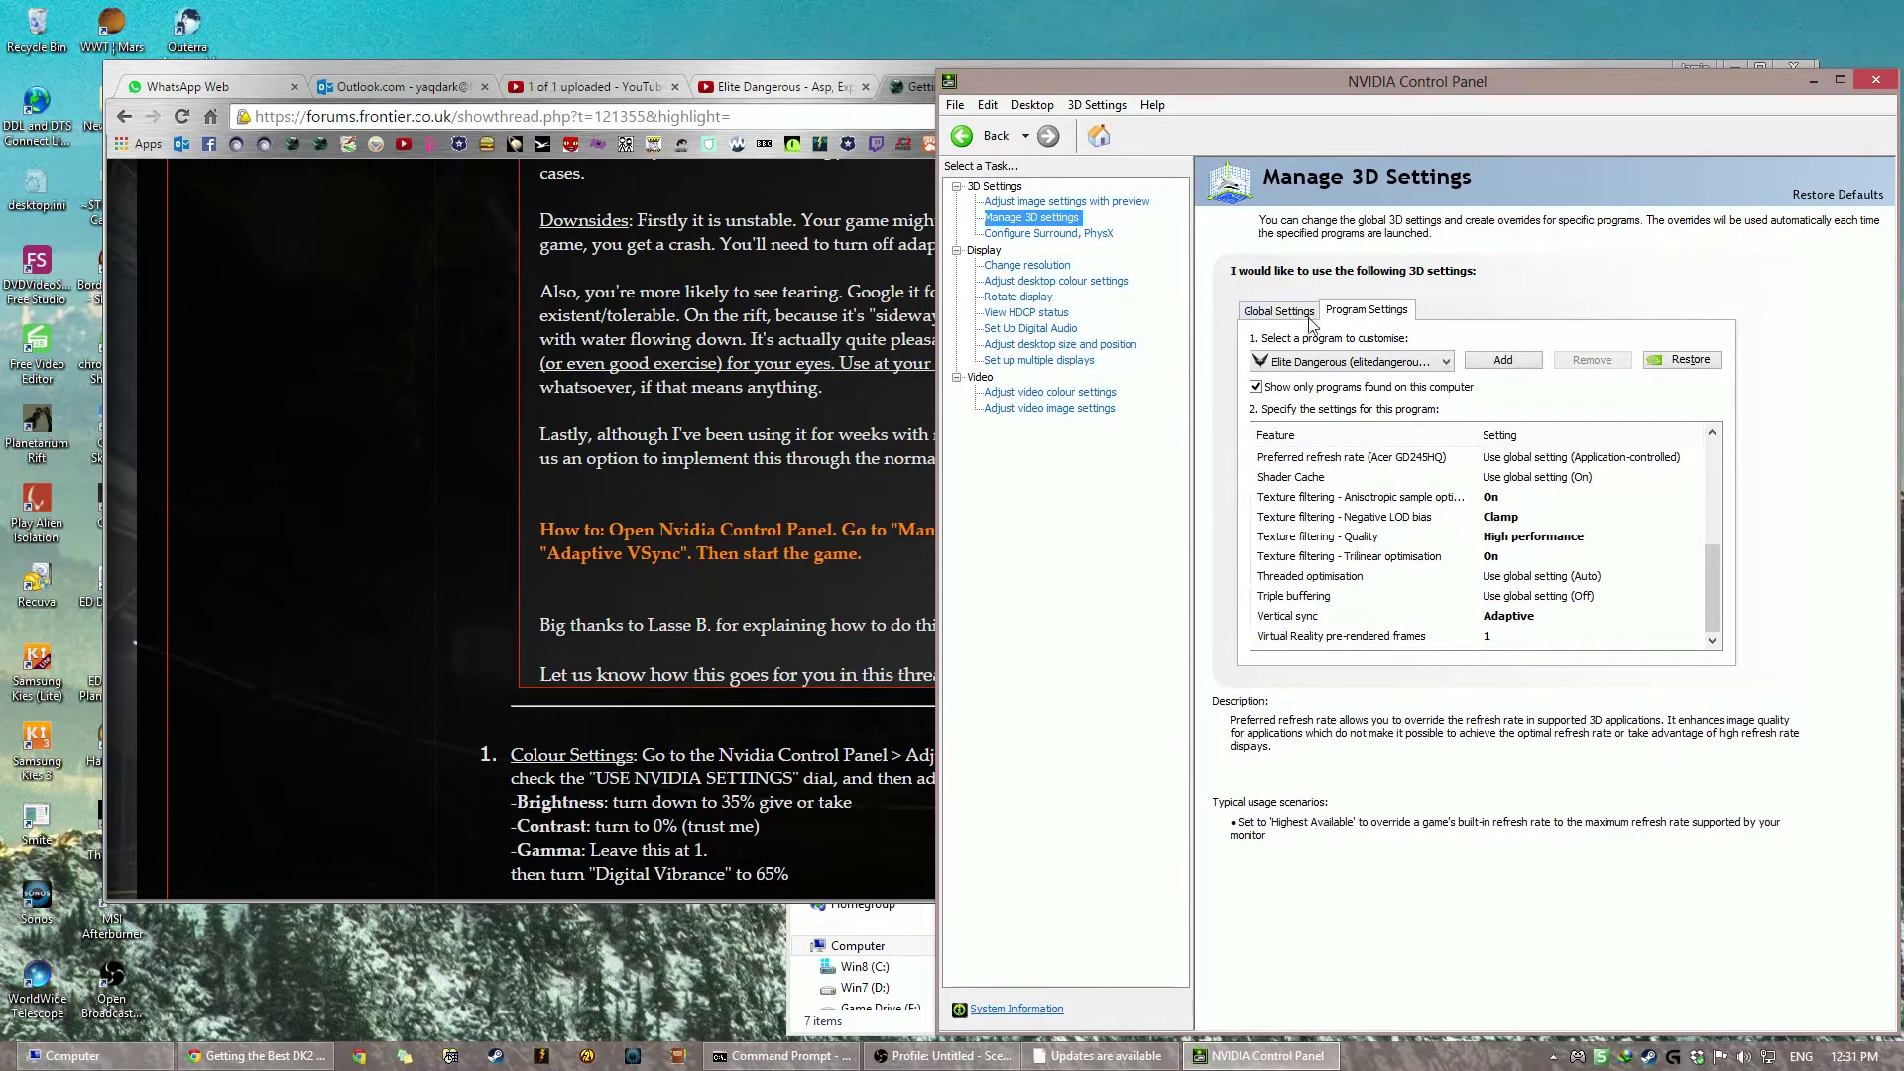
{"action": "left_click", "coordinate": [1376, 362]}
{"action": "left_click", "coordinate": [1448, 382]}
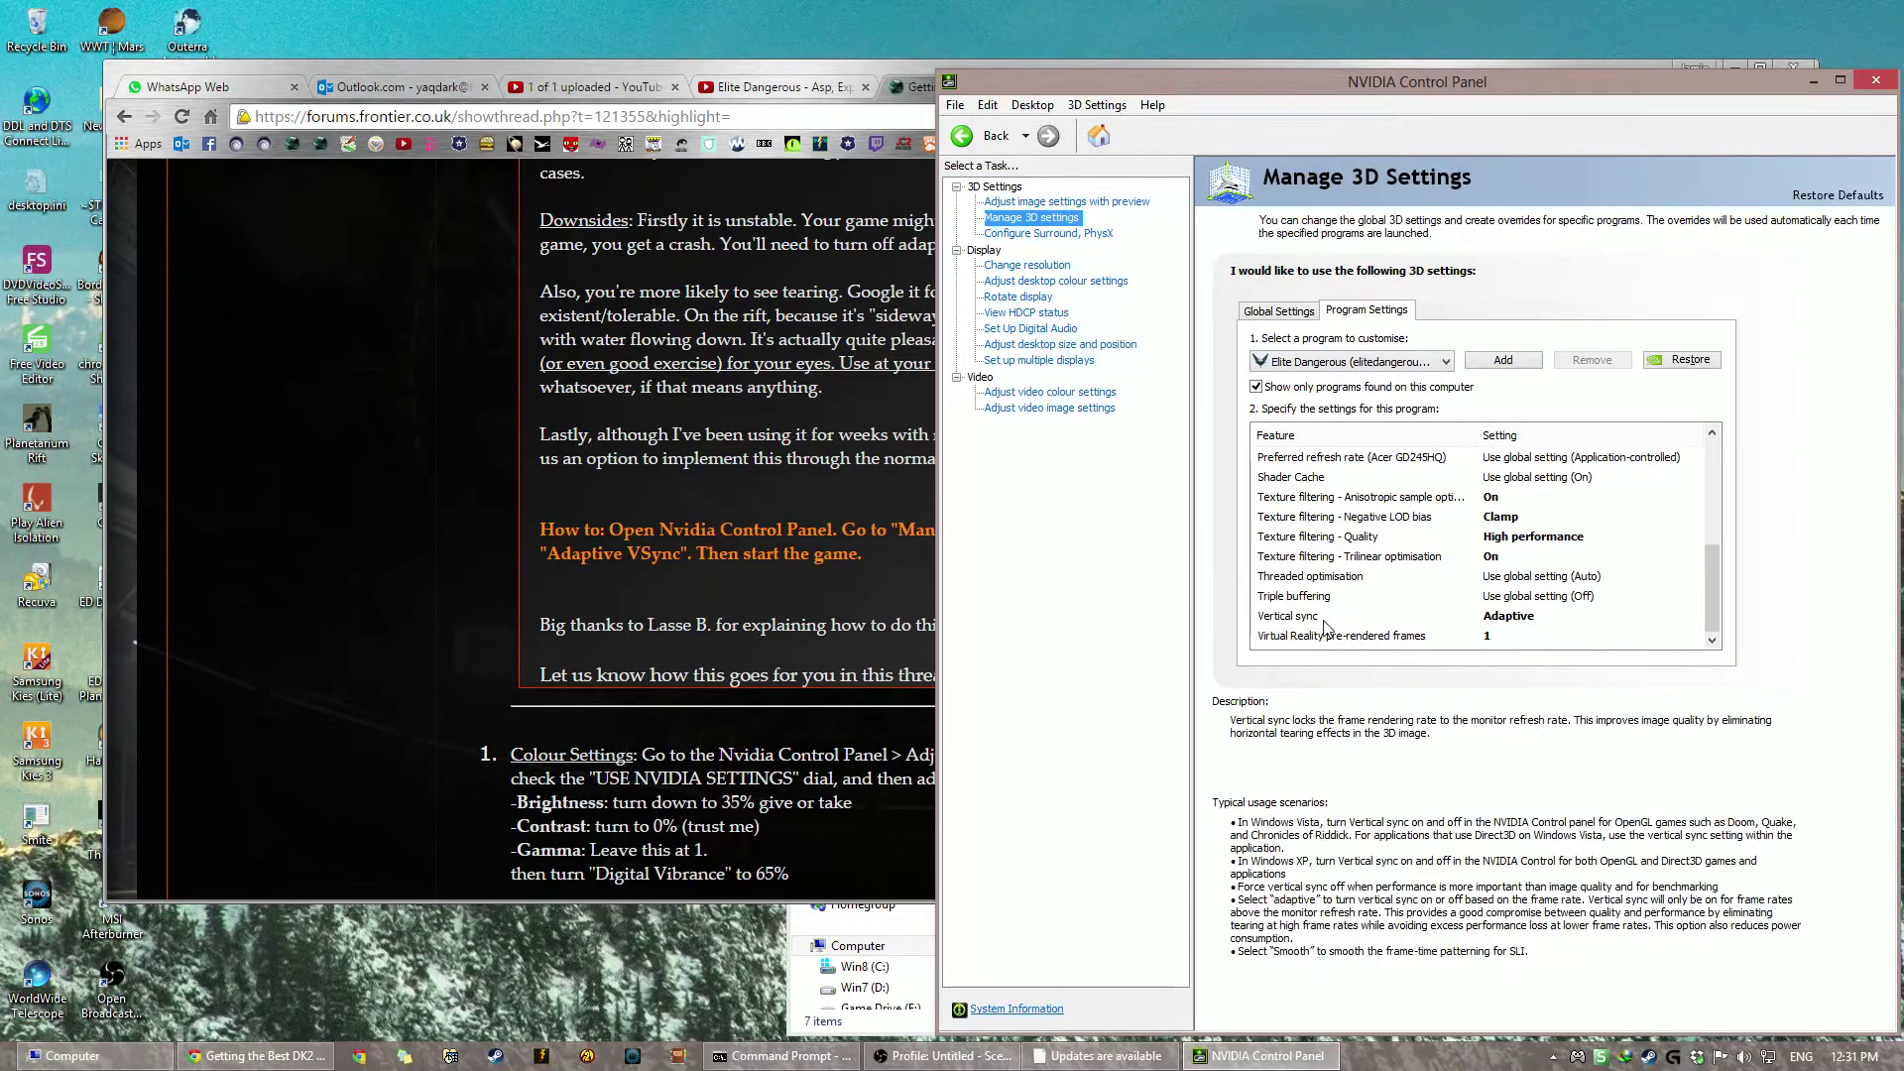
{"action": "left_click", "coordinate": [1540, 617]}
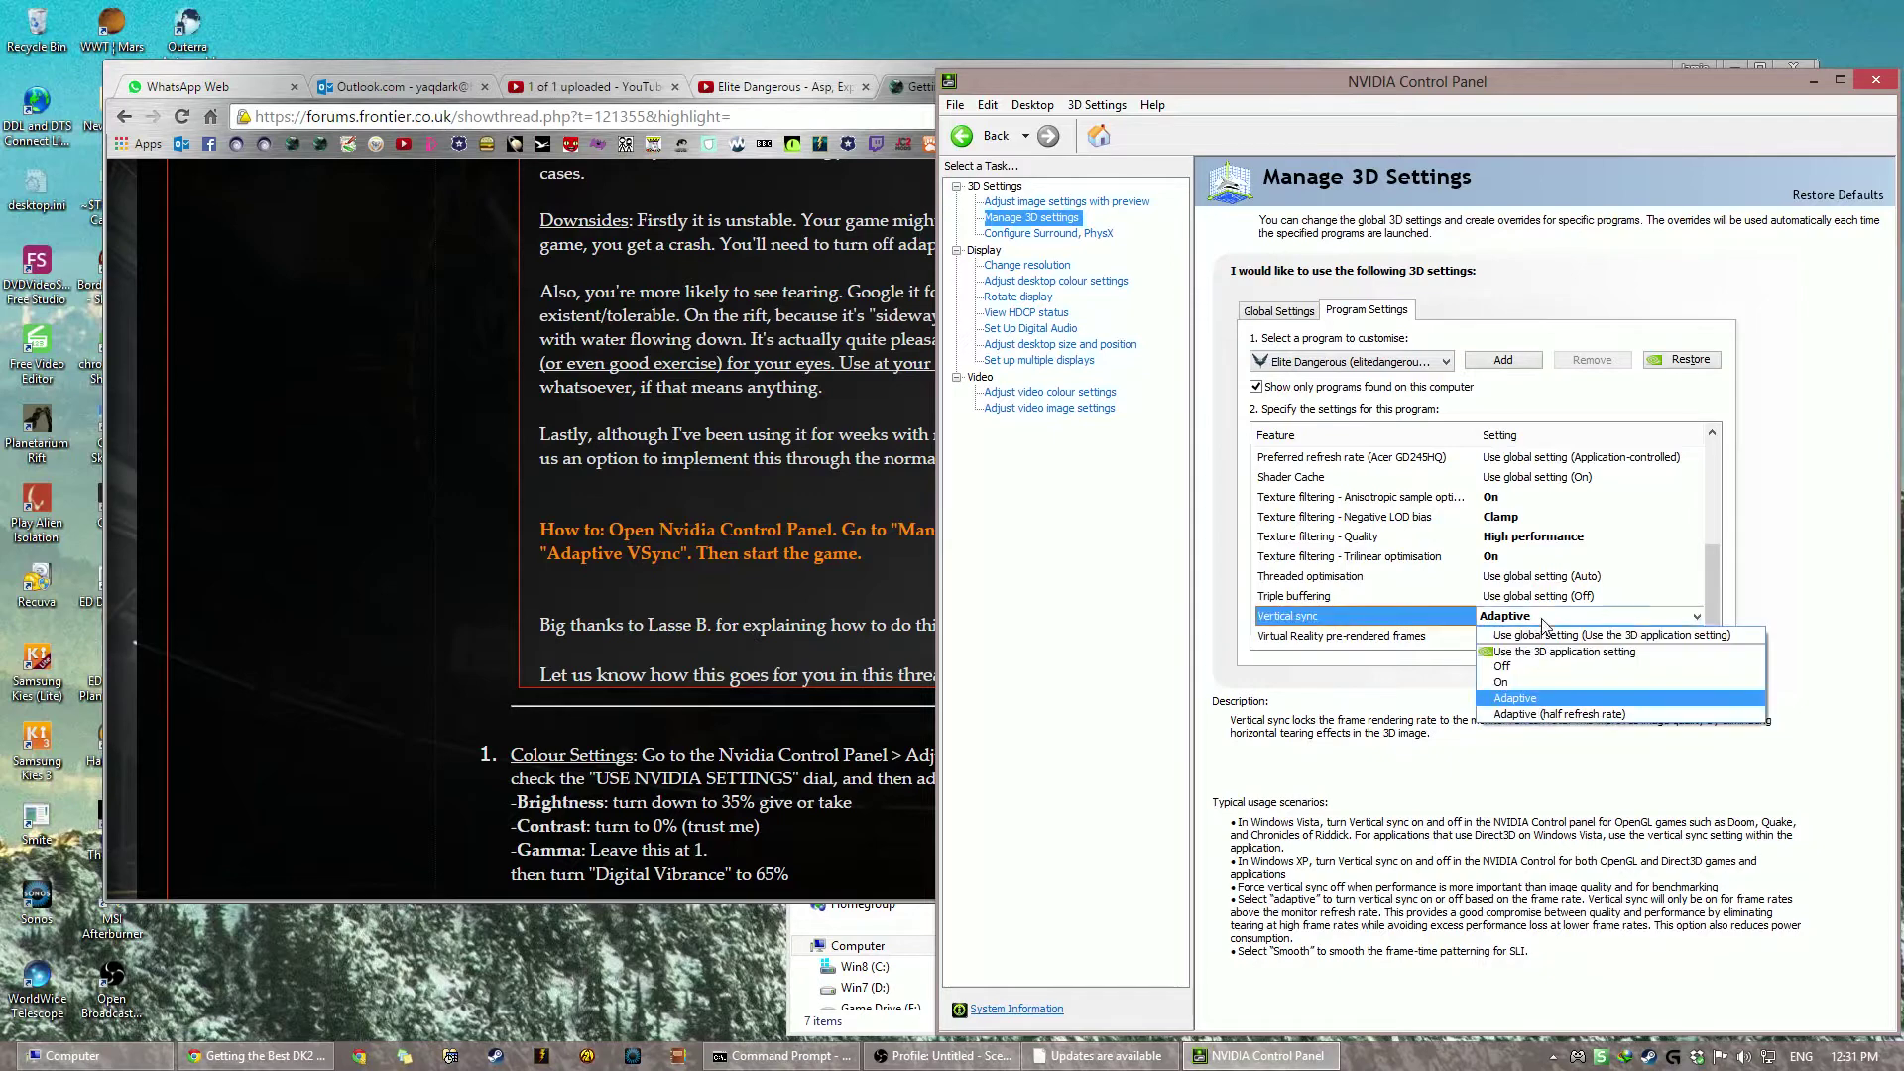
{"action": "left_click", "coordinate": [1548, 700]}
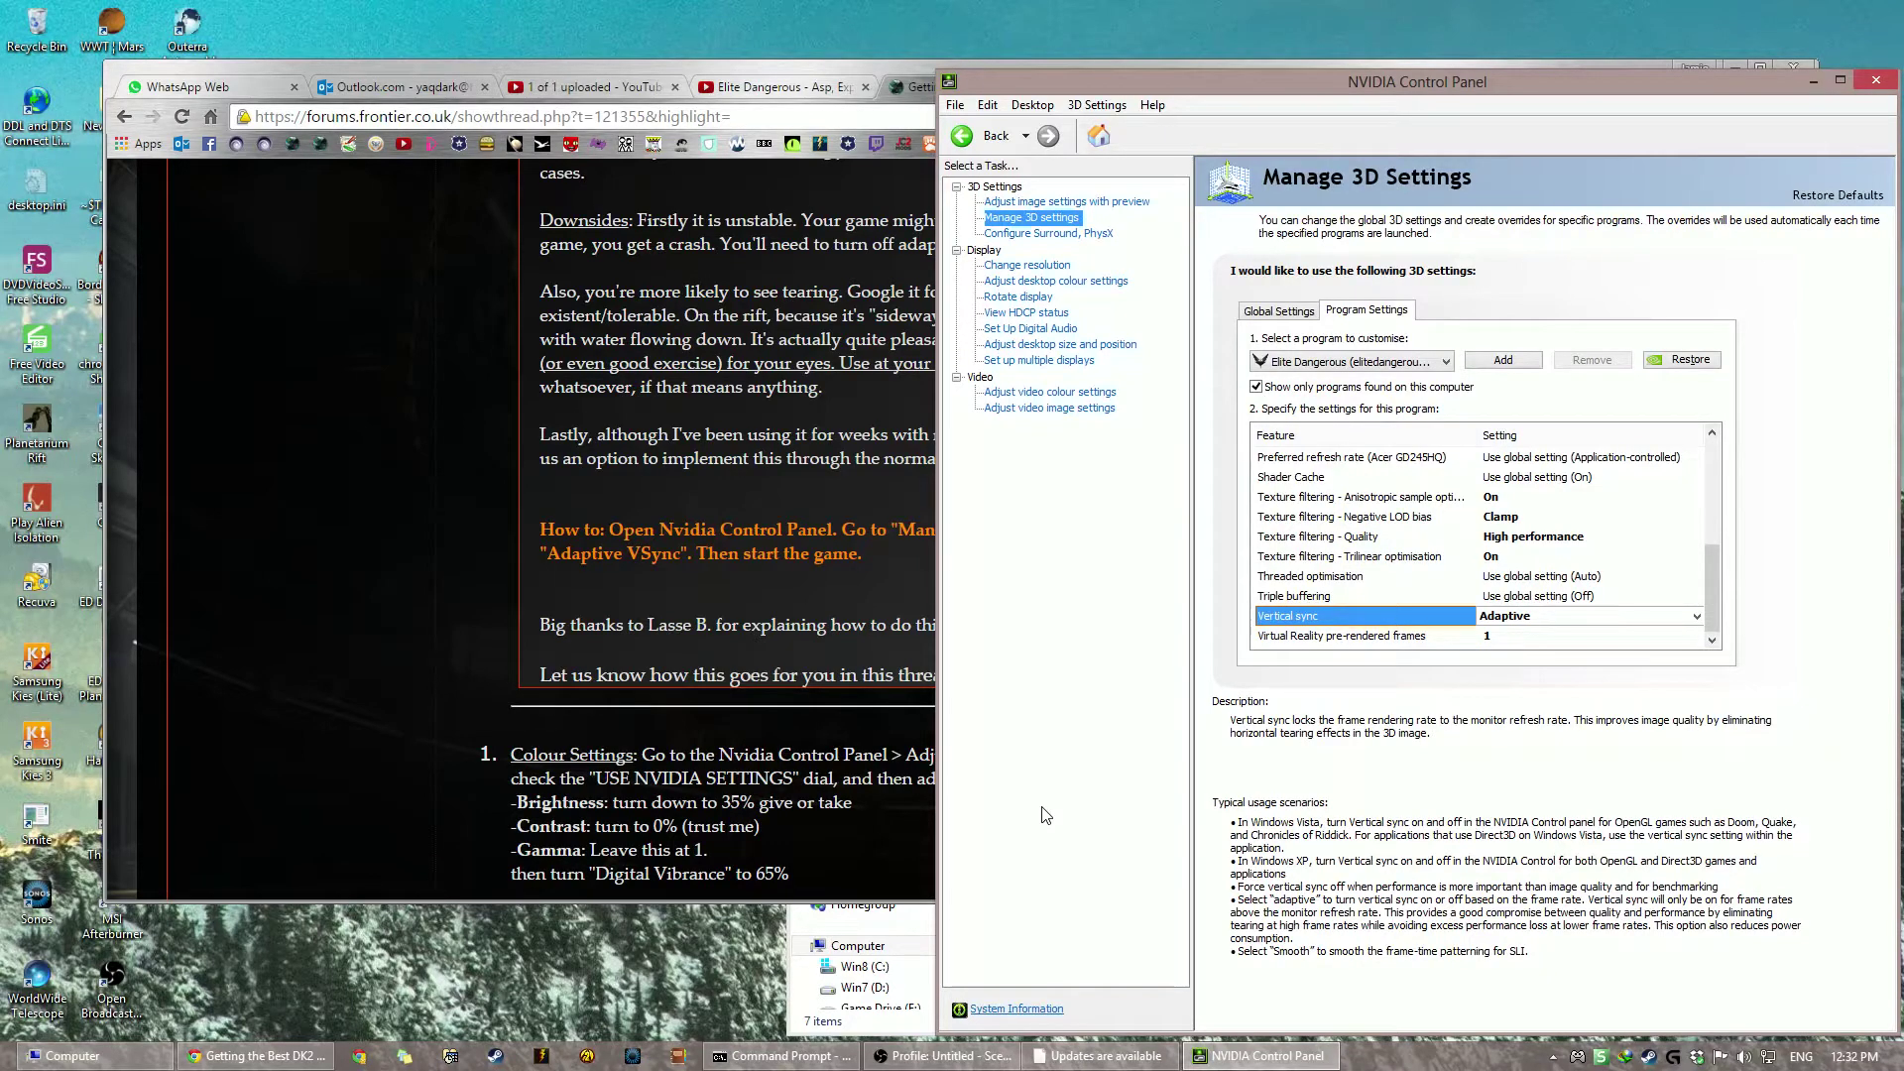
{"action": "scroll", "coordinate": [1045, 815], "scroll_direction": "up", "scroll_amount": 1}
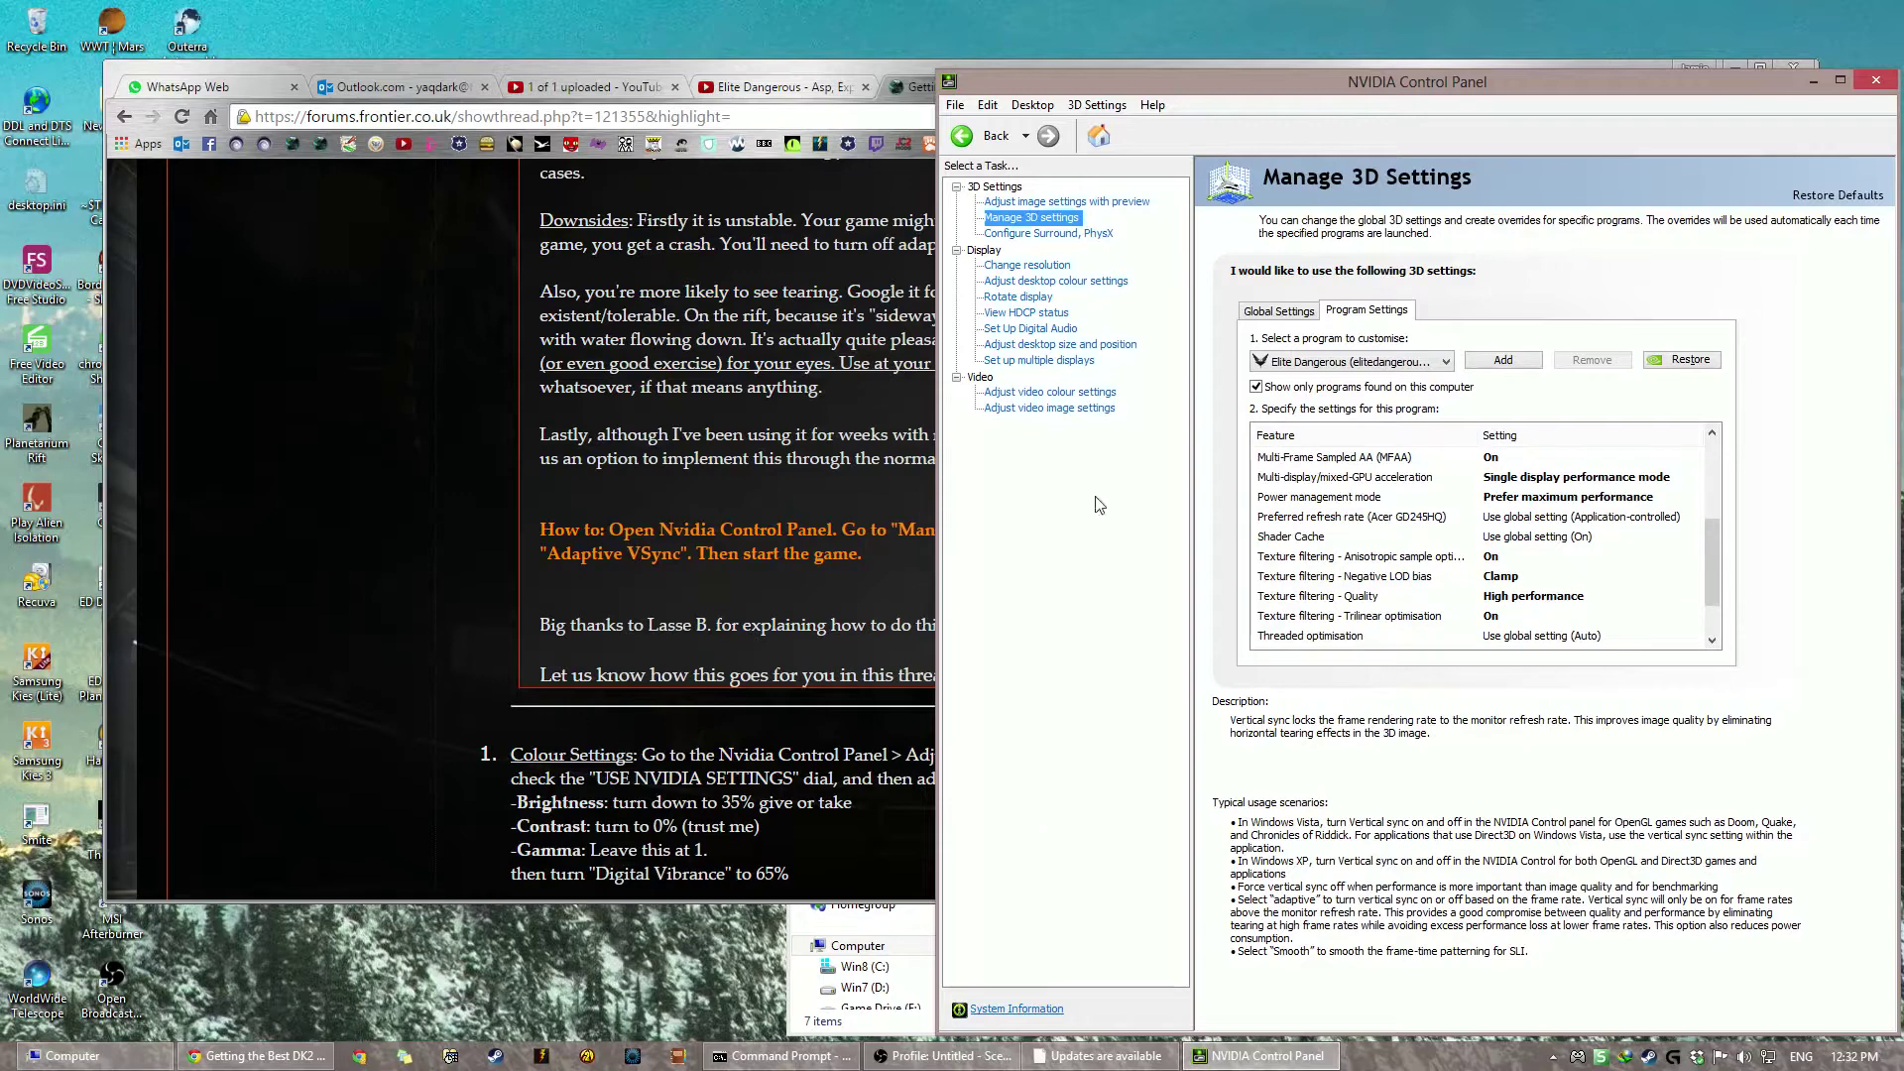
Step: Open Adjust desktop colour settings, listing the Acer GD245HQ and Rift DK2, then restore OBS
{"action": "left_click", "coordinate": [608, 738]}
{"action": "scroll", "coordinate": [608, 738], "scroll_direction": "down", "scroll_amount": 1}
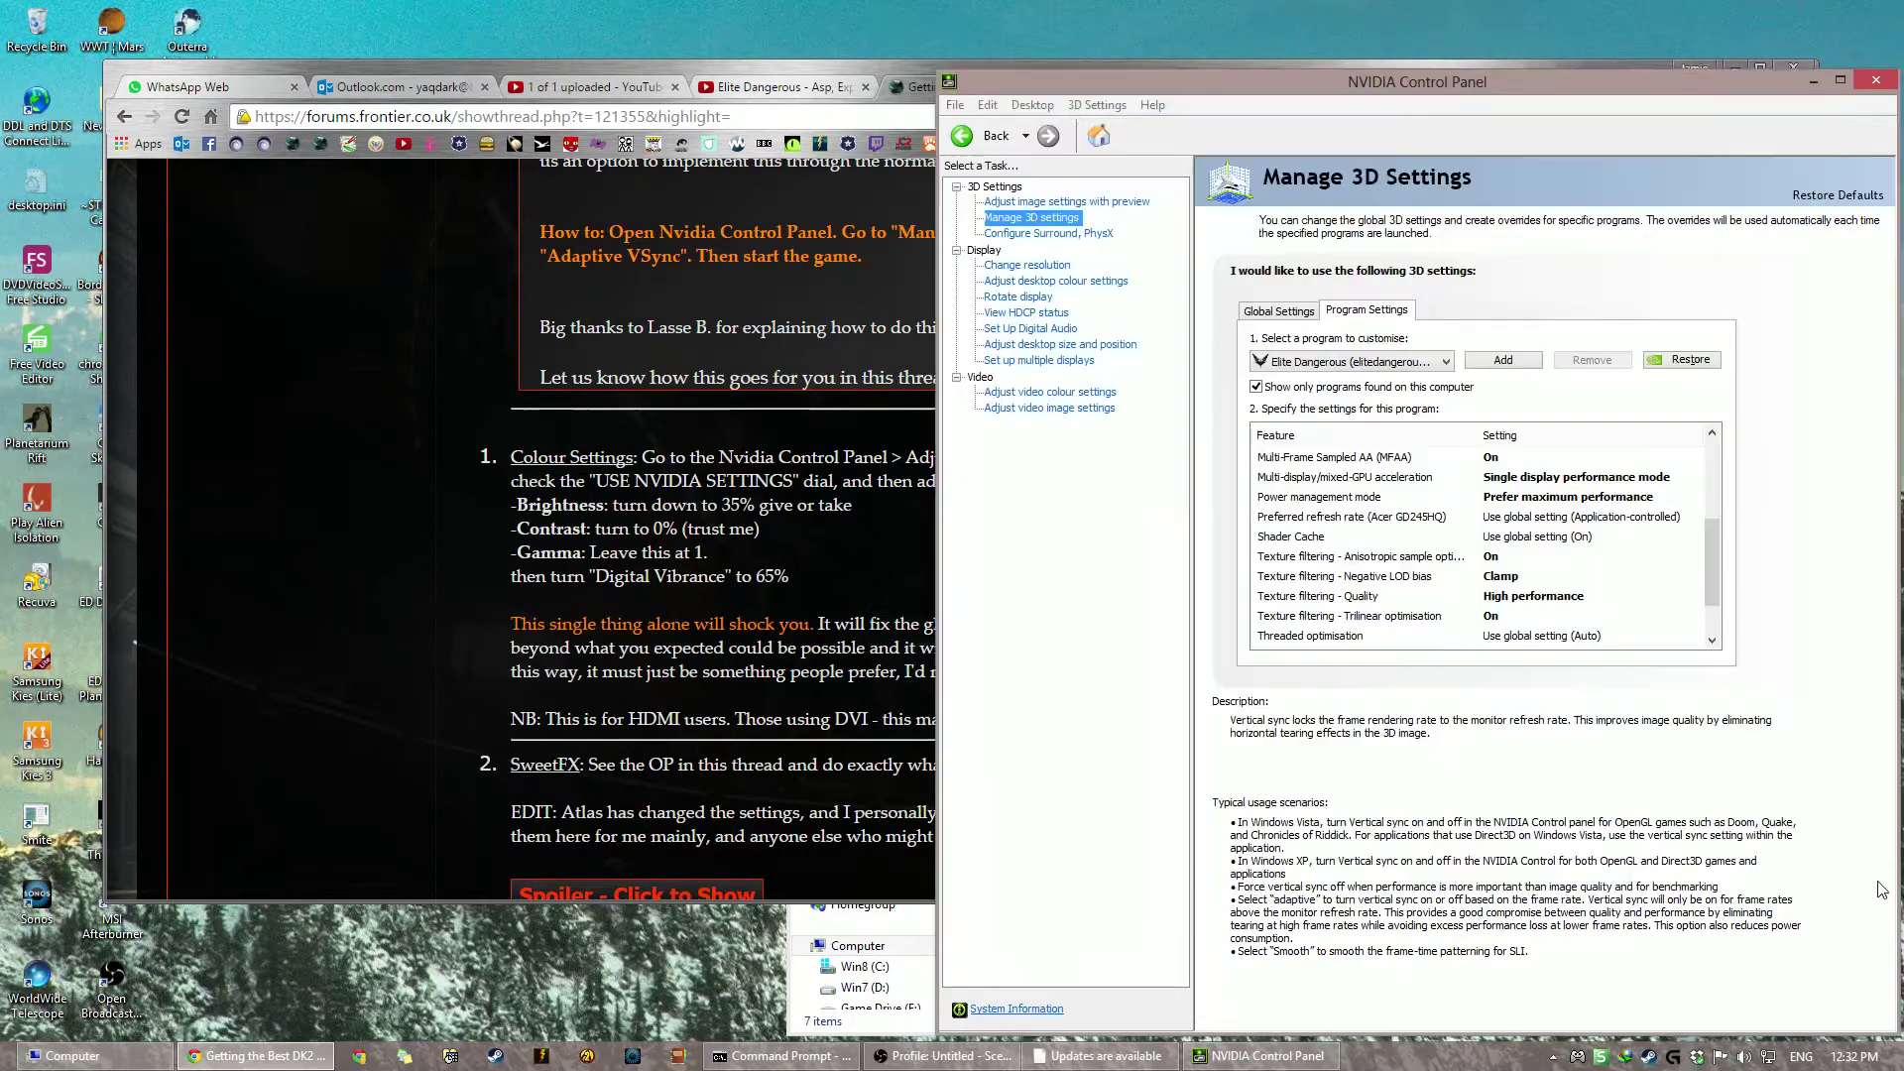
{"action": "left_click", "coordinate": [1883, 891]}
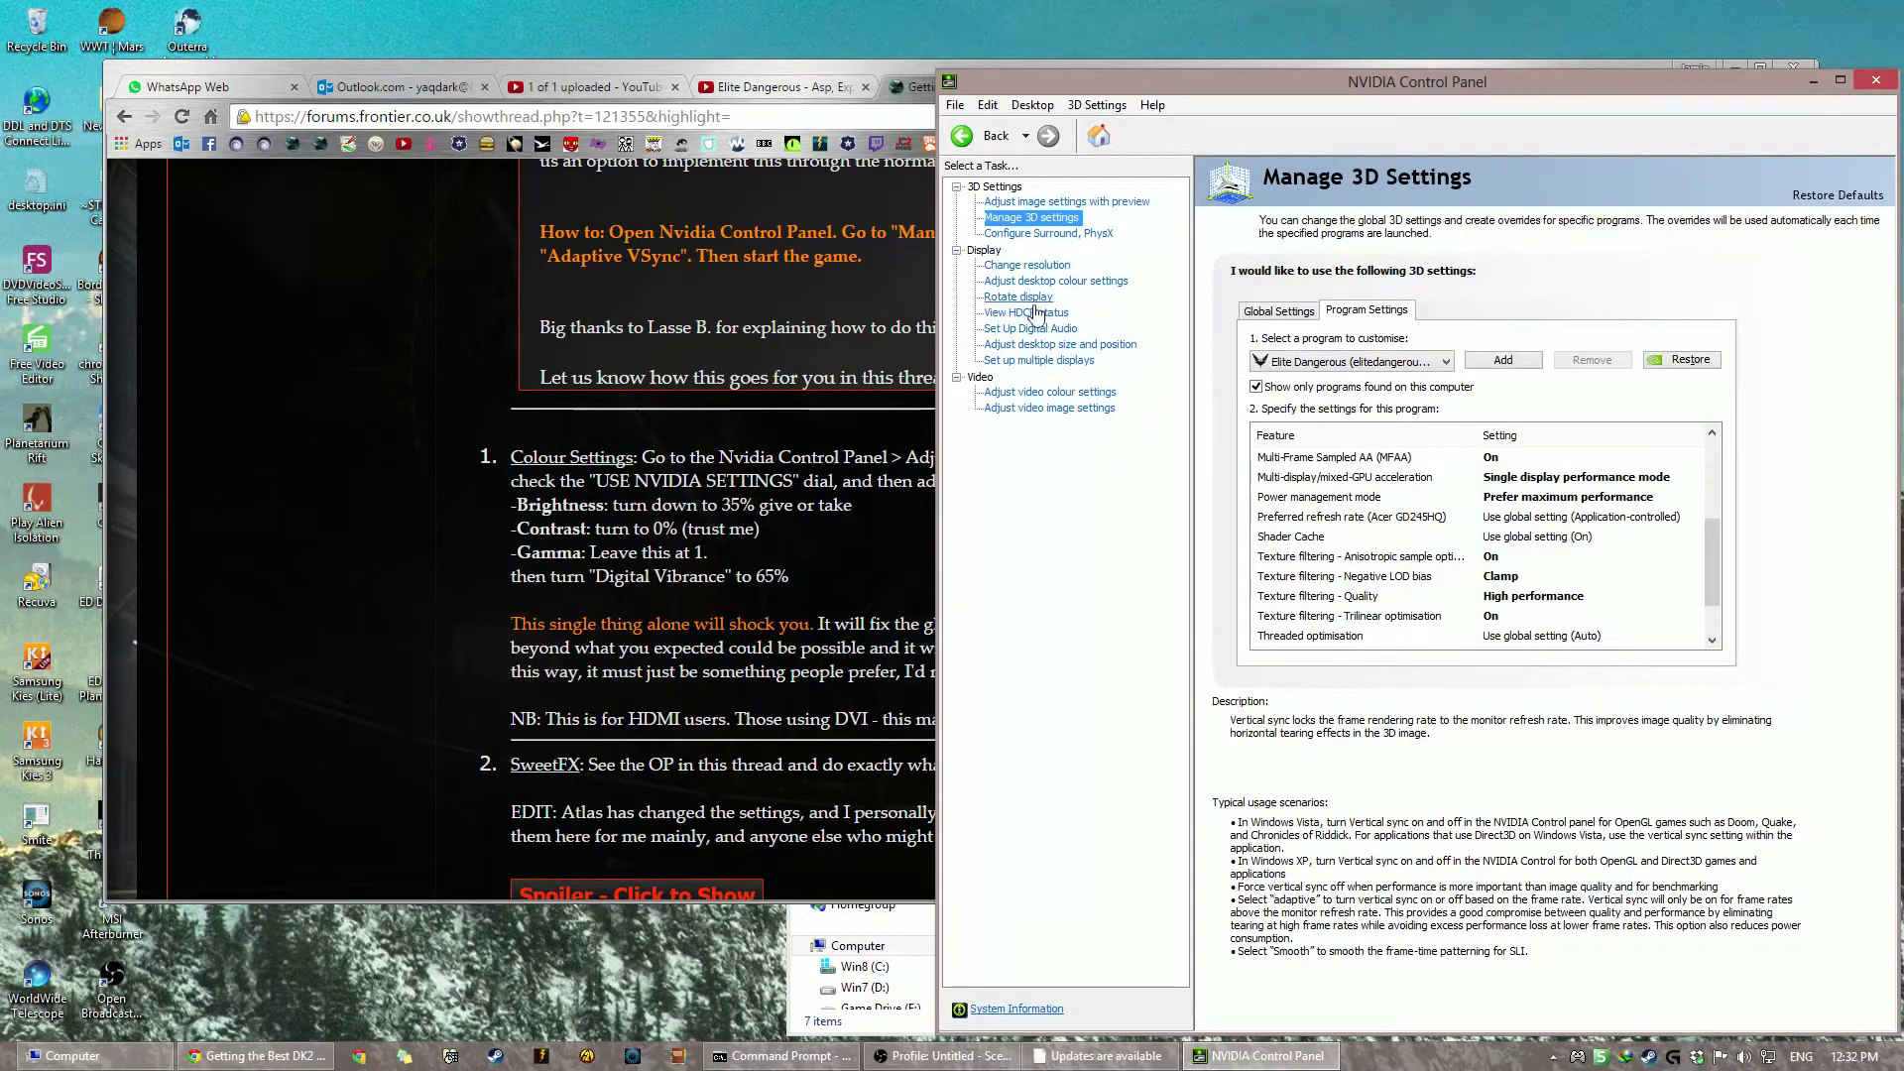
{"action": "left_click", "coordinate": [1053, 265]}
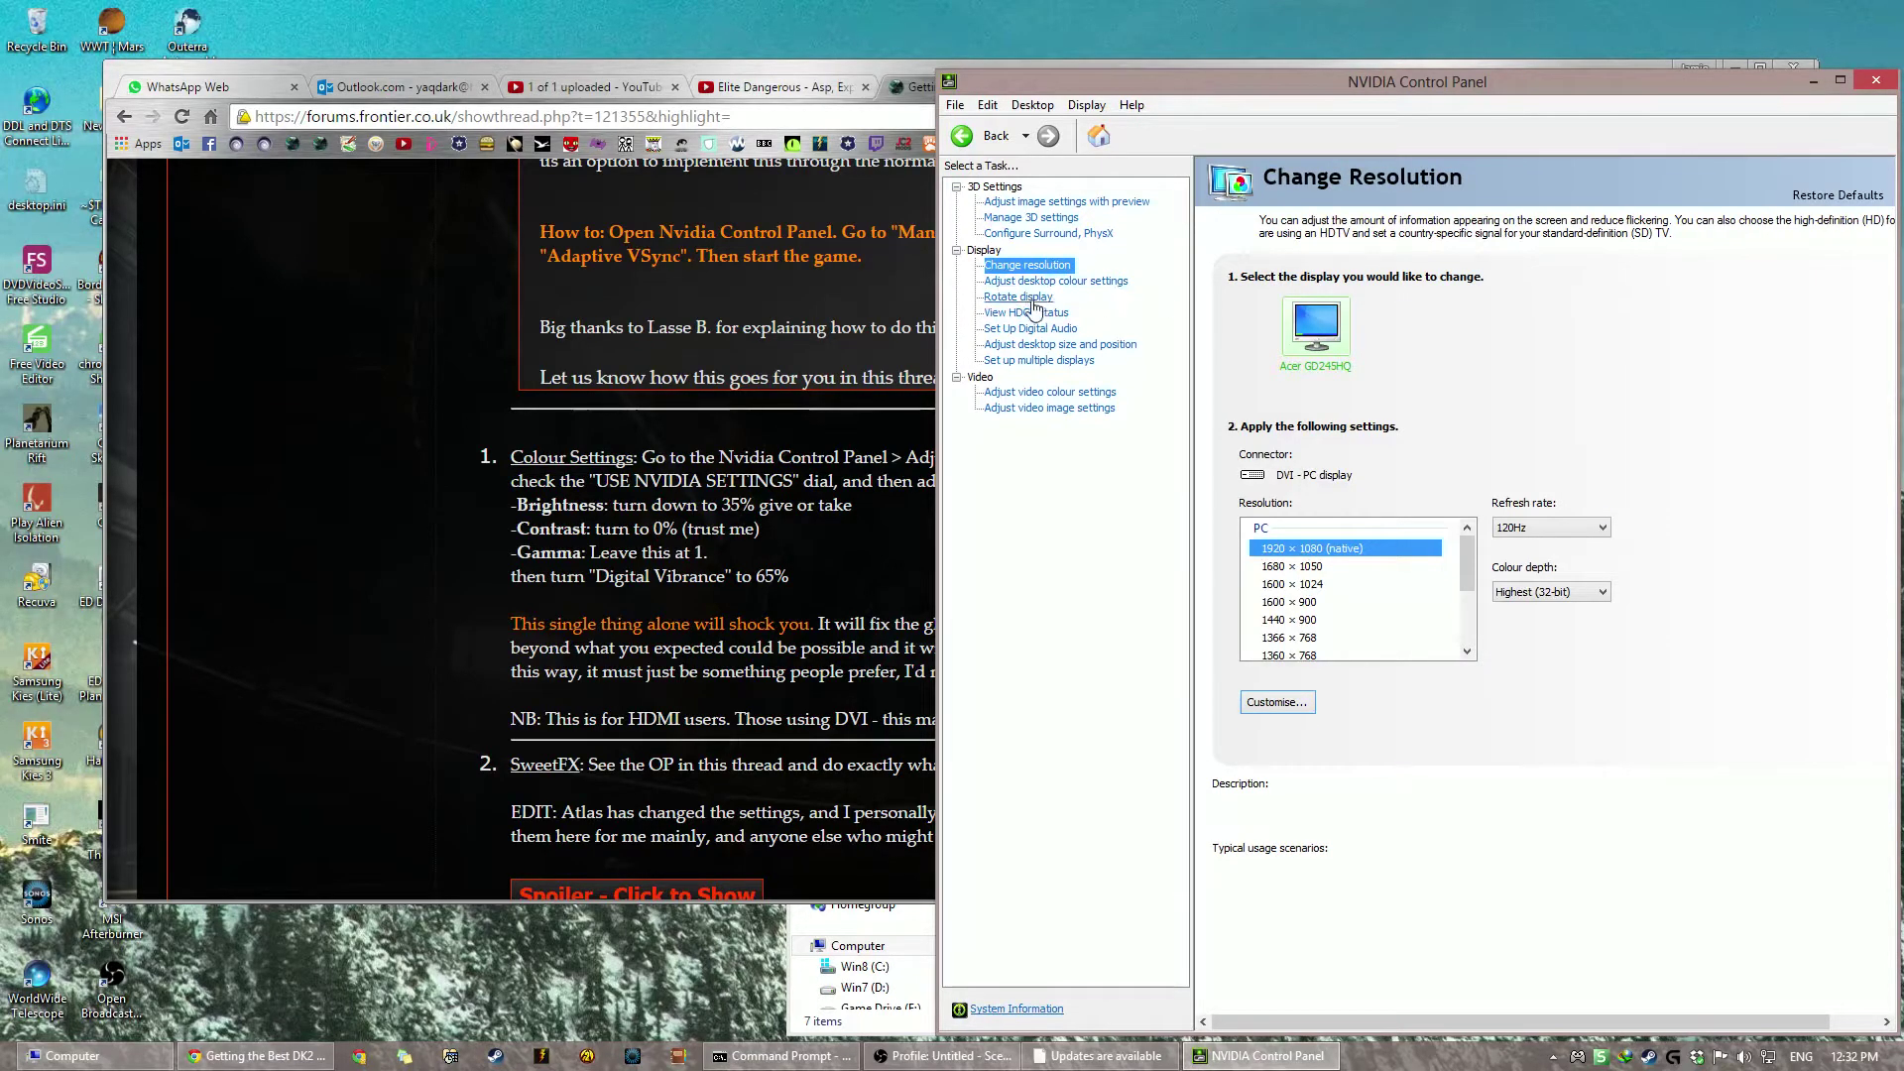
{"action": "left_click", "coordinate": [1042, 281]}
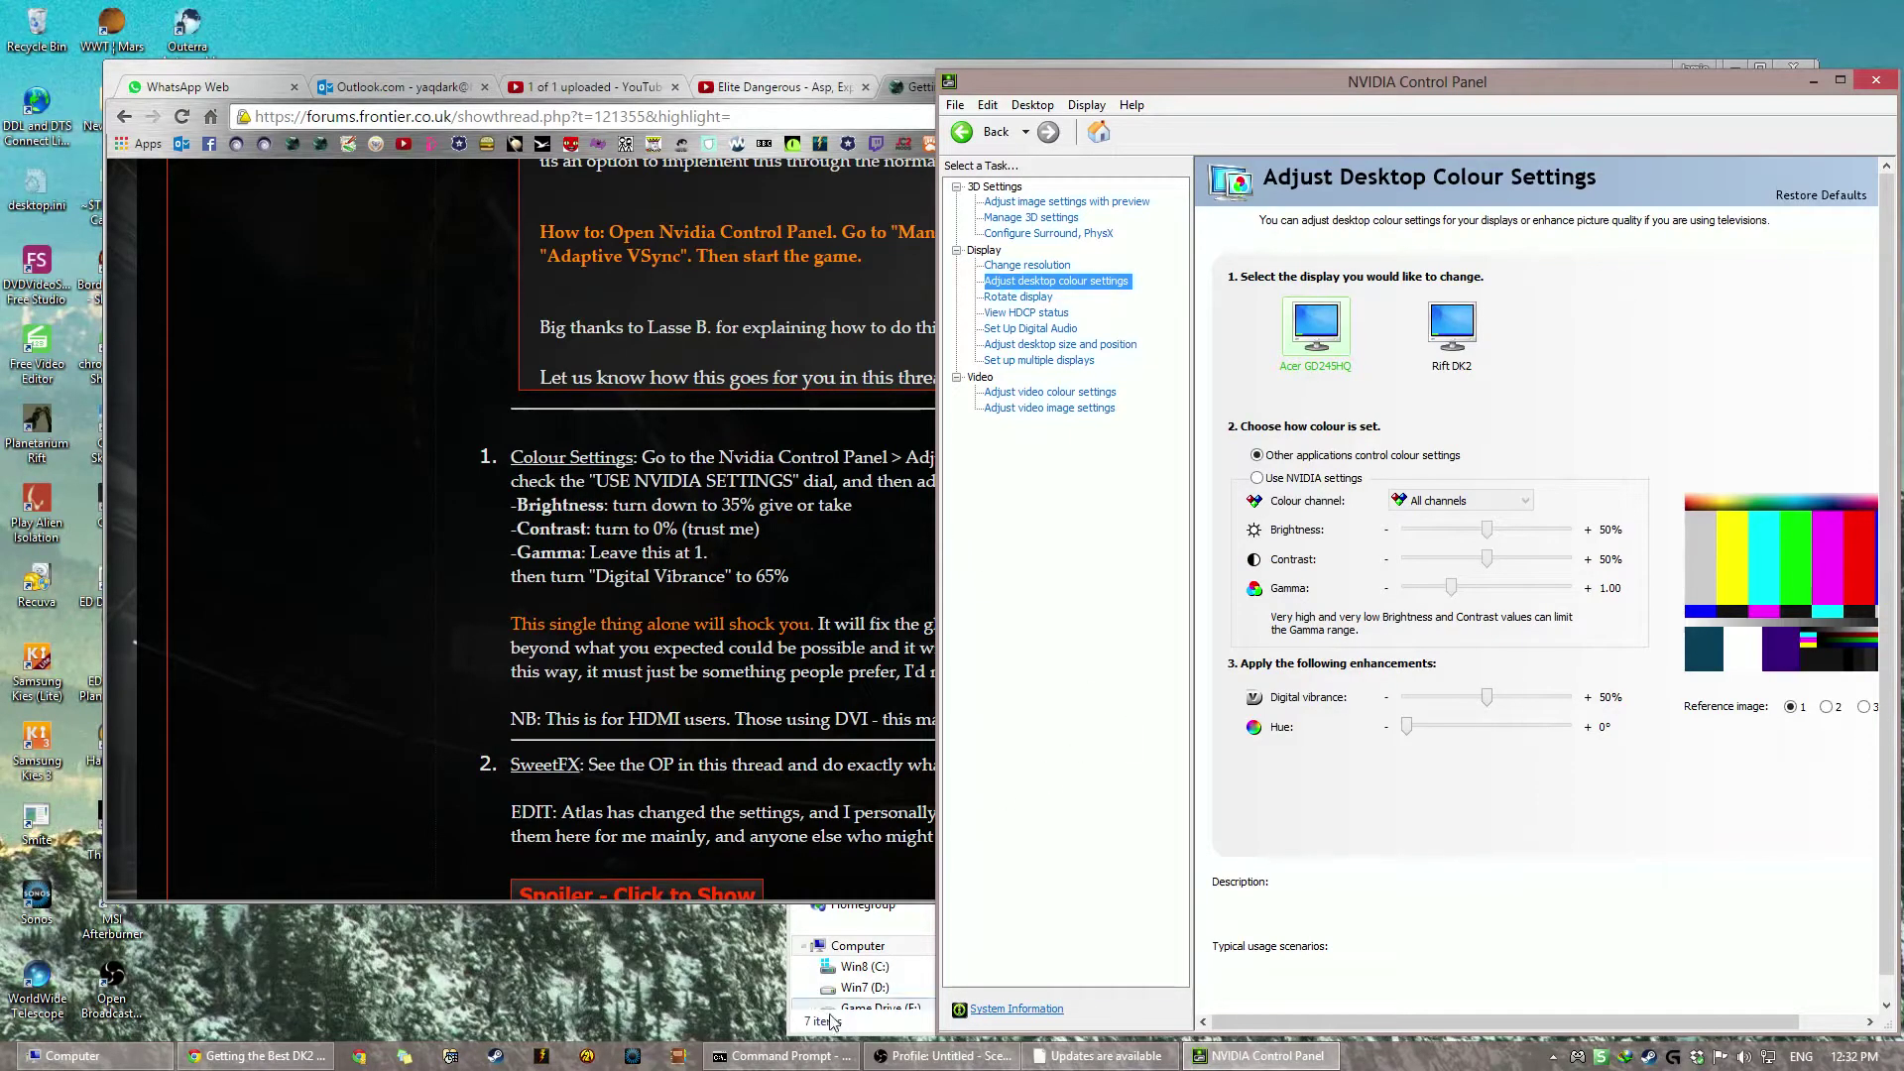
{"action": "left_click", "coordinate": [952, 1057]}
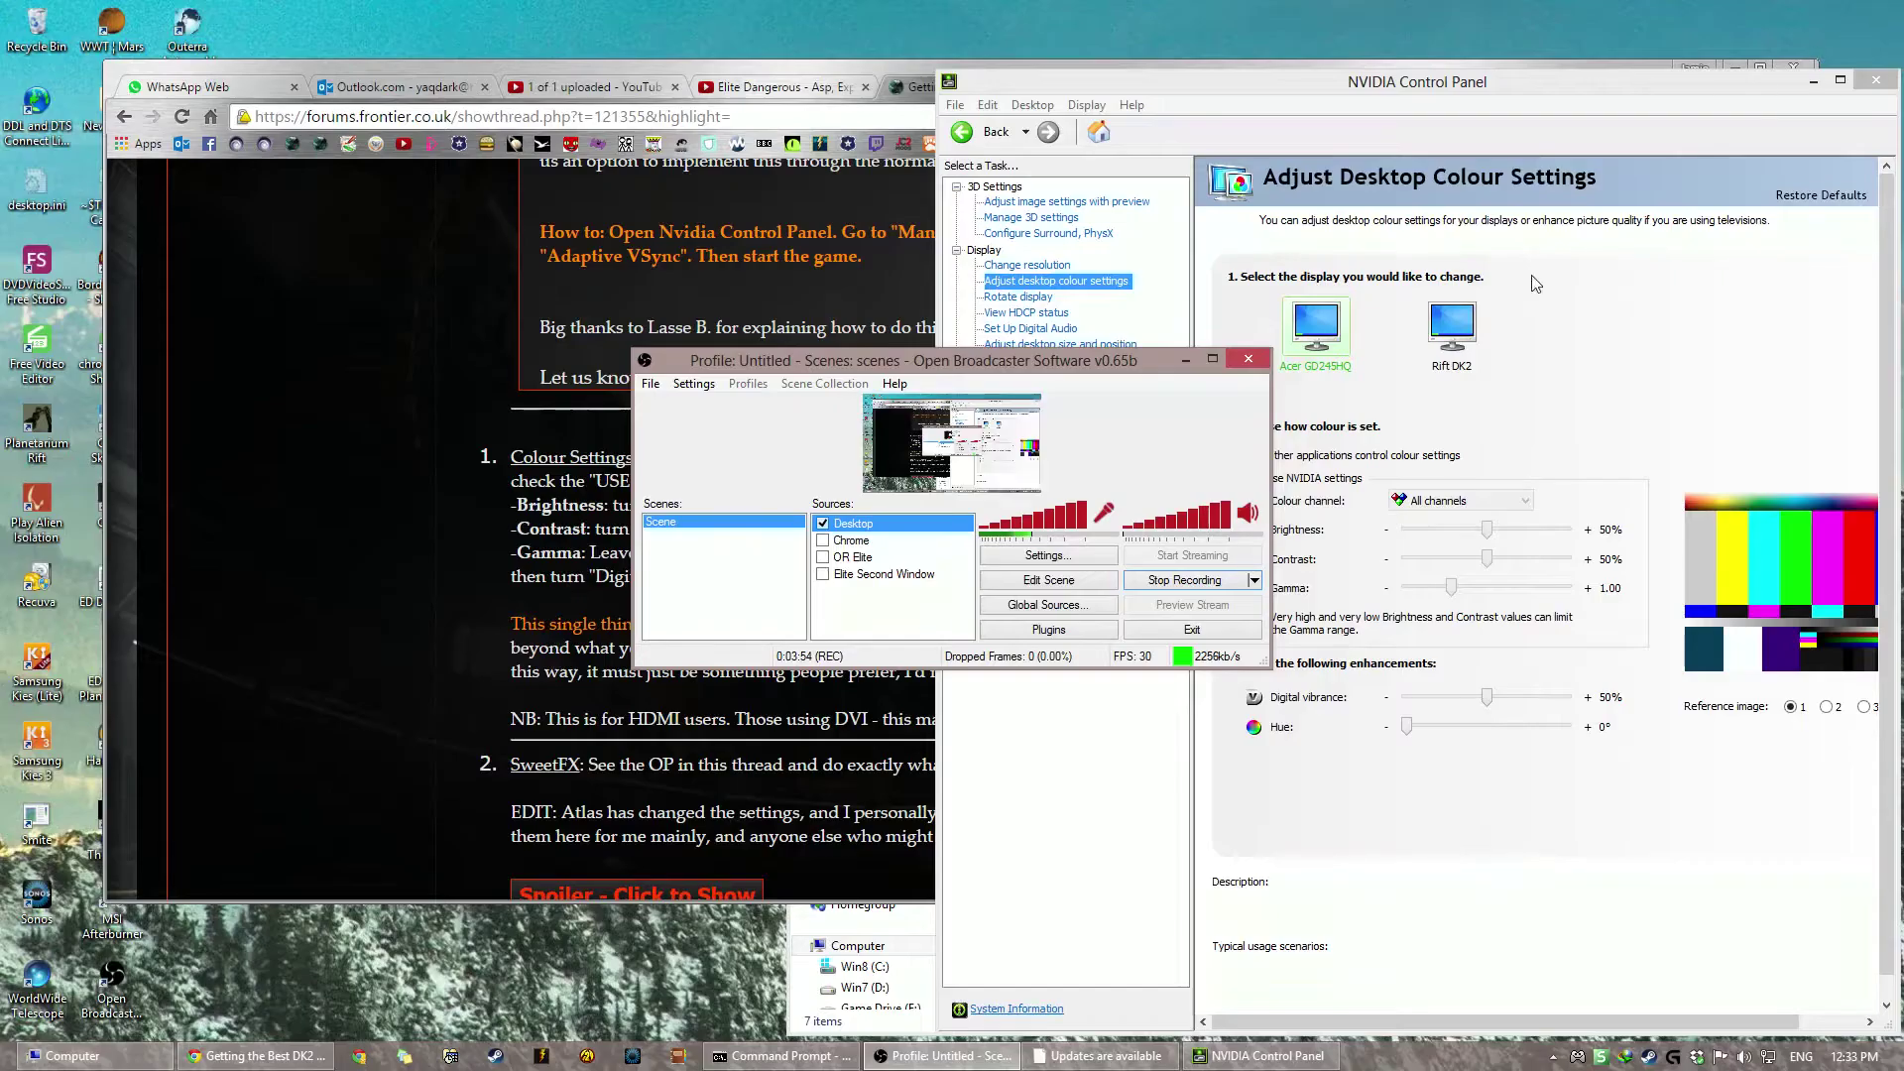
Step: Switch the Rift DK2 to NVIDIA colour settings: brightness 30%, contrast 0%, digital vibrance 65%
{"action": "left_click", "coordinate": [1468, 791]}
{"action": "left_click", "coordinate": [1451, 323]}
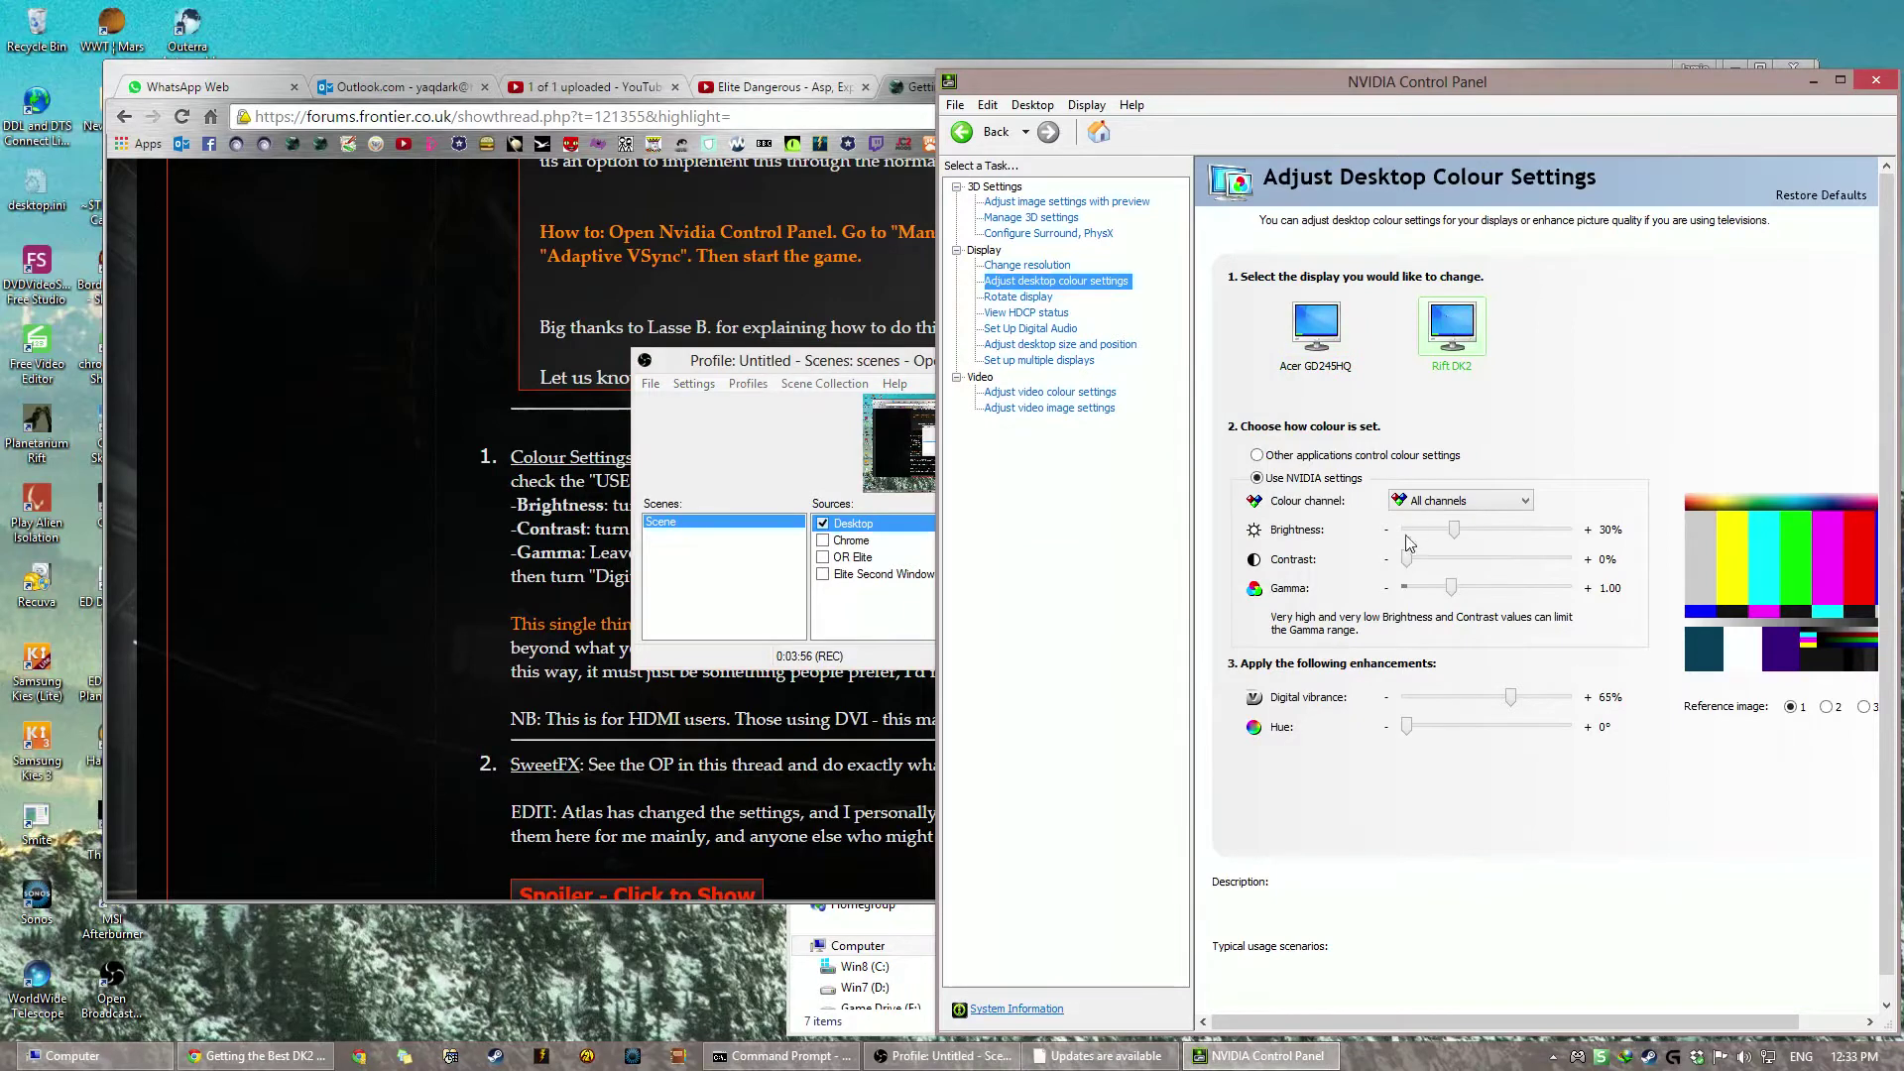
{"action": "left_click", "coordinate": [1257, 477]}
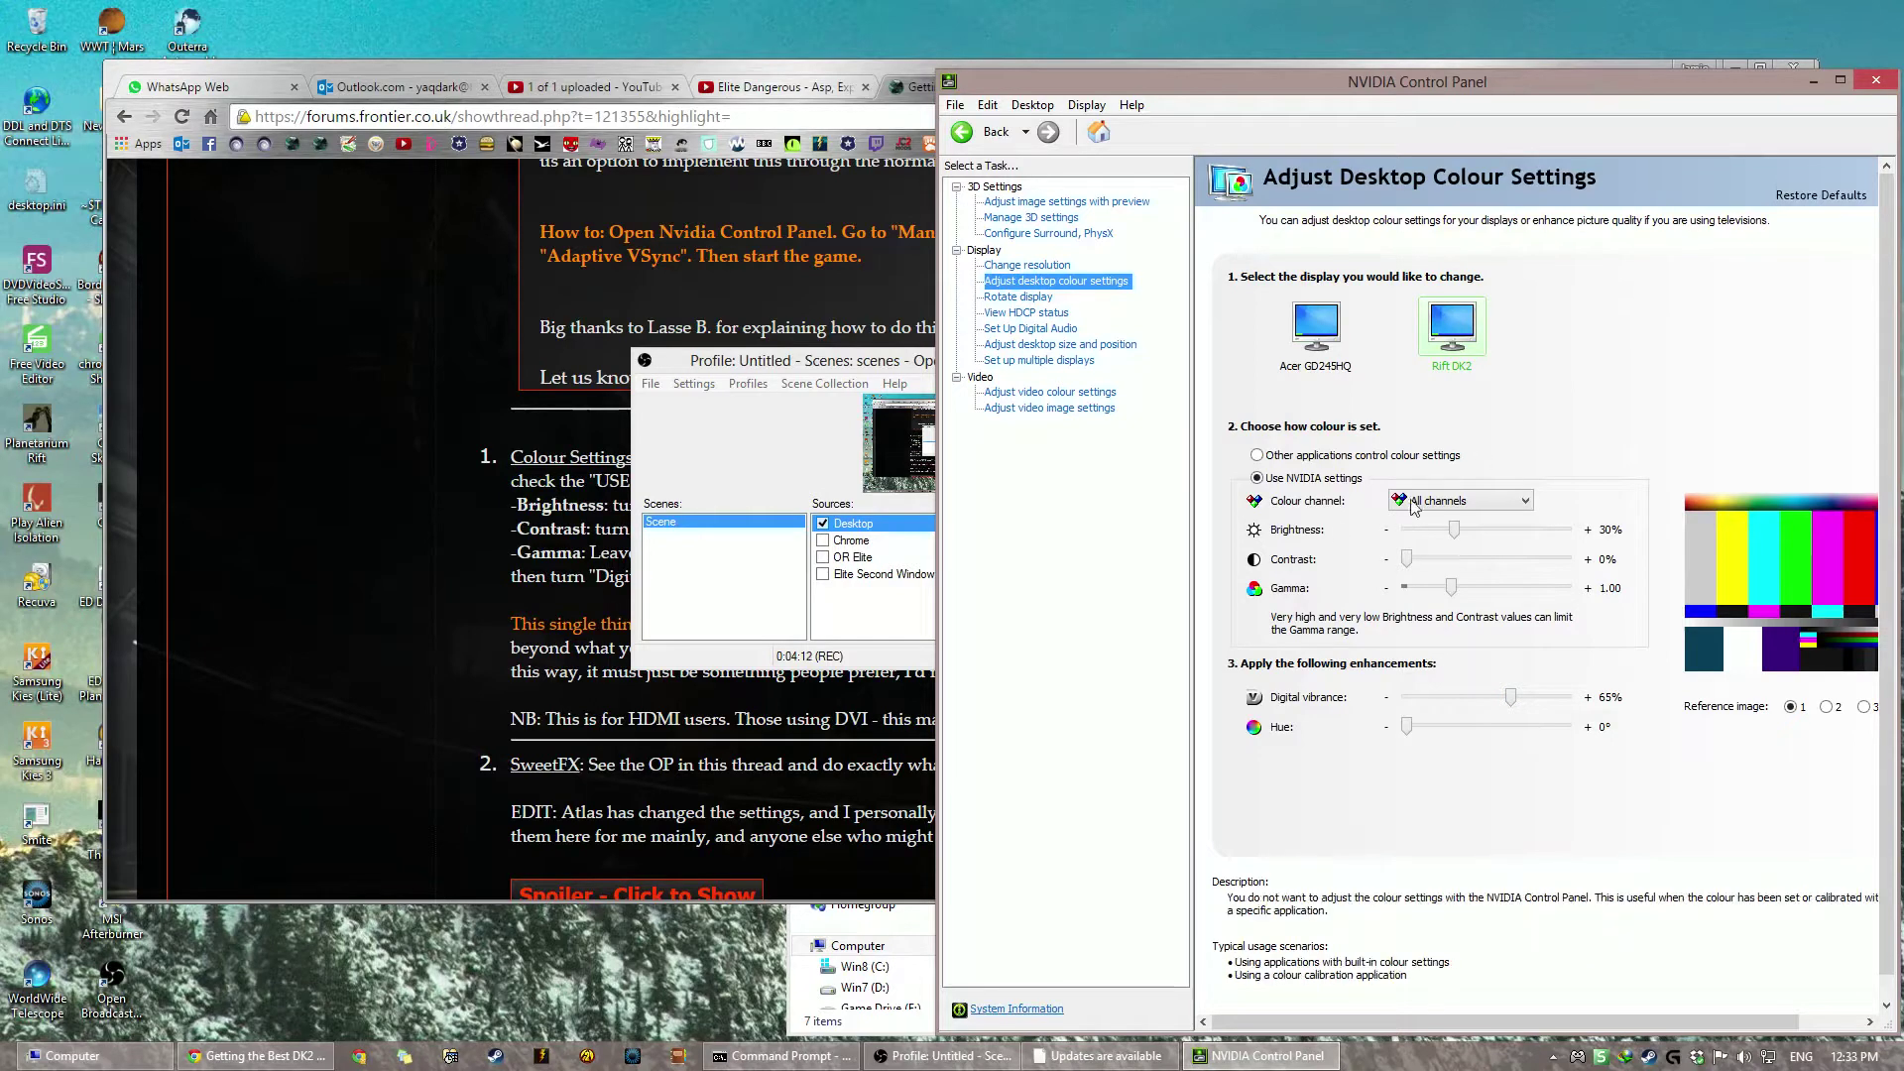
{"action": "left_click", "coordinate": [1339, 481]}
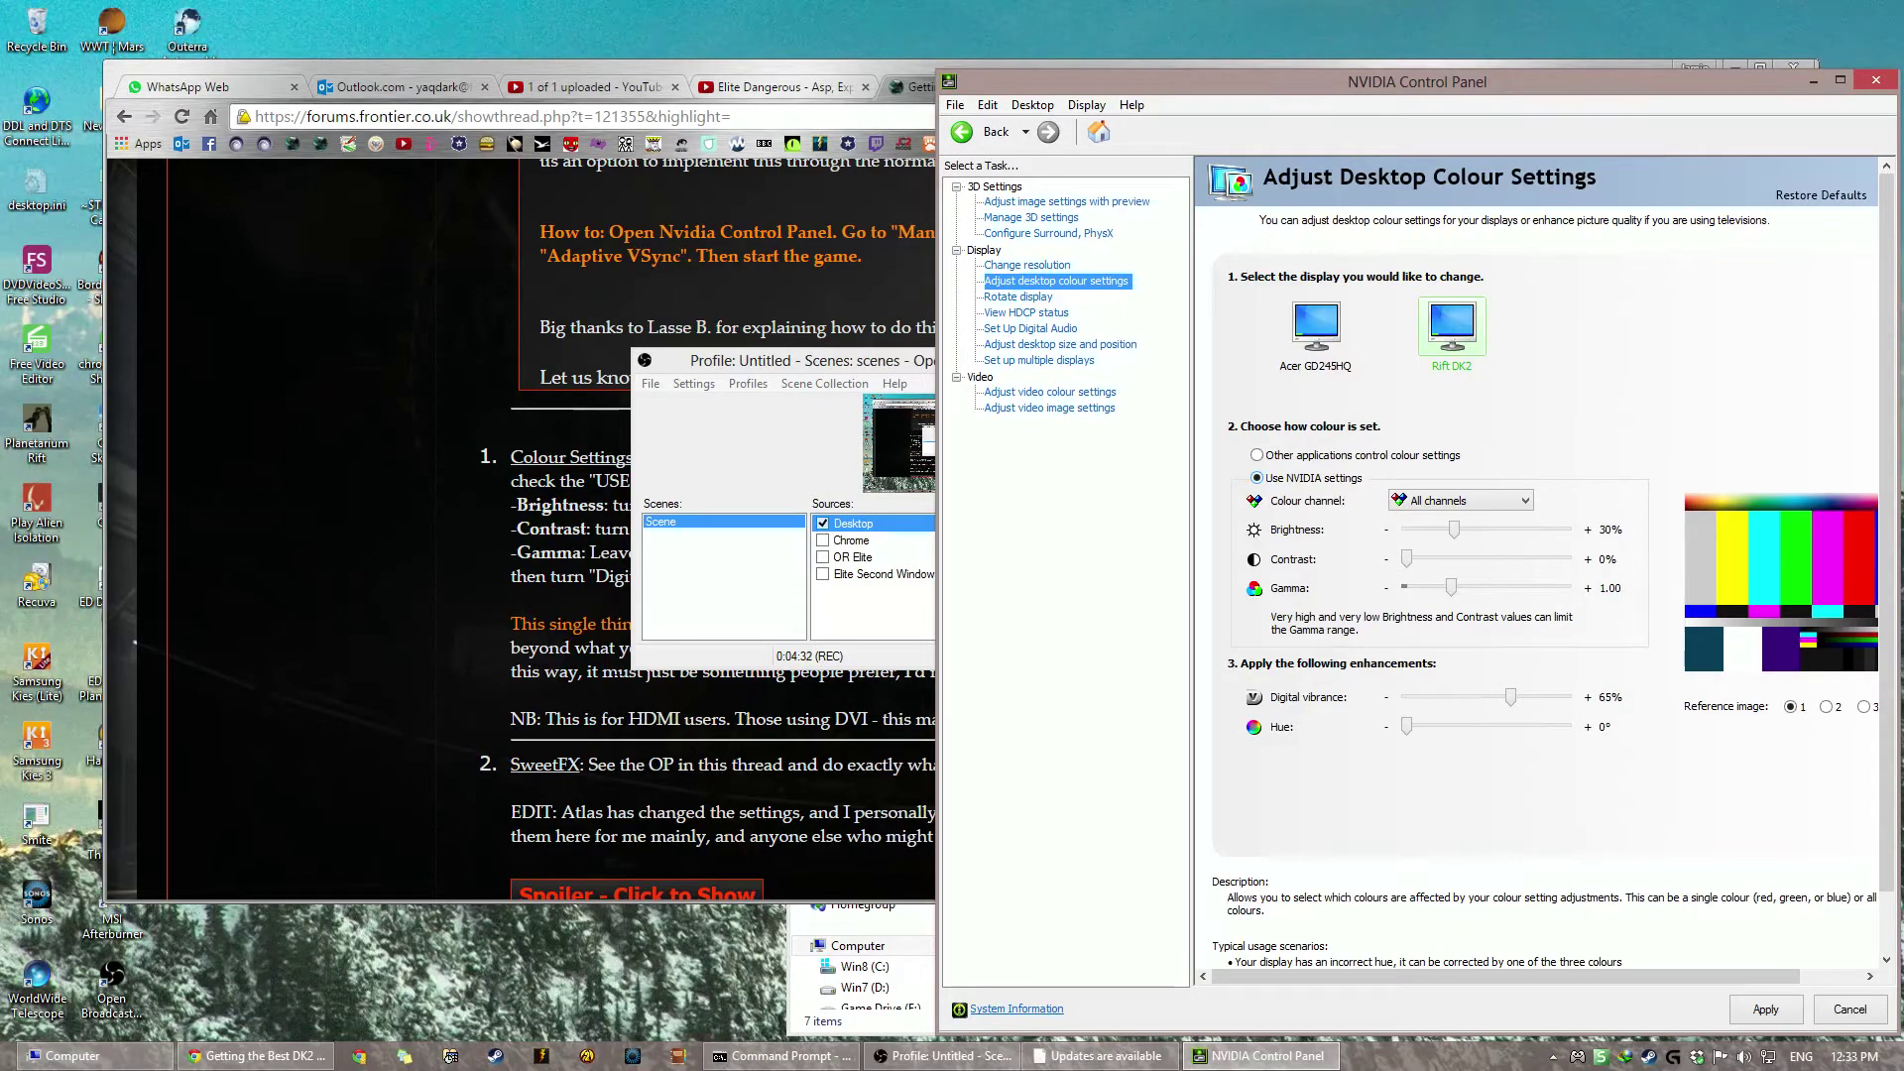
Step: Follow the guide's SweetFX thread link to the Google Drive page and download ICOhr_ED_SweetFX.rar
{"action": "left_click", "coordinate": [638, 783]}
{"action": "scroll", "coordinate": [639, 783], "scroll_direction": "down", "scroll_amount": 4}
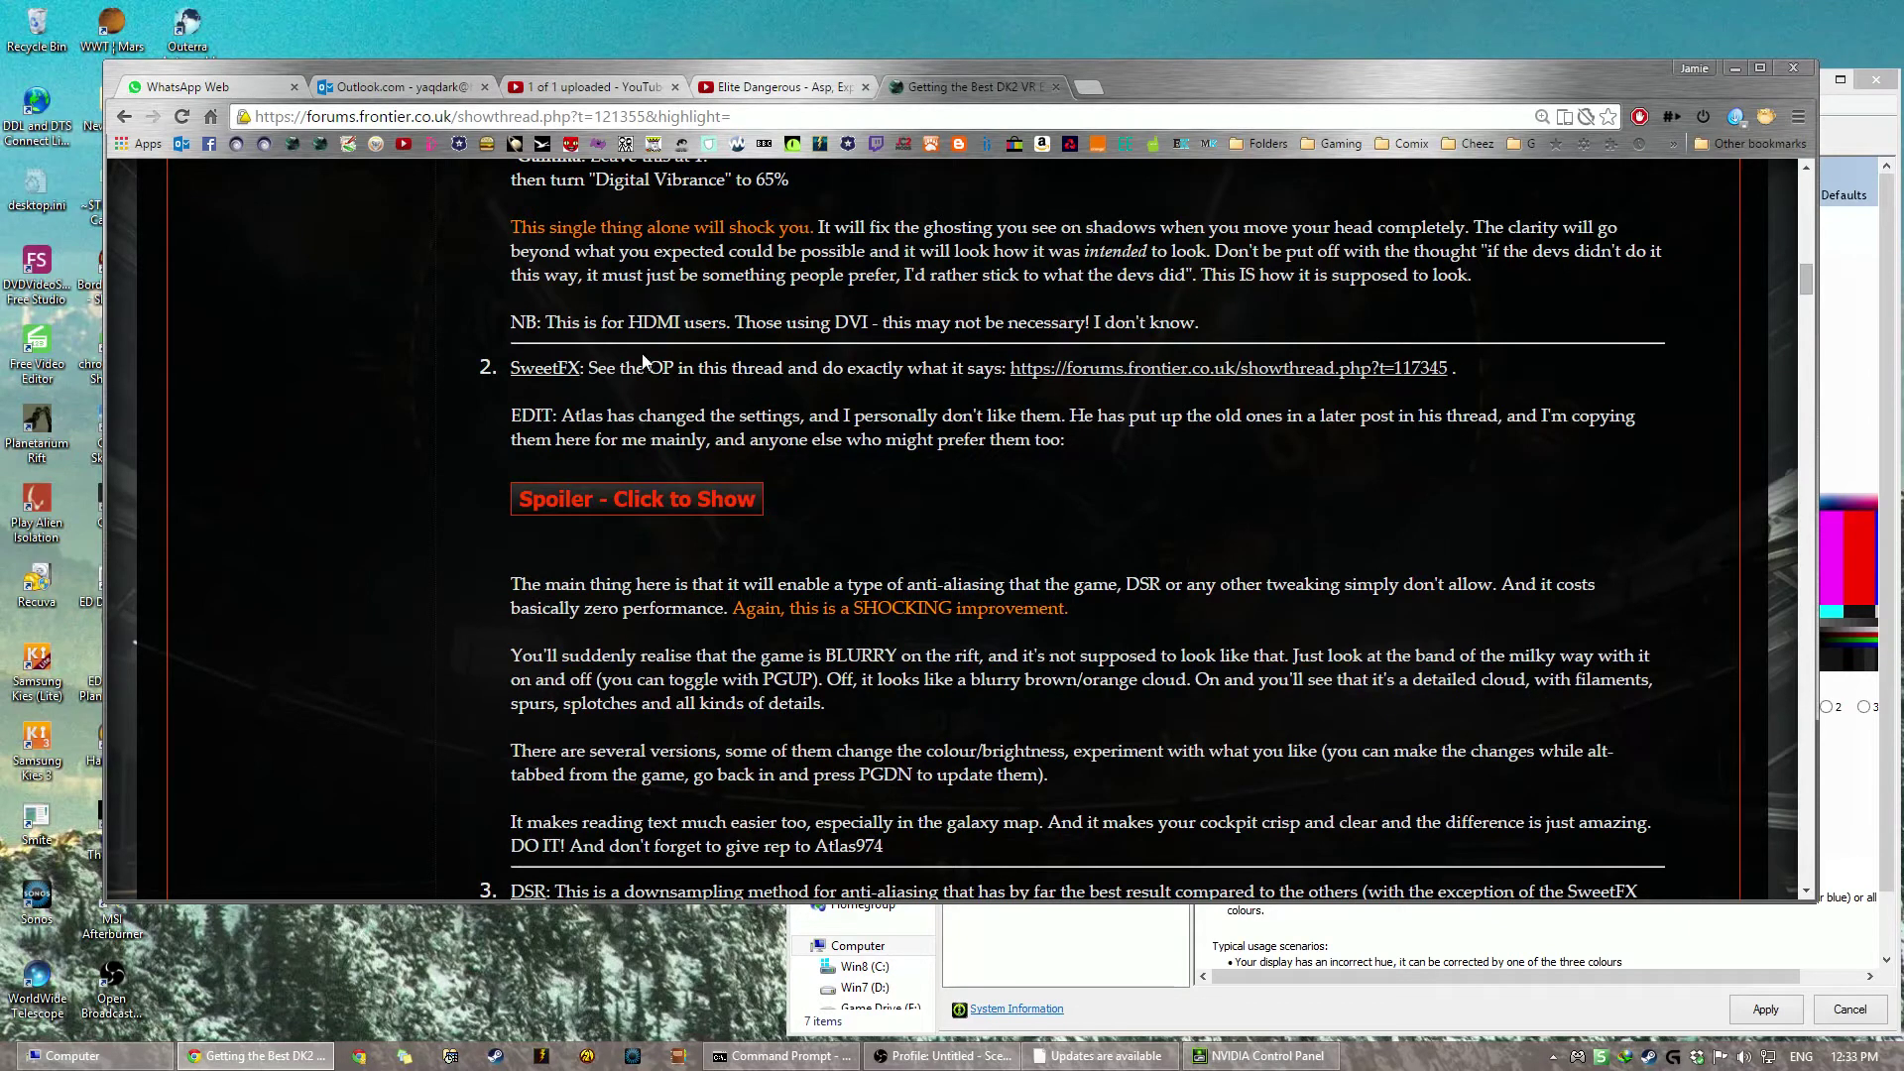
{"action": "left_click", "coordinate": [1133, 368]}
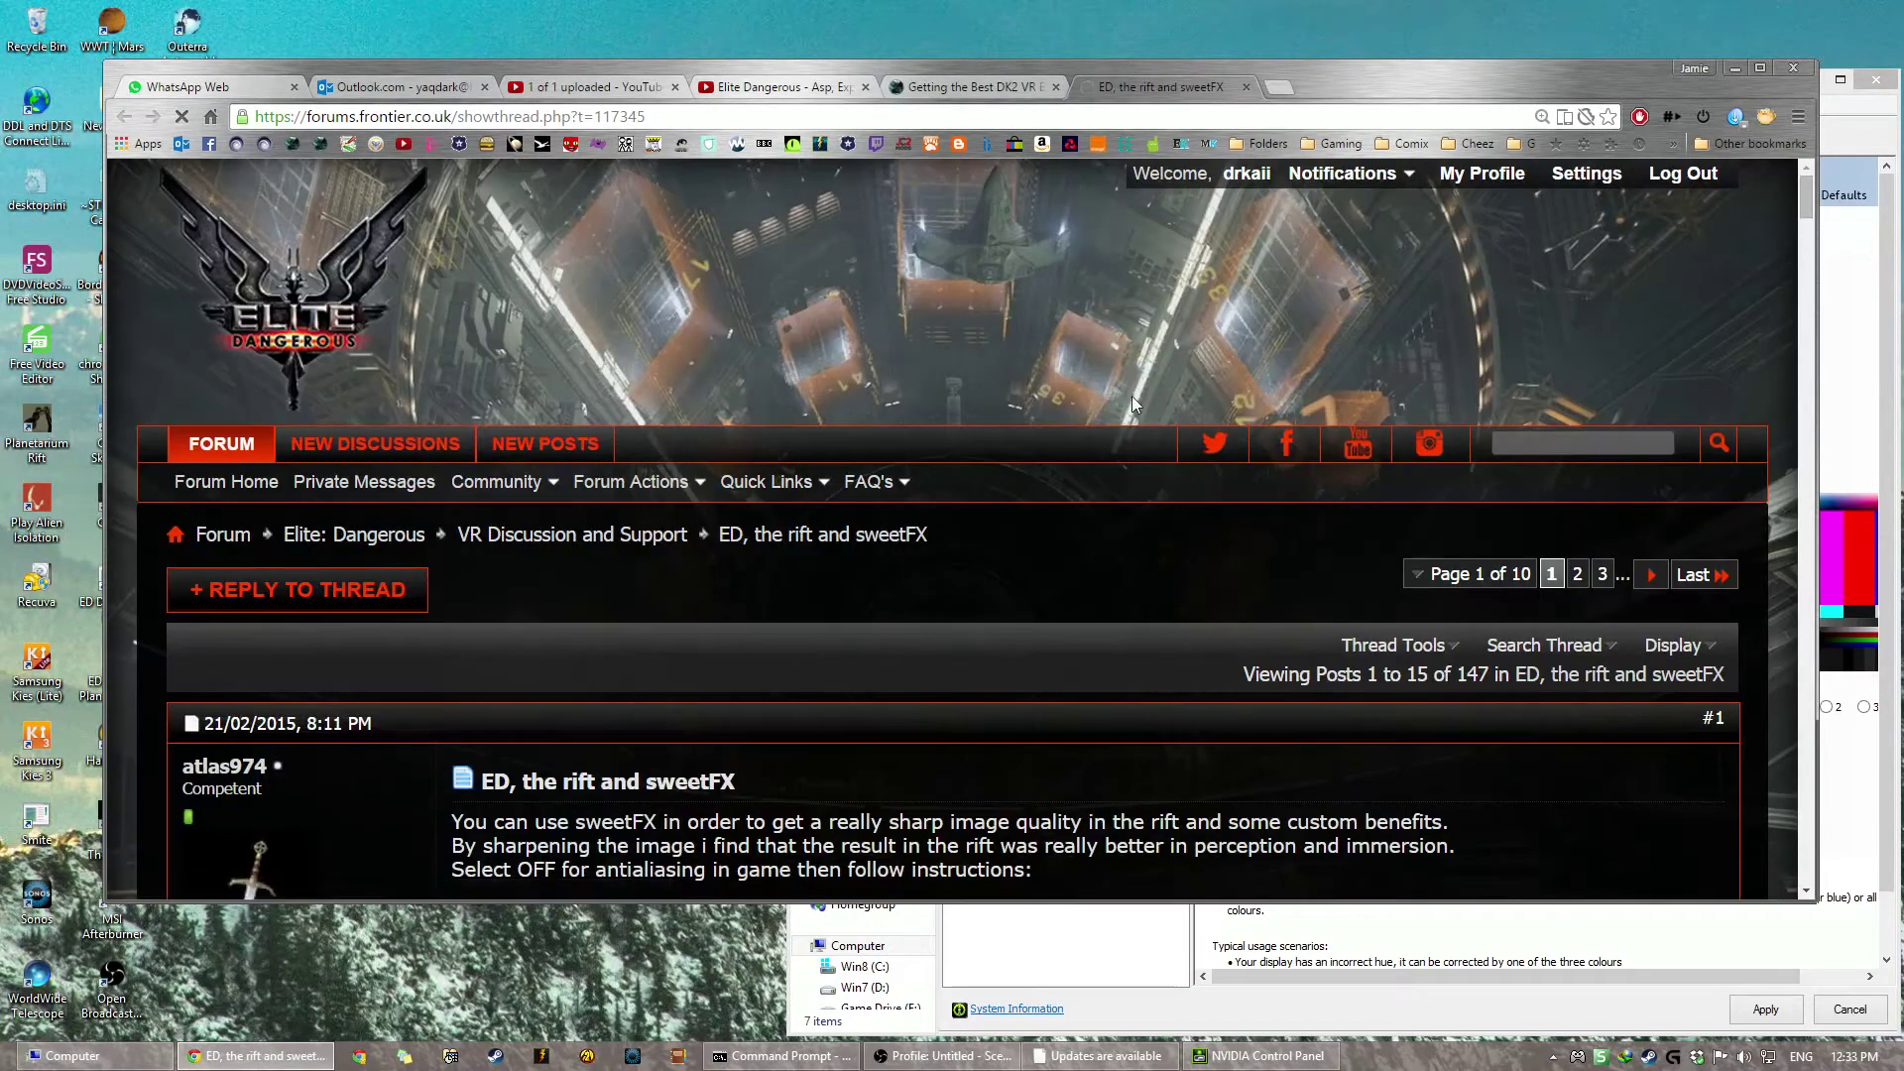
{"action": "scroll", "coordinate": [1133, 396], "scroll_direction": "down", "scroll_amount": 8}
{"action": "scroll", "coordinate": [1132, 395], "scroll_direction": "down", "scroll_amount": 1}
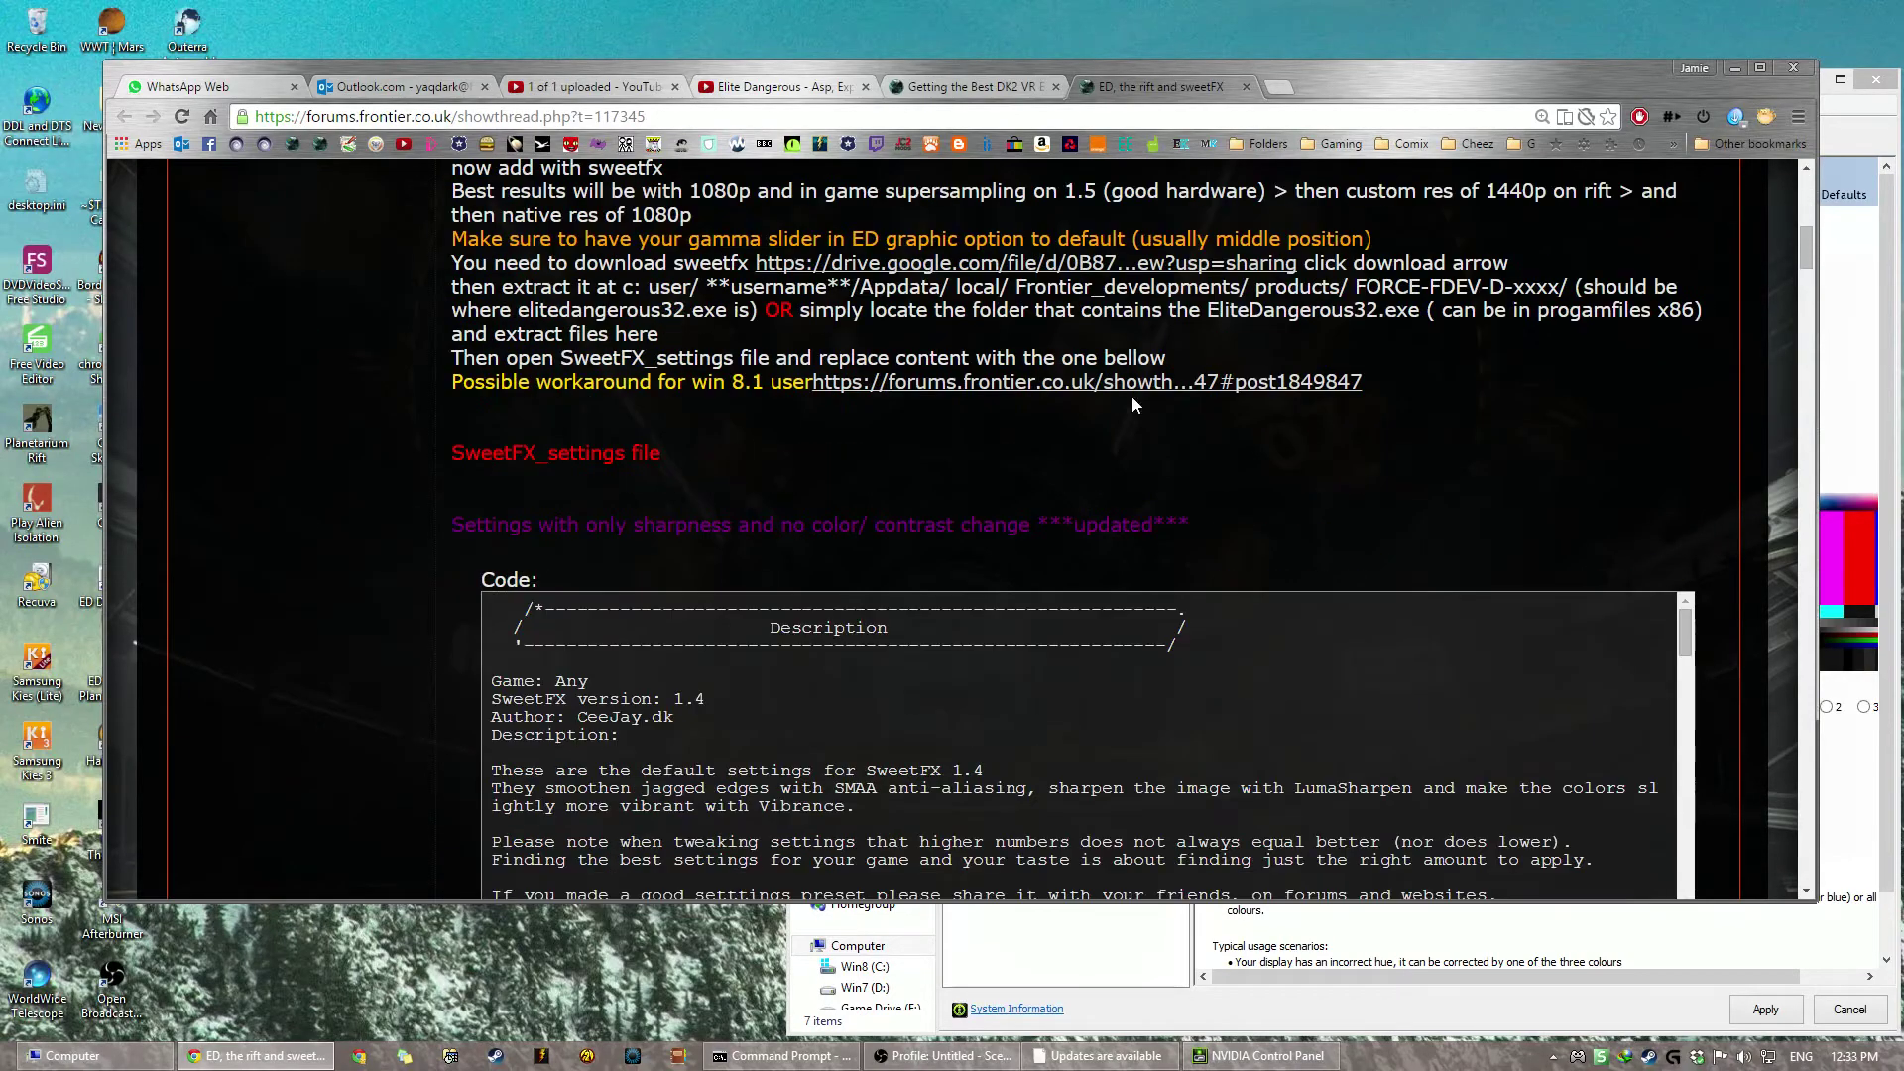
{"action": "scroll", "coordinate": [553, 468], "scroll_direction": "up", "scroll_amount": 1}
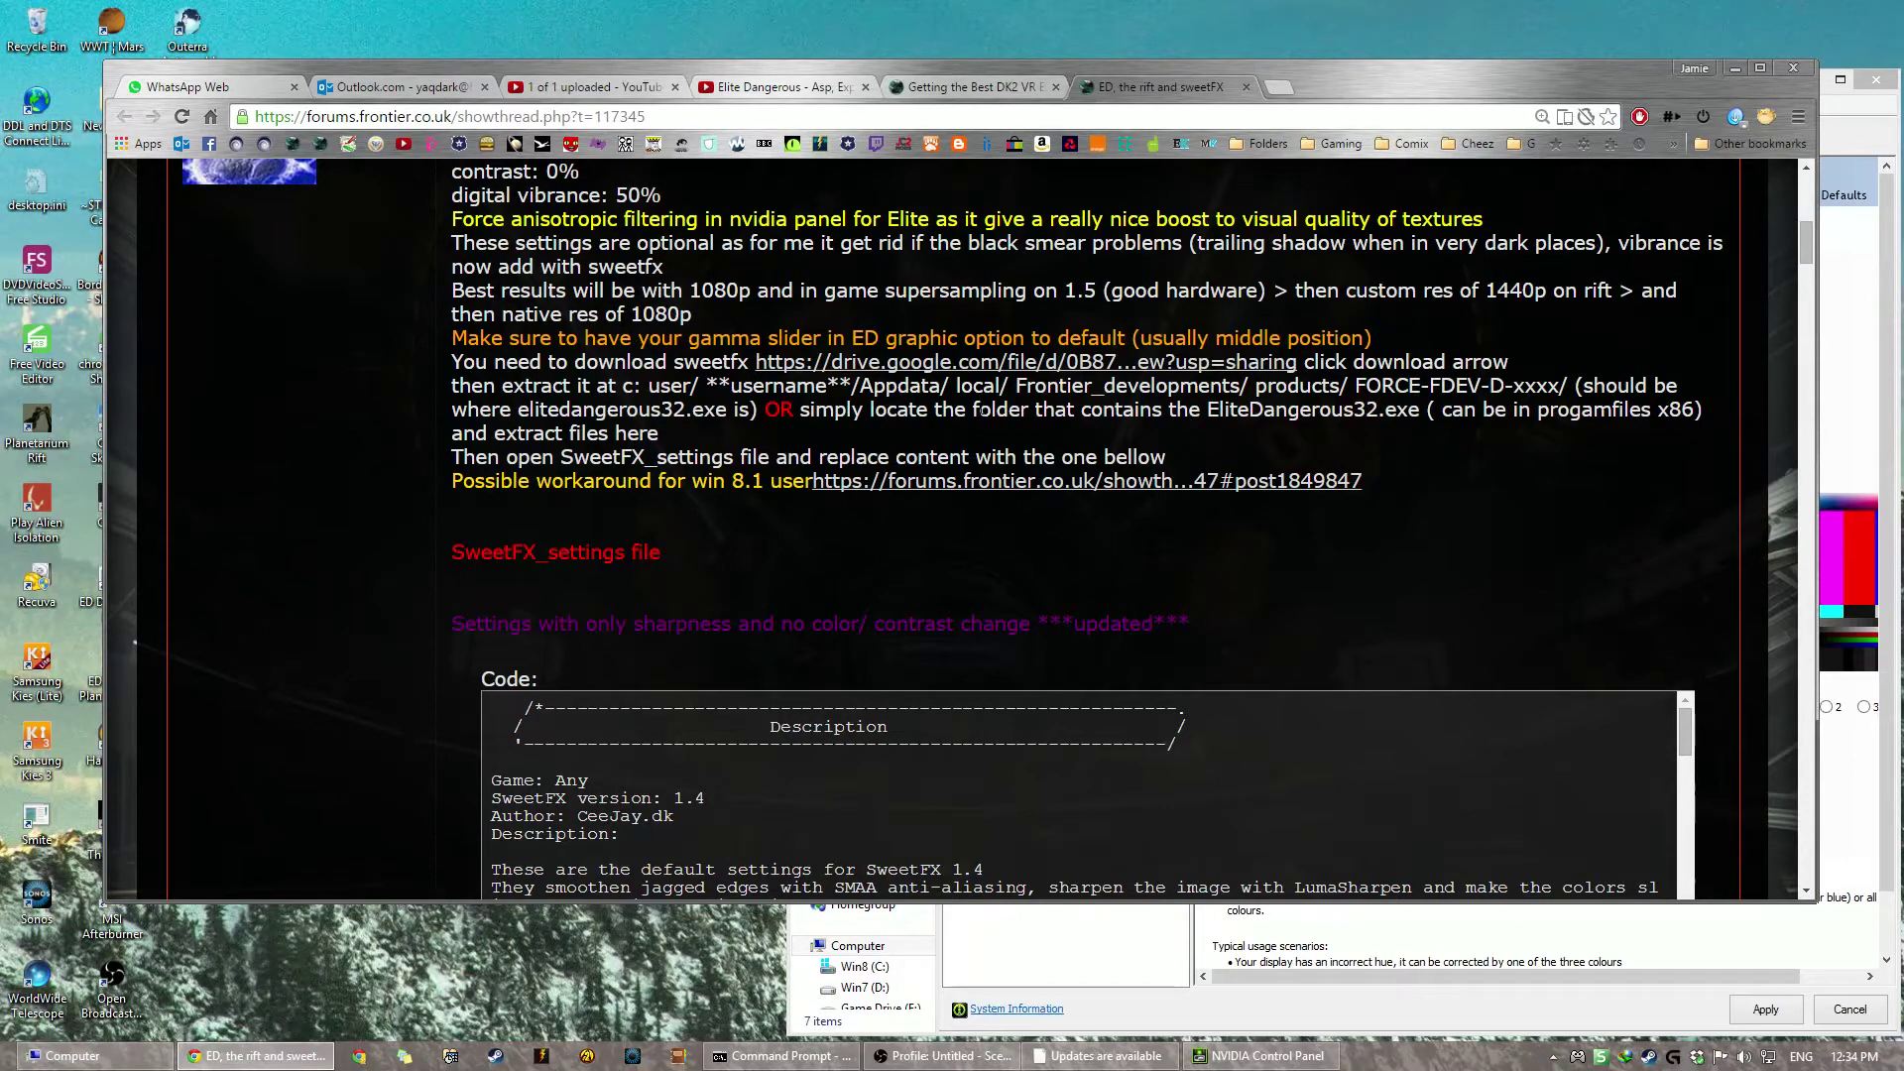
{"action": "middle_click", "coordinate": [1010, 367]}
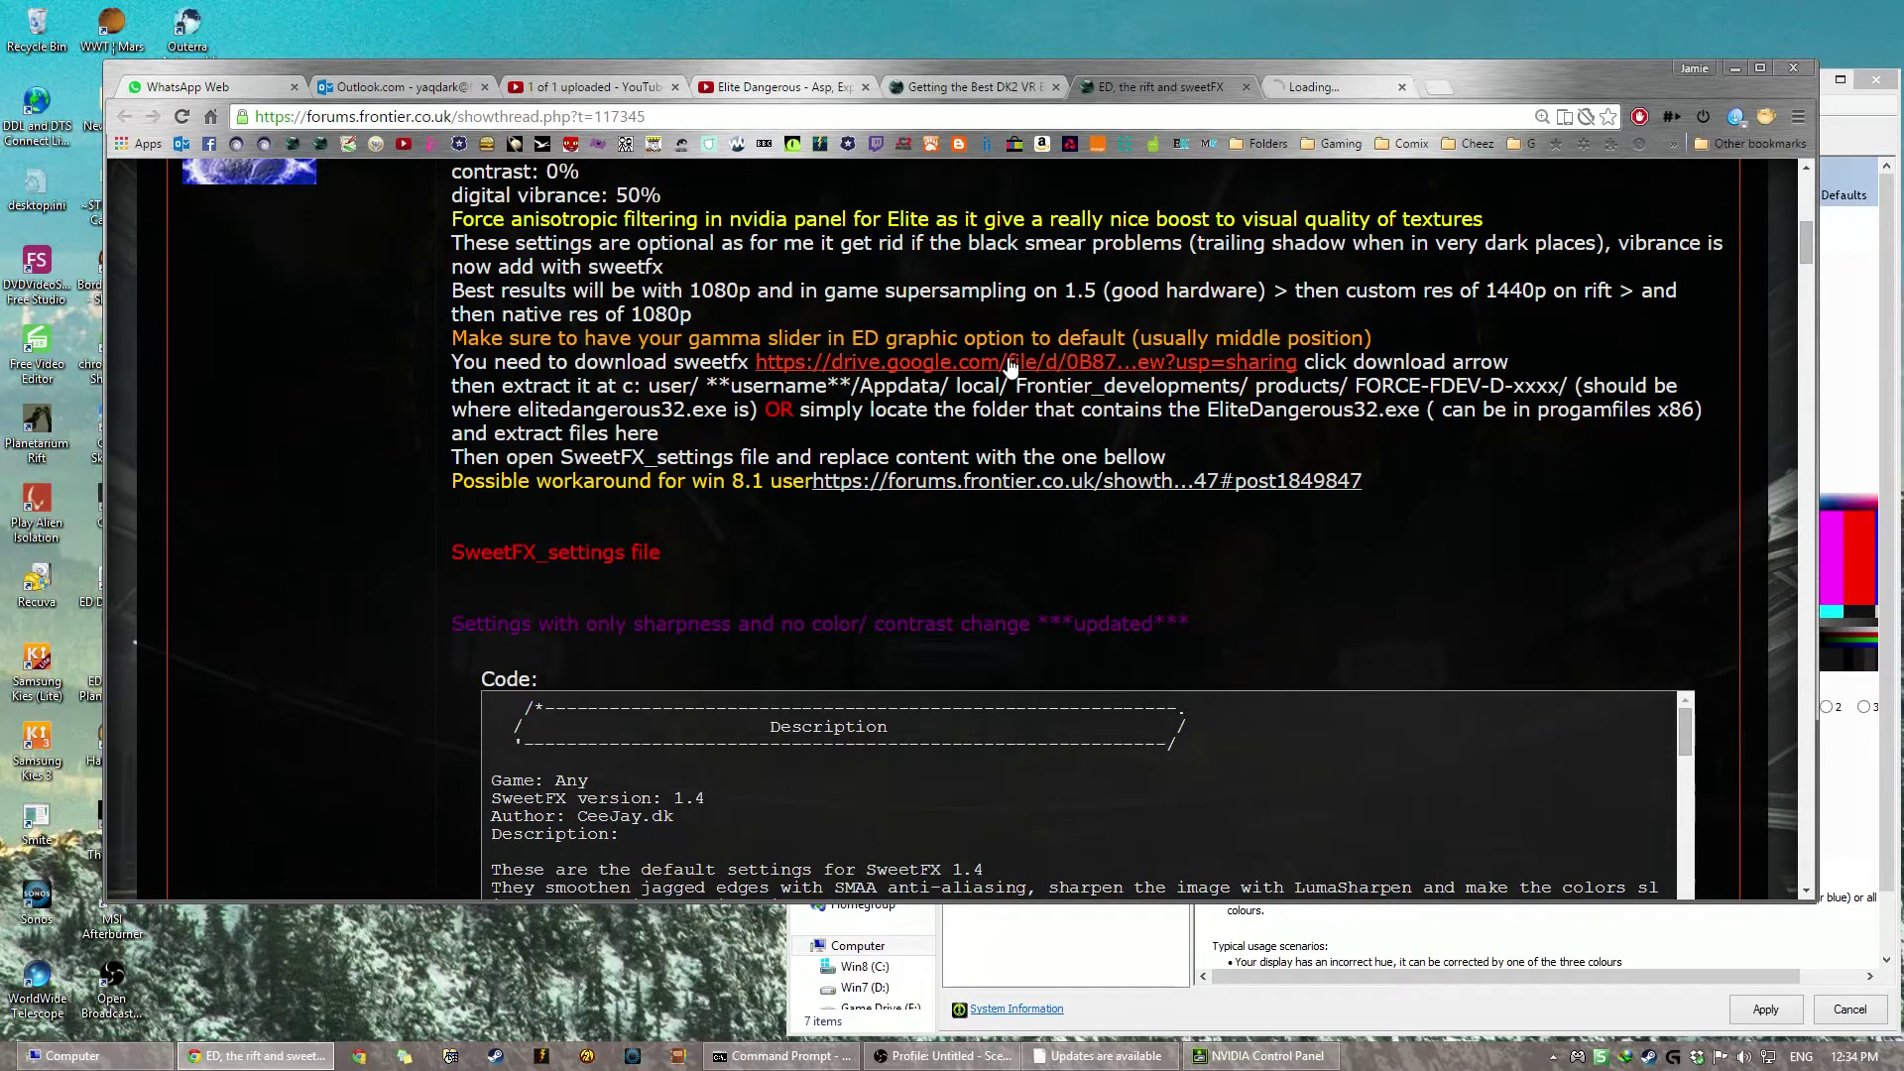
{"action": "left_click", "coordinate": [1331, 86]}
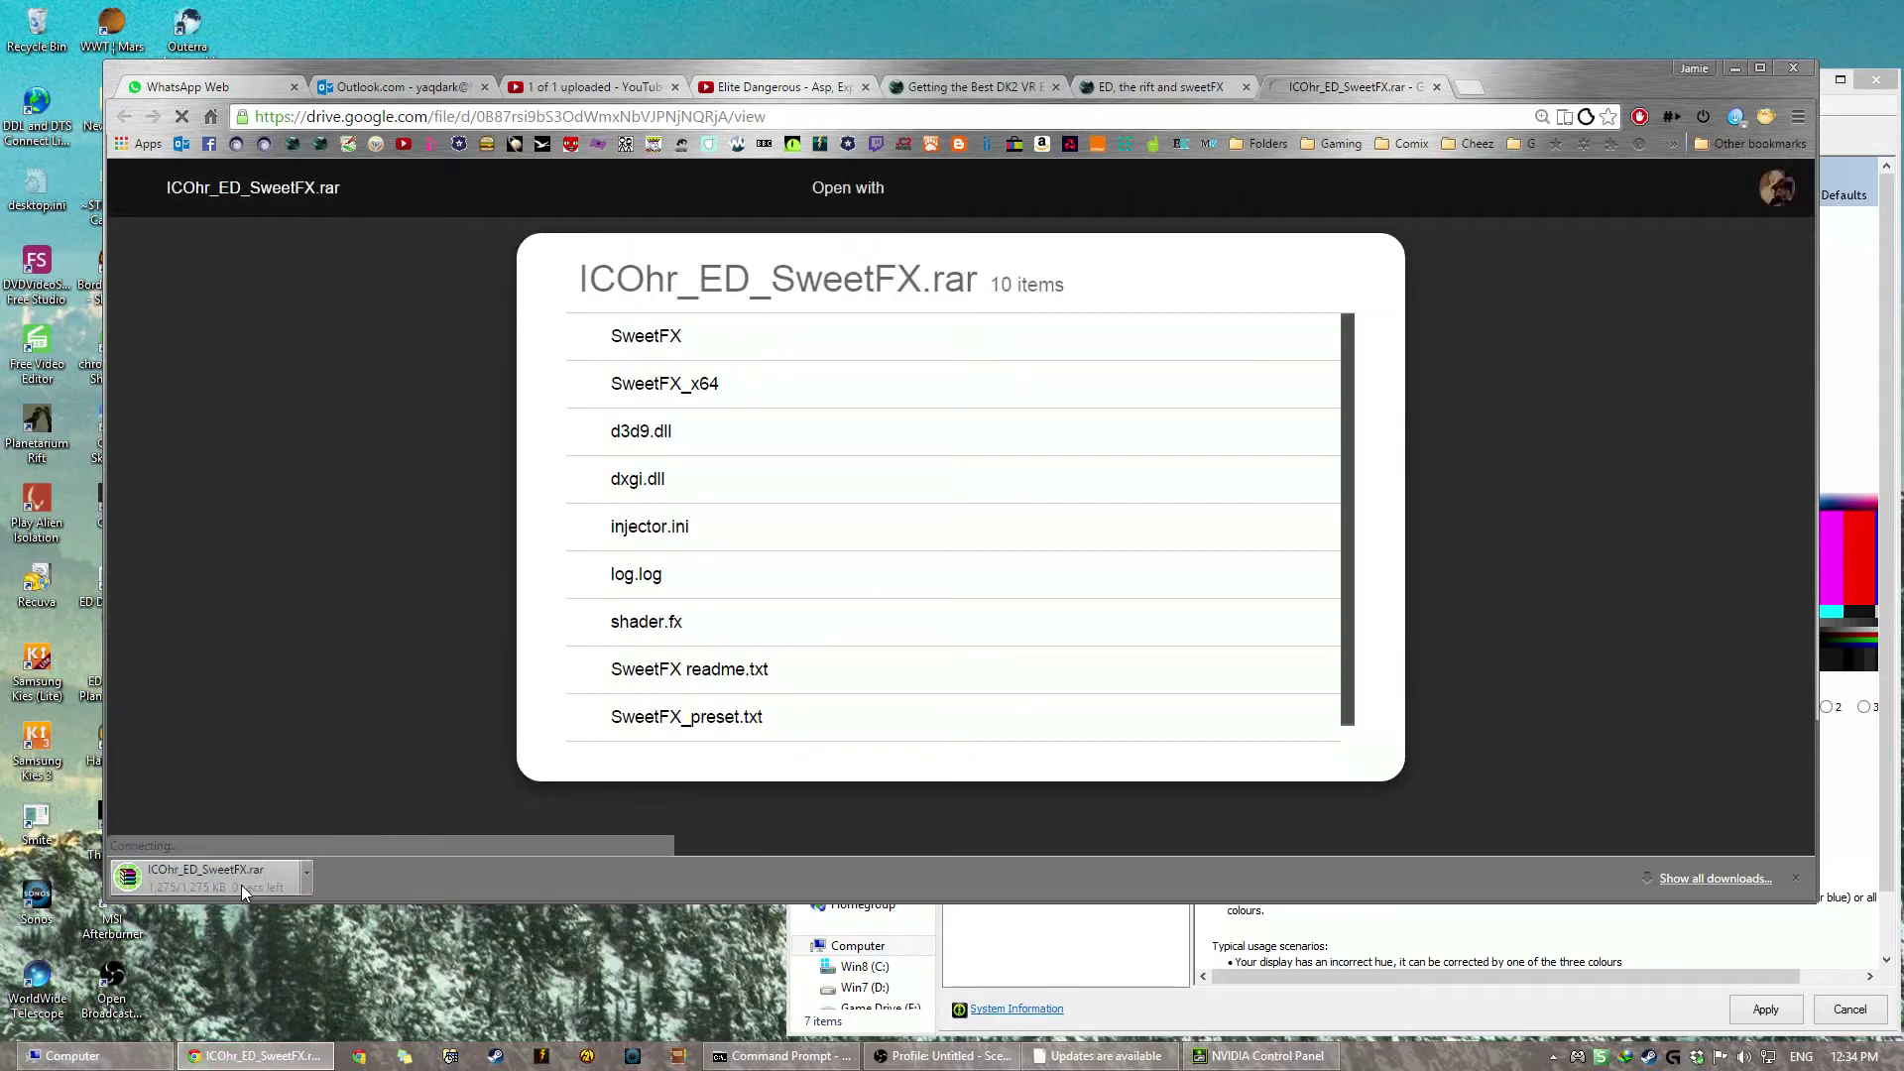
Step: Open the downloaded SweetFX archive and place the Computer window beside it
{"action": "left_click", "coordinate": [242, 885]}
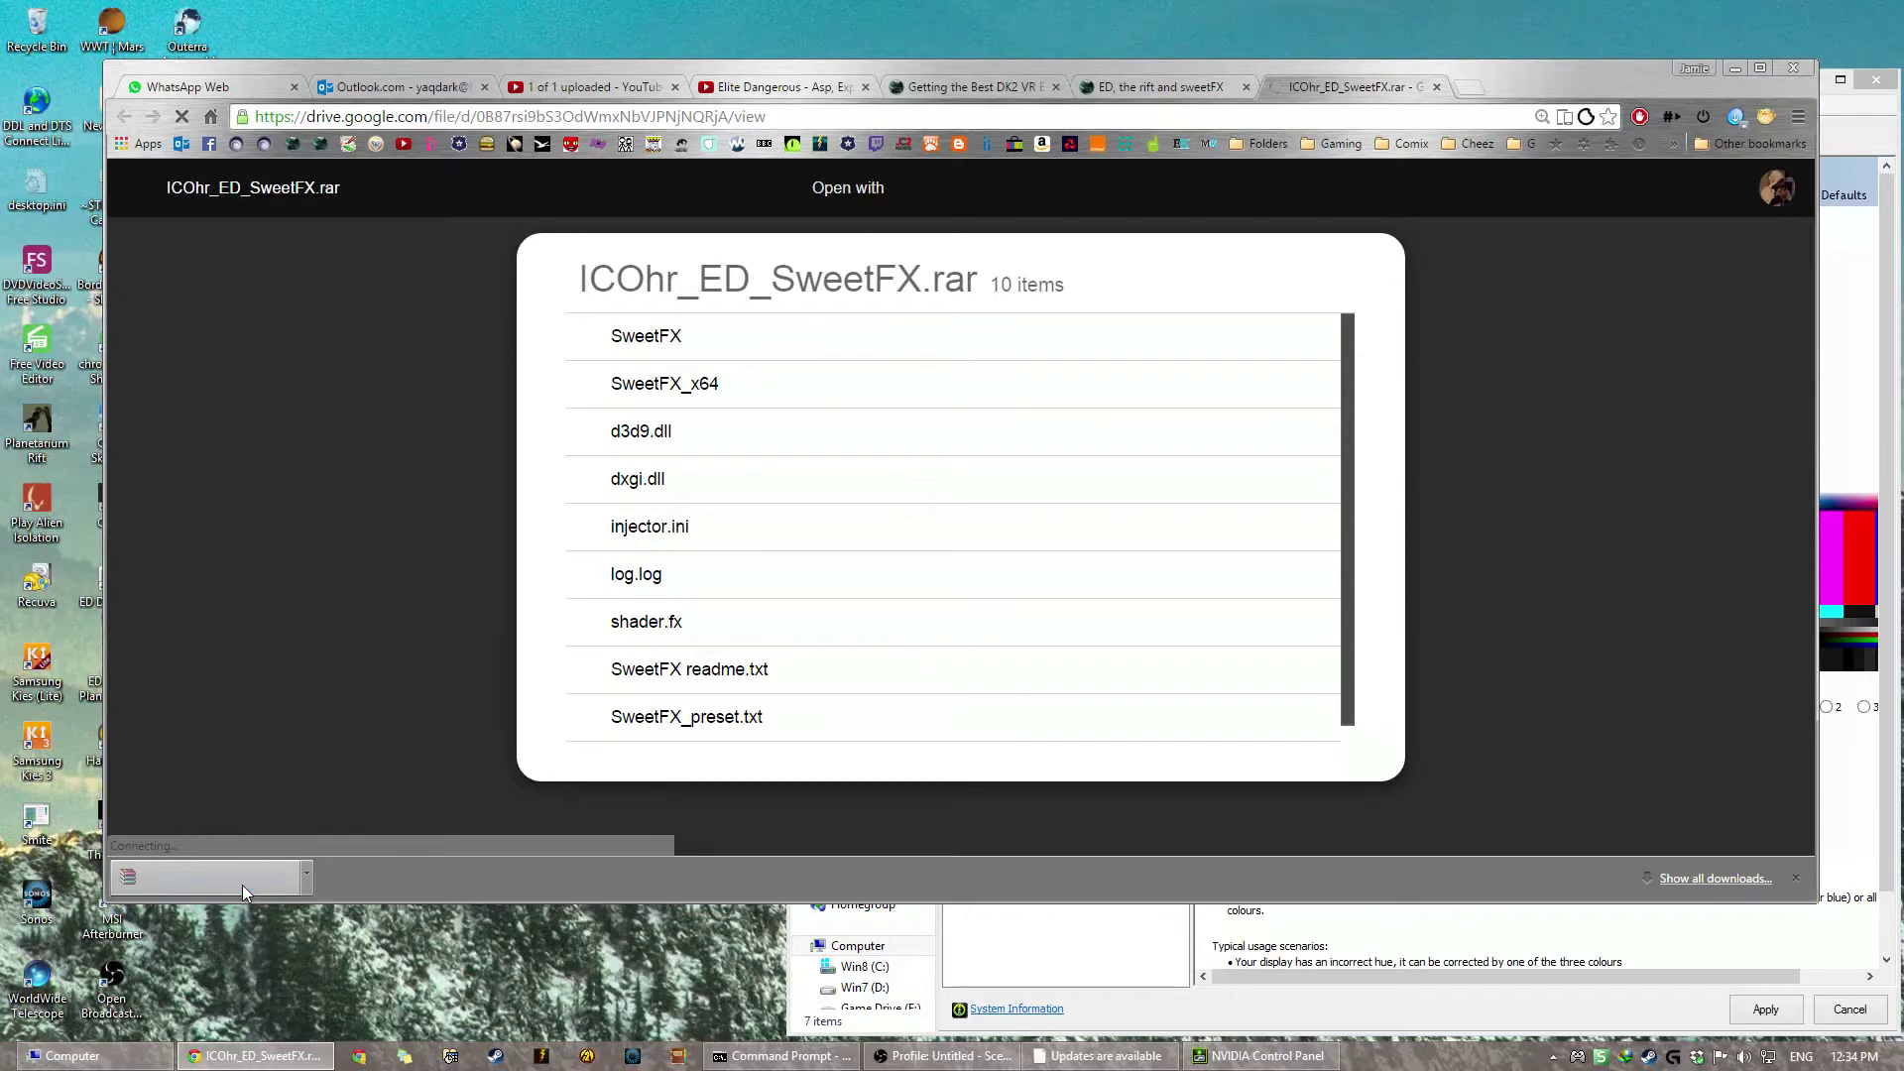
{"action": "left_click", "coordinate": [107, 1058]}
{"action": "left_click_drag", "start_coordinate": [1210, 339], "coordinate": [460, 318]}
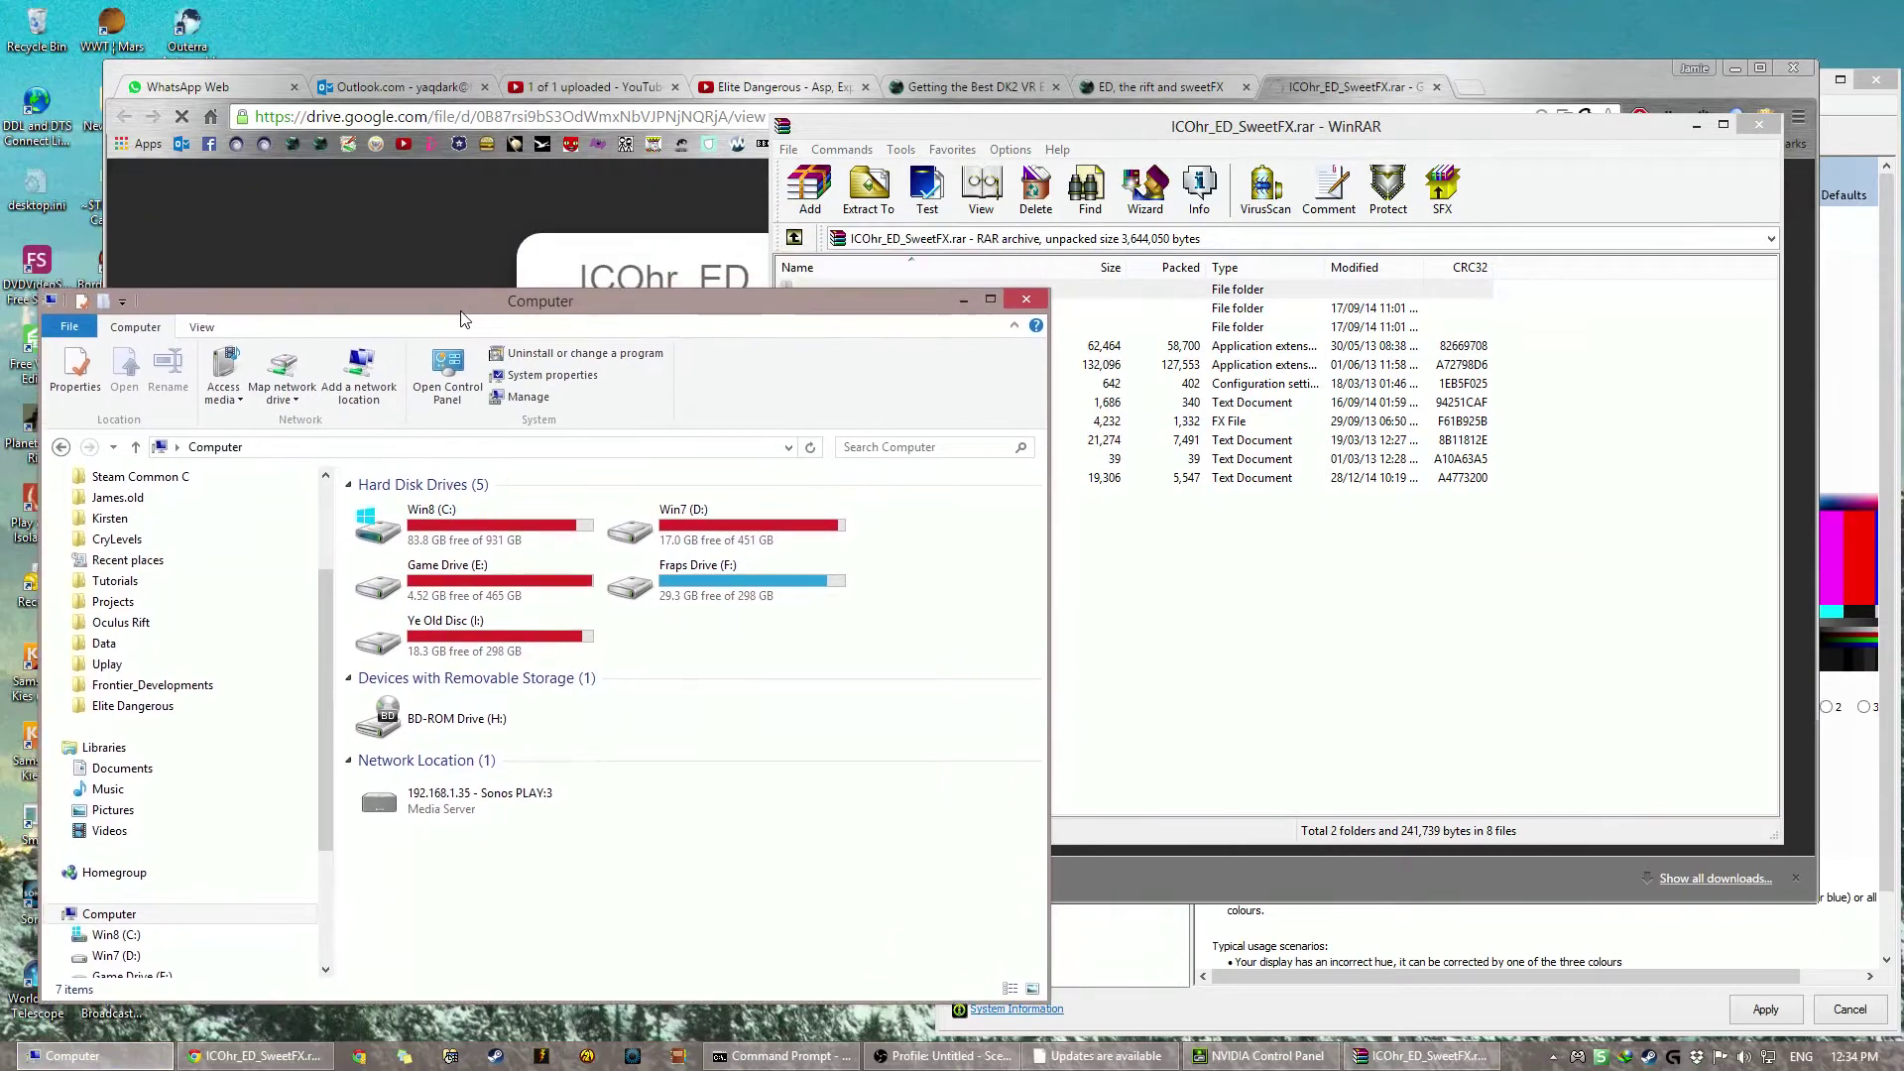
Step: Browse to C:\Users\Admin\AppData\Local\Frontier_Developments\Products\FORC-FDEV-D-1010
{"action": "double_click", "coordinate": [525, 504]}
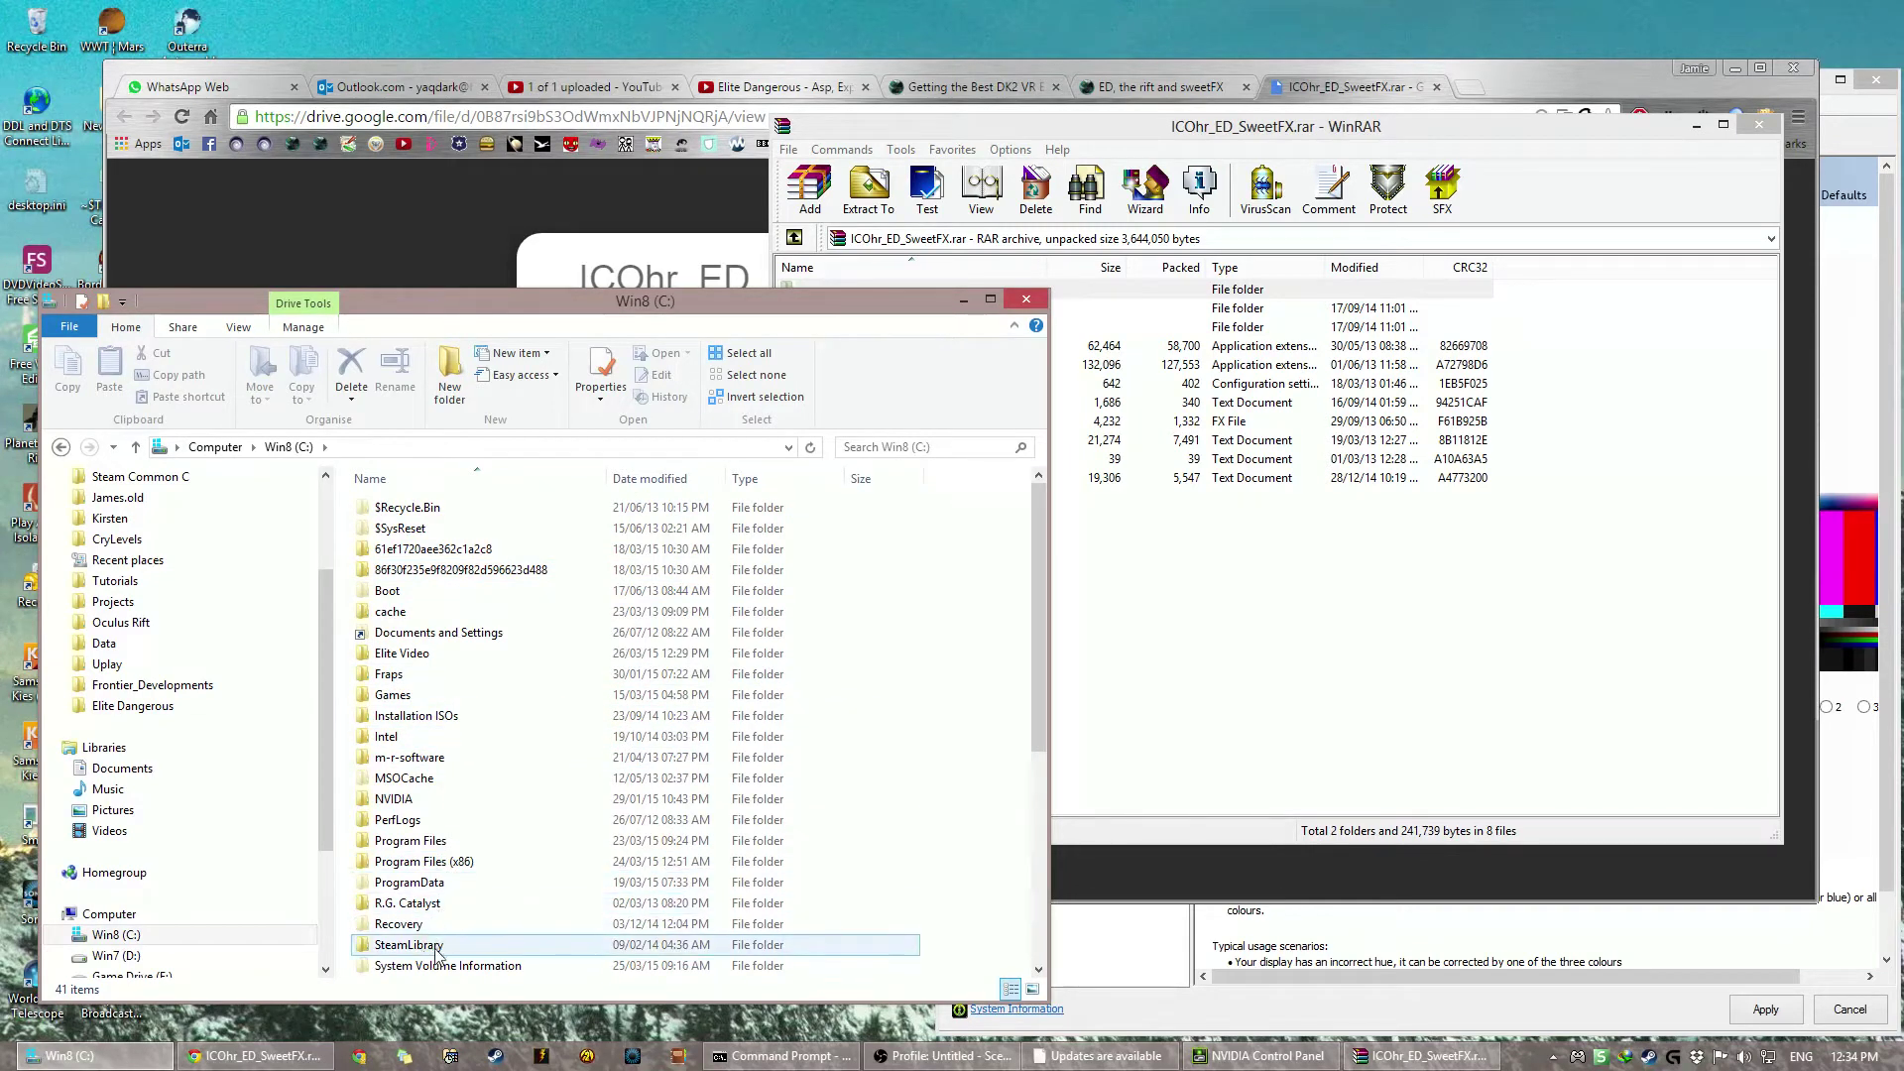
{"action": "scroll", "coordinate": [443, 952], "scroll_direction": "down", "scroll_amount": 5}
{"action": "double_click", "coordinate": [443, 862]}
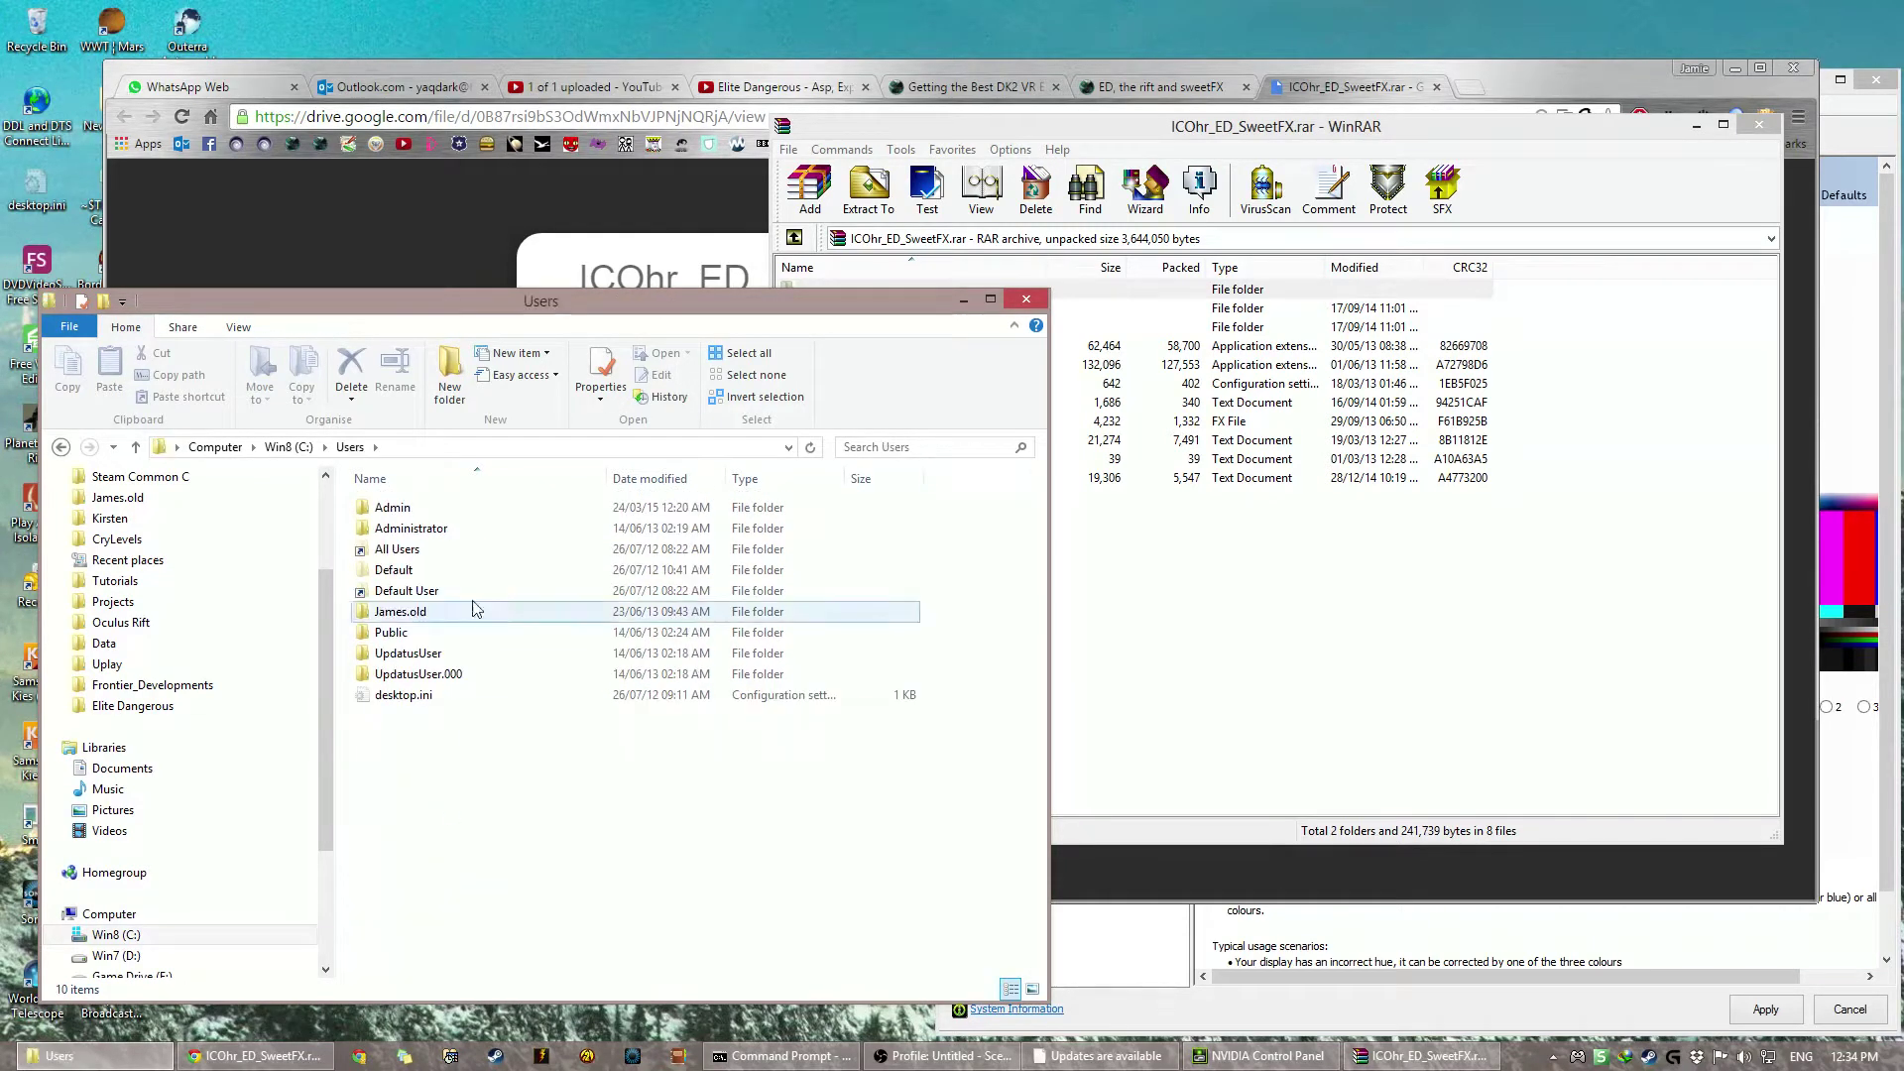
{"action": "left_click", "coordinate": [402, 512]}
{"action": "double_click", "coordinate": [401, 511]}
{"action": "scroll", "coordinate": [476, 634], "scroll_direction": "down", "scroll_amount": 4}
{"action": "scroll", "coordinate": [489, 658], "scroll_direction": "up", "scroll_amount": 4}
{"action": "left_click", "coordinate": [452, 632]}
{"action": "double_click", "coordinate": [452, 632]}
{"action": "double_click", "coordinate": [455, 508]}
{"action": "scroll", "coordinate": [557, 739], "scroll_direction": "down", "scroll_amount": 4}
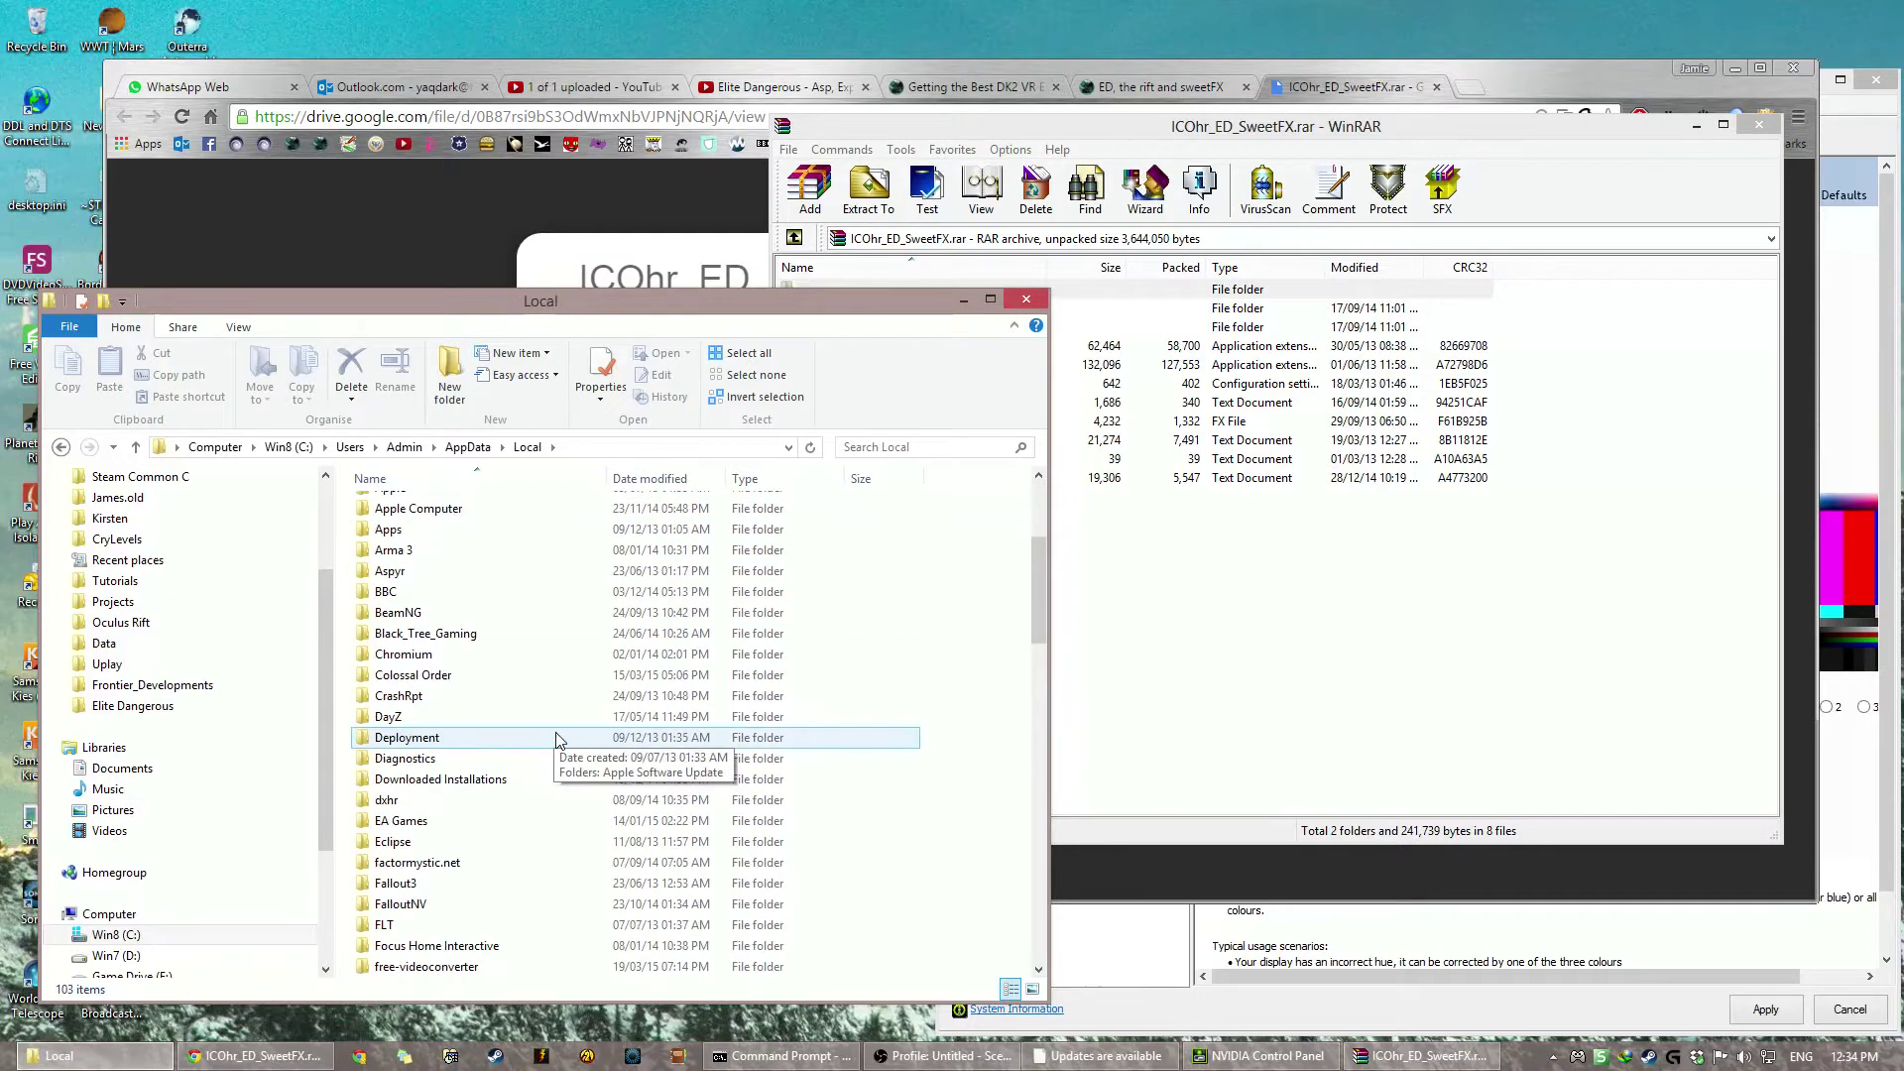
{"action": "scroll", "coordinate": [496, 793], "scroll_direction": "down", "scroll_amount": 3}
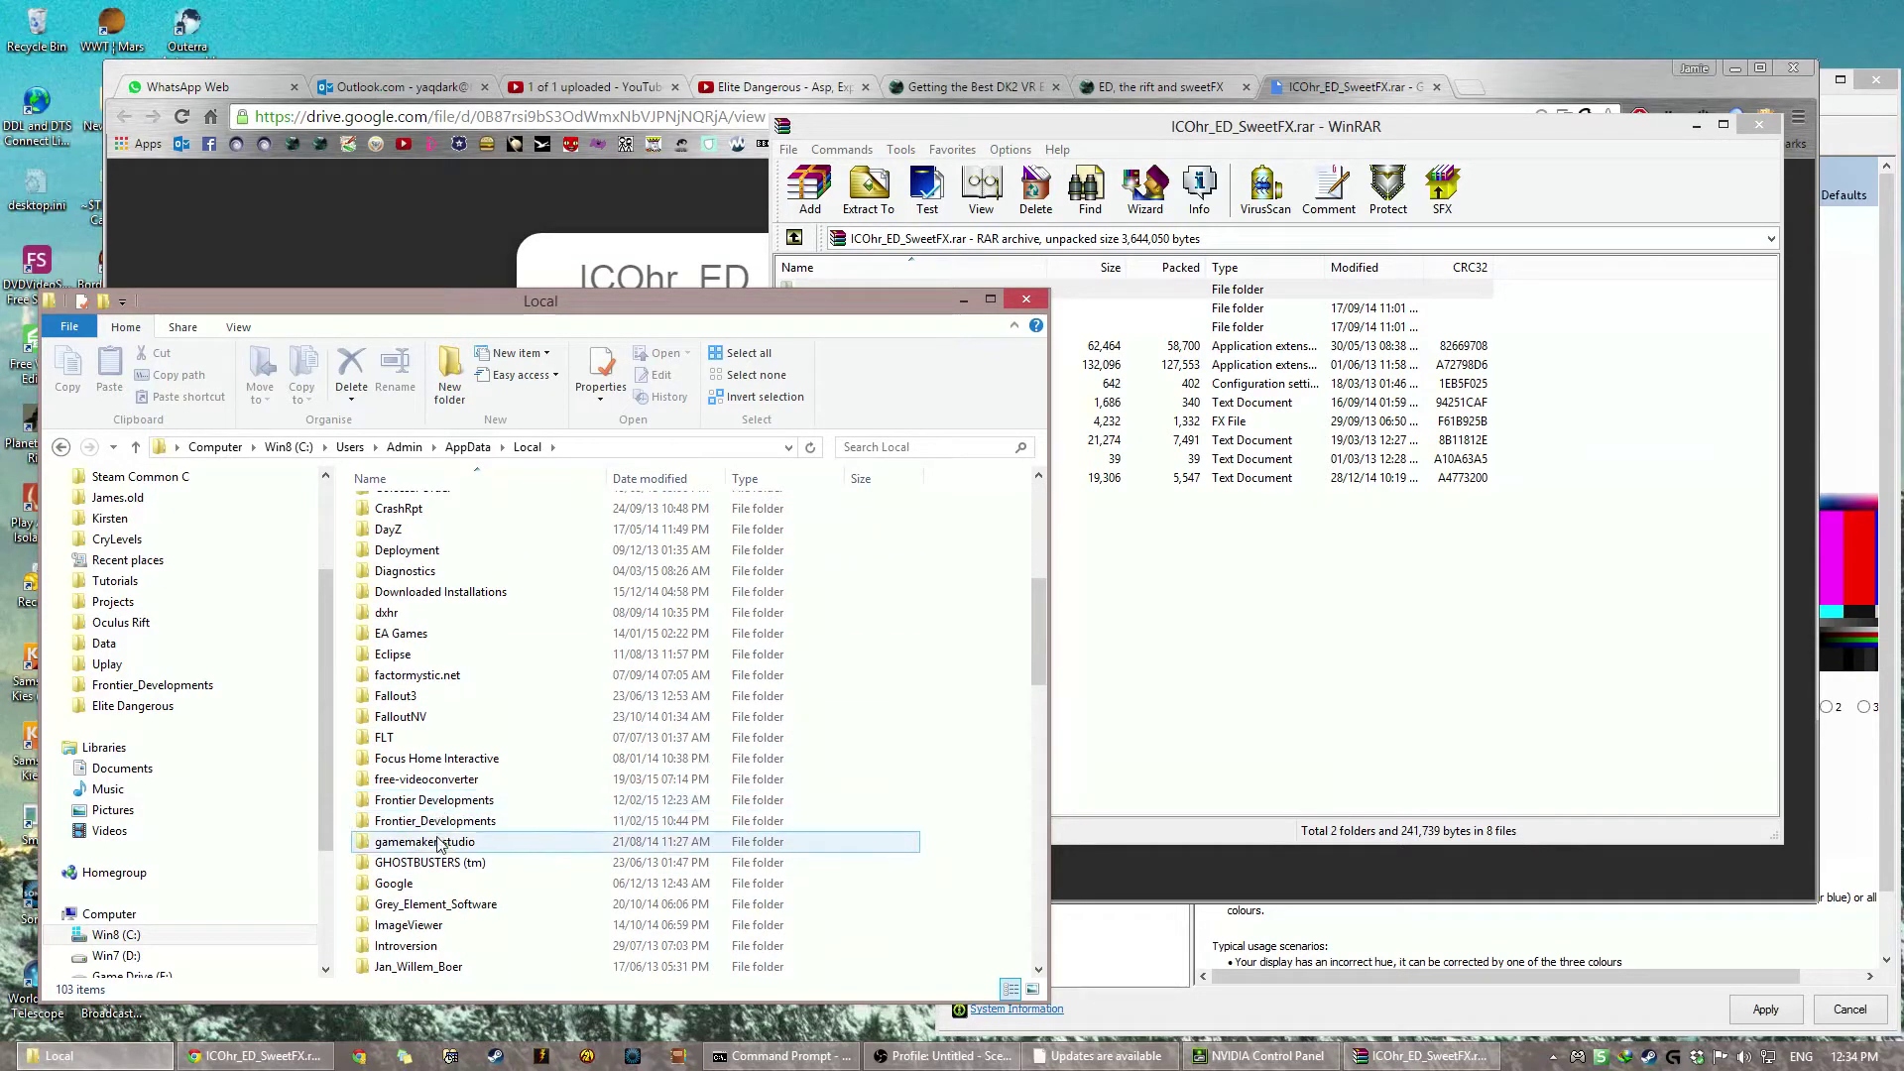
{"action": "double_click", "coordinate": [437, 823]}
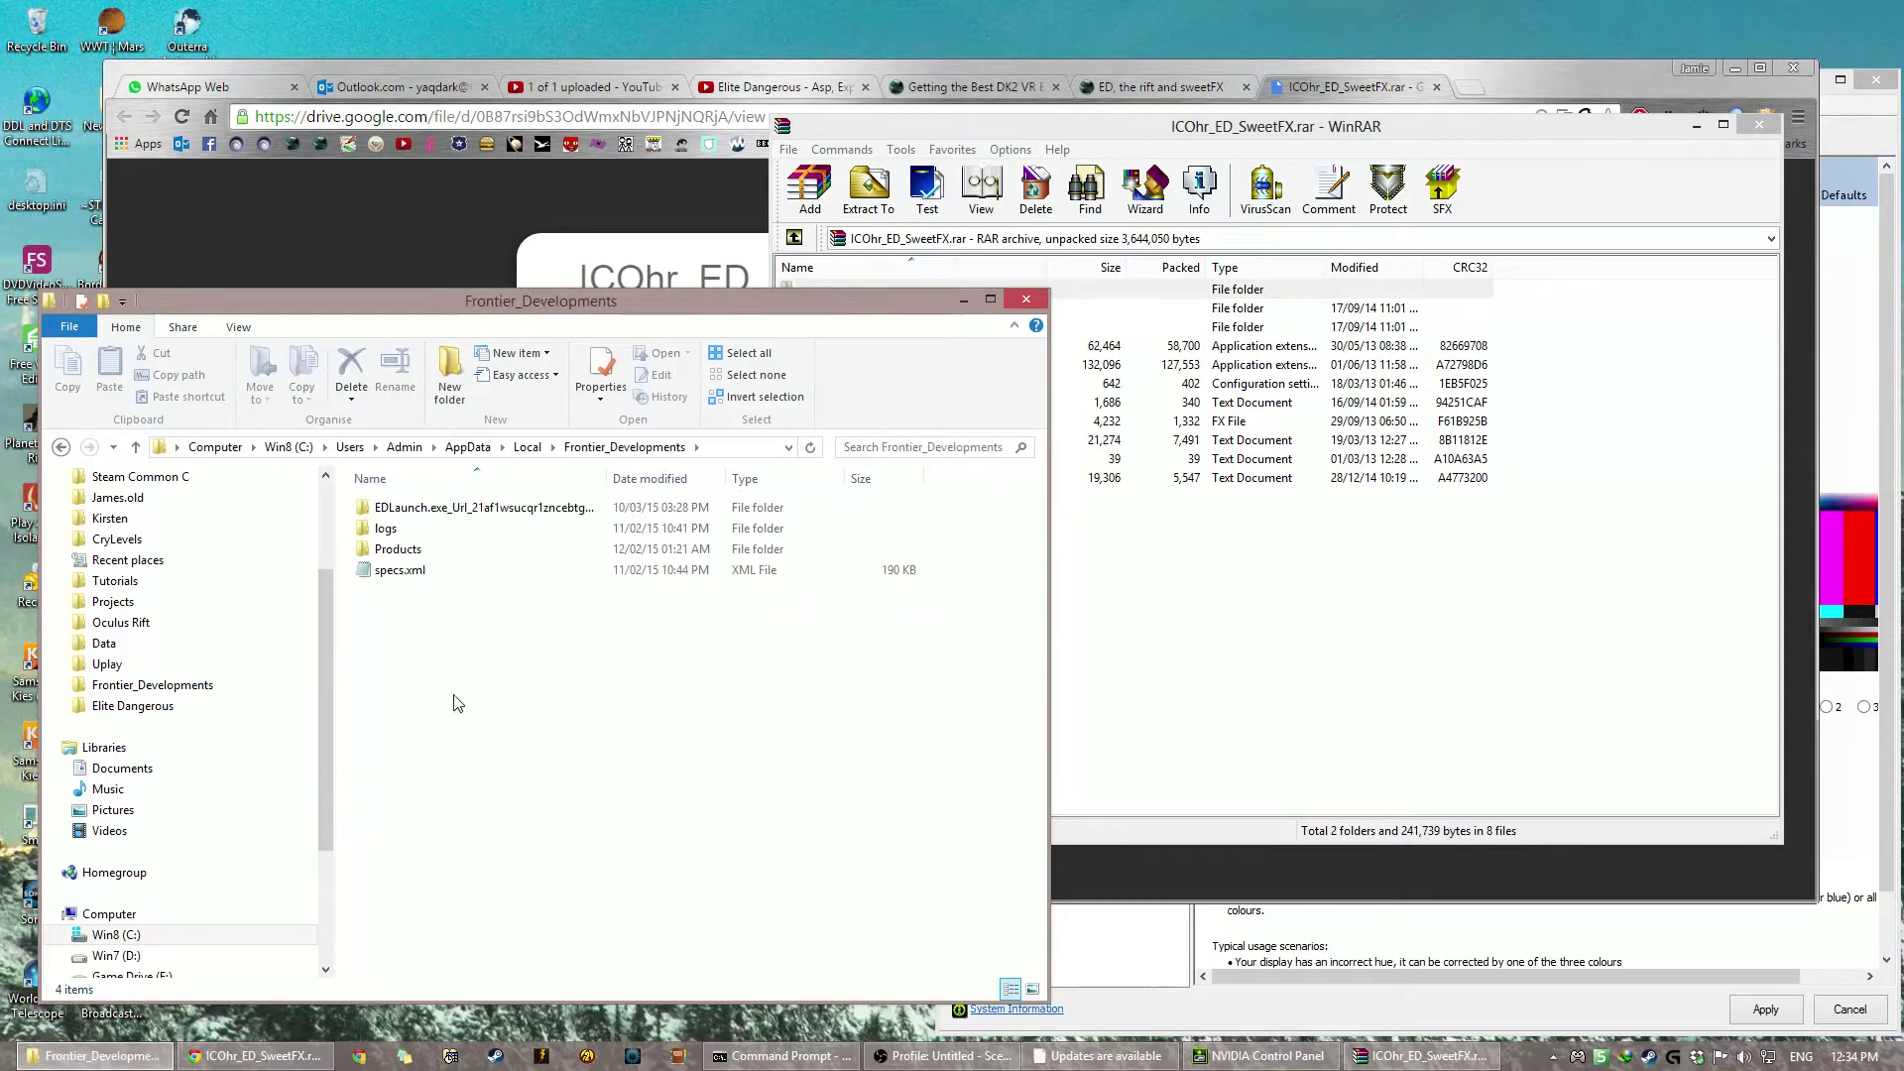
{"action": "double_click", "coordinate": [472, 559]}
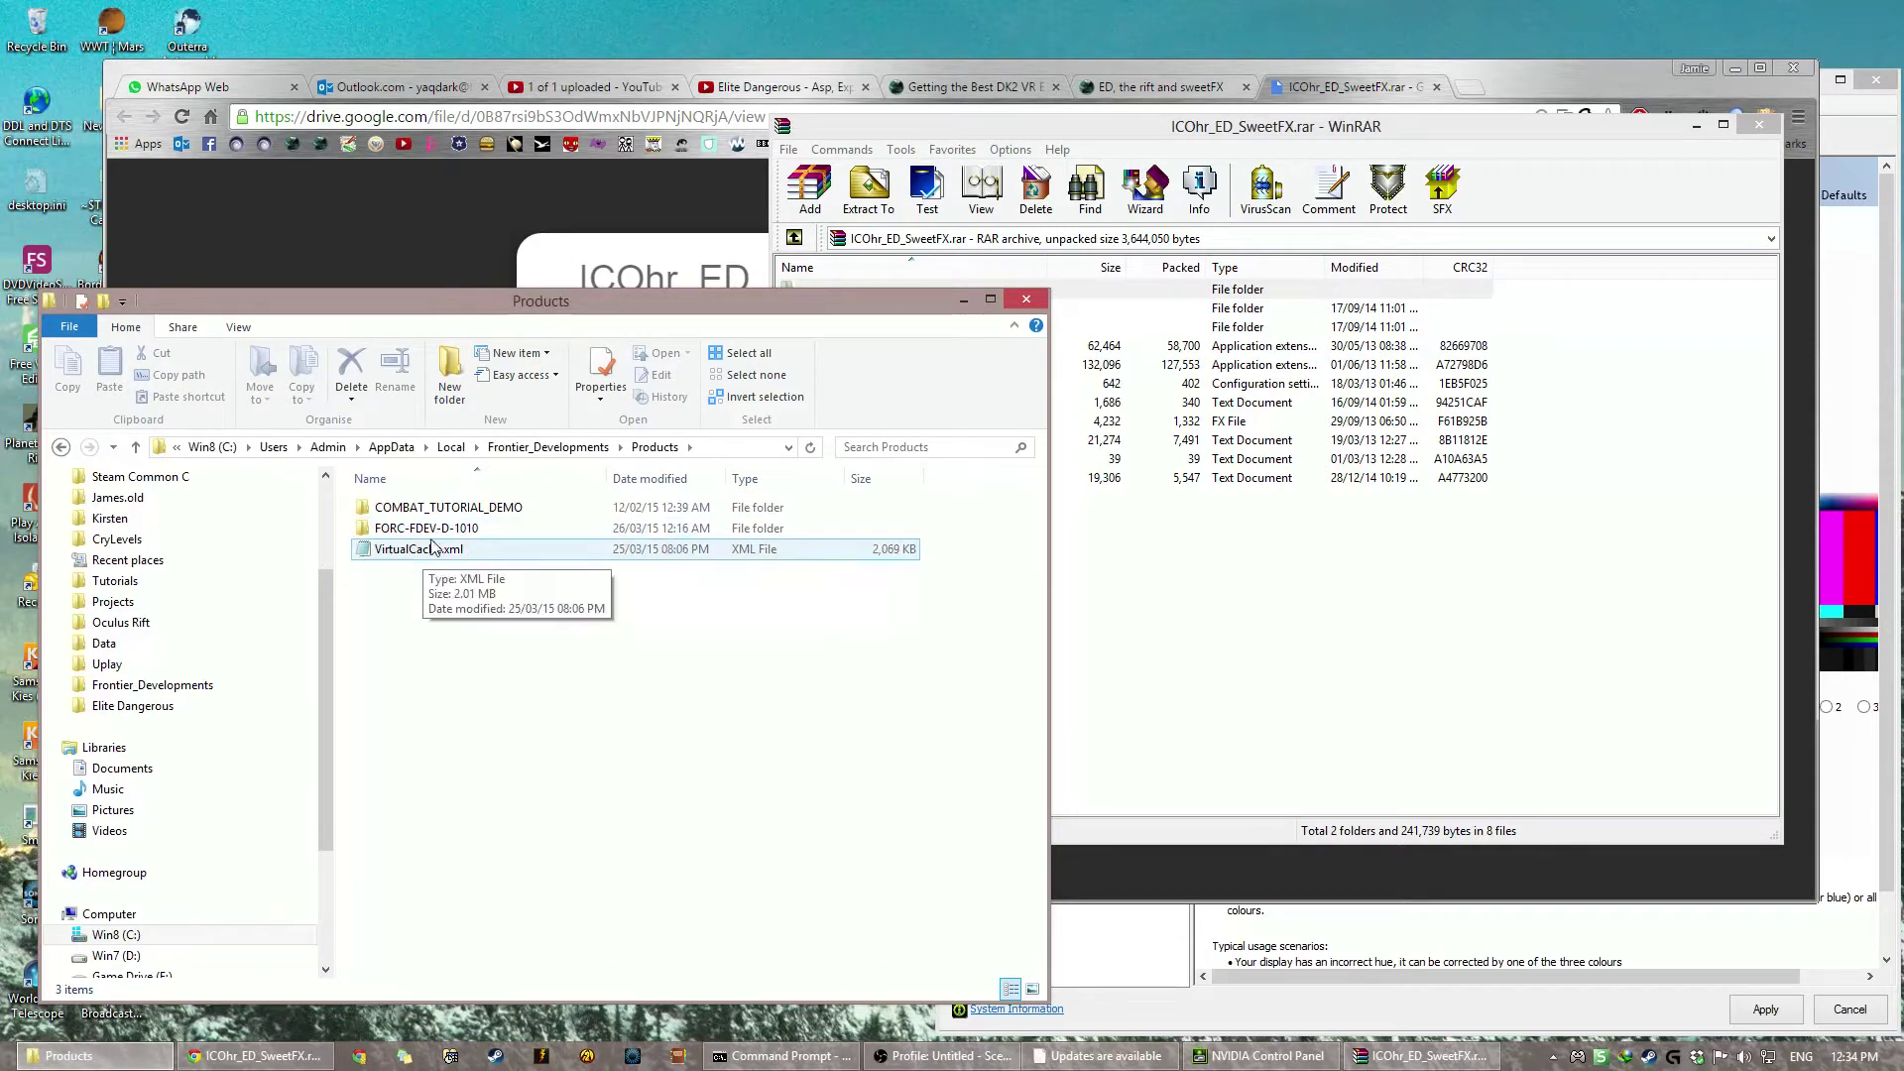
{"action": "double_click", "coordinate": [470, 530]}
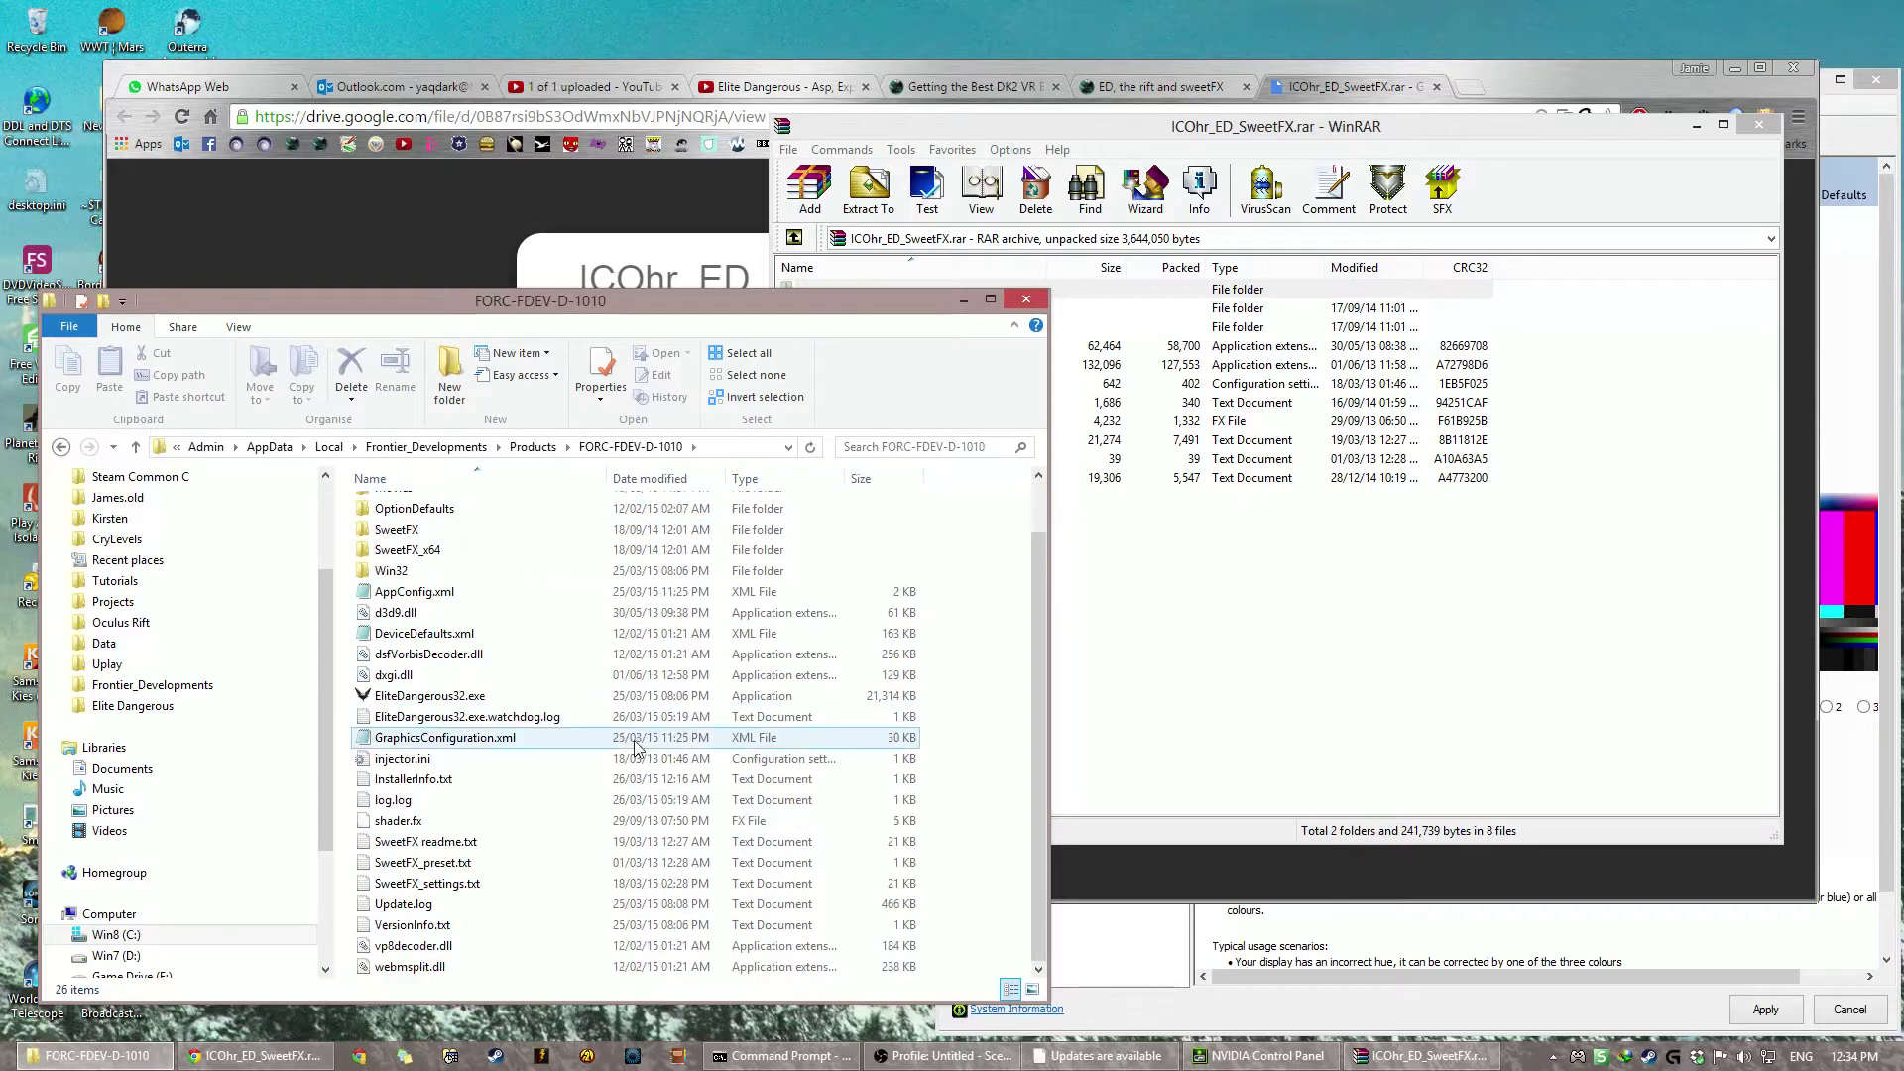
Step: Drag all archive files into the game folder, replacing the same-named files
{"action": "left_click", "coordinate": [1333, 587]}
{"action": "left_click_drag", "start_coordinate": [1022, 548], "coordinate": [348, 722]}
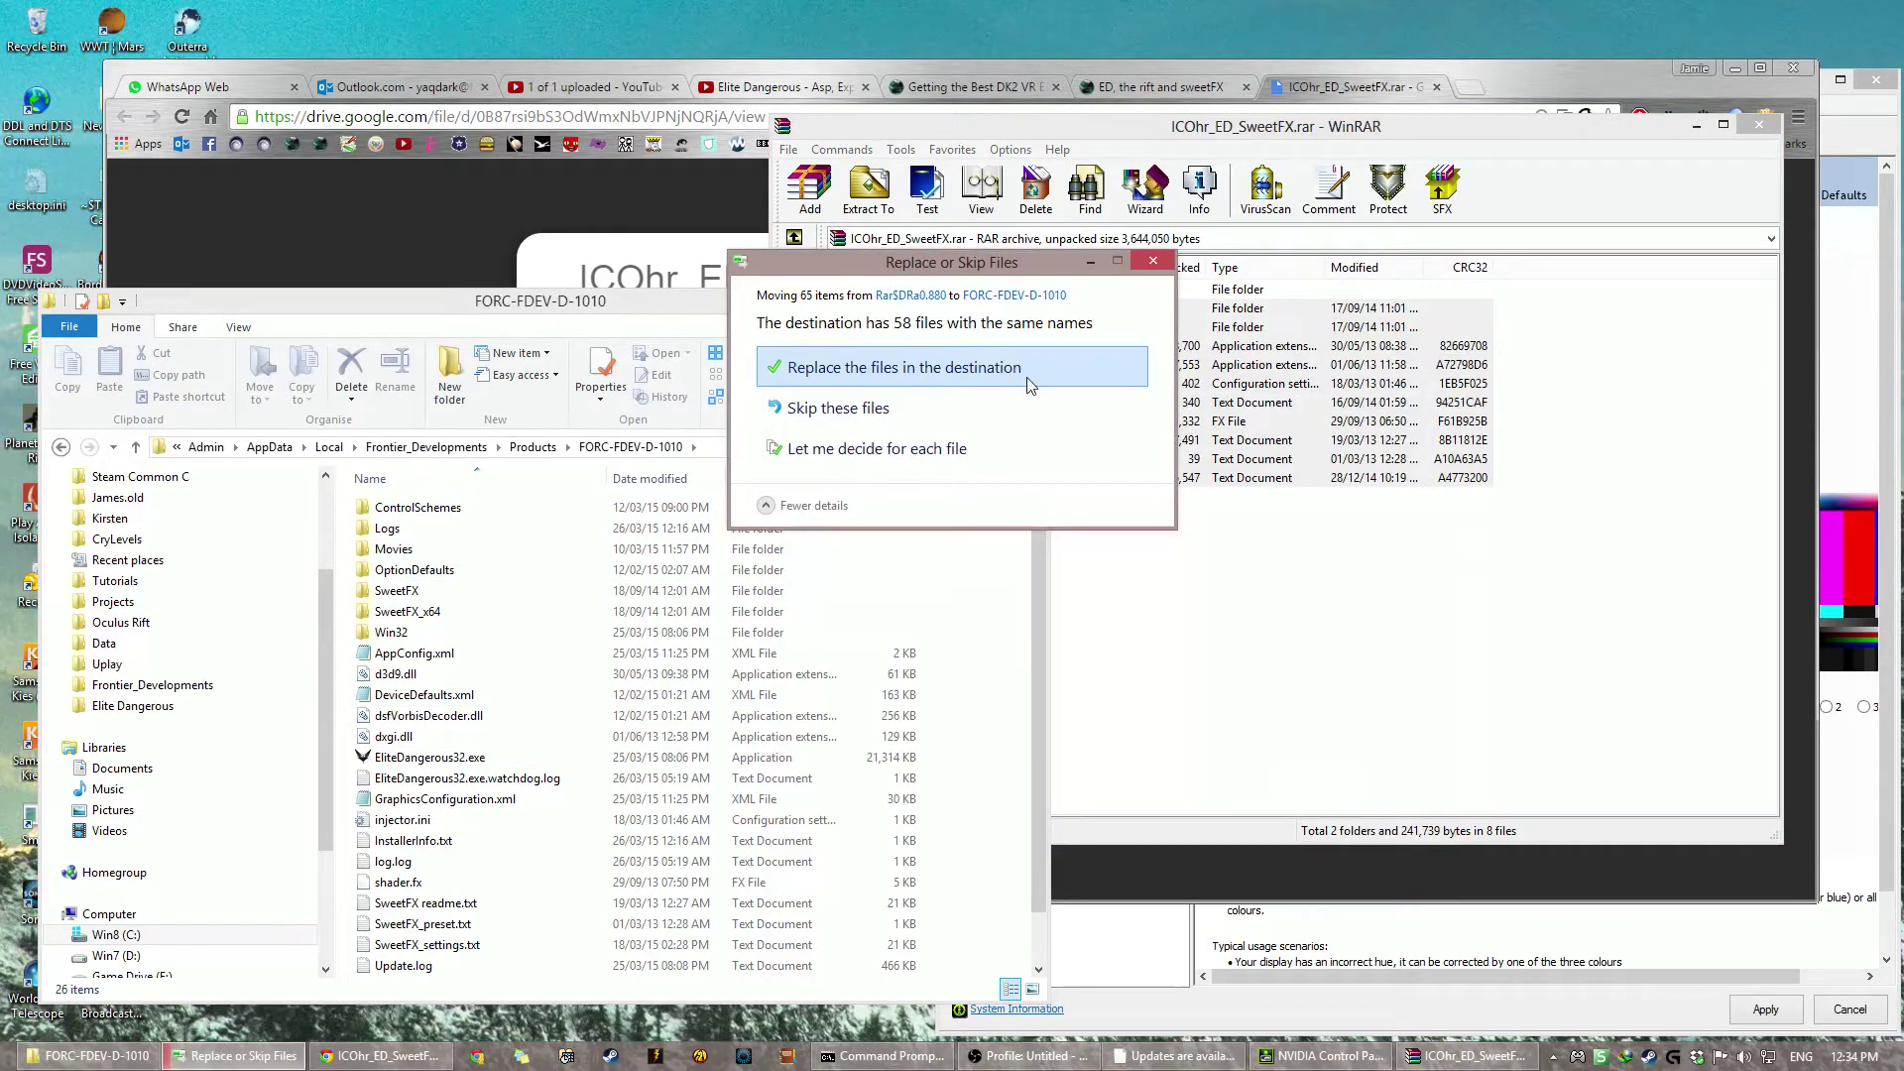
{"action": "left_click", "coordinate": [1028, 379]}
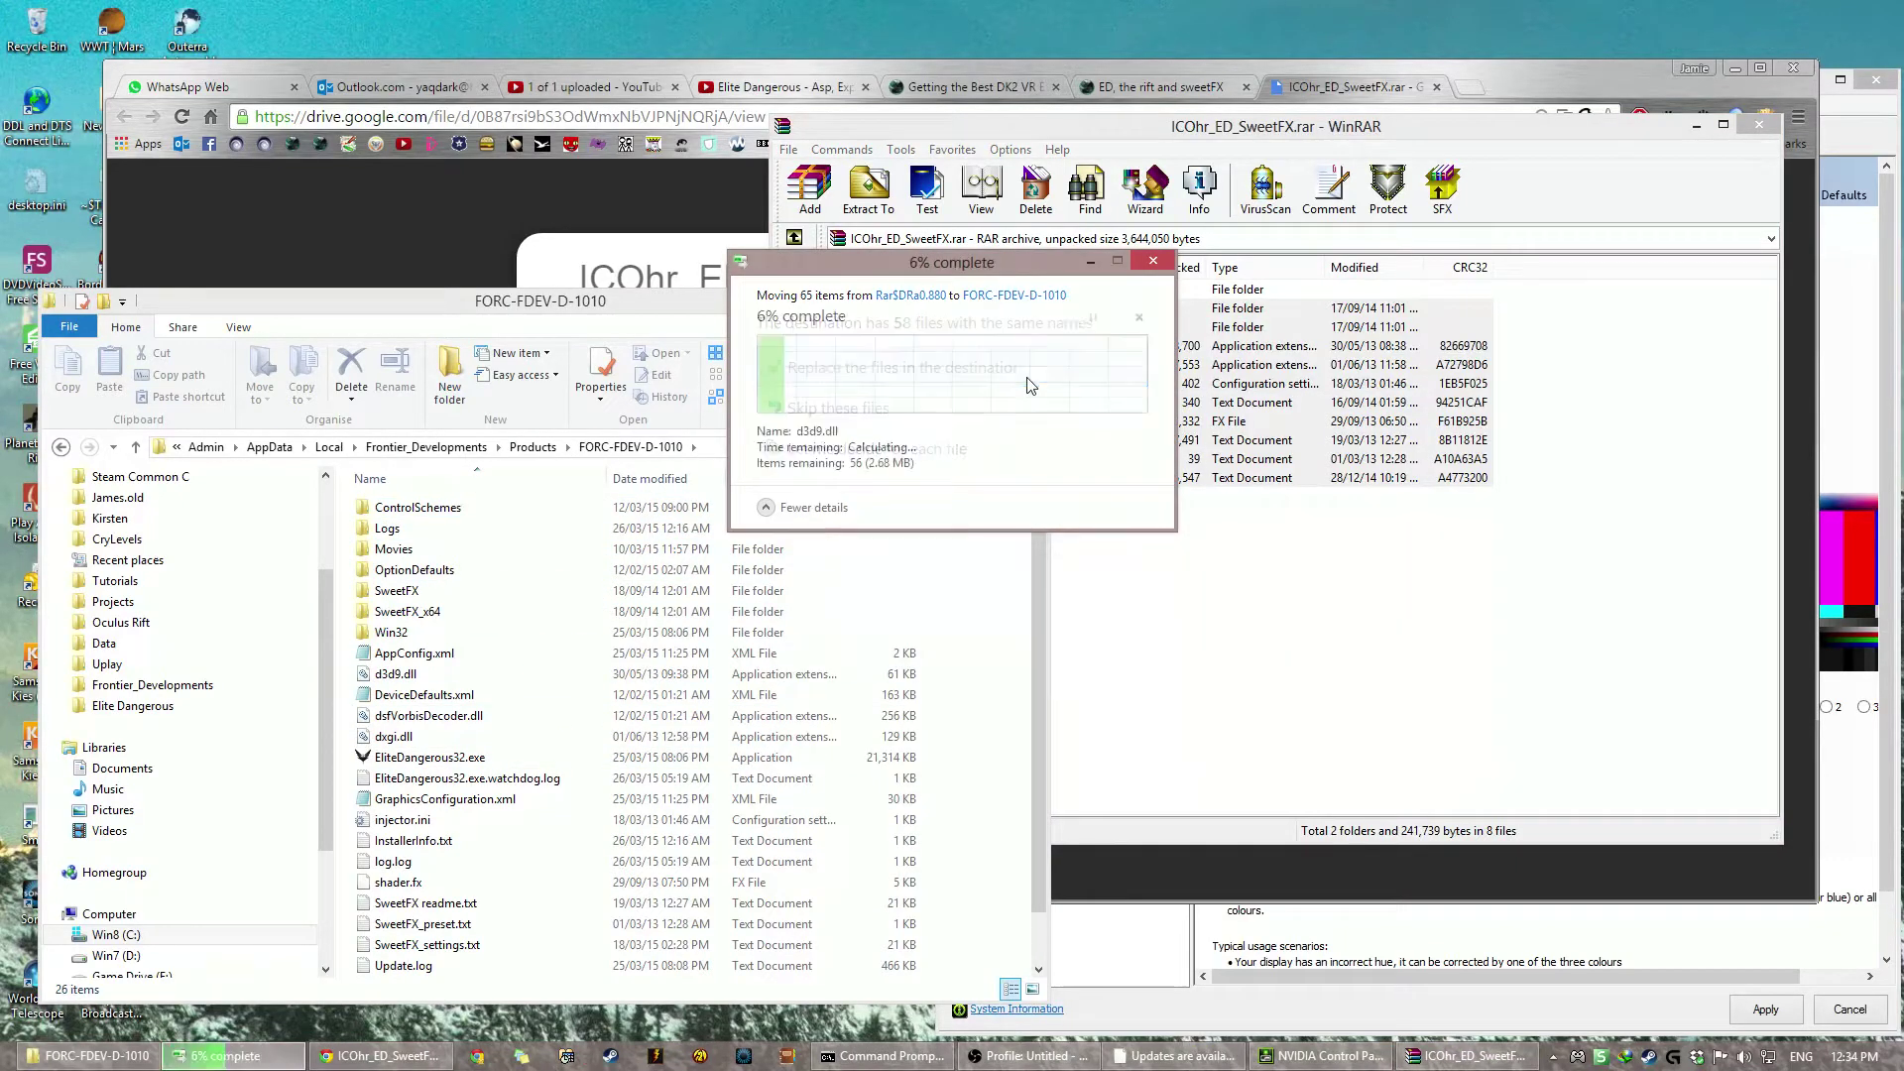
{"action": "left_click", "coordinate": [1307, 703]}
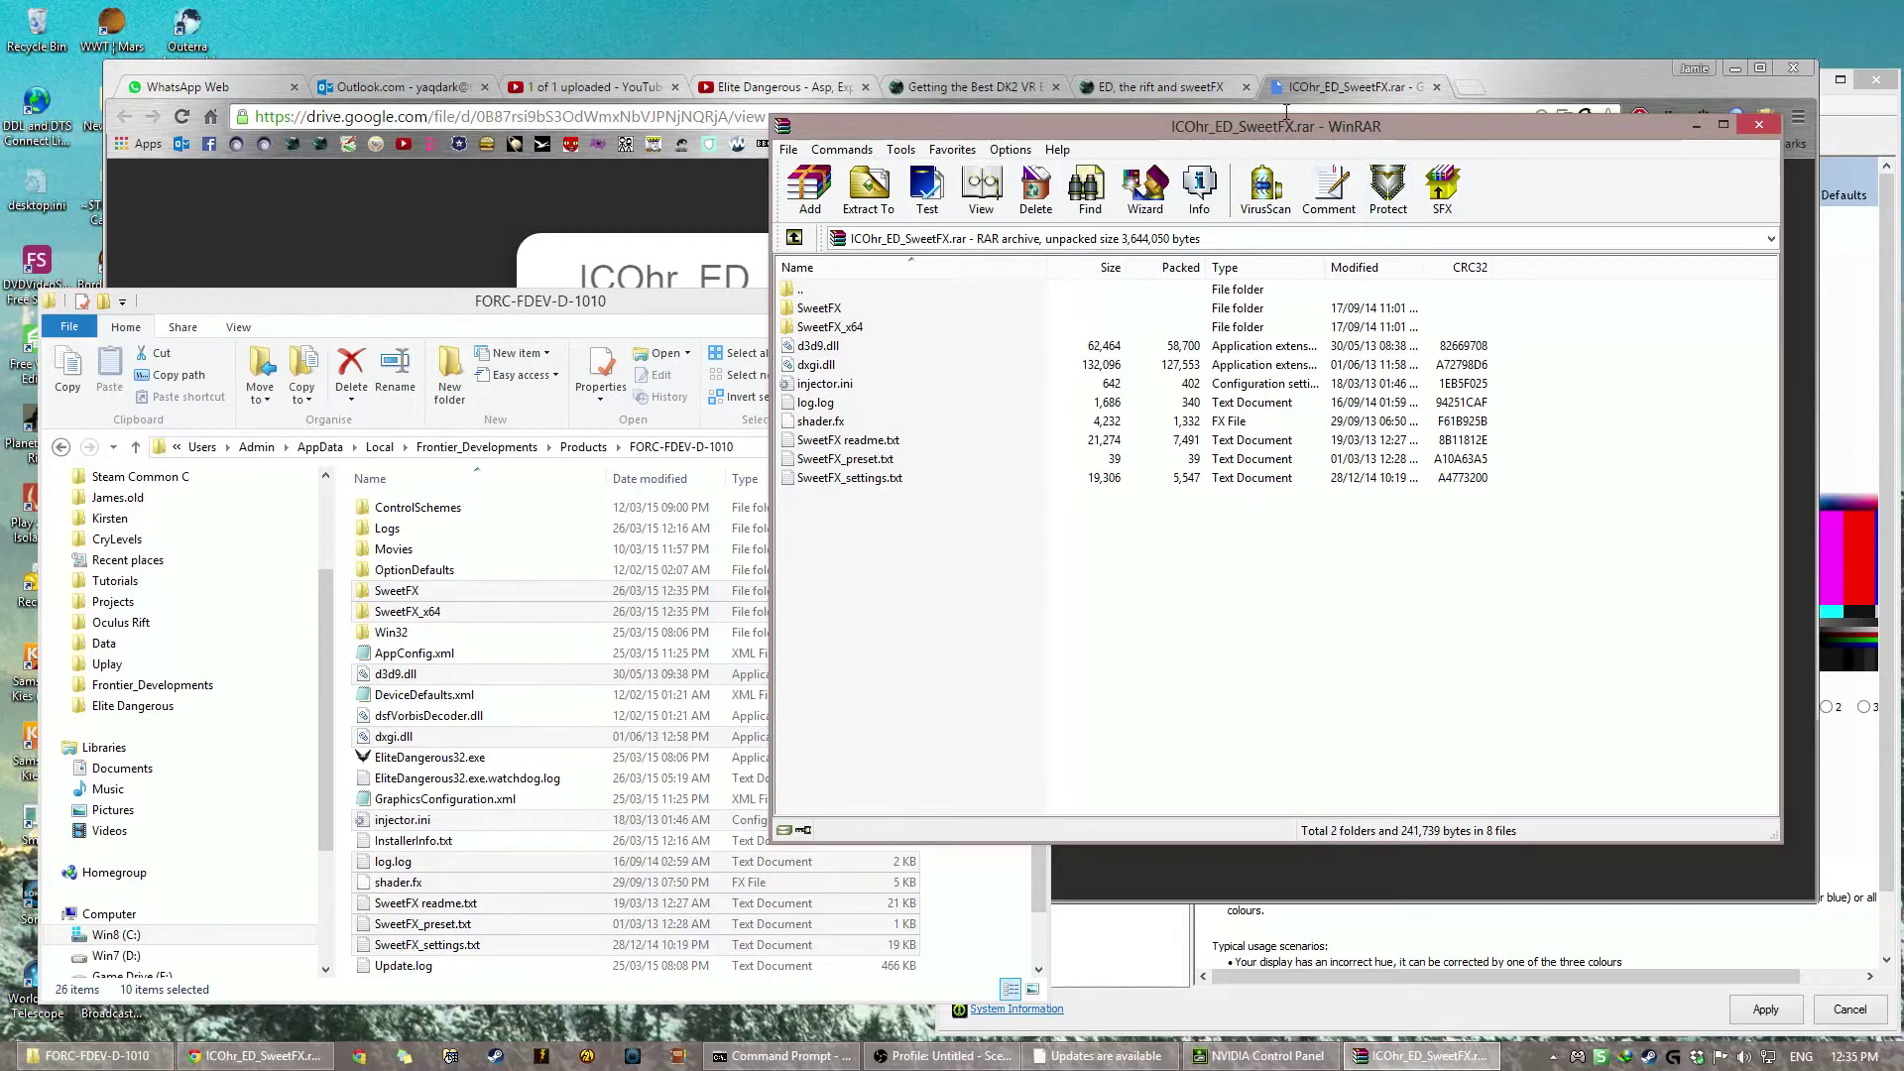
{"action": "left_click_drag", "start_coordinate": [1303, 125], "coordinate": [1105, 240]}
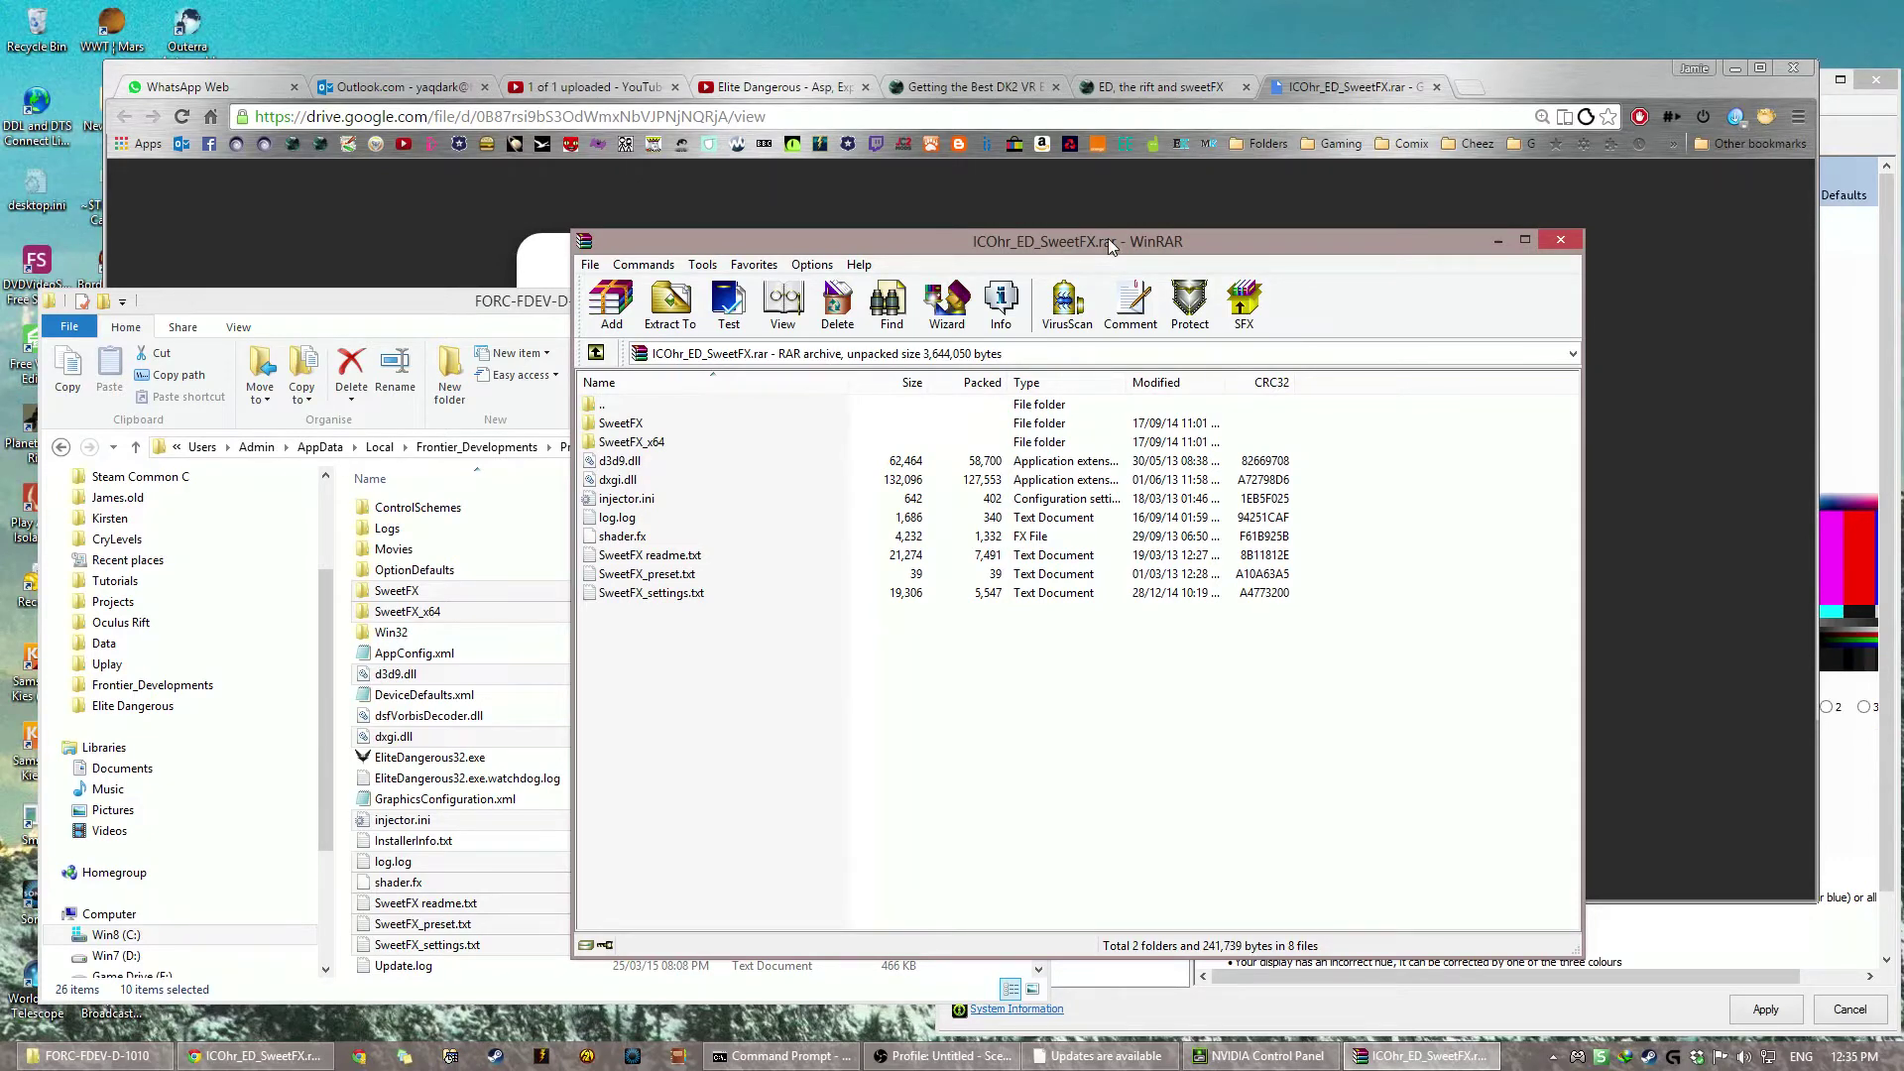
Step: Search Google for 'winrar', open the rarlab.com downloads page, then minimize Chrome
{"action": "left_click", "coordinate": [1467, 86]}
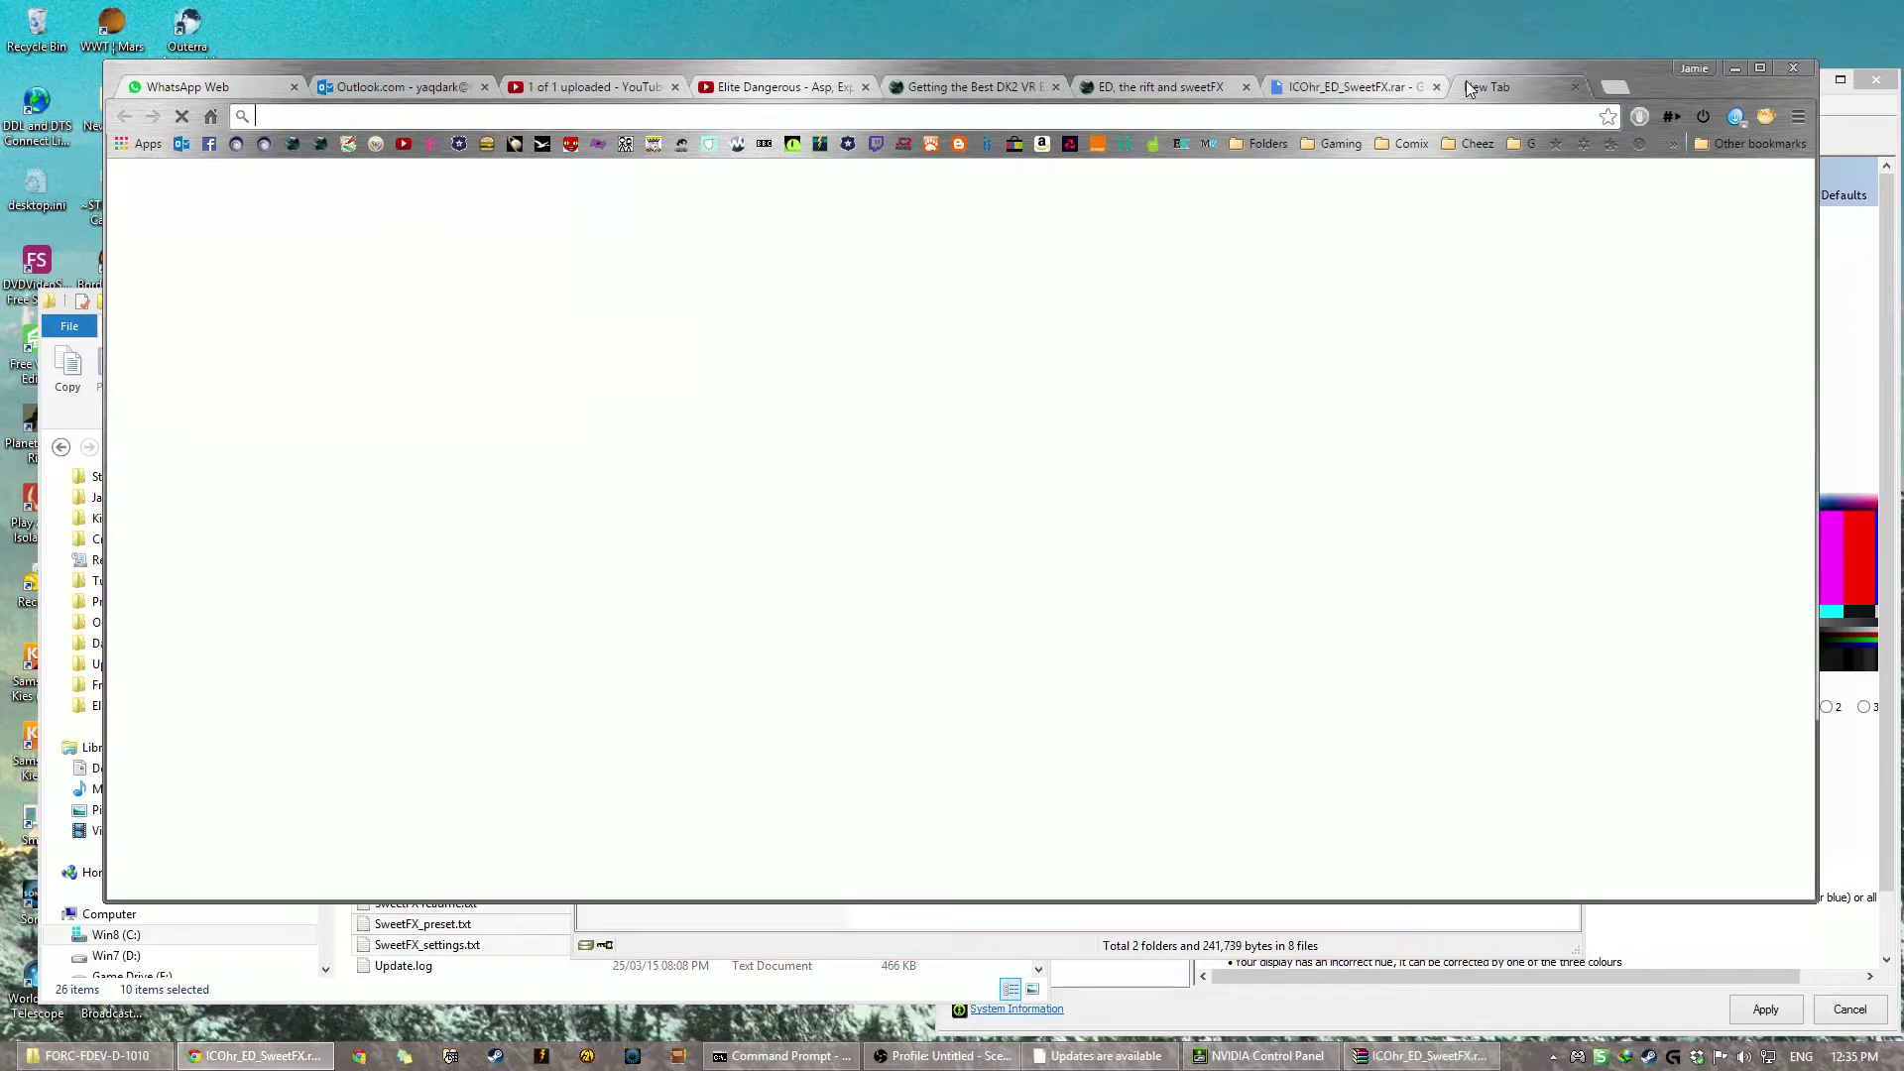
{"action": "type", "text": "winrar"}
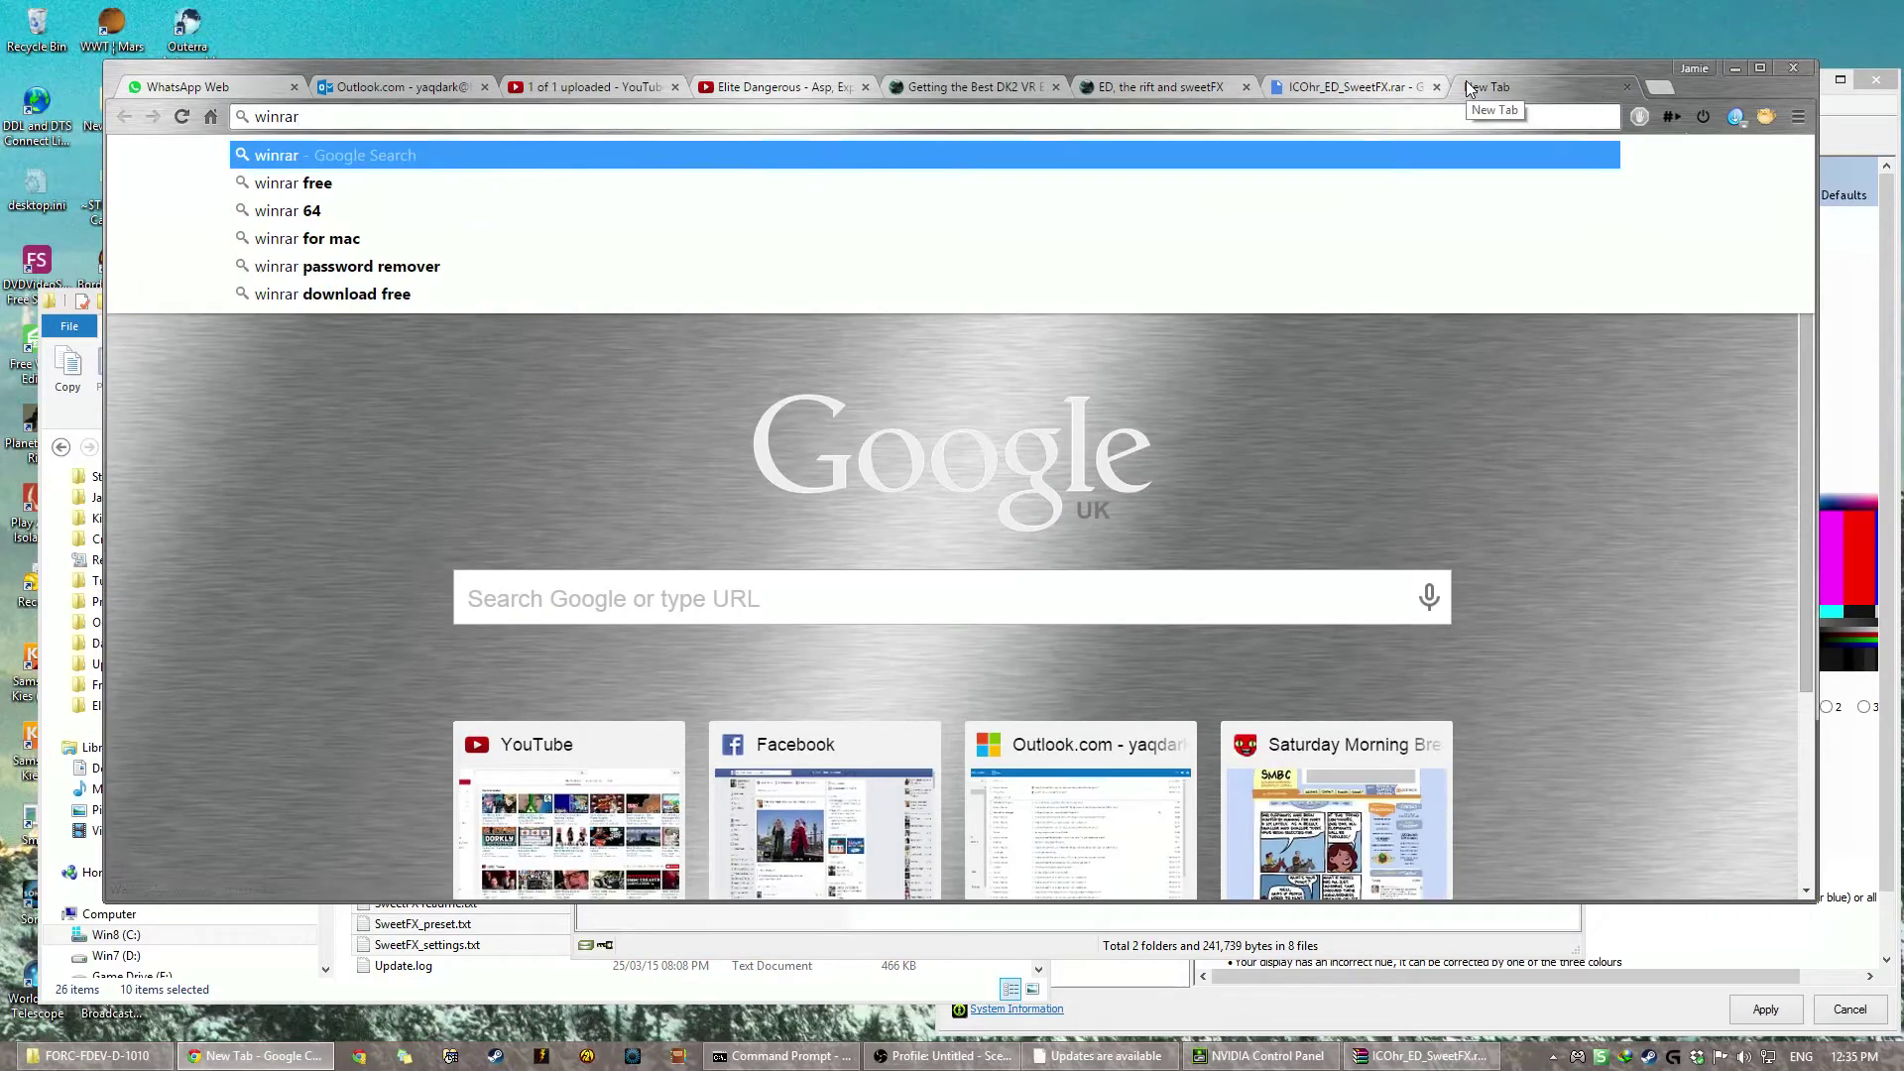
{"action": "key", "text": "Return"}
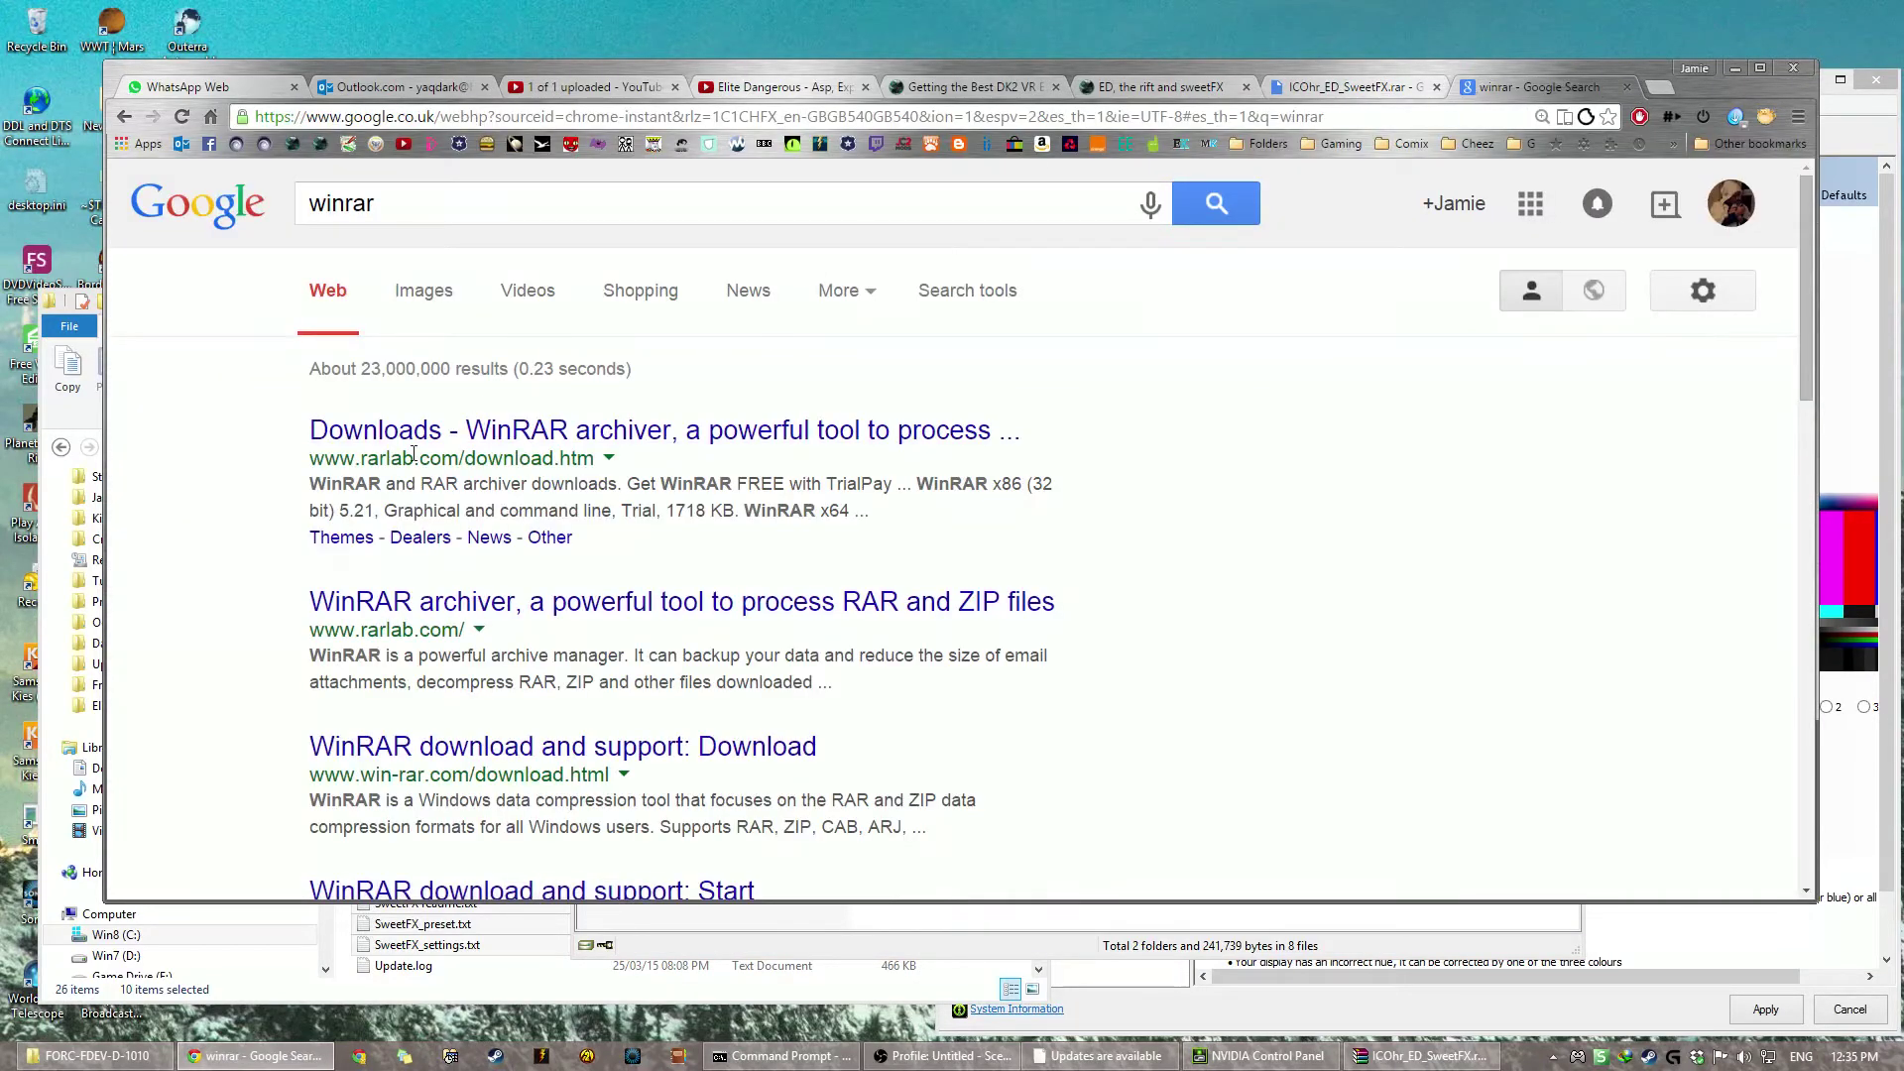
{"action": "left_click", "coordinate": [446, 433]}
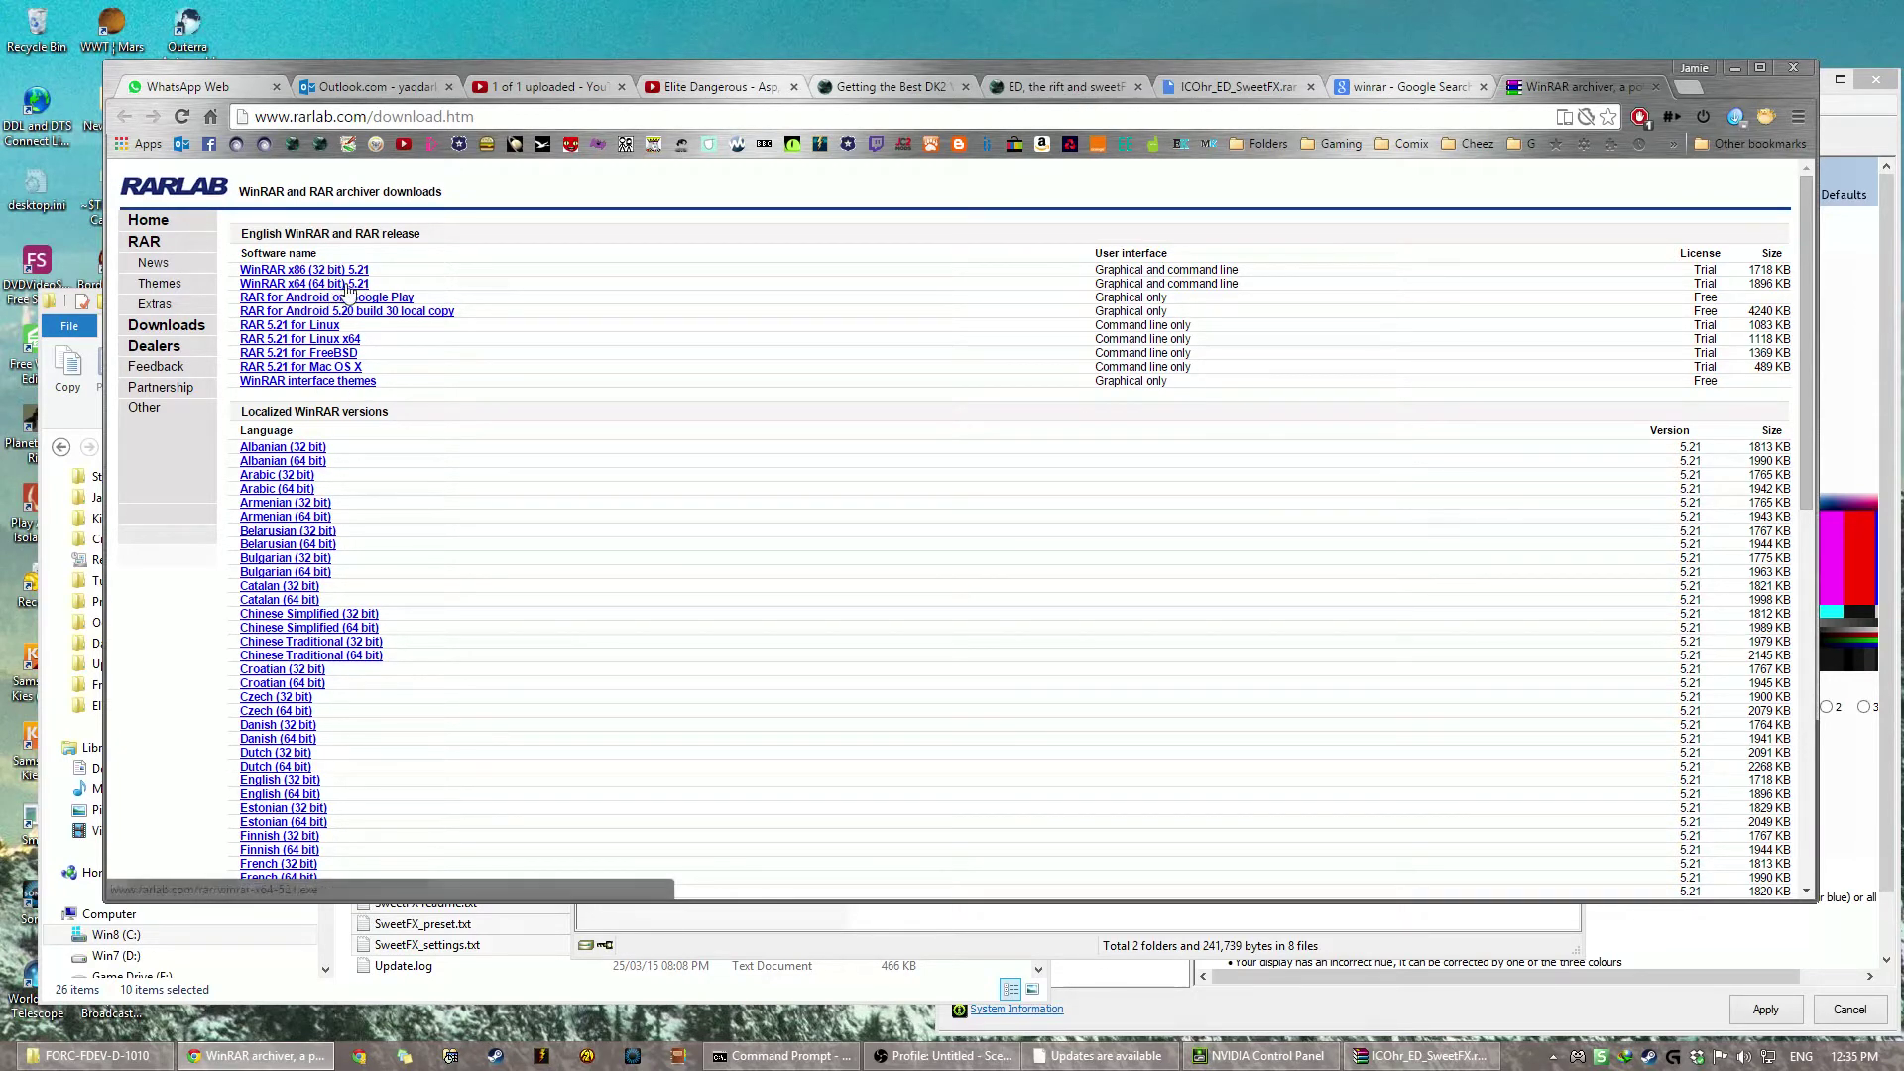
{"action": "left_click", "coordinate": [1727, 75]}
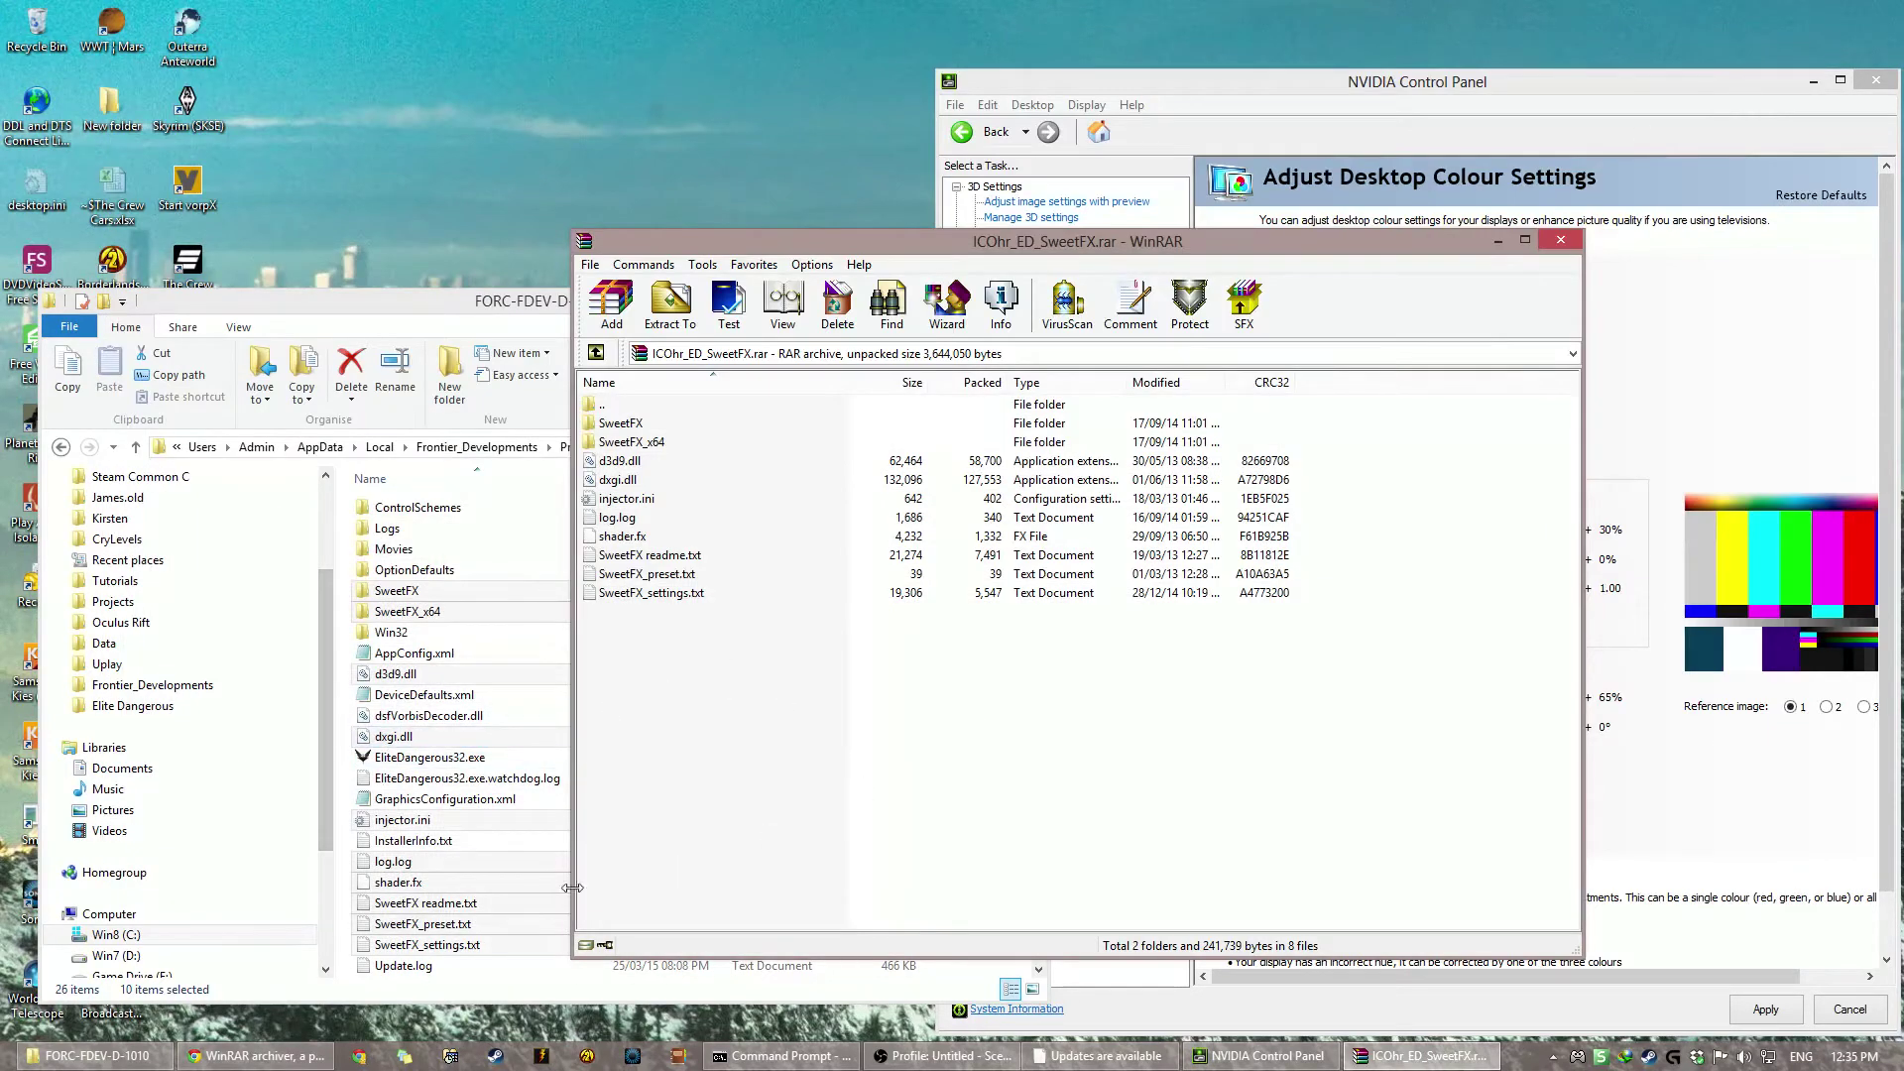
Step: In the DK2 guide tab, expand the SweetFX settings spoiler and select the entire code box
{"action": "left_click", "coordinate": [256, 1055]}
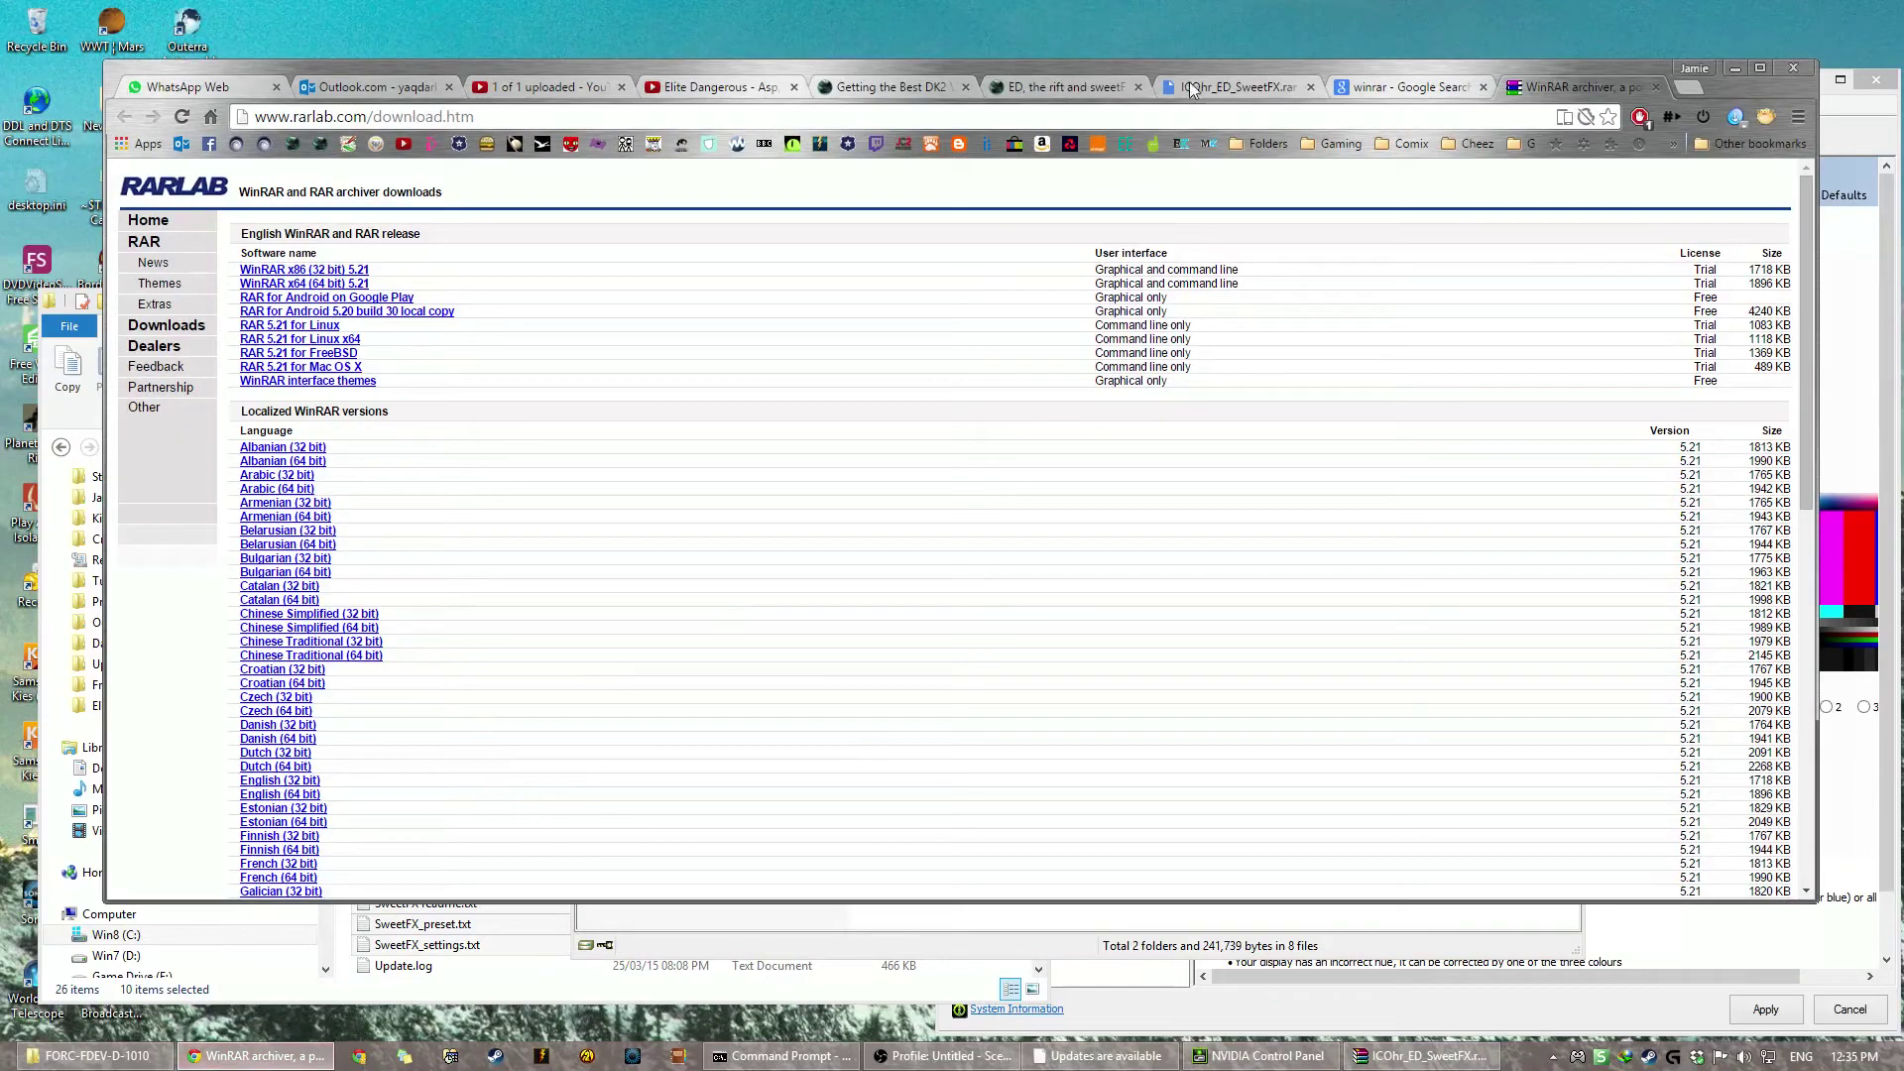
{"action": "left_click", "coordinate": [1051, 84]}
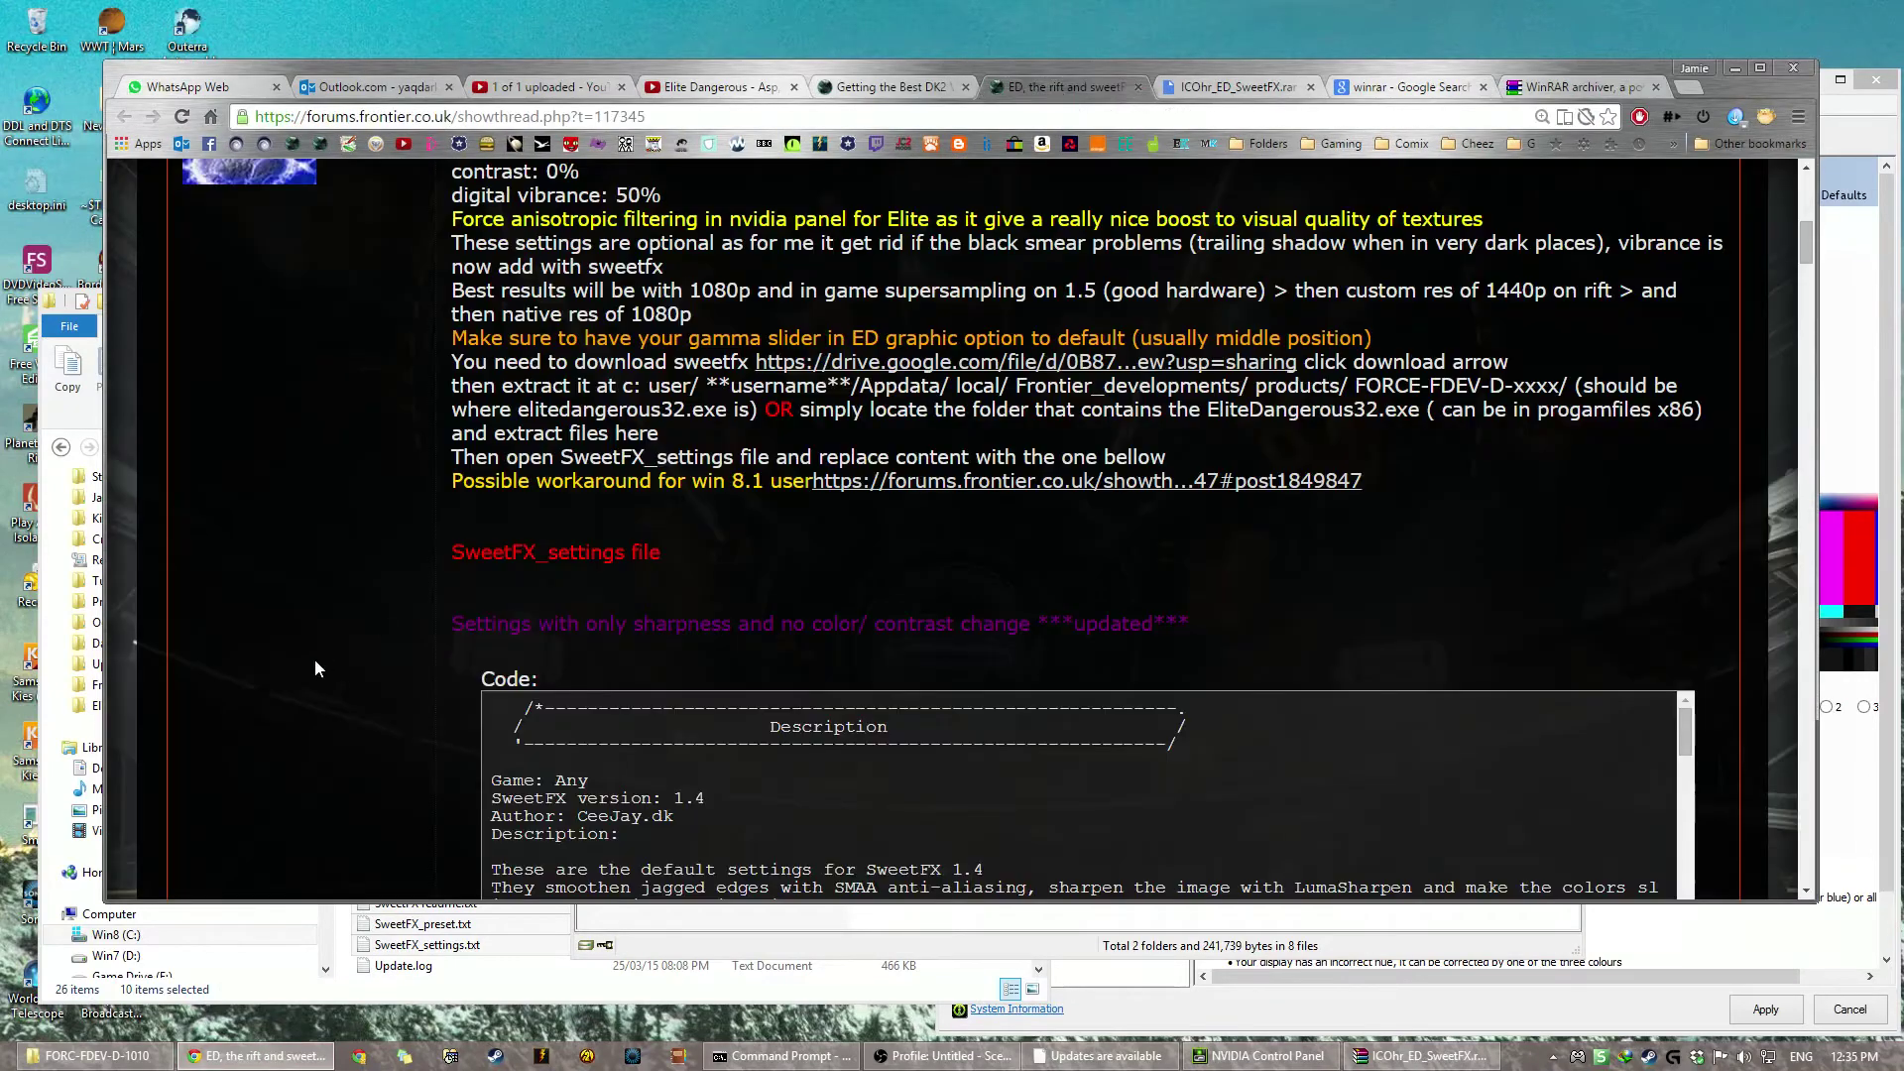
{"action": "scroll", "coordinate": [317, 669], "scroll_direction": "down", "scroll_amount": 2}
{"action": "scroll", "coordinate": [456, 463], "scroll_direction": "up", "scroll_amount": 5}
{"action": "left_click", "coordinate": [861, 88]}
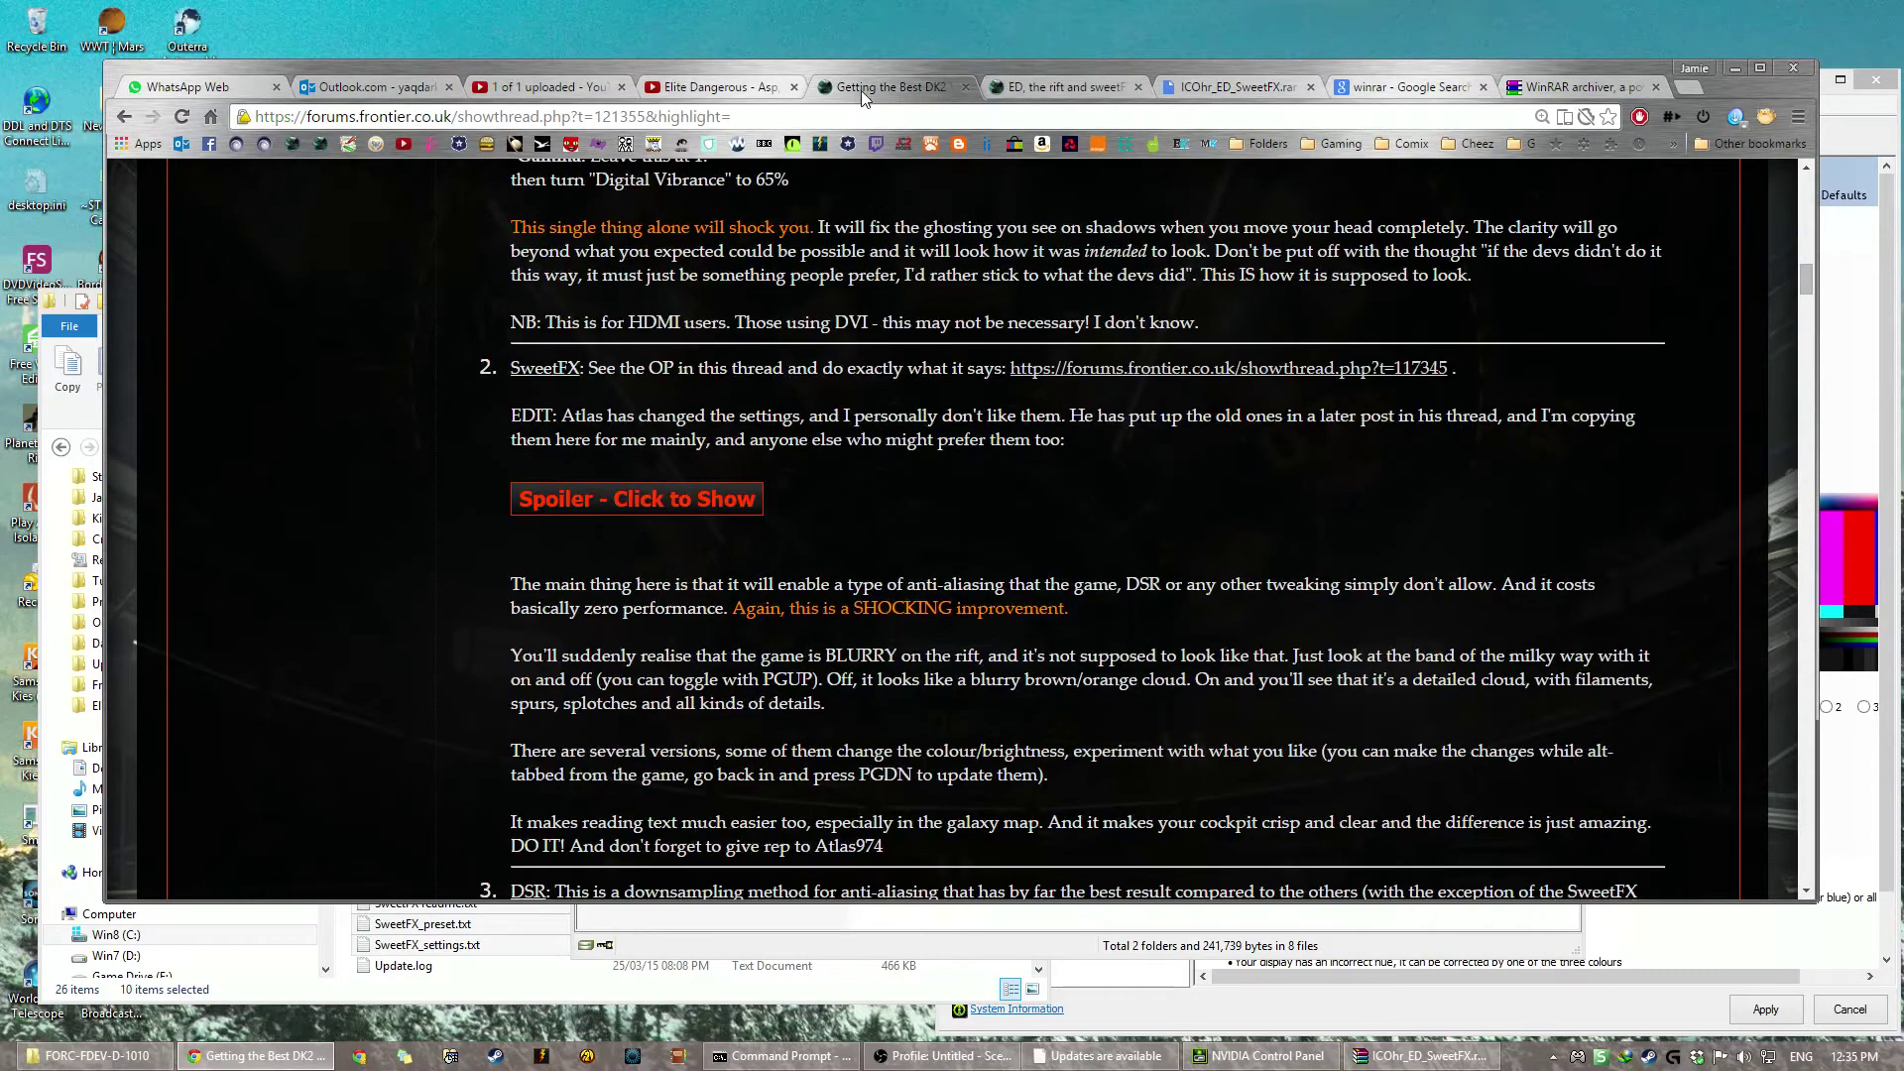
{"action": "scroll", "coordinate": [418, 670], "scroll_direction": "down", "scroll_amount": 4}
{"action": "scroll", "coordinate": [603, 396], "scroll_direction": "up", "scroll_amount": 4}
{"action": "left_click", "coordinate": [603, 397]}
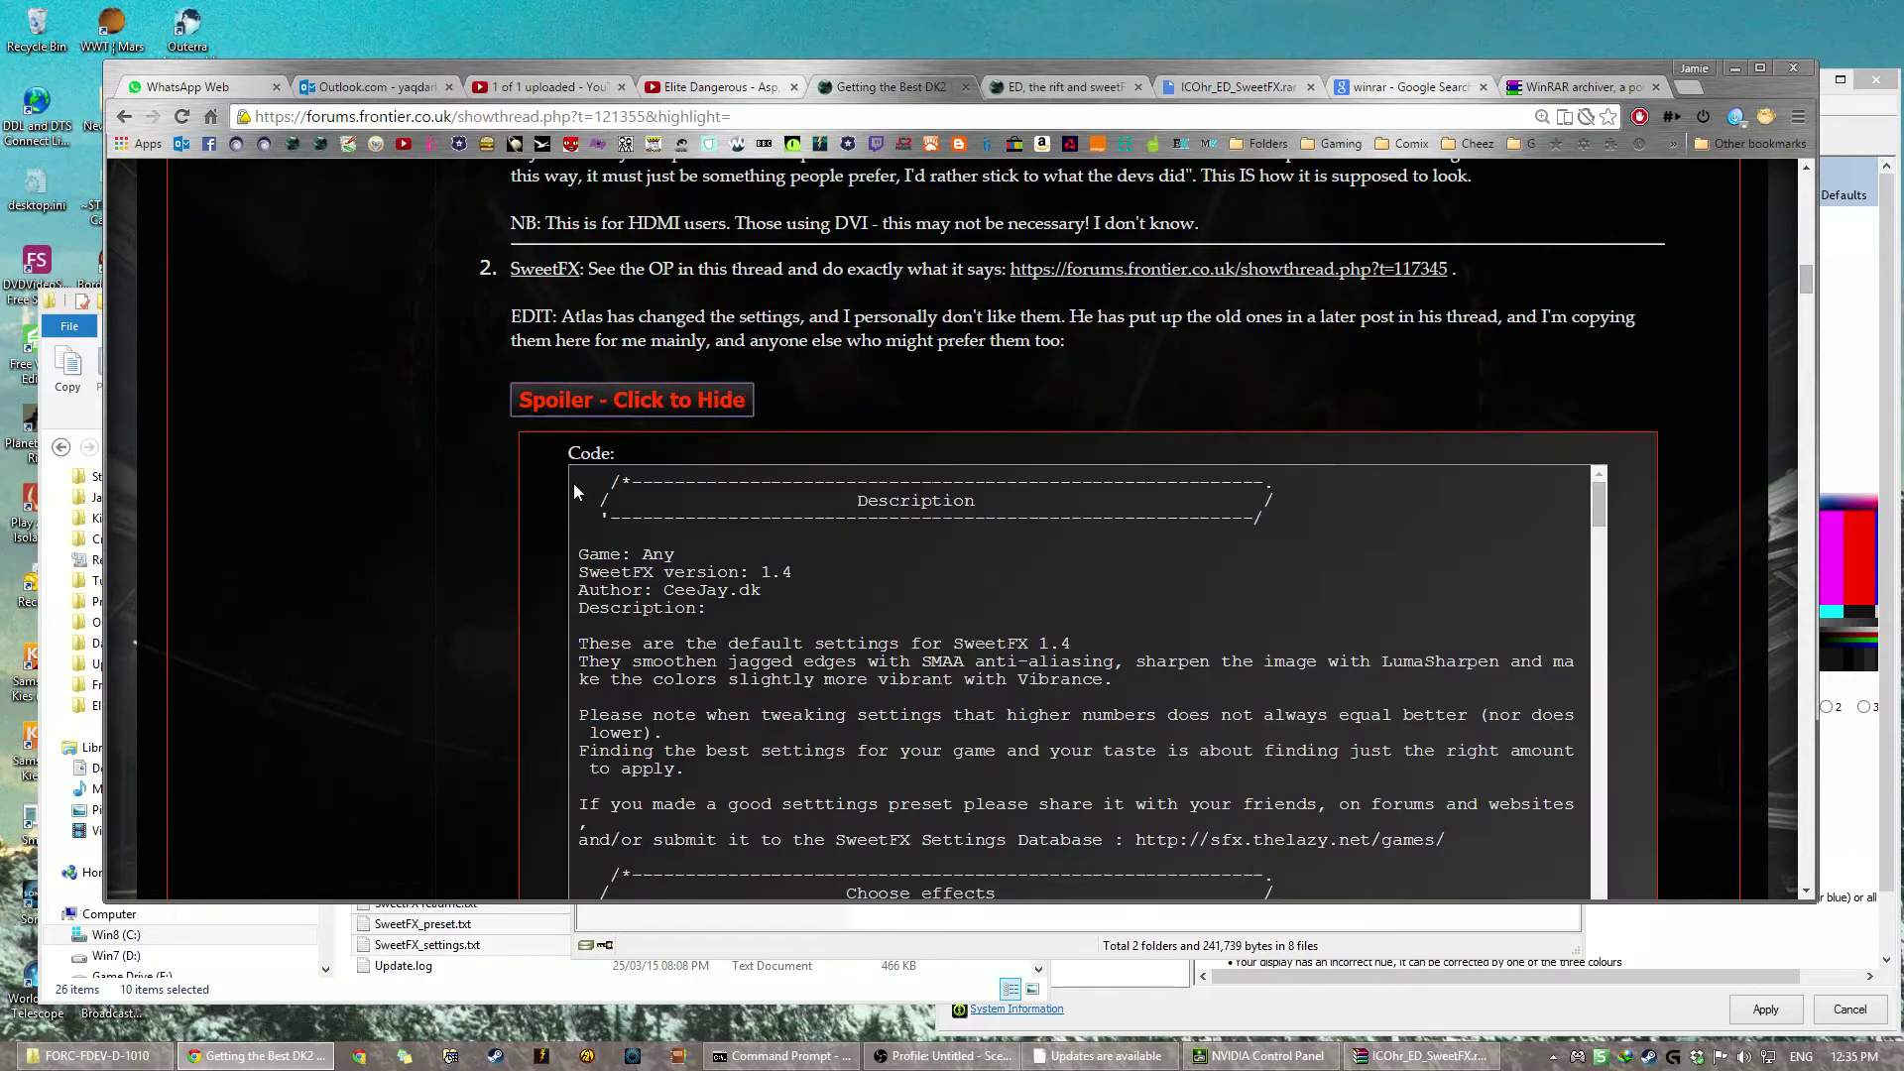
{"action": "left_click_drag", "start_coordinate": [573, 484], "coordinate": [1293, 180]}
{"action": "scroll", "coordinate": [1293, 180], "scroll_direction": "up", "scroll_amount": 10}
{"action": "right_click", "coordinate": [907, 540]}
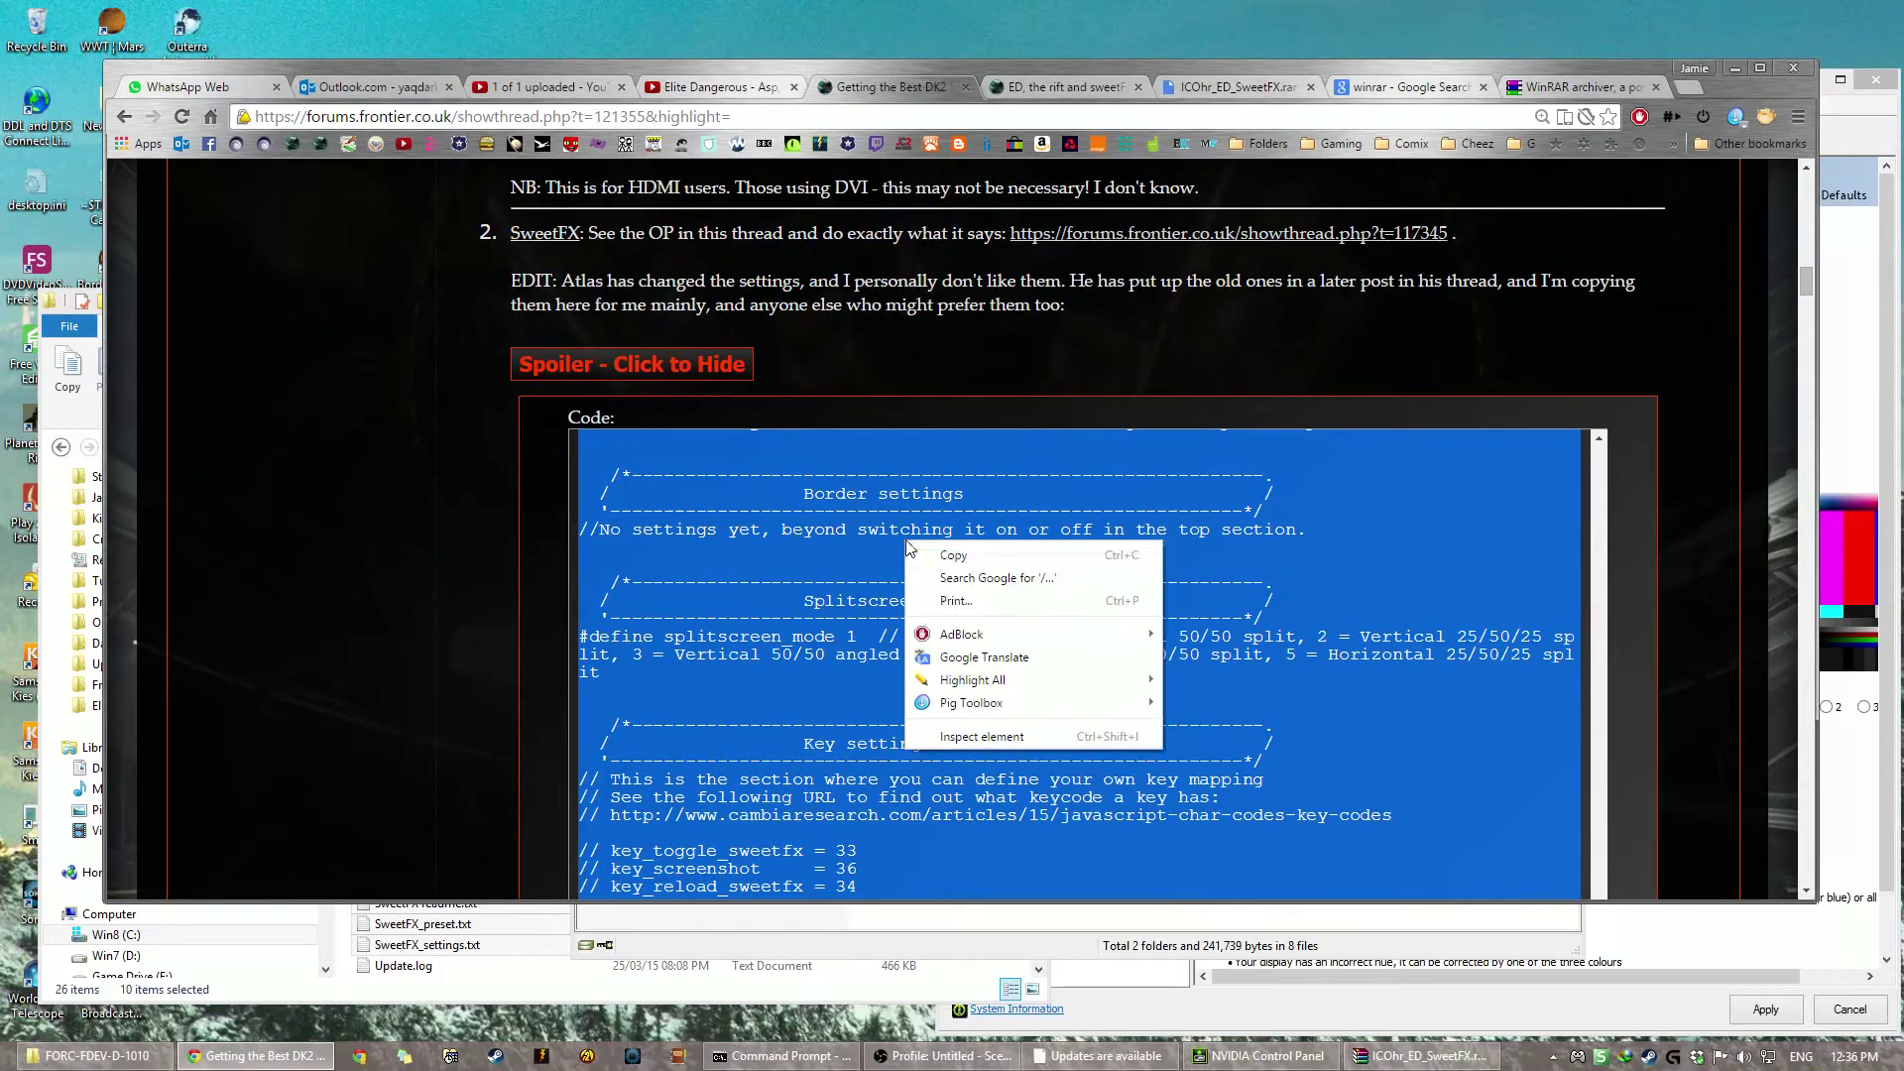
Step: Copy the forum's SweetFX settings code and paste it over the contents of SweetFX_settings.txt
{"action": "left_click", "coordinate": [967, 561]}
{"action": "key", "text": "alt+Tab"}
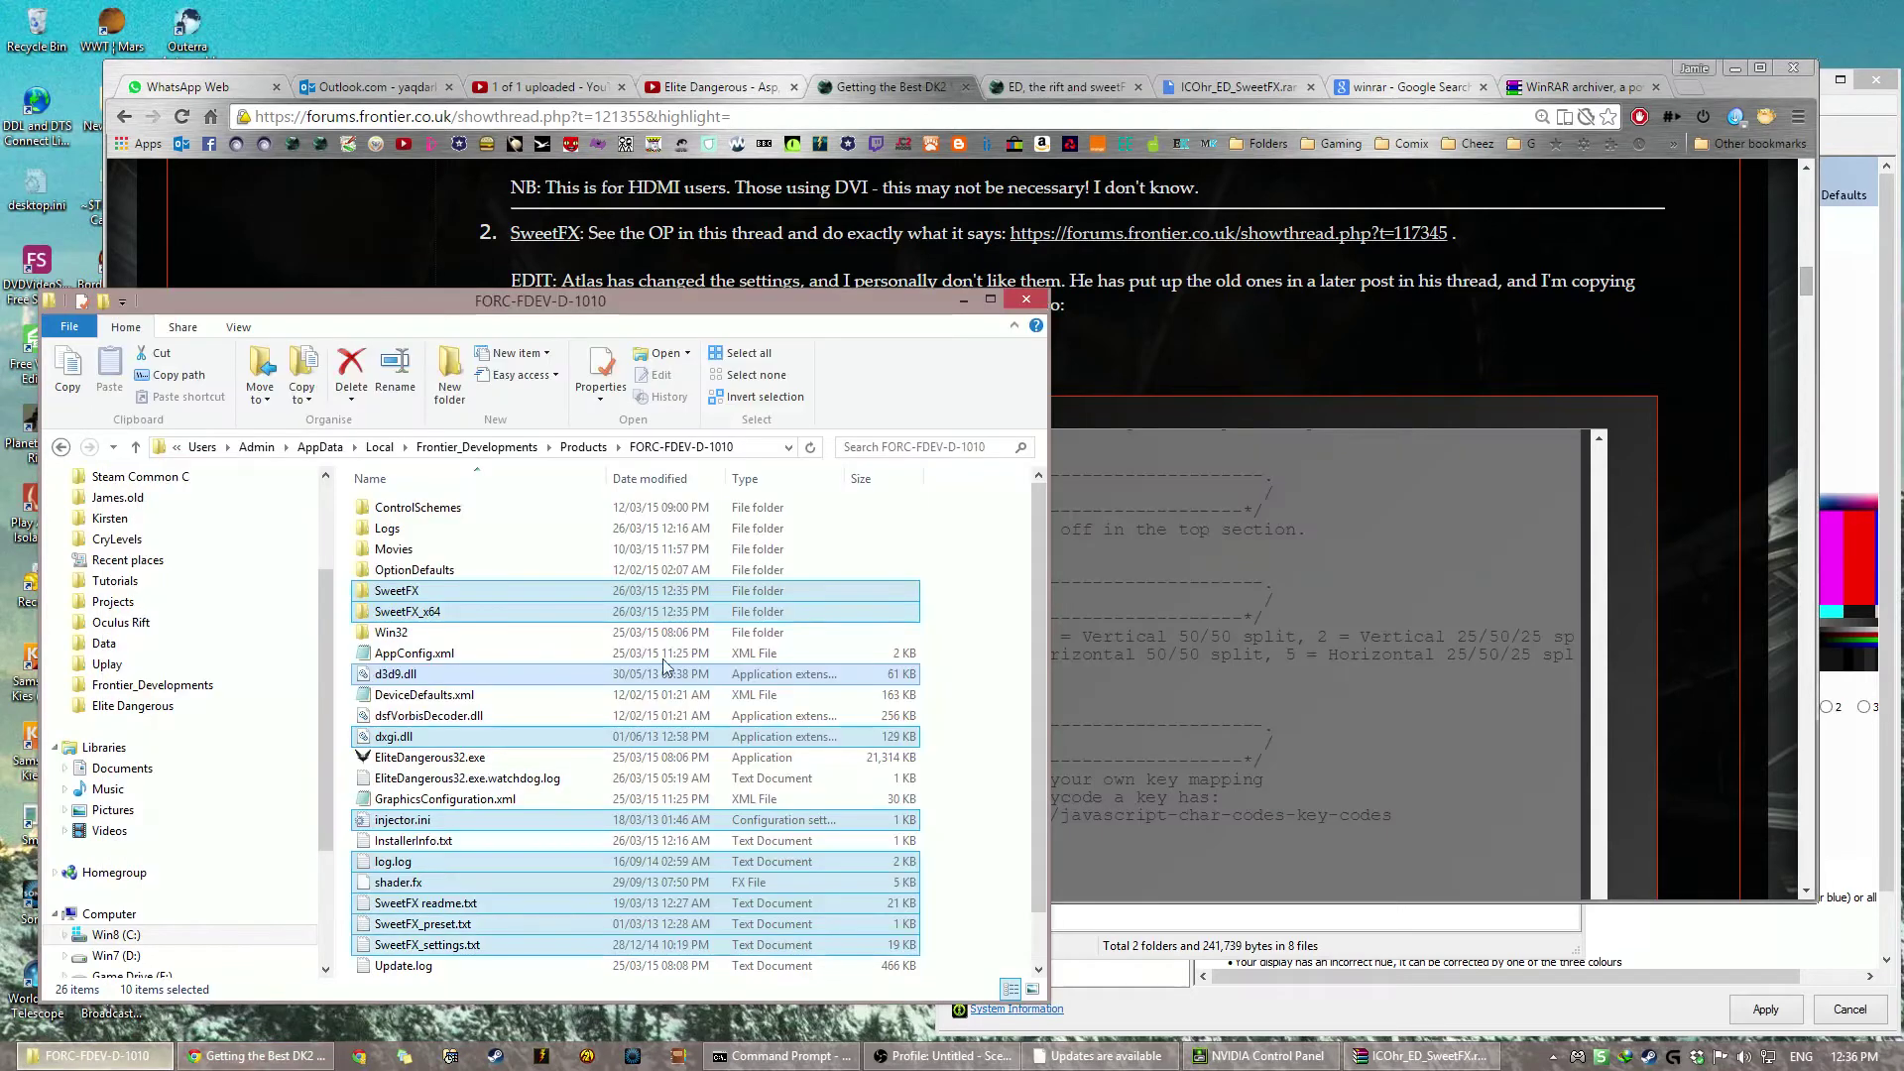
{"action": "left_click", "coordinate": [415, 944]}
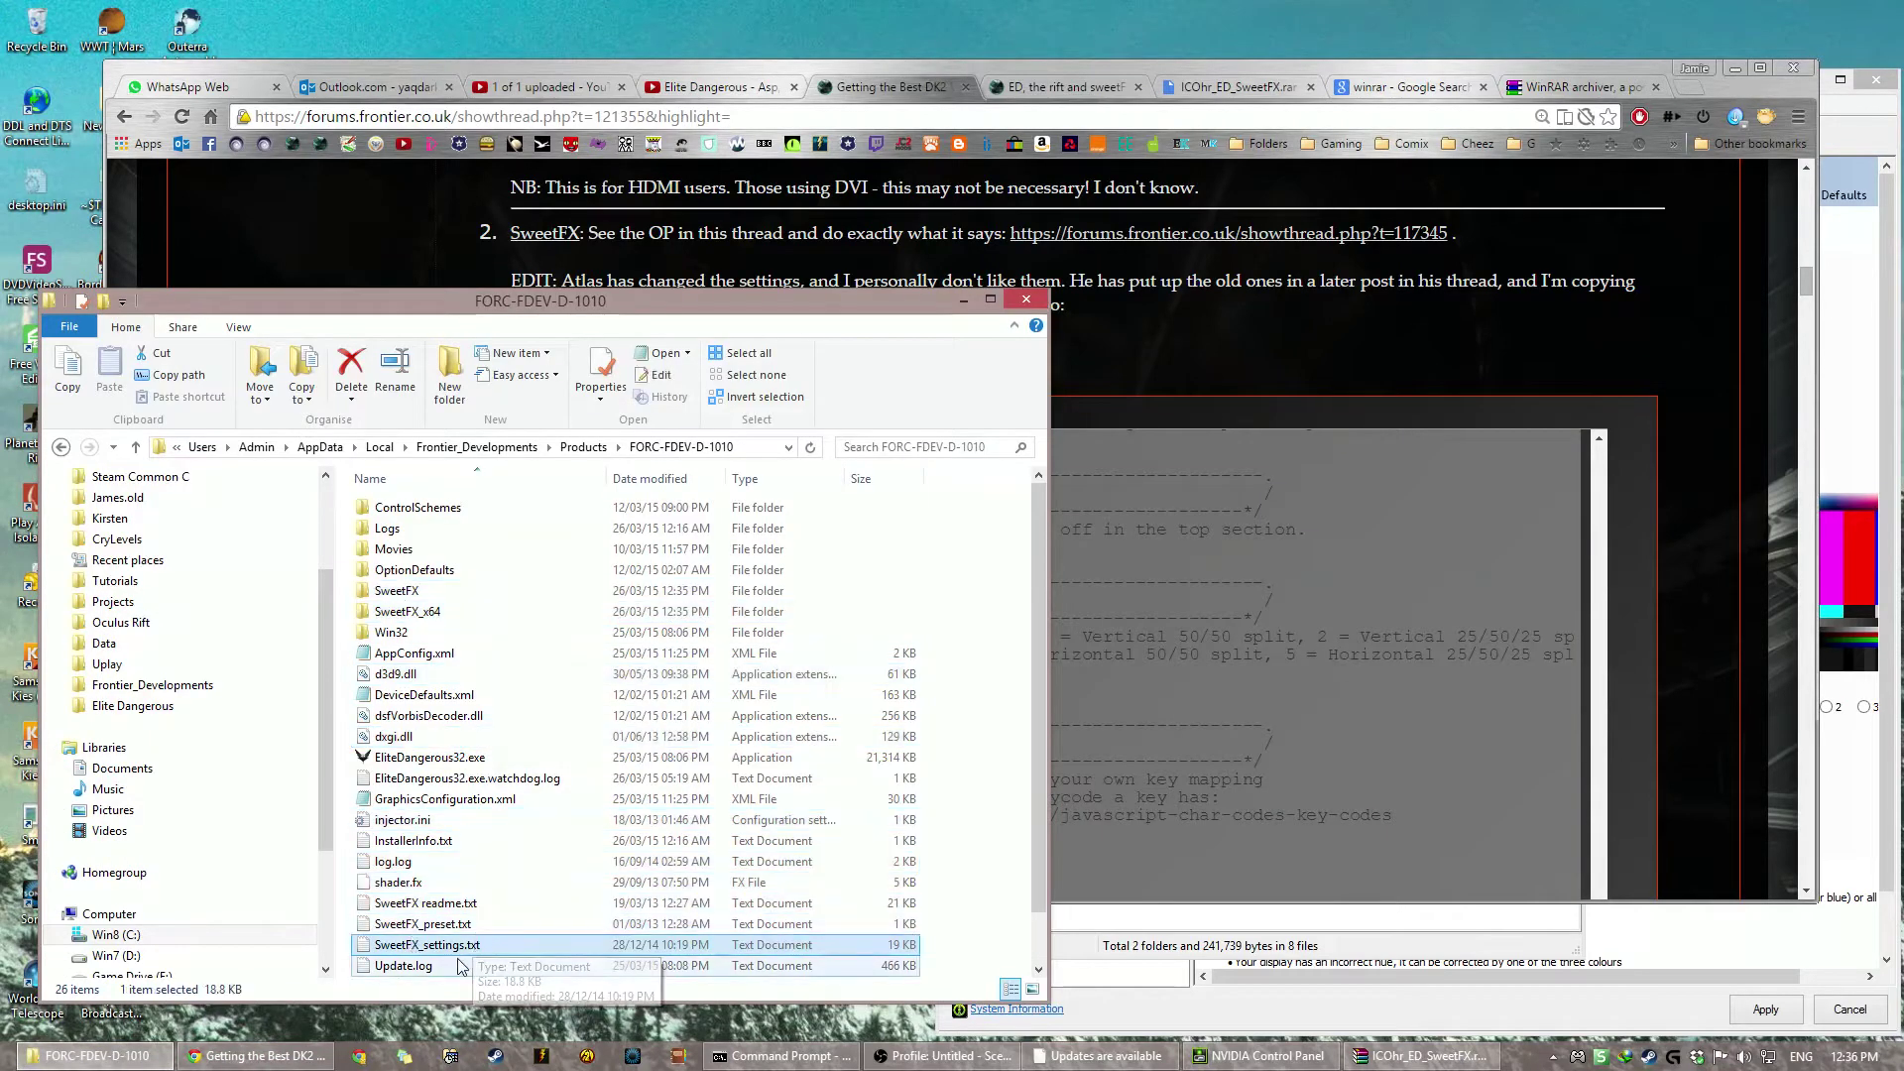
{"action": "double_click", "coordinate": [471, 947]}
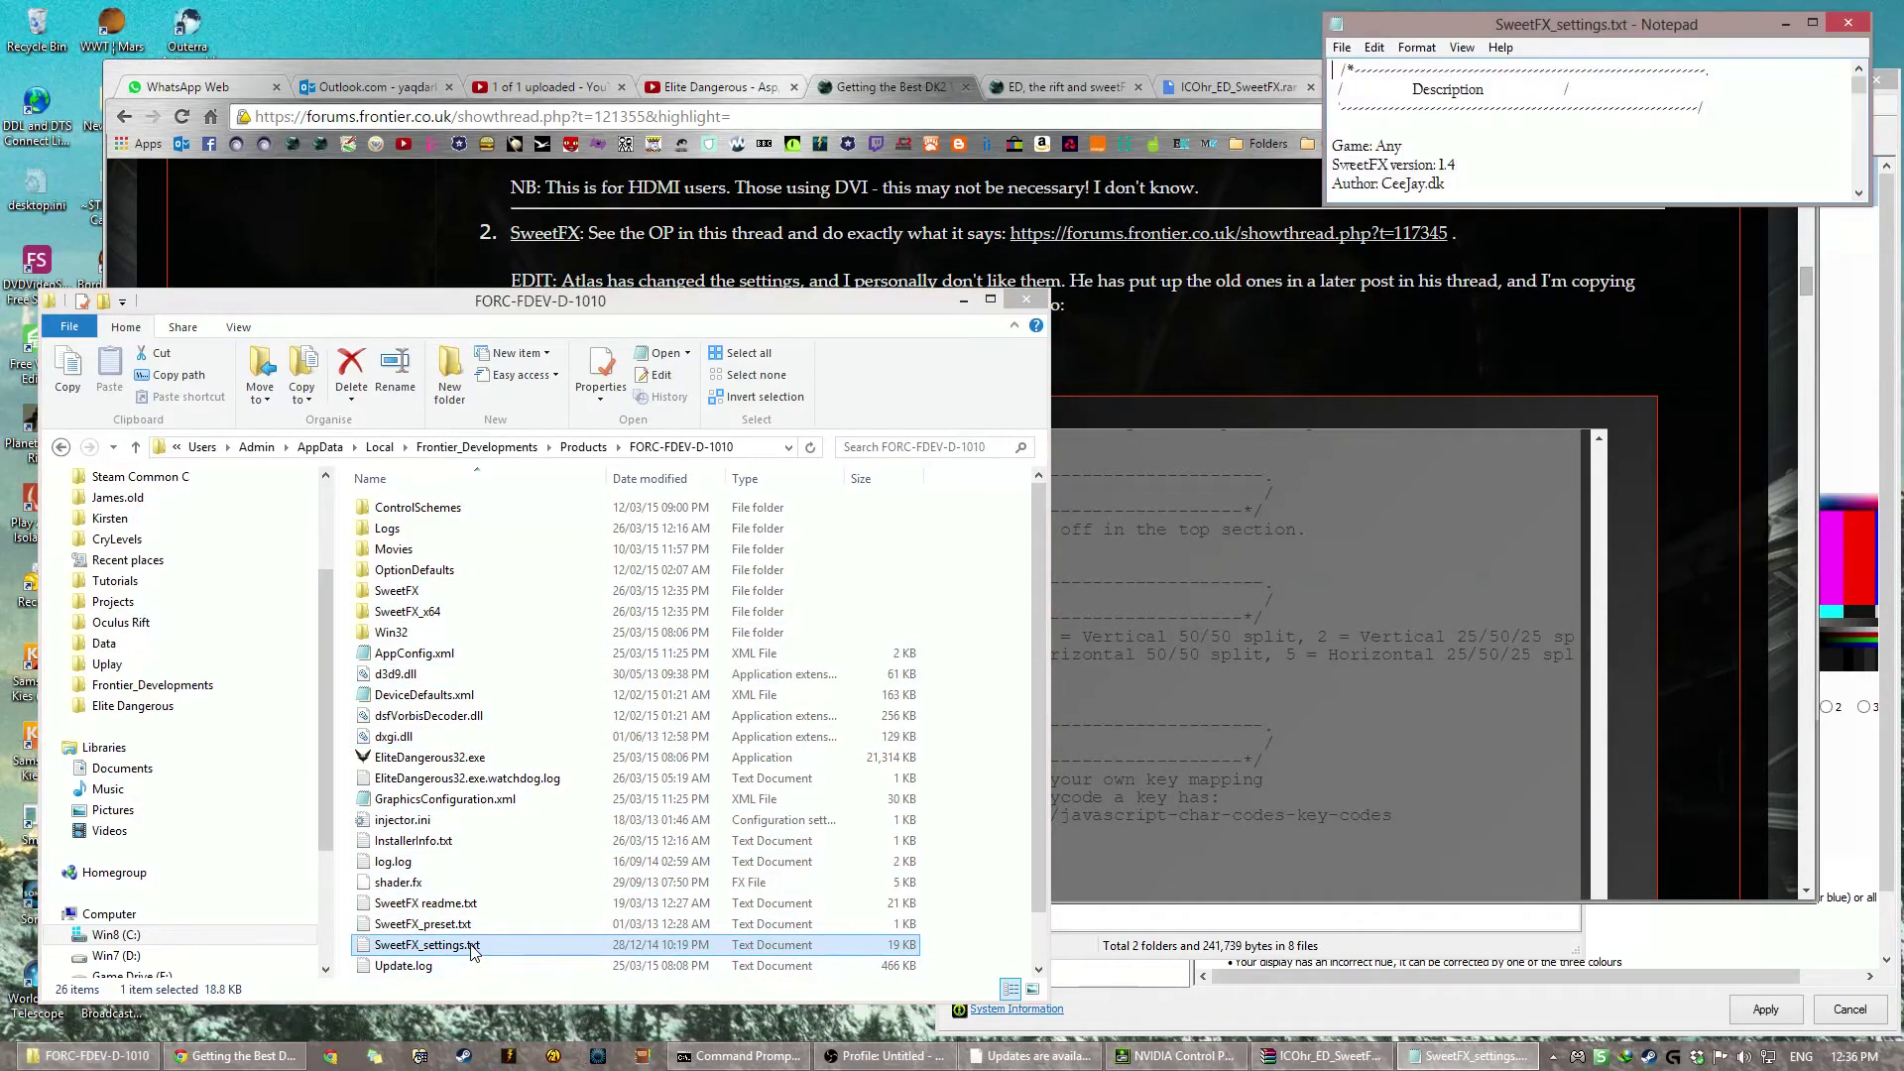
{"action": "key", "text": "ctrl+a"}
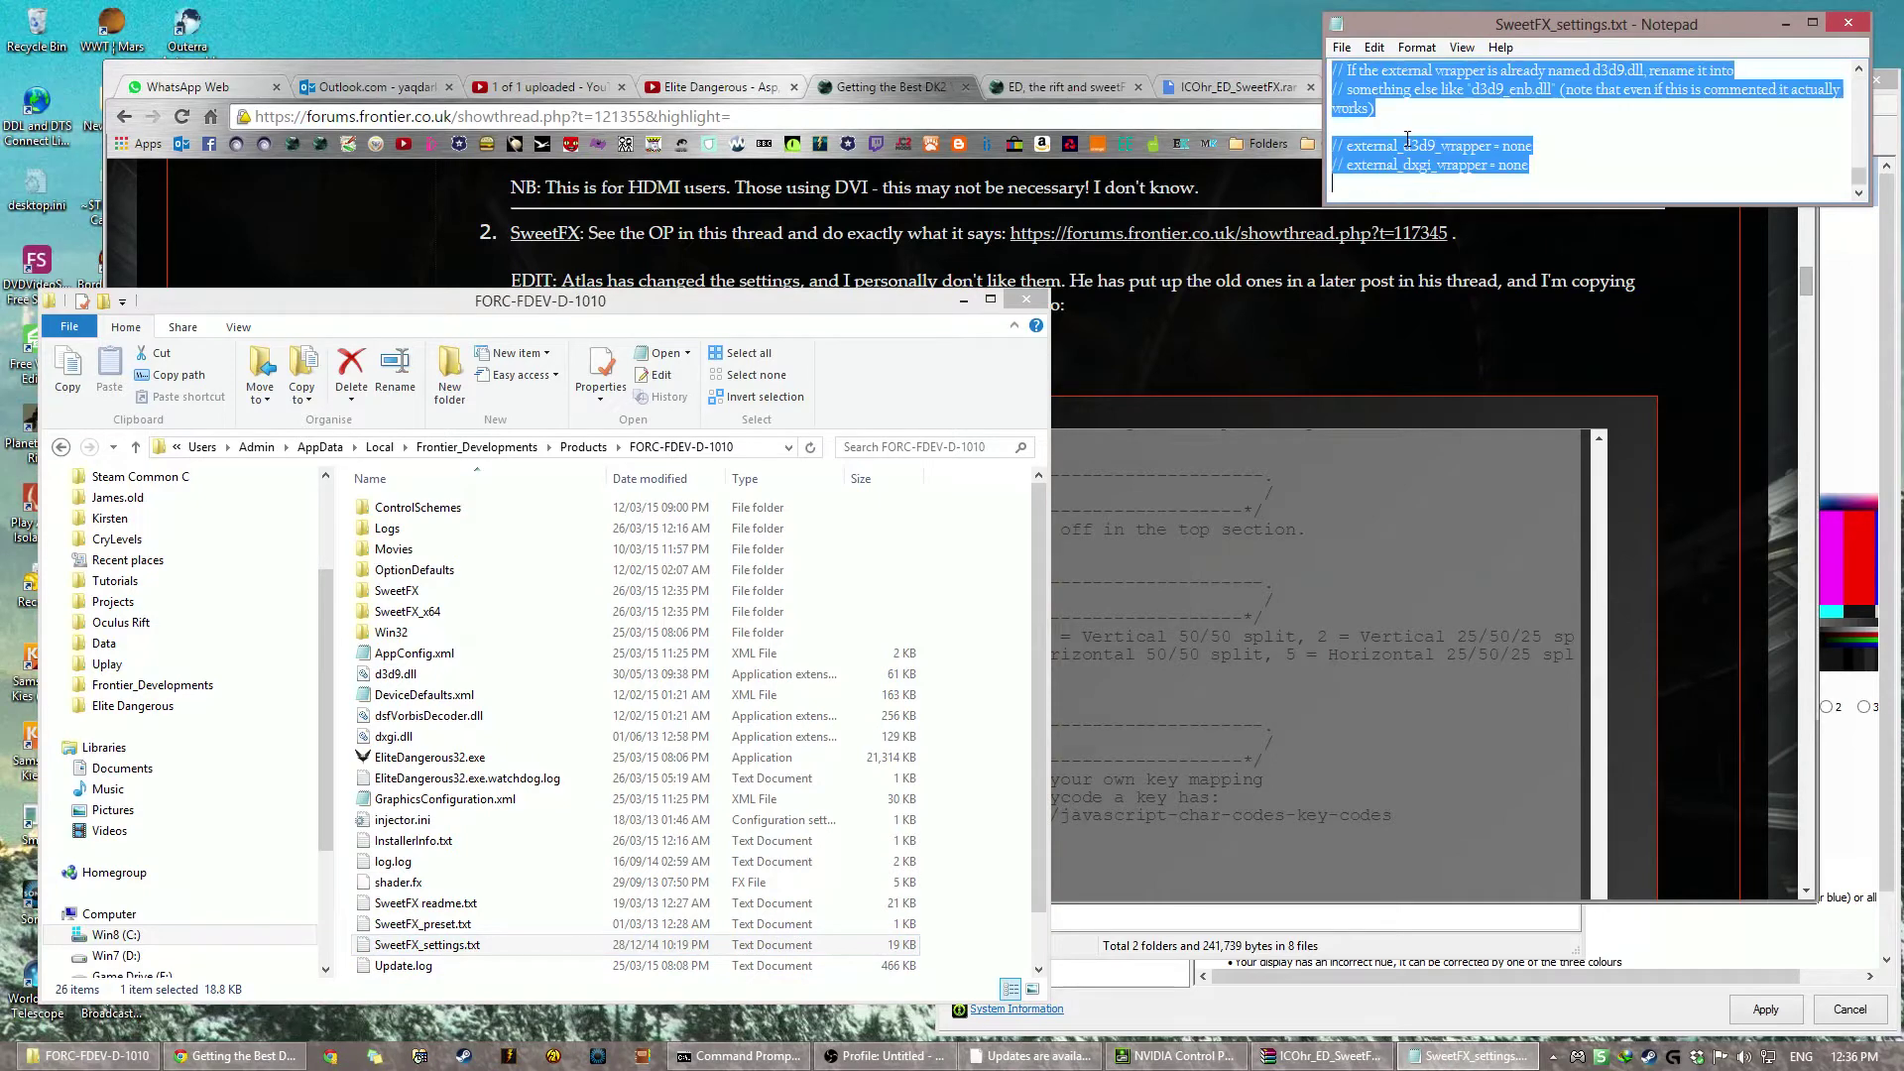
{"action": "key", "text": "Right"}
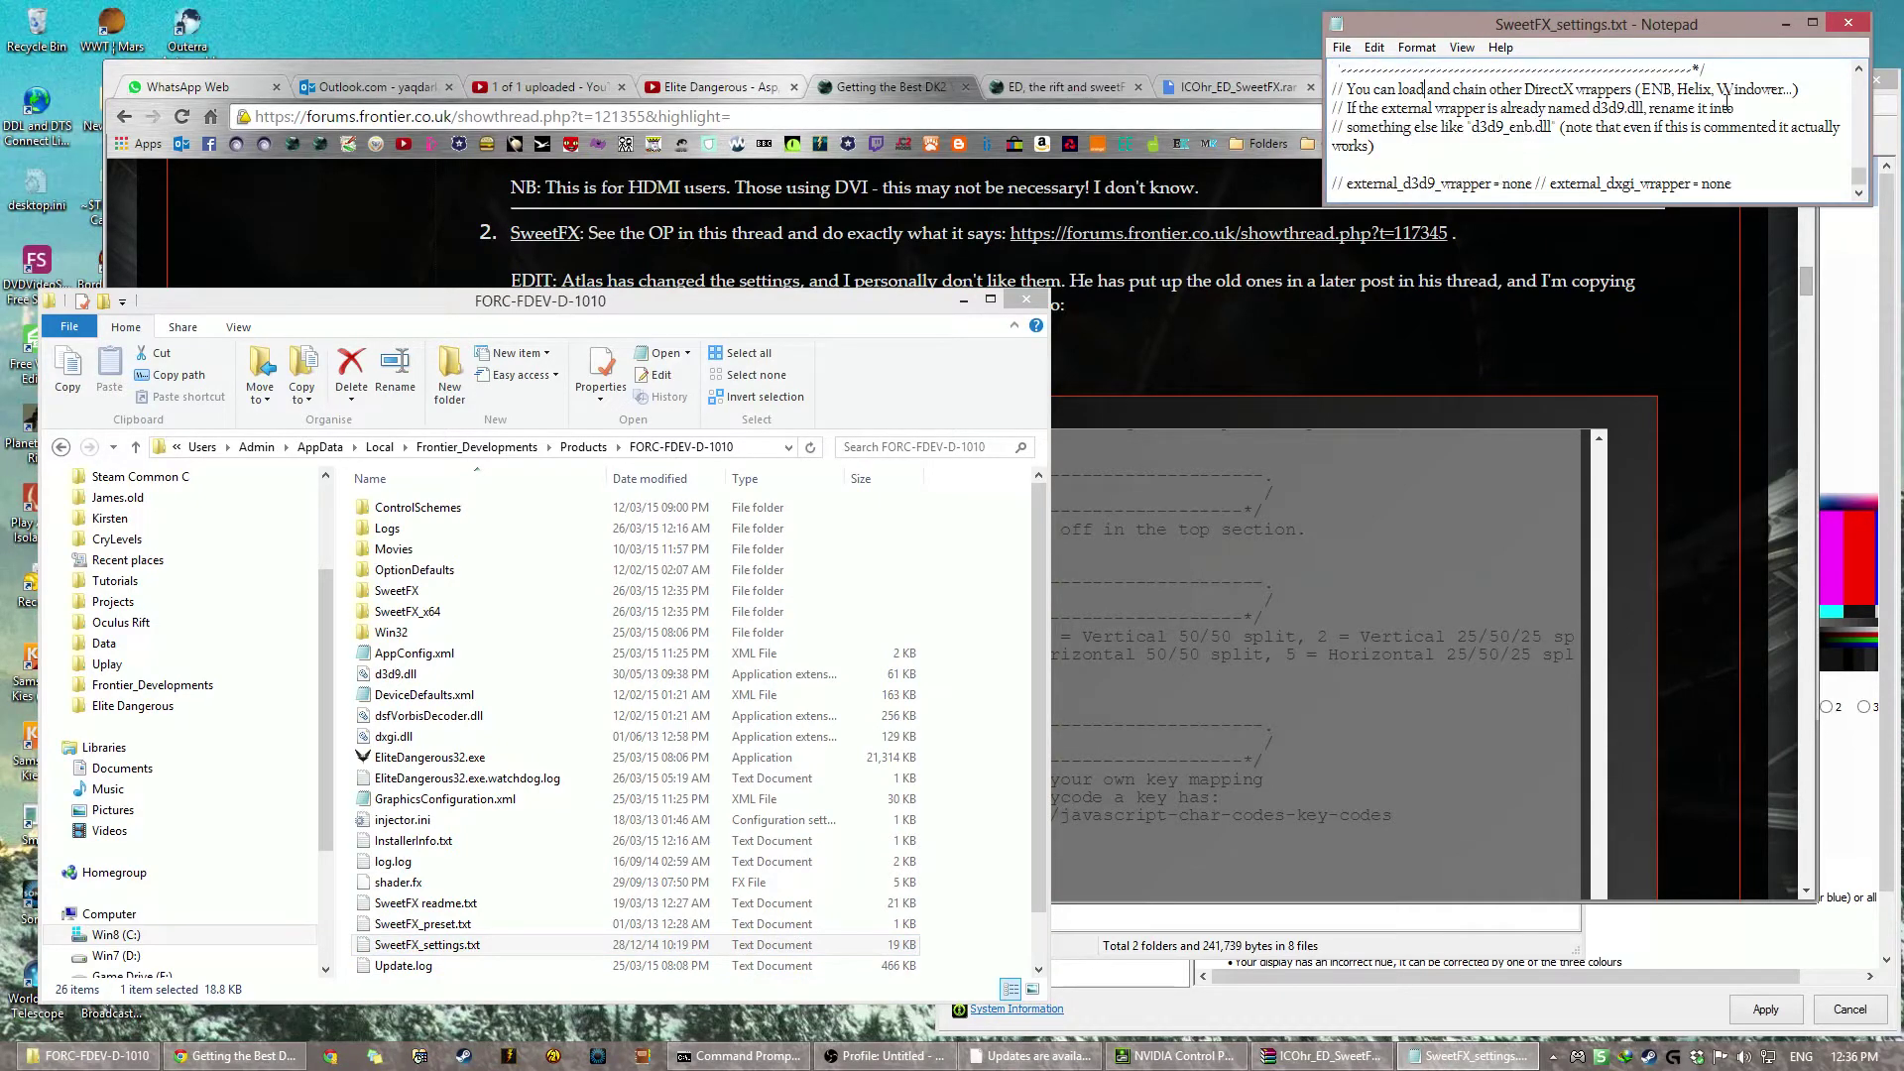
Step: Close the edited settings file and look up the SweetFX Configurator name in the forum guide
{"action": "left_click", "coordinate": [1847, 22]}
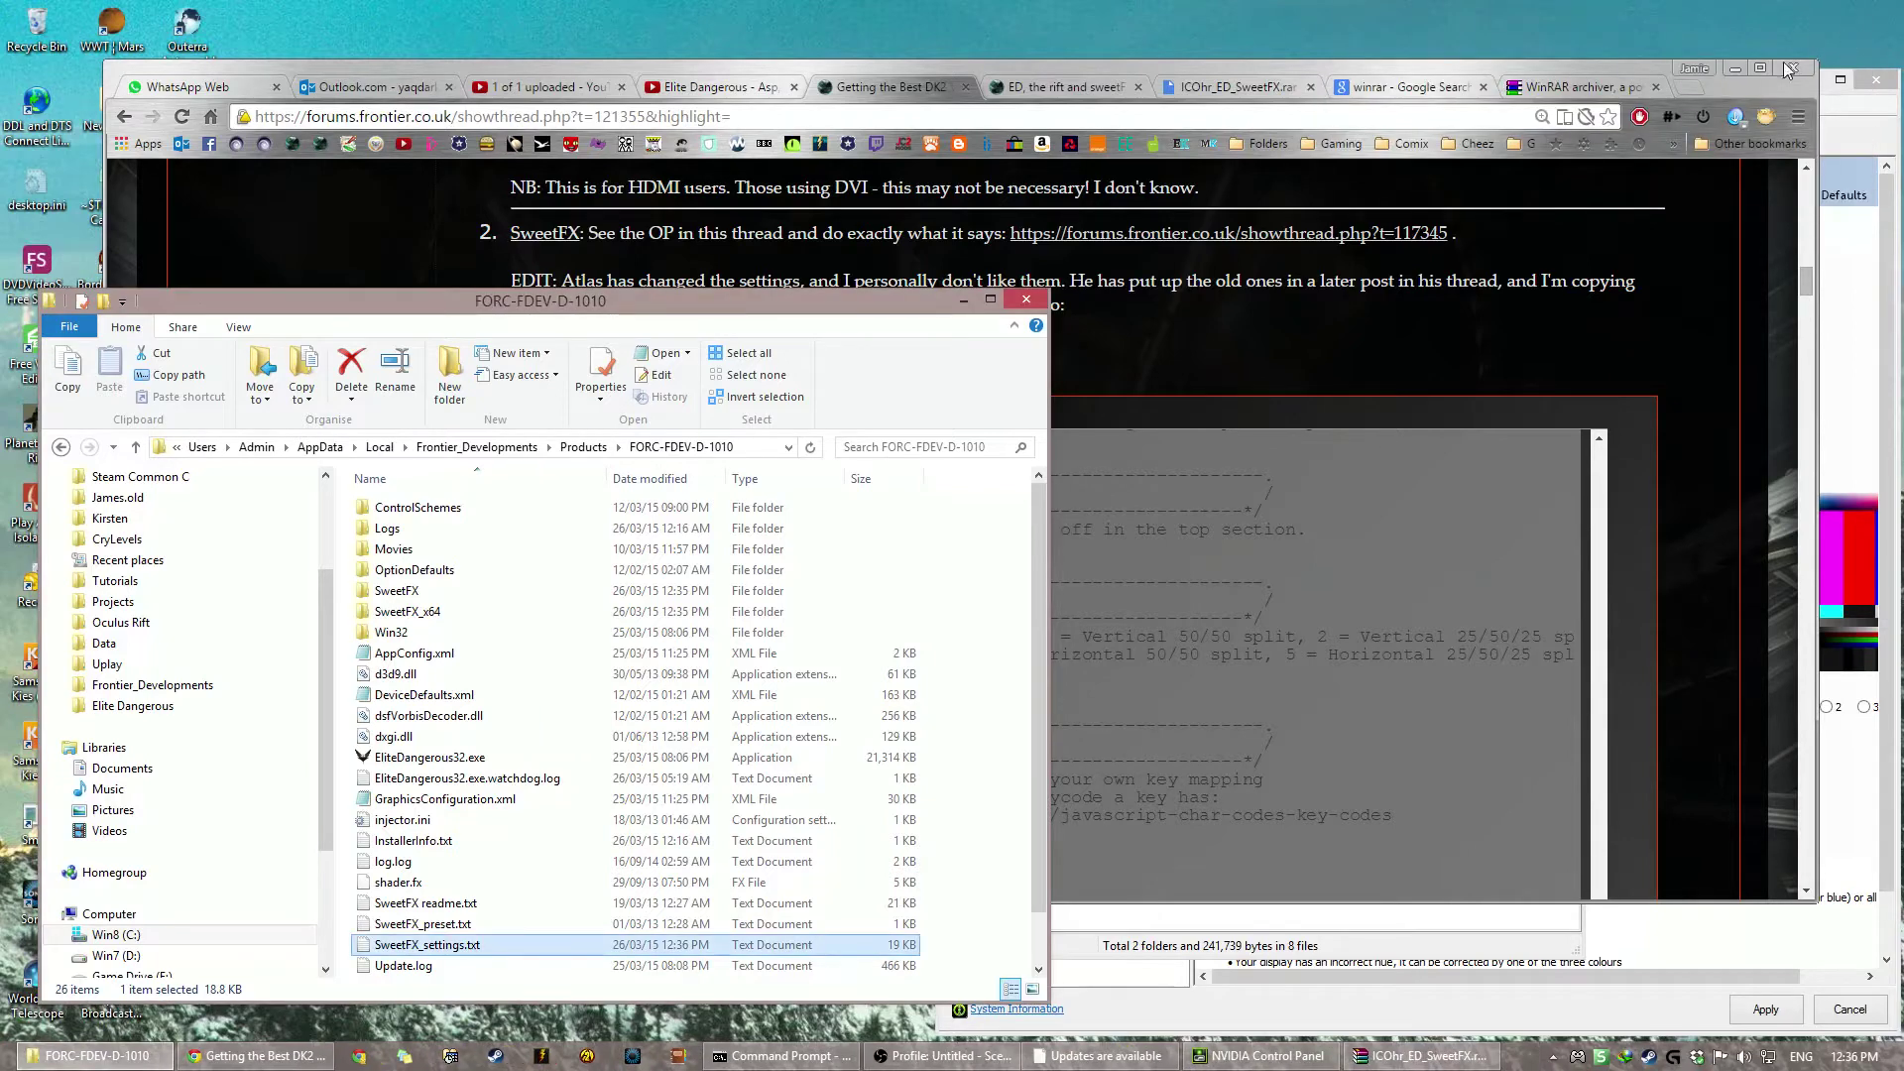
{"action": "left_click", "coordinate": [596, 805]}
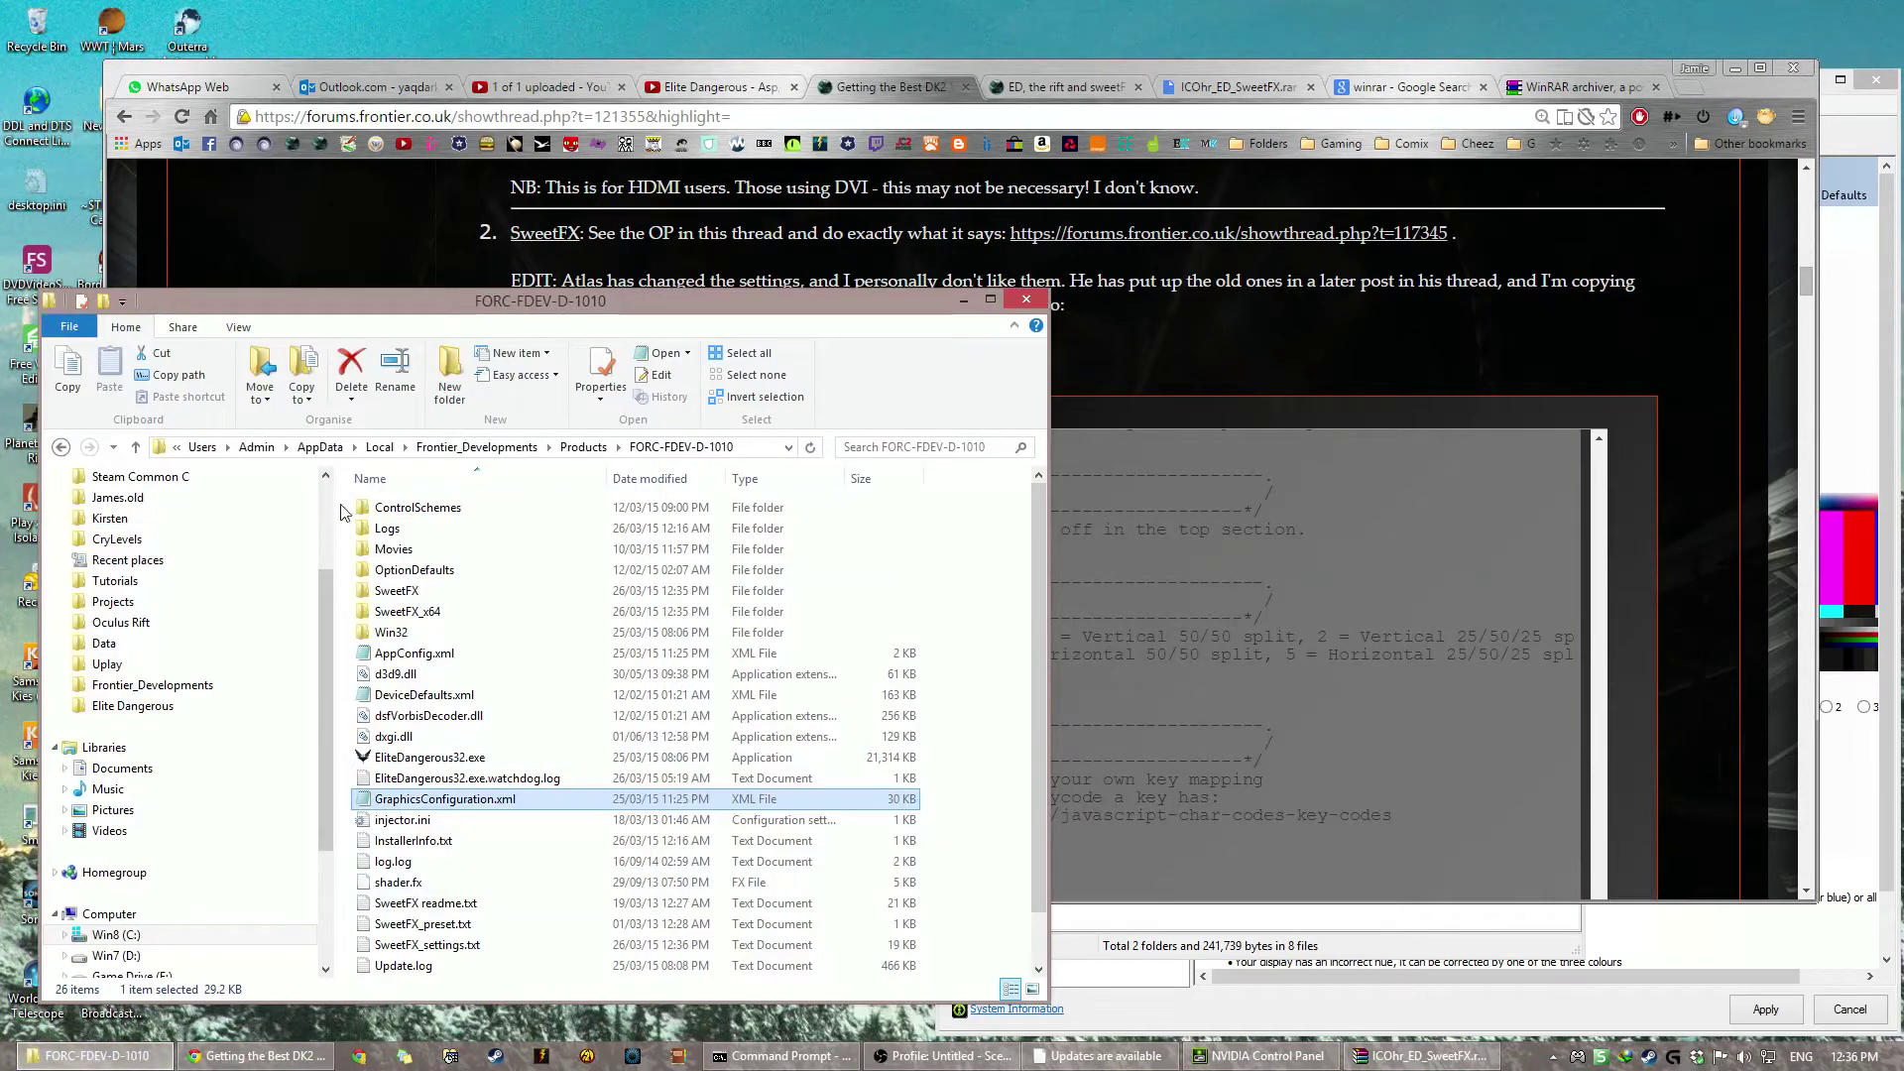
{"action": "scroll", "coordinate": [305, 508], "scroll_direction": "up", "scroll_amount": 3}
{"action": "left_click", "coordinate": [1589, 361]}
{"action": "left_click_drag", "start_coordinate": [1804, 252], "coordinate": [1865, 530]}
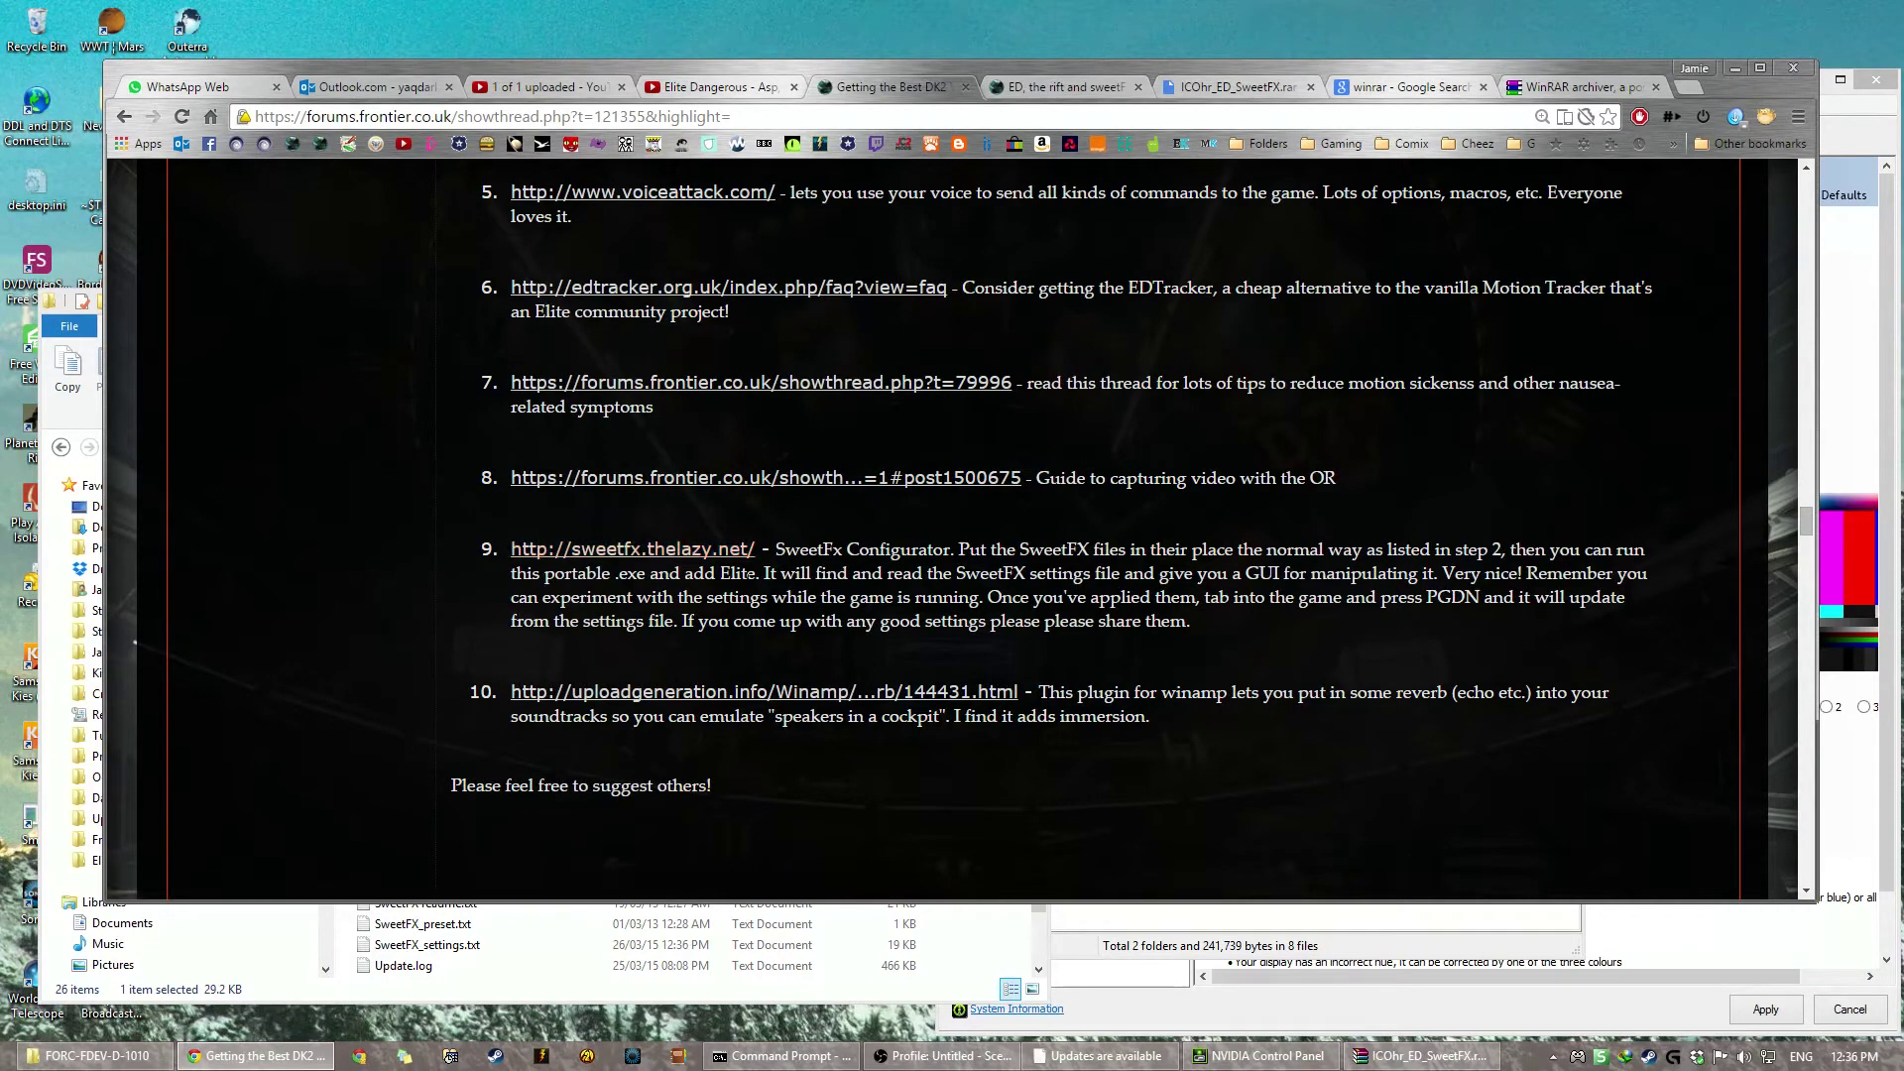
{"action": "double_click", "coordinate": [898, 549]}
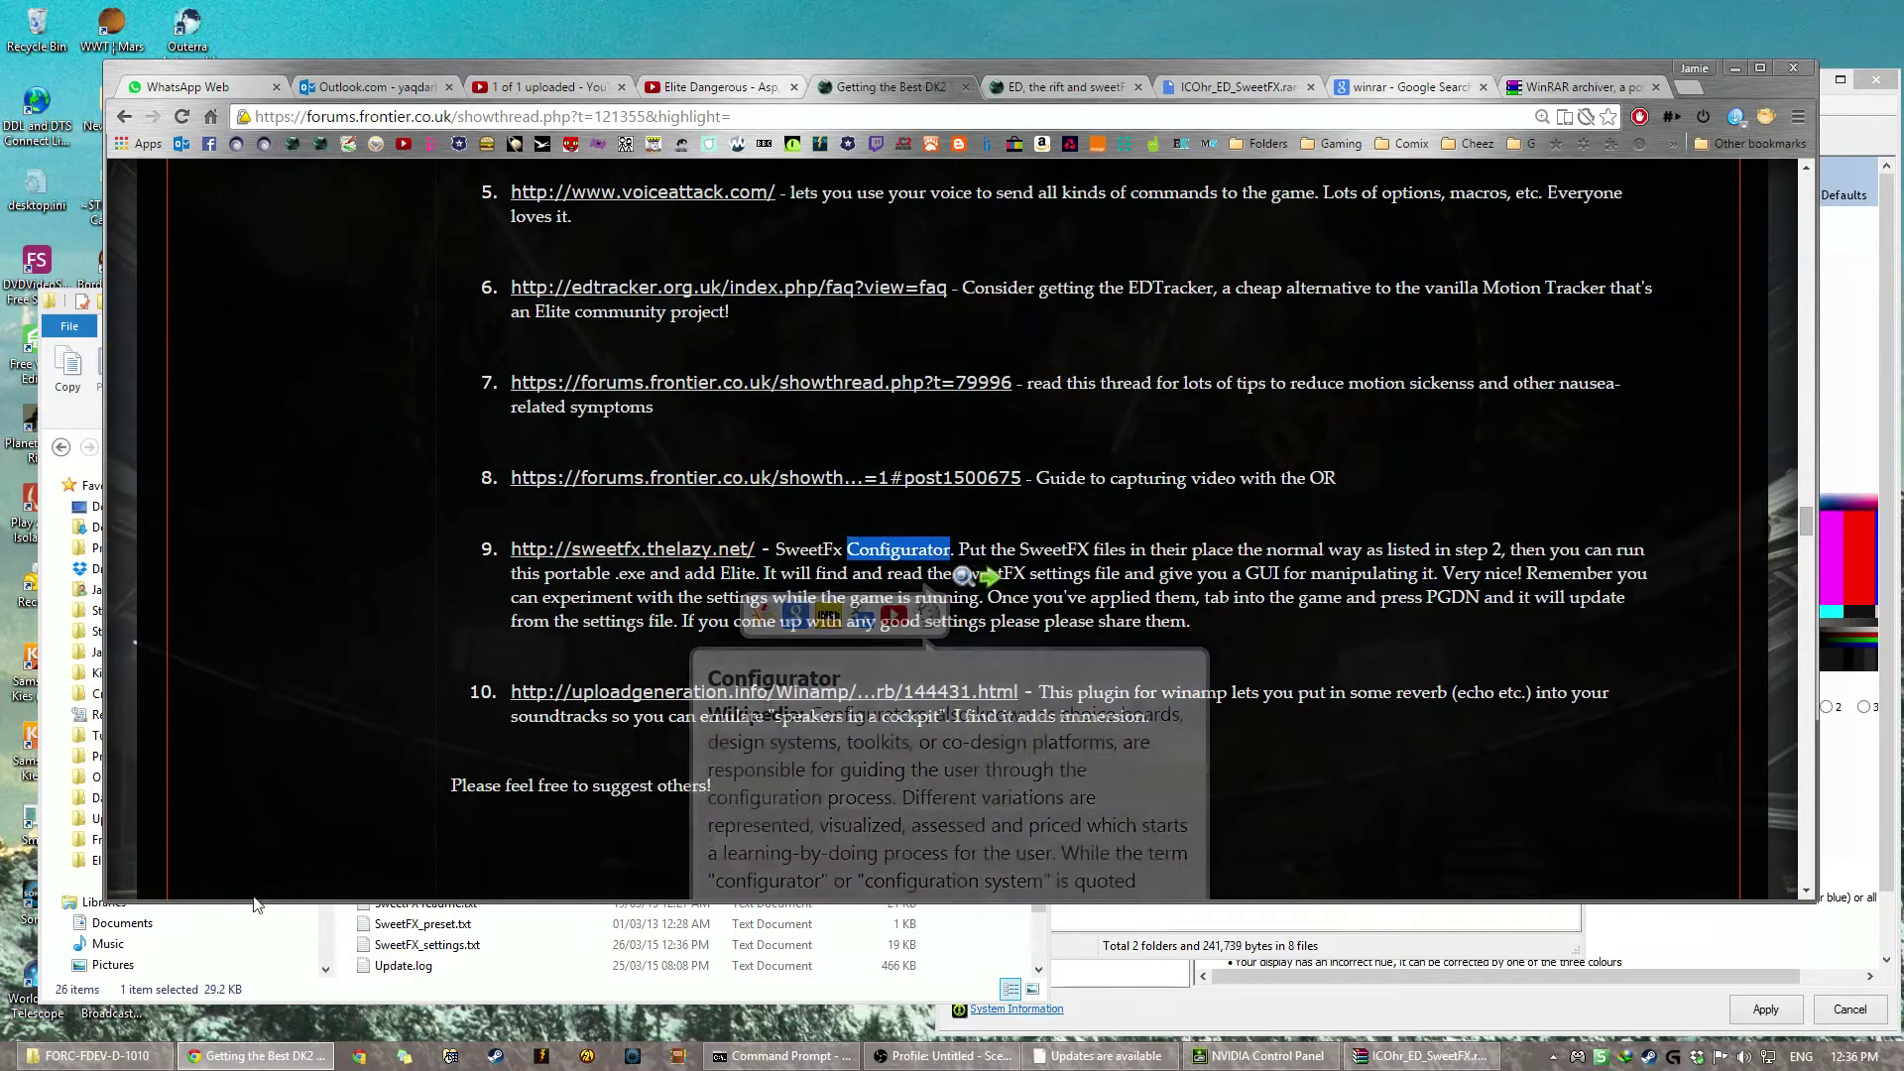
Step: In Downloads, sort by name and open the SweetFX-Configurator_standalone_with_SweetFX_1.5.1.7z archive
{"action": "left_click", "coordinate": [134, 1054]}
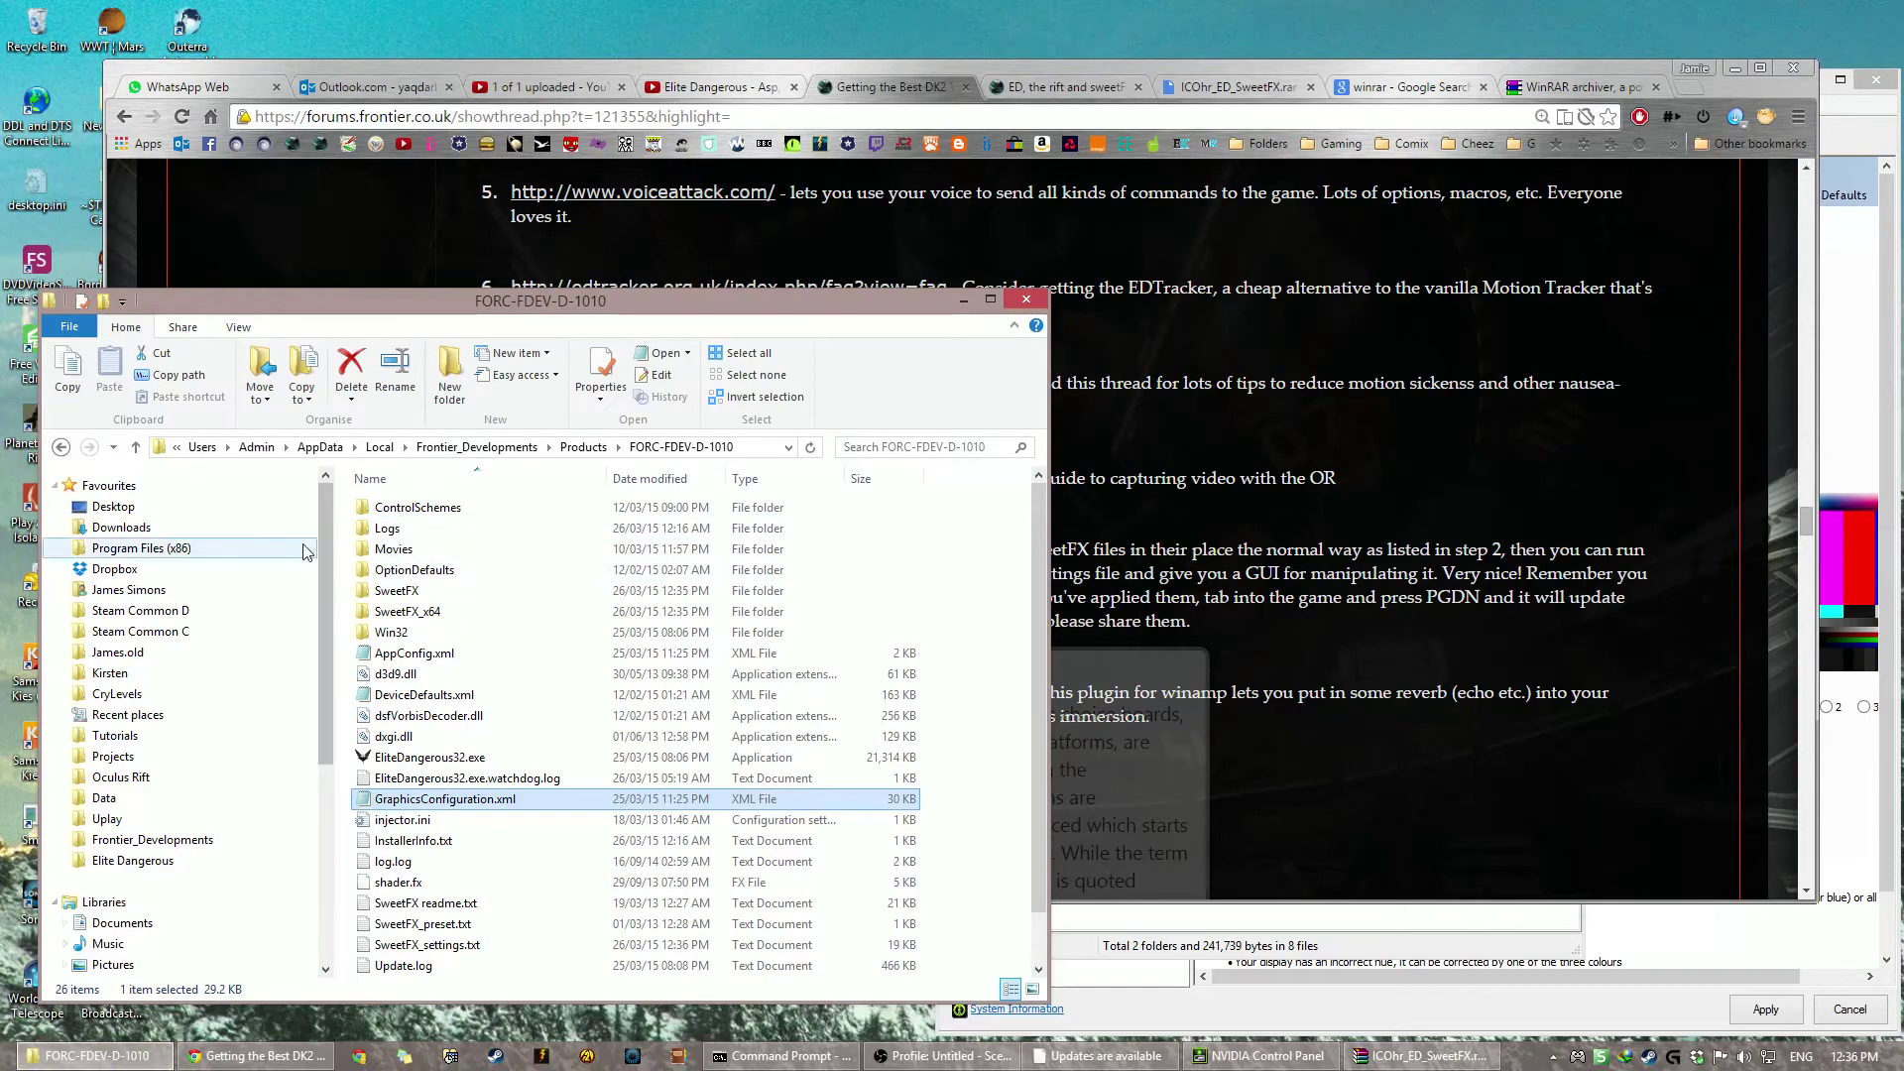
{"action": "left_click", "coordinate": [243, 527]}
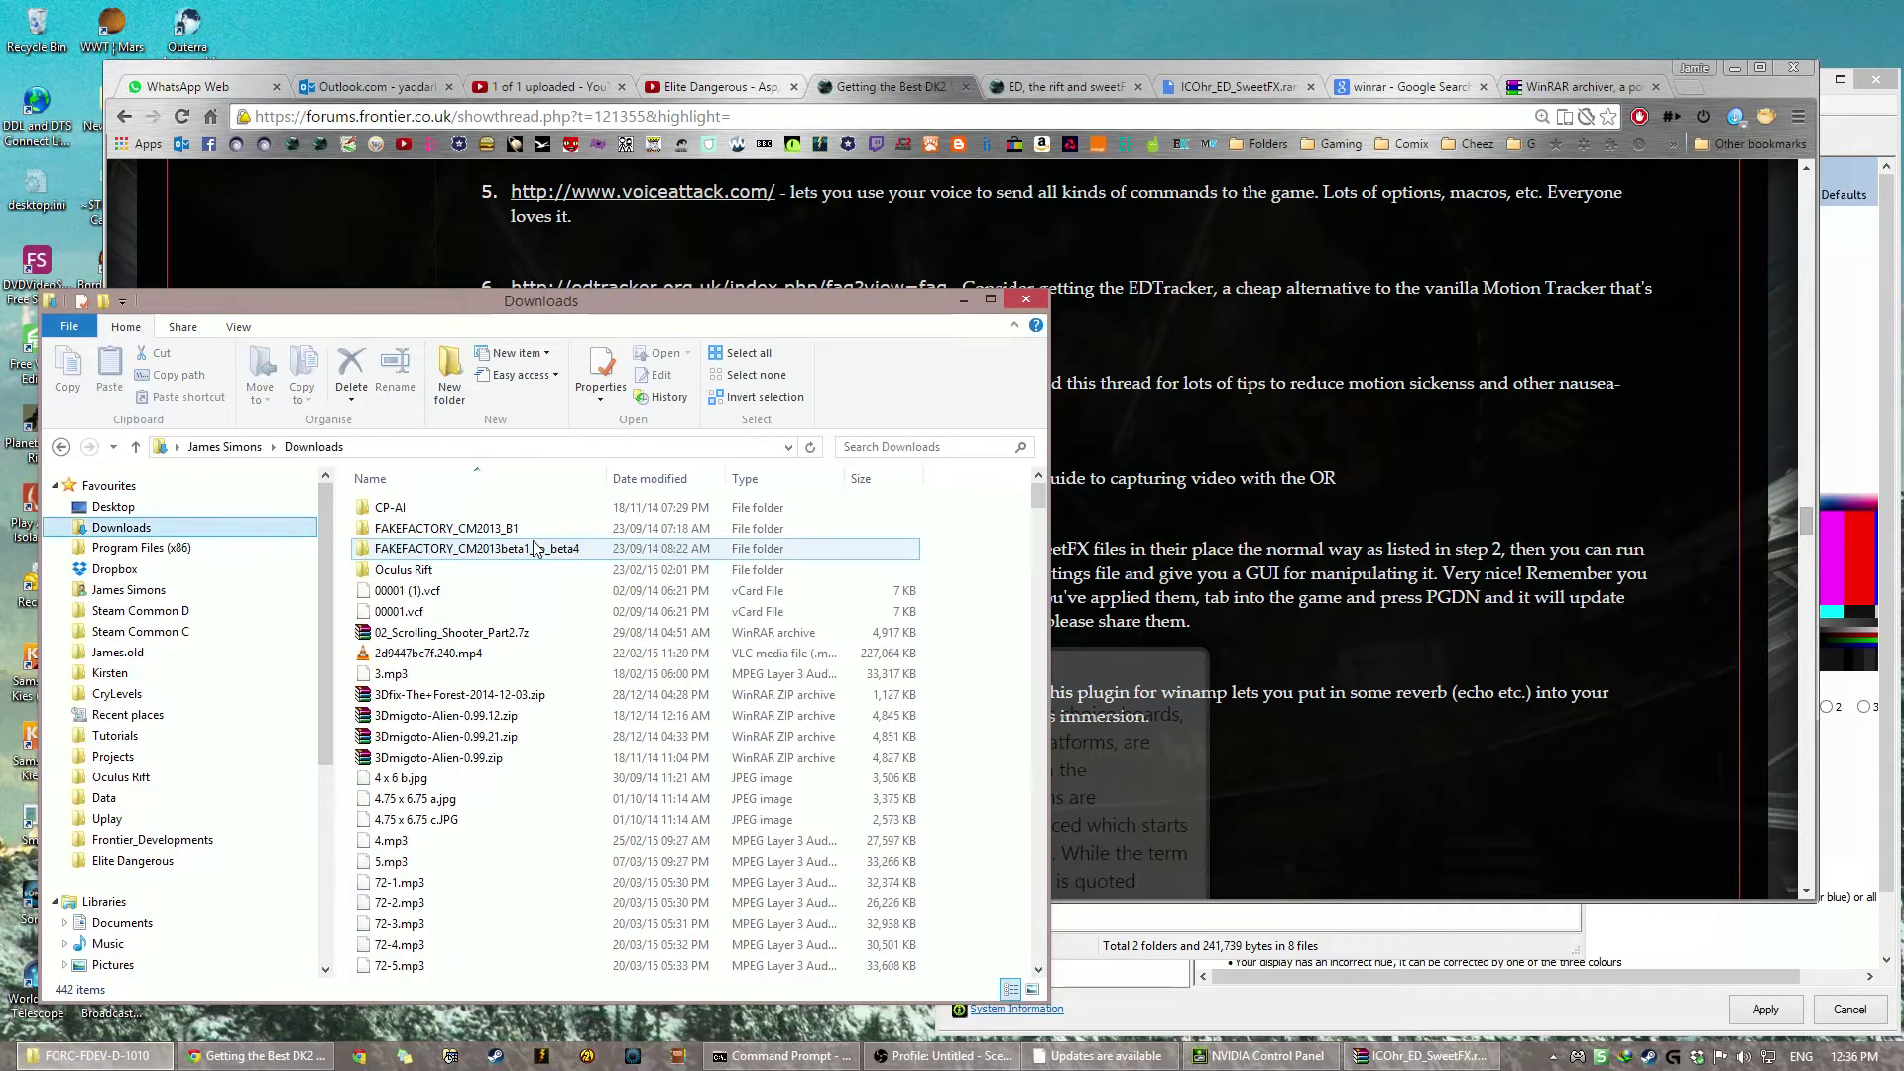
{"action": "left_click", "coordinate": [684, 478]}
{"action": "left_click", "coordinate": [547, 631]}
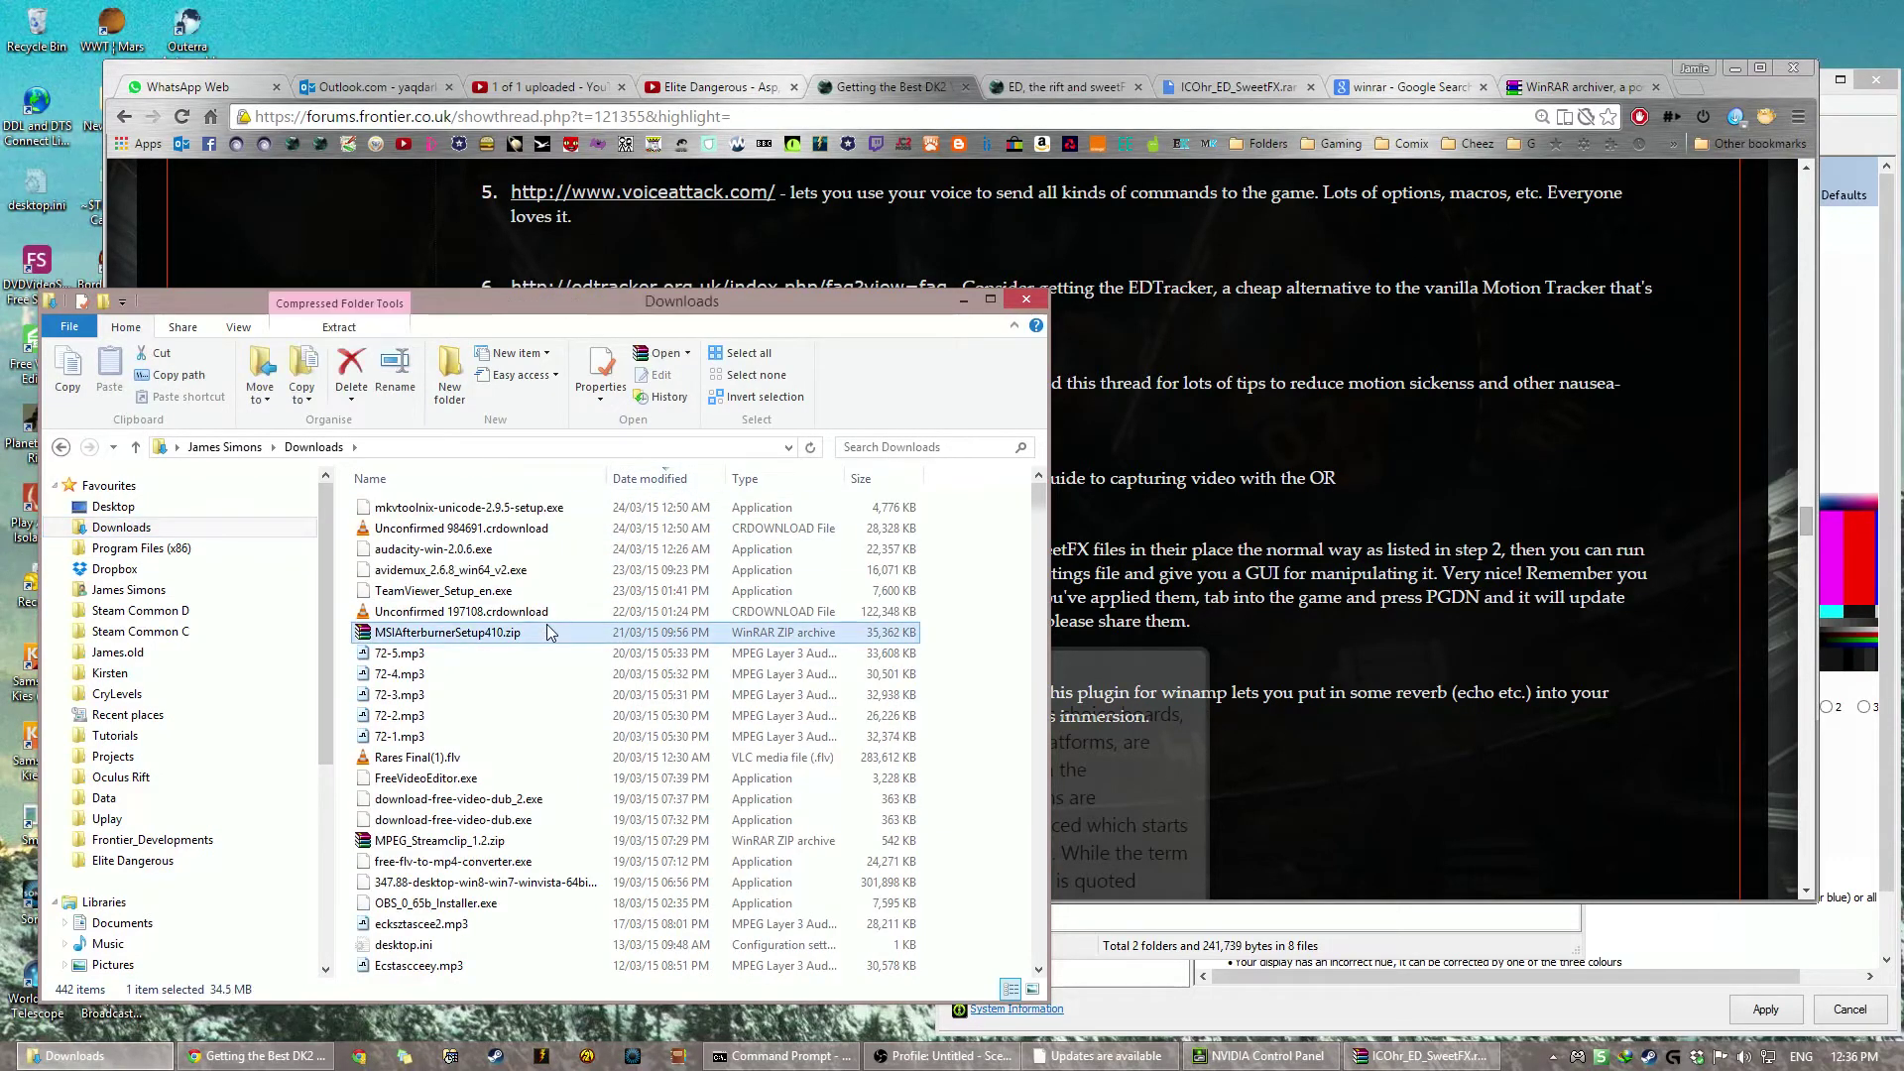
{"action": "type", "text": "sw"}
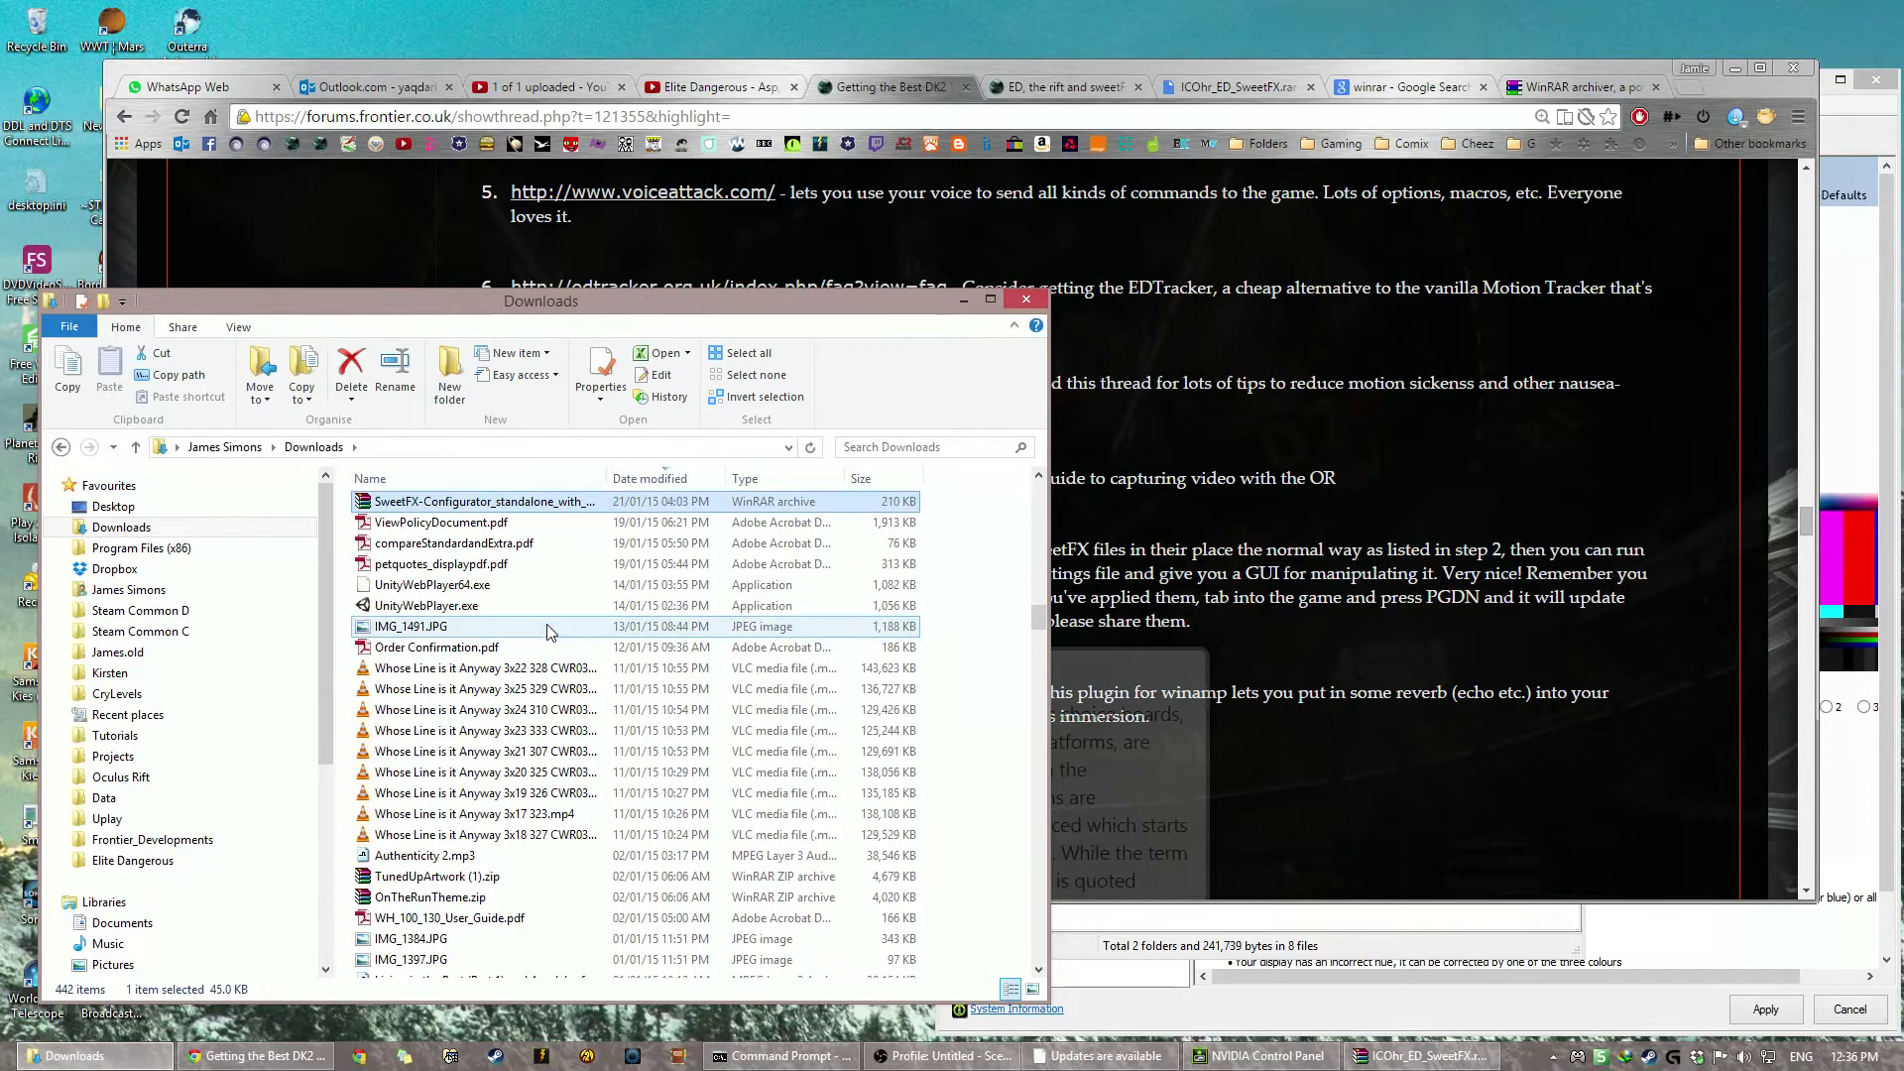
{"action": "left_click", "coordinate": [458, 479]}
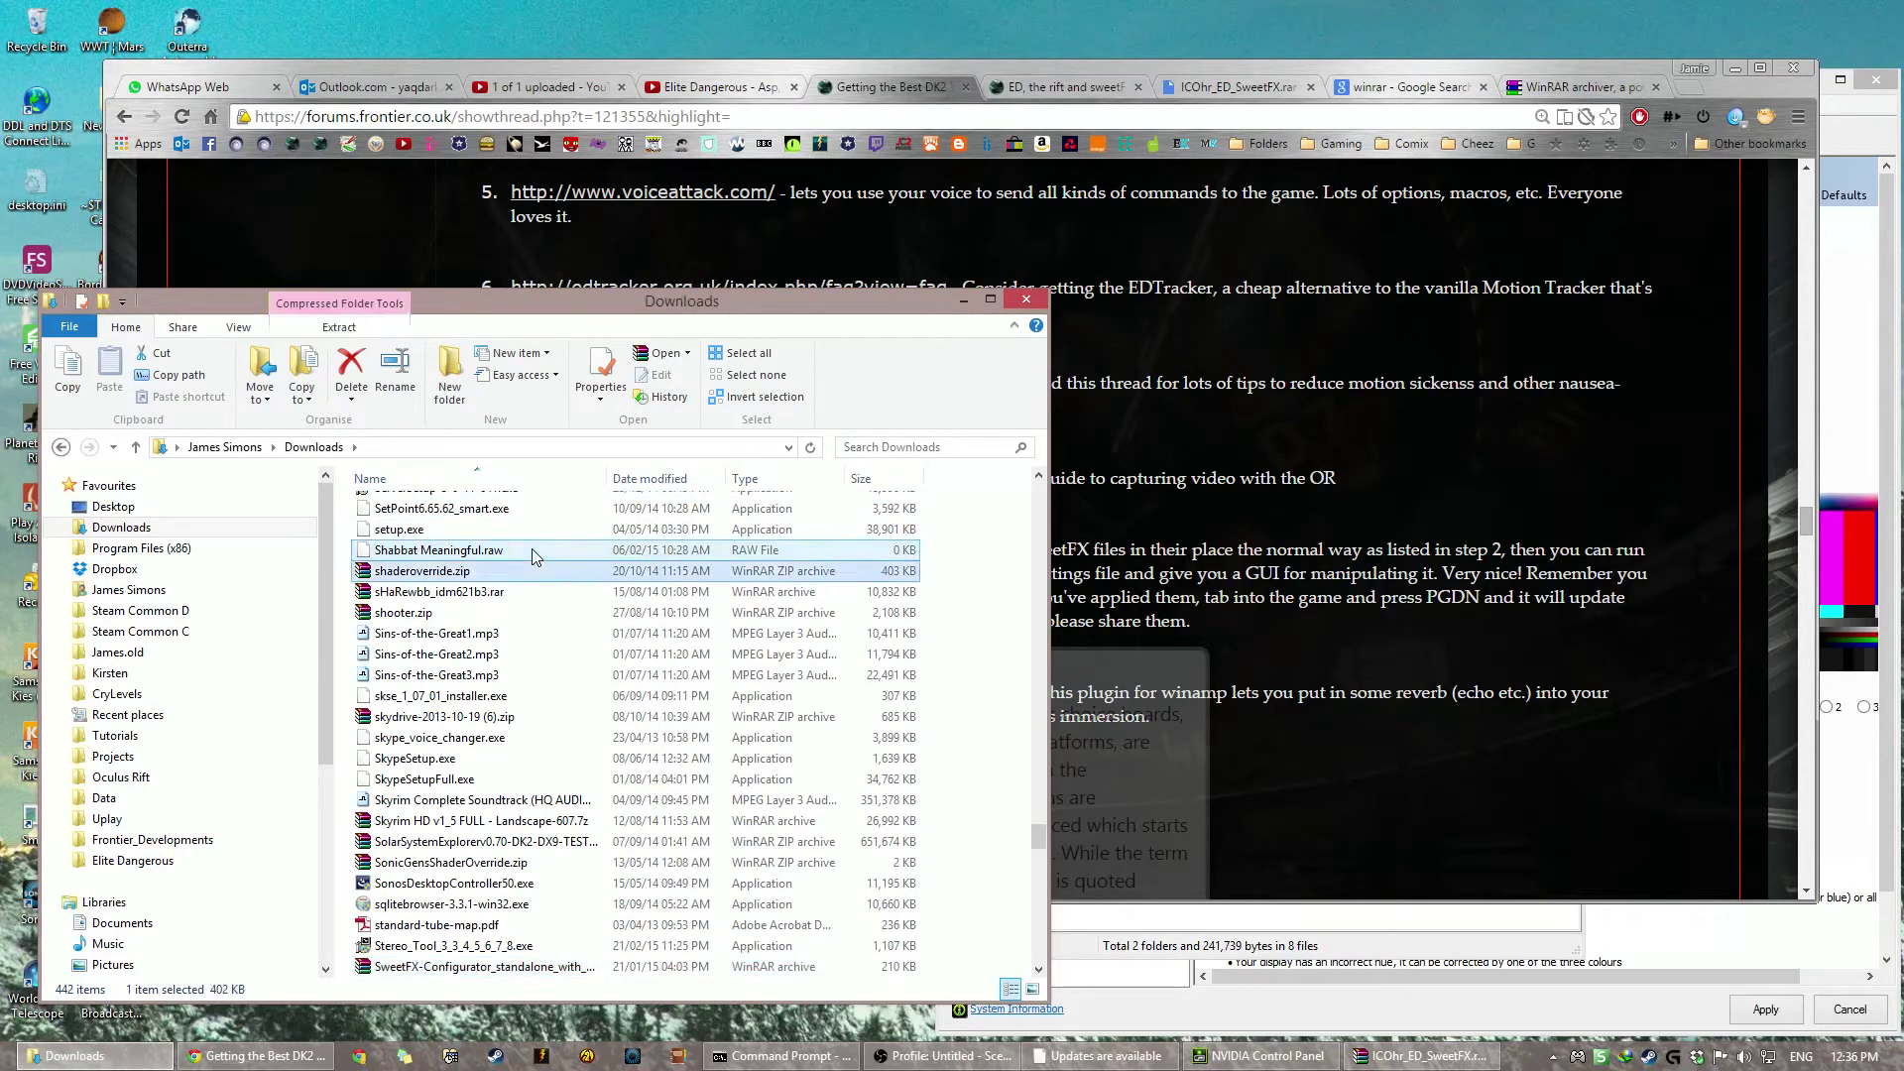
{"action": "double_click", "coordinate": [496, 968]}
Step: Run SweetFX_config.exe from the archive and add EliteDangerous32.exe as a new game
{"action": "double_click", "coordinate": [201, 273]}
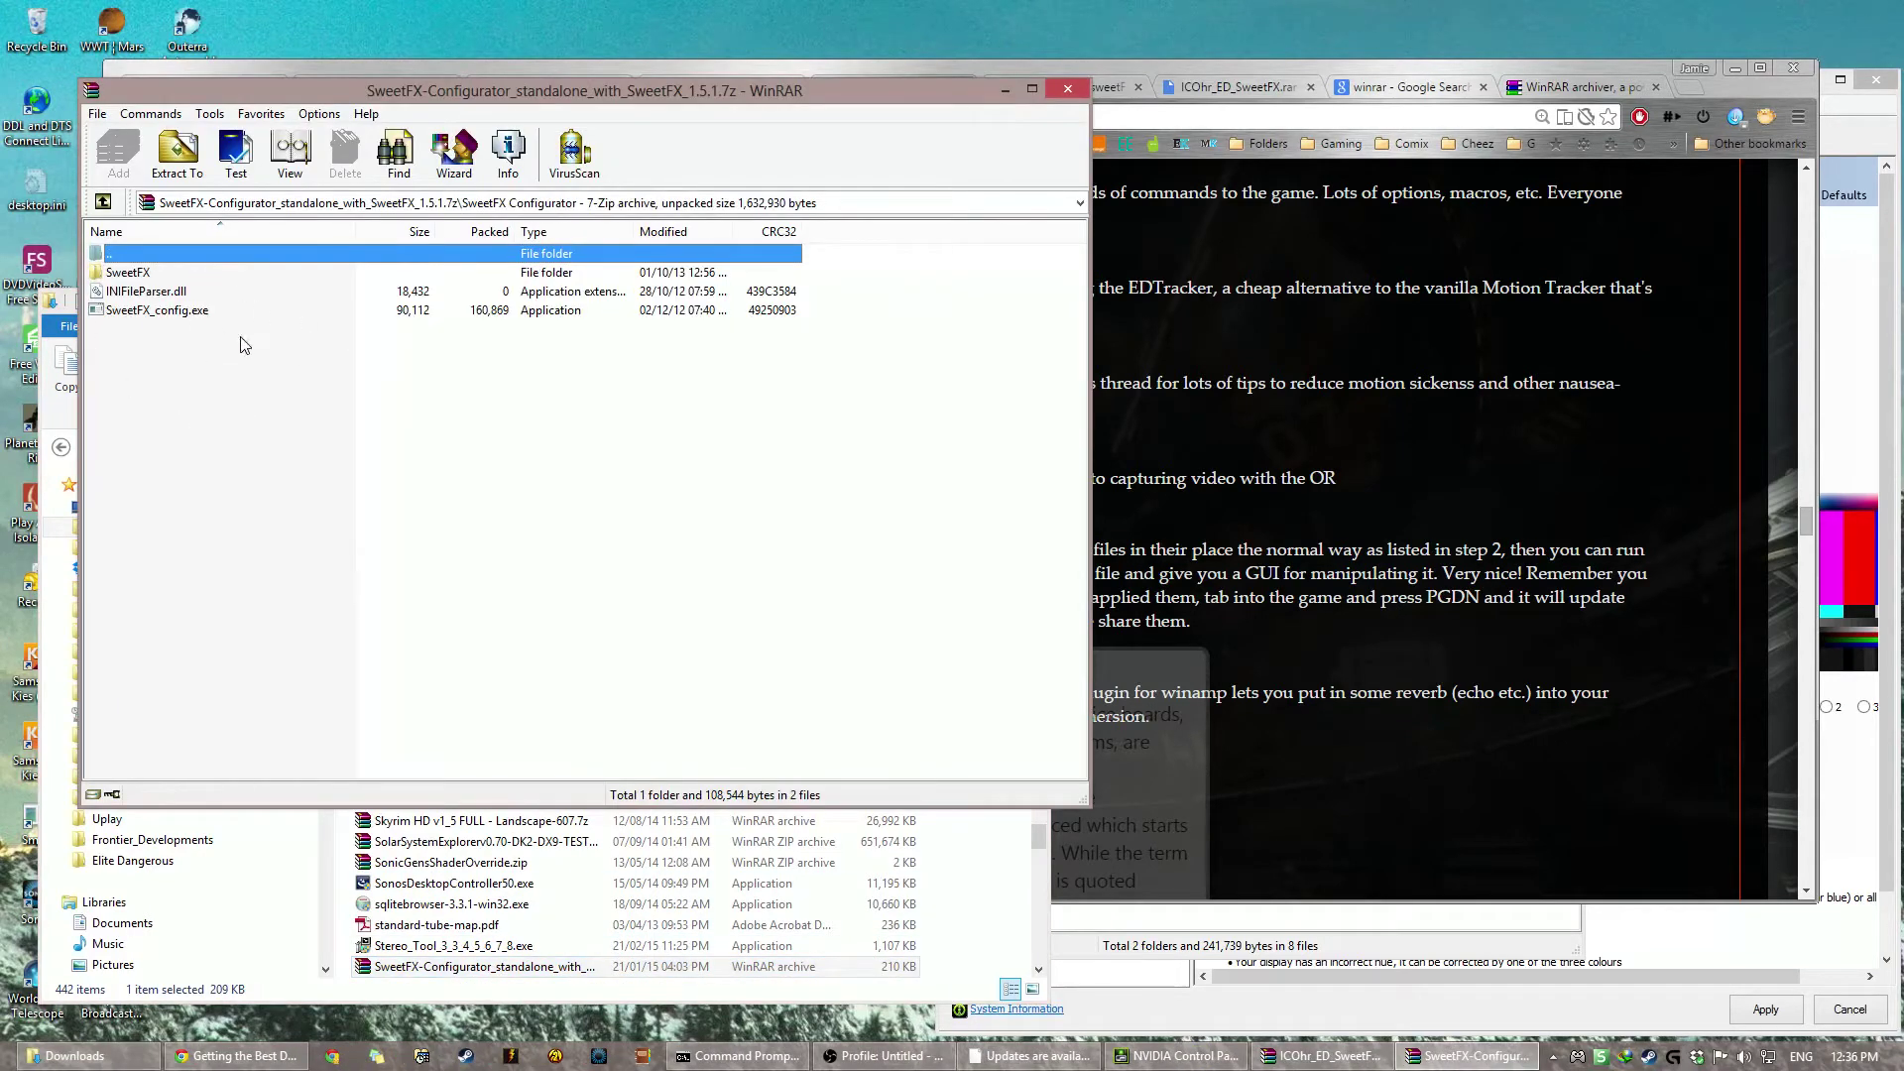
{"action": "double_click", "coordinate": [185, 314]}
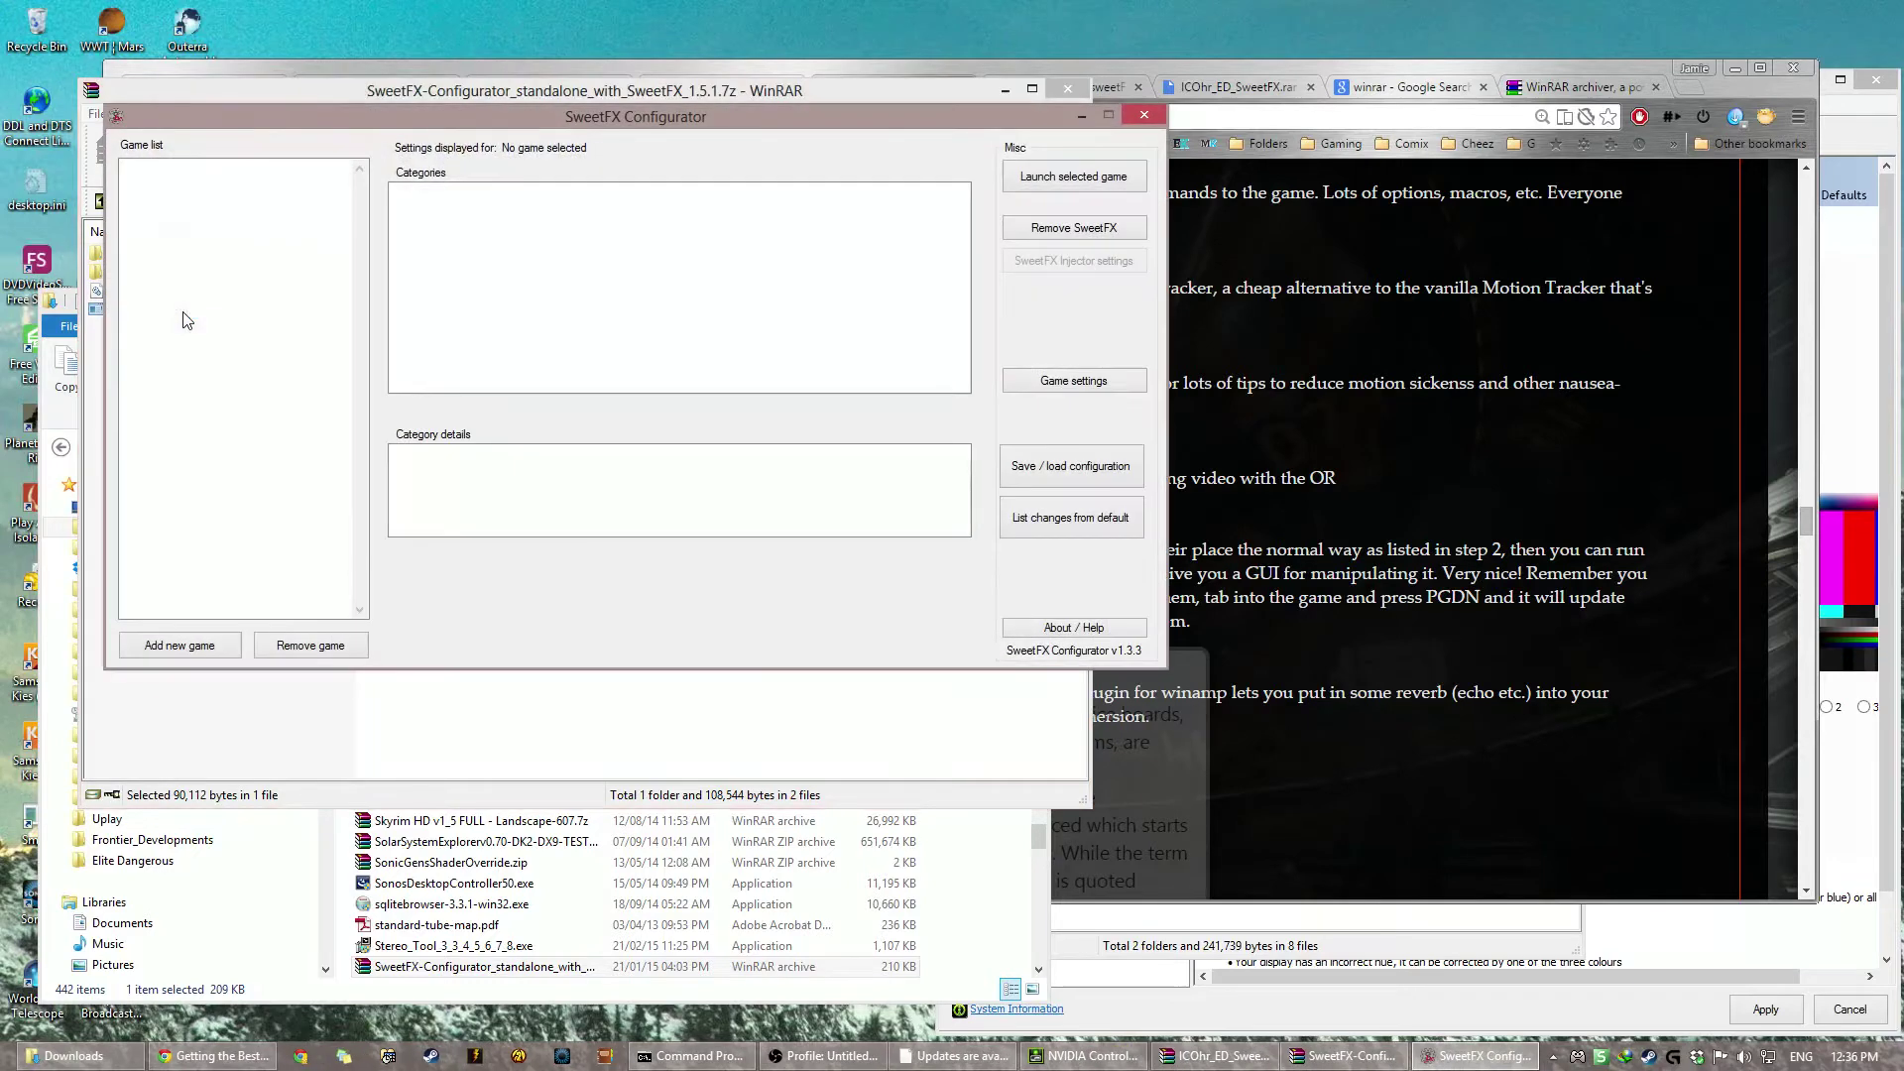
{"action": "left_click", "coordinate": [169, 646]}
{"action": "double_click", "coordinate": [339, 414]}
{"action": "left_click", "coordinate": [289, 171]}
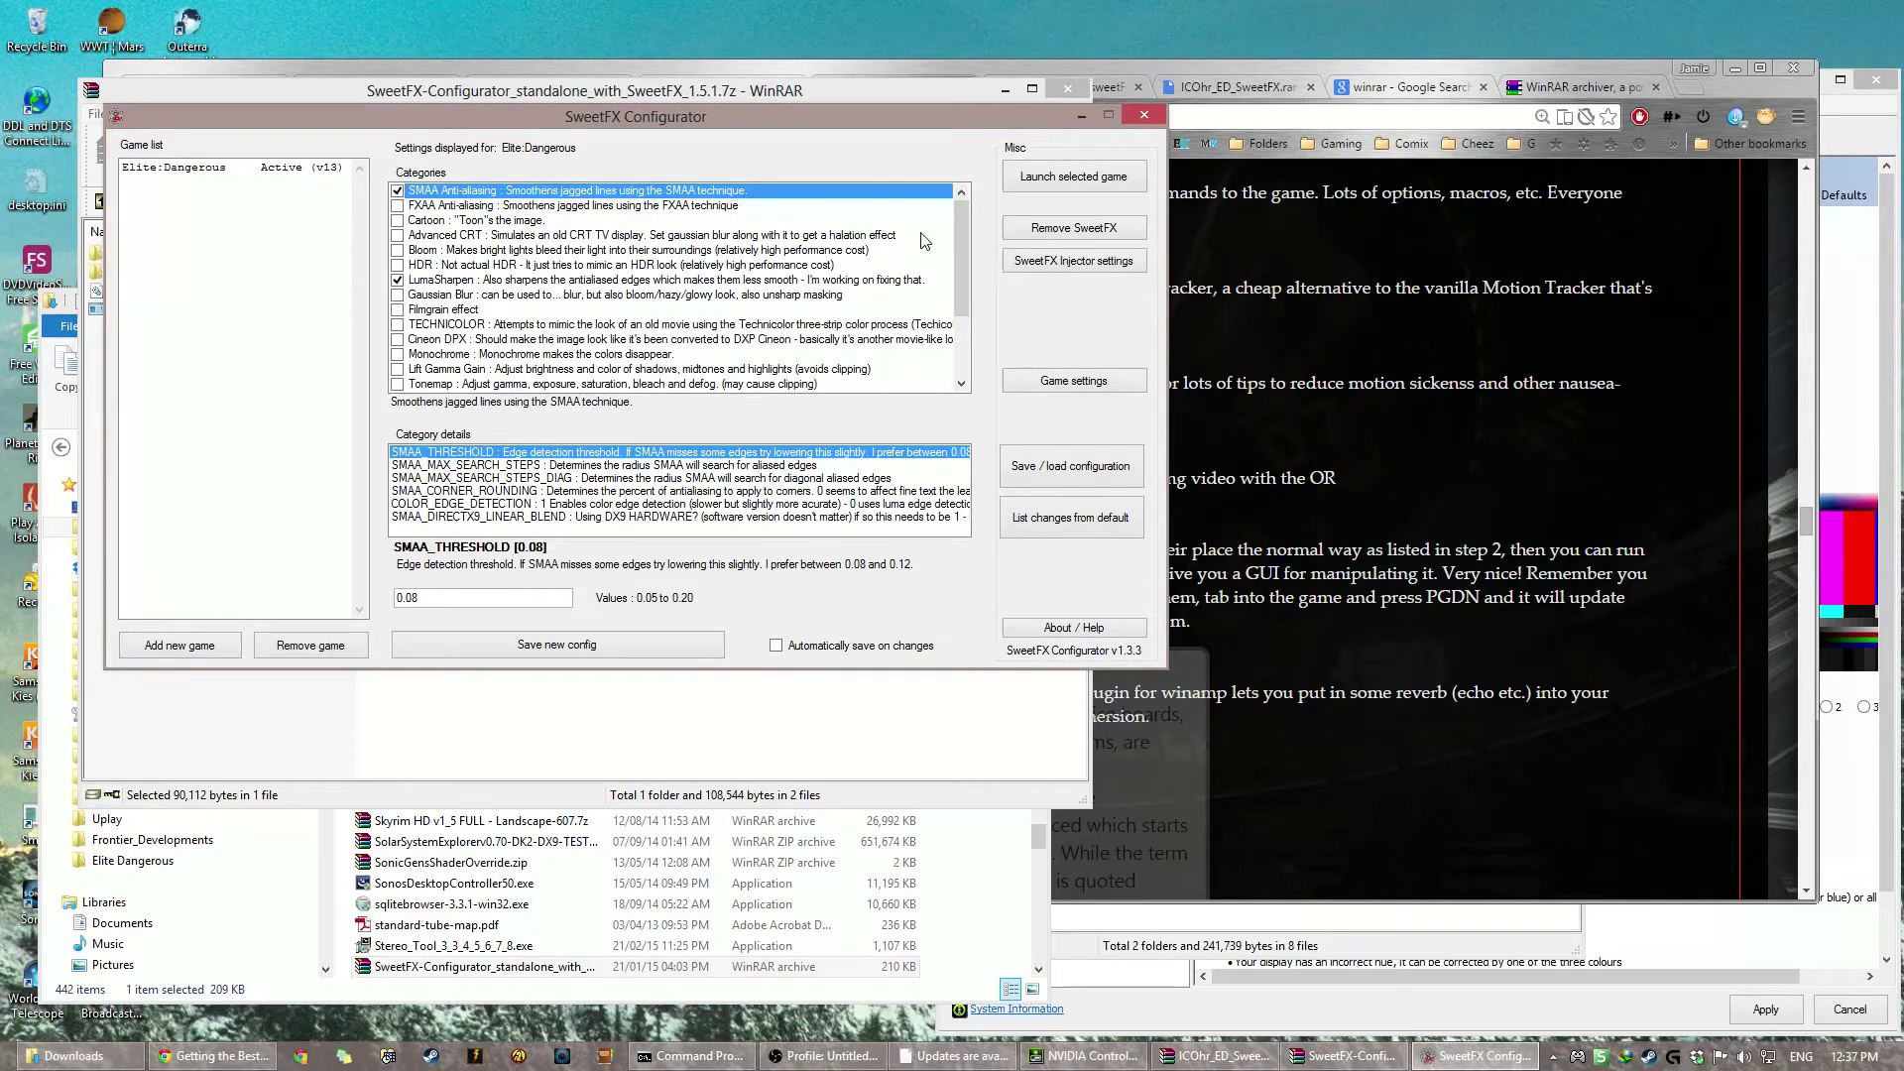
{"action": "left_click_drag", "start_coordinate": [959, 311], "coordinate": [960, 377]}
{"action": "scroll", "coordinate": [960, 377], "scroll_direction": "up", "scroll_amount": 3}
Step: Review the SMAA anti-aliasing settings and turn on 'Automatically save on changes'
{"action": "left_click", "coordinate": [466, 190]}
{"action": "left_click", "coordinate": [475, 490]}
{"action": "left_click", "coordinate": [474, 517]}
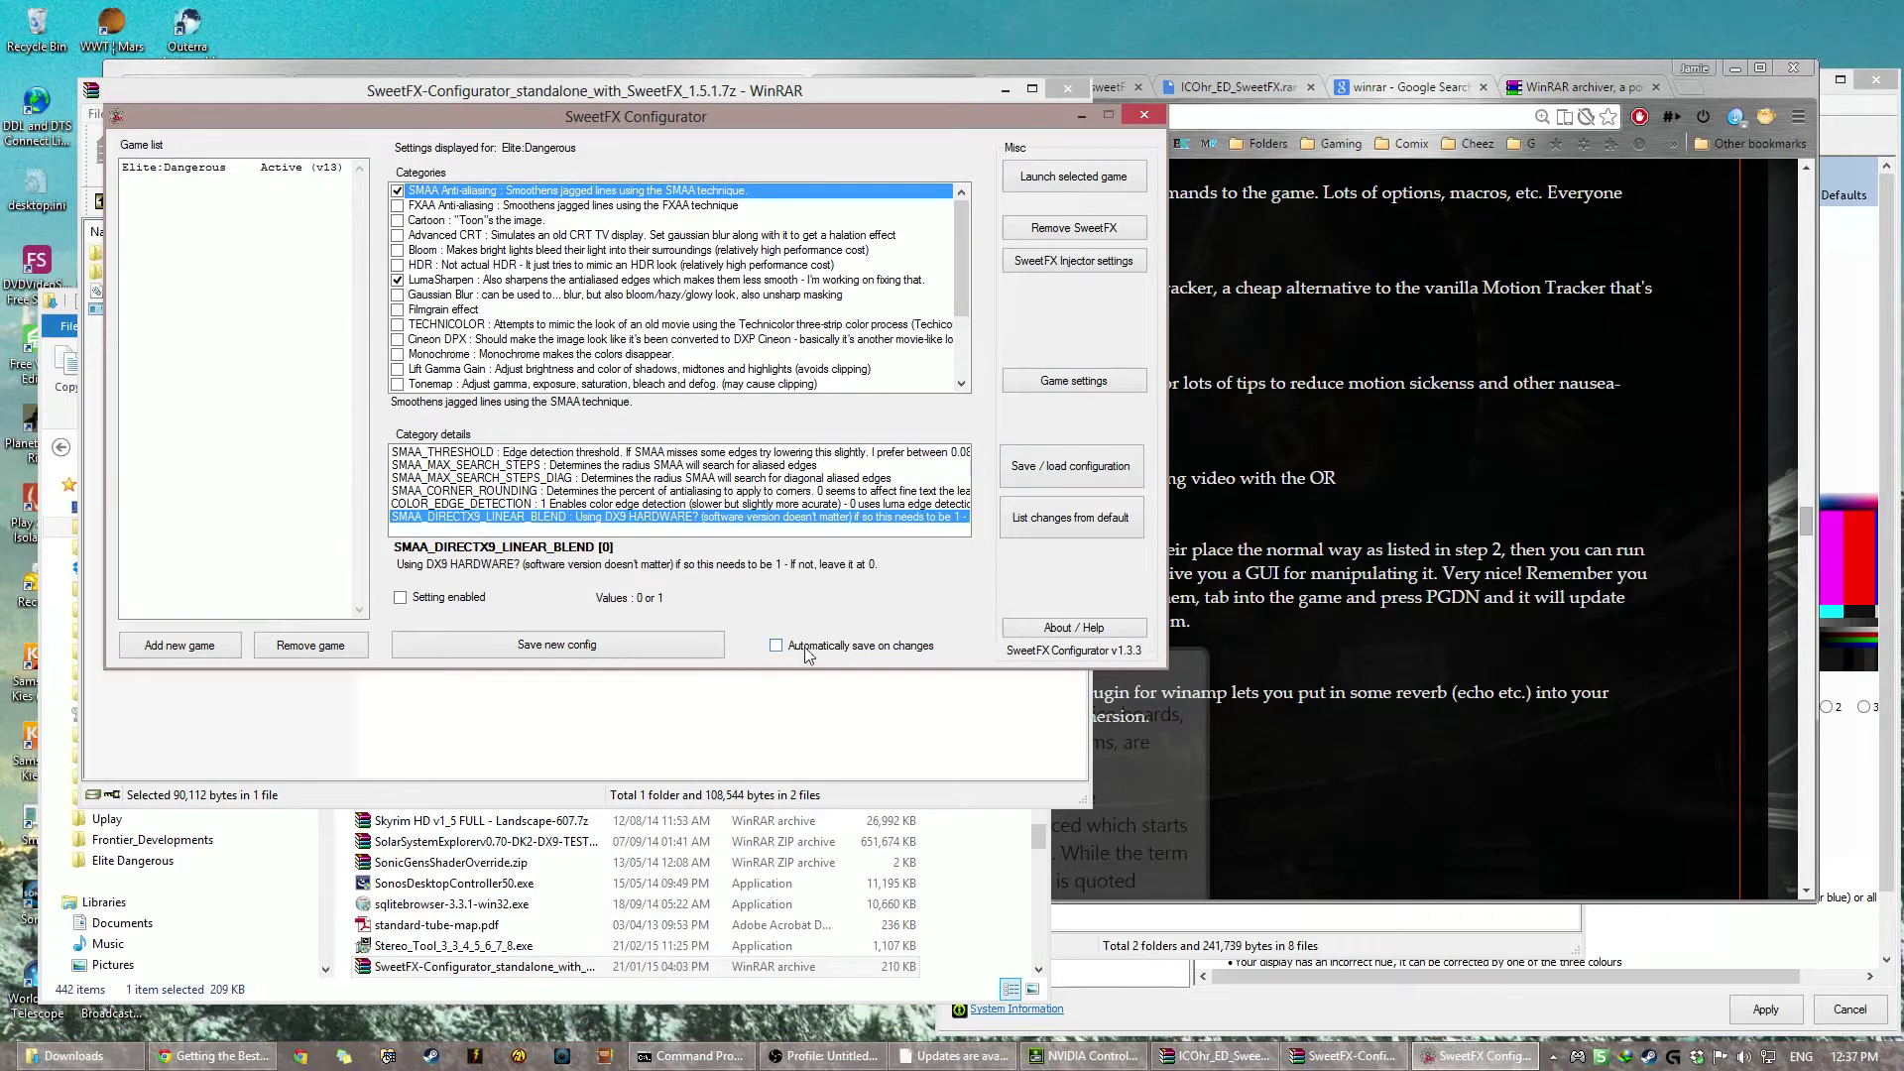
{"action": "left_click", "coordinate": [878, 646]}
Step: Change the last digit of LumaSharpen's sharp_strength to 1, then minimize the configurator
{"action": "left_click", "coordinate": [424, 281]}
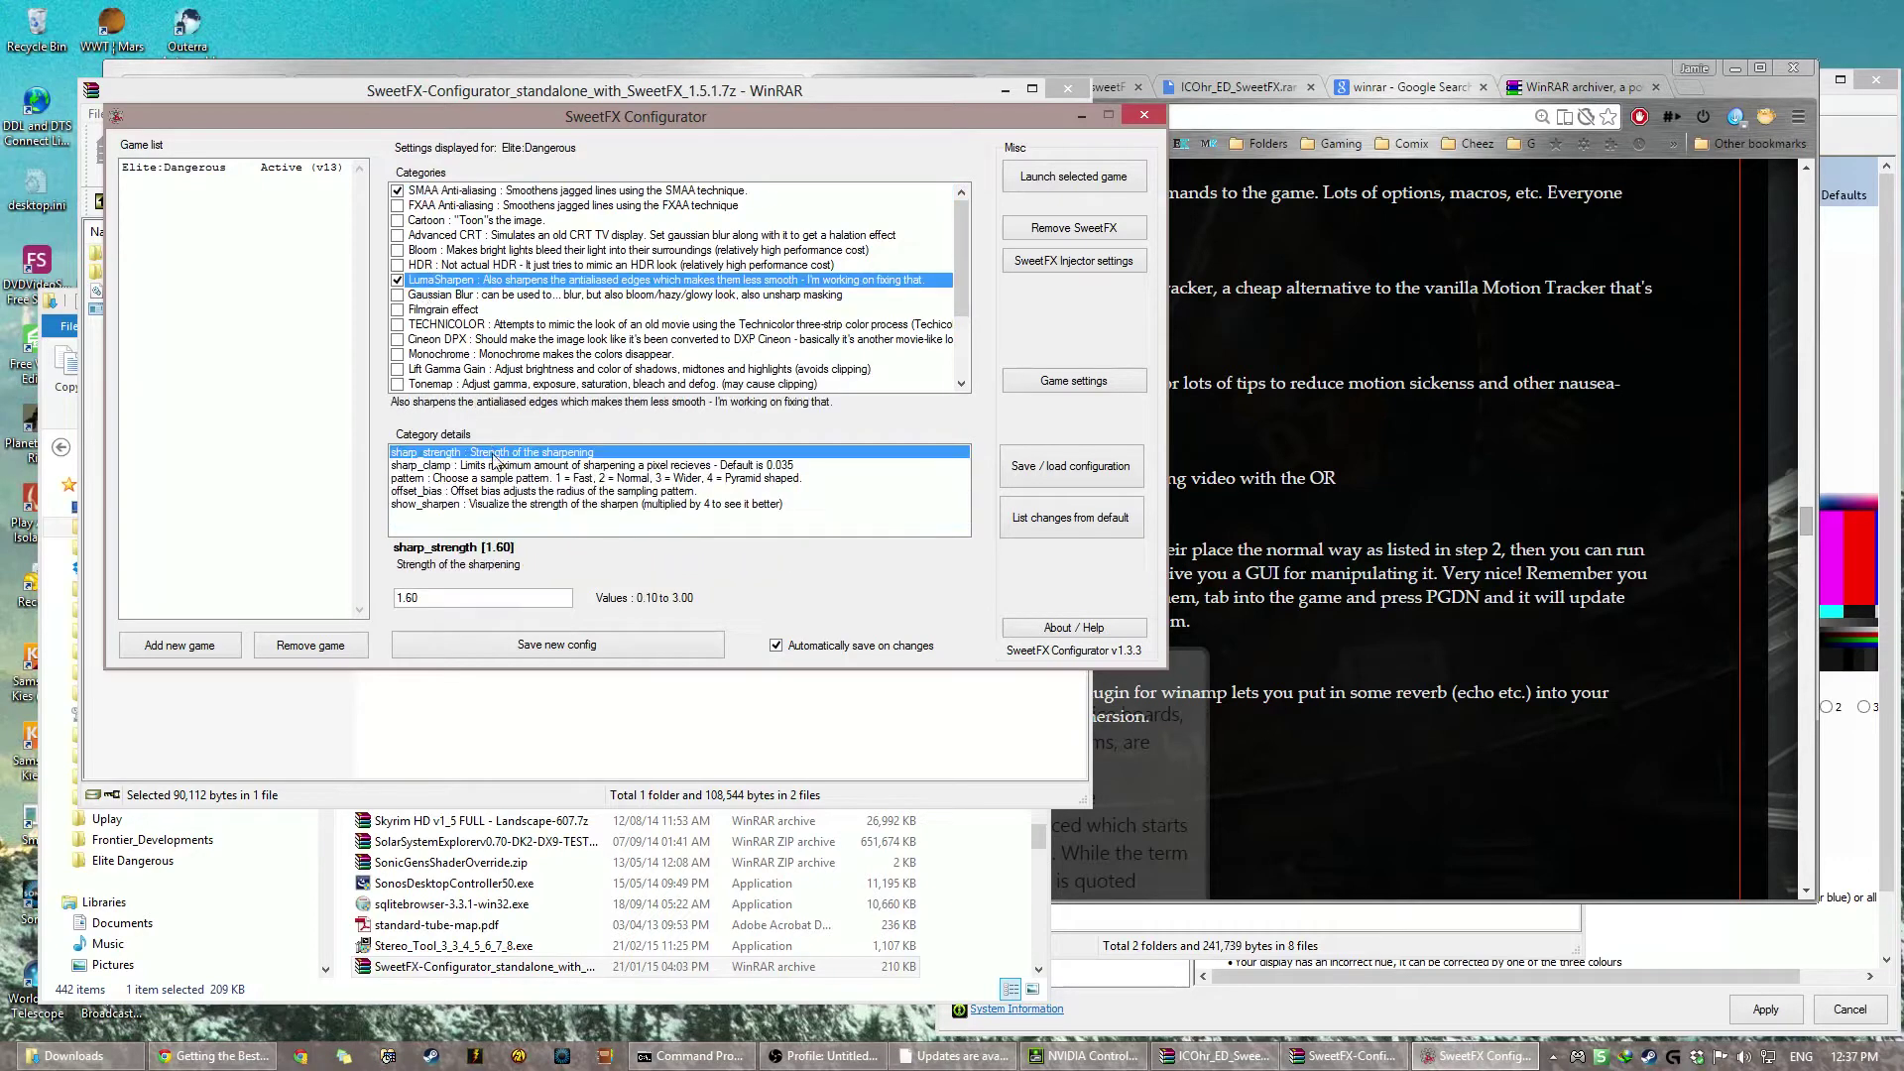
{"action": "left_click_drag", "start_coordinate": [413, 600], "coordinate": [427, 601]}
{"action": "type", "text": "1"}
{"action": "left_click", "coordinate": [1080, 114]}
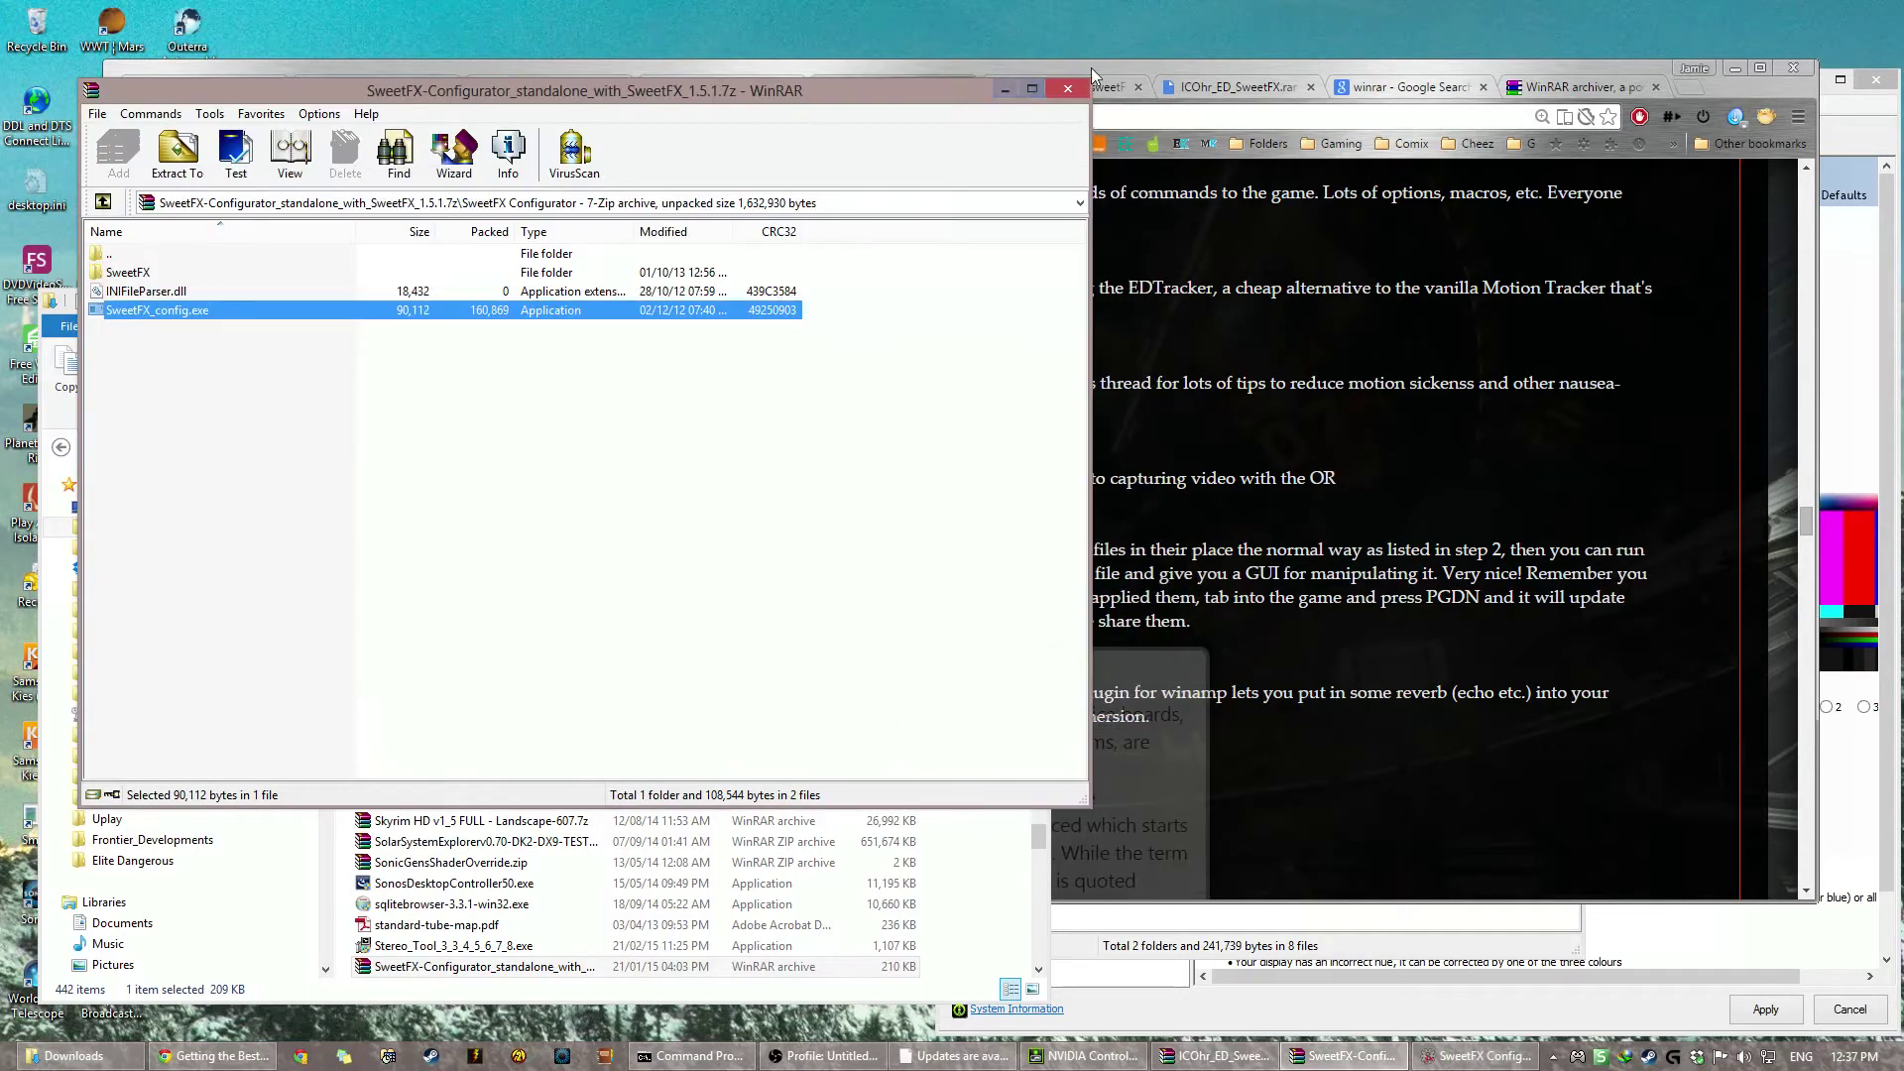
Step: Close the archive and open Manage 3D settings on the Global Settings tab
{"action": "left_click", "coordinate": [1067, 88]}
{"action": "left_click", "coordinate": [952, 87]}
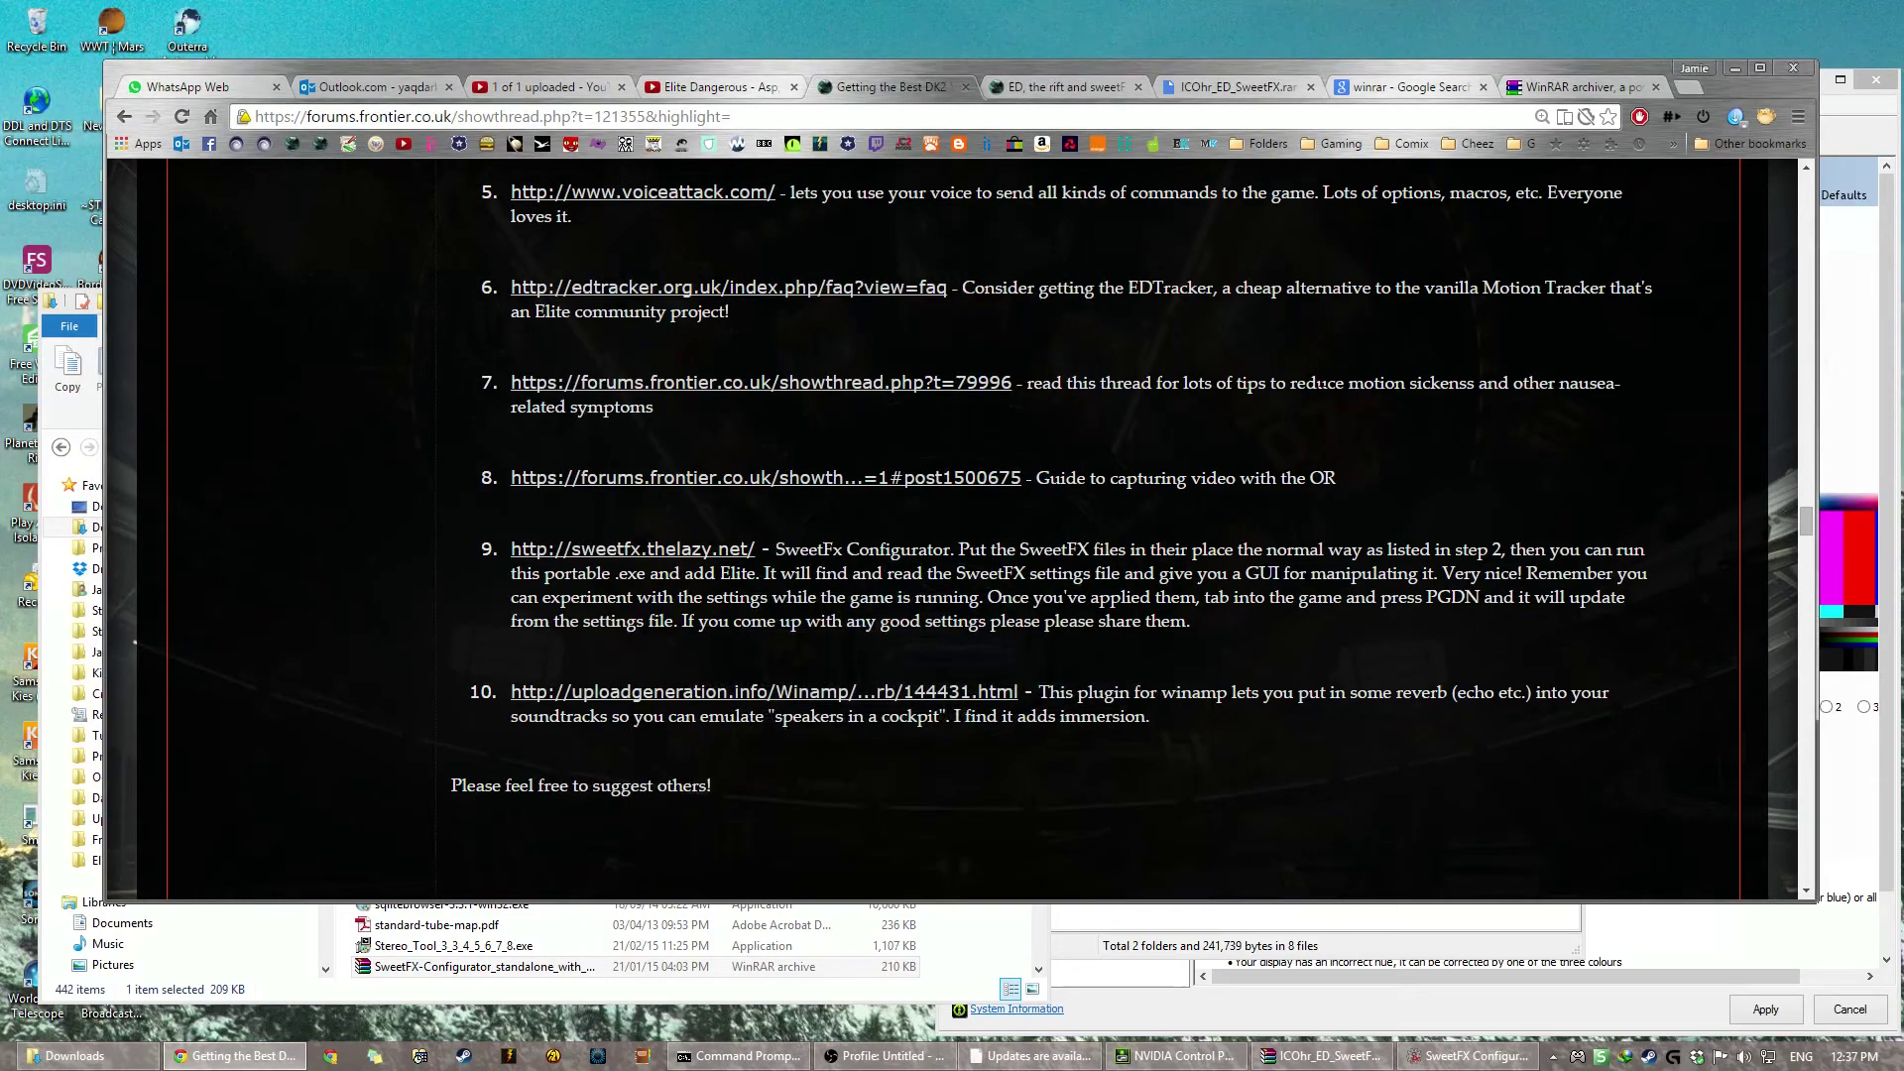
{"action": "left_click_drag", "start_coordinate": [1809, 535], "coordinate": [1852, 293]}
{"action": "scroll", "coordinate": [1588, 412], "scroll_direction": "down", "scroll_amount": 6}
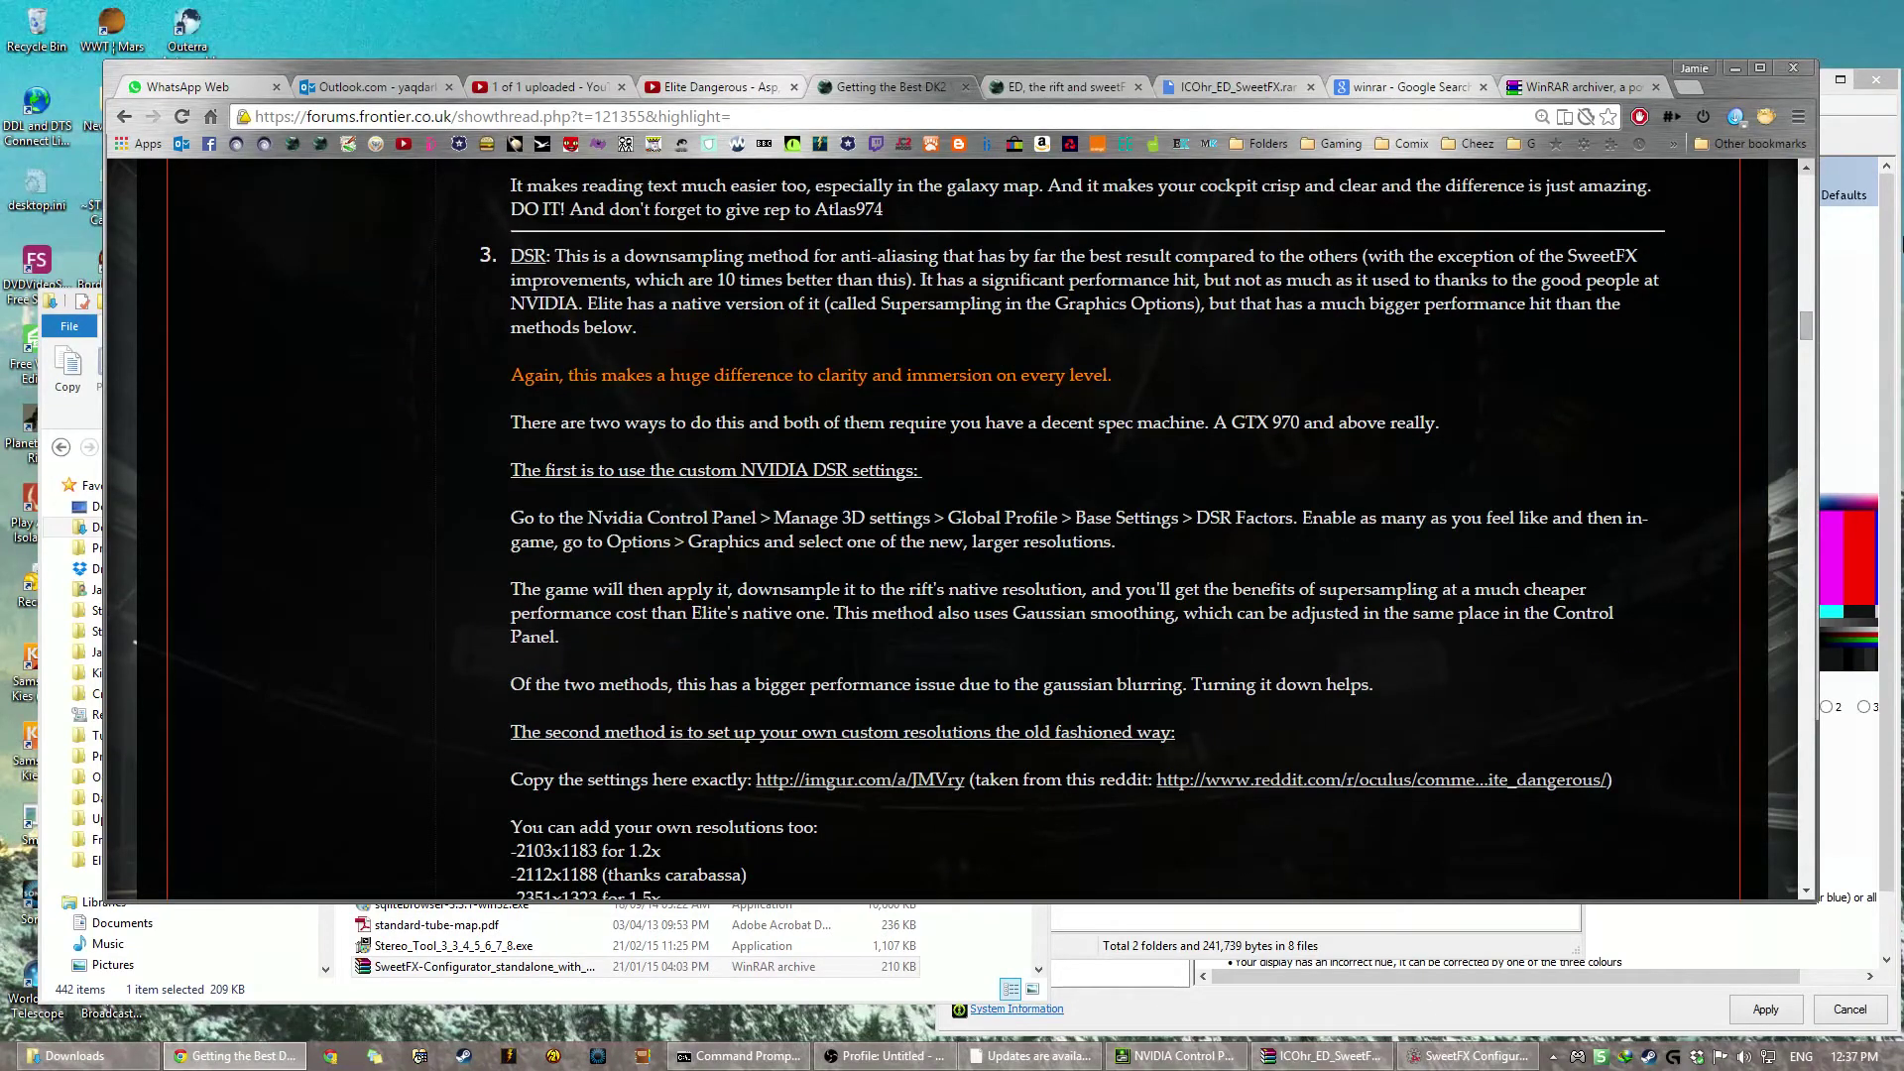
{"action": "left_click", "coordinate": [1894, 237]}
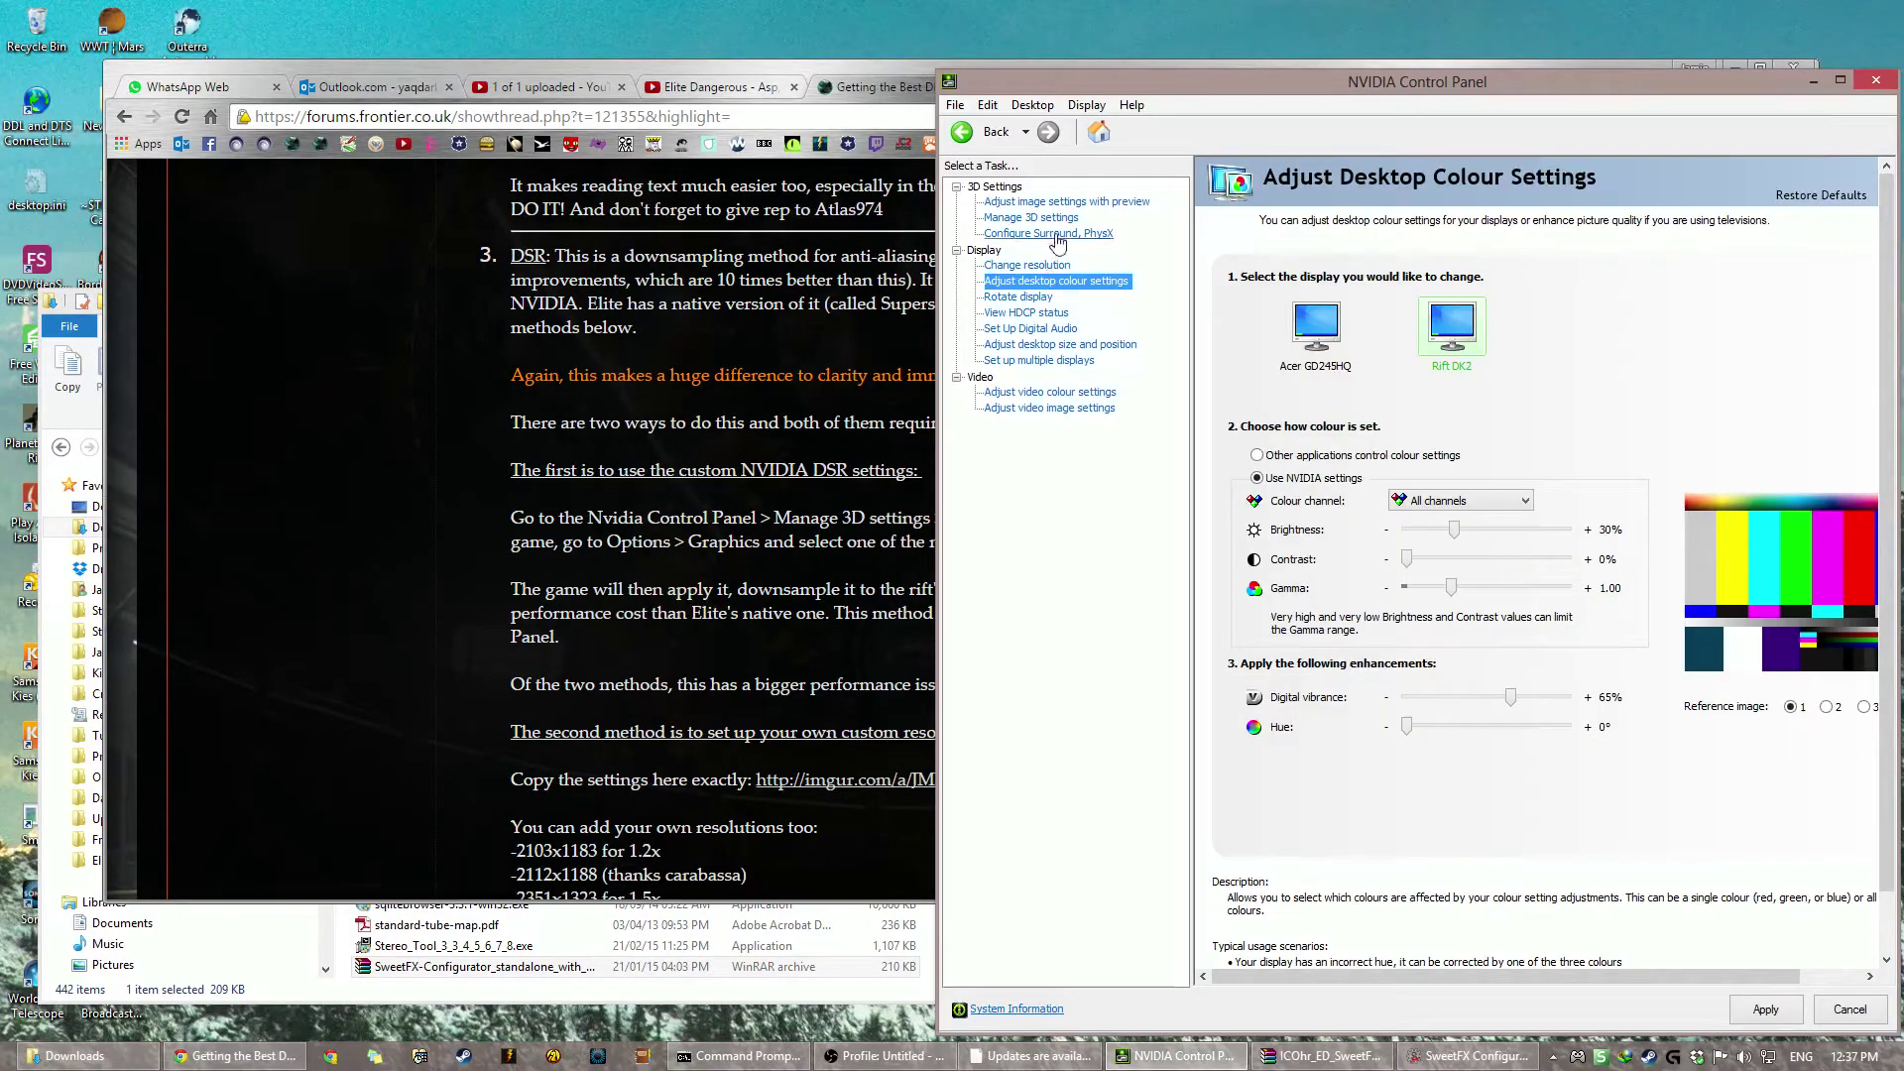
{"action": "left_click", "coordinate": [1031, 218]}
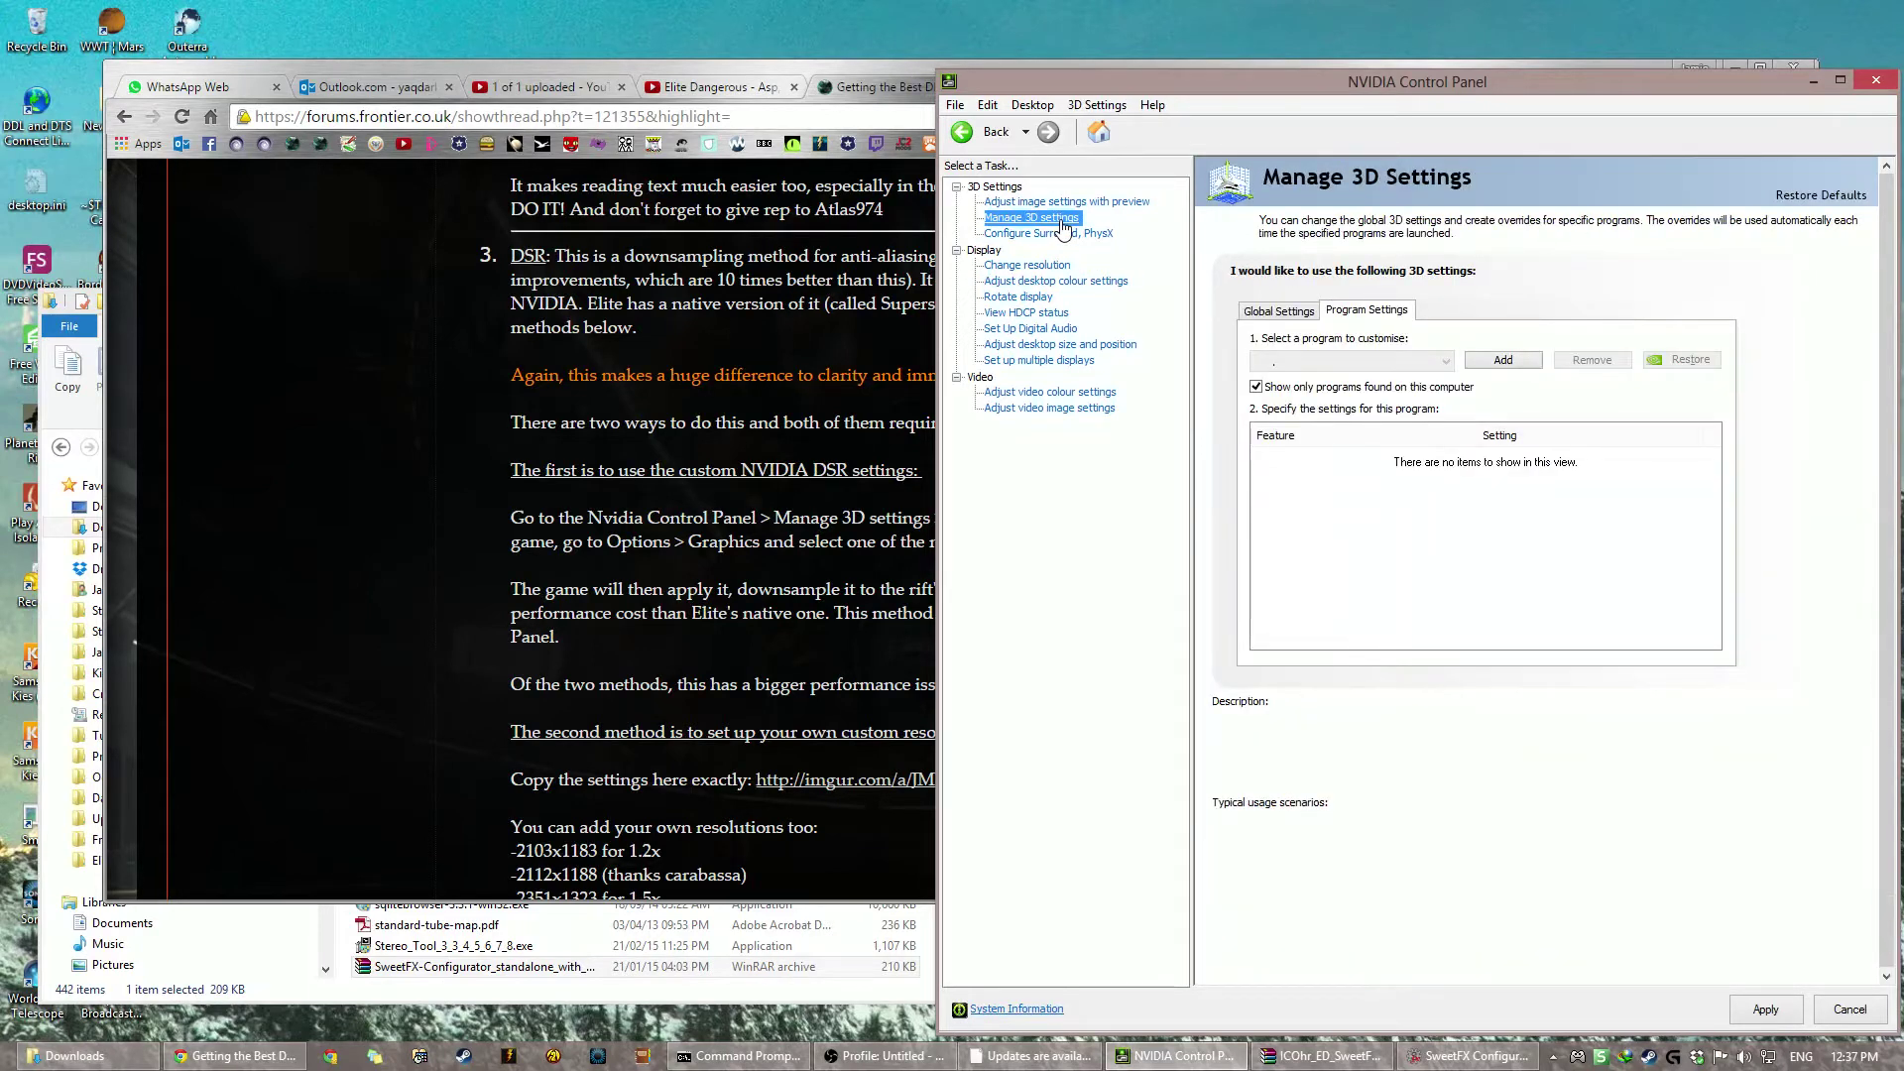
{"action": "left_click", "coordinate": [1307, 314]}
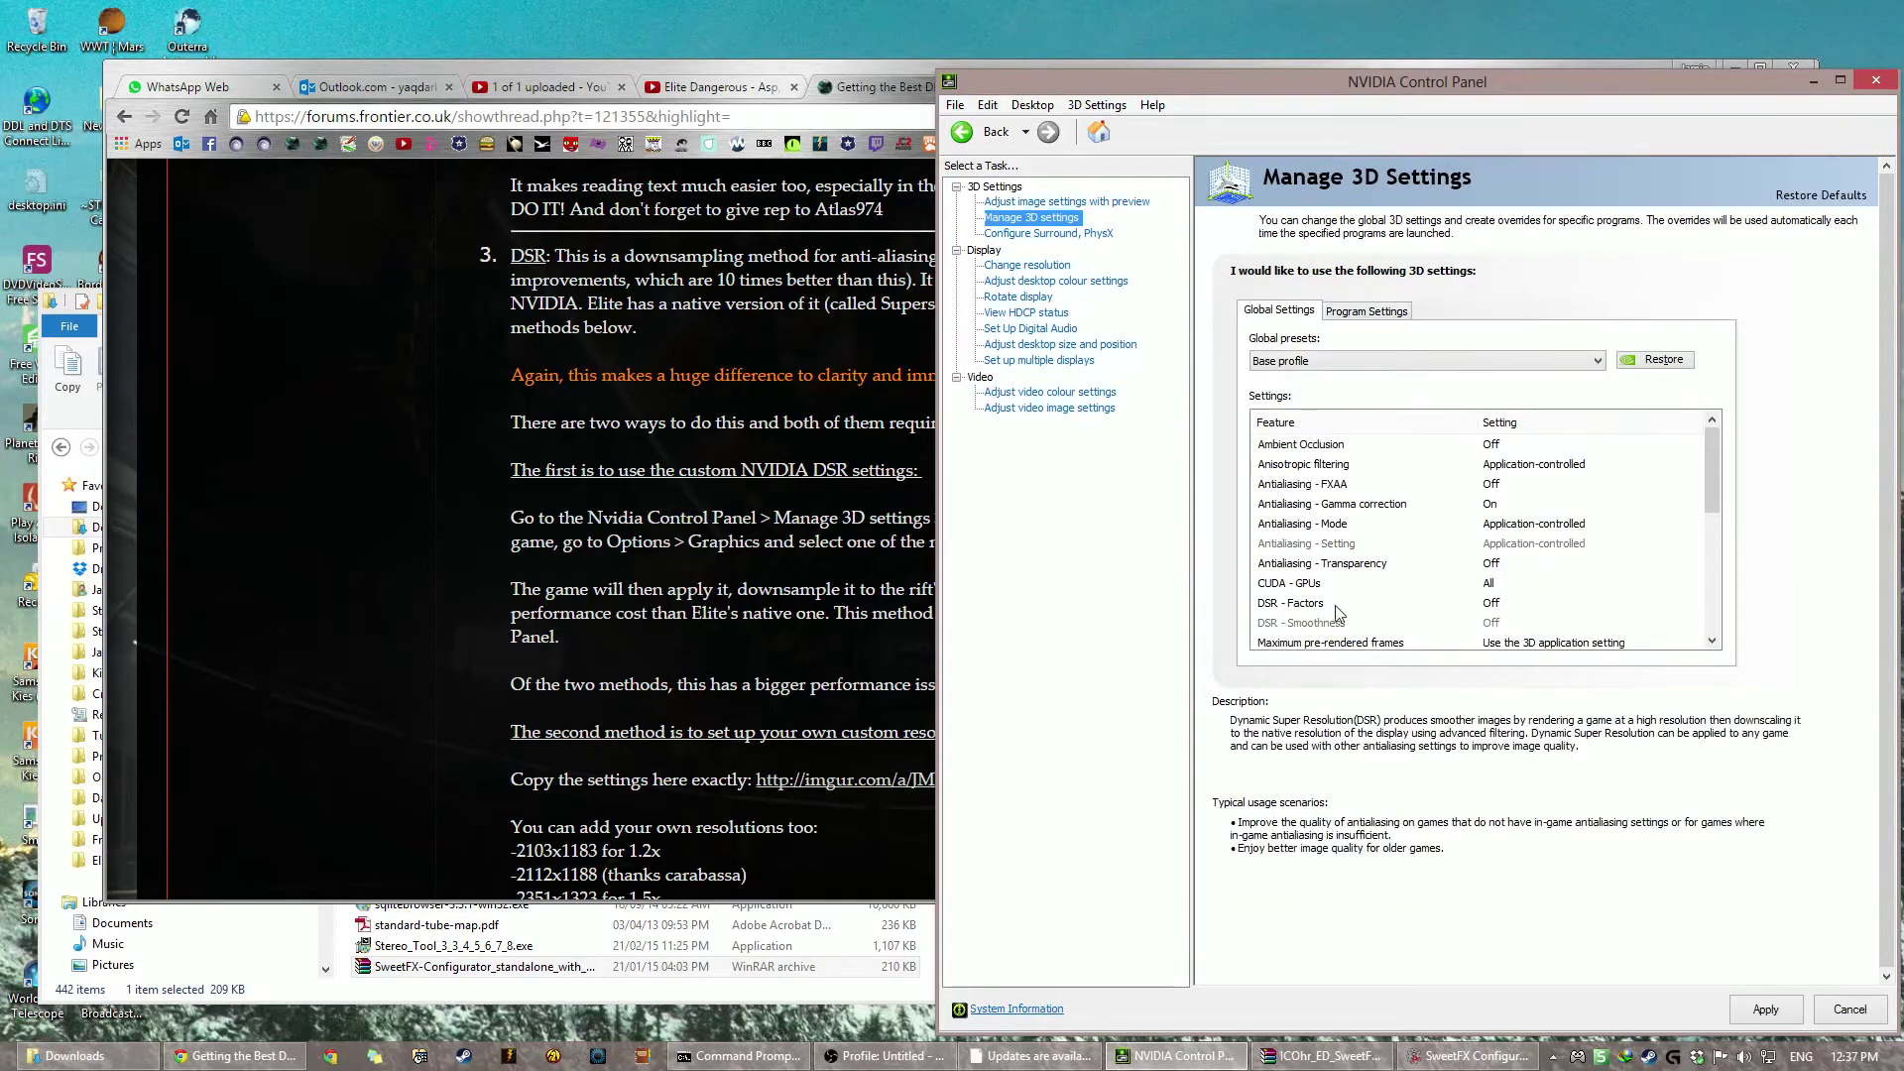
Step: Enable DSR factors 1.20x, 1.50x, 1.78x and 2.00x, leaving DSR smoothness at 33%
{"action": "left_click", "coordinate": [1403, 605]}
{"action": "left_click", "coordinate": [1515, 605]}
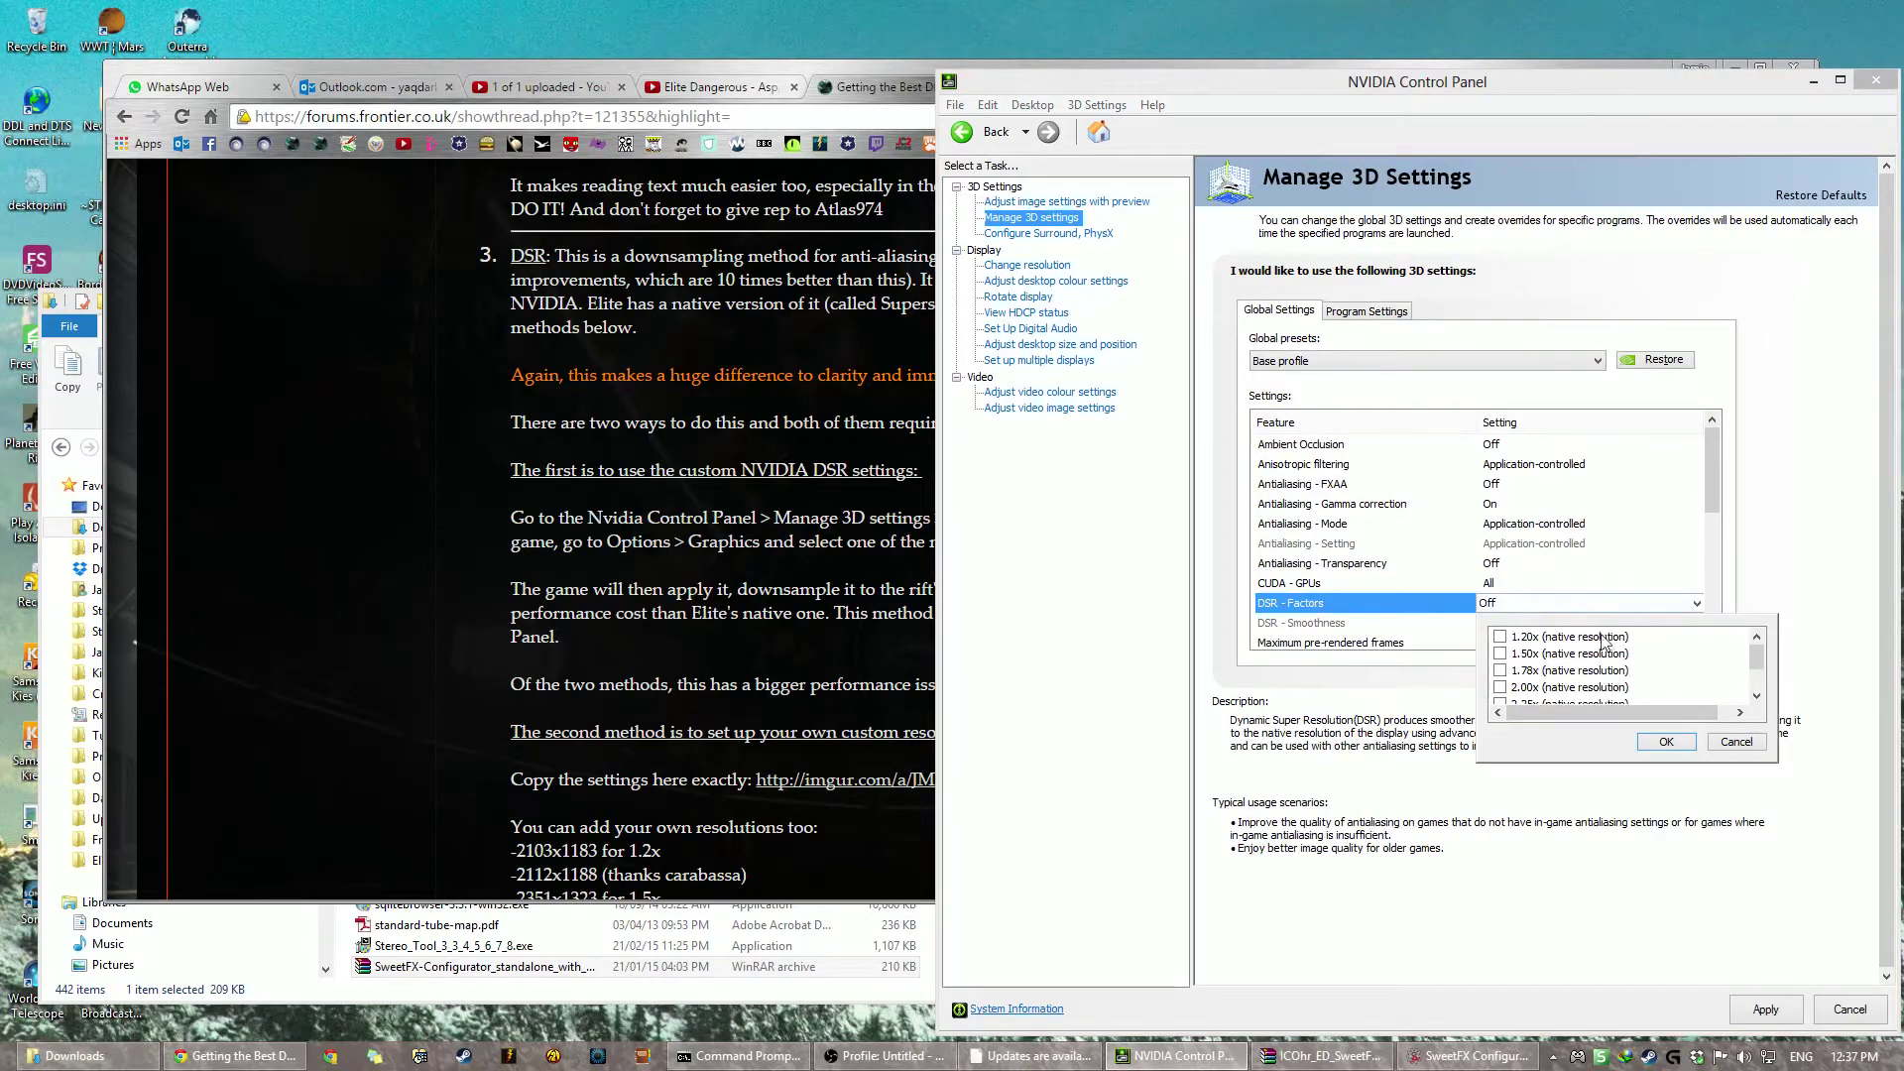
{"action": "left_click", "coordinate": [1500, 636]}
{"action": "left_click", "coordinate": [1500, 653]}
{"action": "left_click", "coordinate": [1500, 670]}
{"action": "left_click", "coordinate": [1501, 687]}
{"action": "left_click", "coordinate": [1665, 743]}
{"action": "left_click", "coordinate": [1537, 625]}
{"action": "left_click", "coordinate": [1537, 624]}
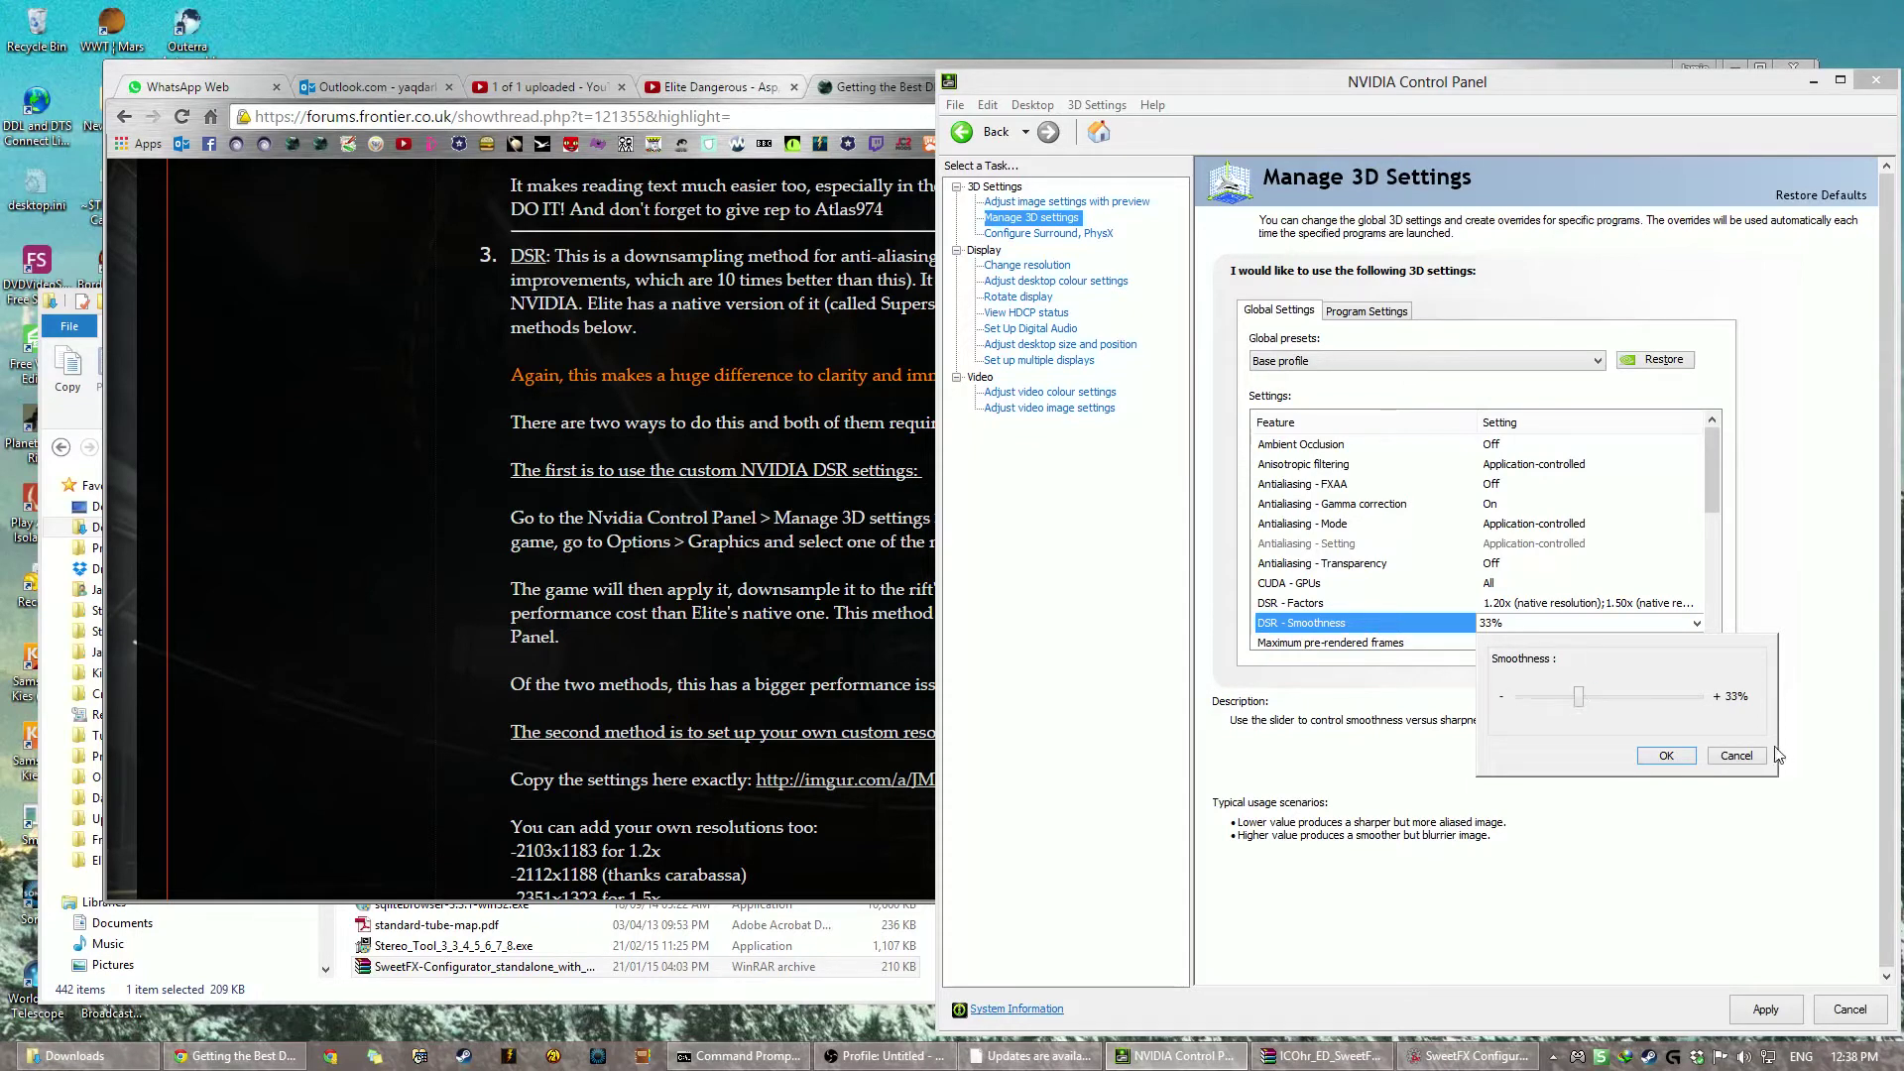
{"action": "left_click", "coordinate": [1686, 761]}
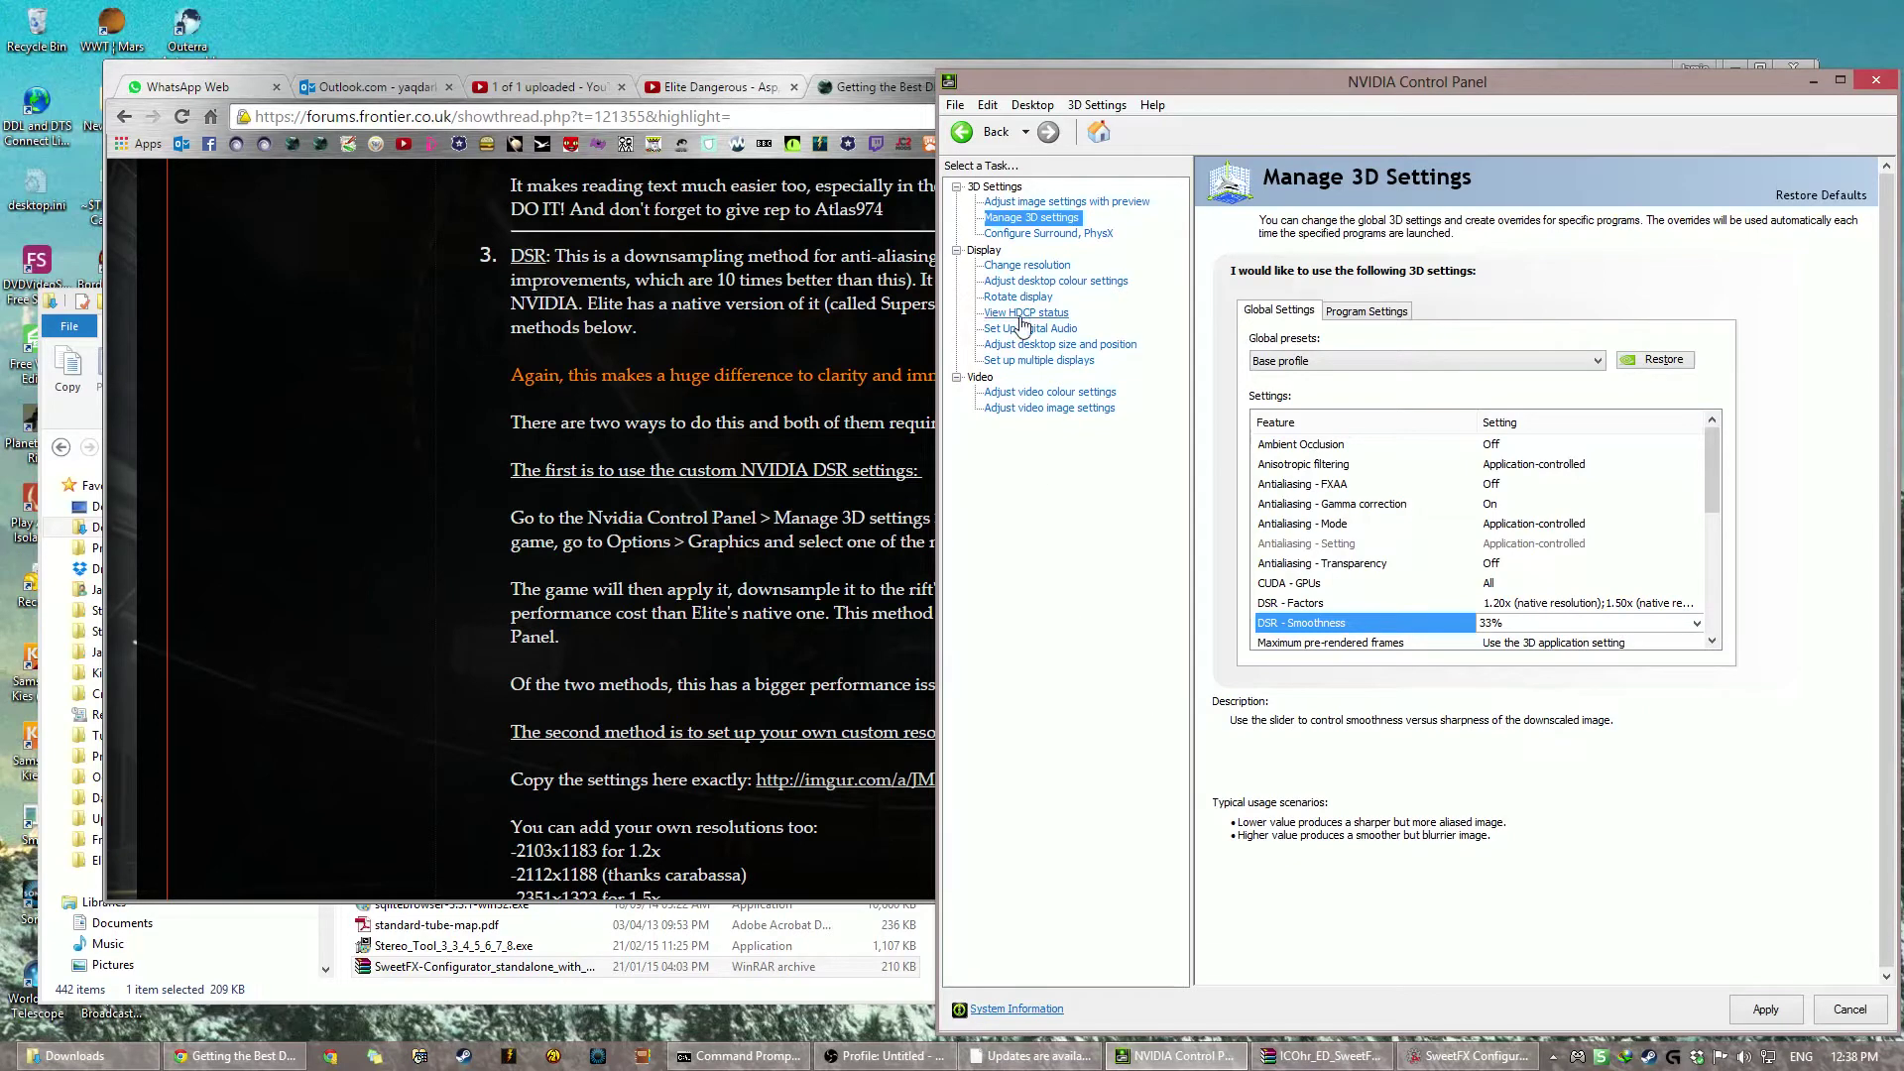
Step: Return to Manage 3D settings and apply the new DSR factor settings
{"action": "left_click", "coordinate": [1044, 283]}
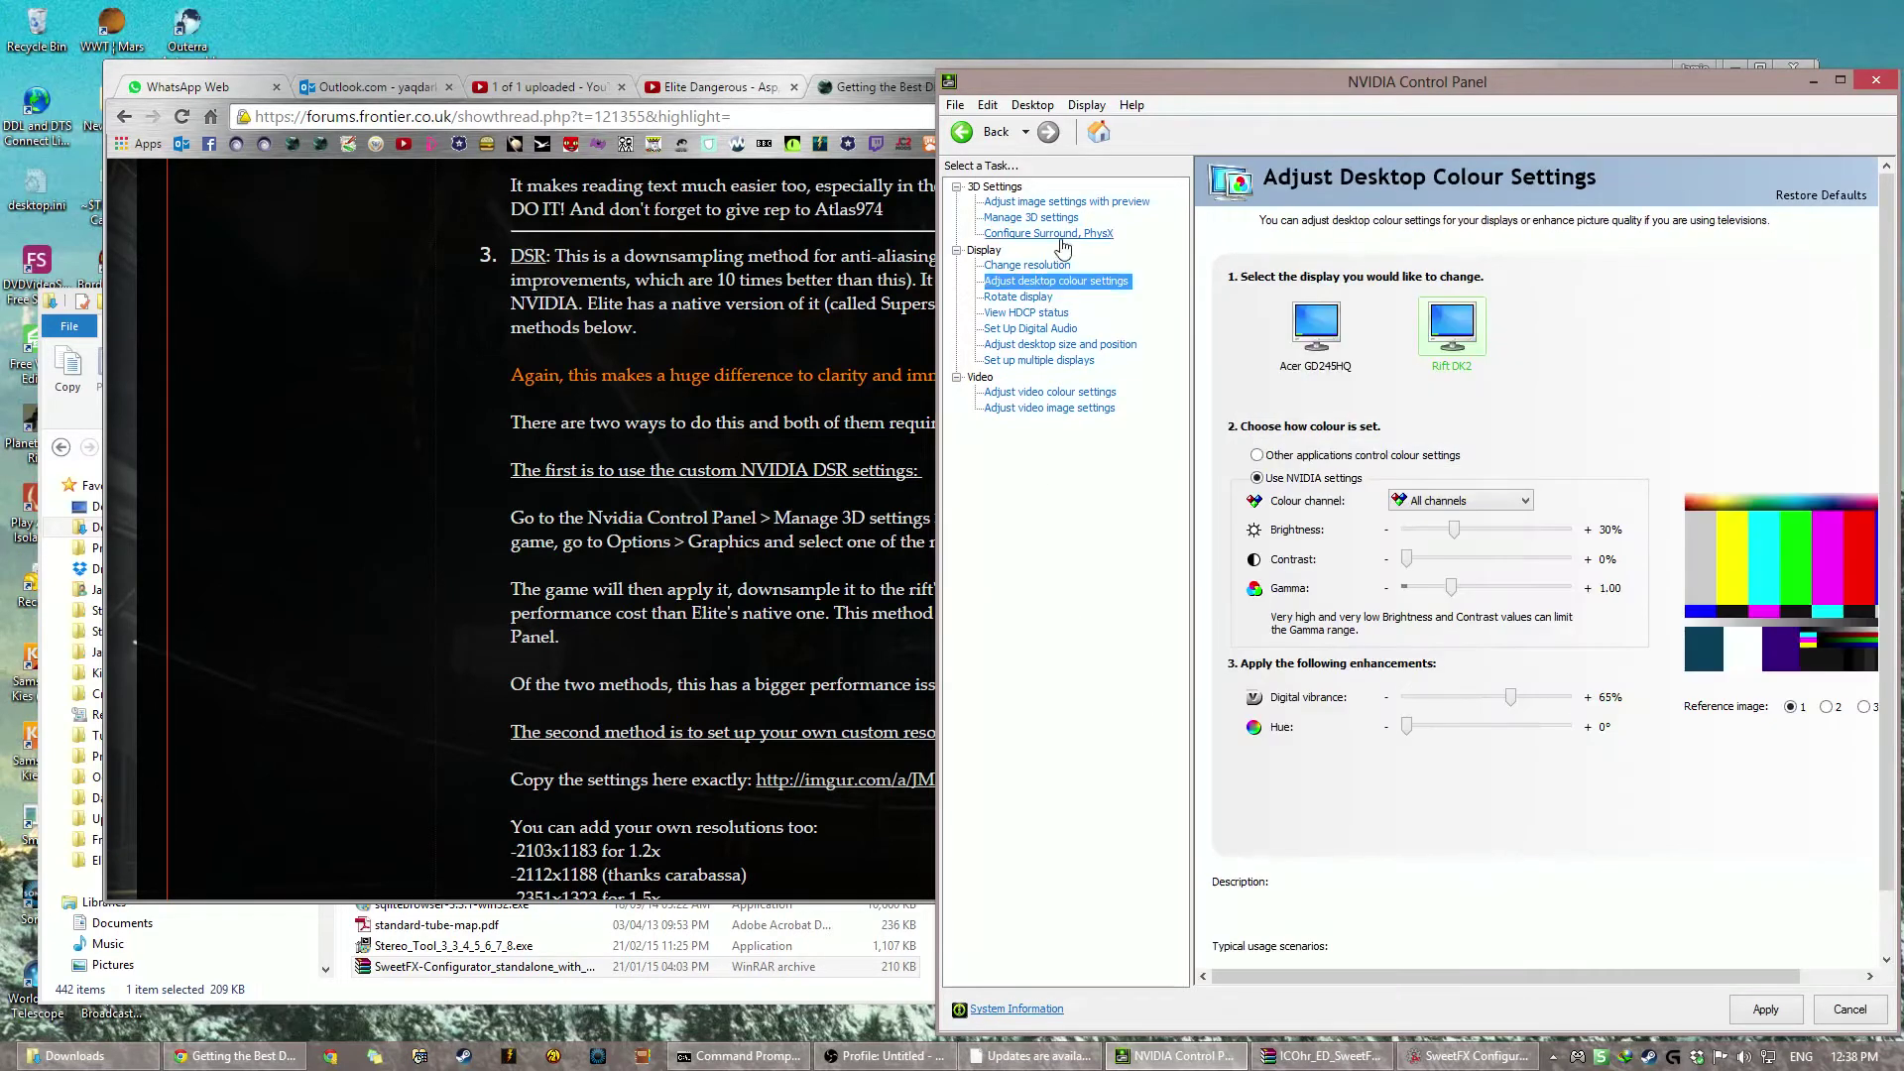
{"action": "left_click", "coordinate": [1059, 265]}
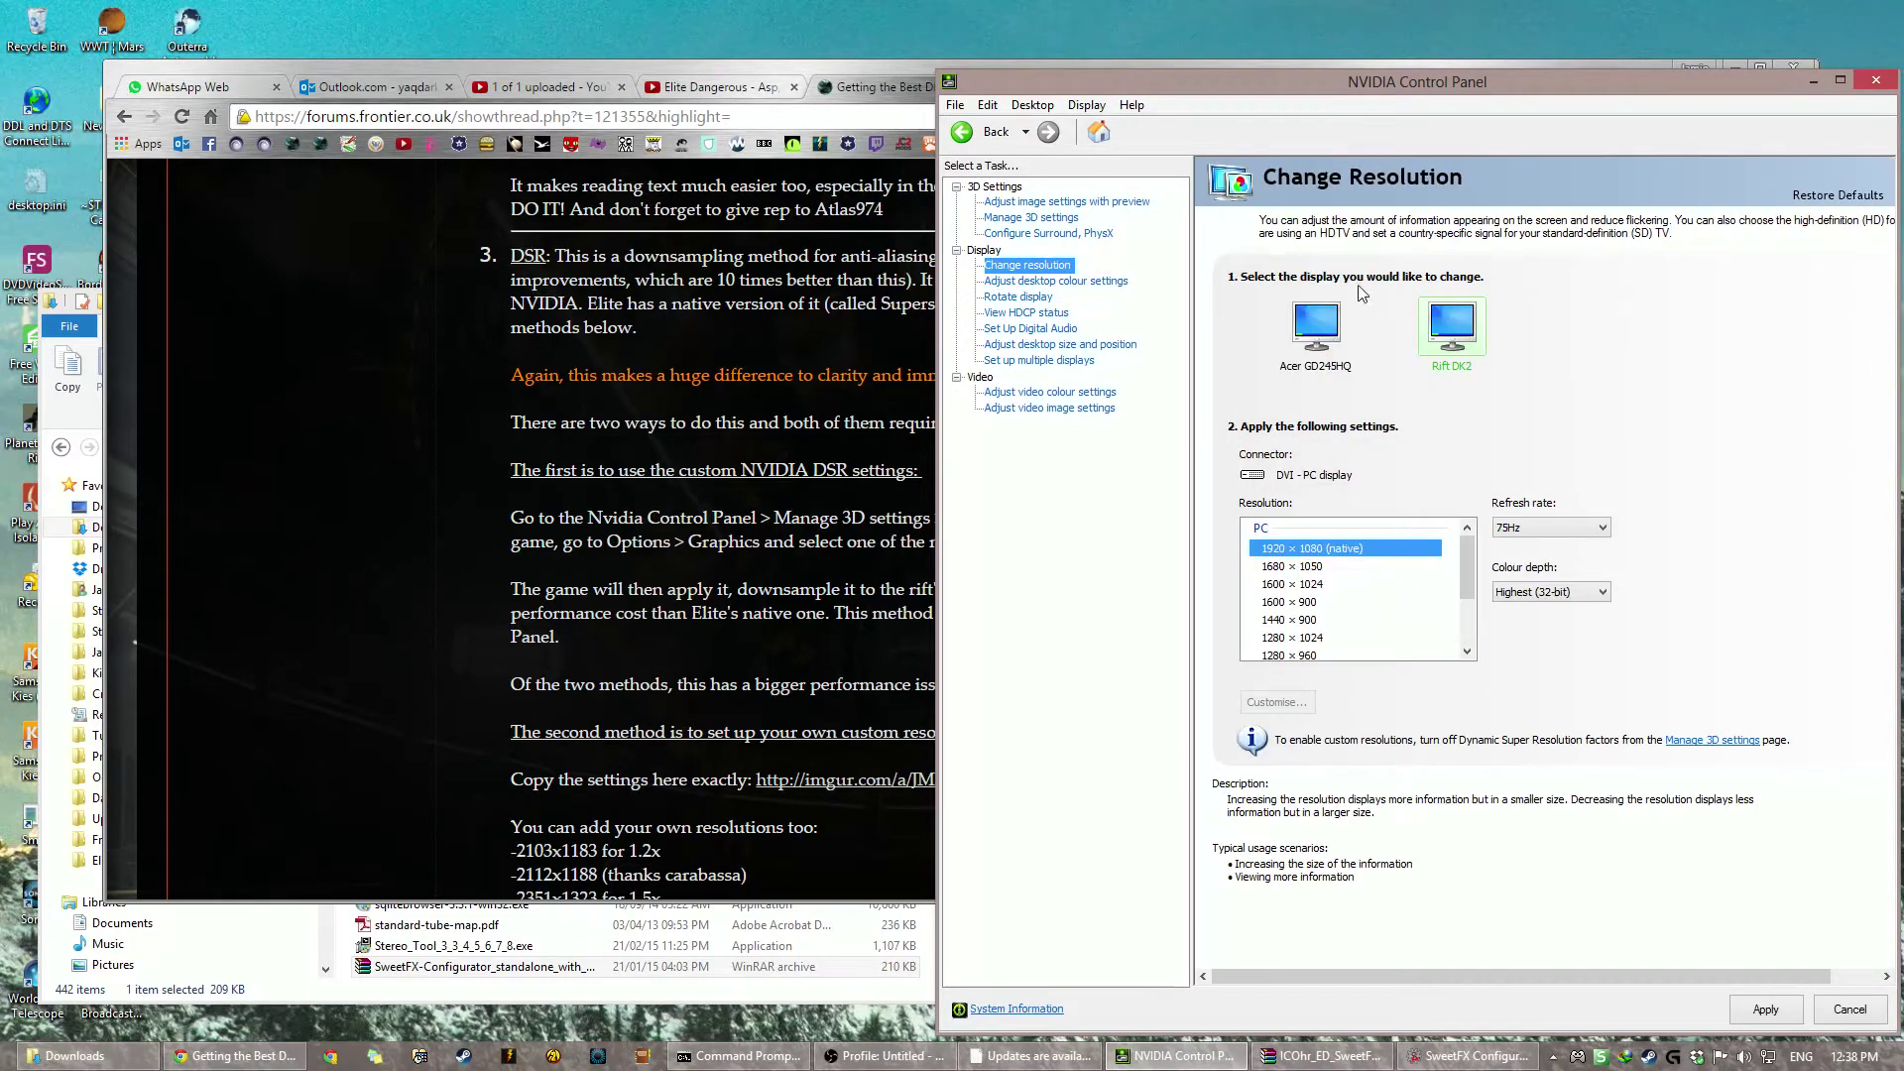
{"action": "left_click", "coordinate": [1031, 217]}
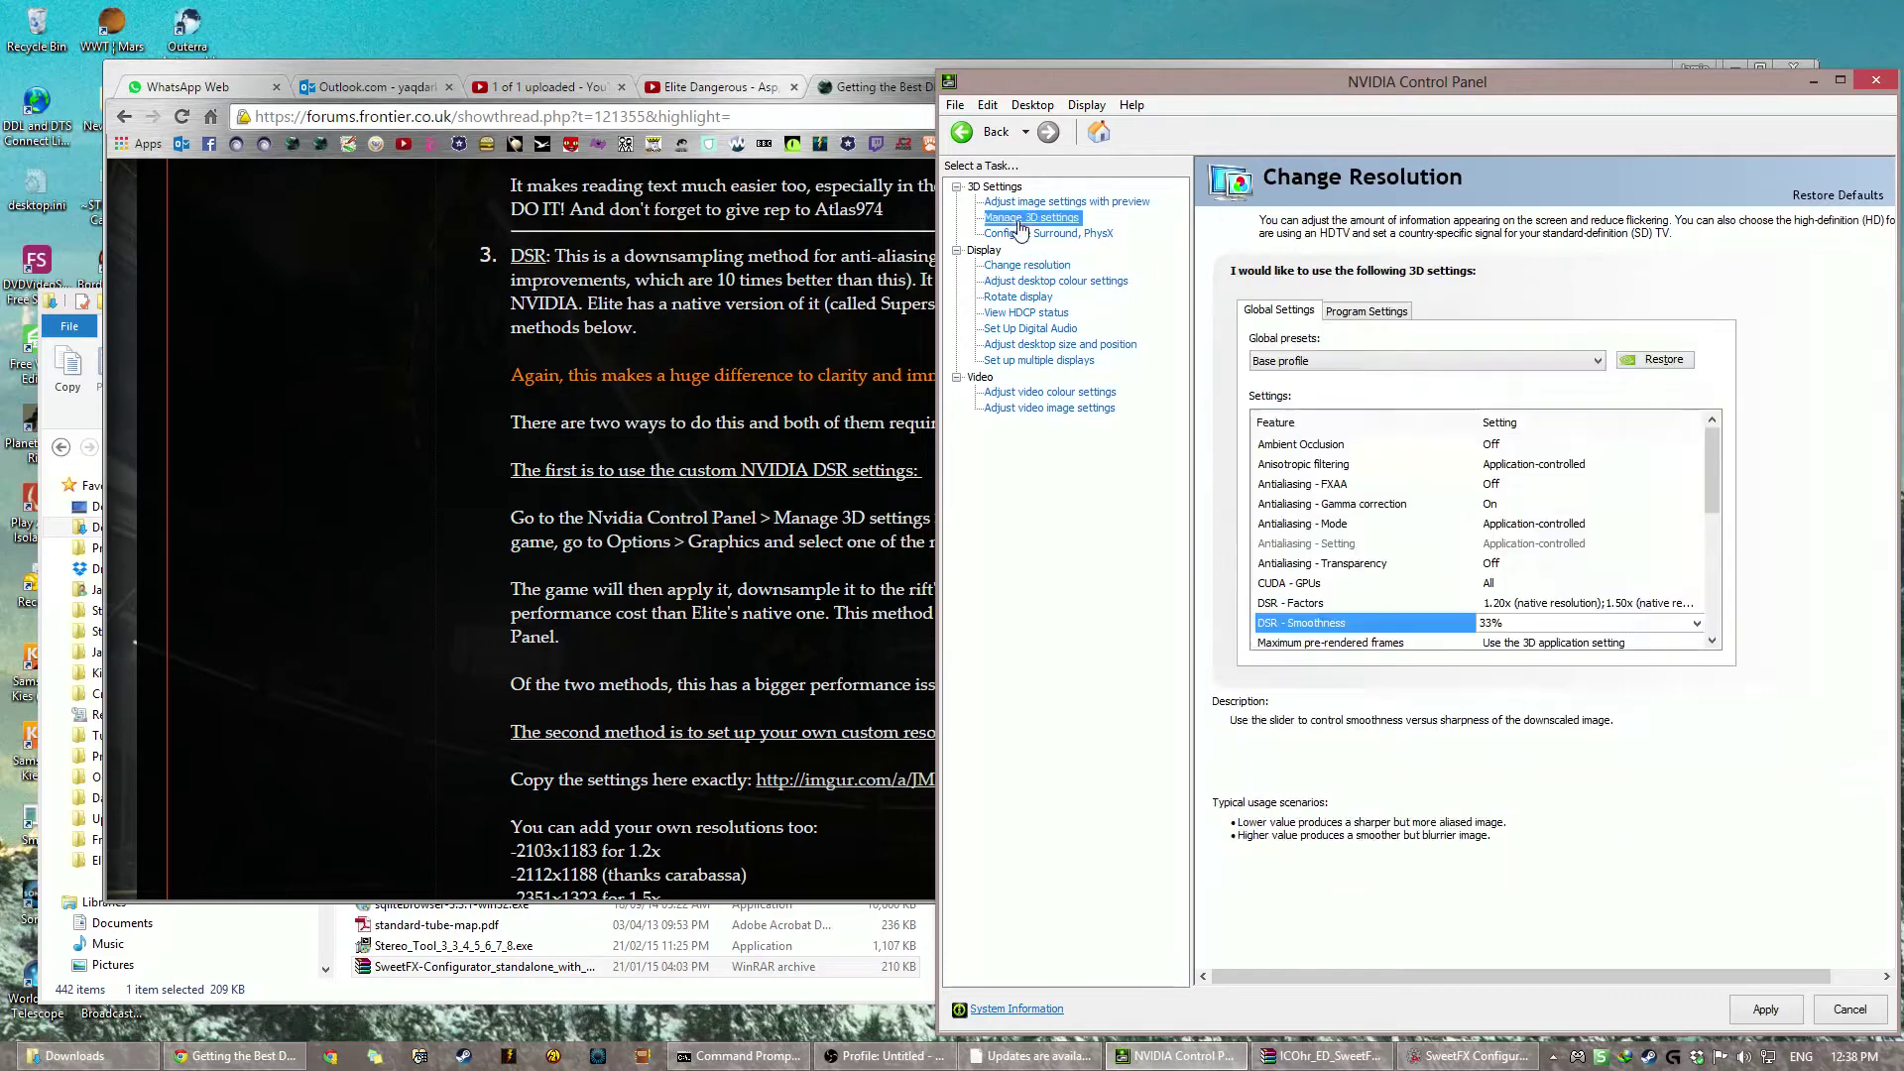
{"action": "left_click", "coordinate": [1766, 1009]}
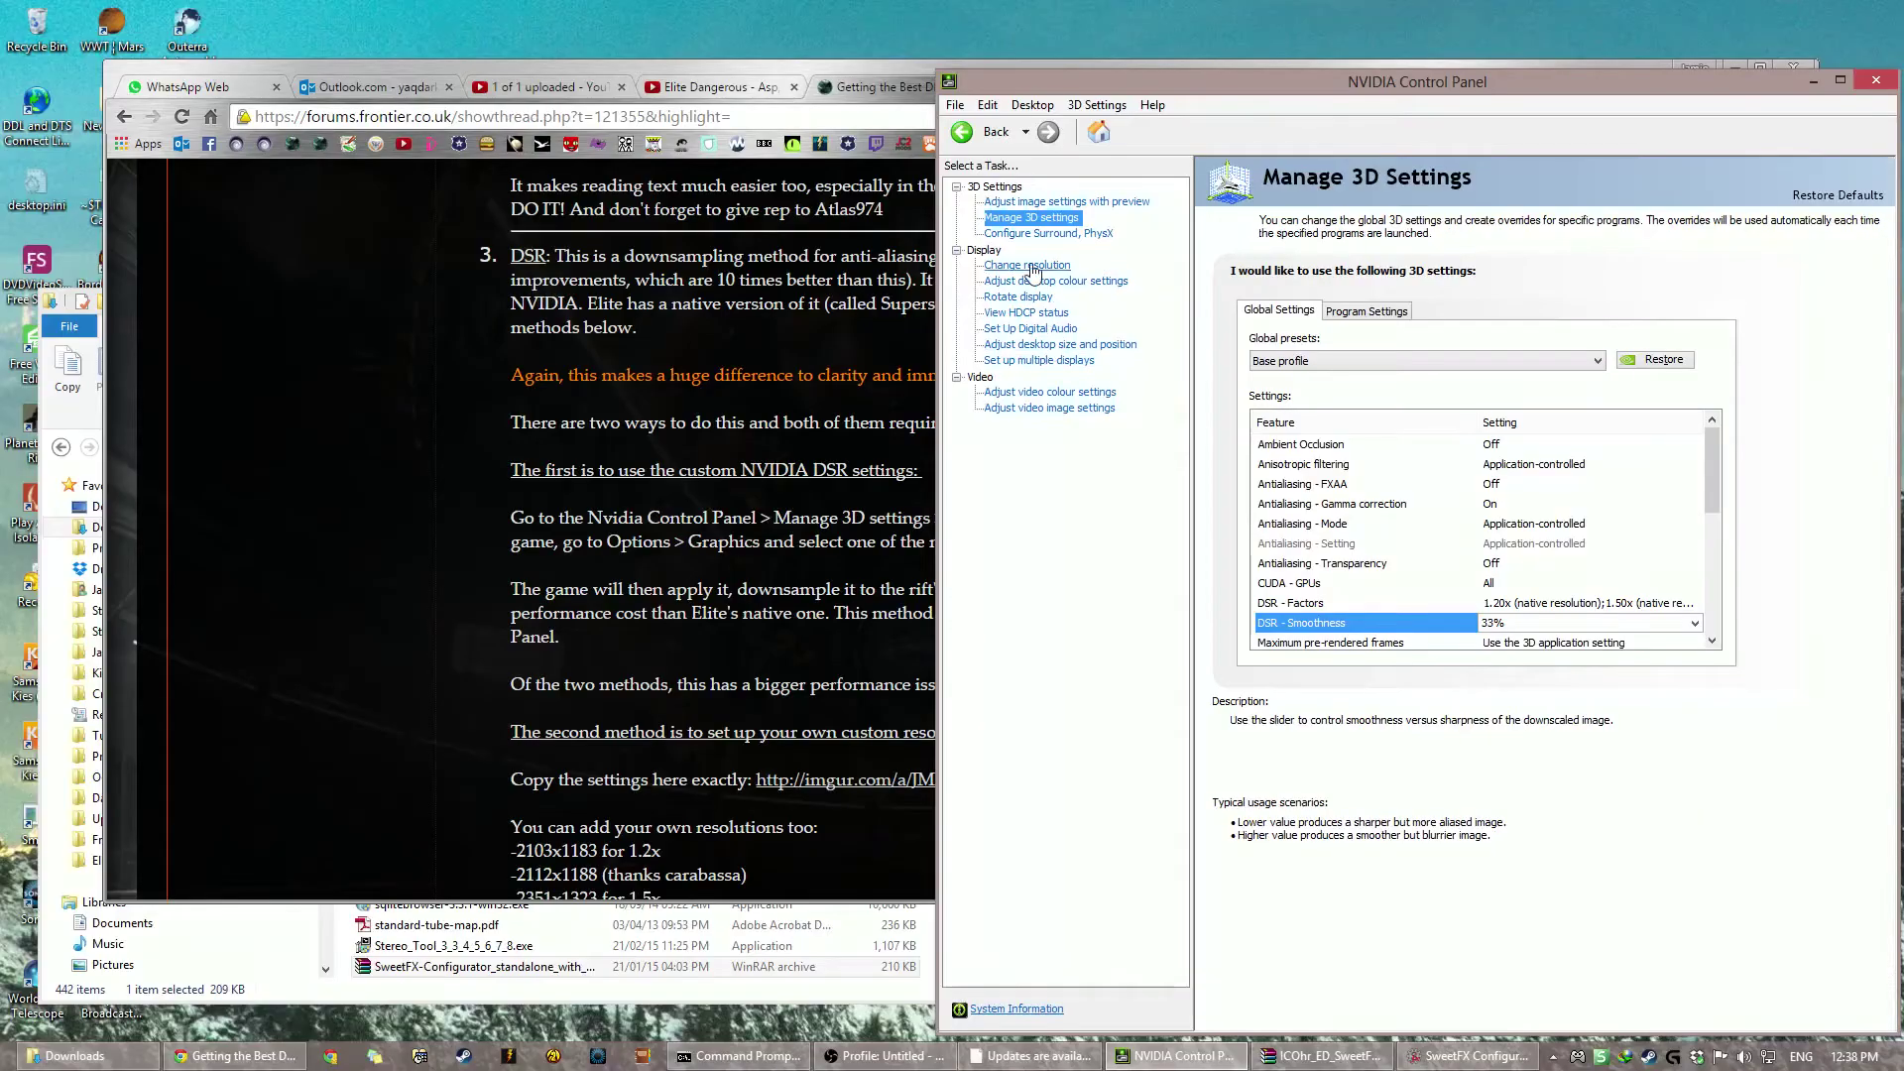
Step: On Change resolution, choose 2103 × 1183 as the Rift DK2's resolution
{"action": "left_click", "coordinate": [1032, 265]}
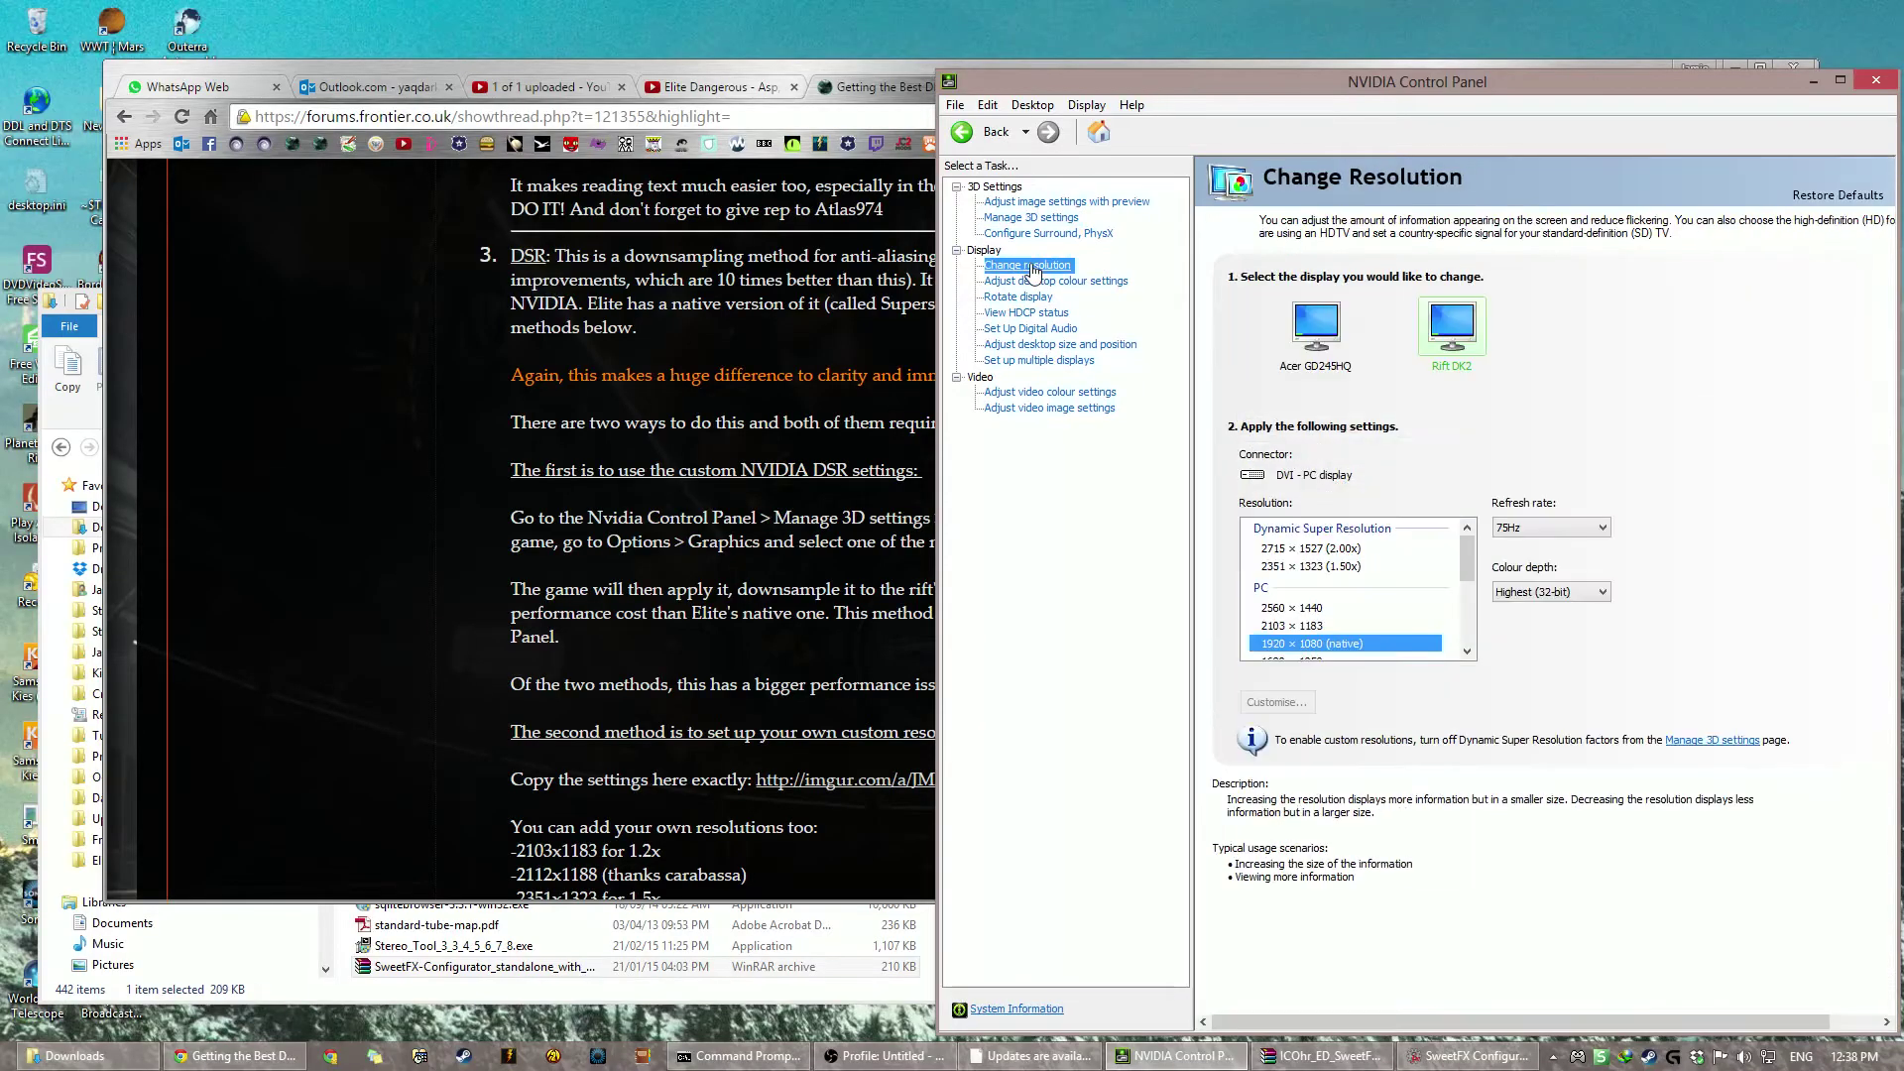
{"action": "left_click", "coordinate": [1336, 567]}
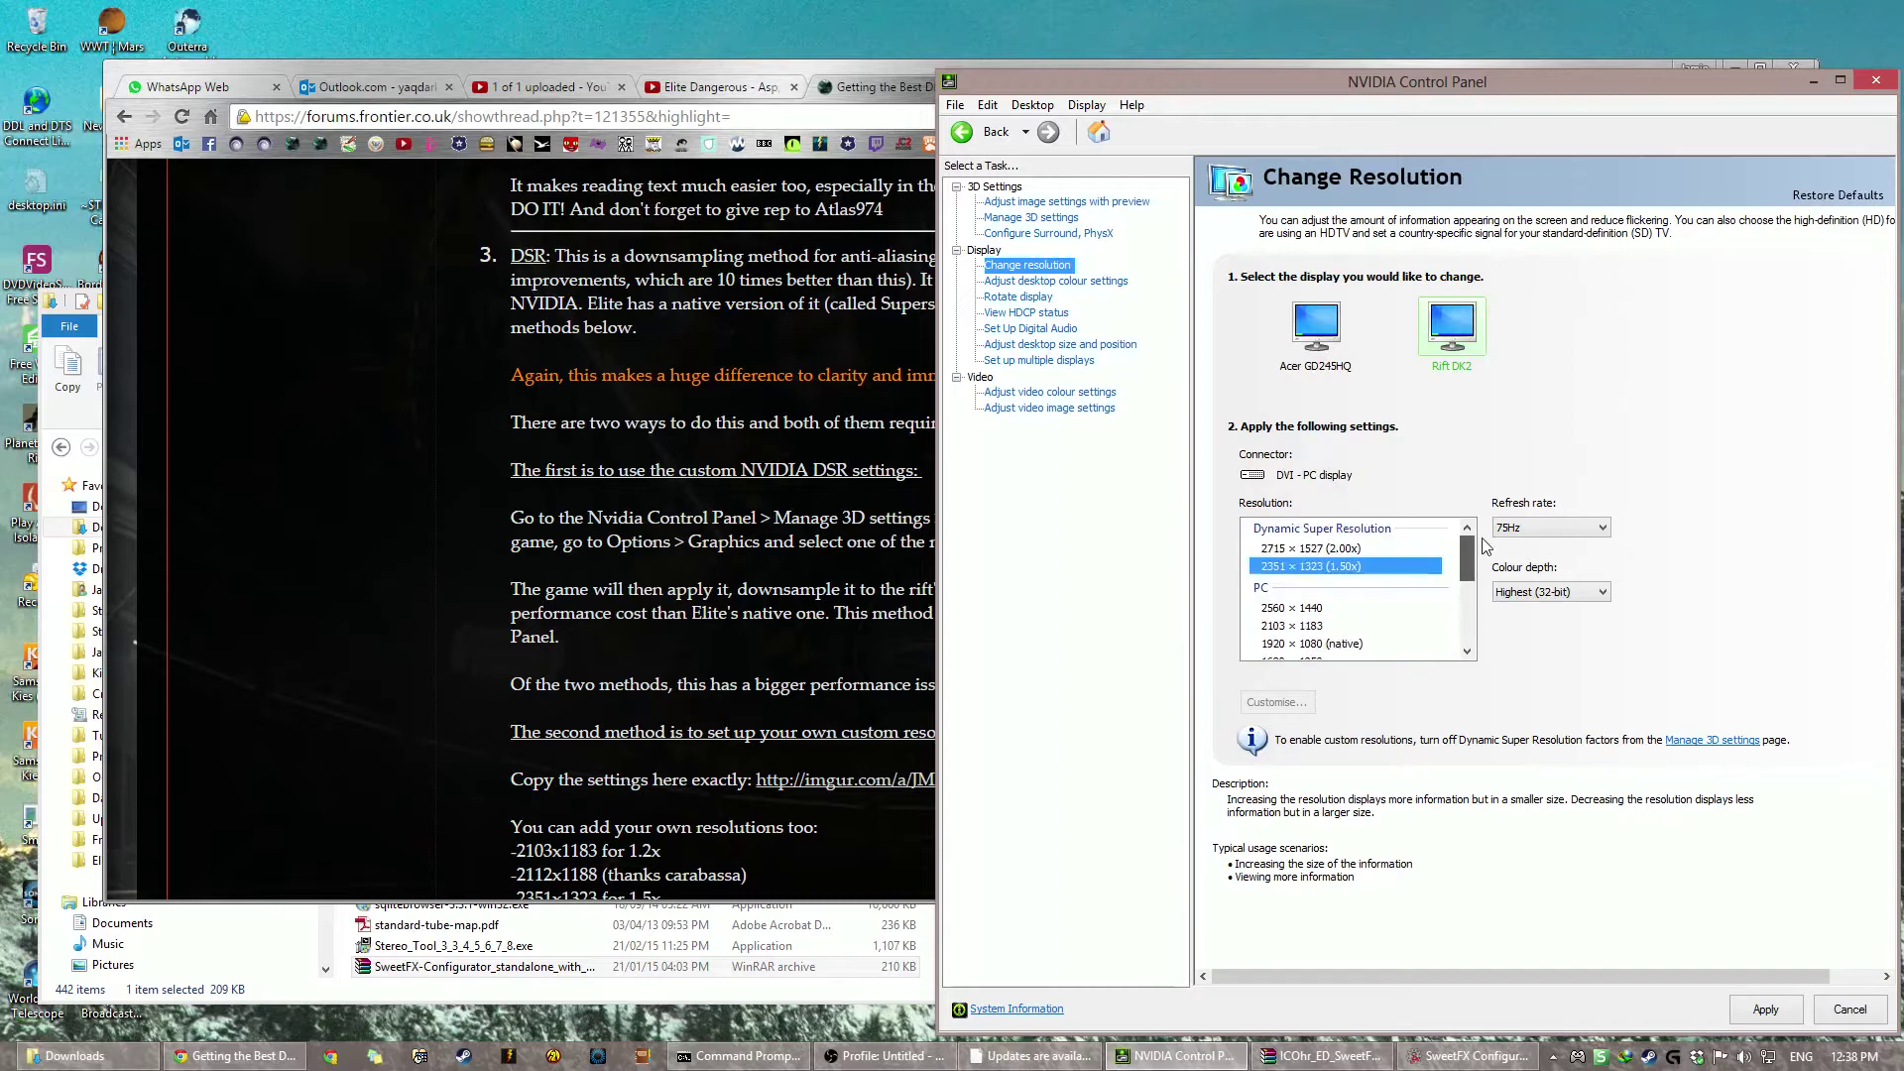
{"action": "scroll", "coordinate": [1377, 581], "scroll_direction": "down", "scroll_amount": 2}
{"action": "scroll", "coordinate": [1376, 581], "scroll_direction": "up", "scroll_amount": 3}
{"action": "left_click", "coordinate": [1323, 608]}
{"action": "left_click", "coordinate": [1325, 626]}
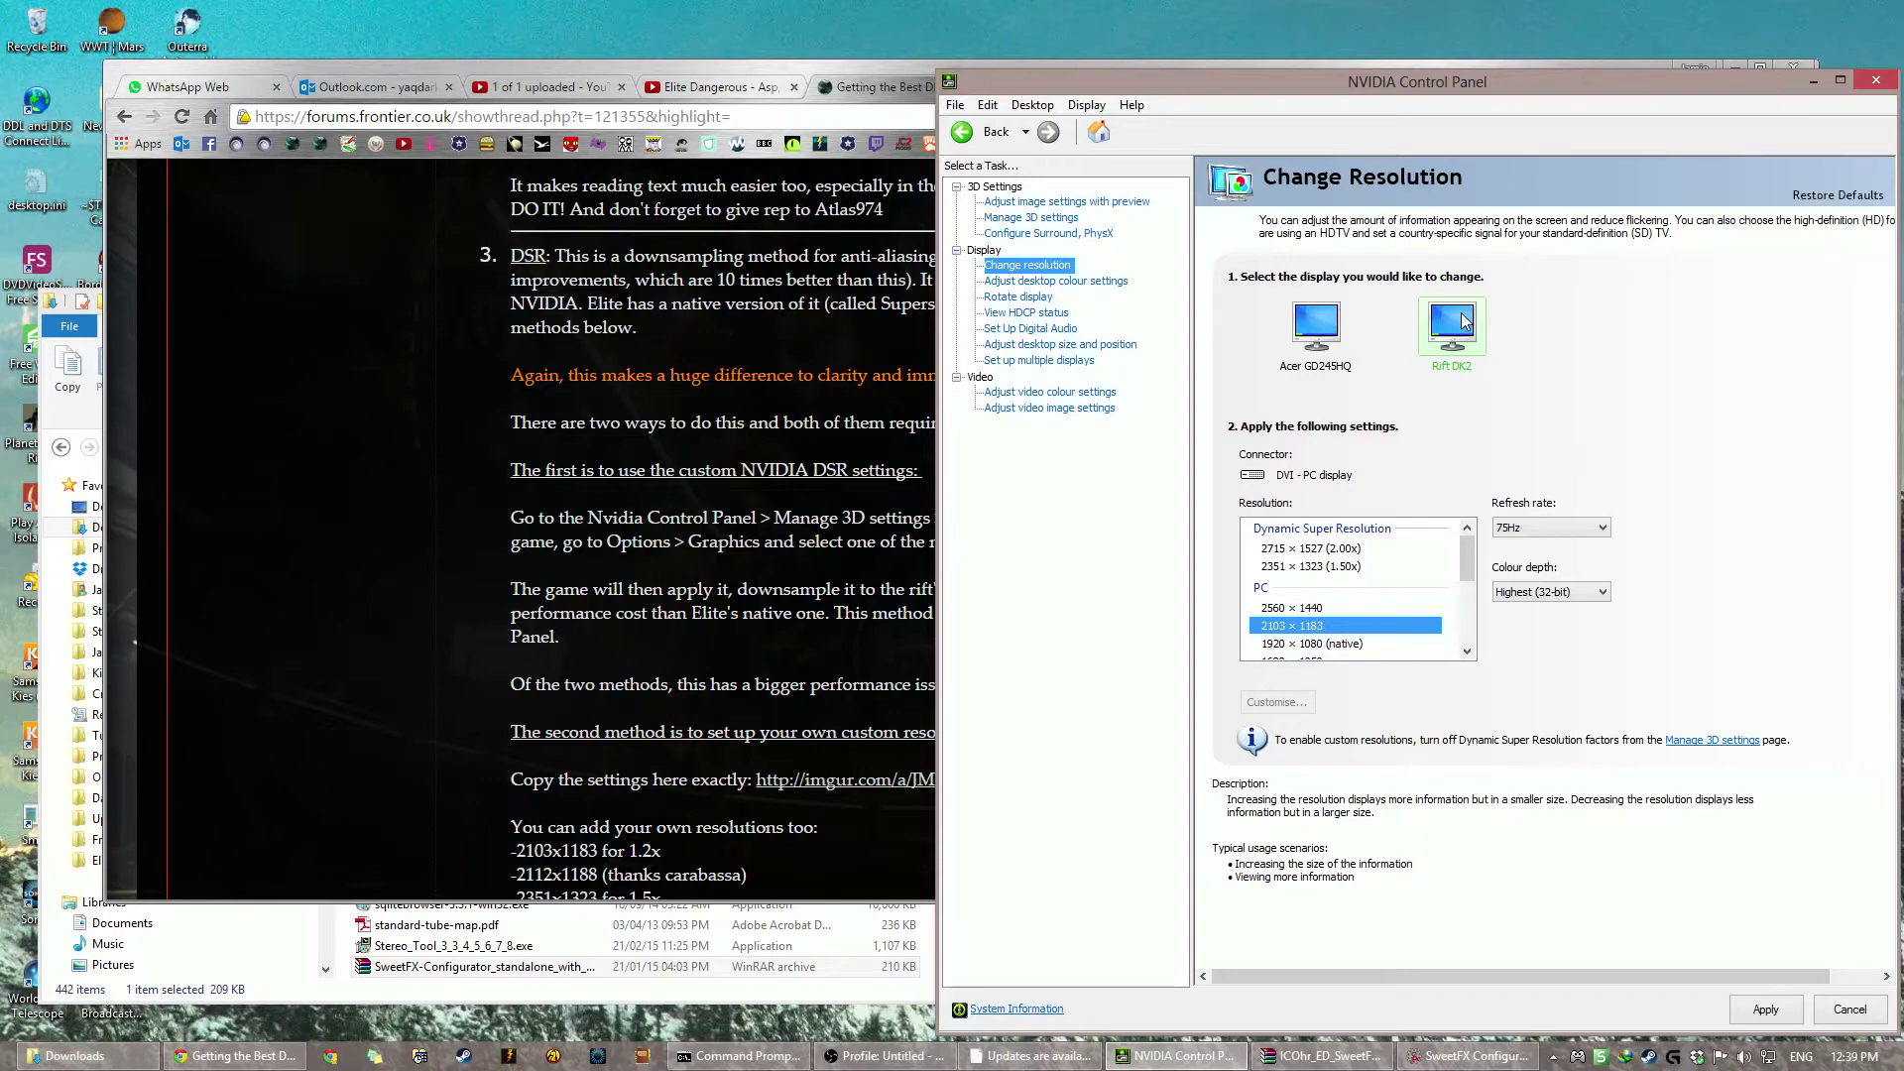
Step: In Manage 3D settings, switch the DSR factors off and apply the change
{"action": "left_click", "coordinate": [582, 401]}
{"action": "left_click", "coordinate": [1889, 493]}
{"action": "left_click", "coordinate": [1060, 205]}
{"action": "left_click", "coordinate": [1059, 216]}
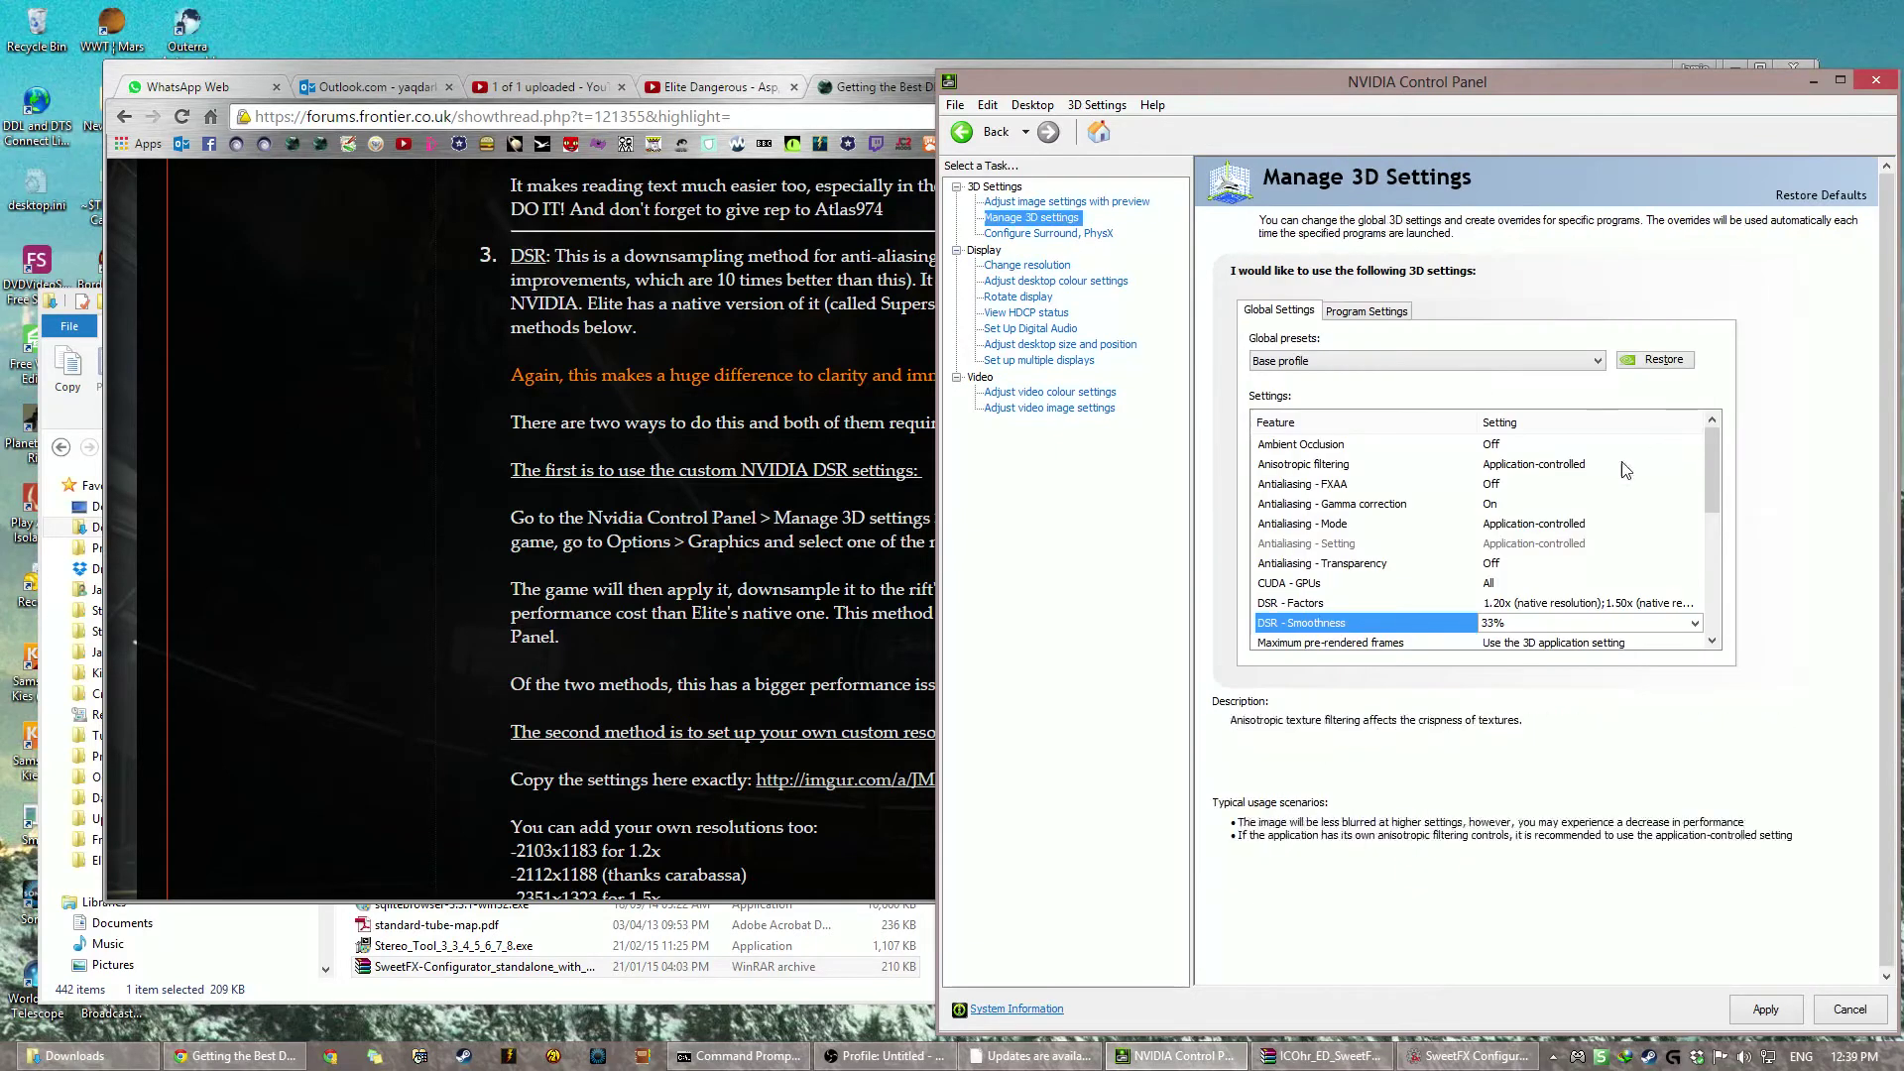
{"action": "left_click", "coordinate": [1631, 607]}
{"action": "left_click", "coordinate": [1631, 607]}
{"action": "left_click", "coordinate": [1499, 636]}
{"action": "left_click", "coordinate": [1500, 654]}
{"action": "left_click", "coordinate": [1499, 687]}
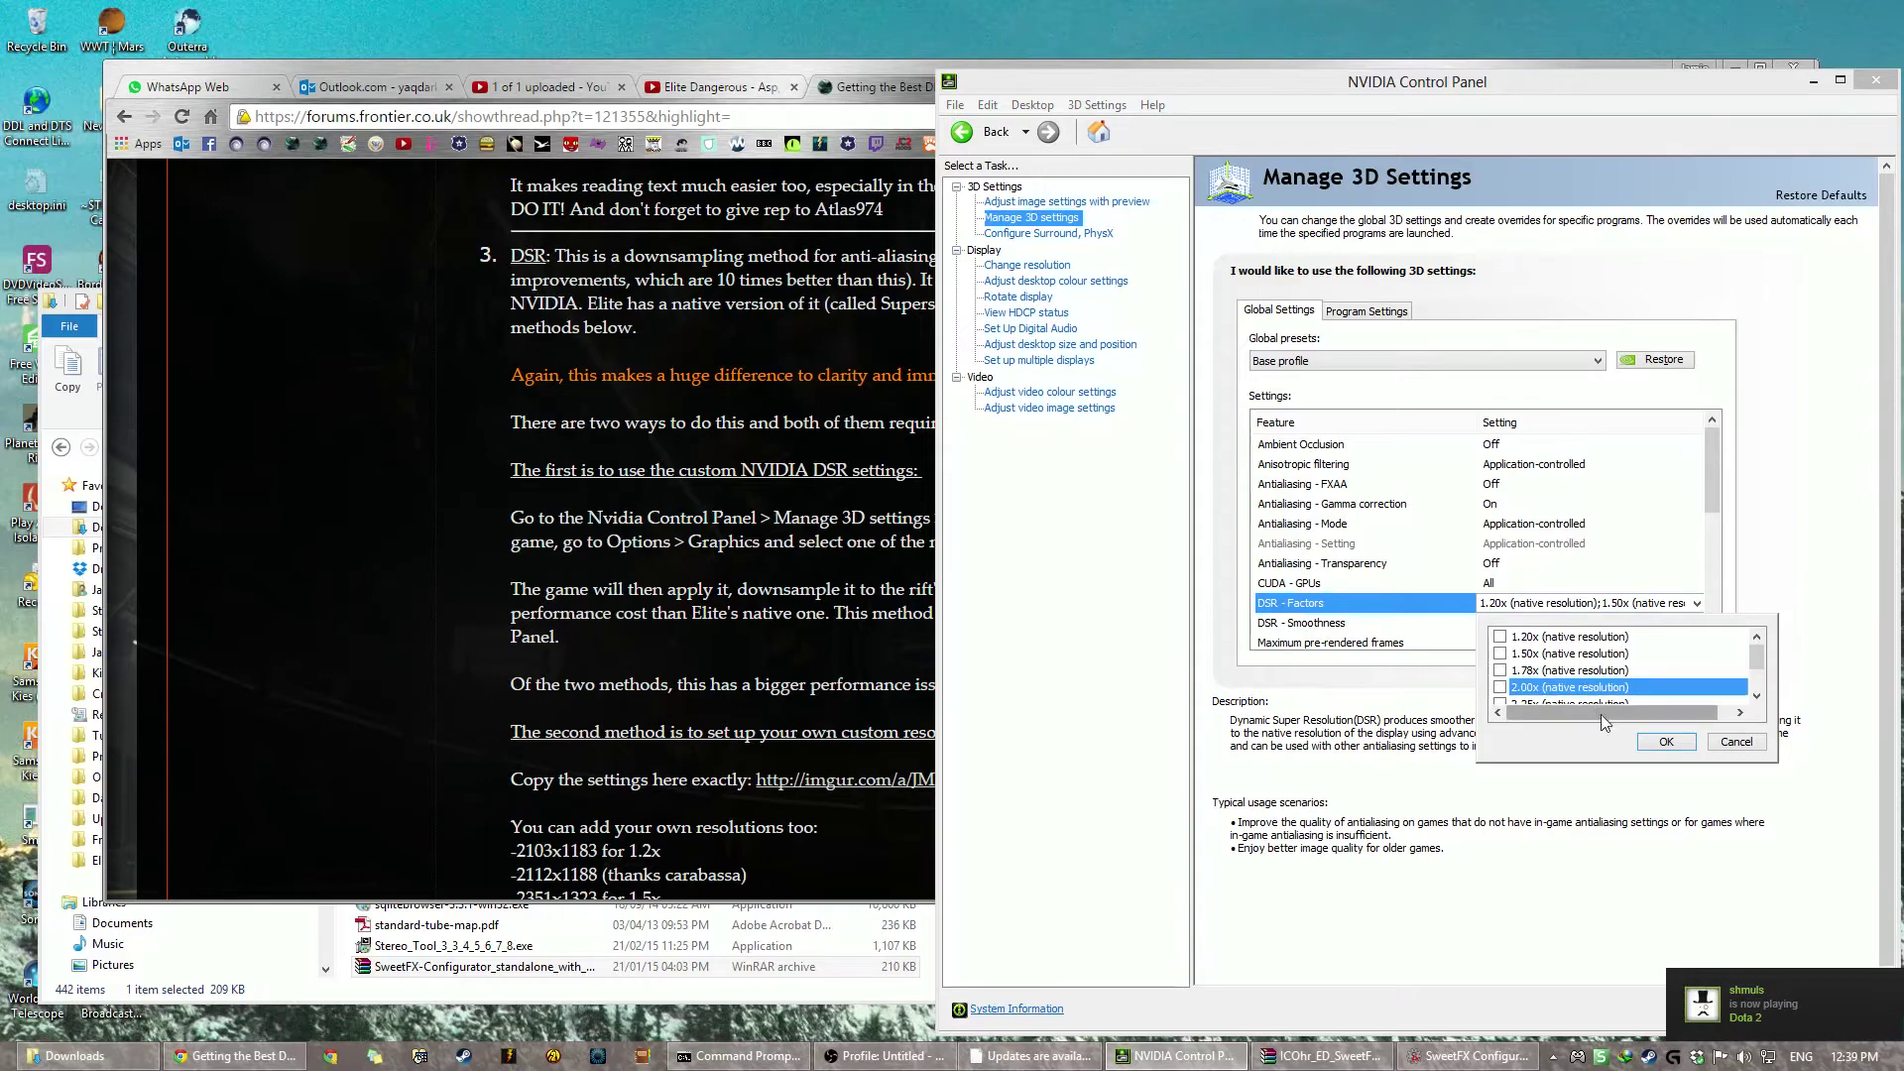
{"action": "left_click", "coordinate": [1651, 743]}
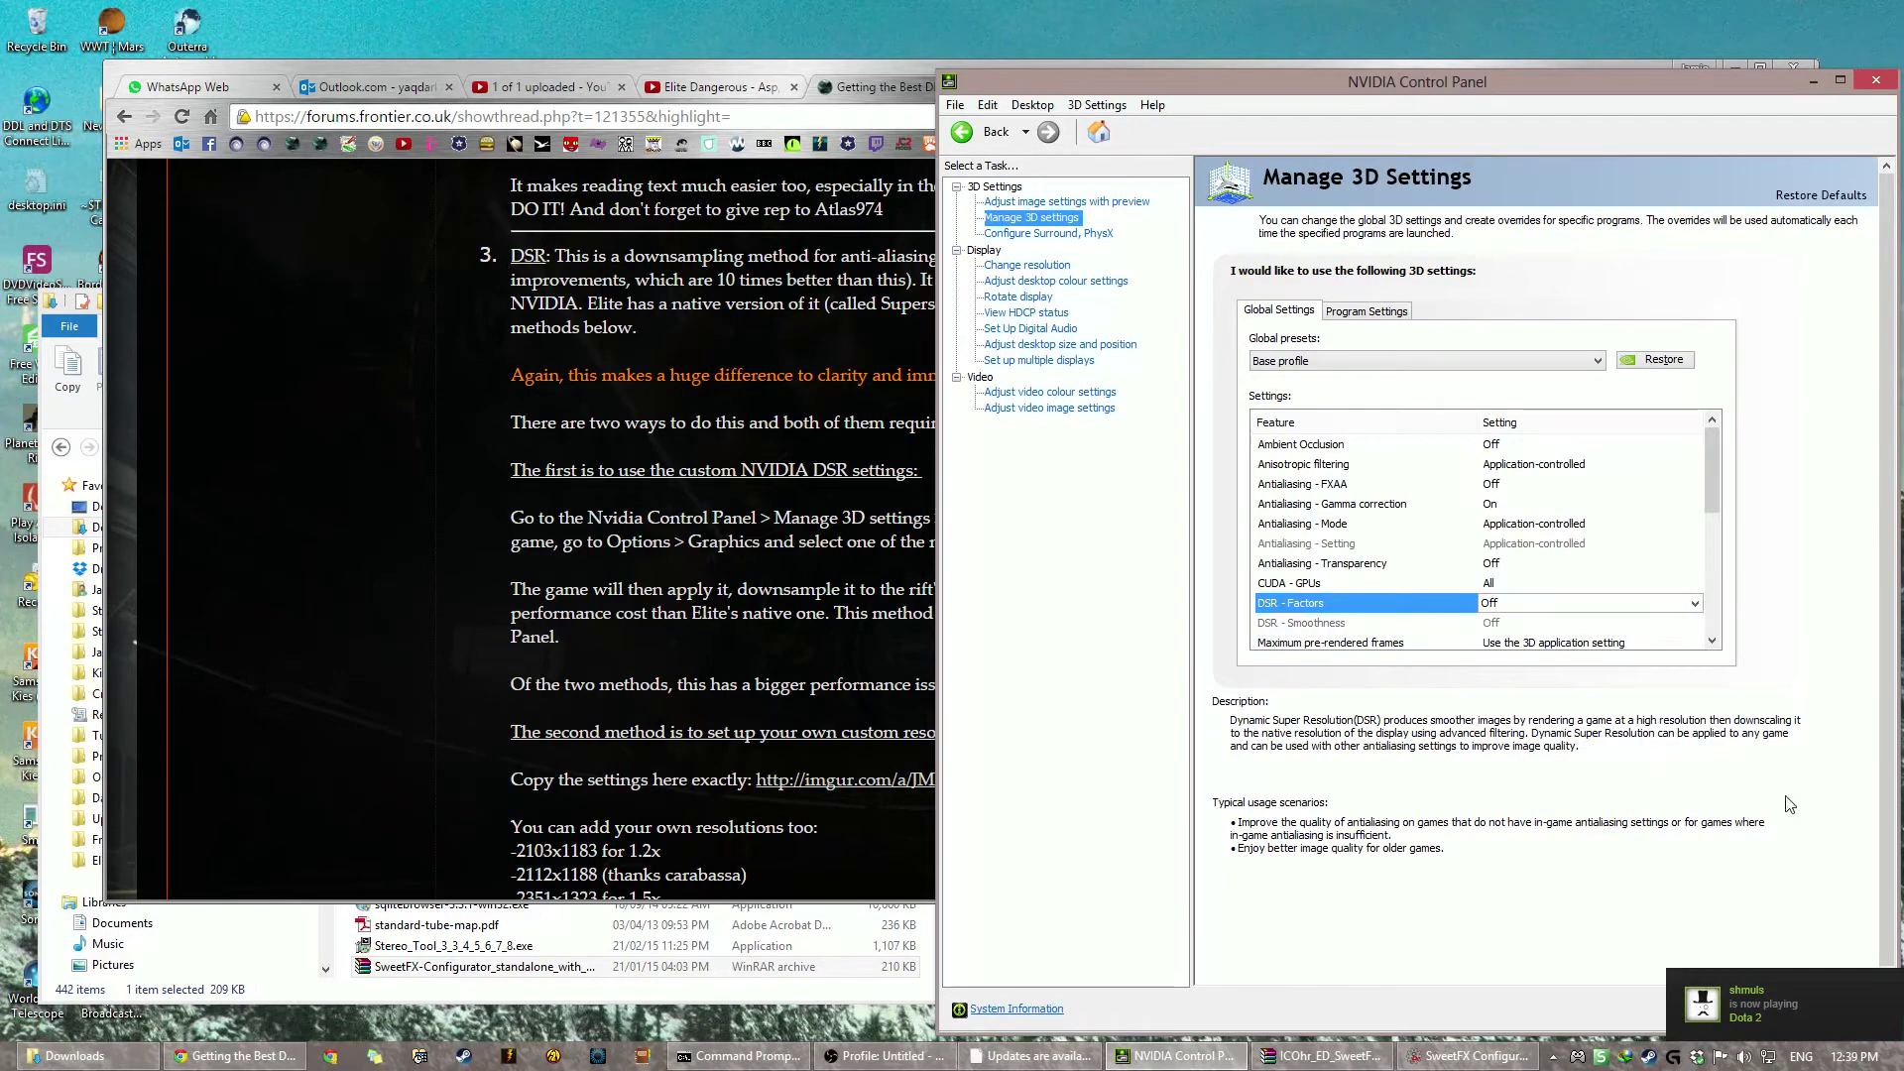
{"action": "left_click_drag", "start_coordinate": [1687, 81], "coordinate": [1373, 44]}
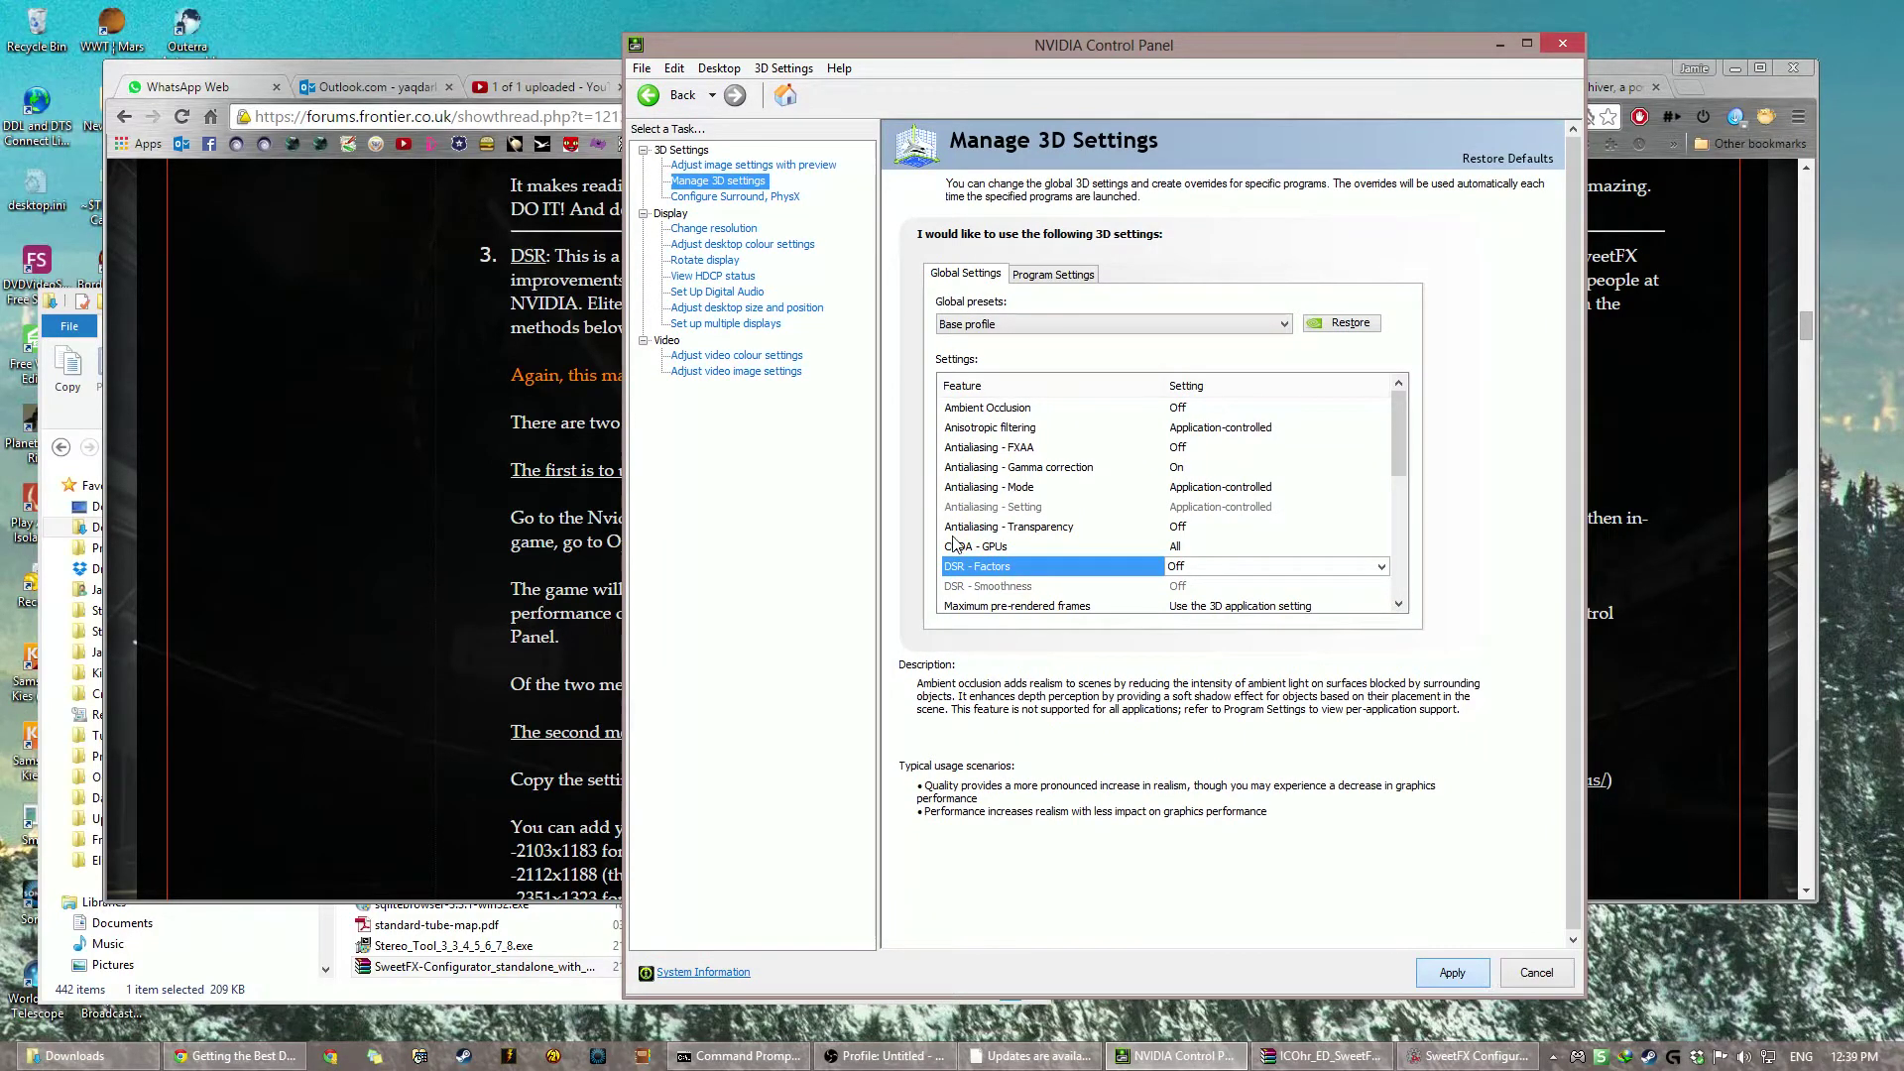
{"action": "left_click", "coordinate": [1451, 973]}
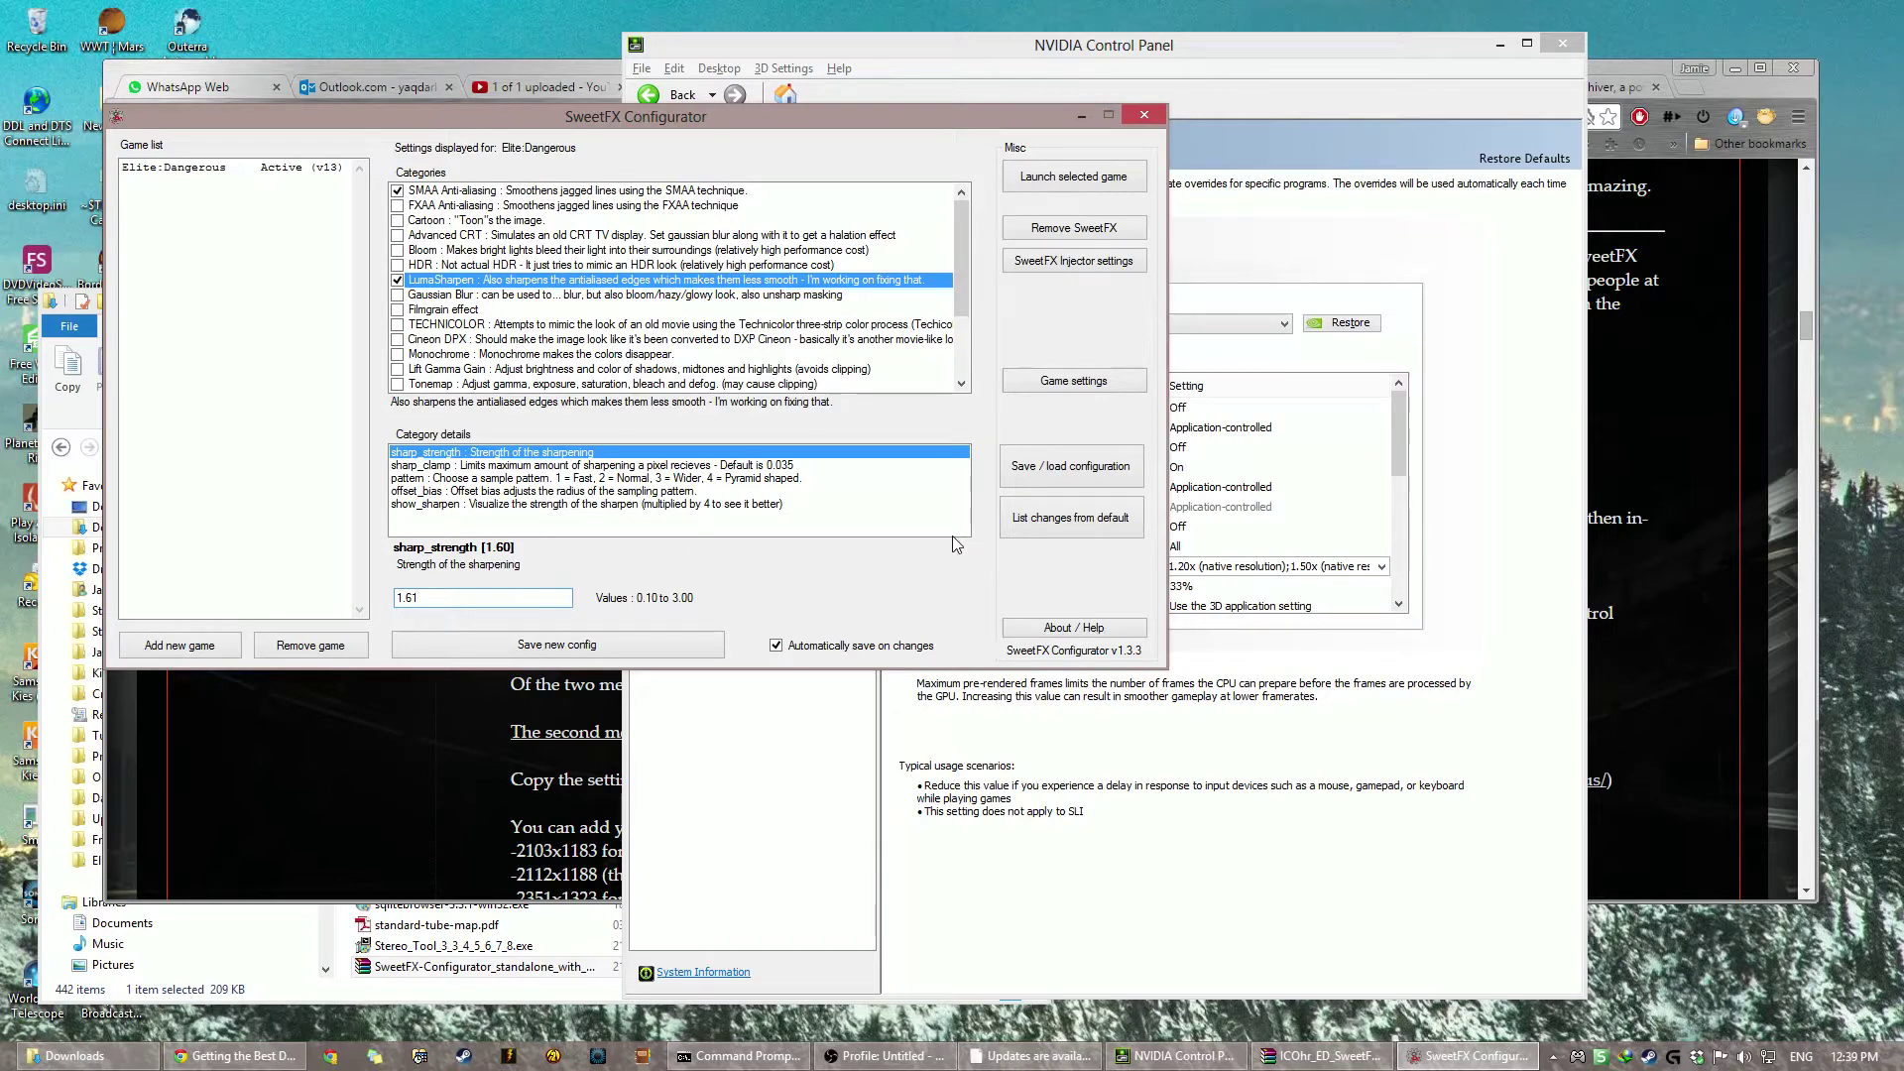
Step: Untick all four DSR factors (1.20x, 1.50x, 1.78x, 2.00x), apply, and go to Change resolution
{"action": "left_click", "coordinate": [1457, 407]}
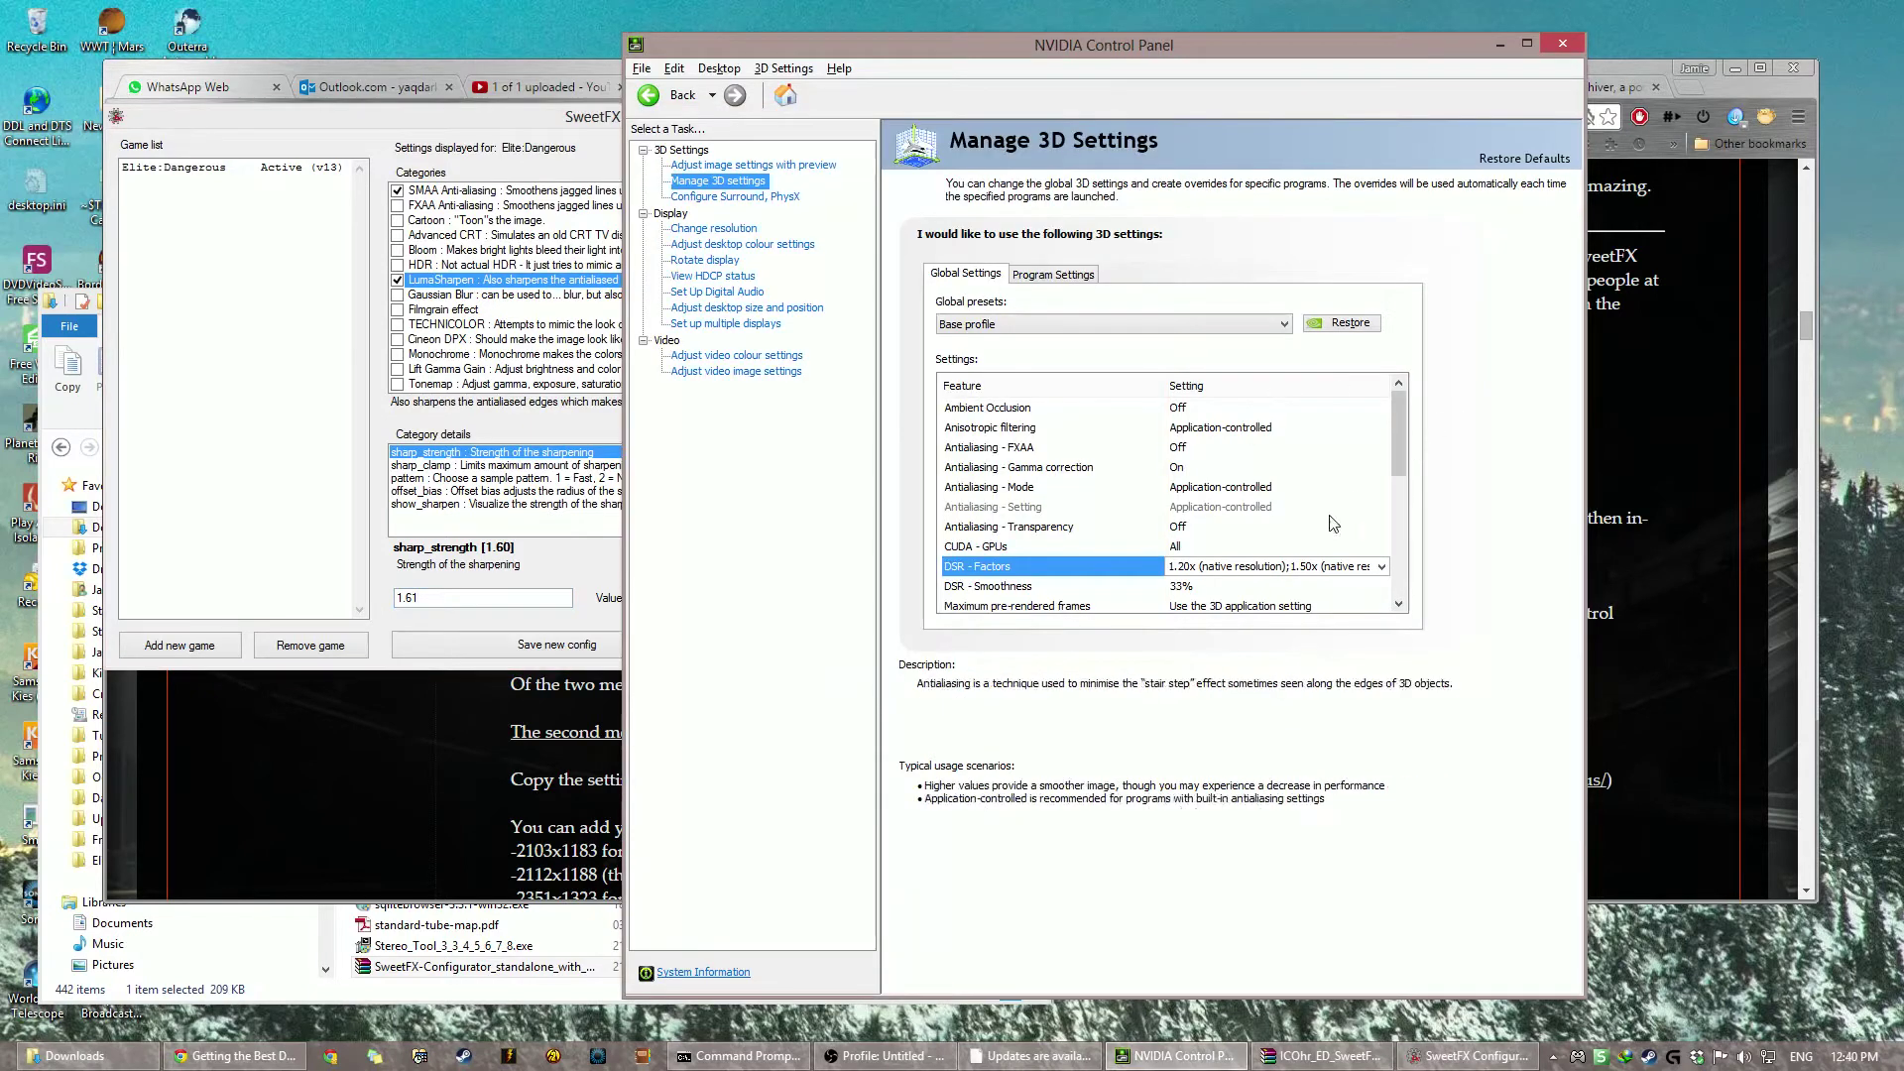
{"action": "left_click", "coordinate": [1195, 570]}
{"action": "left_click", "coordinate": [1189, 600]}
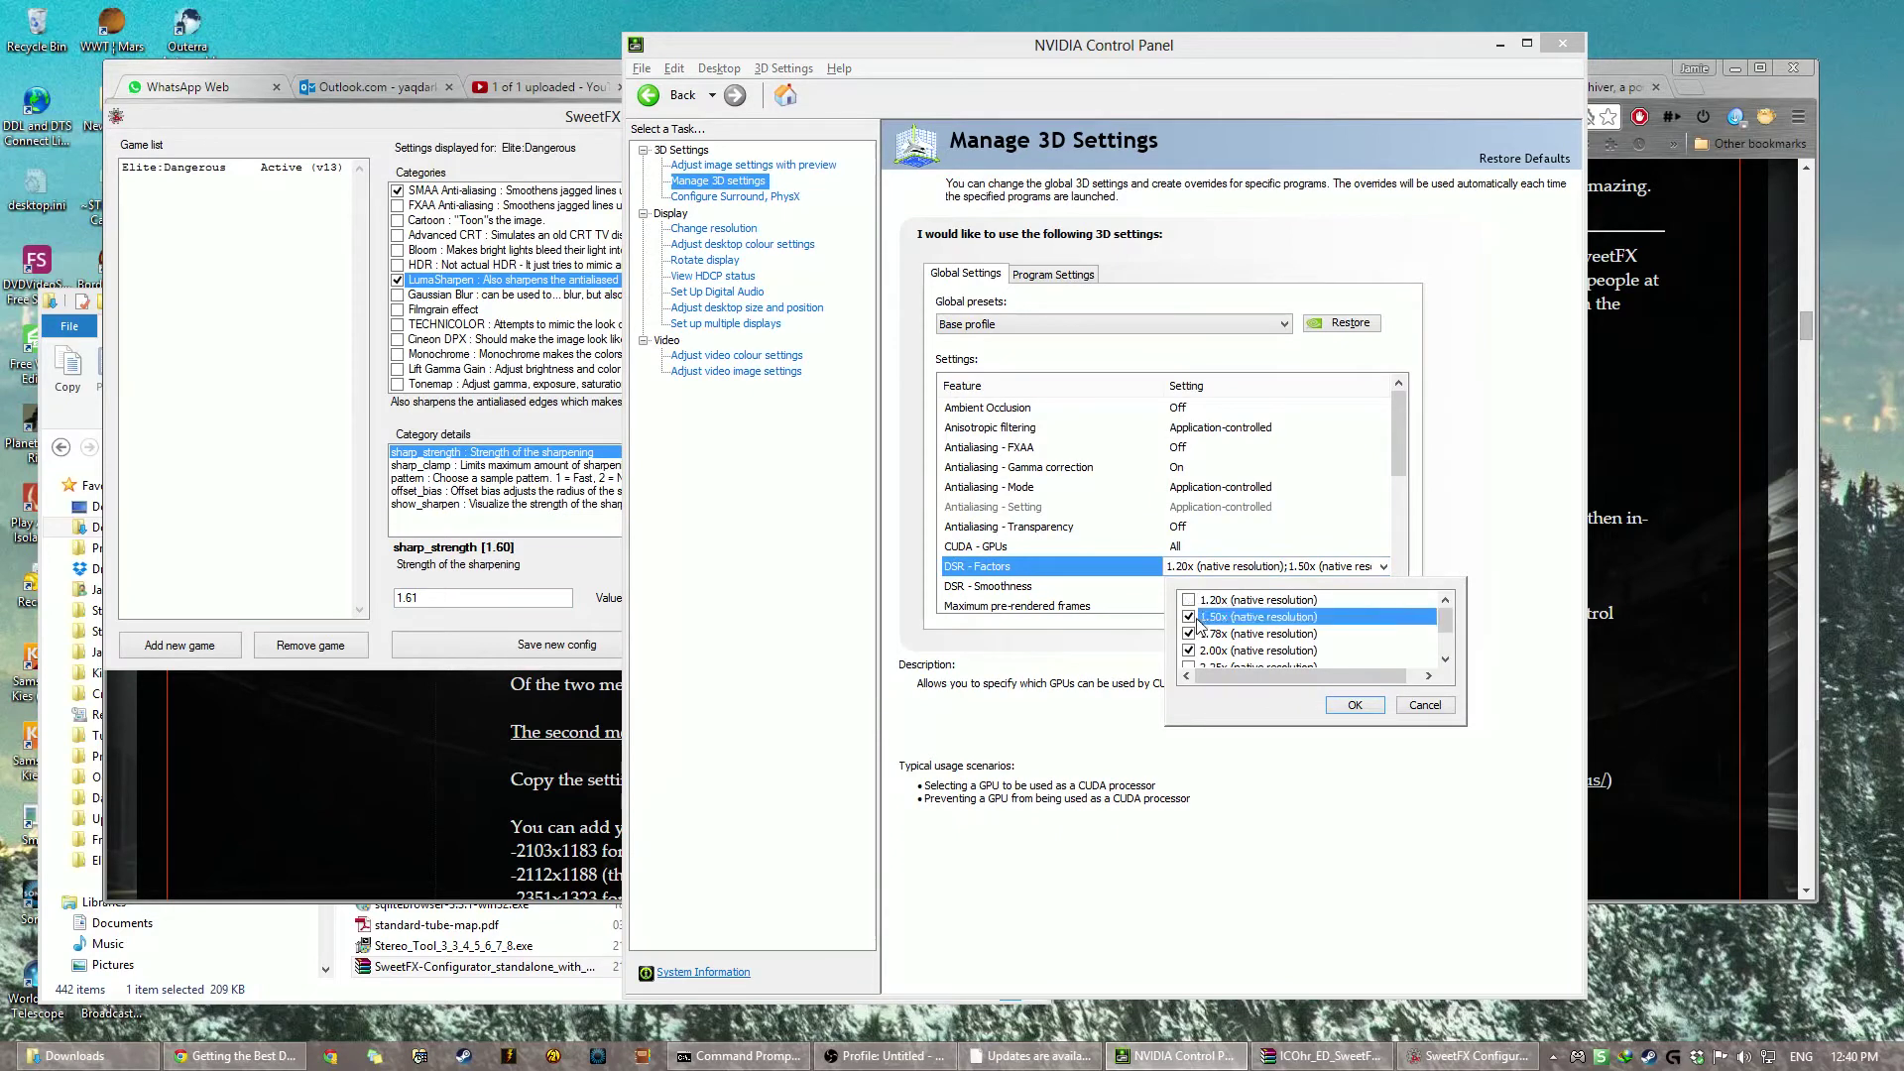
{"action": "left_click", "coordinate": [1189, 616]}
{"action": "left_click", "coordinate": [1189, 634]}
{"action": "left_click", "coordinate": [1189, 650]}
{"action": "left_click", "coordinate": [1354, 705]}
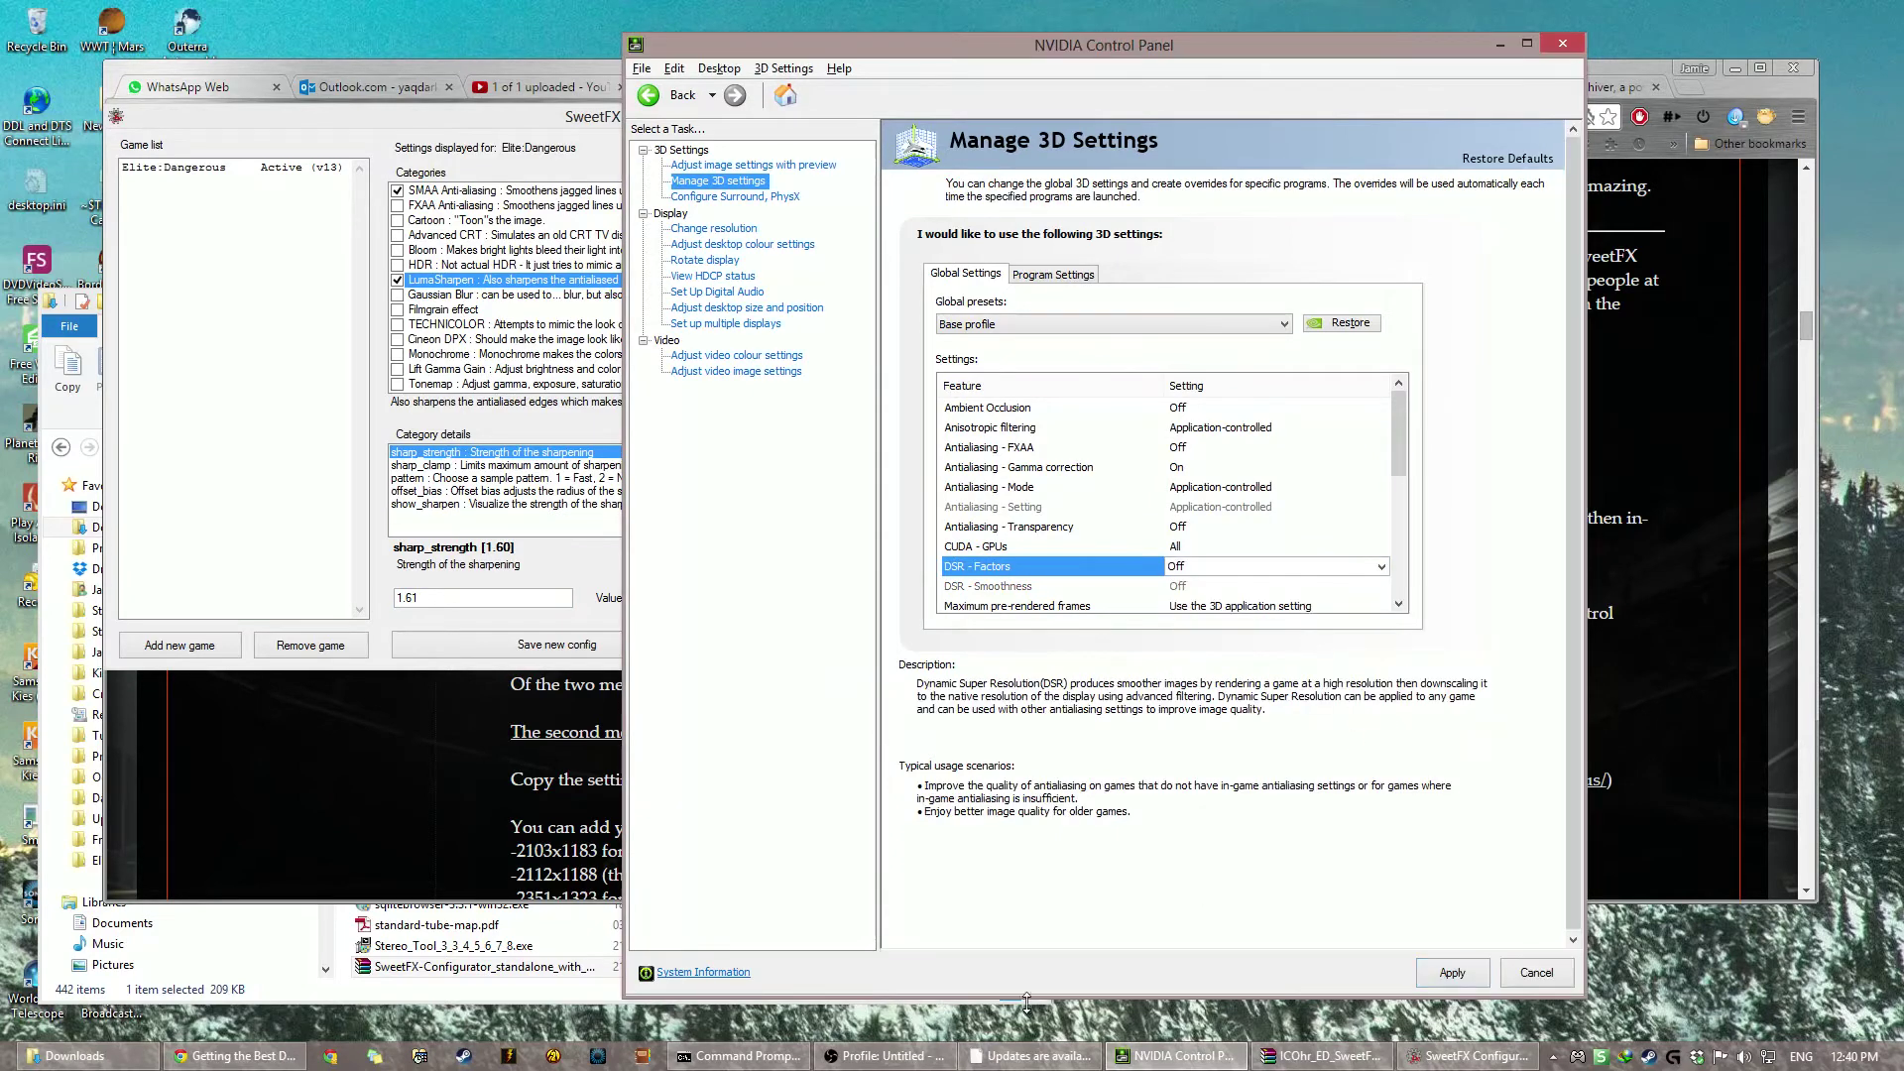
{"action": "left_click", "coordinate": [882, 1055]}
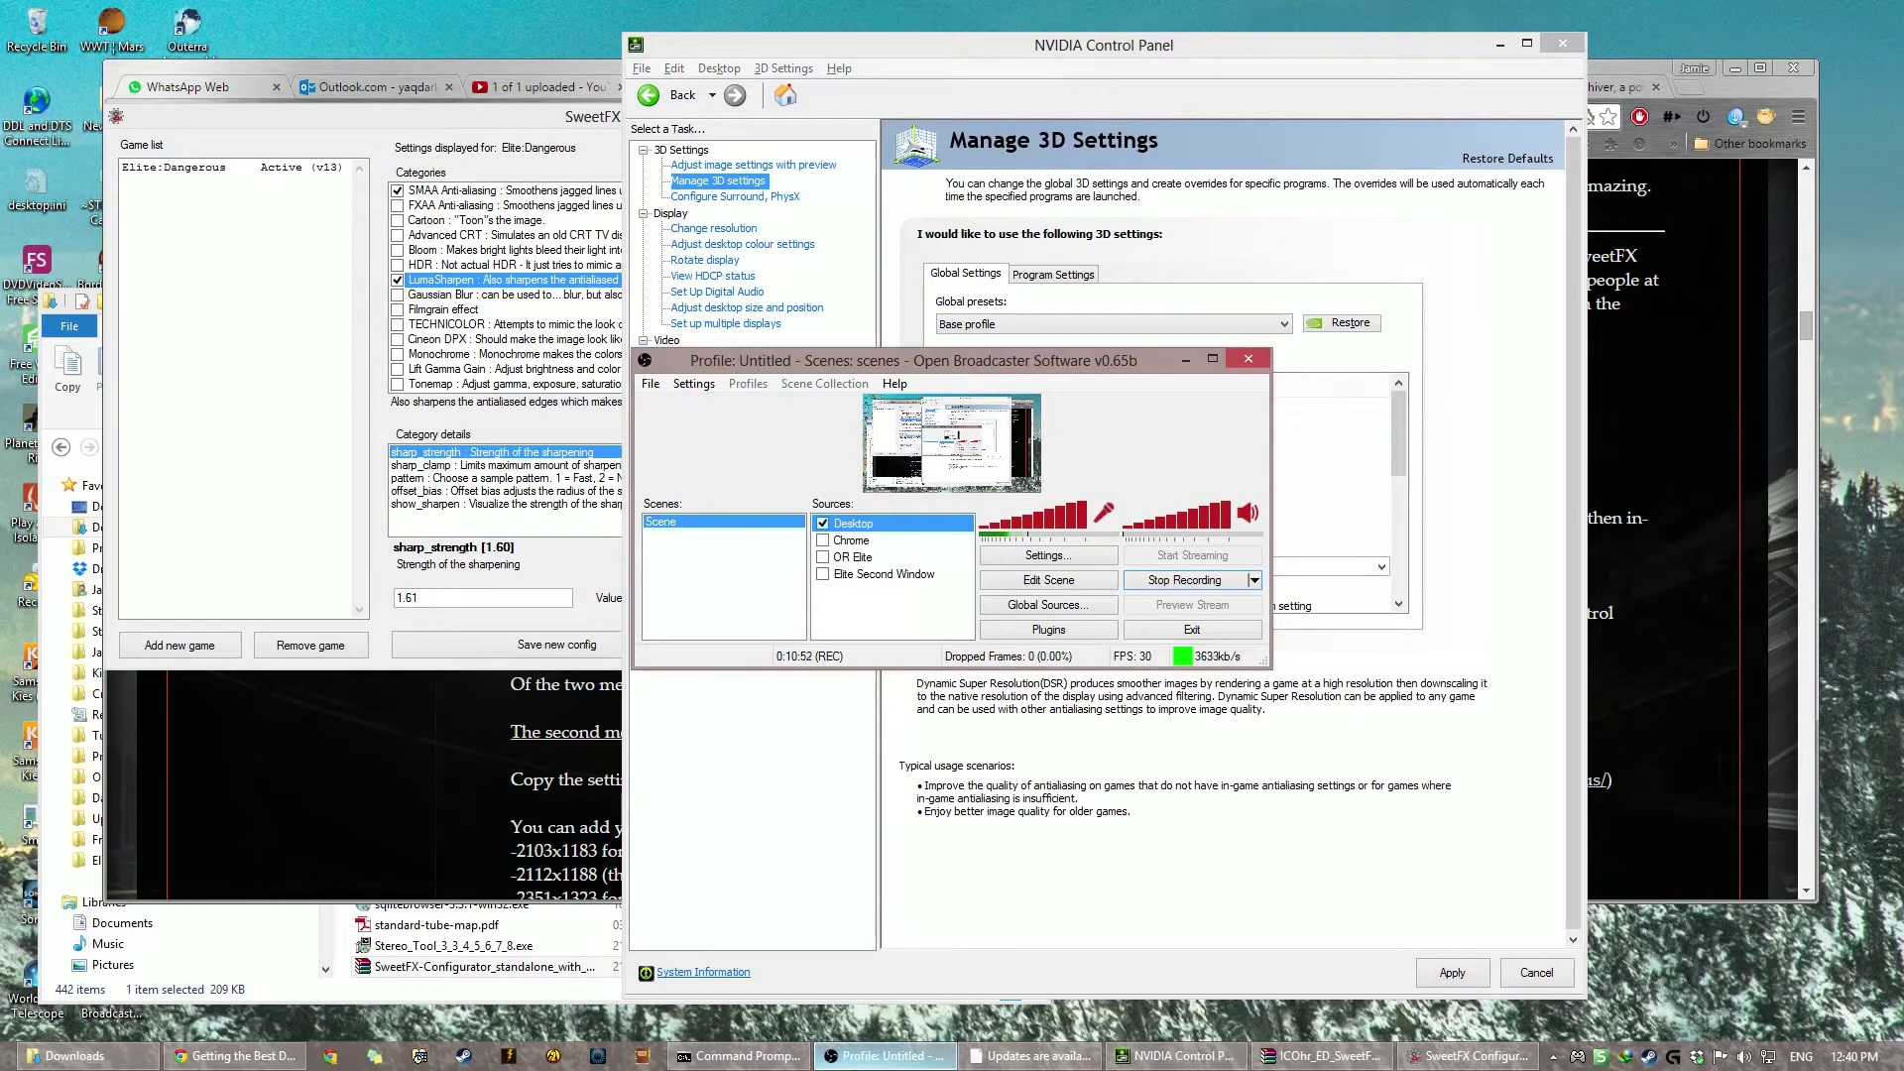
{"action": "left_click", "coordinate": [1180, 363]}
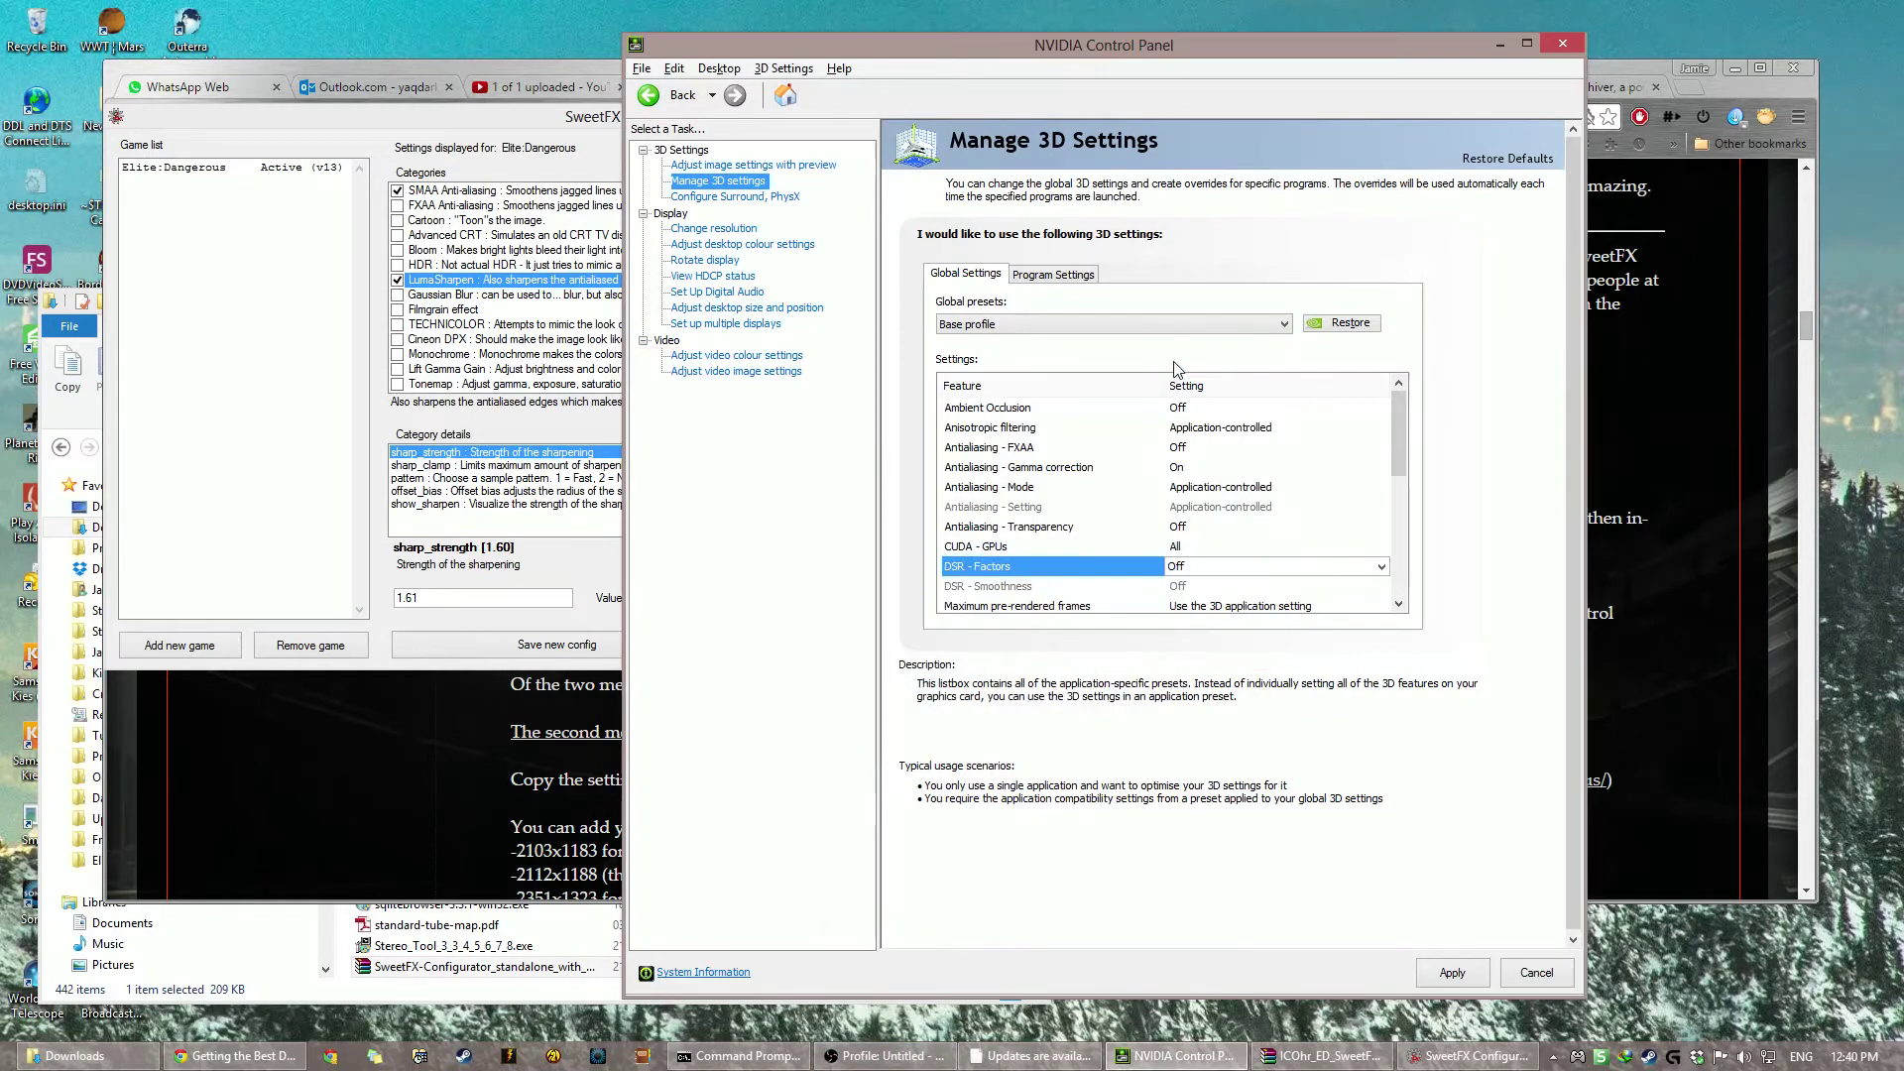
{"action": "left_click", "coordinate": [1454, 982]}
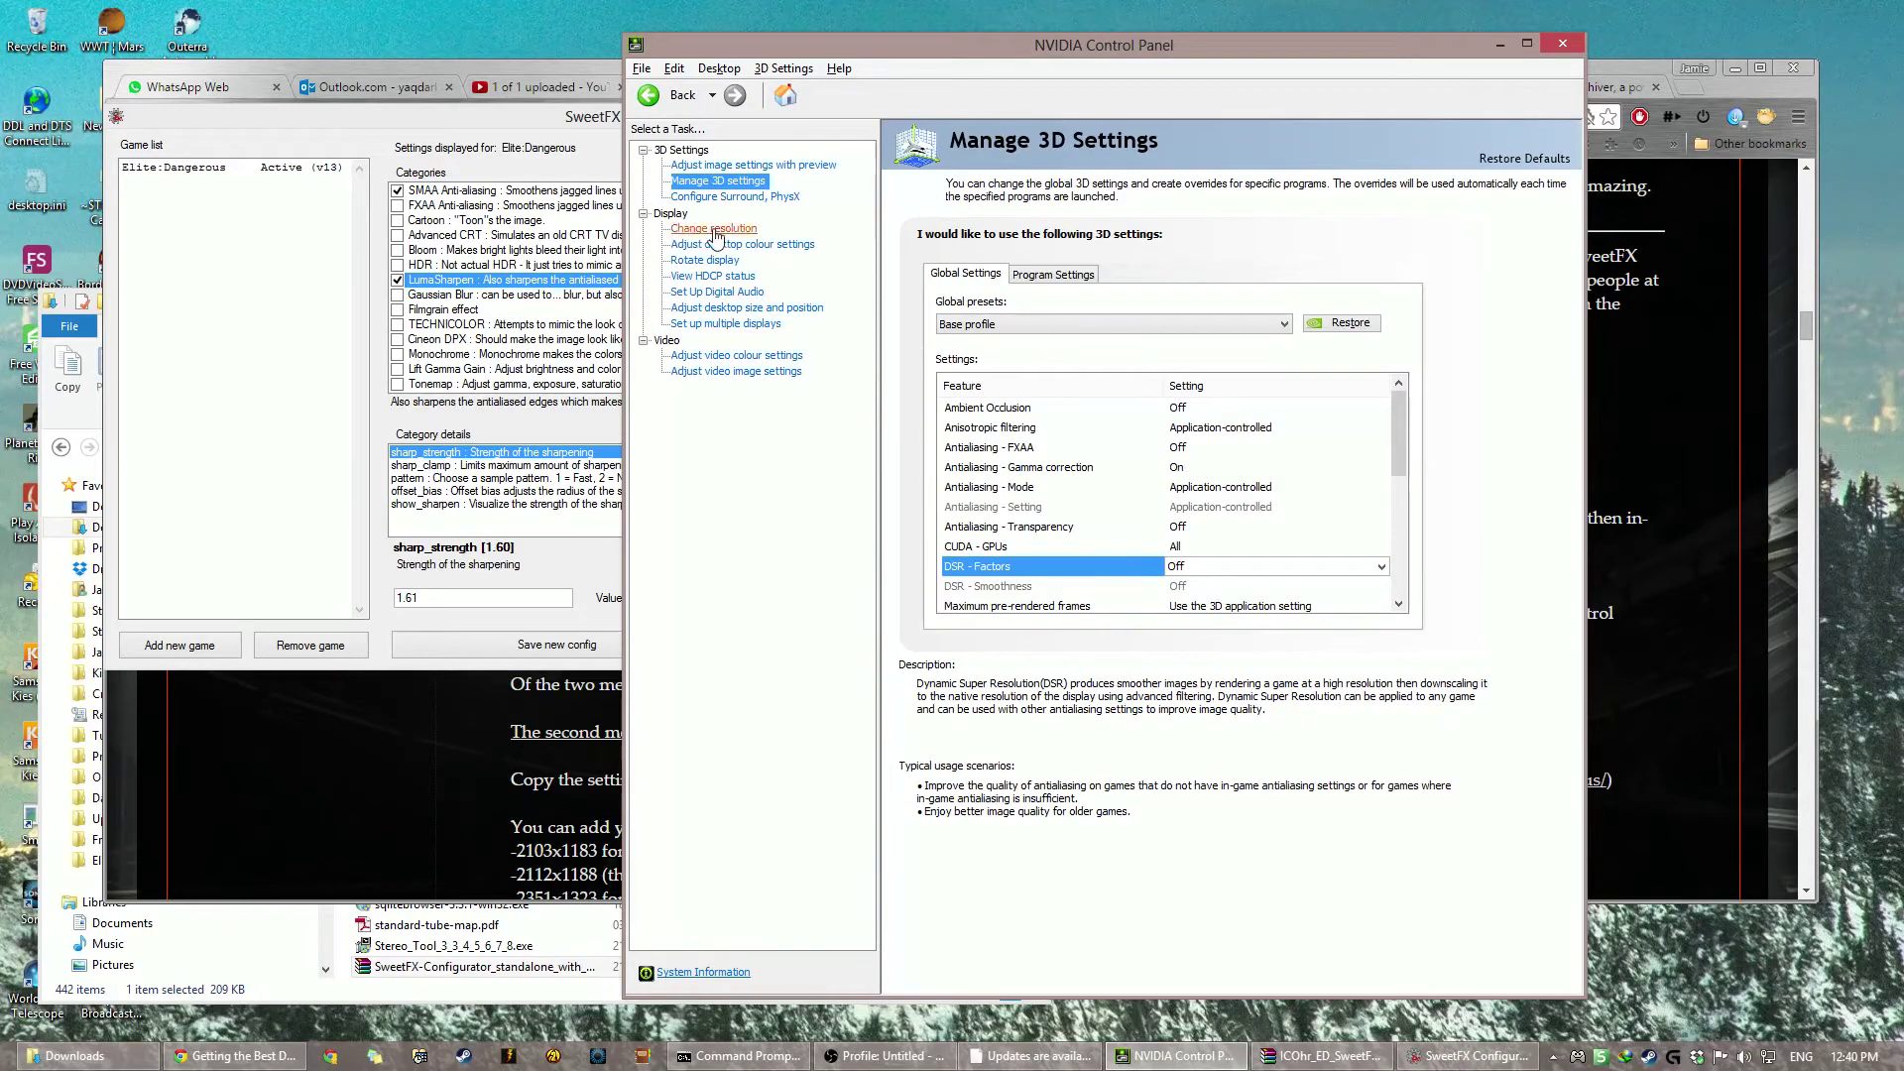
{"action": "left_click", "coordinate": [714, 228]}
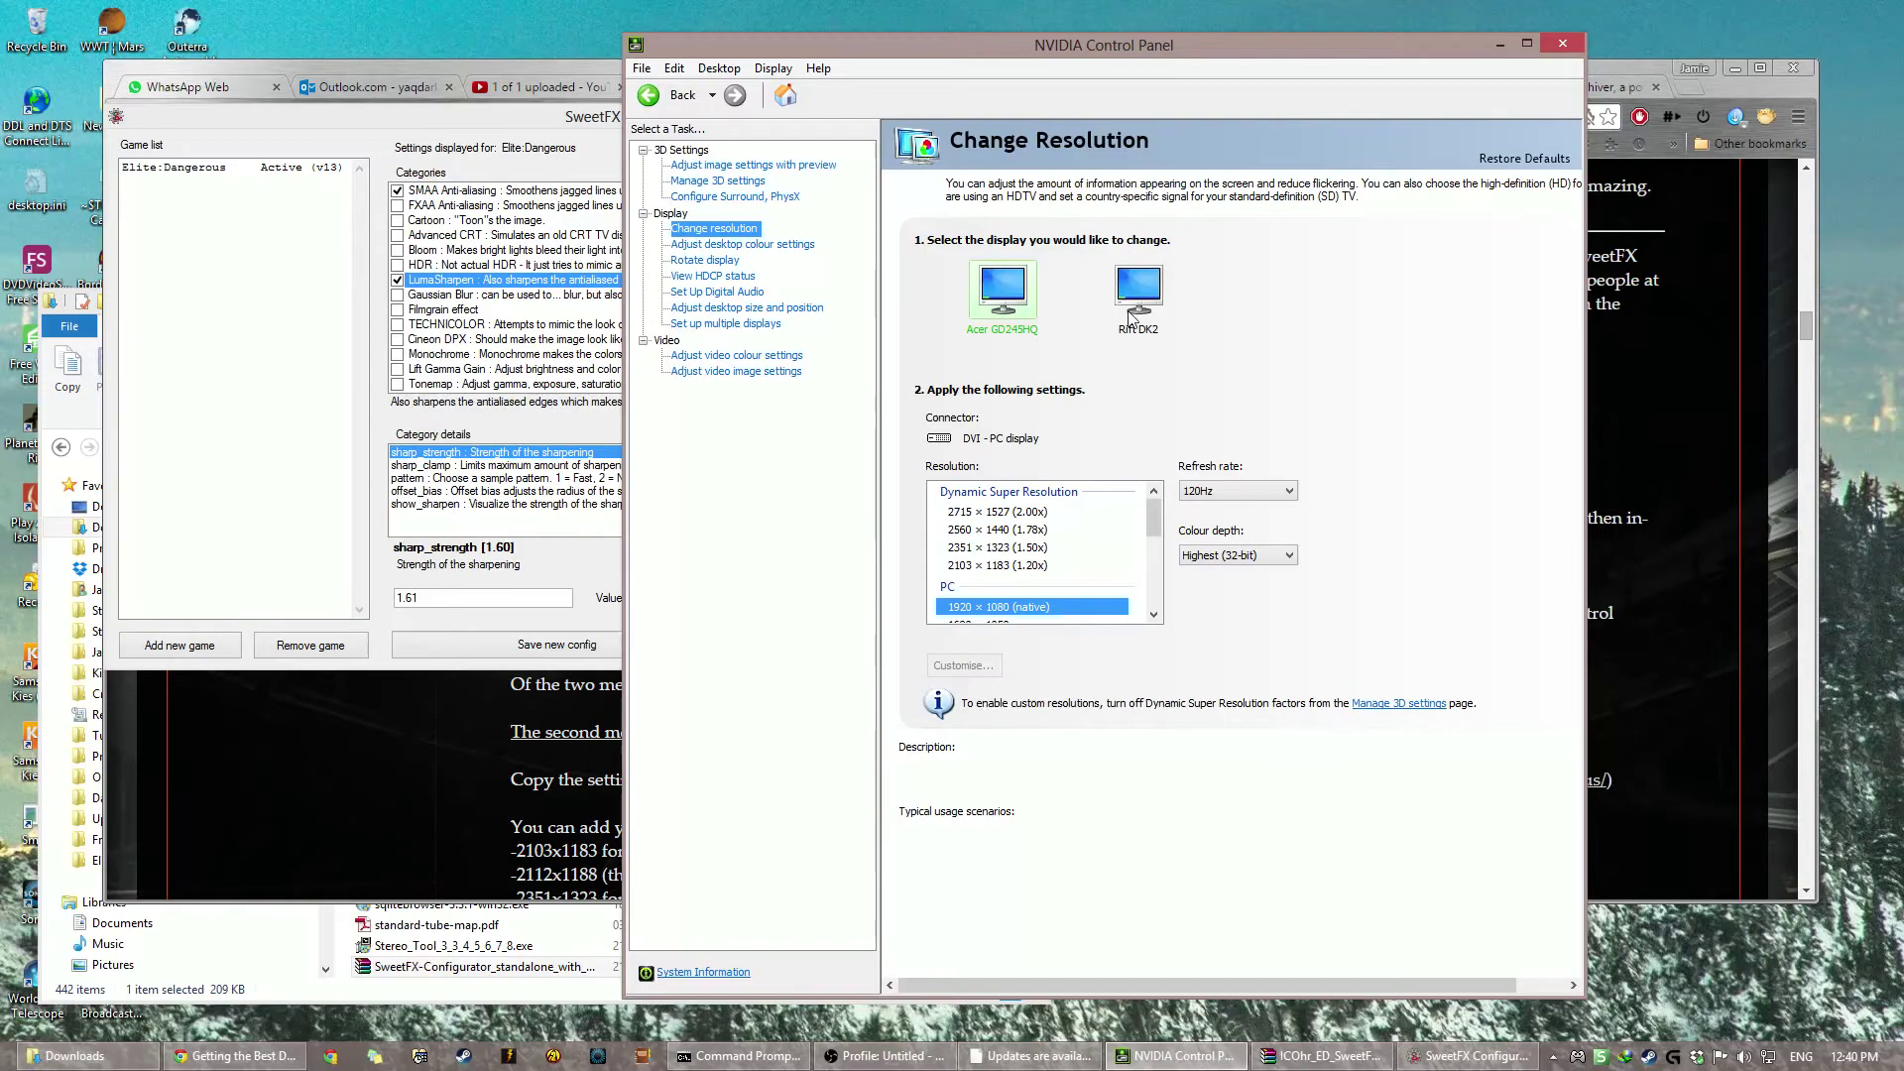
Step: Select the Rift DK2 display, open Customise, and highlight the 2103 × 1183 custom entry
{"action": "left_click", "coordinate": [1031, 530]}
{"action": "left_click", "coordinate": [1027, 548]}
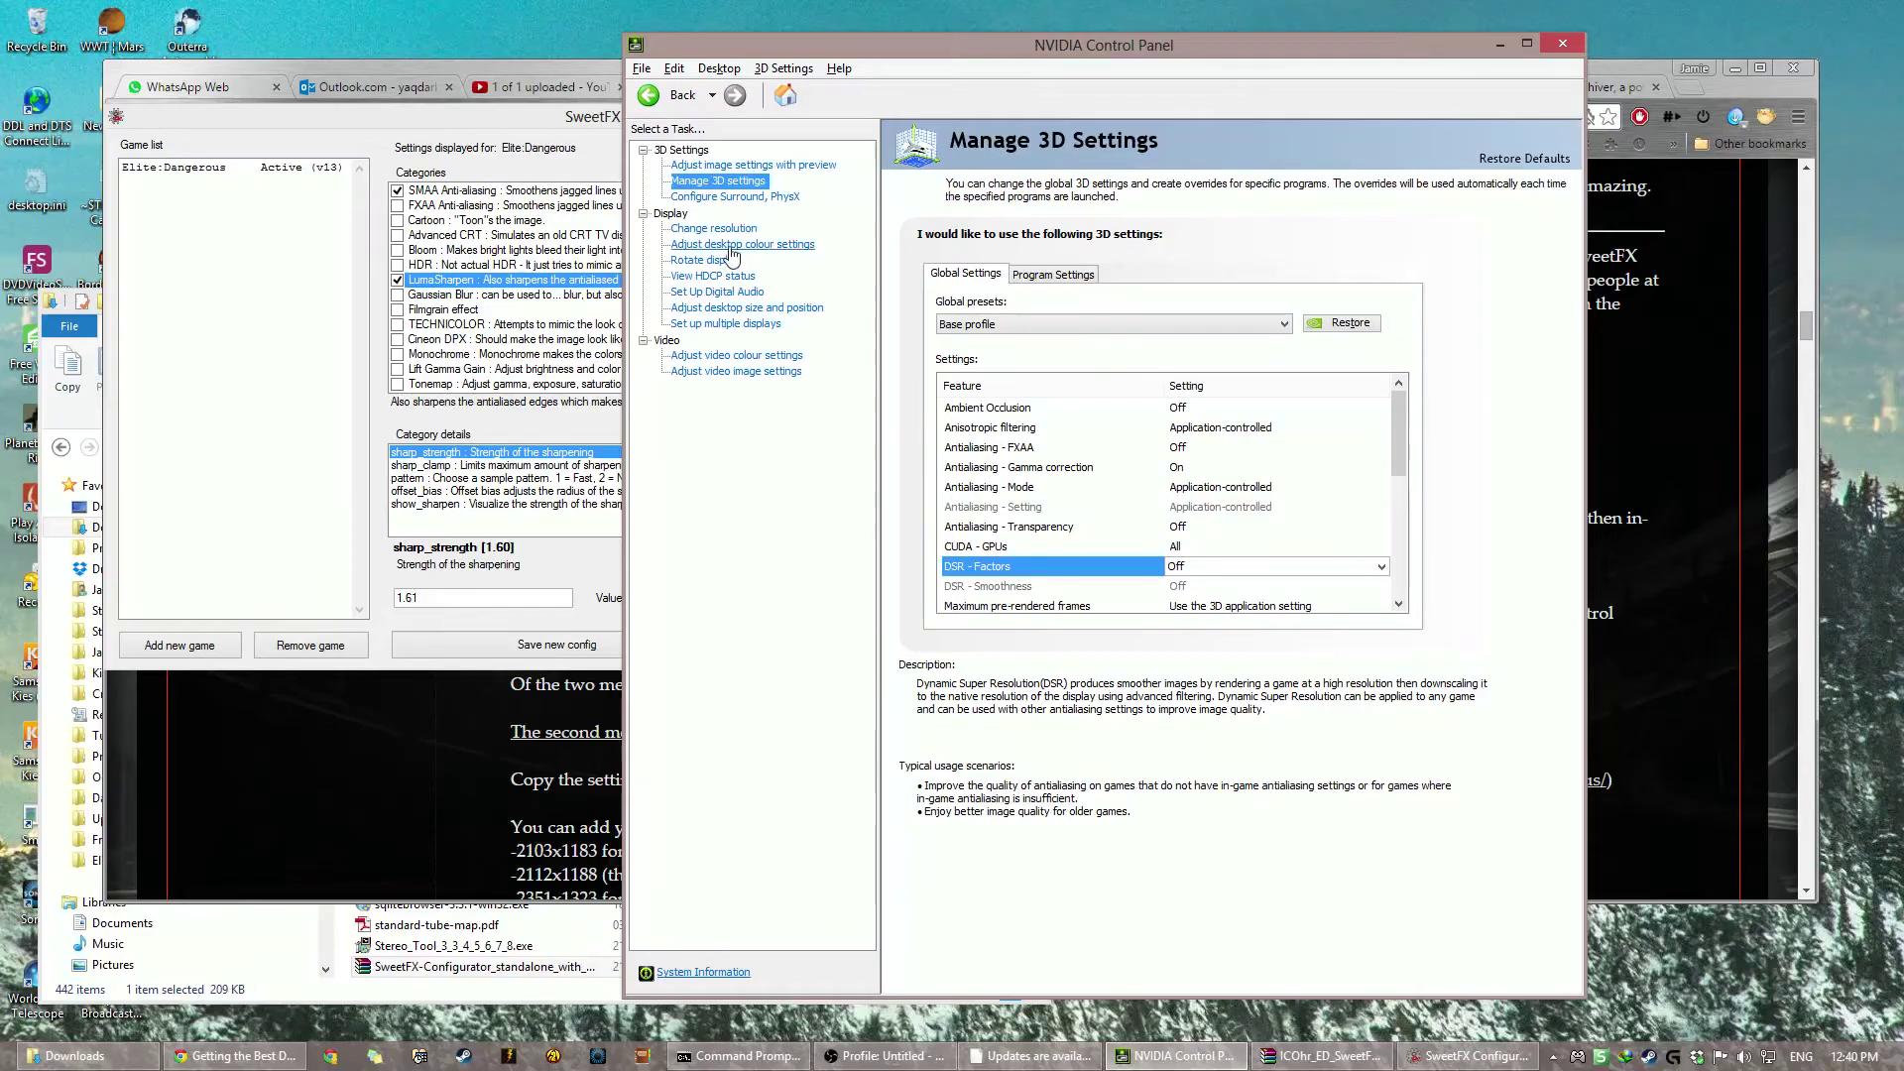
{"action": "left_click", "coordinate": [734, 235]}
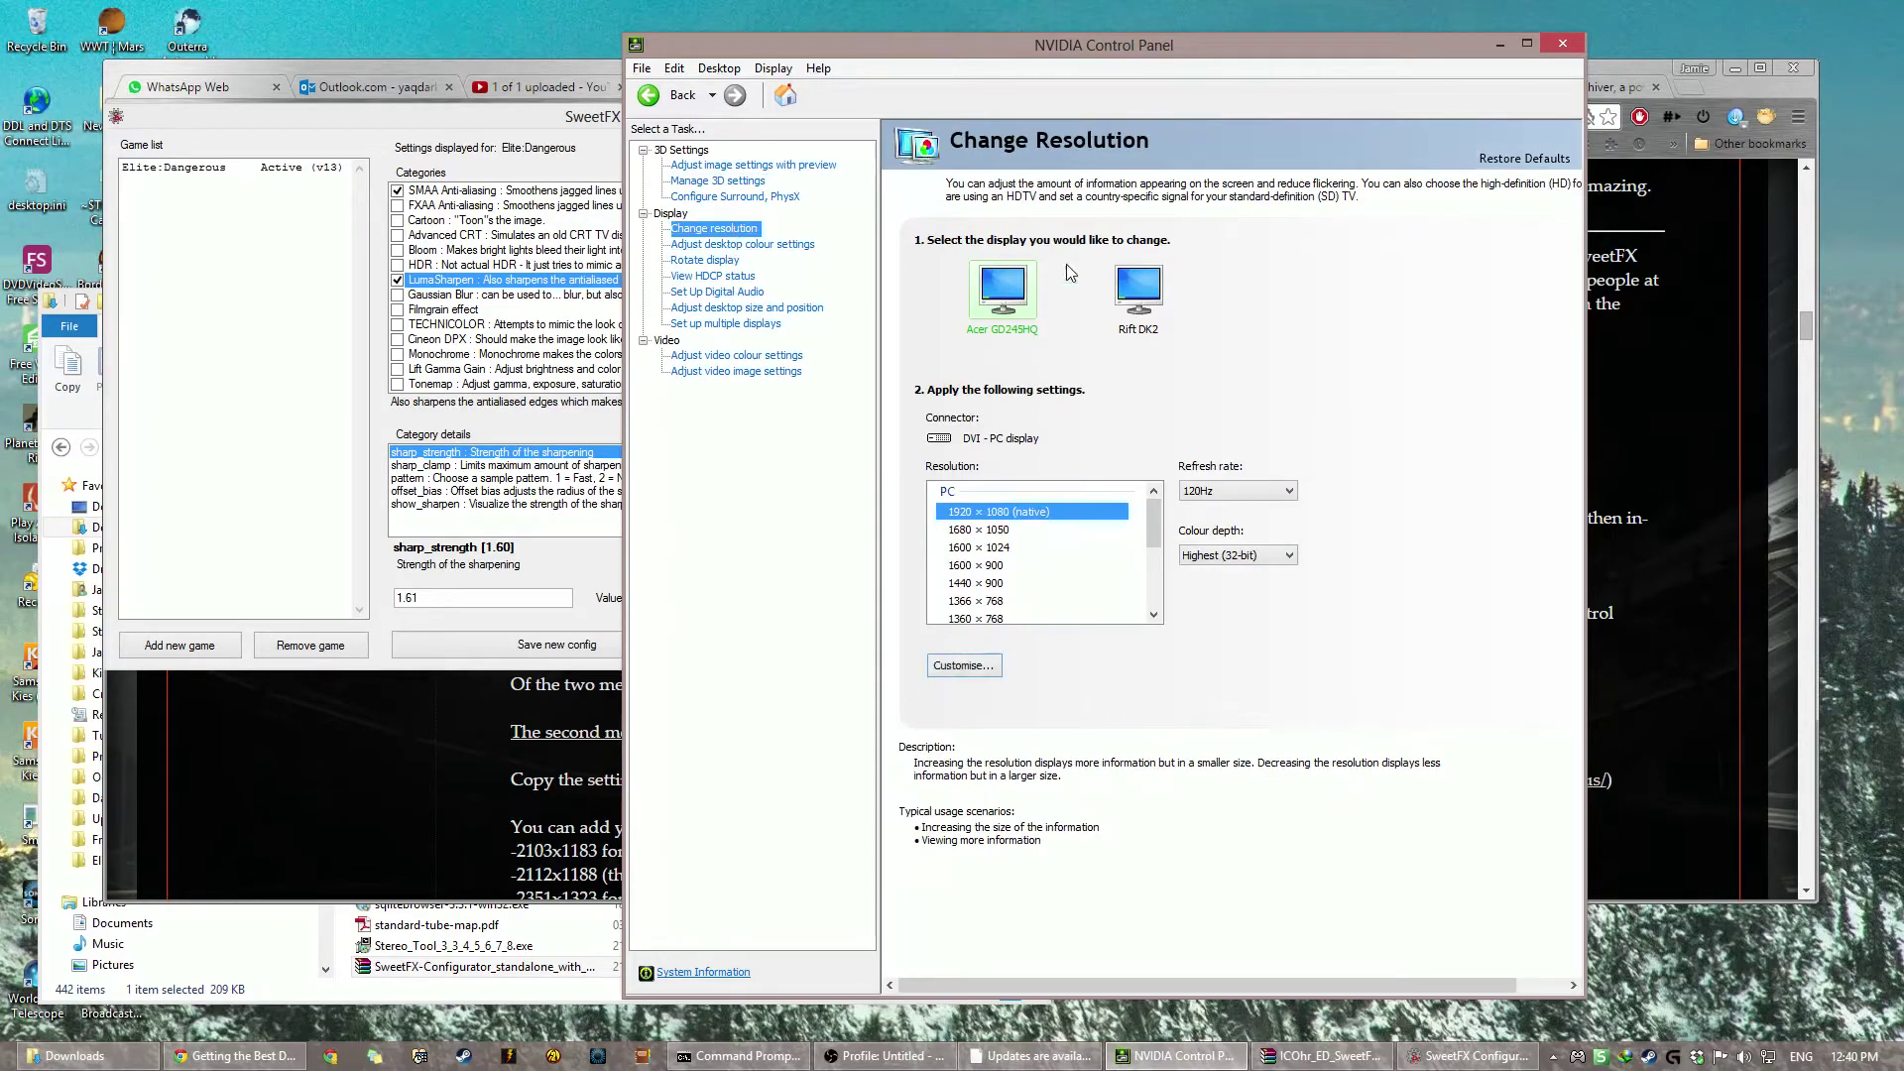
{"action": "left_click", "coordinate": [1118, 289]}
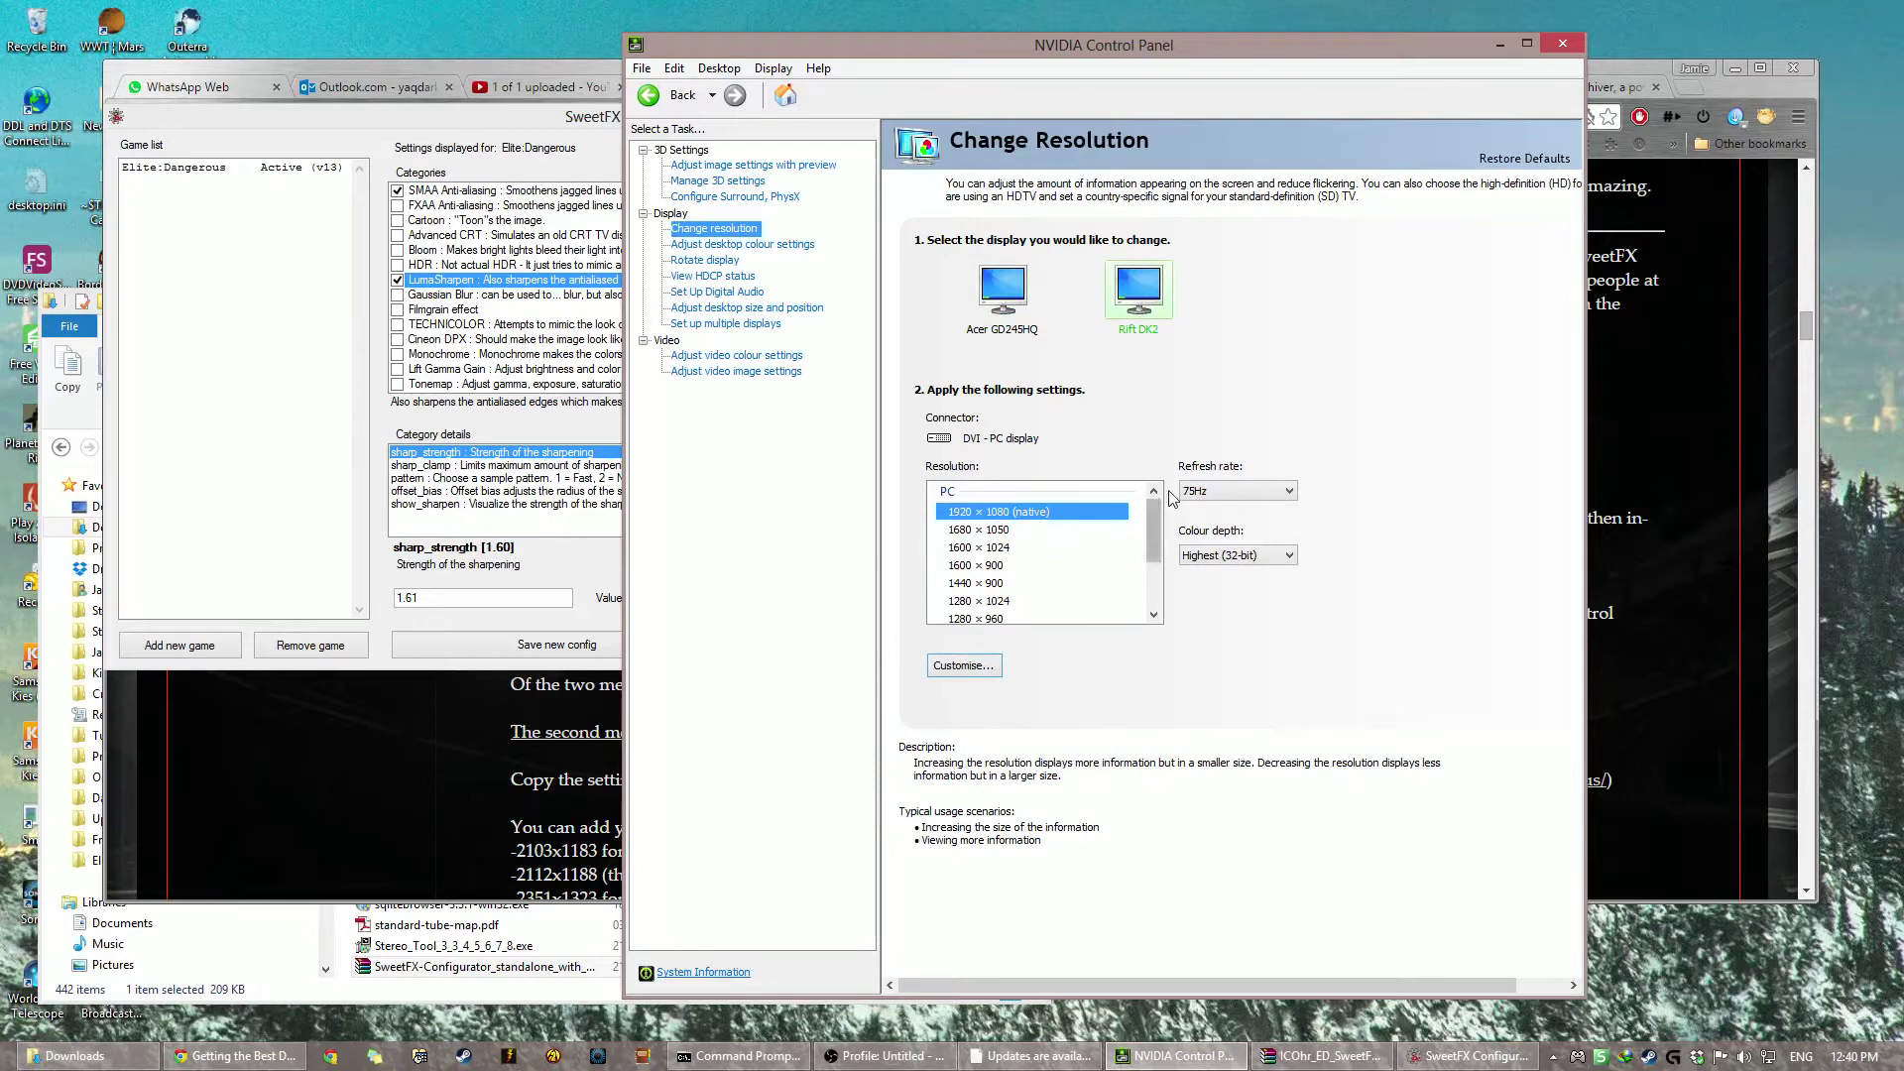
{"action": "left_click", "coordinate": [989, 668]}
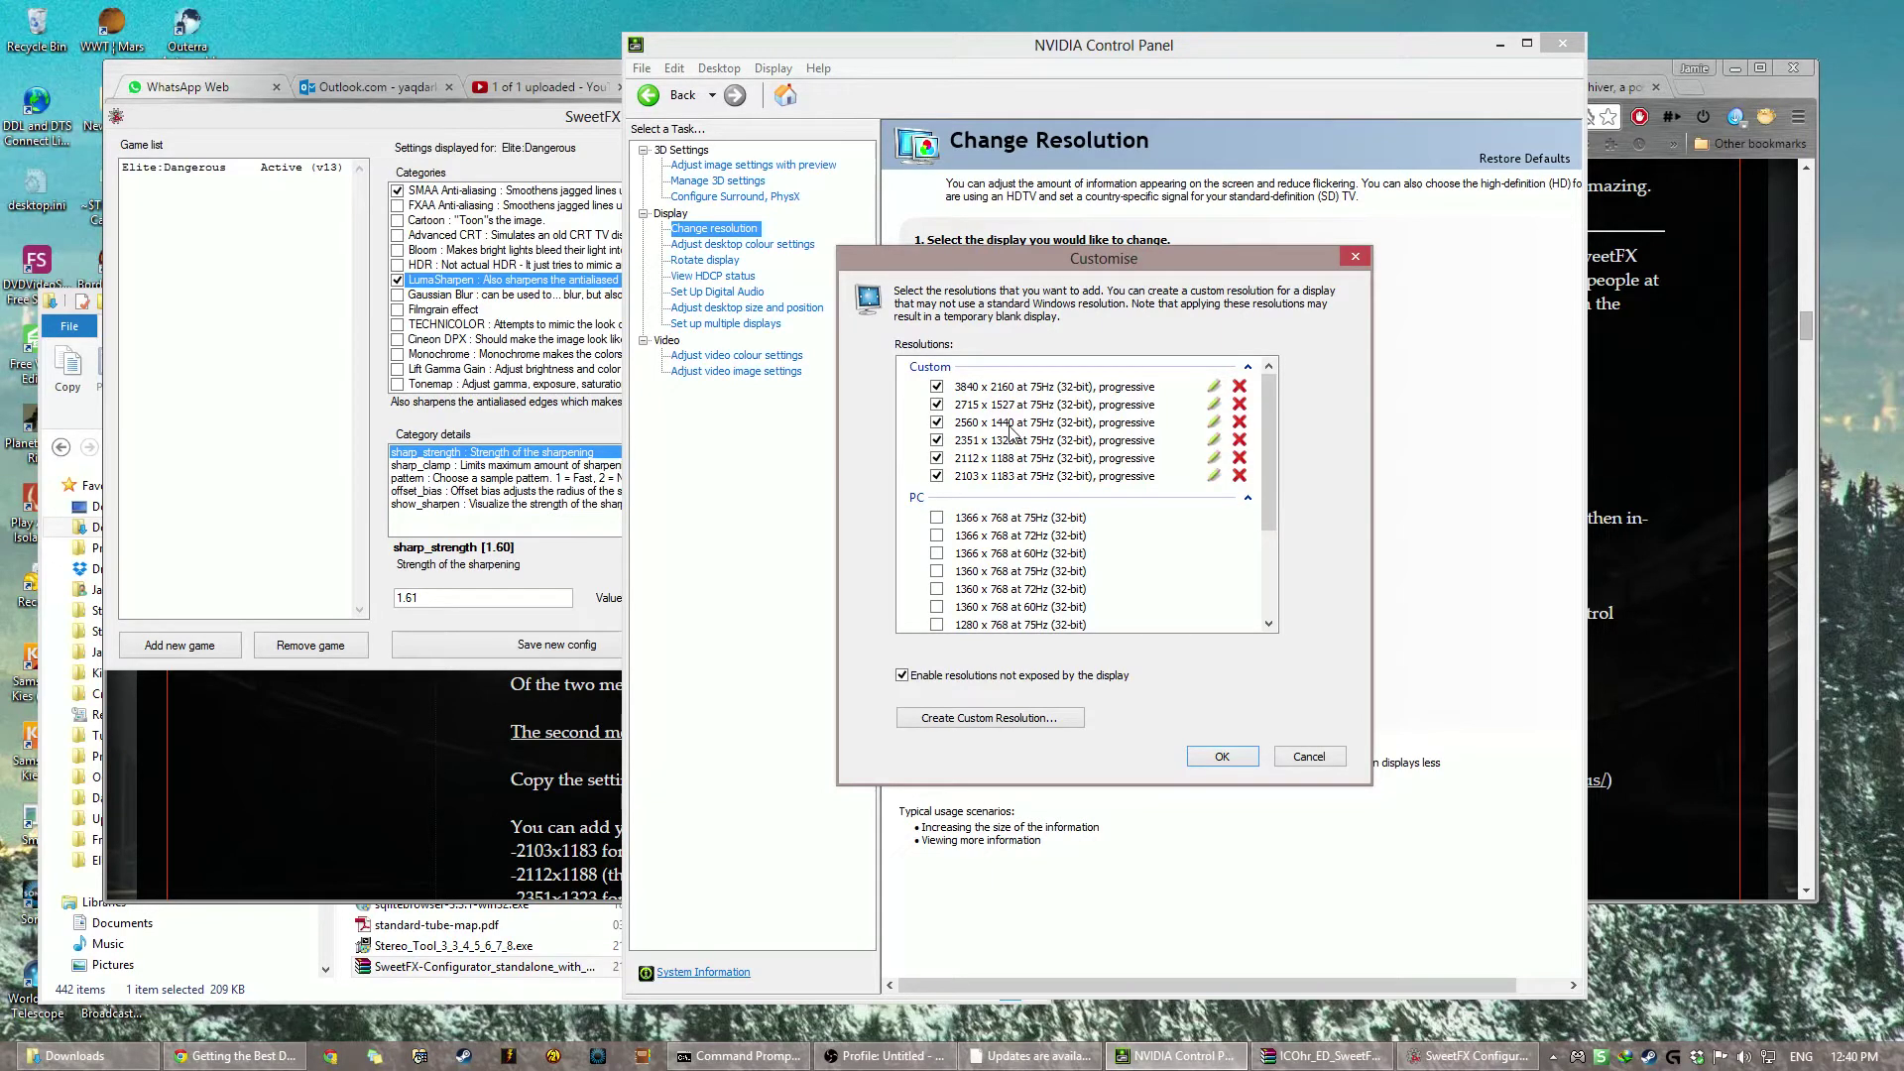
{"action": "left_click", "coordinate": [1012, 480]}
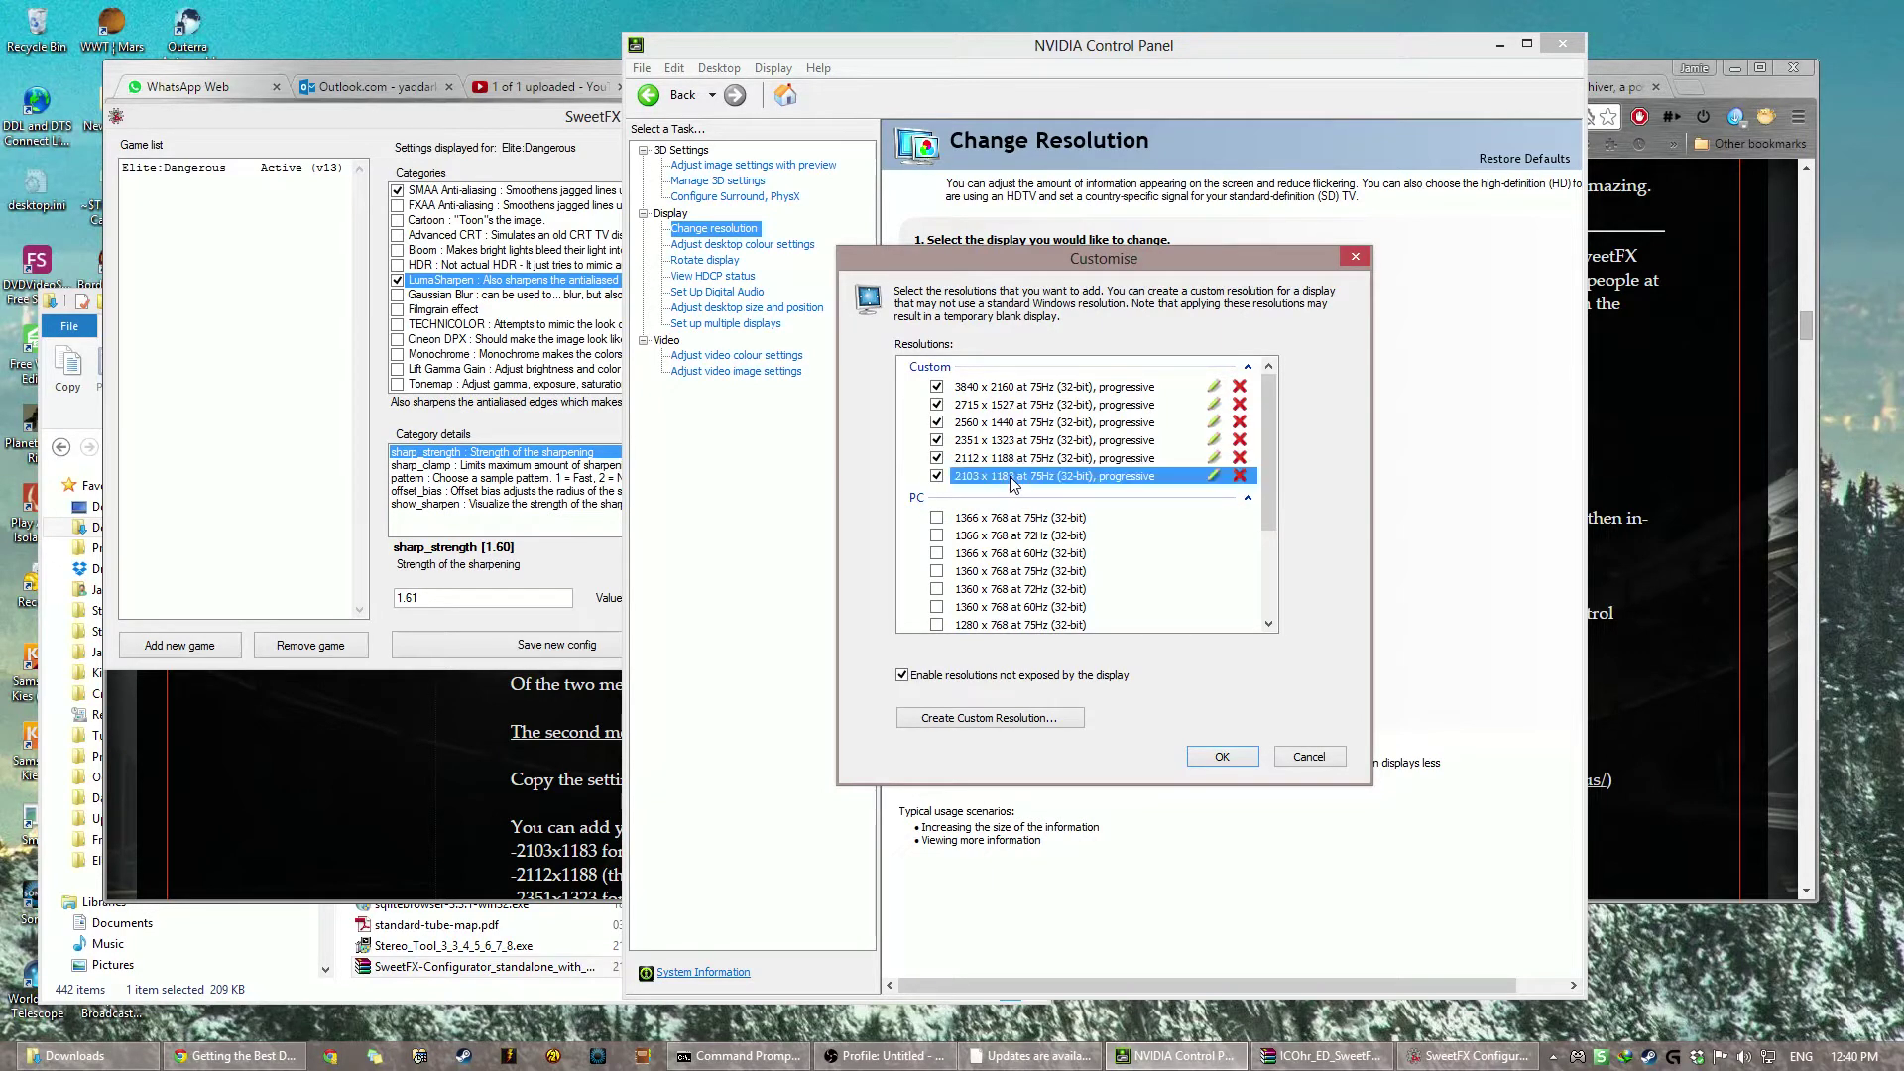
Step: Create and test a 2103 × 1183 custom resolution, dismissing the duplicate warning
{"action": "left_click", "coordinate": [961, 722]}
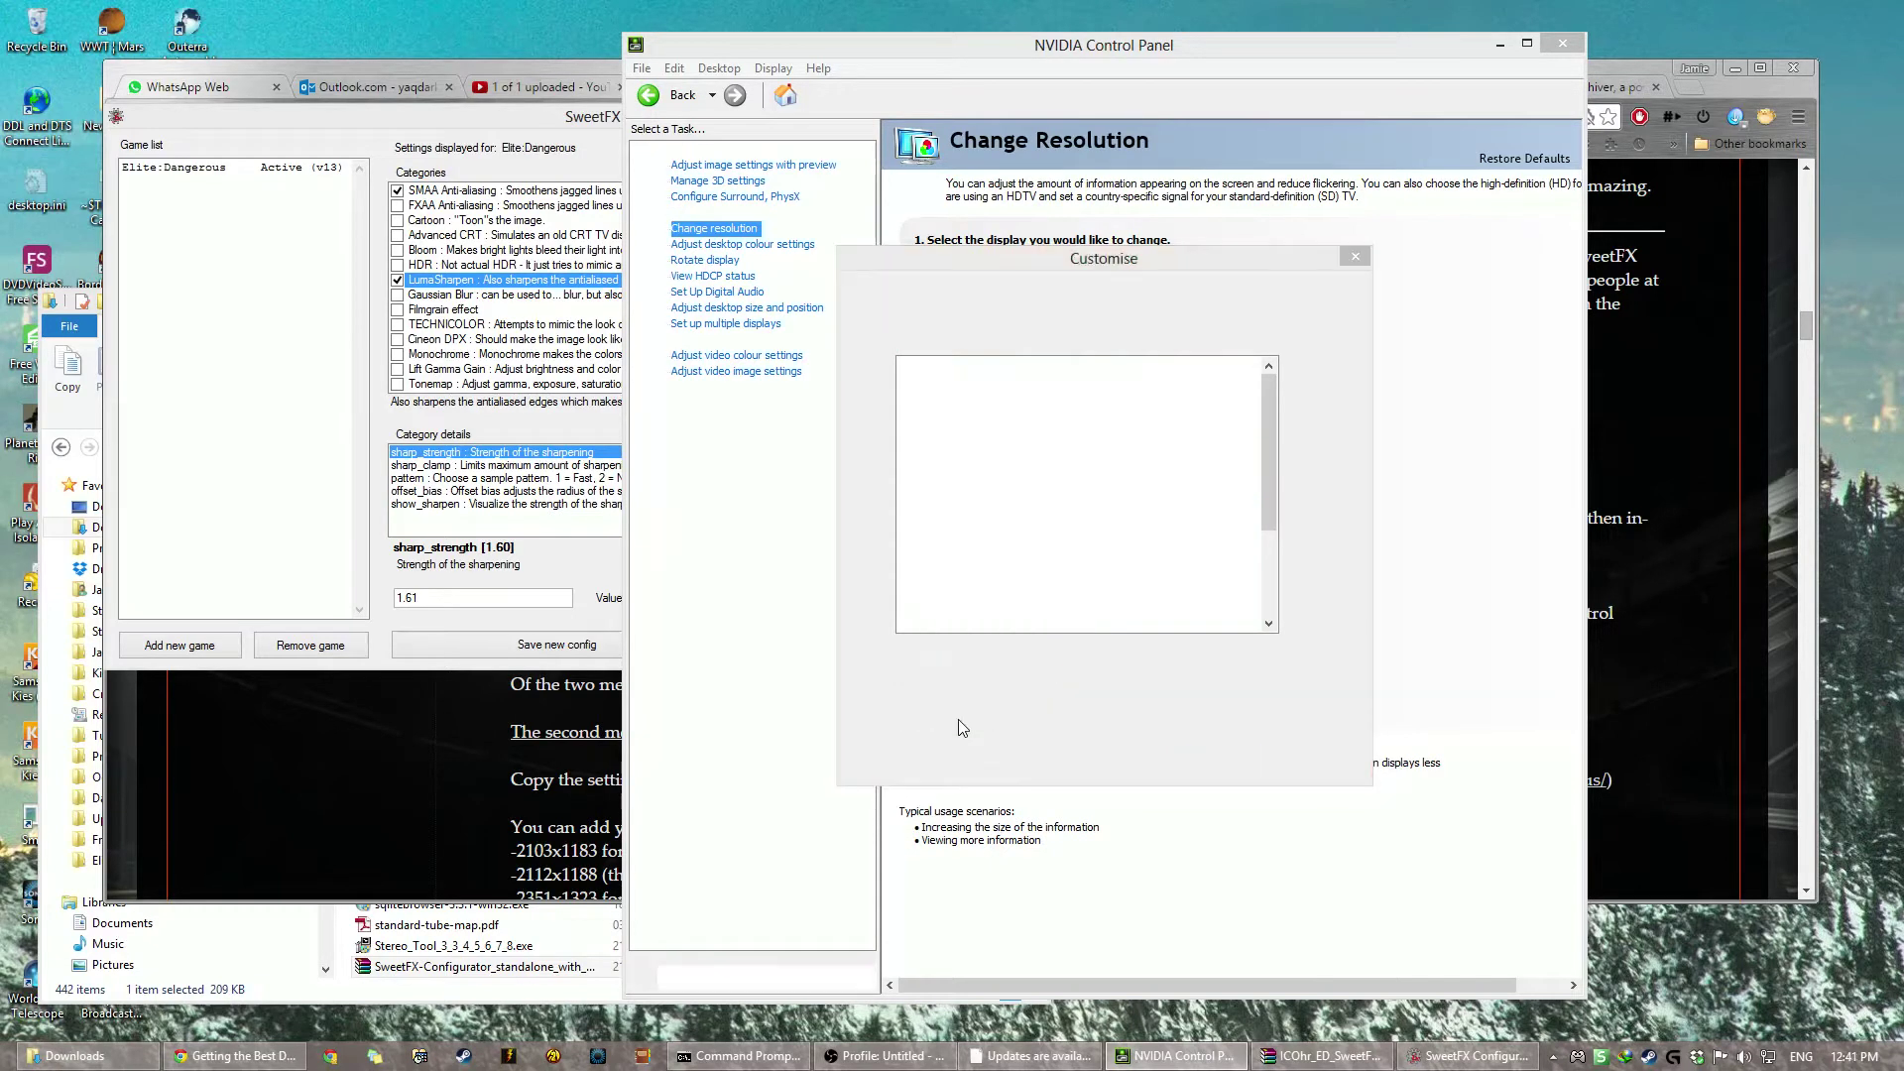
{"action": "left_click_drag", "start_coordinate": [1097, 275], "coordinate": [523, 199]}
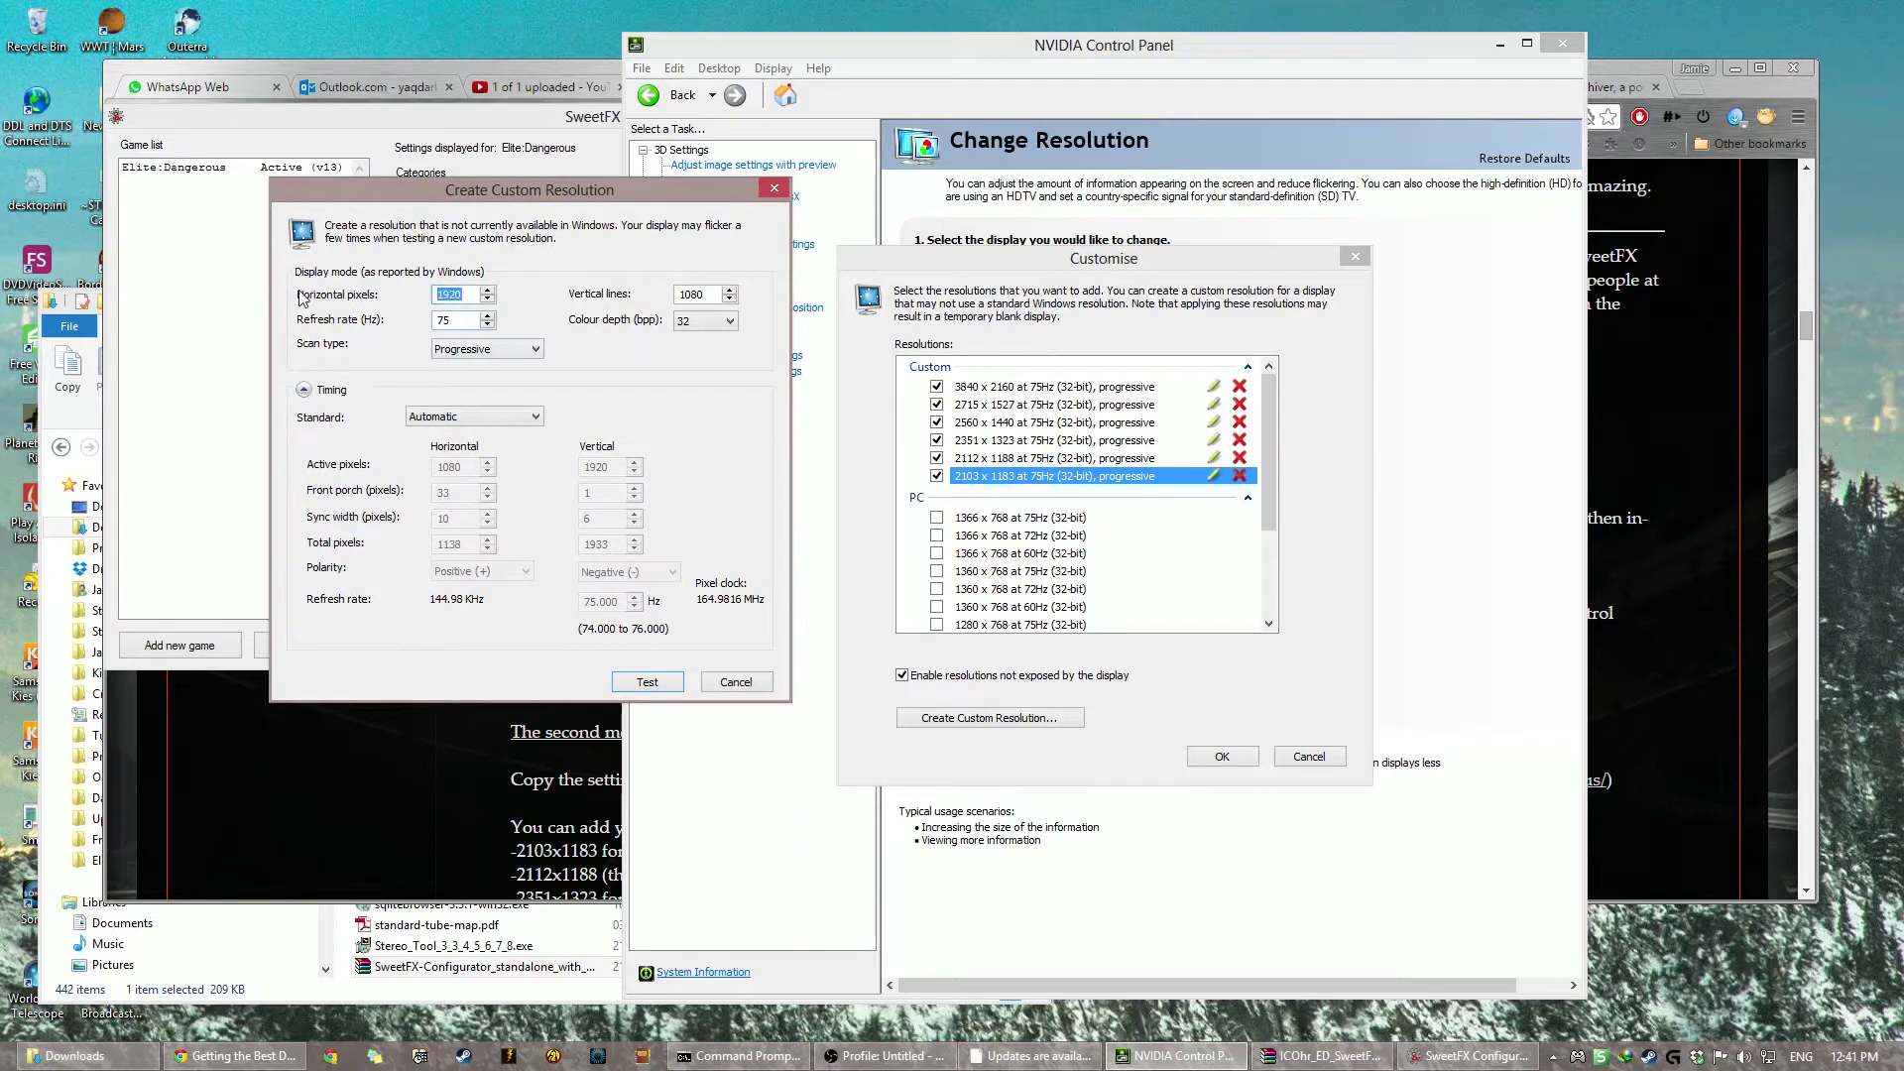
{"action": "type", "text": "2103"}
{"action": "key", "text": "Tab"}
{"action": "type", "text": "1183"}
{"action": "left_click", "coordinate": [650, 684]}
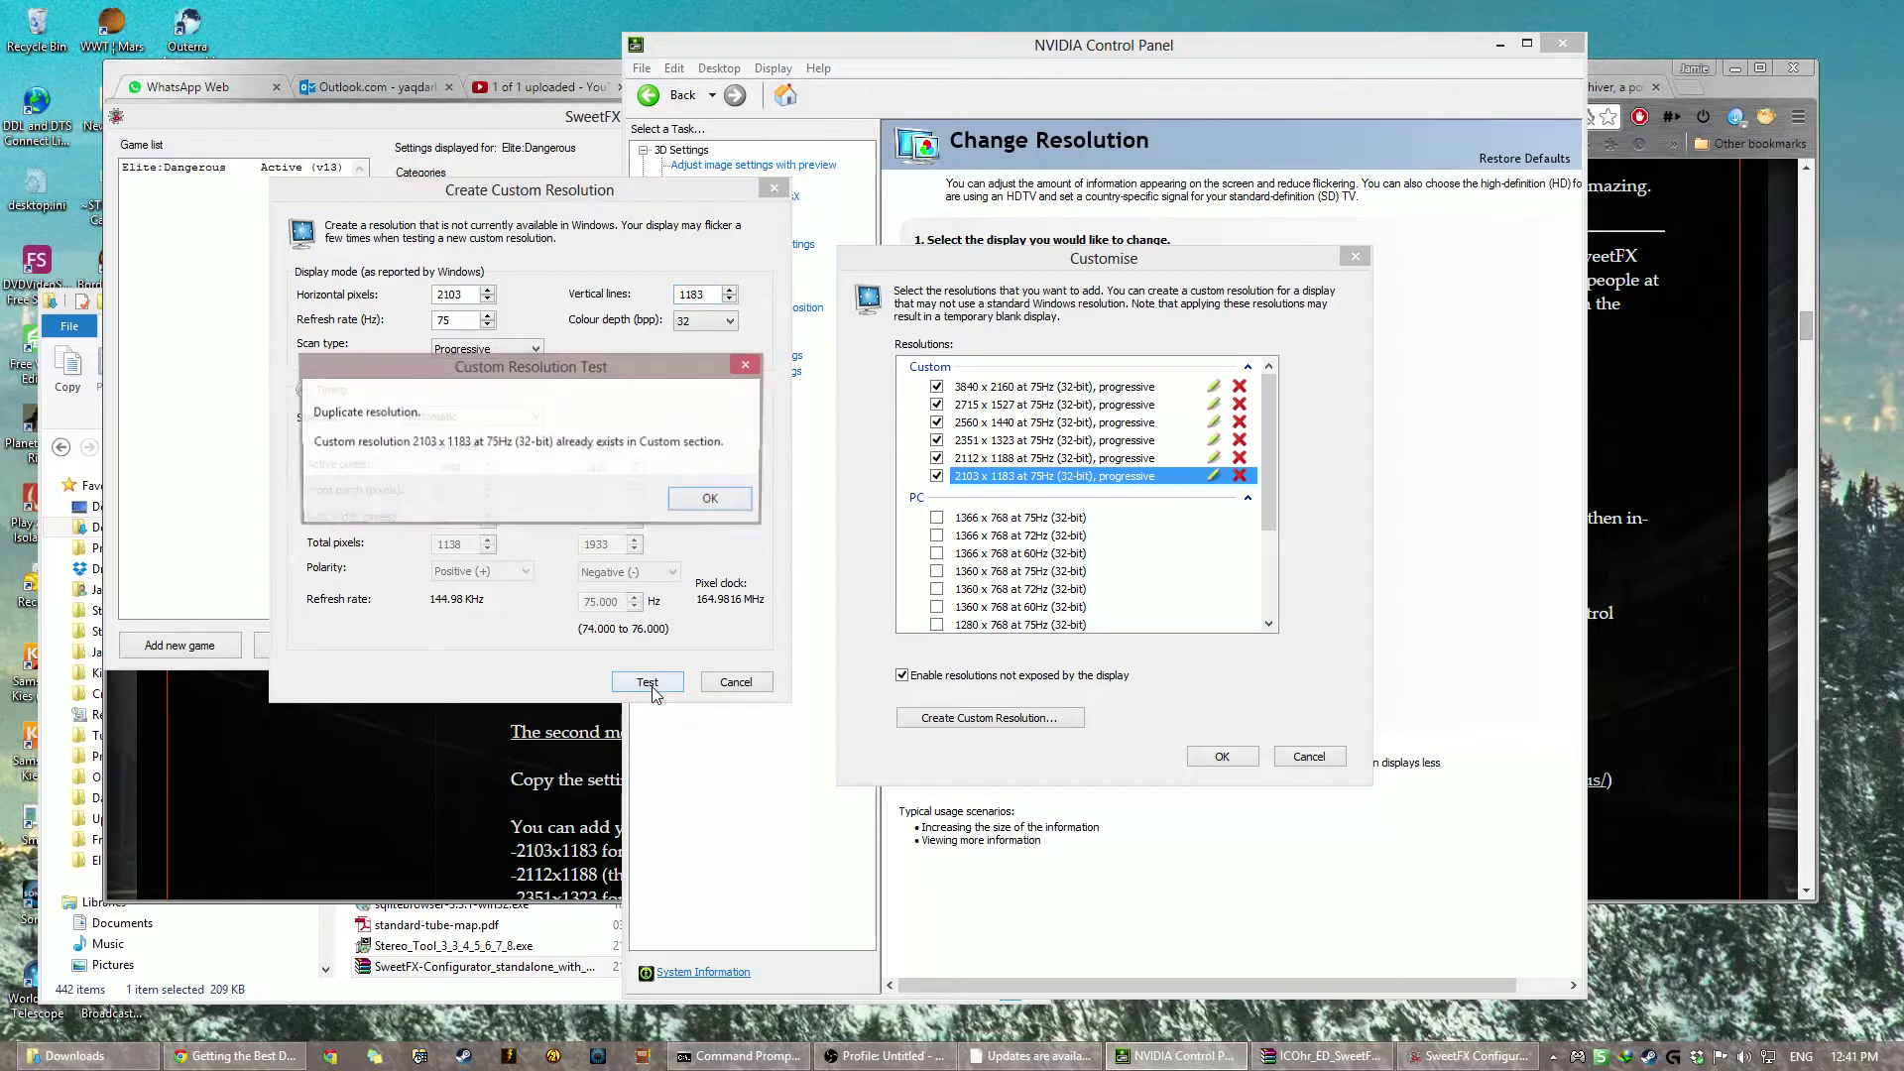
{"action": "left_click", "coordinate": [736, 508]}
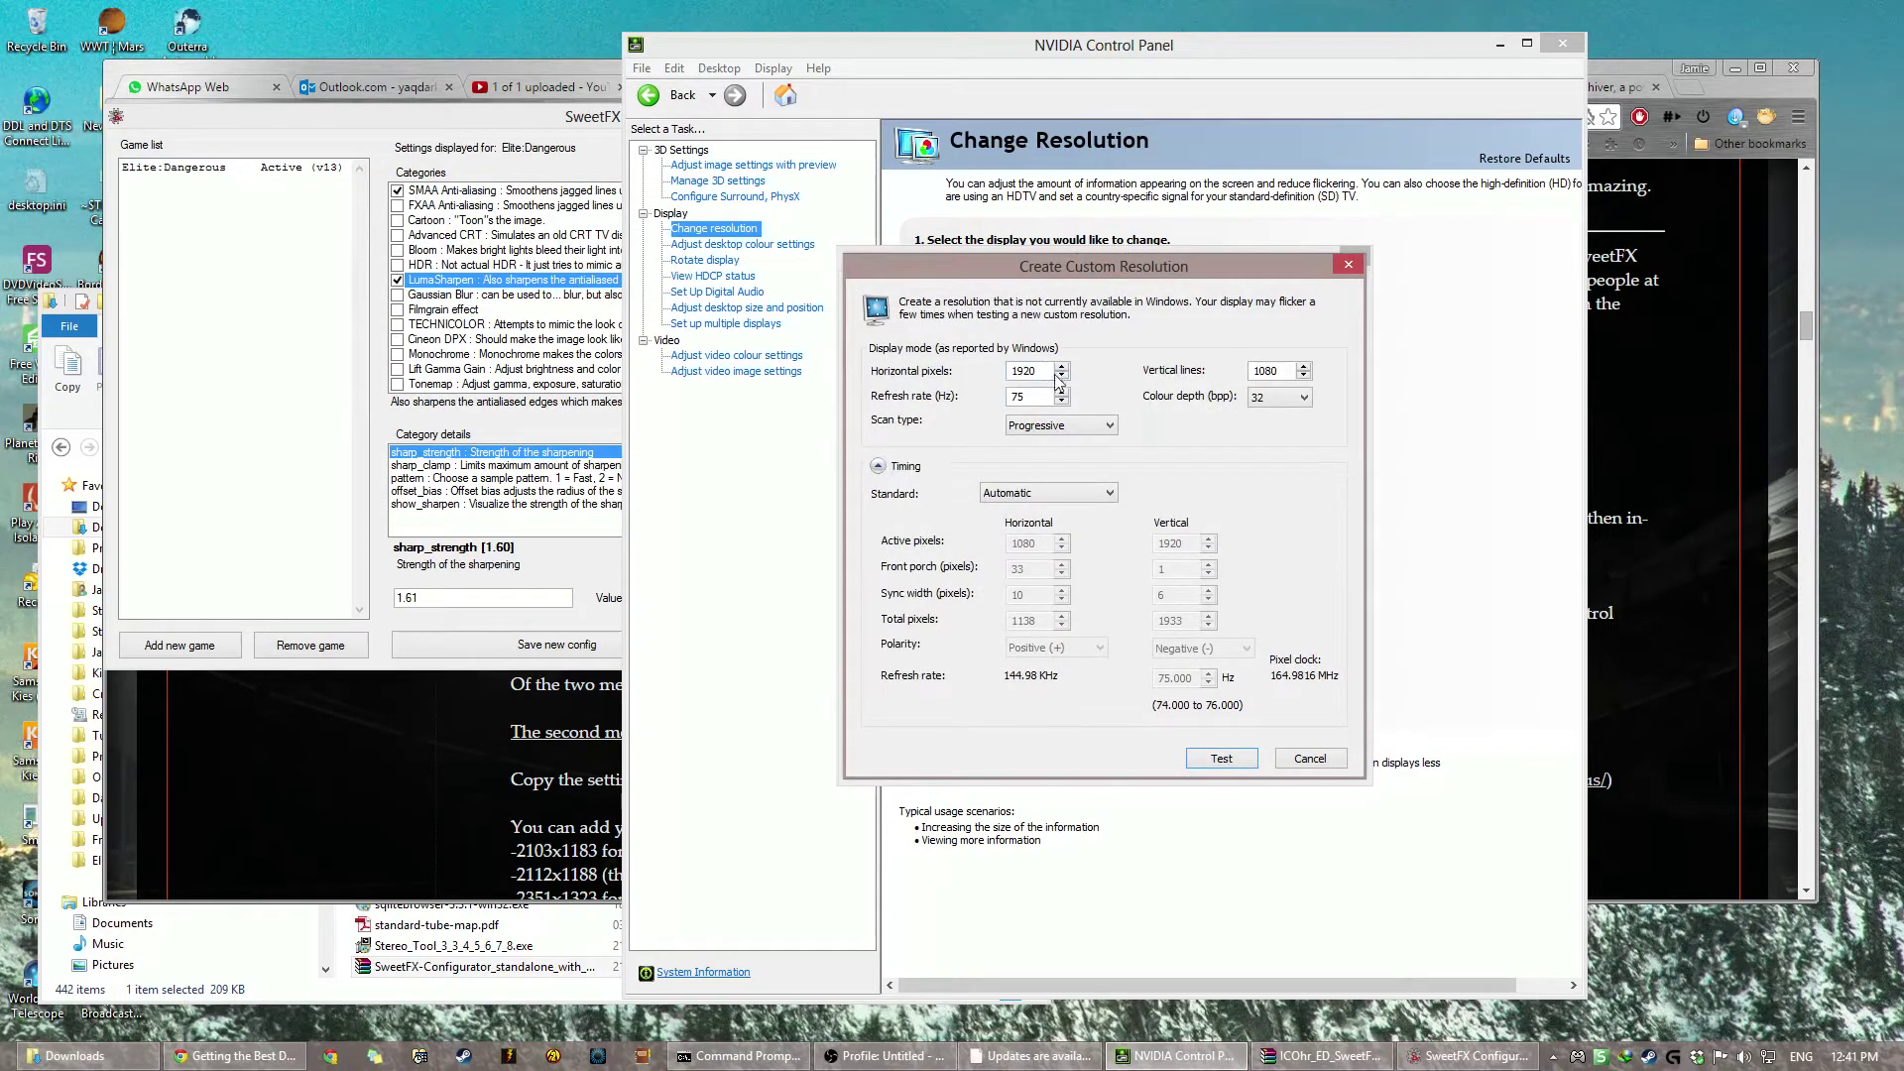
Step: Change the custom resolution to 2112 × 1188, test it, and answer the save prompt
{"action": "left_click_drag", "start_coordinate": [1052, 376], "coordinate": [853, 370]}
{"action": "type", "text": "2112"}
{"action": "key", "text": "Tab"}
{"action": "type", "text": "11"}
{"action": "left_click", "coordinate": [1207, 761]}
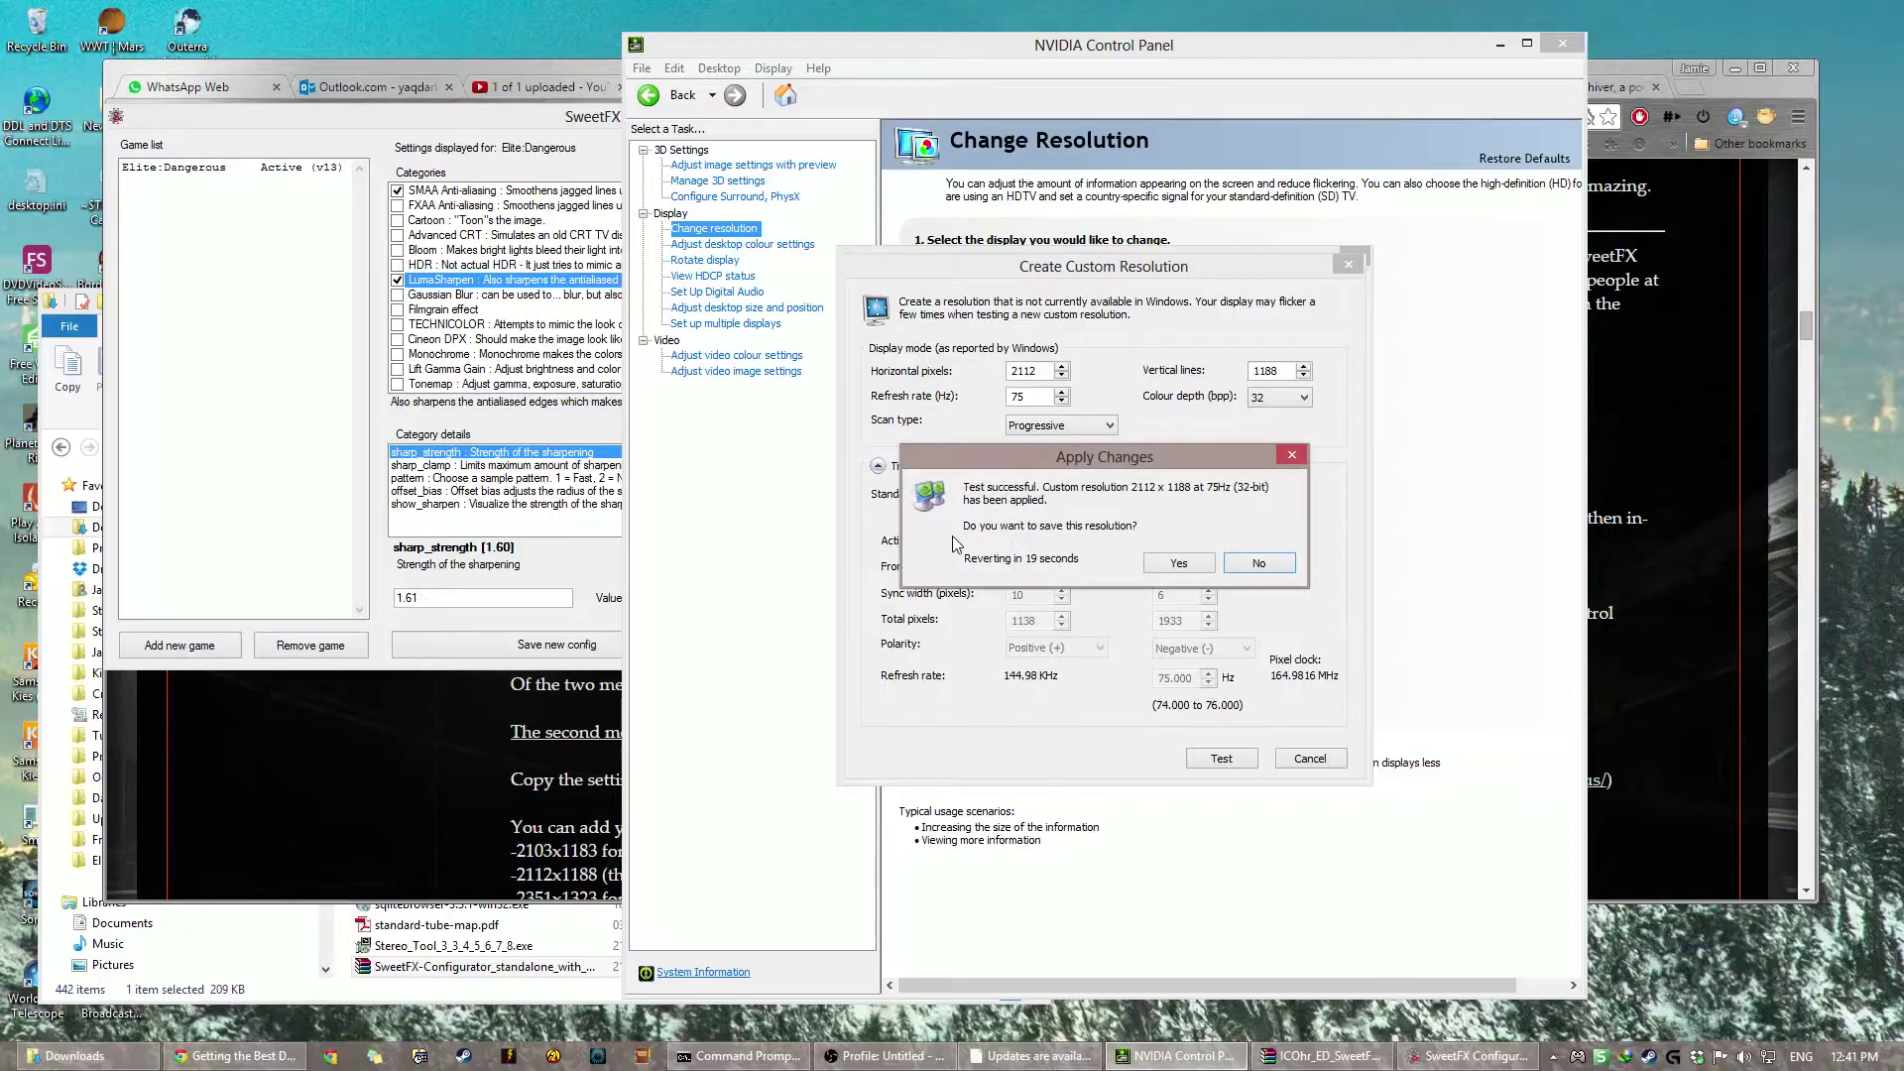
{"action": "left_click", "coordinate": [1175, 561]}
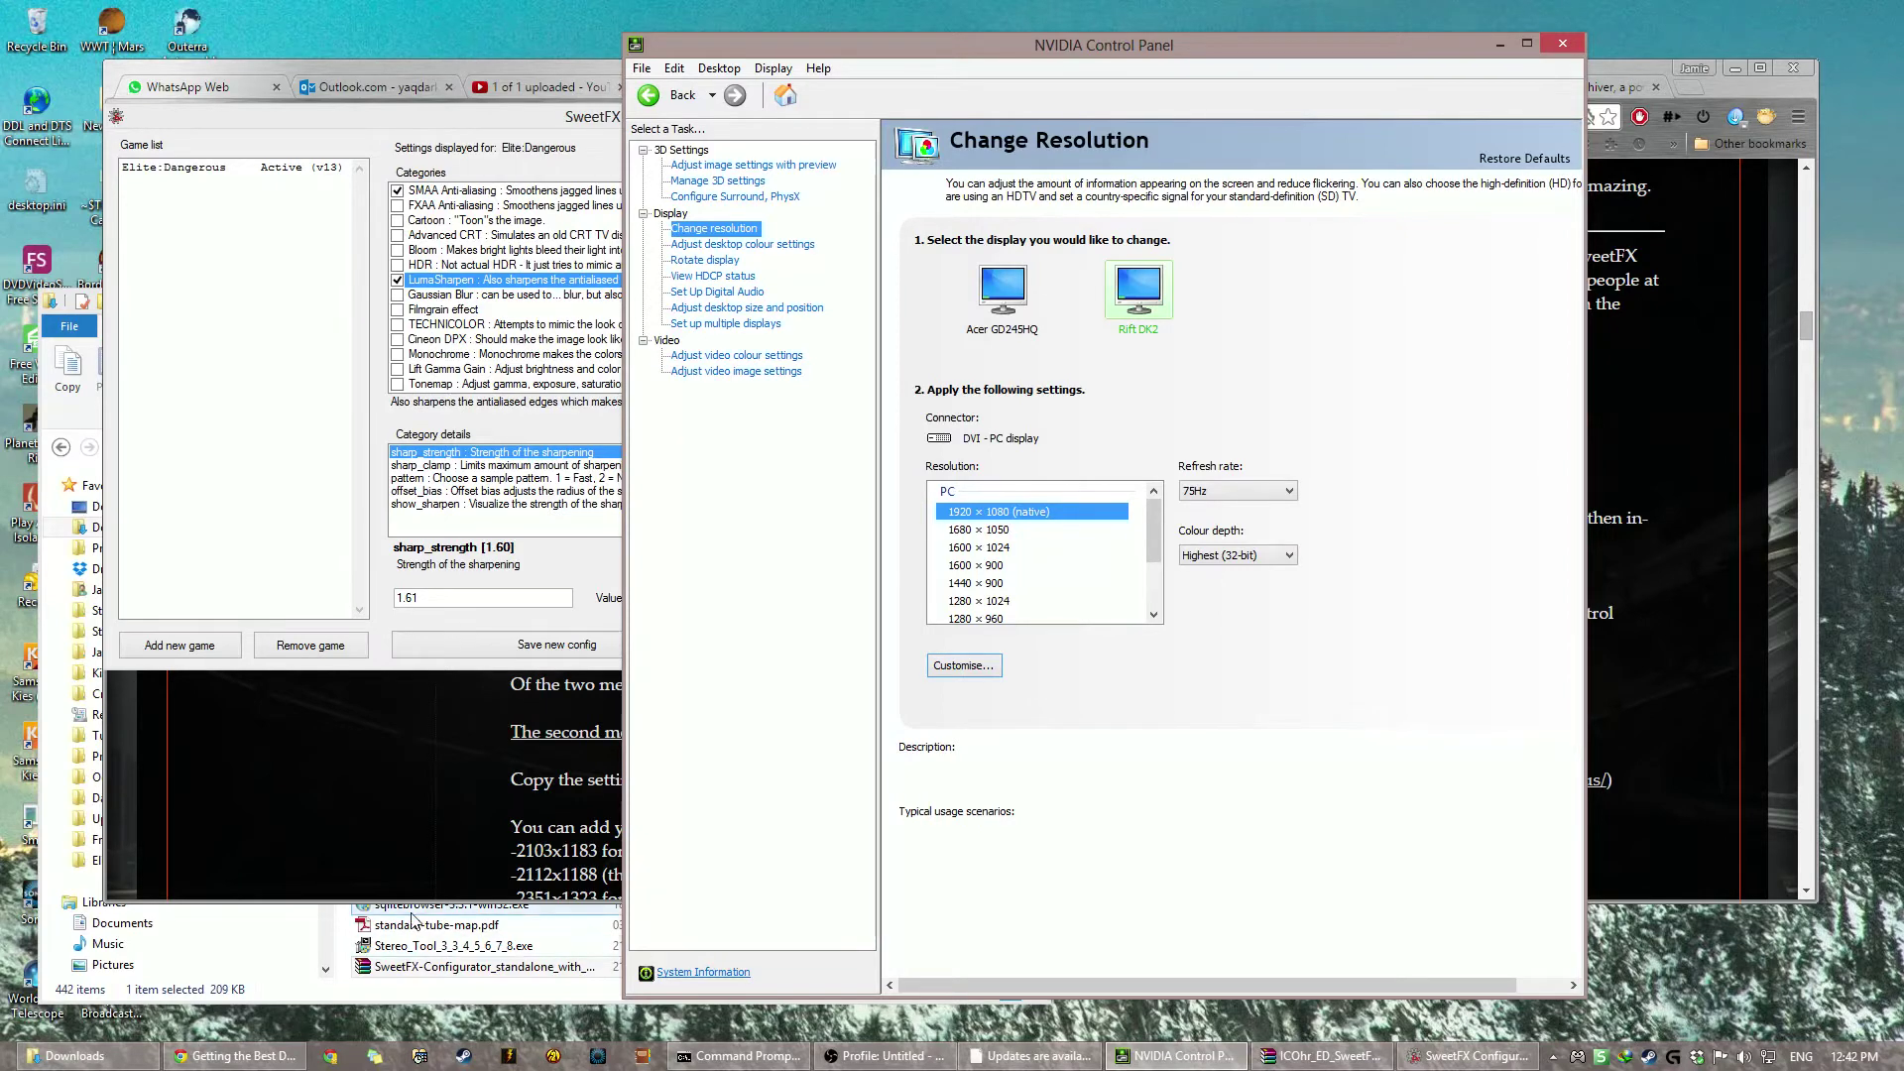
Step: Open the forum's Tom's Hardware core-parking tutorial and follow its coderbag.com utility link
{"action": "left_click", "coordinate": [451, 905]}
{"action": "left_click", "coordinate": [1765, 735]}
{"action": "scroll", "coordinate": [1680, 795], "scroll_direction": "down", "scroll_amount": 6}
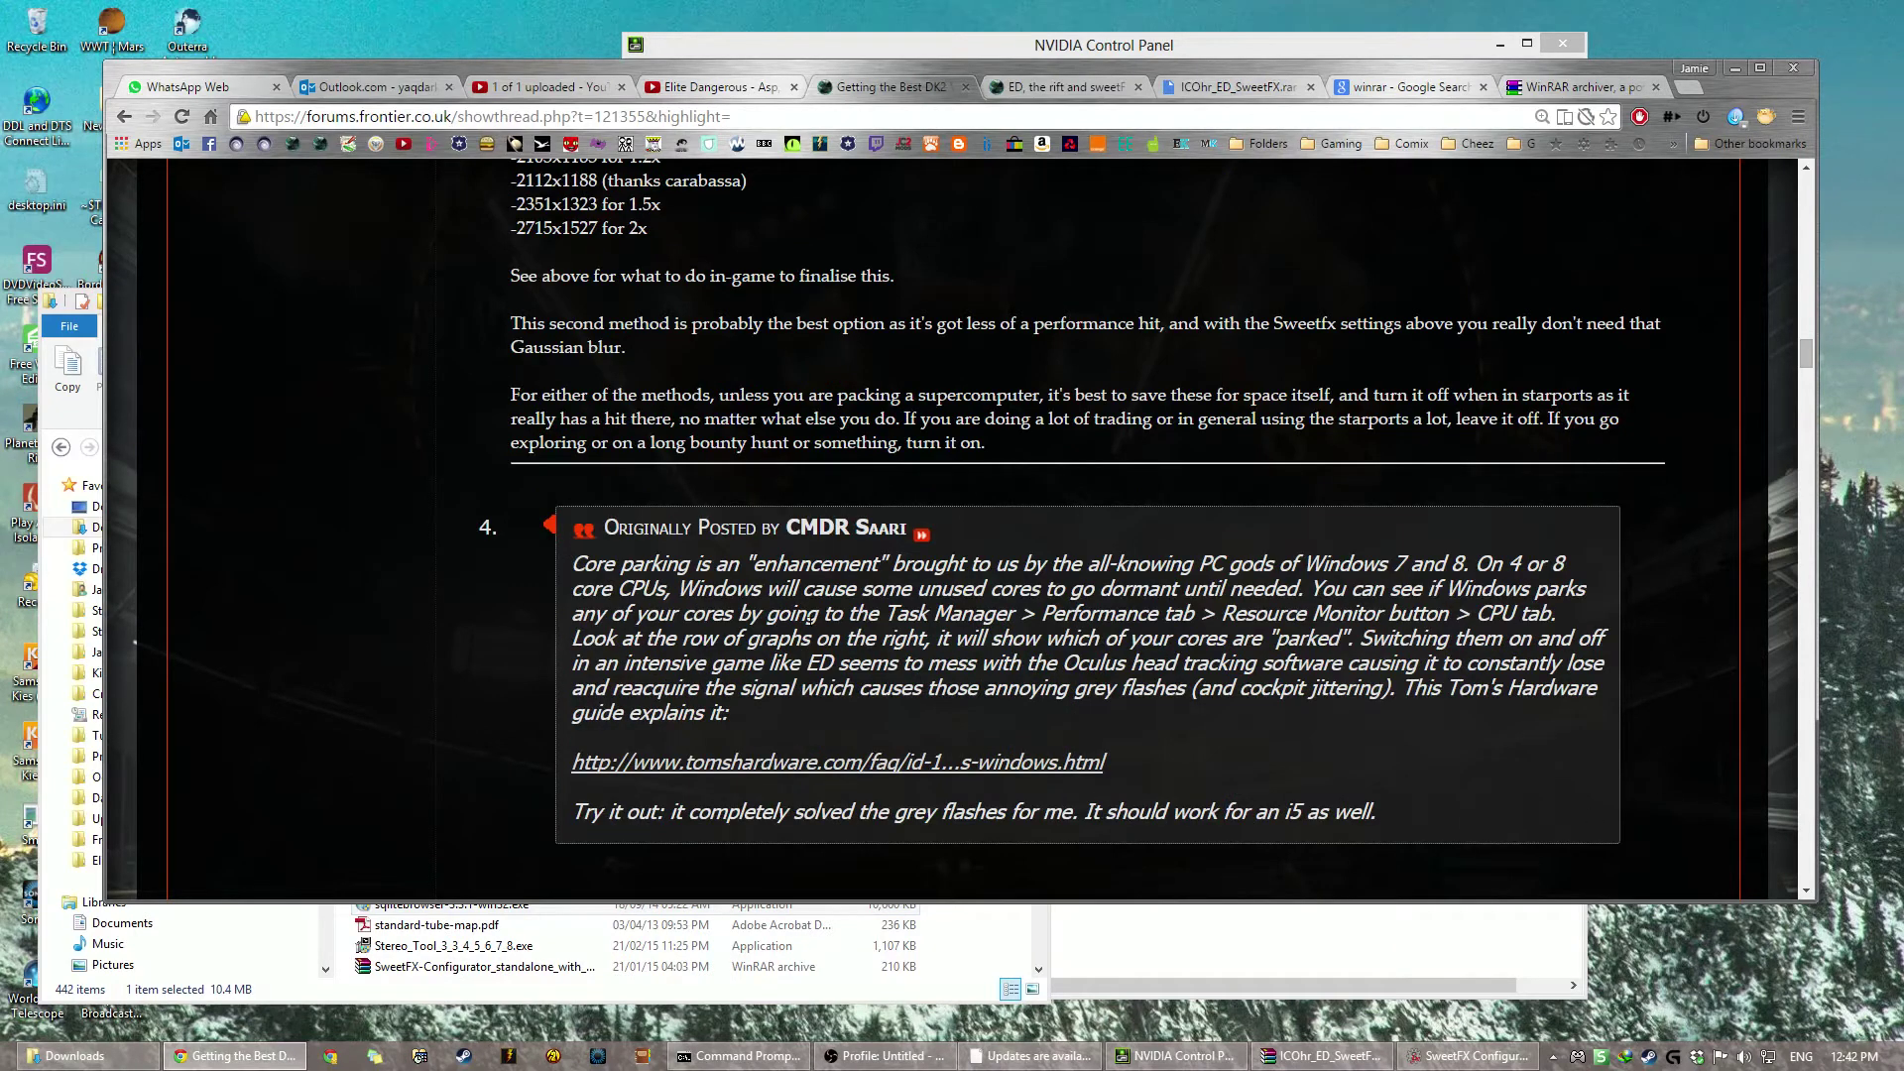
{"action": "scroll", "coordinate": [813, 632], "scroll_direction": "down", "scroll_amount": 1}
{"action": "middle_click", "coordinate": [897, 663]}
{"action": "left_click", "coordinate": [947, 90]}
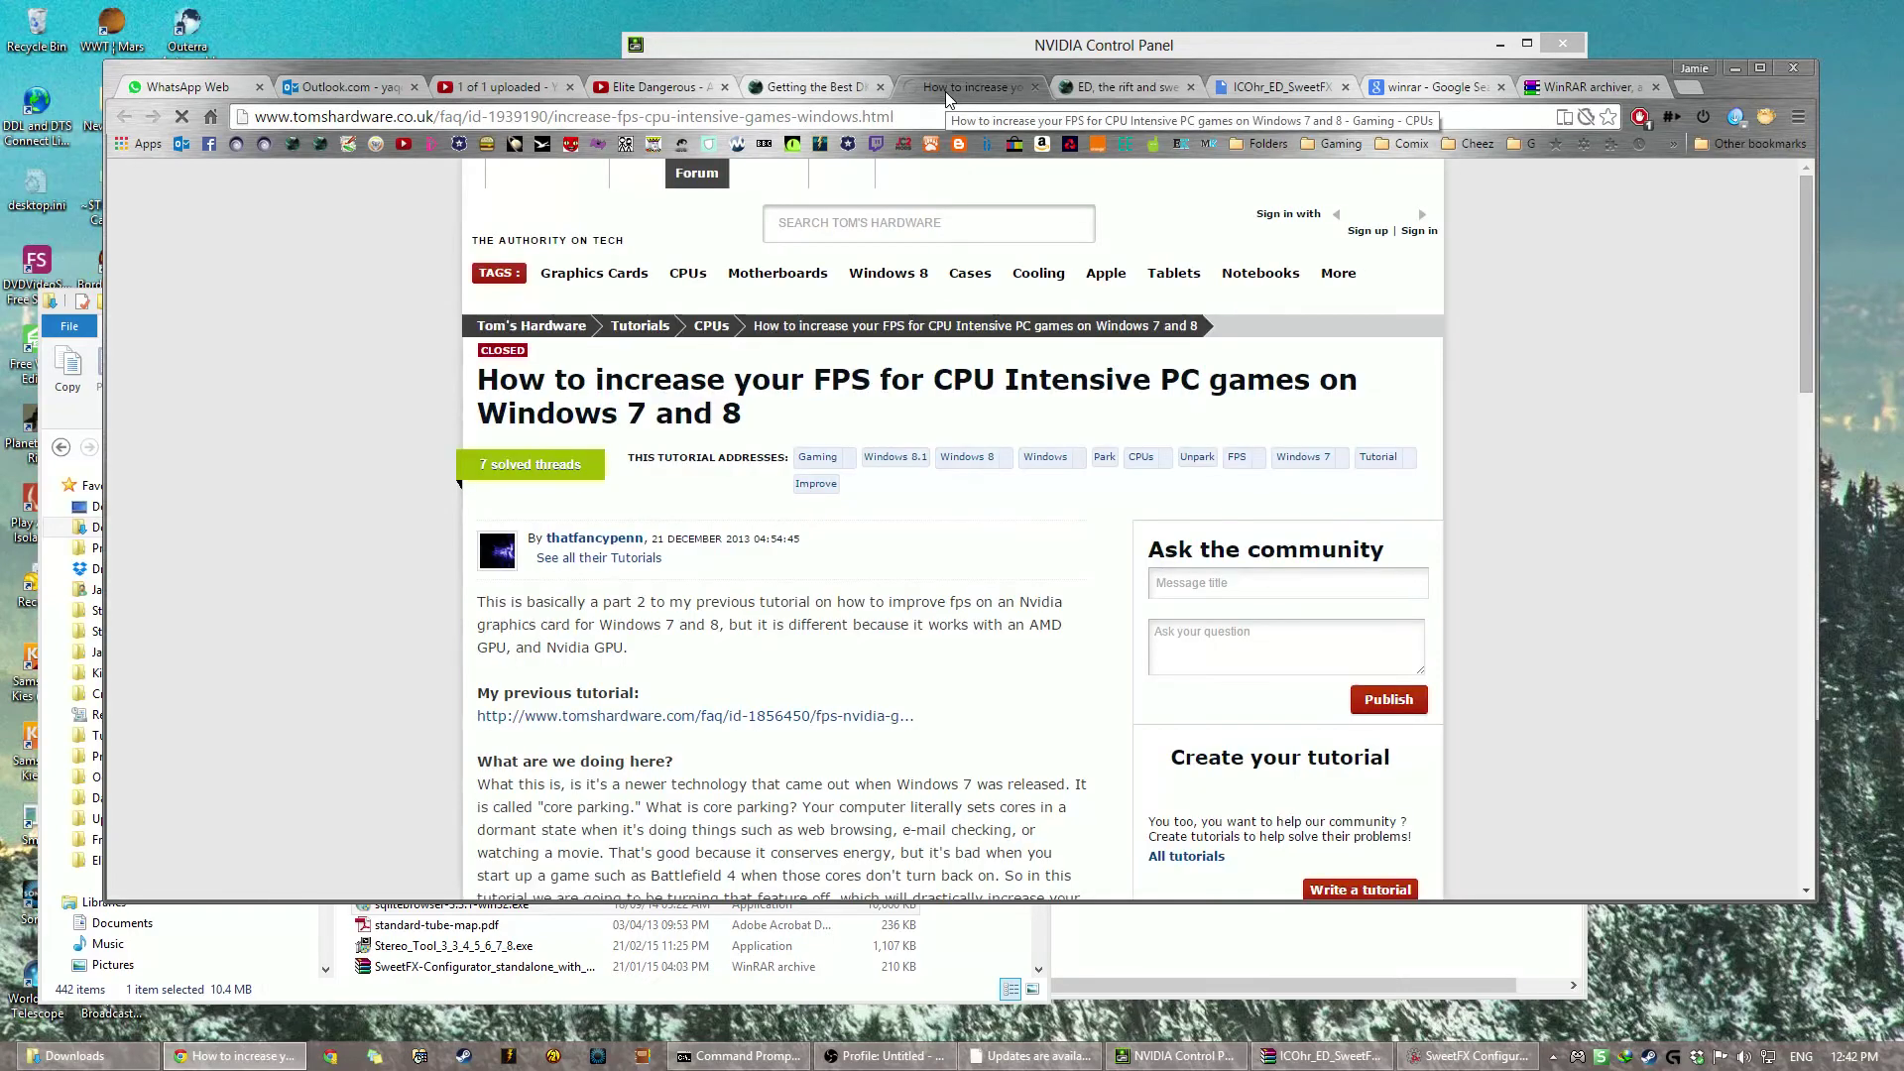
{"action": "scroll", "coordinate": [850, 693], "scroll_direction": "down", "scroll_amount": 3}
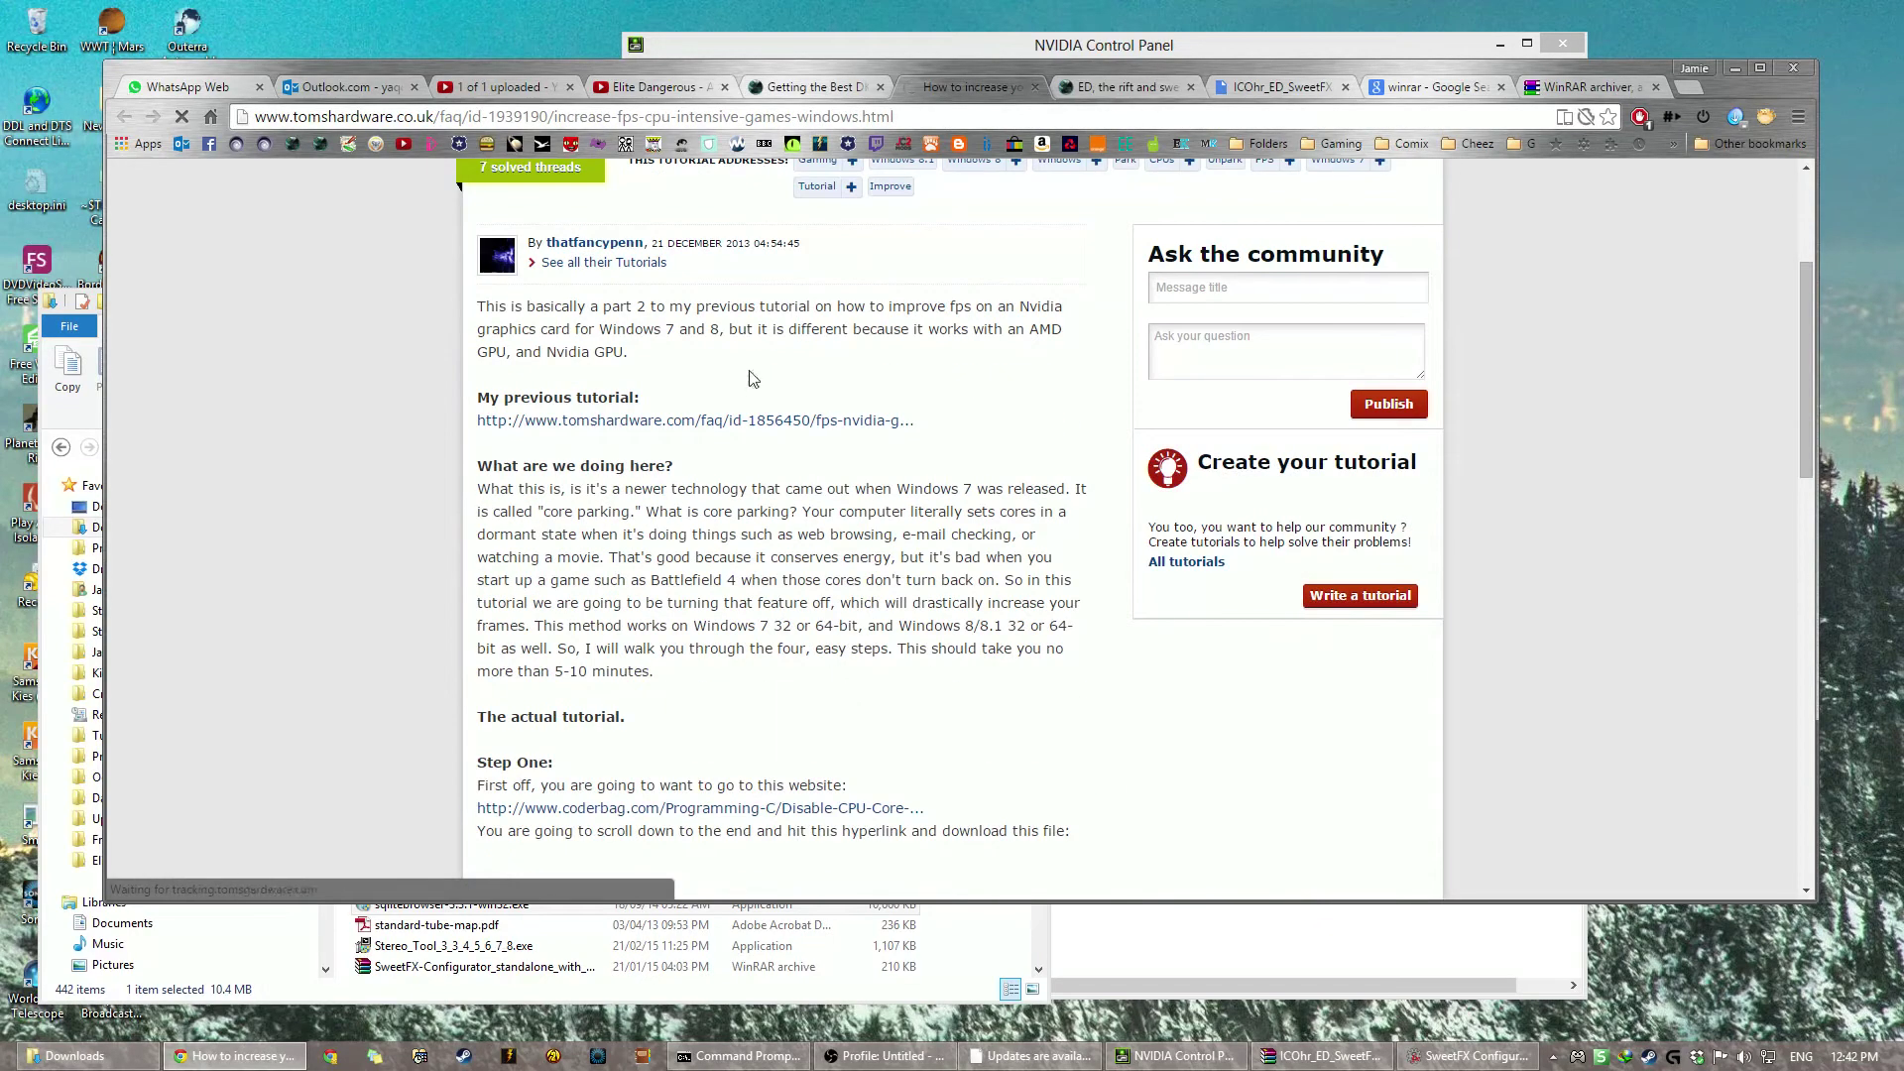
{"action": "scroll", "coordinate": [702, 585], "scroll_direction": "down", "scroll_amount": 2}
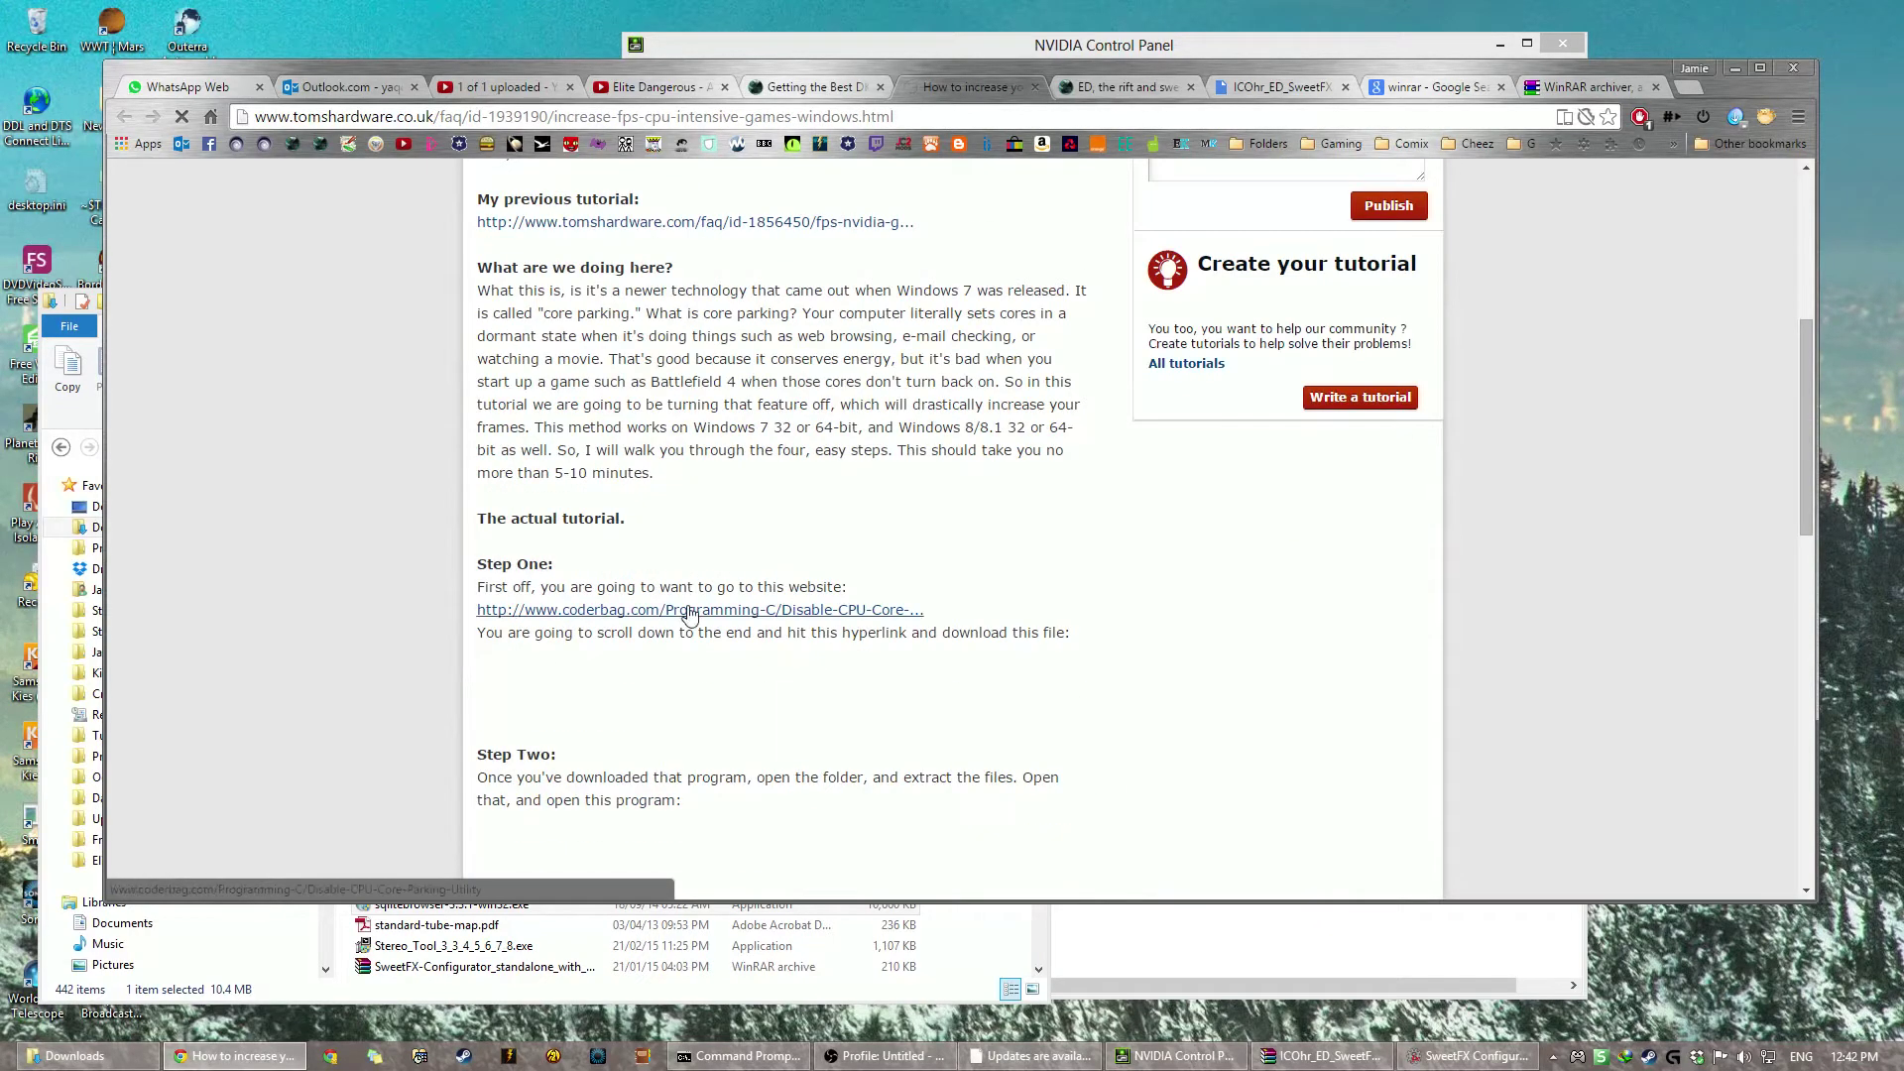
{"action": "left_click", "coordinate": [691, 614]}
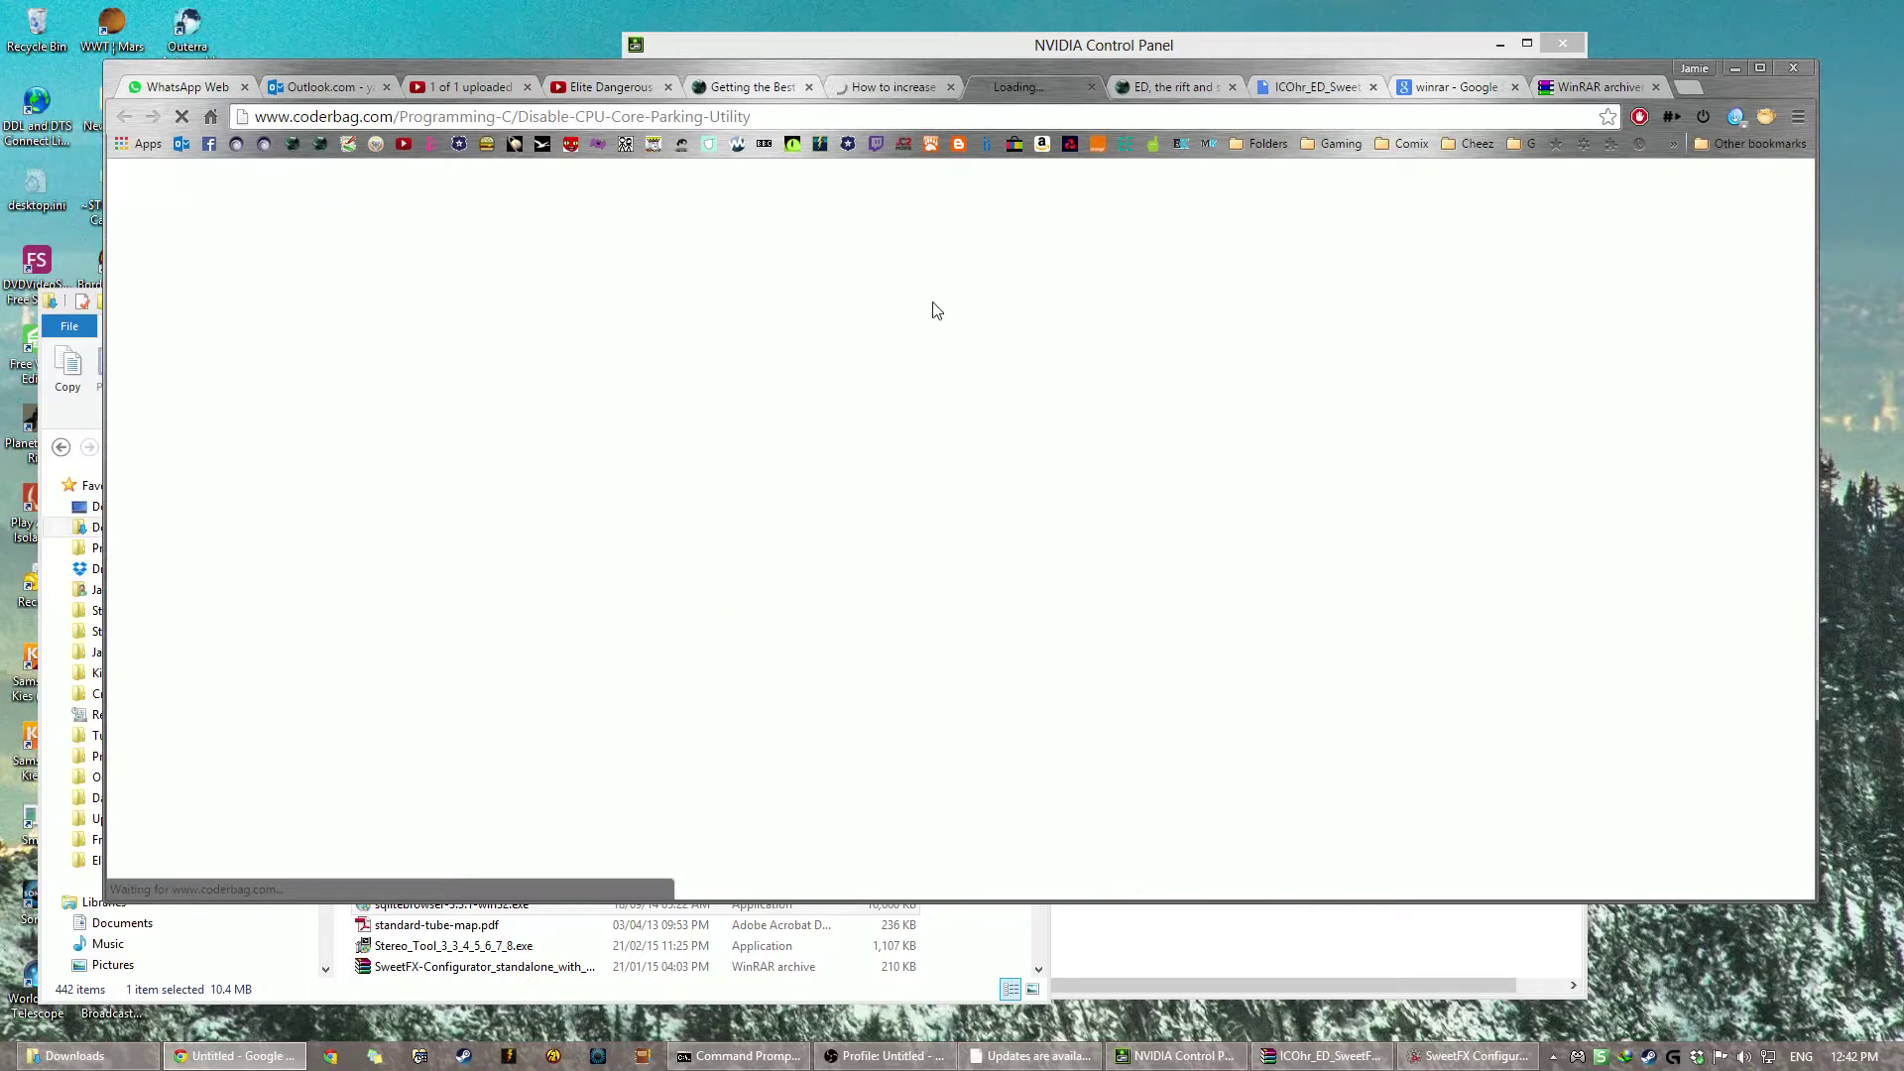
Step: Sort Downloads newest first and open Unpark-CPU-App.zip to its Unpark-CPU-App folder
{"action": "left_click", "coordinate": [89, 1055]}
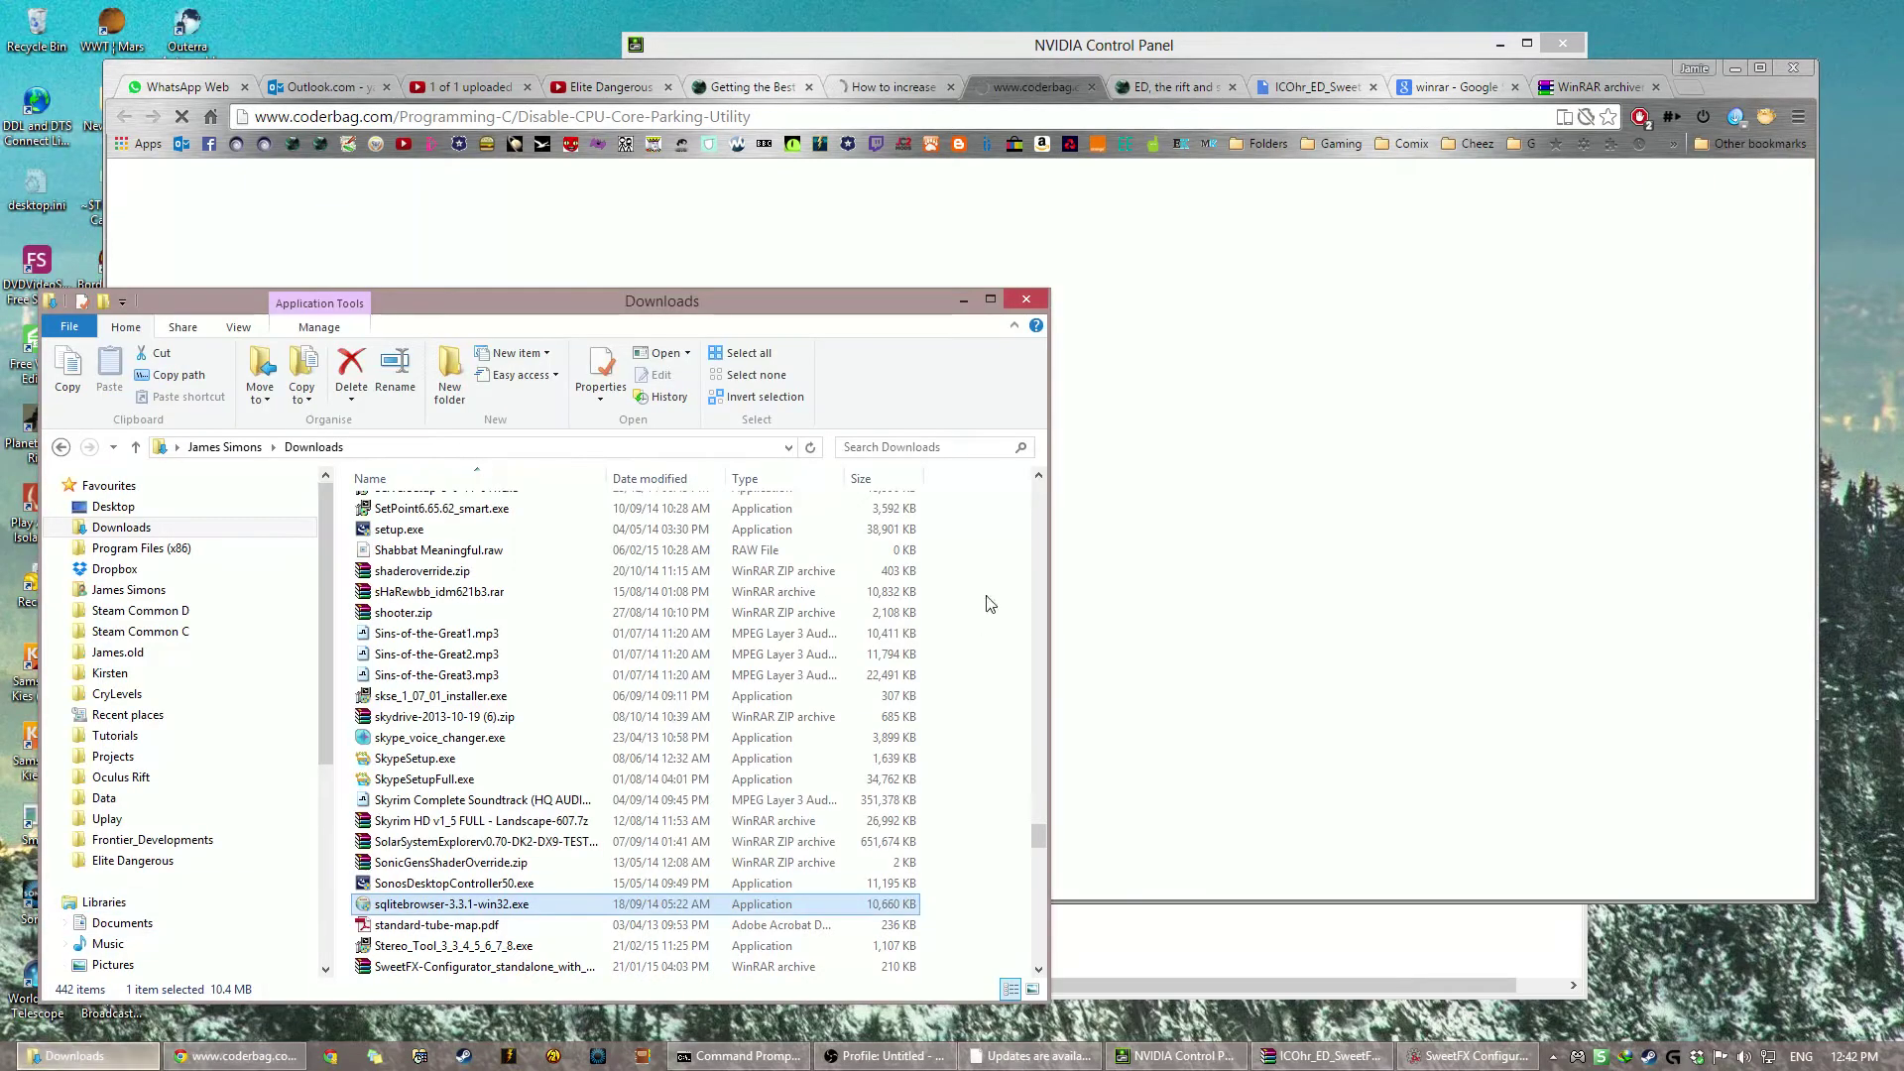
{"action": "left_click", "coordinate": [680, 551]}
{"action": "left_click", "coordinate": [649, 478]}
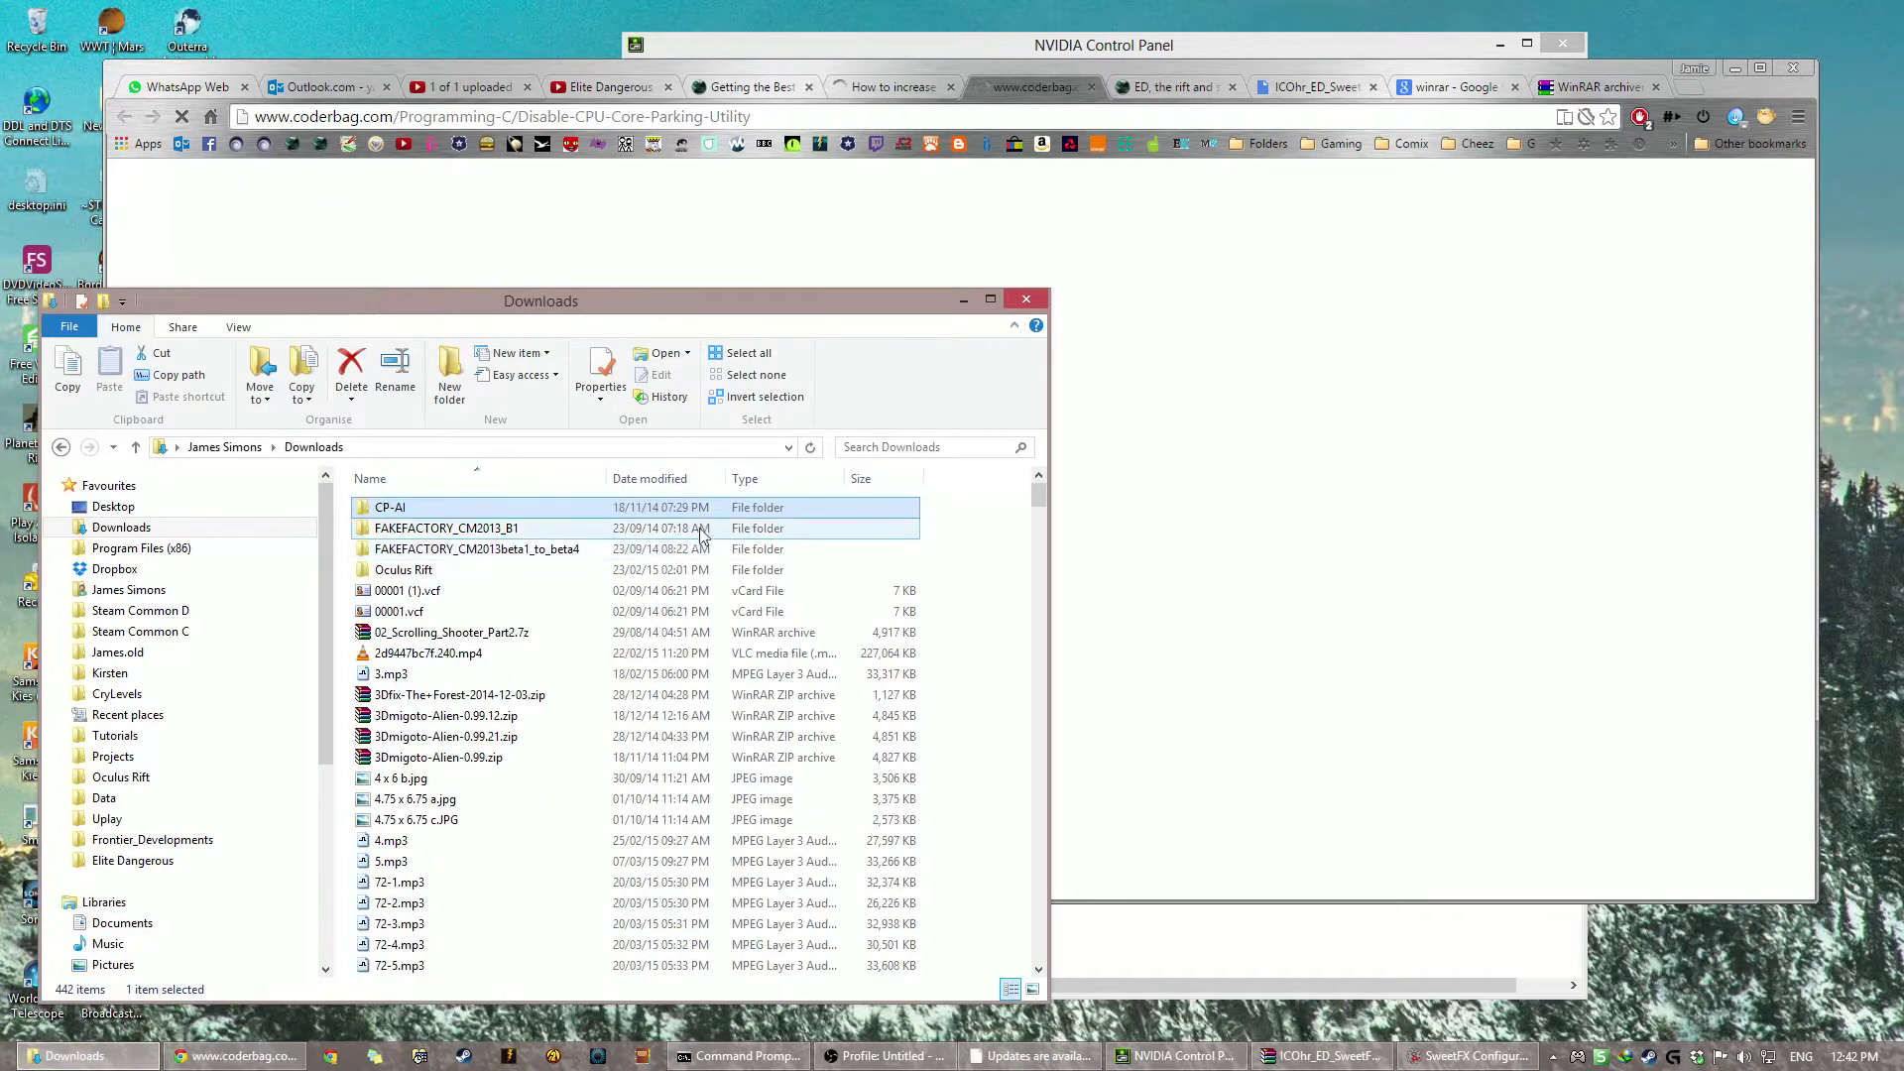
{"action": "left_click", "coordinate": [391, 507]}
{"action": "left_click", "coordinate": [656, 478]}
{"action": "left_click", "coordinate": [537, 551]}
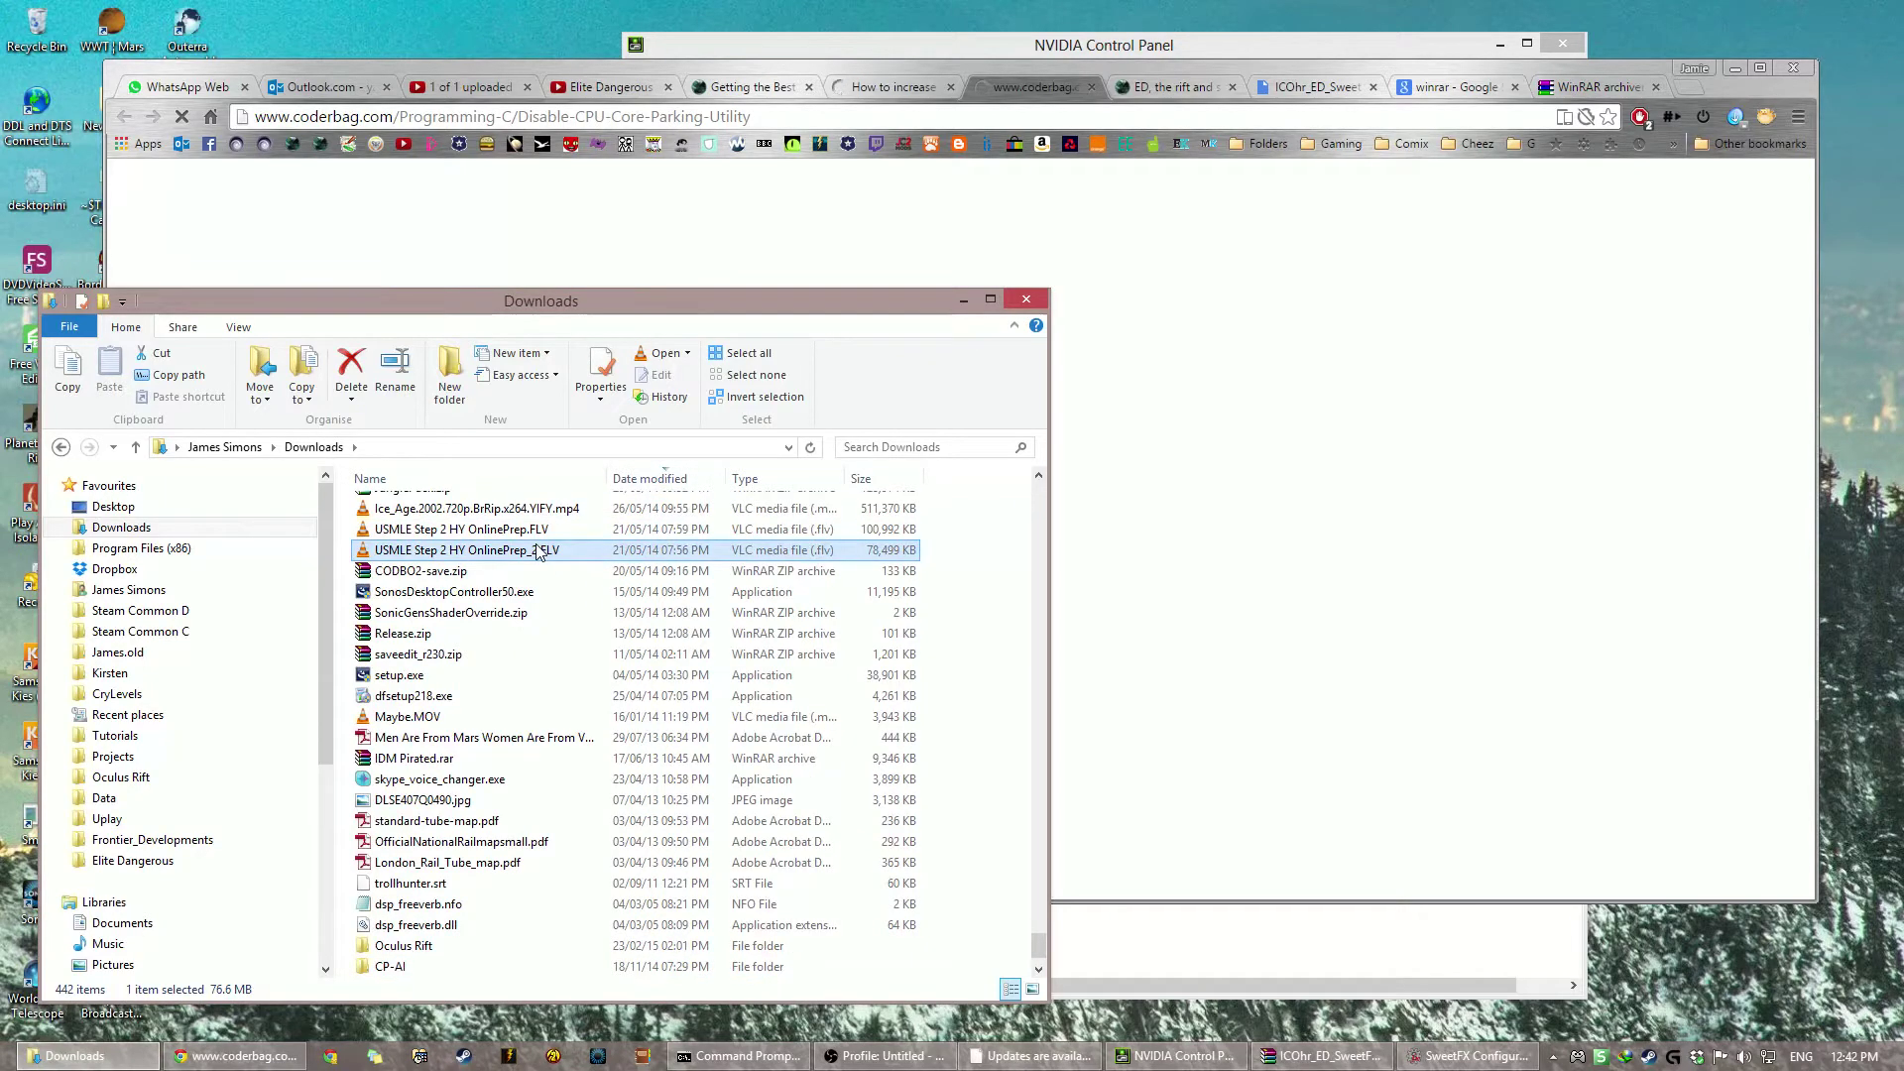
{"action": "key", "text": "Home"}
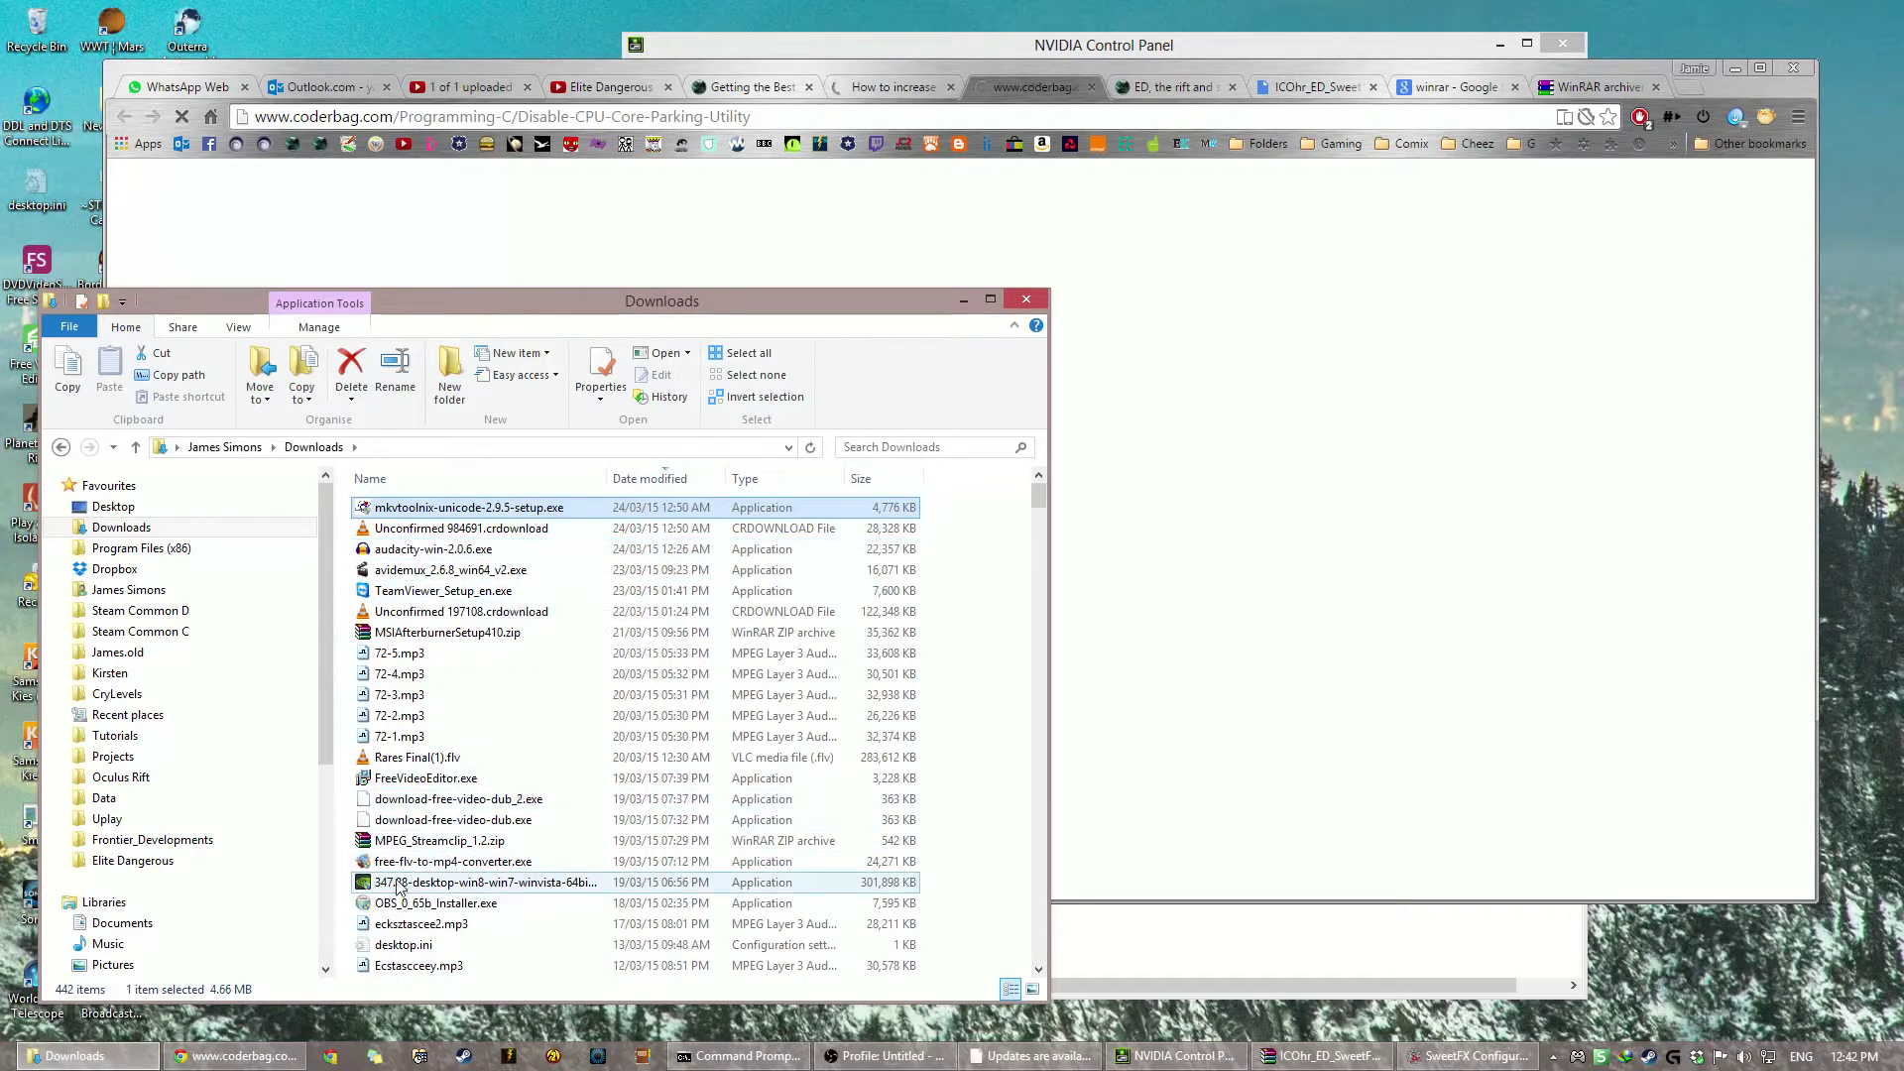
{"action": "left_click", "coordinate": [483, 903]}
{"action": "scroll", "coordinate": [491, 843], "scroll_direction": "down", "scroll_amount": 5}
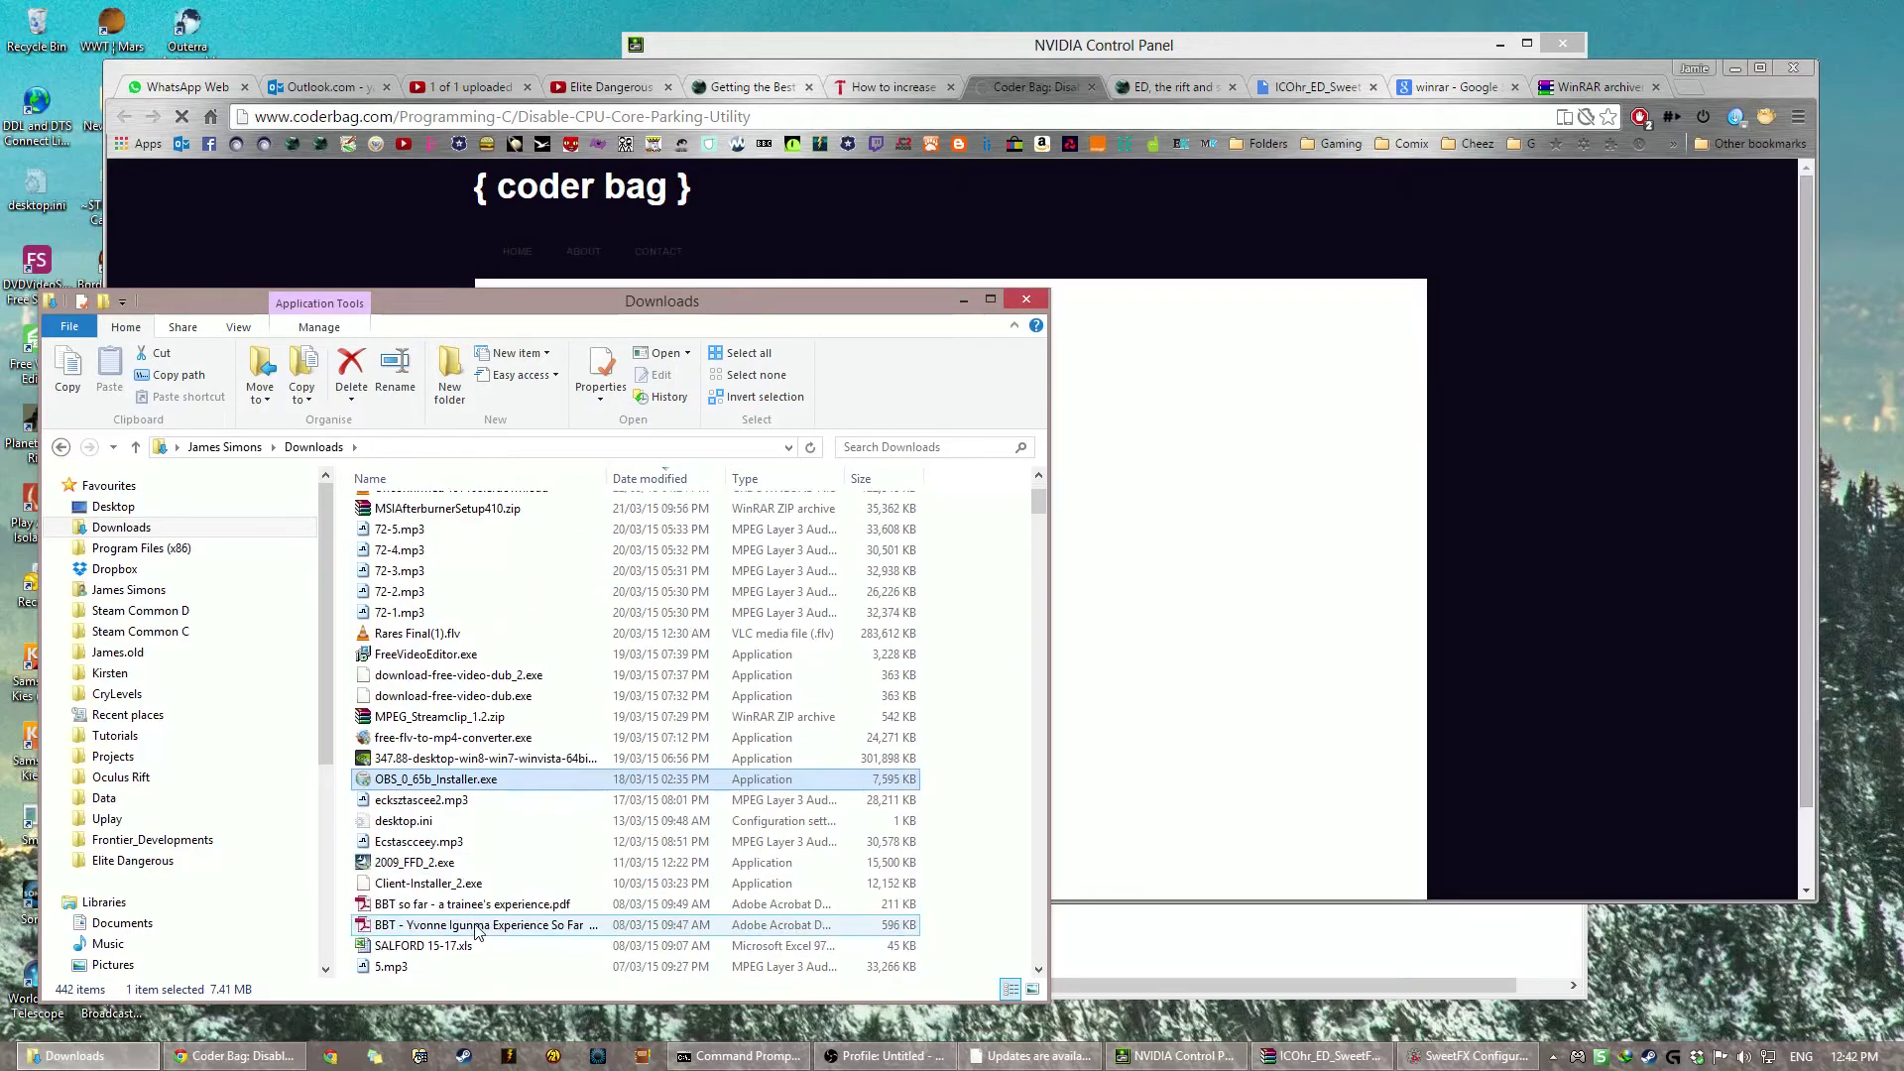
{"action": "double_click", "coordinate": [466, 820]}
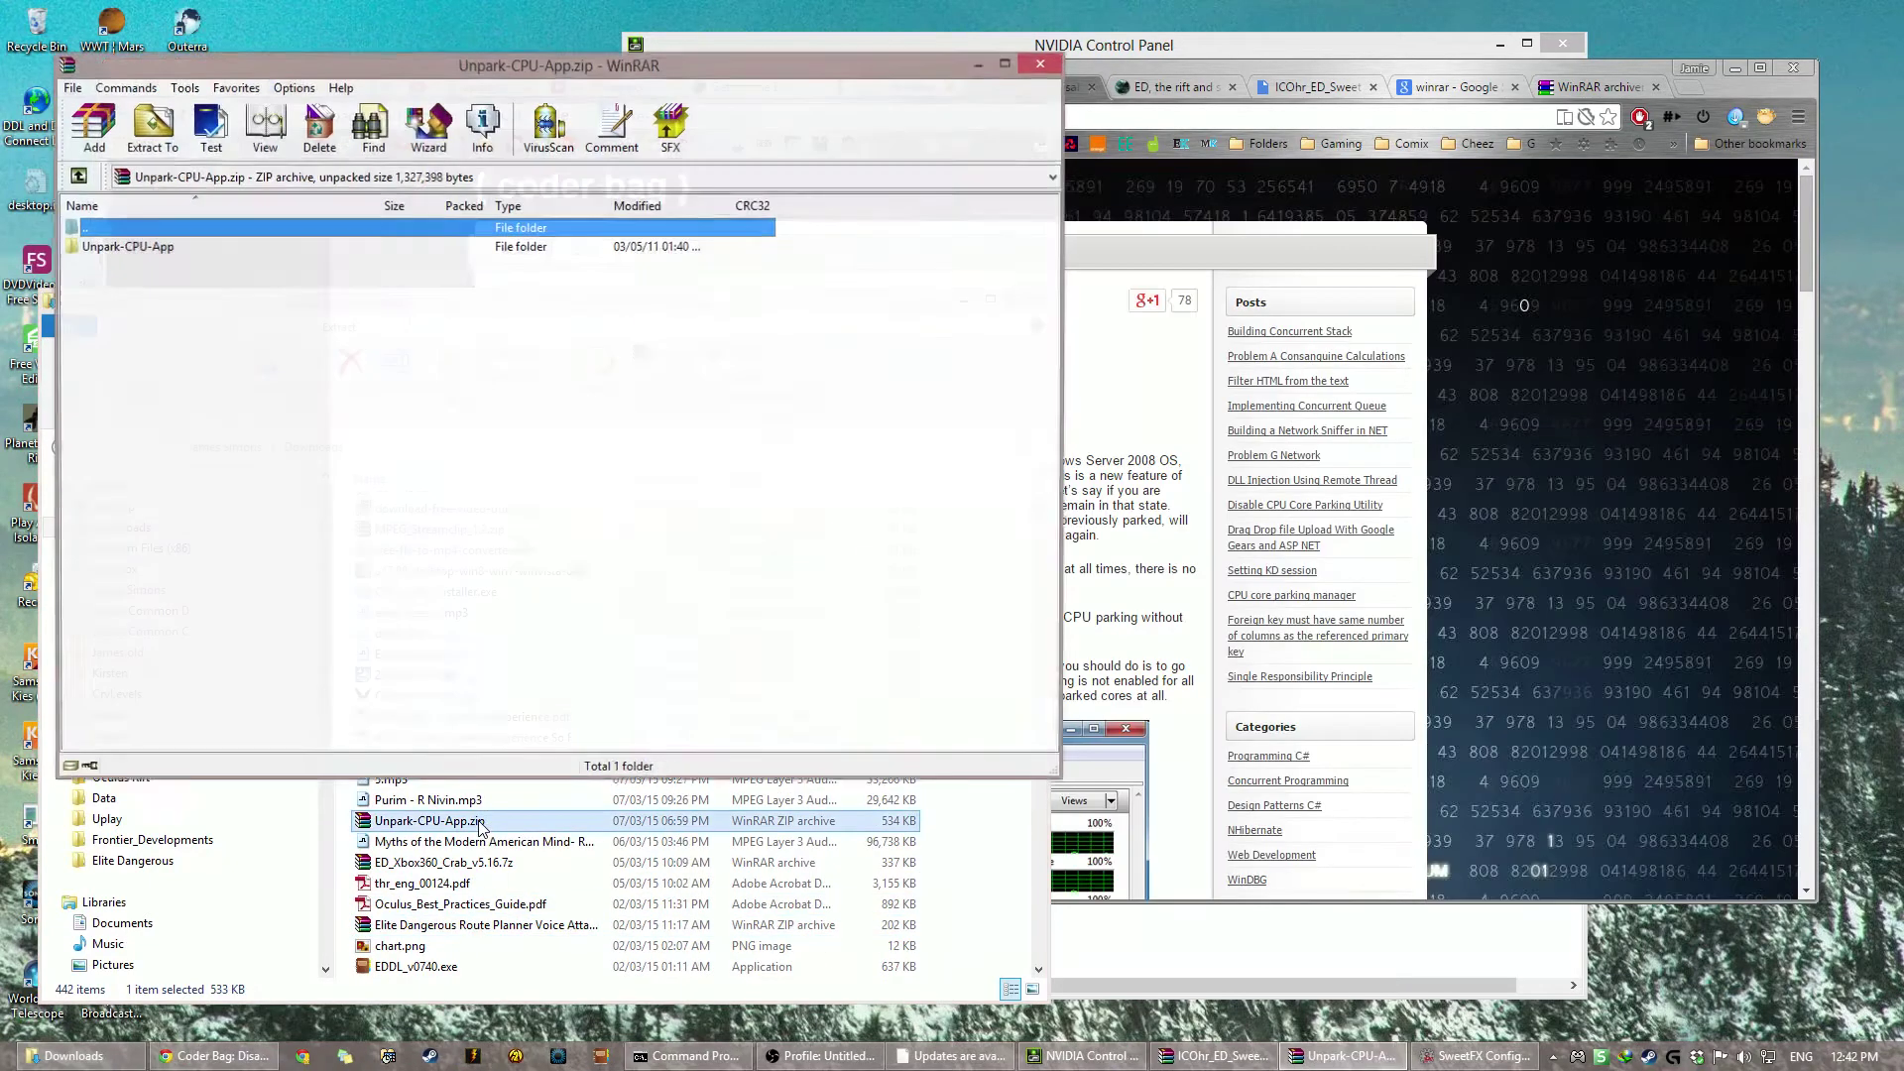
{"action": "left_click", "coordinate": [161, 246]}
{"action": "double_click", "coordinate": [162, 247]}
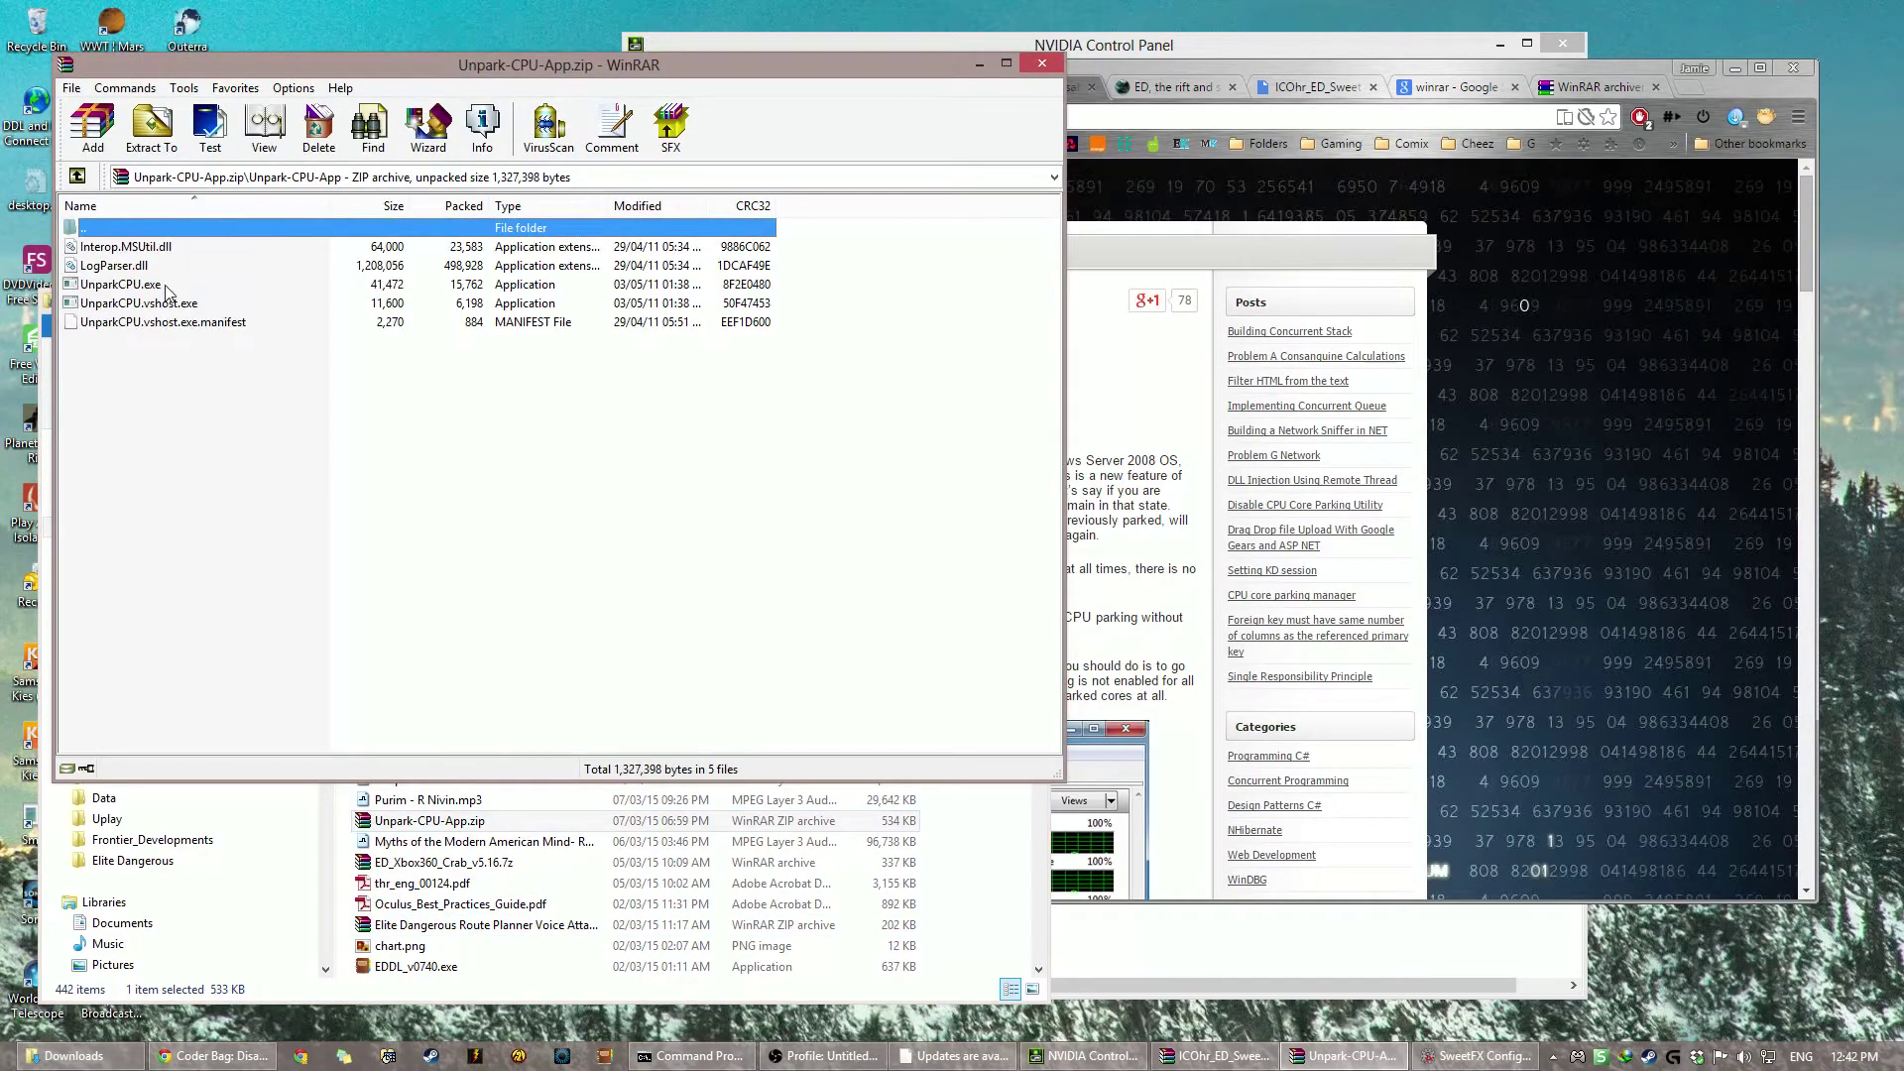
Step: Launch UnparkCPU, check the parking status of cores 0 and 1, and unpark all cores
{"action": "double_click", "coordinate": [109, 285]}
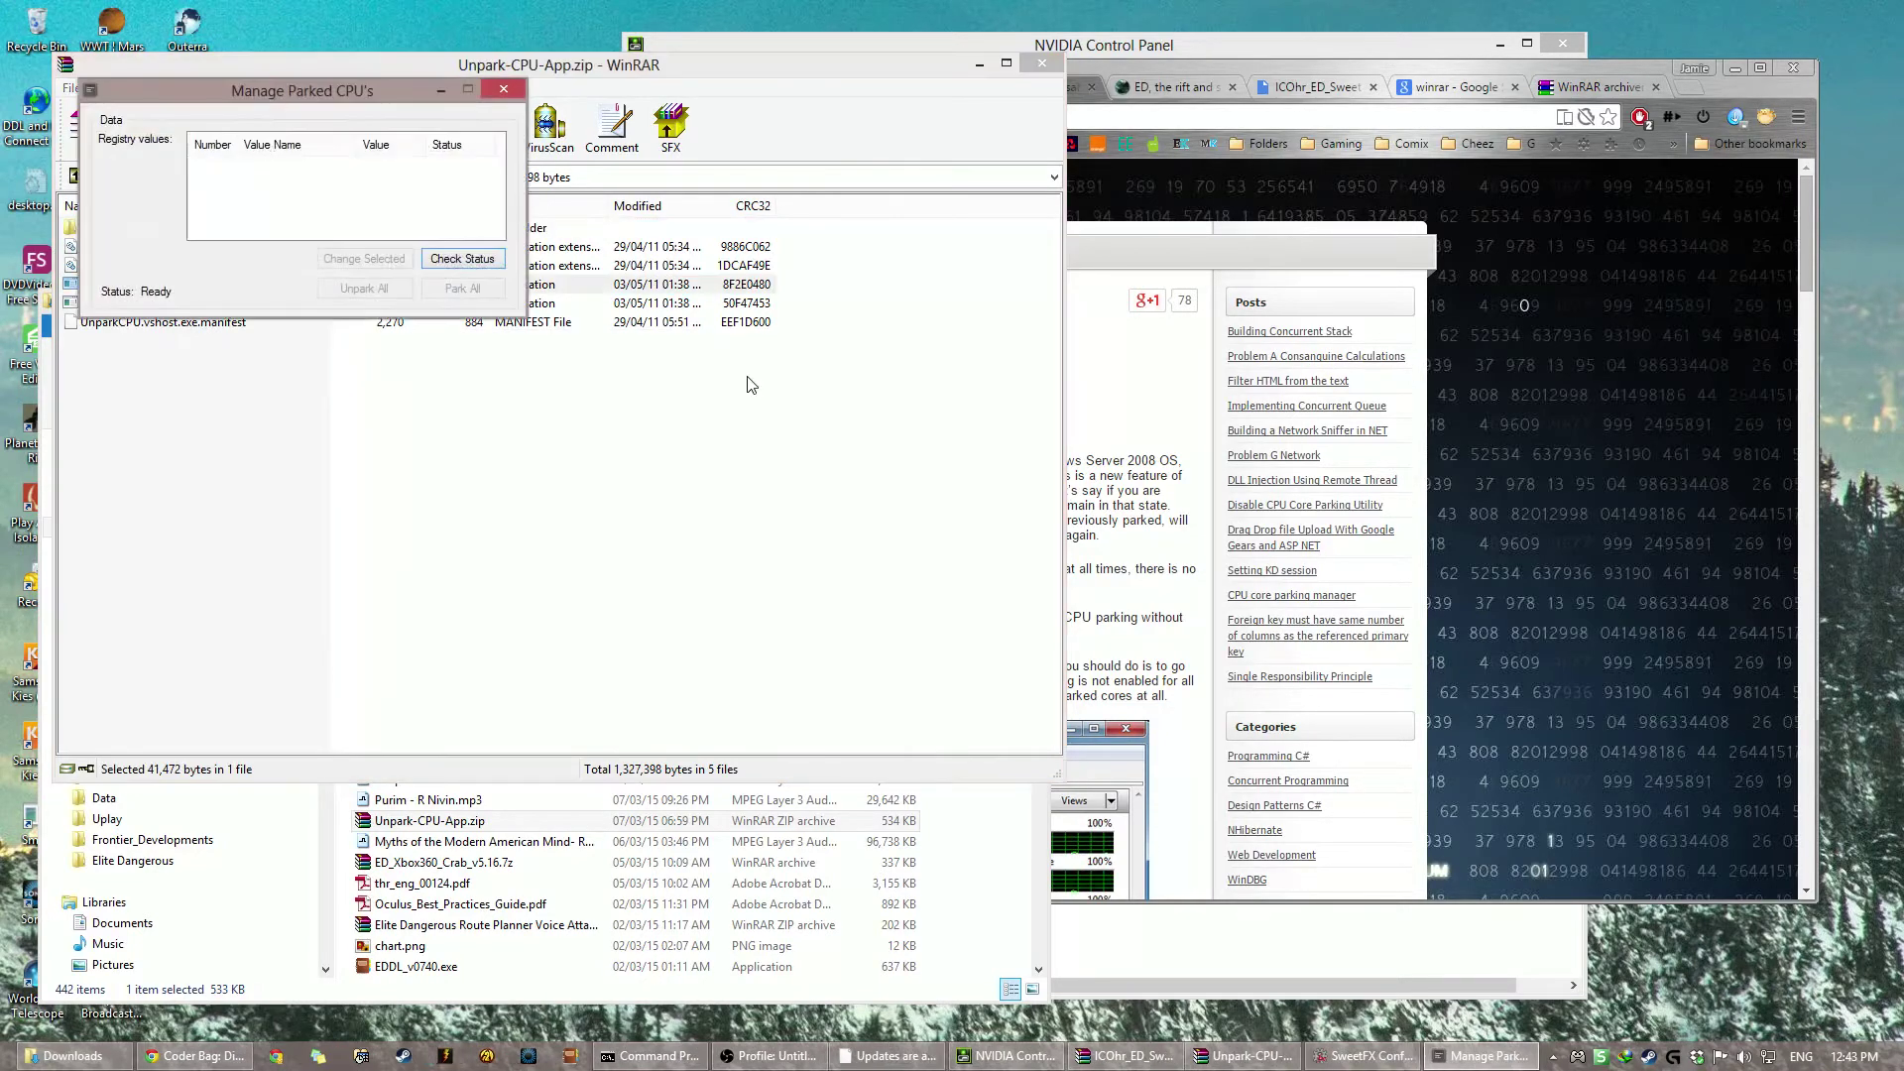
{"action": "left_click", "coordinate": [484, 260]}
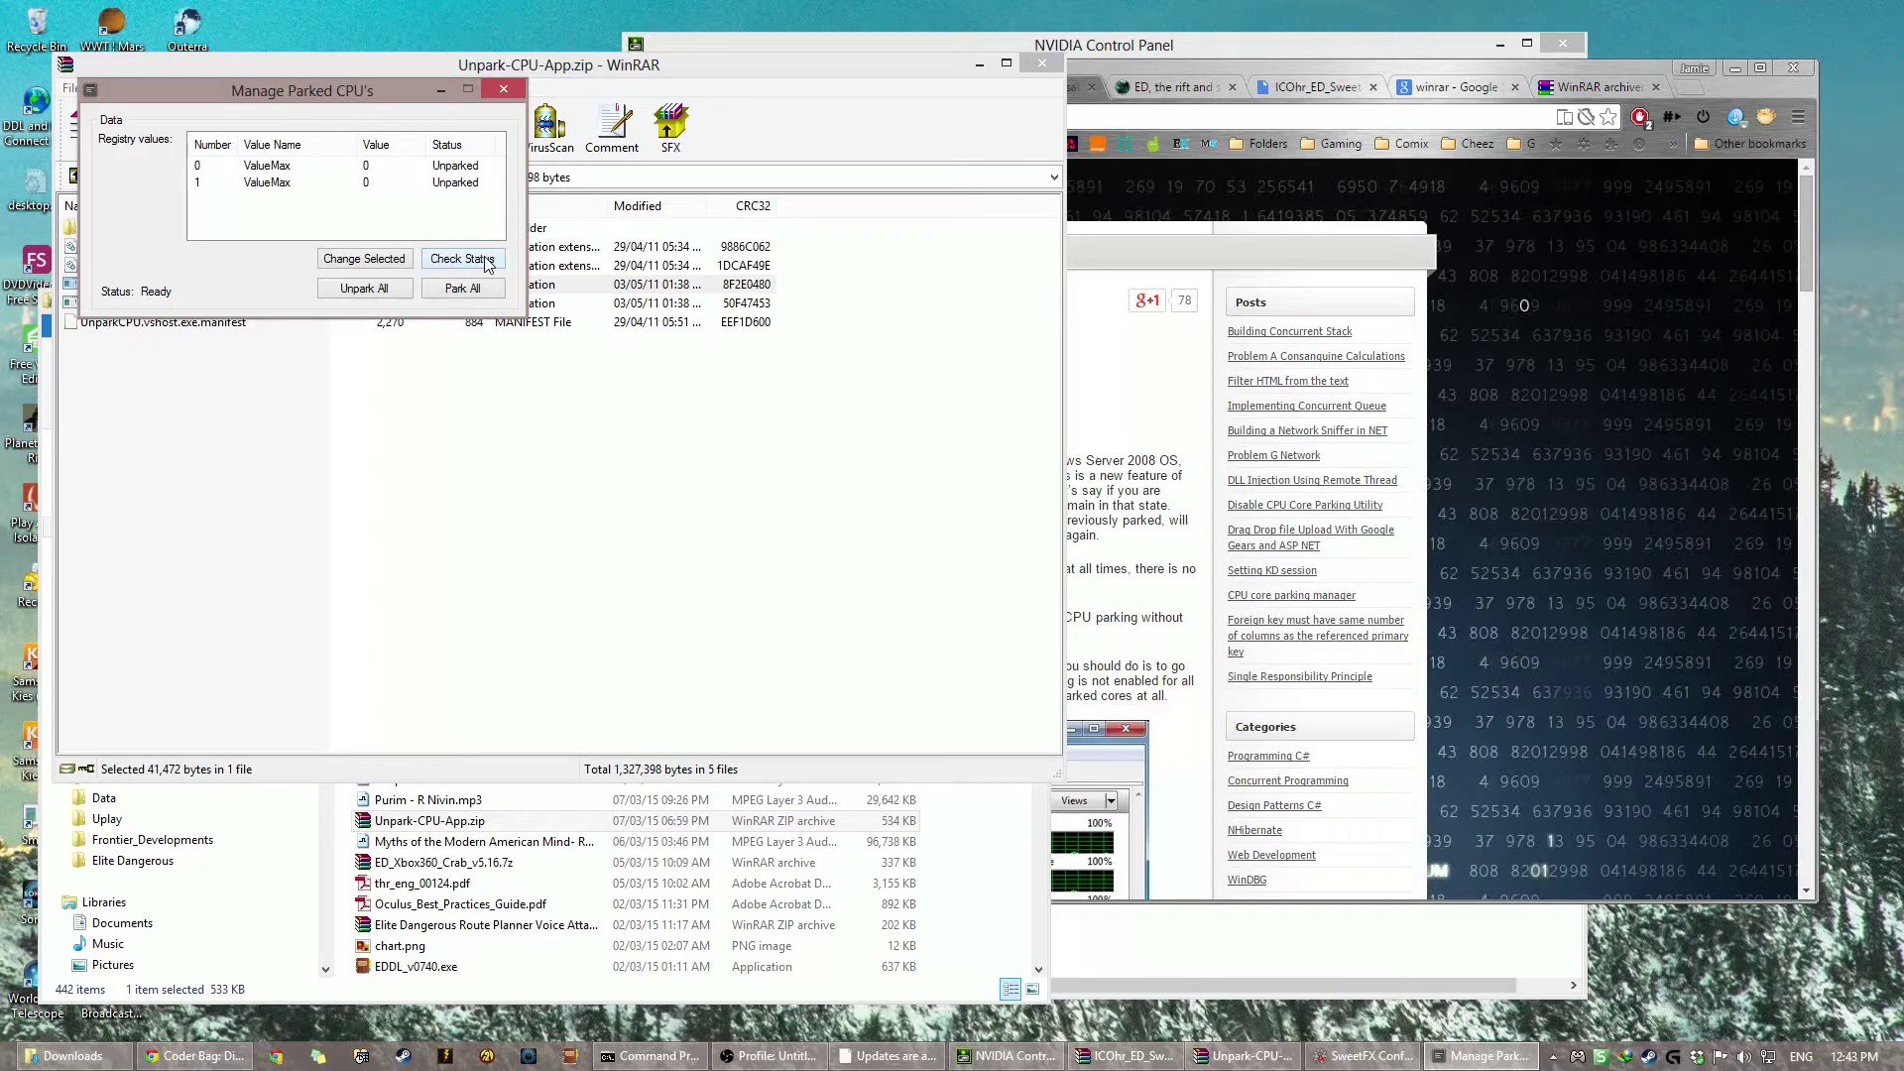
{"action": "left_click", "coordinate": [293, 182]}
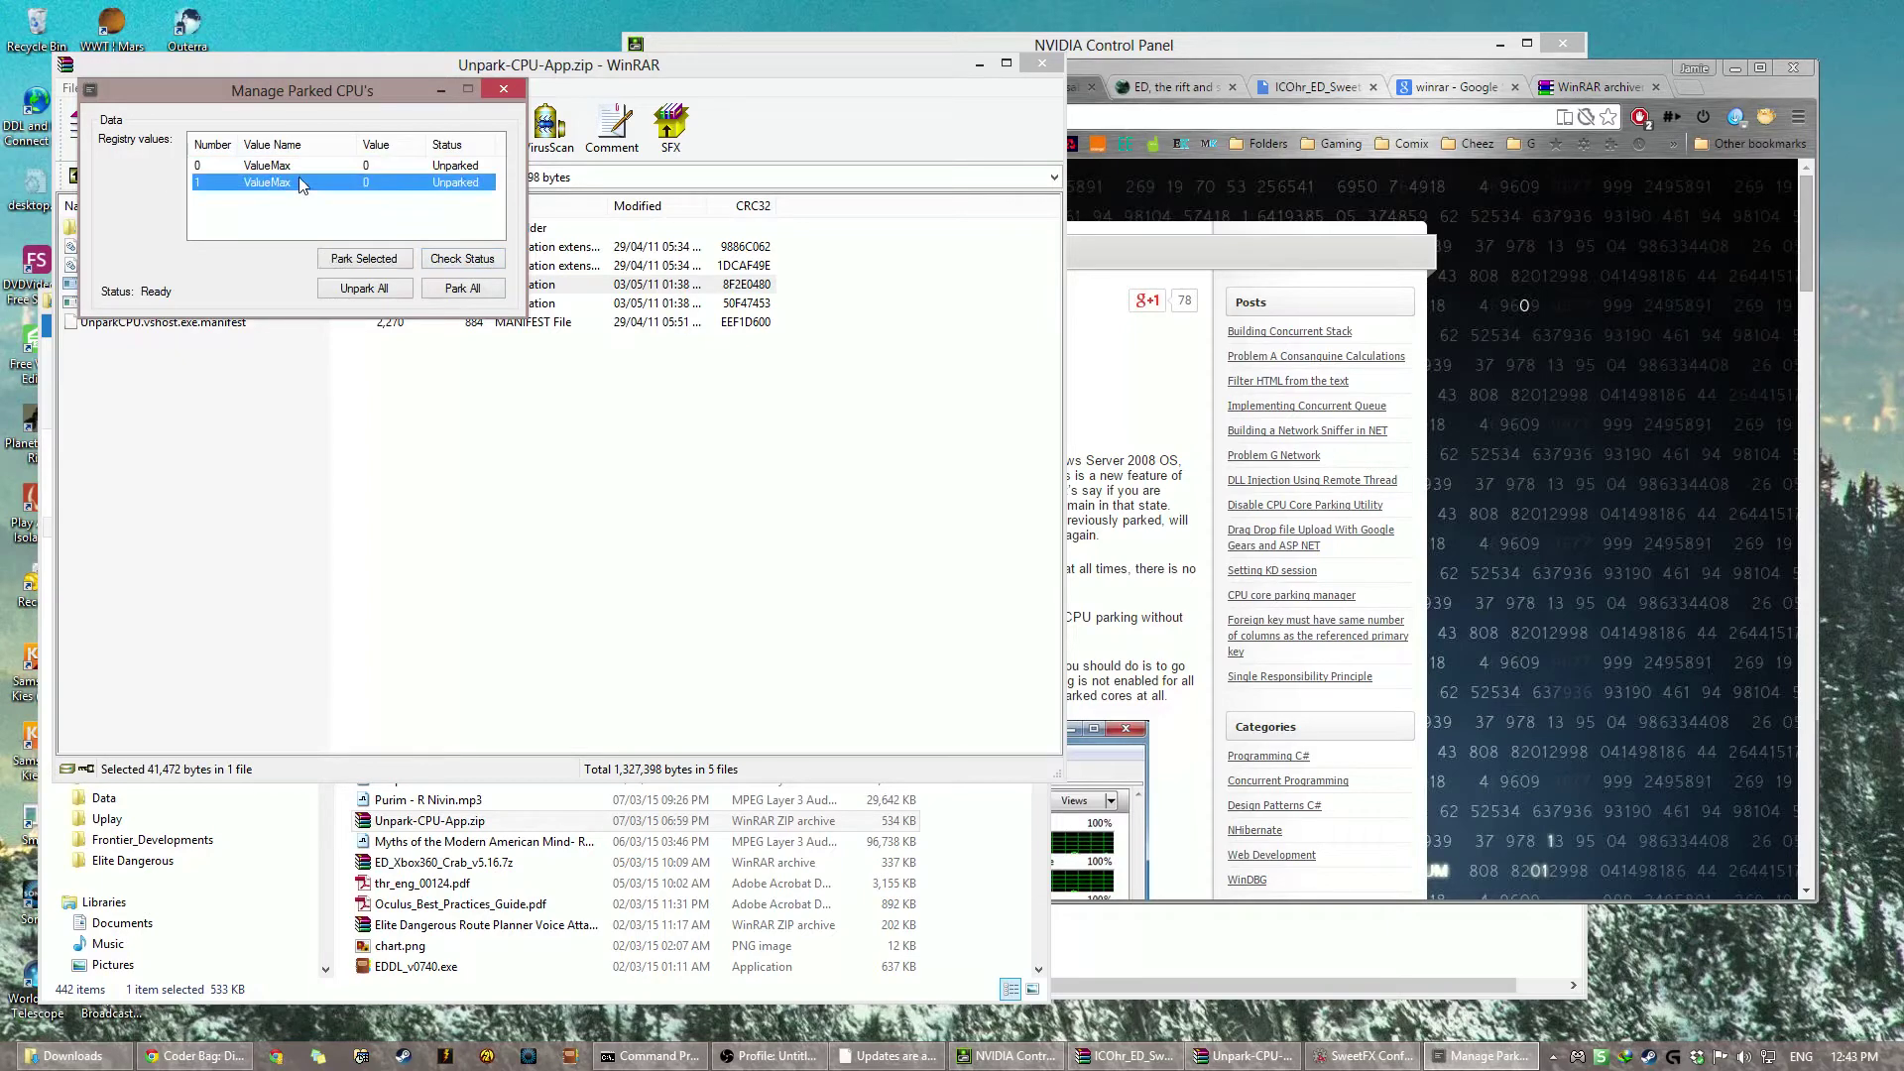
{"action": "left_click", "coordinate": [304, 166]}
{"action": "left_click", "coordinate": [317, 180]}
{"action": "left_click", "coordinate": [337, 165]}
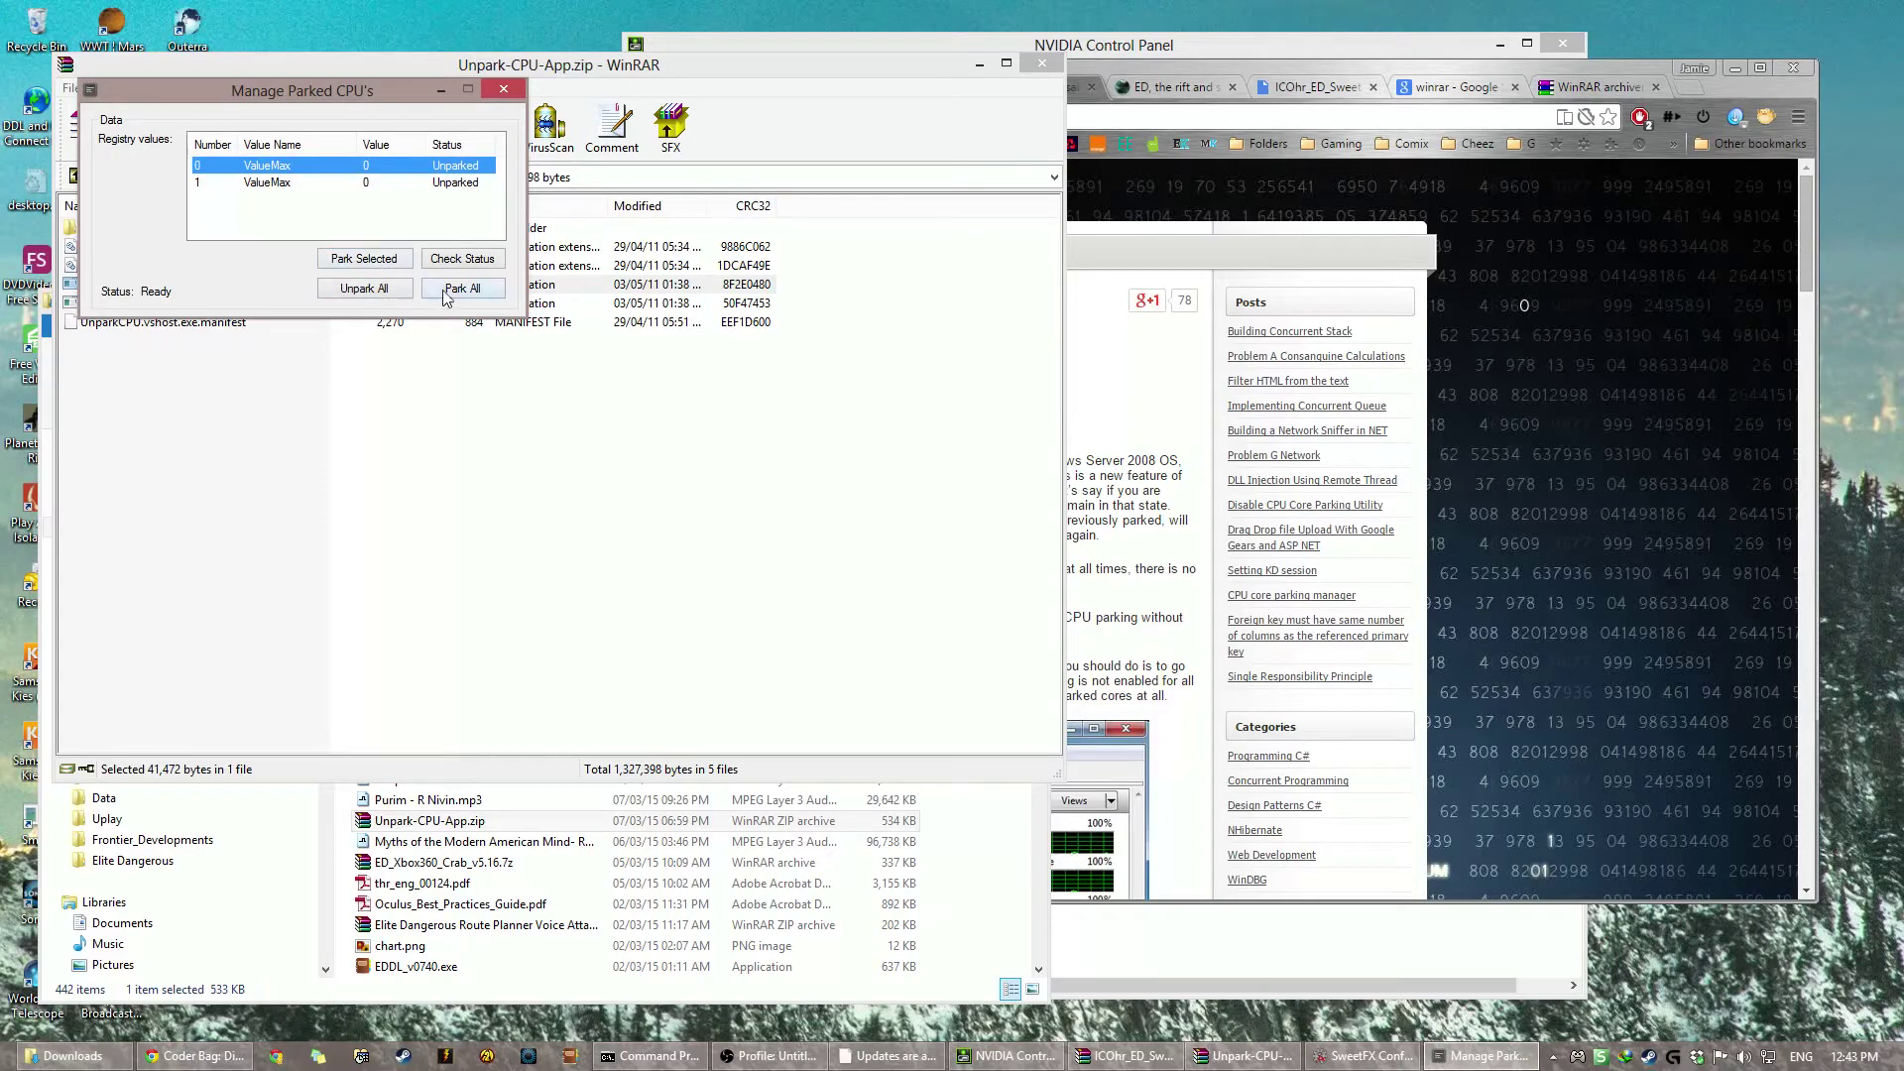
{"action": "left_click", "coordinate": [396, 293]}
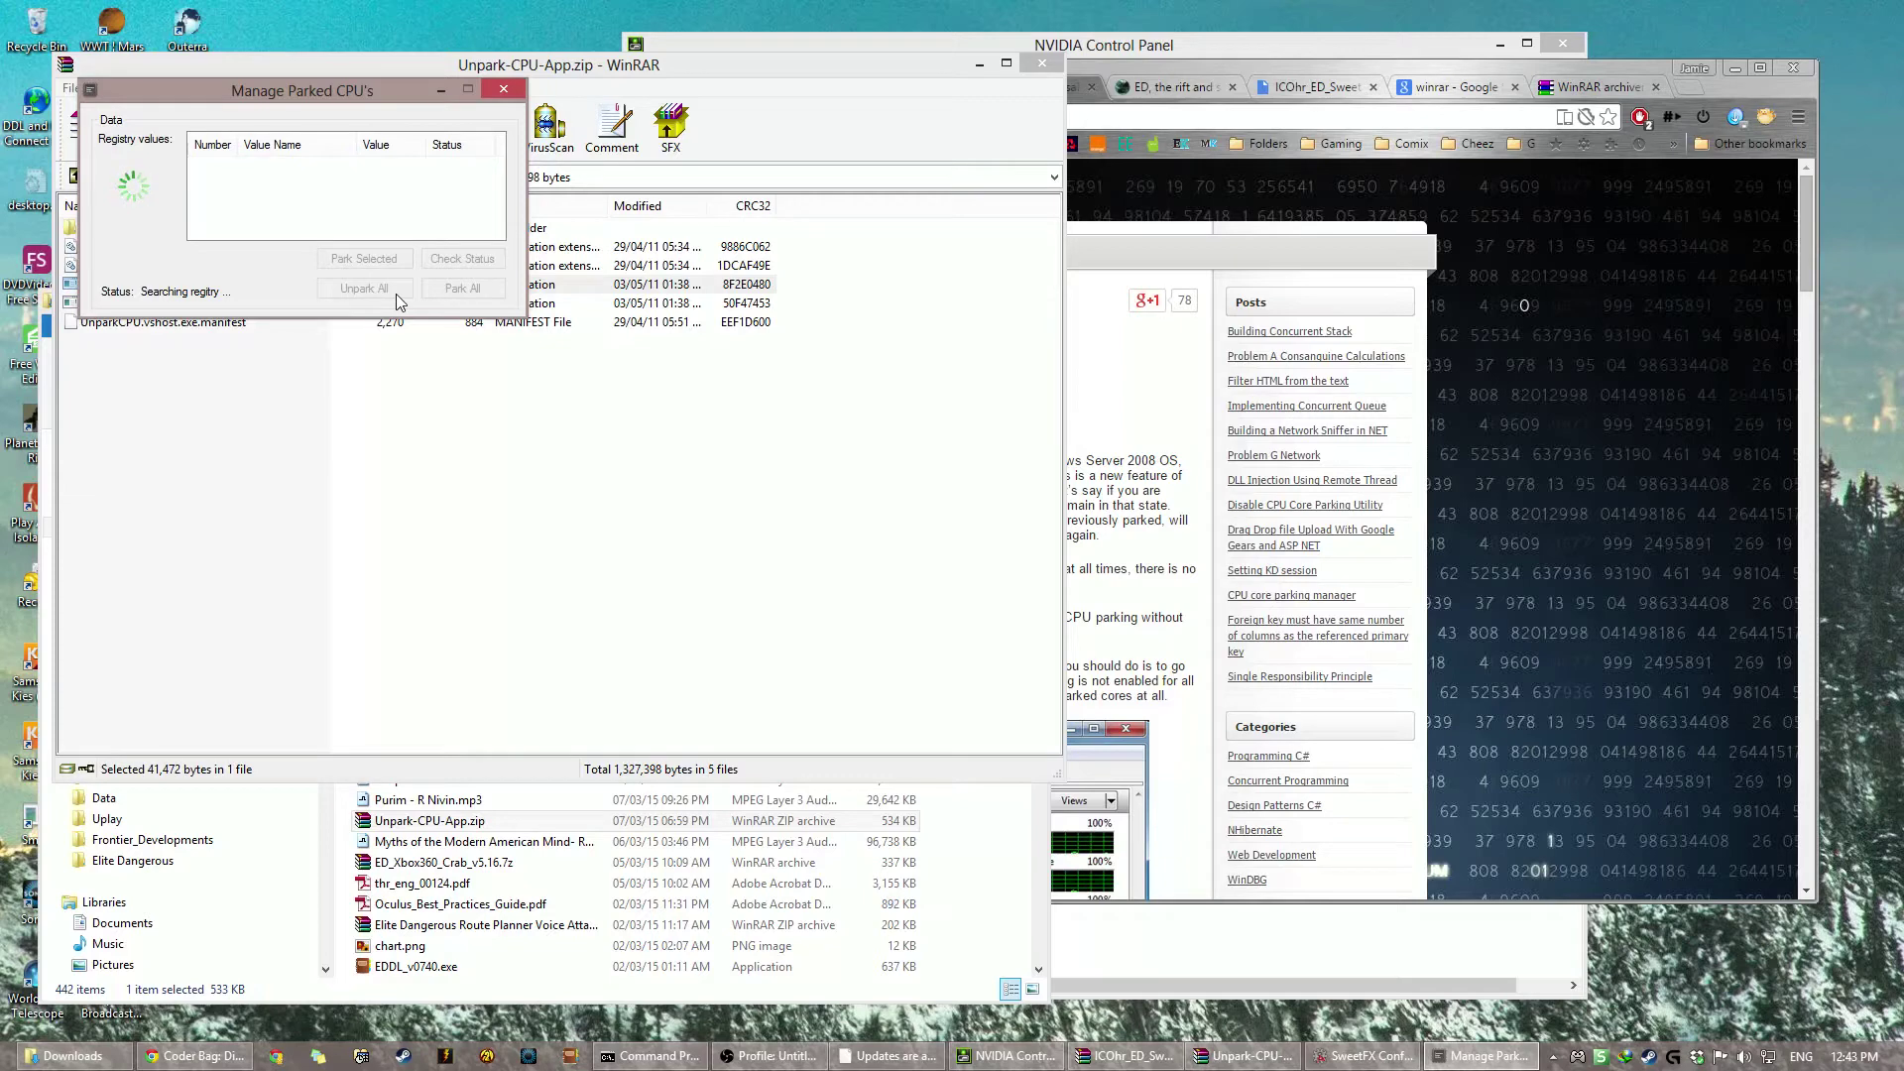
Step: Open GraphicsConfiguration.xml from Frontier_Developments\Products\FORC-FDEV-D-1010 after viewing the forum guide
{"action": "left_click", "coordinate": [1521, 210]}
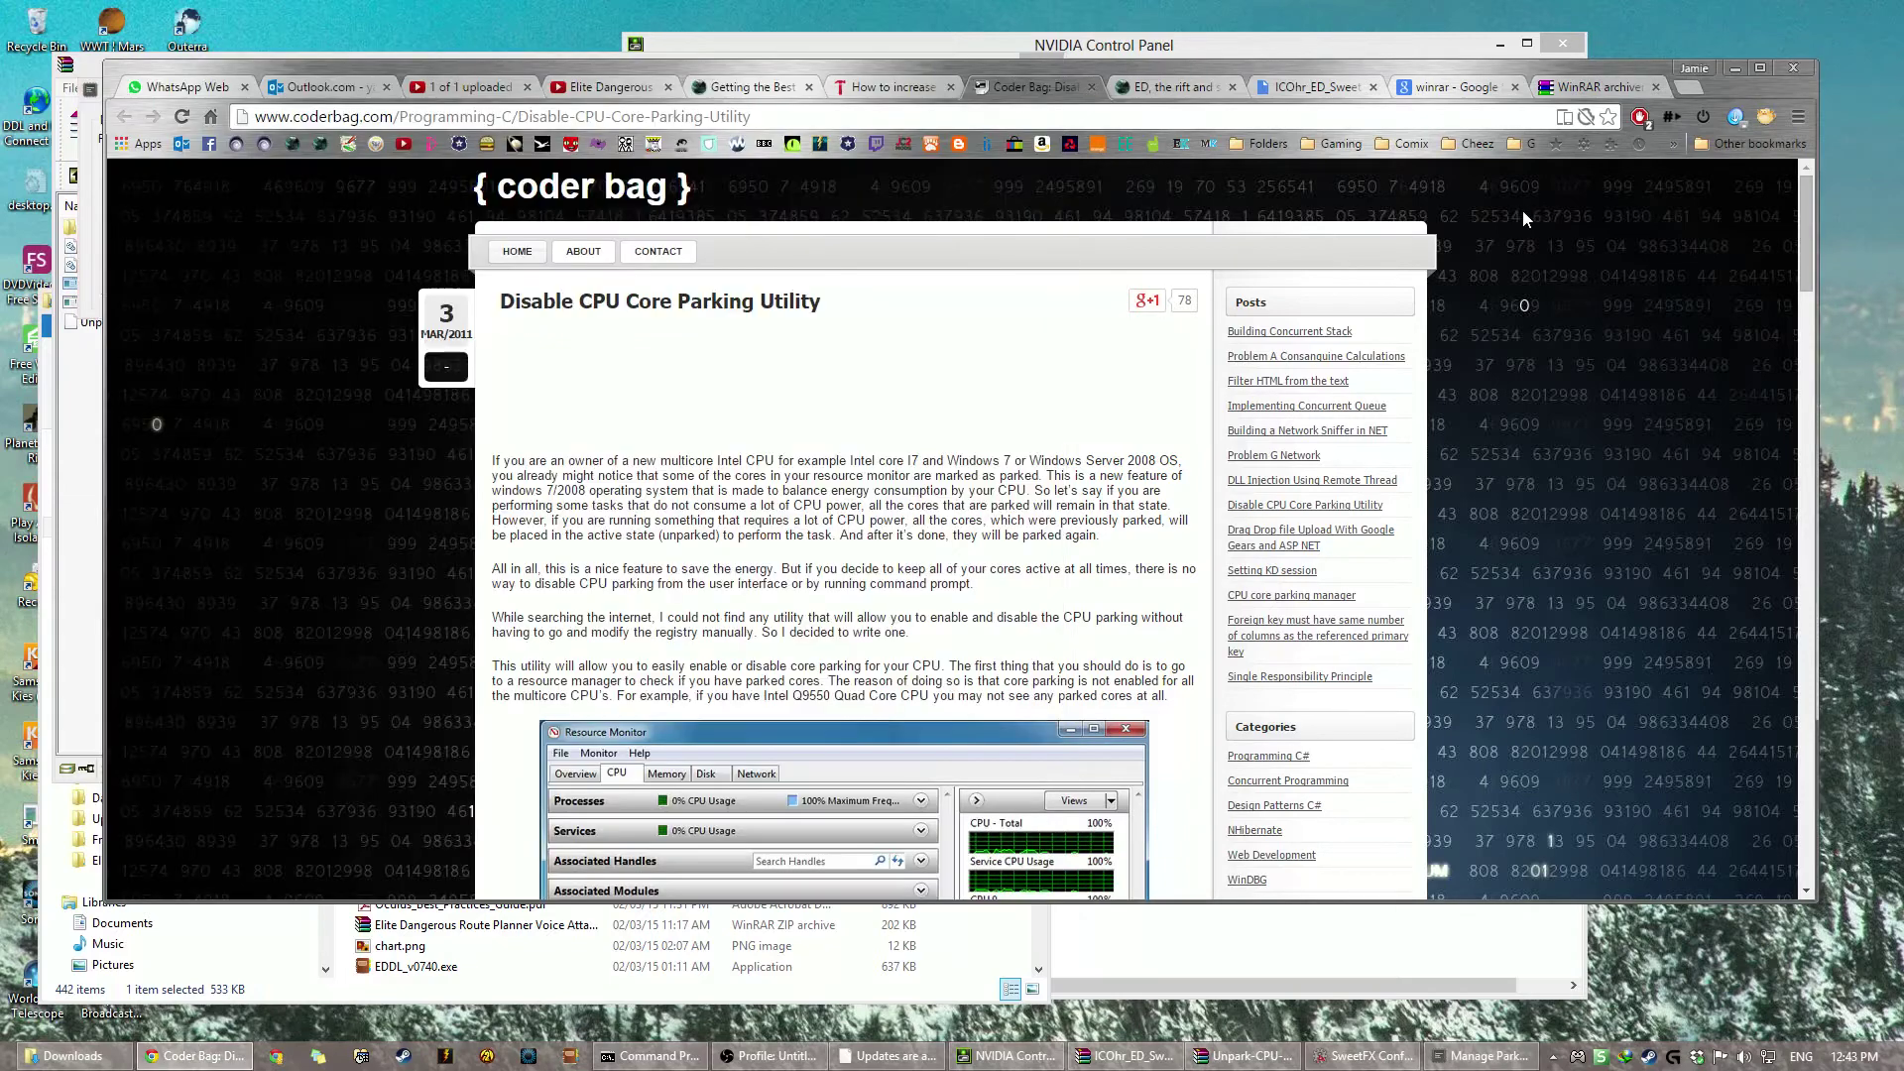
{"action": "left_click", "coordinate": [758, 86]}
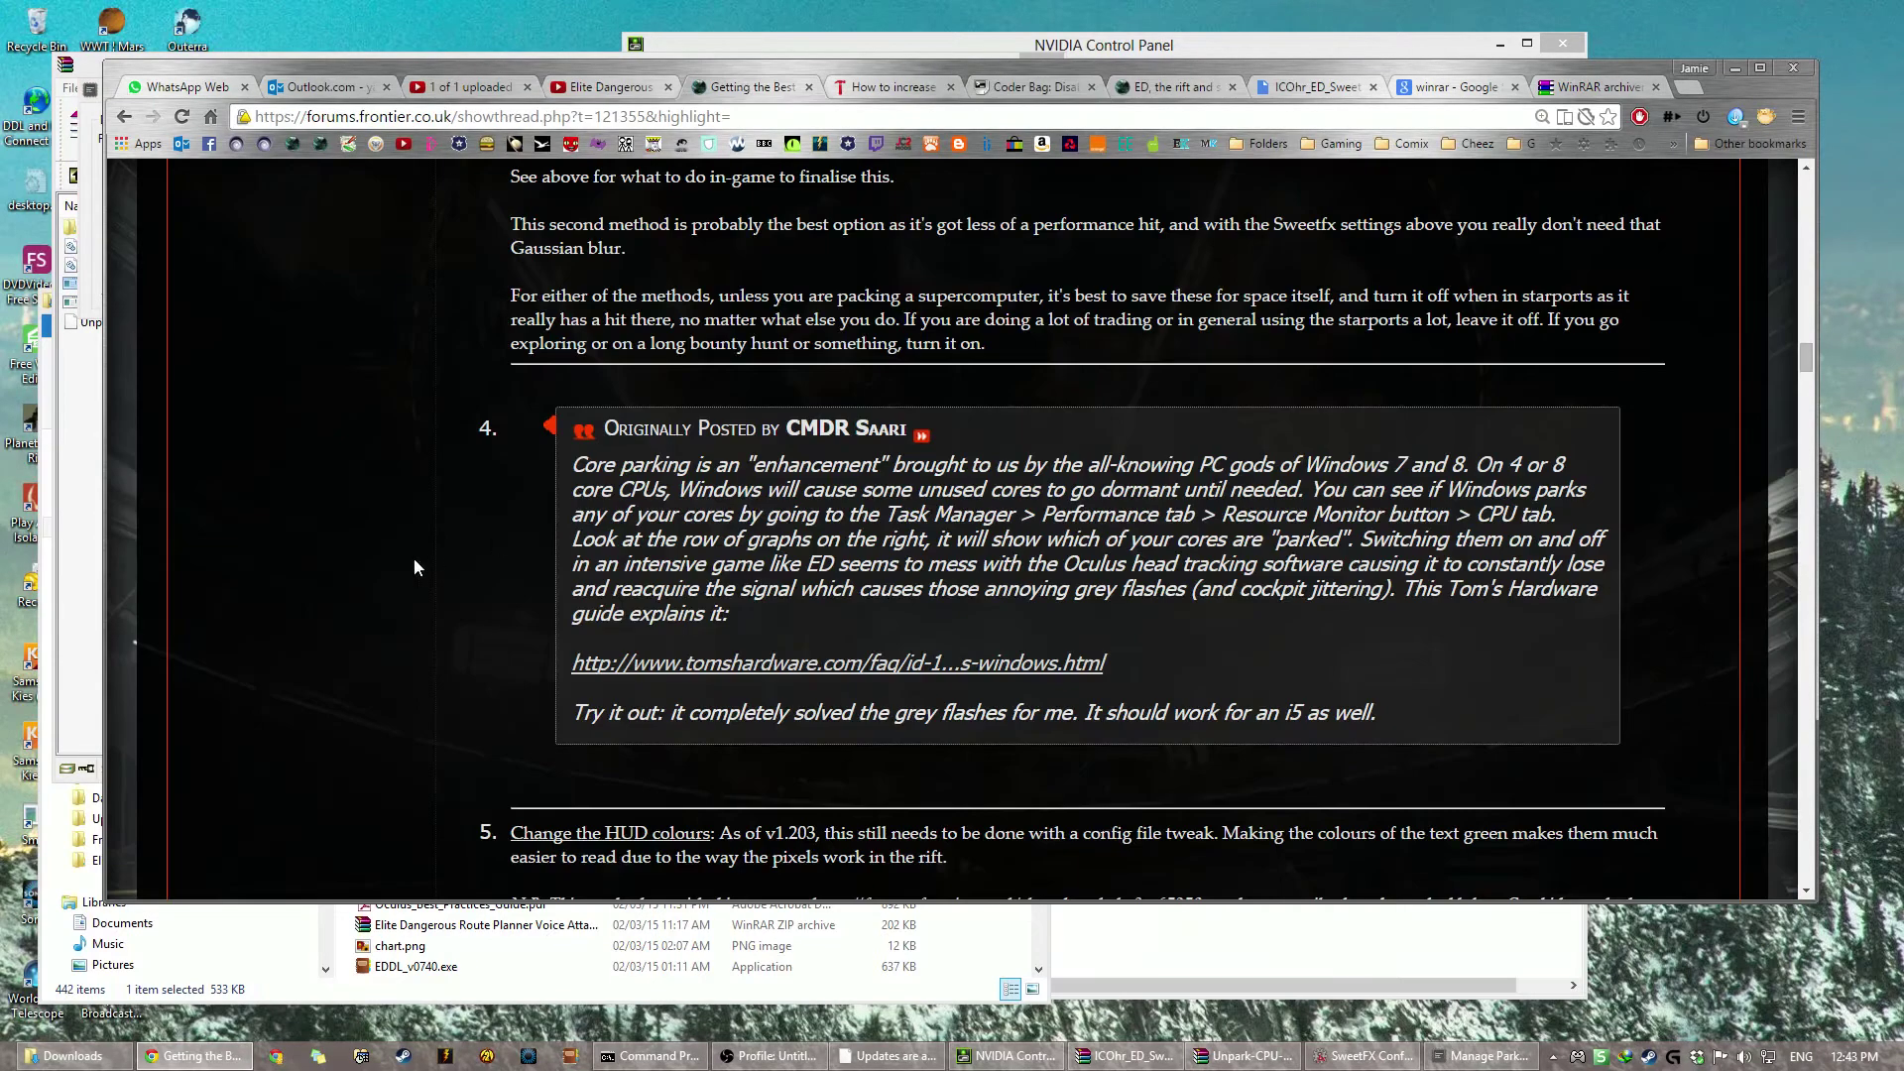
{"action": "scroll", "coordinate": [414, 560], "scroll_direction": "down", "scroll_amount": 5}
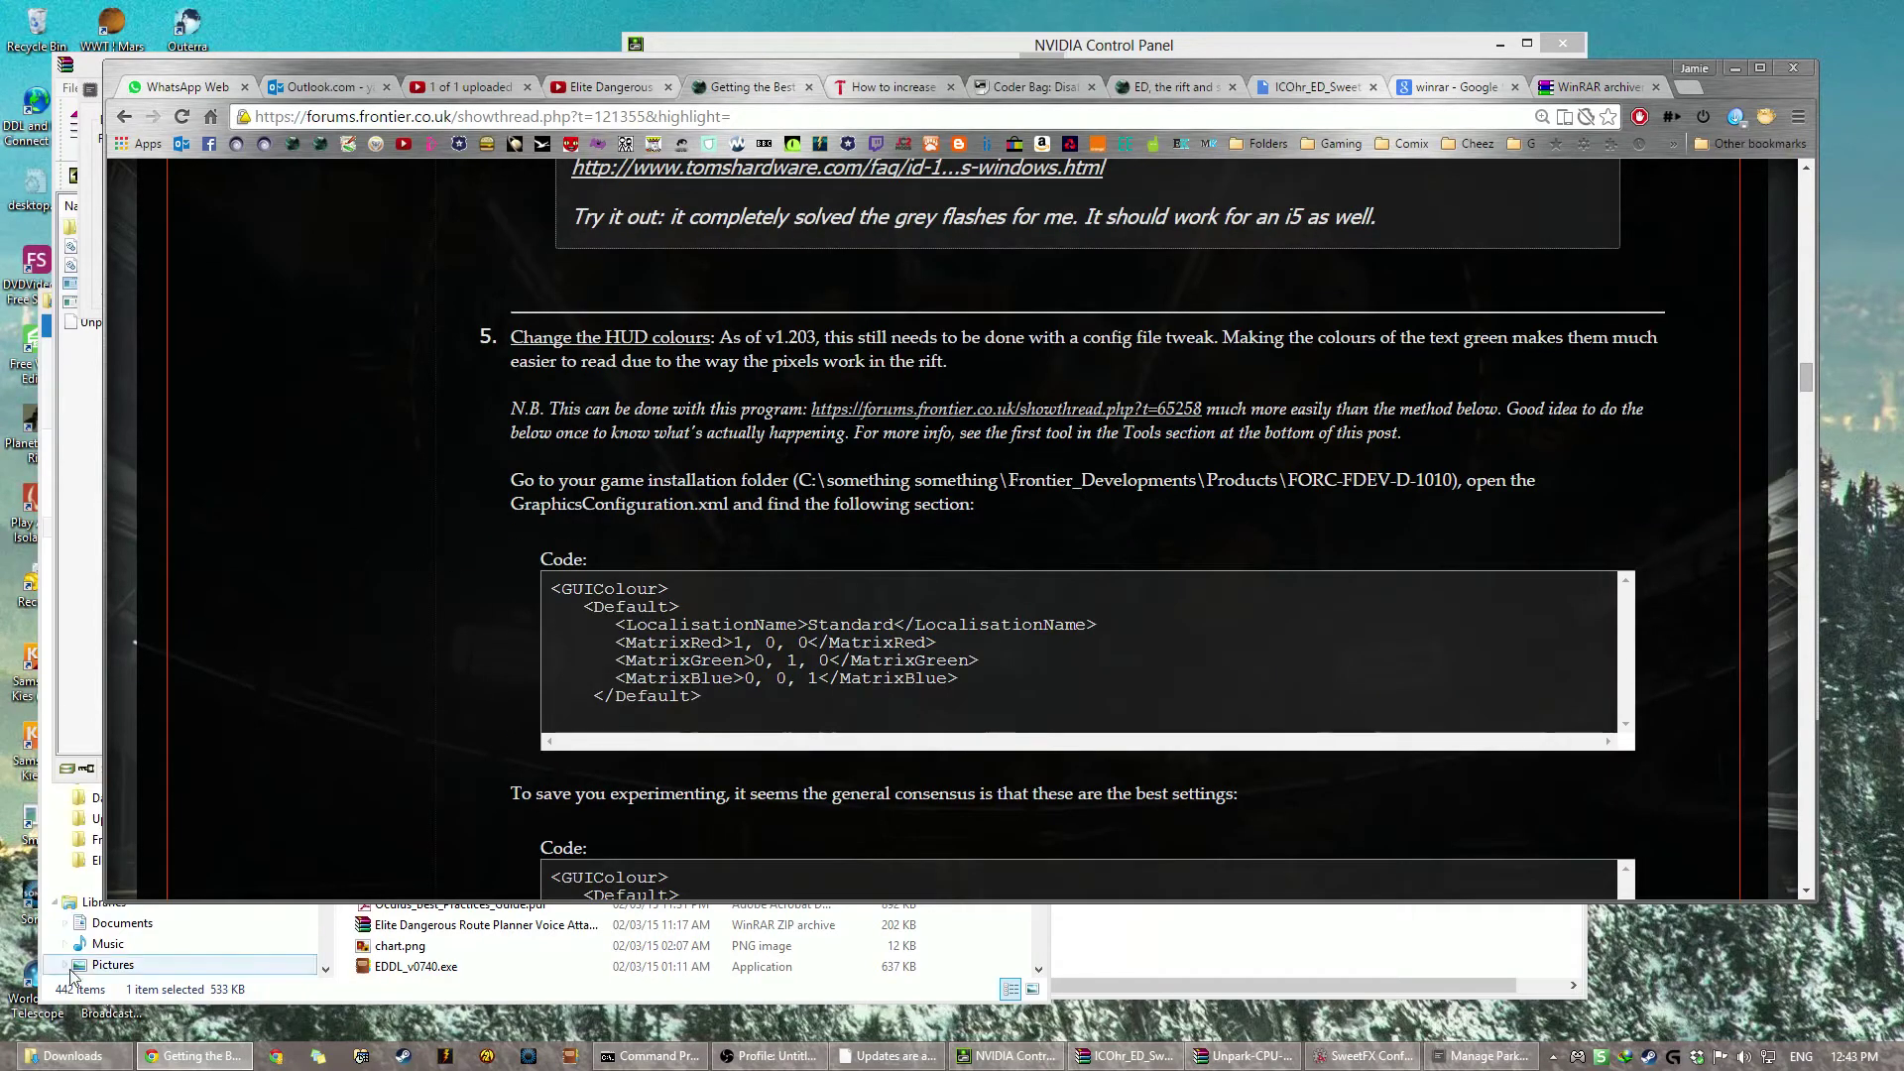
{"action": "left_click", "coordinate": [74, 1055]}
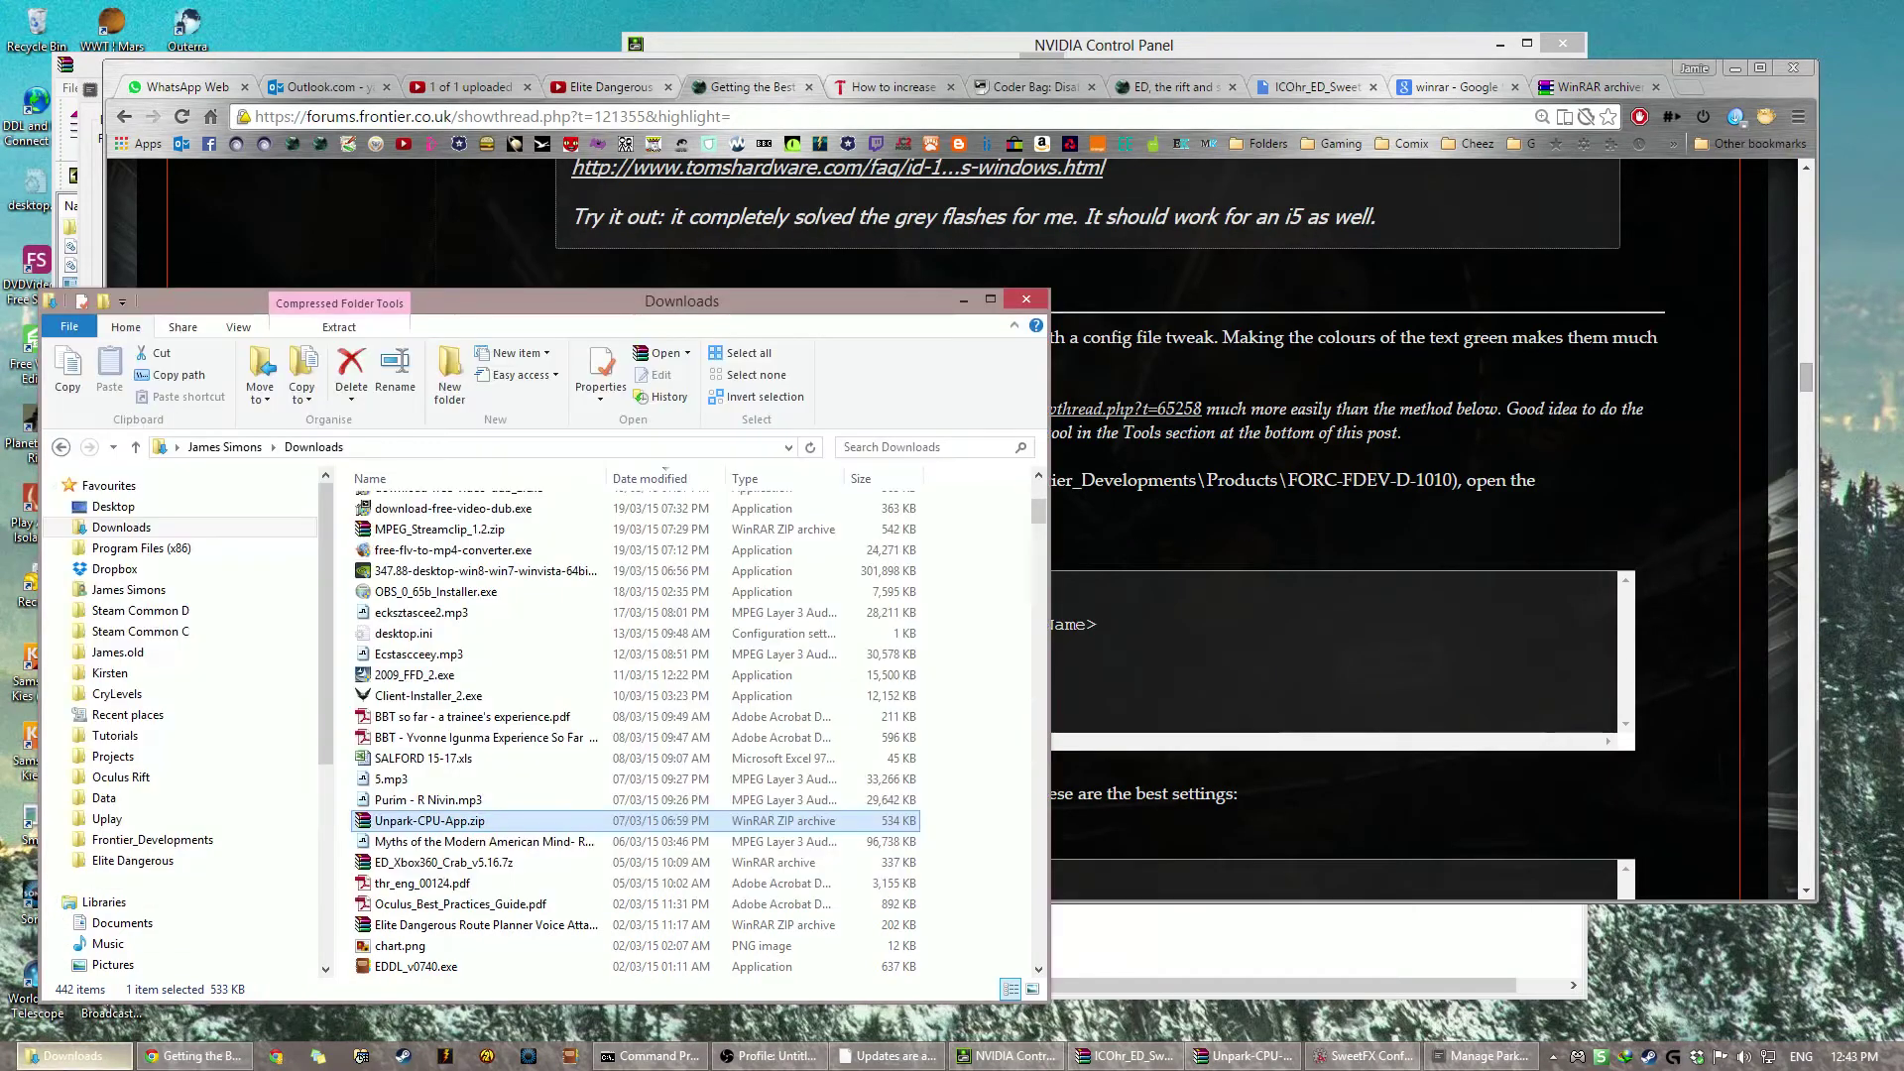
{"action": "left_click", "coordinate": [149, 840]}
{"action": "double_click", "coordinate": [553, 550]}
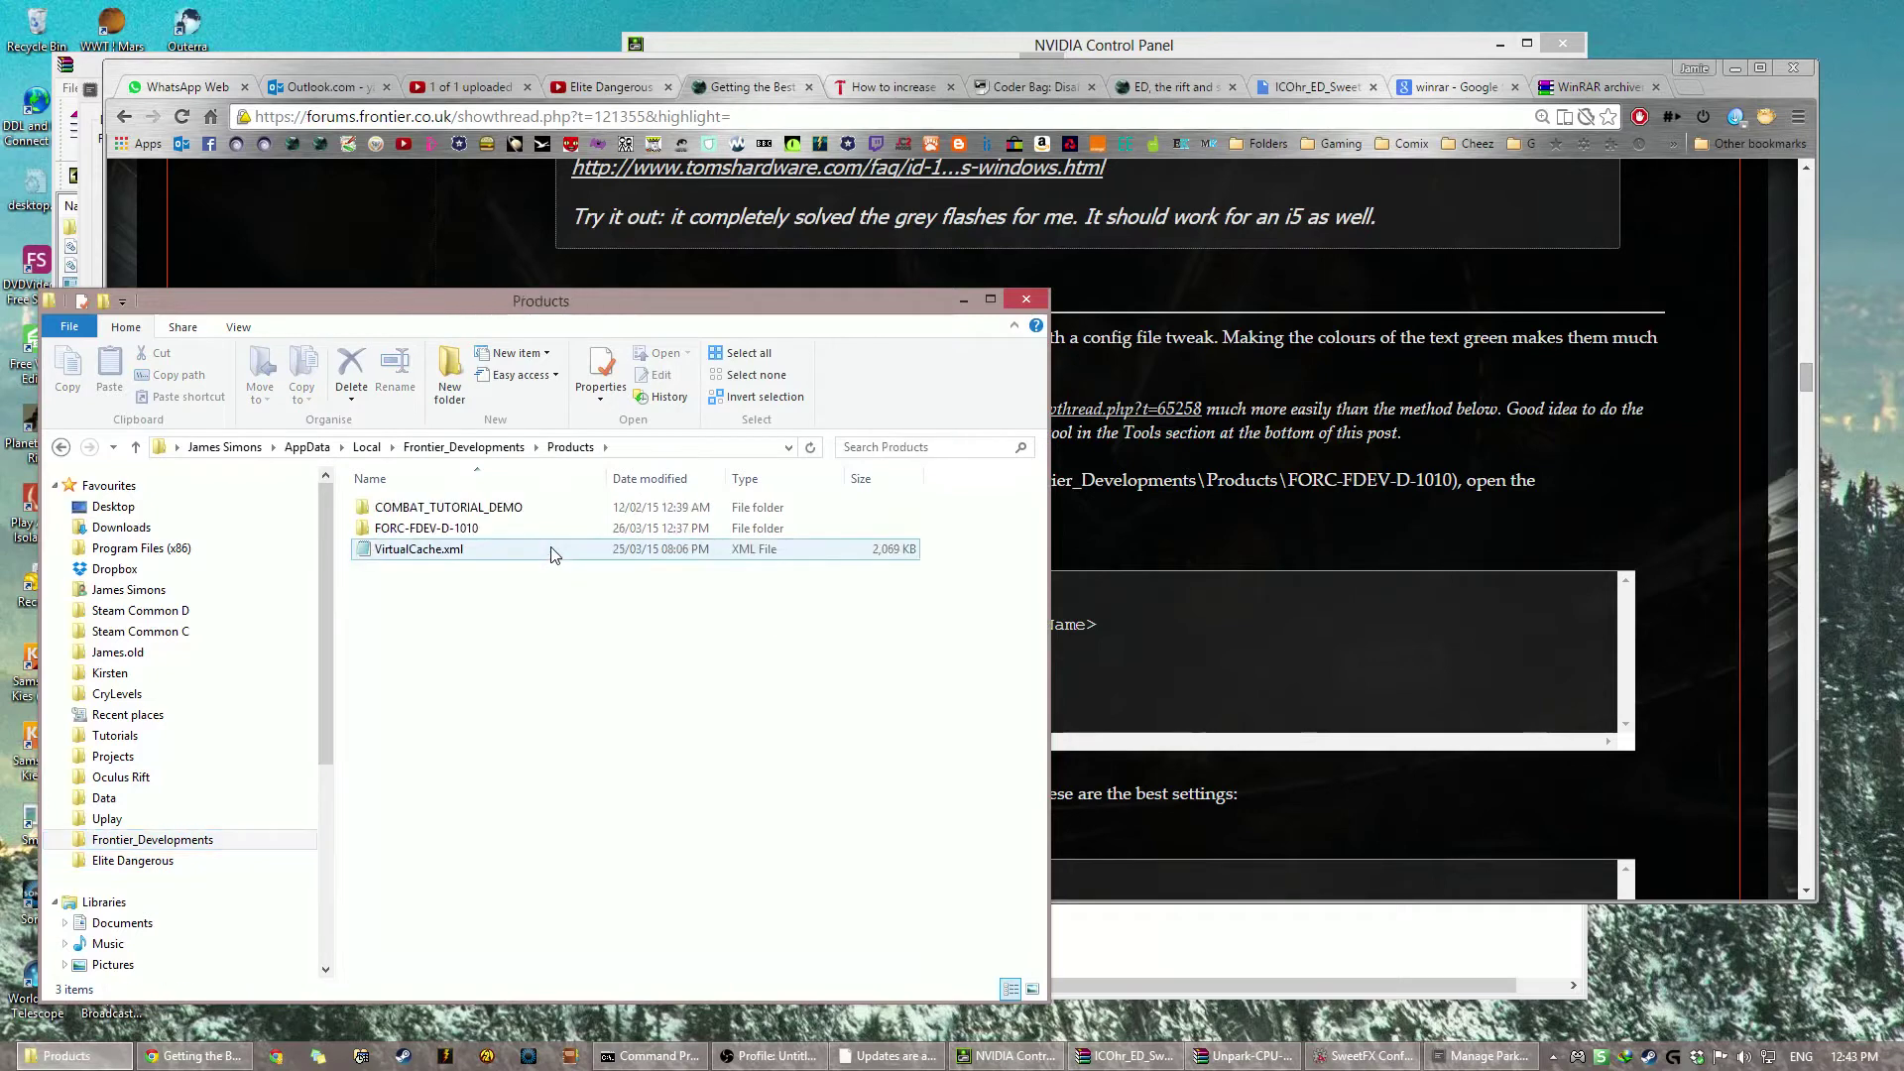
{"action": "double_click", "coordinate": [552, 527]}
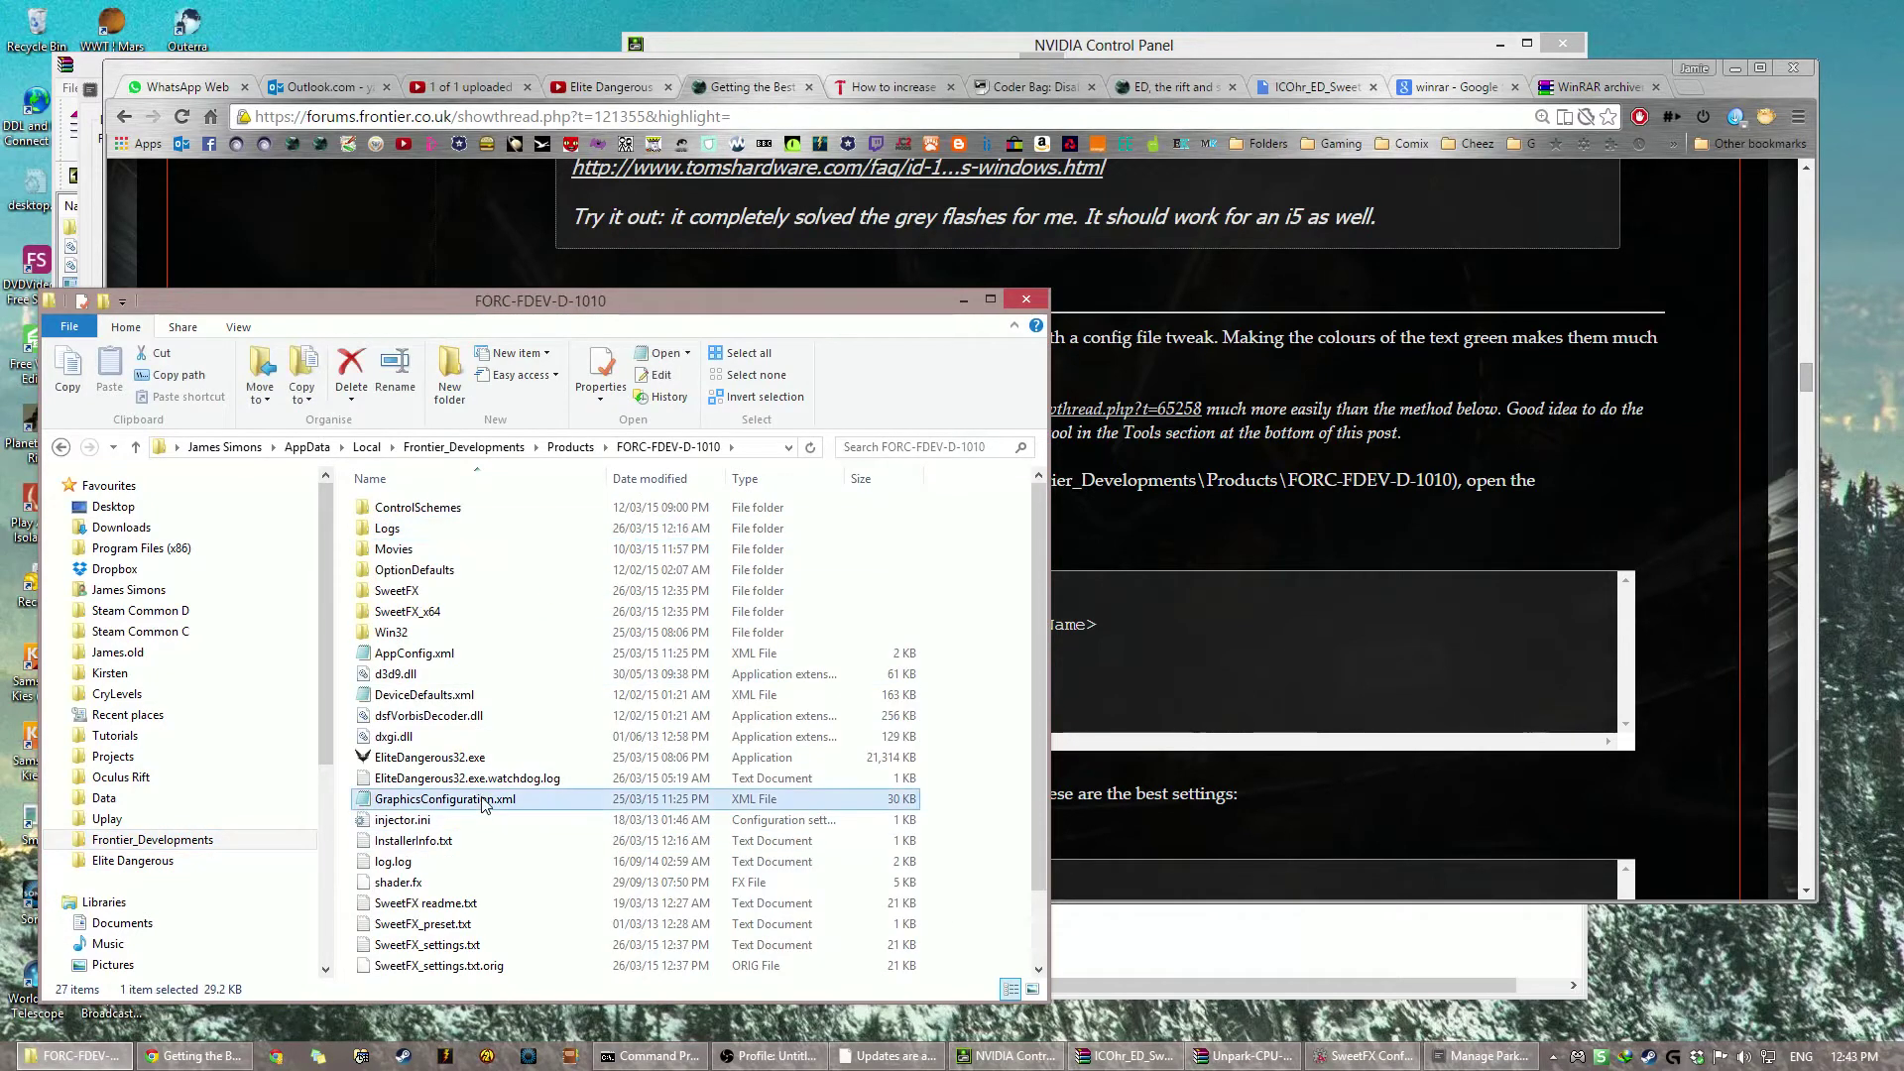
{"action": "double_click", "coordinate": [445, 798]}
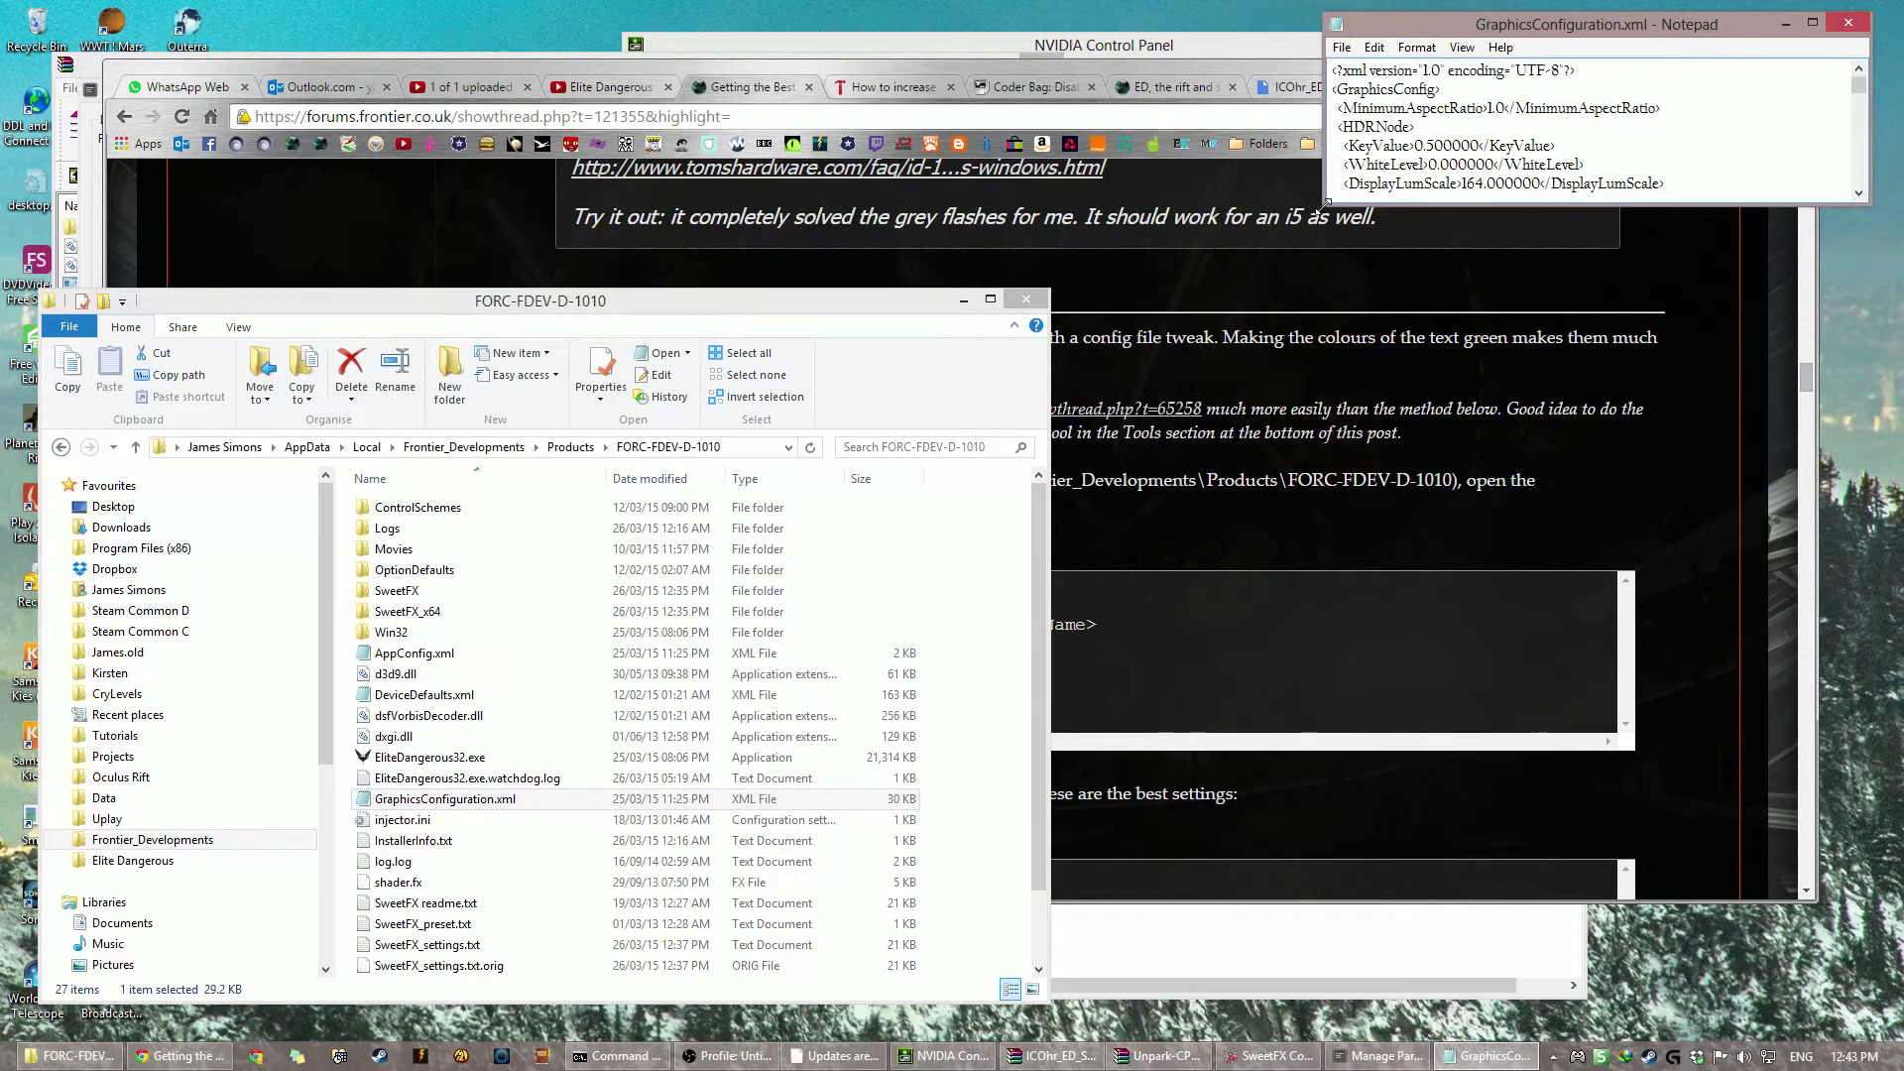
Step: Enlarge Notepad, find 'gui' to reach the GUIColour section, and select the MatrixRed values
{"action": "left_click_drag", "start_coordinate": [1326, 204], "coordinate": [1031, 741]}
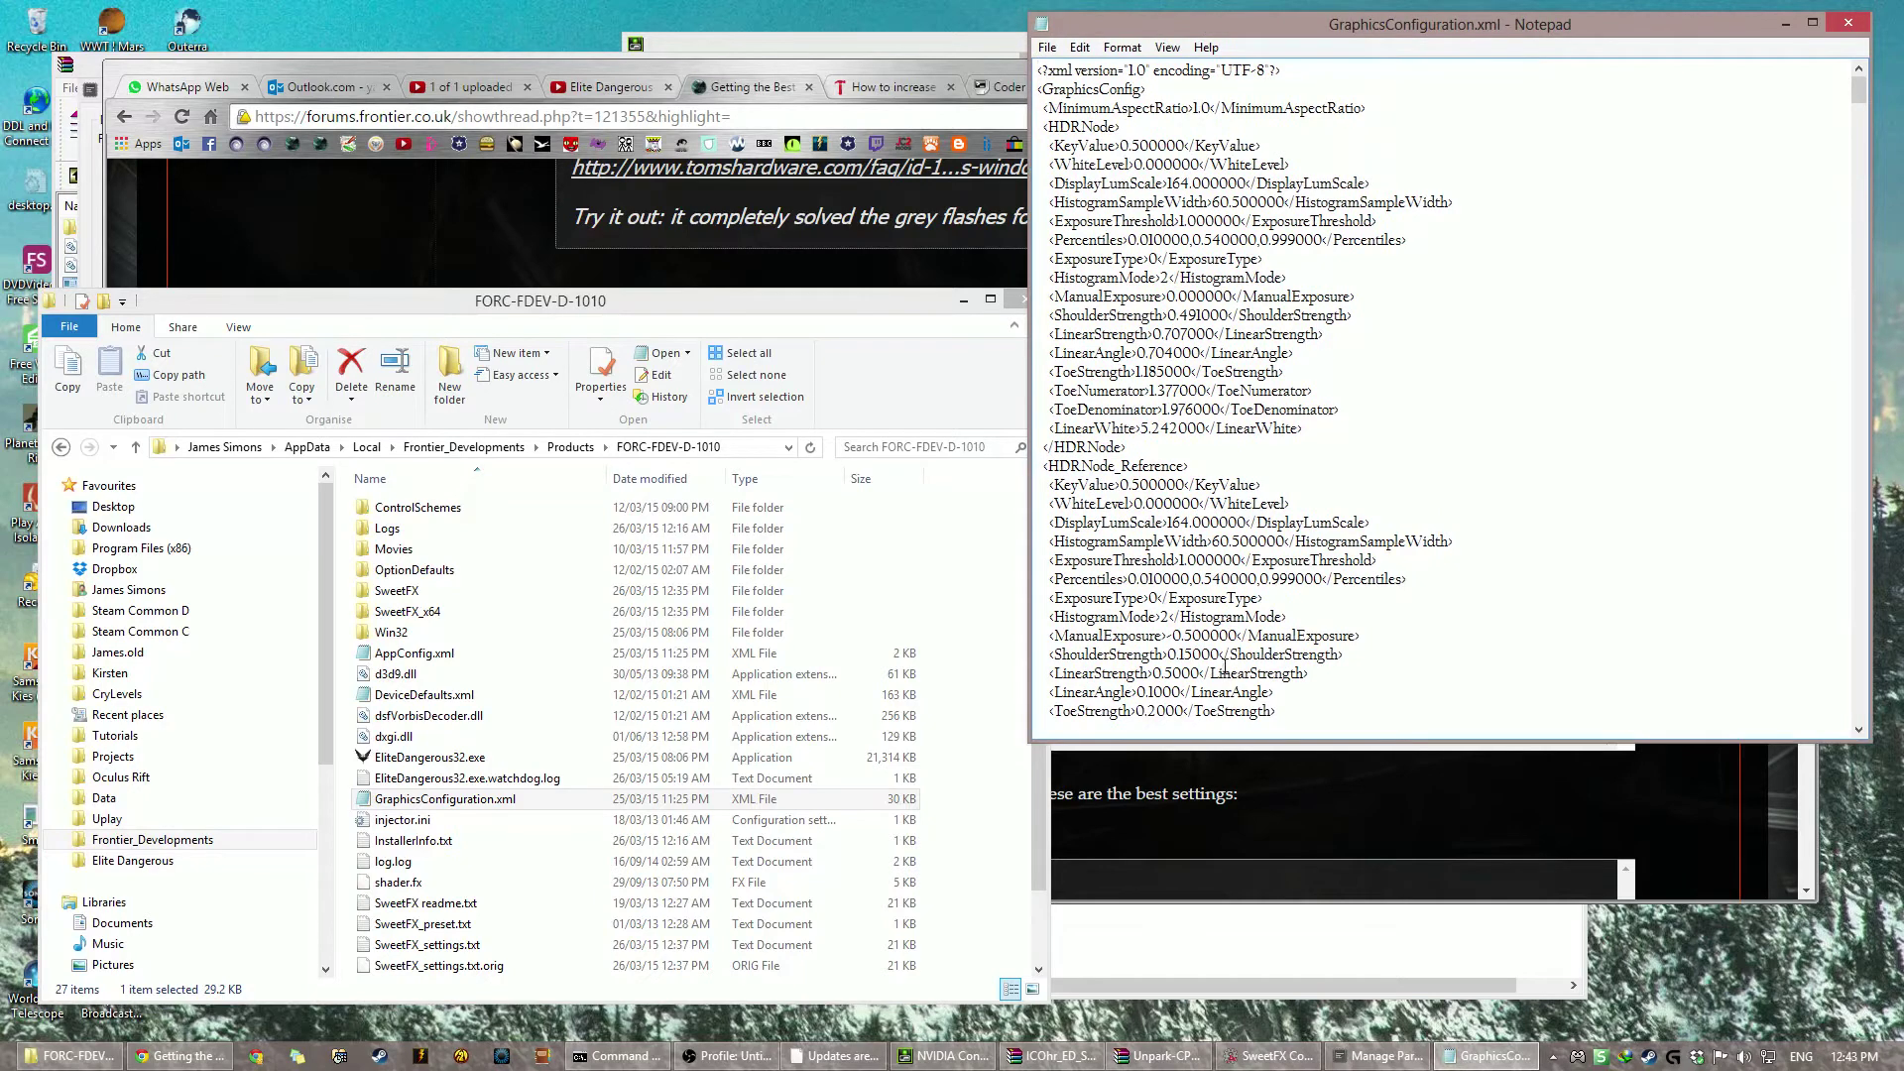
{"action": "key", "text": "ctrl+f"}
{"action": "type", "text": "gui"}
{"action": "key", "text": "Return"}
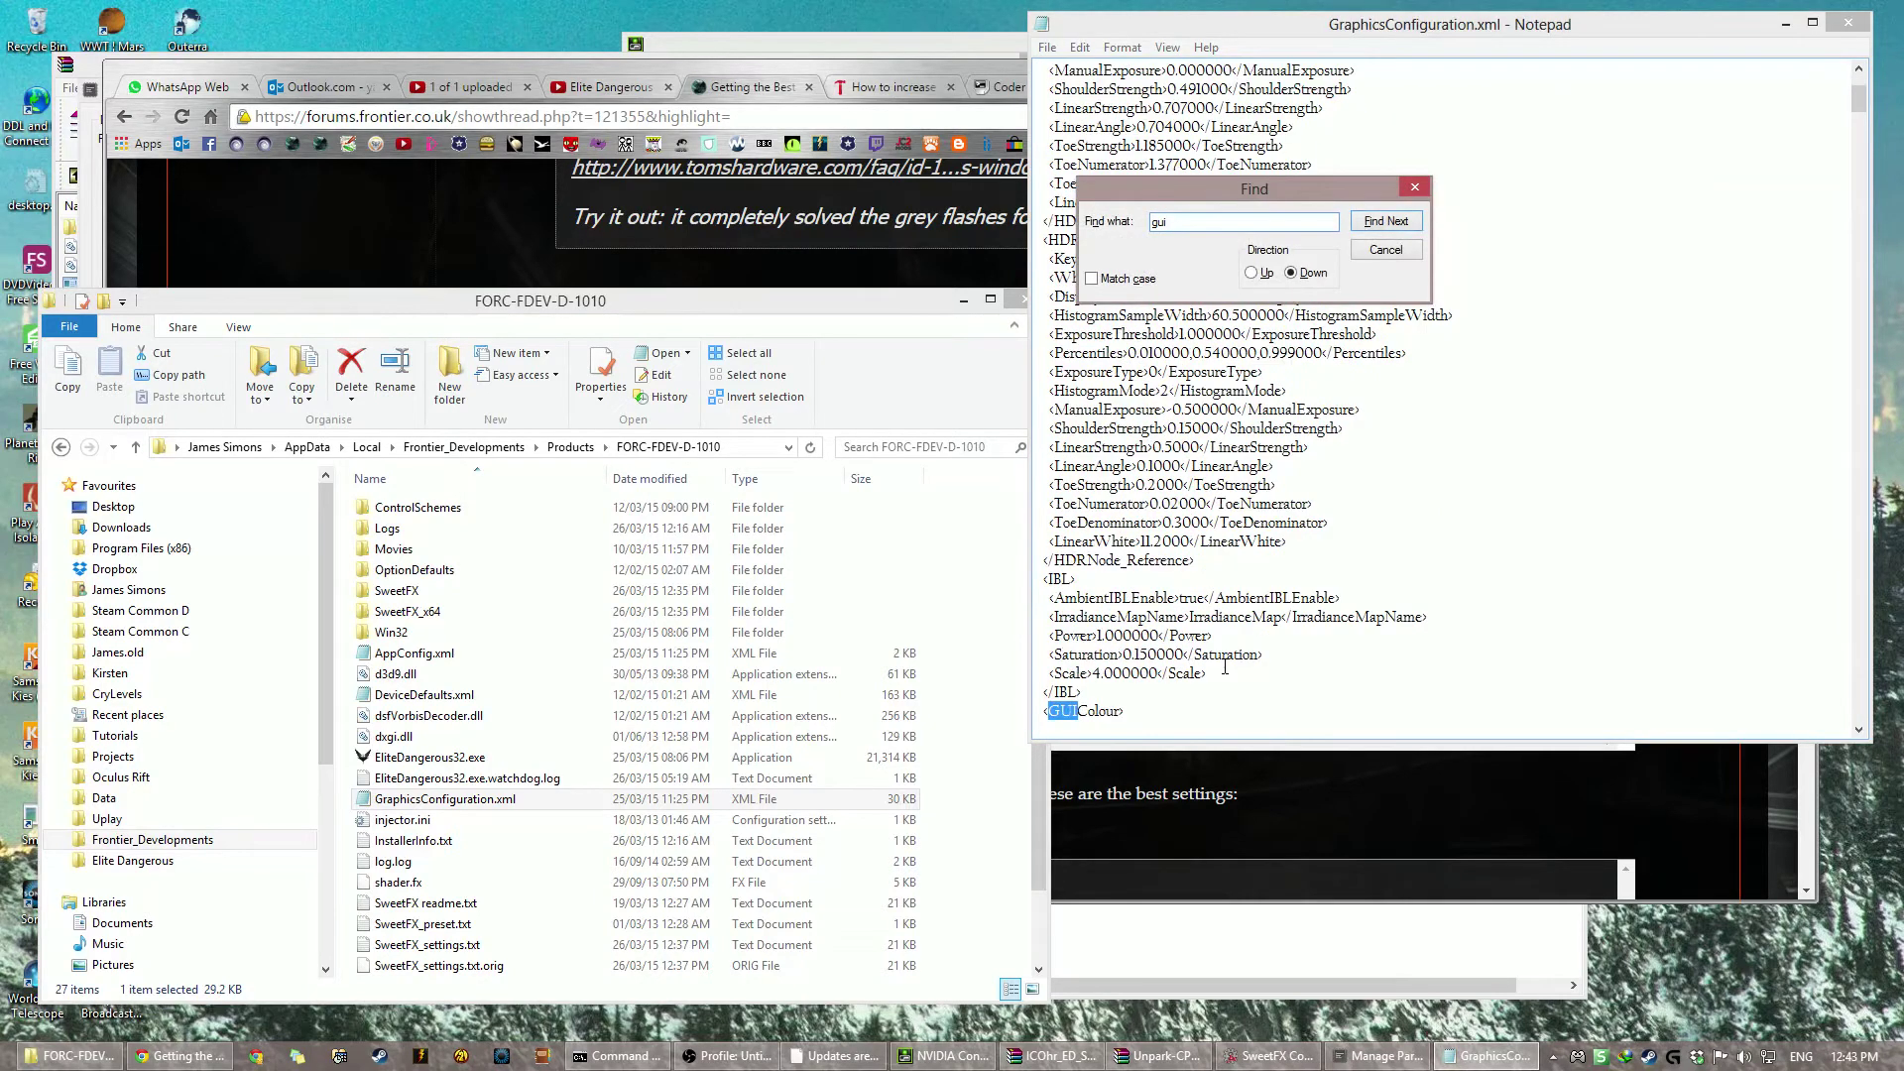
{"action": "left_click", "coordinate": [1170, 535]}
{"action": "scroll", "coordinate": [1165, 528], "scroll_direction": "down", "scroll_amount": 4}
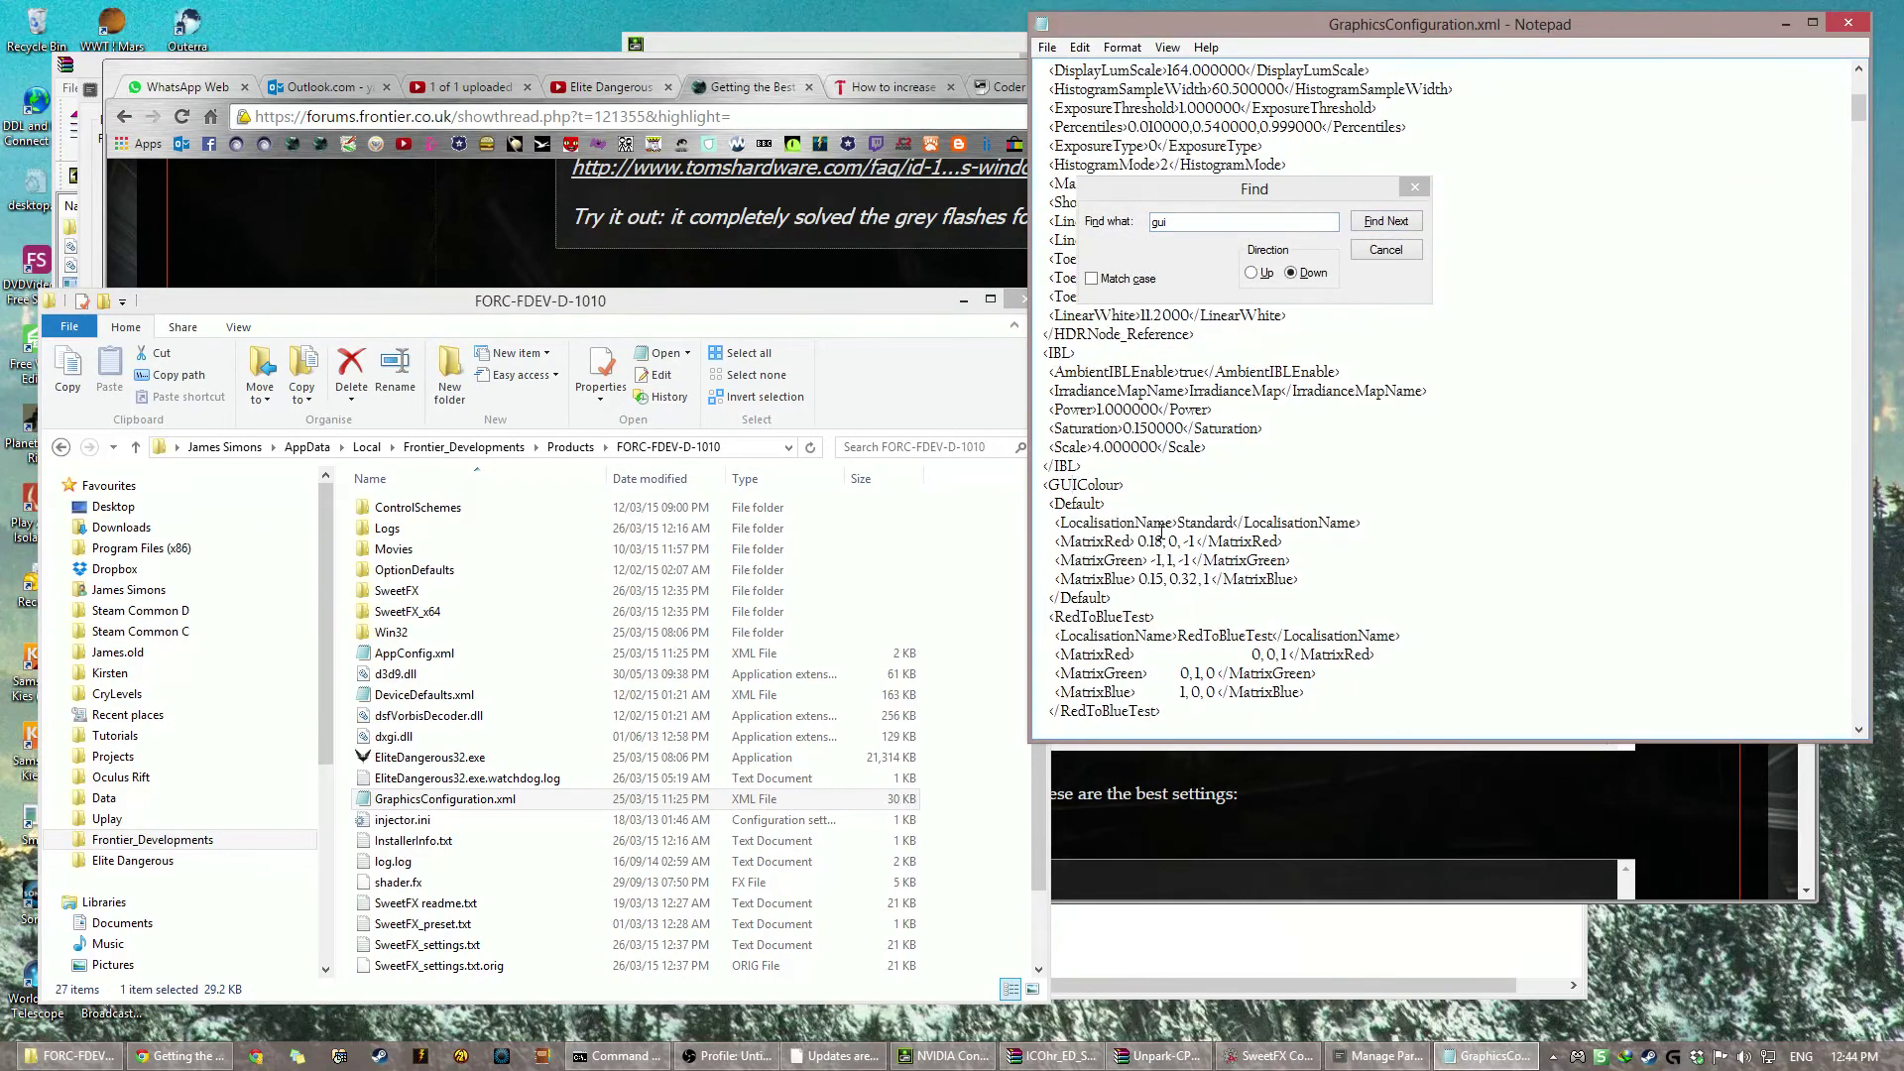
{"action": "left_click_drag", "start_coordinate": [1129, 540], "coordinate": [1210, 580]}
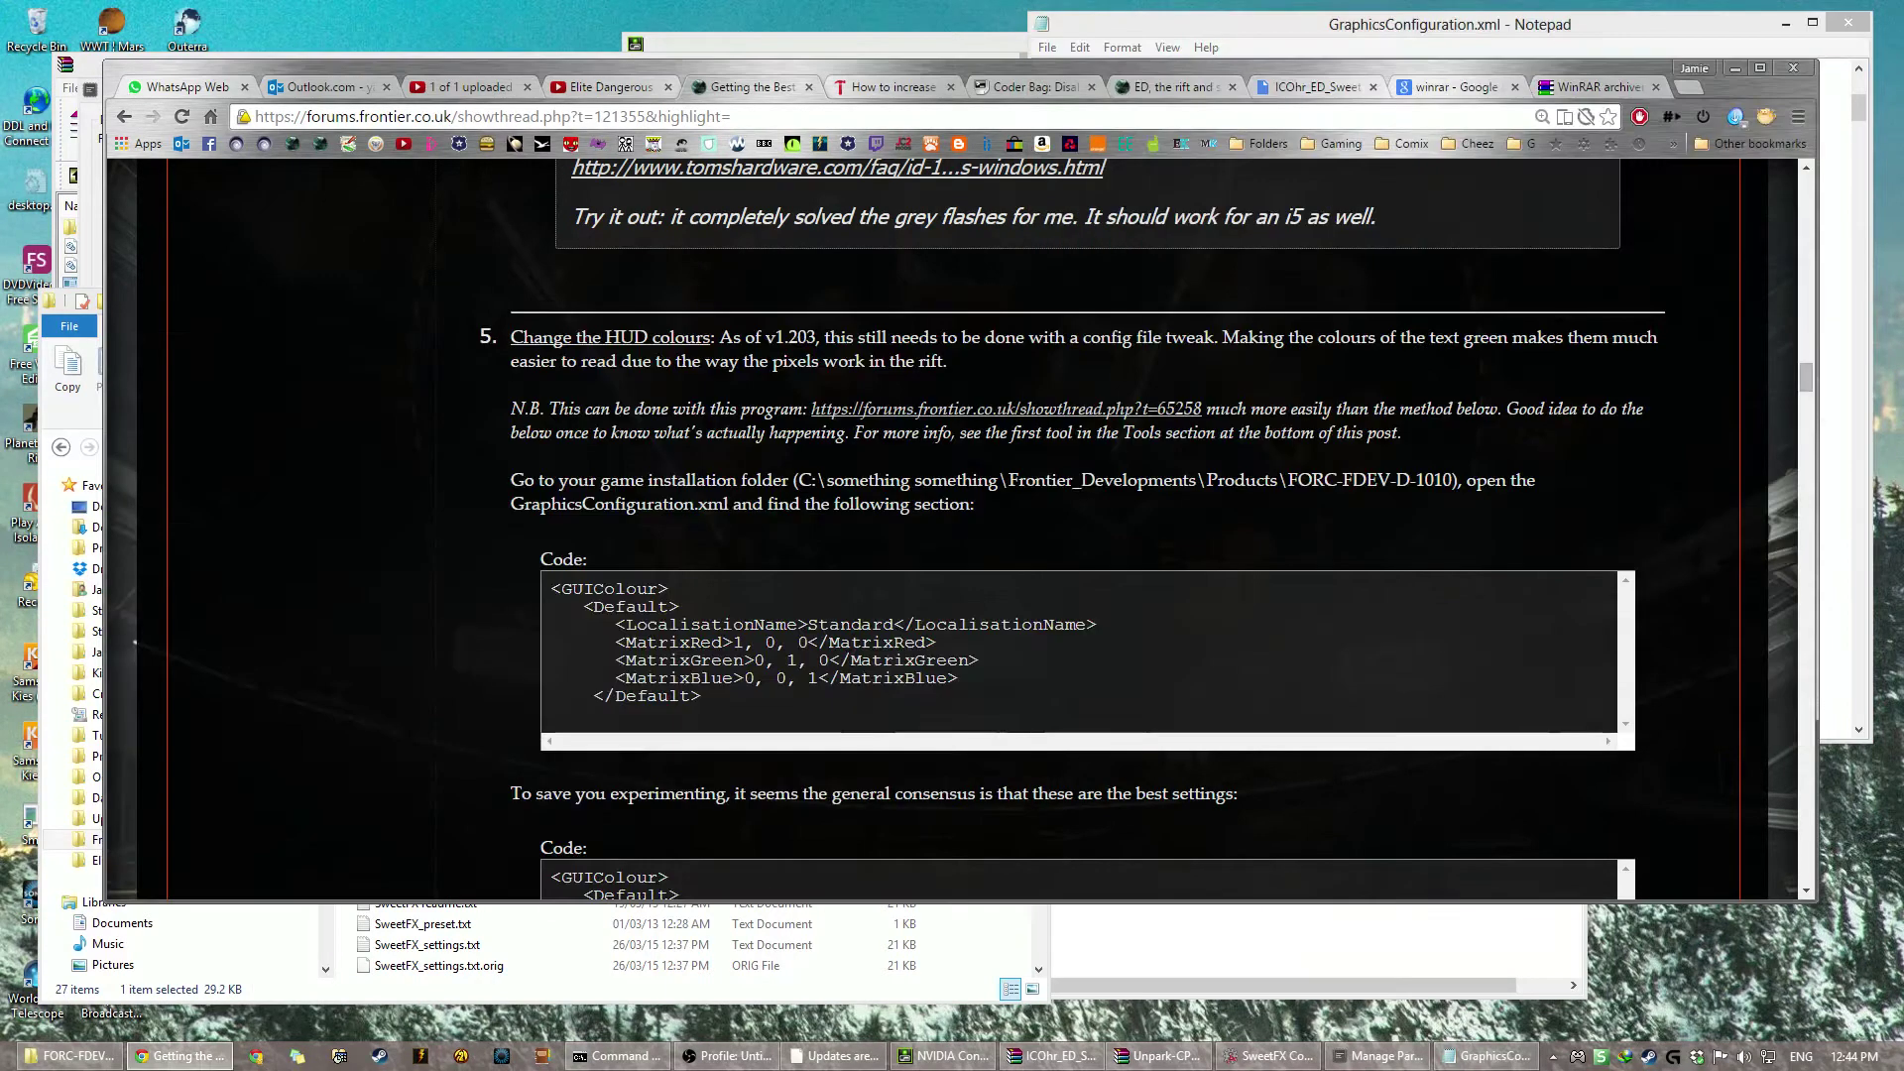
Step: Read the forum's recommended GUIColour code, then scroll down to tip 6 on anisotropic filtering
{"action": "left_click", "coordinate": [700, 282]}
{"action": "scroll", "coordinate": [772, 578], "scroll_direction": "down", "scroll_amount": 2}
{"action": "left_click_drag", "start_coordinate": [863, 452], "coordinate": [537, 379]}
{"action": "left_click", "coordinate": [537, 379]}
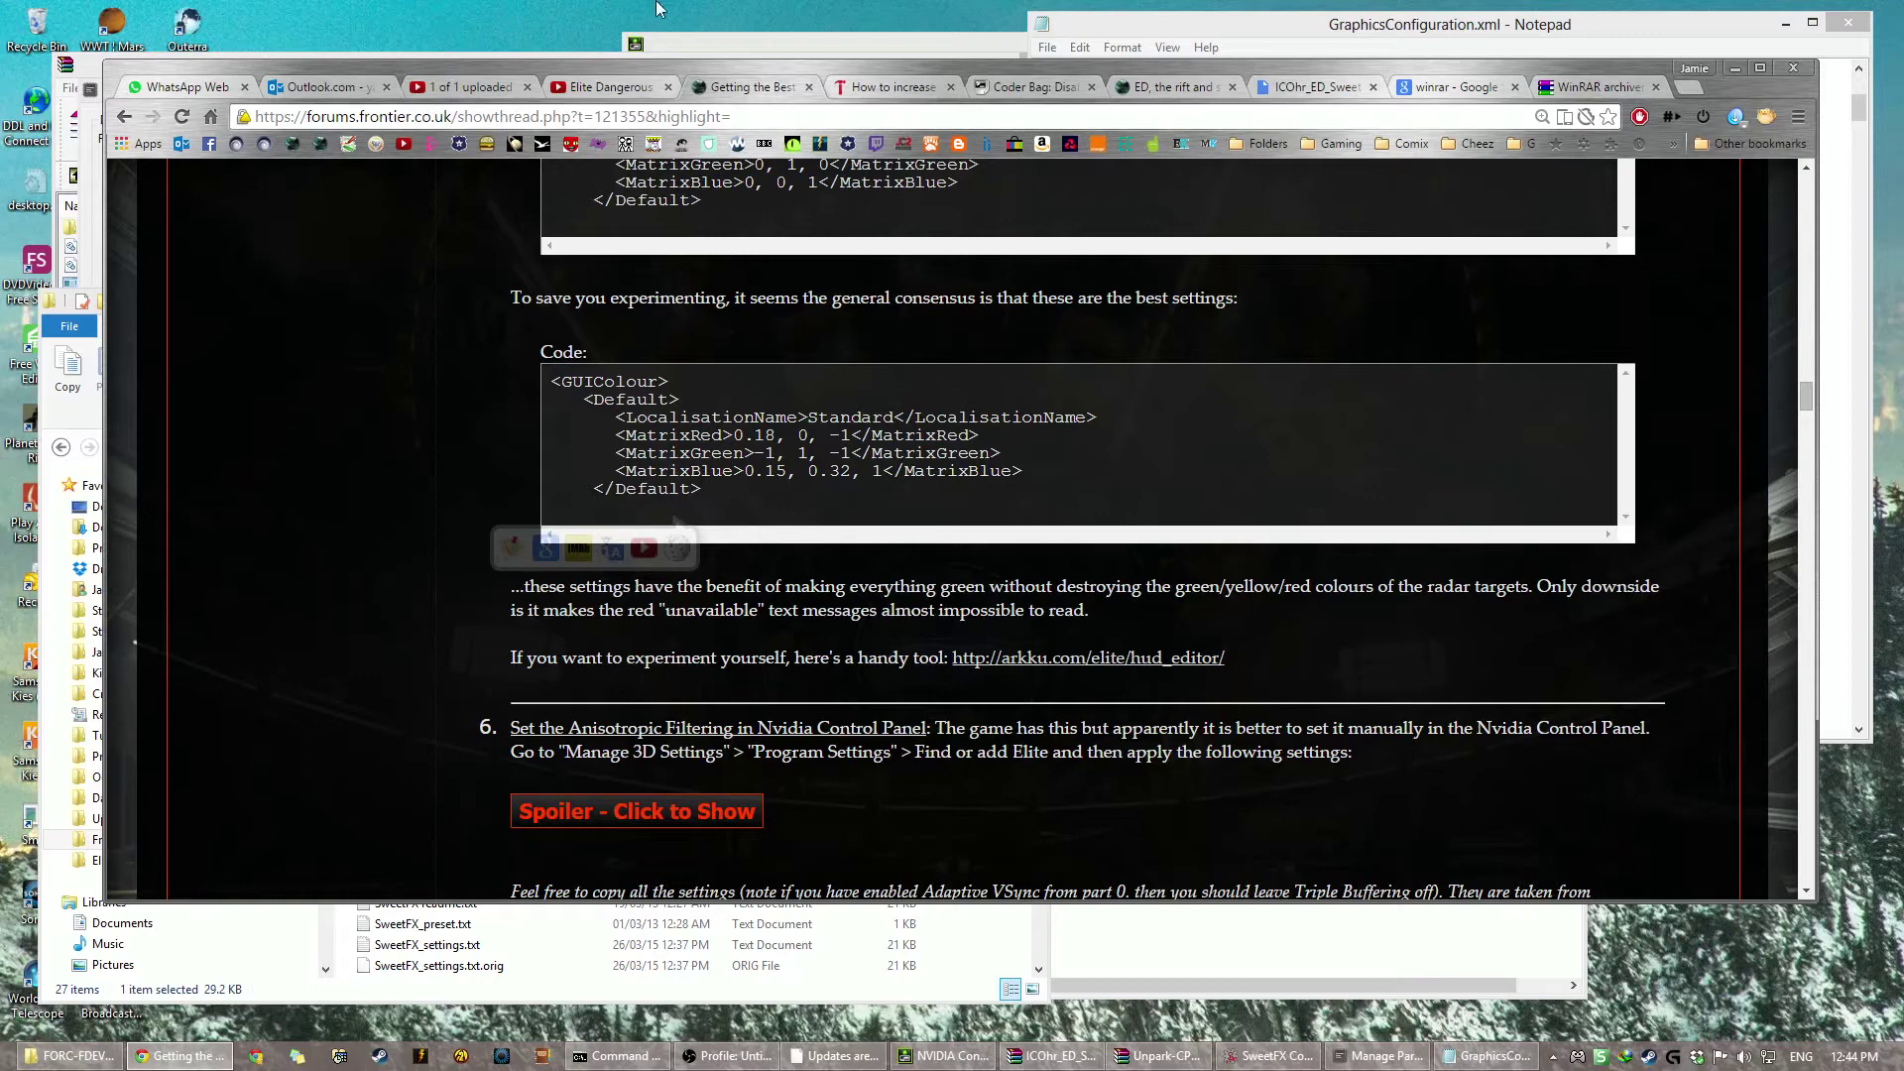
{"action": "scroll", "coordinate": [329, 443], "scroll_direction": "down", "scroll_amount": 3}
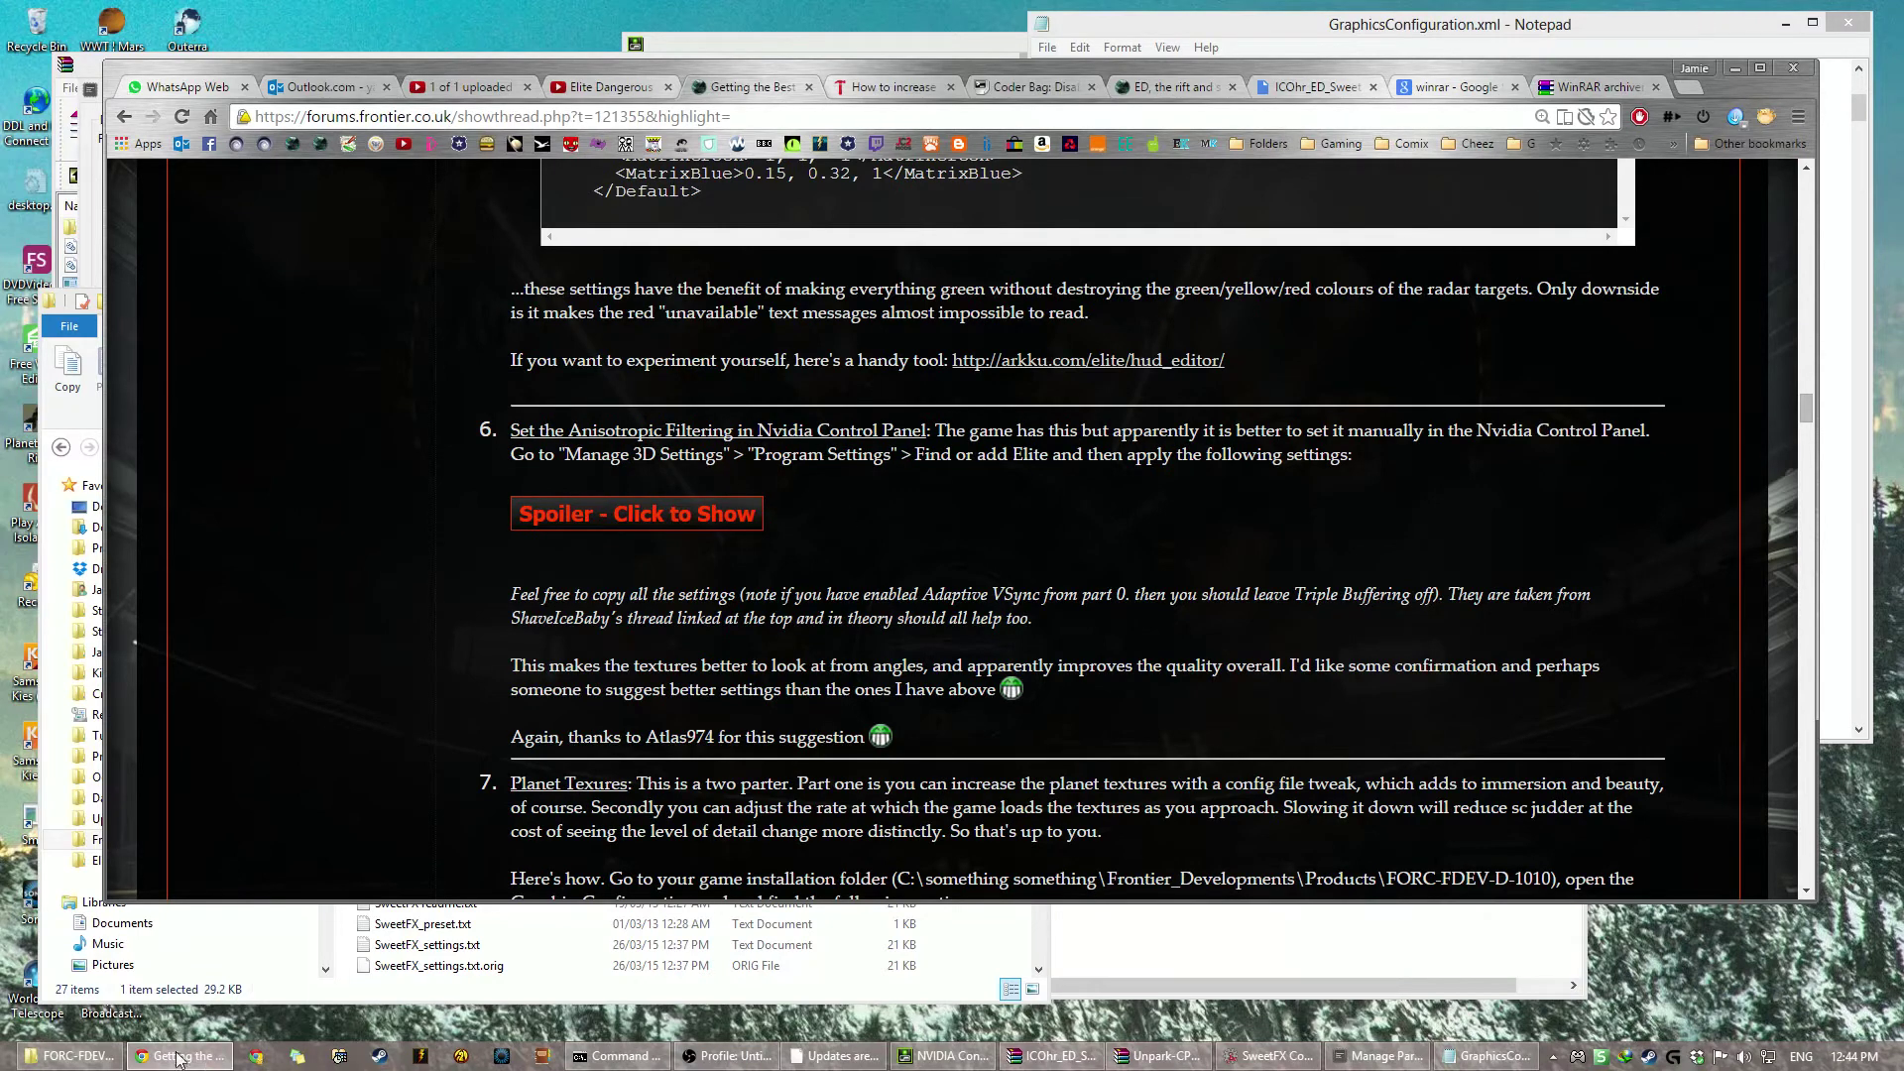
Step: Review Elite Dangerous's program settings in Manage 3D settings, confirming 16x anisotropic filtering
{"action": "left_click", "coordinate": [942, 1056]}
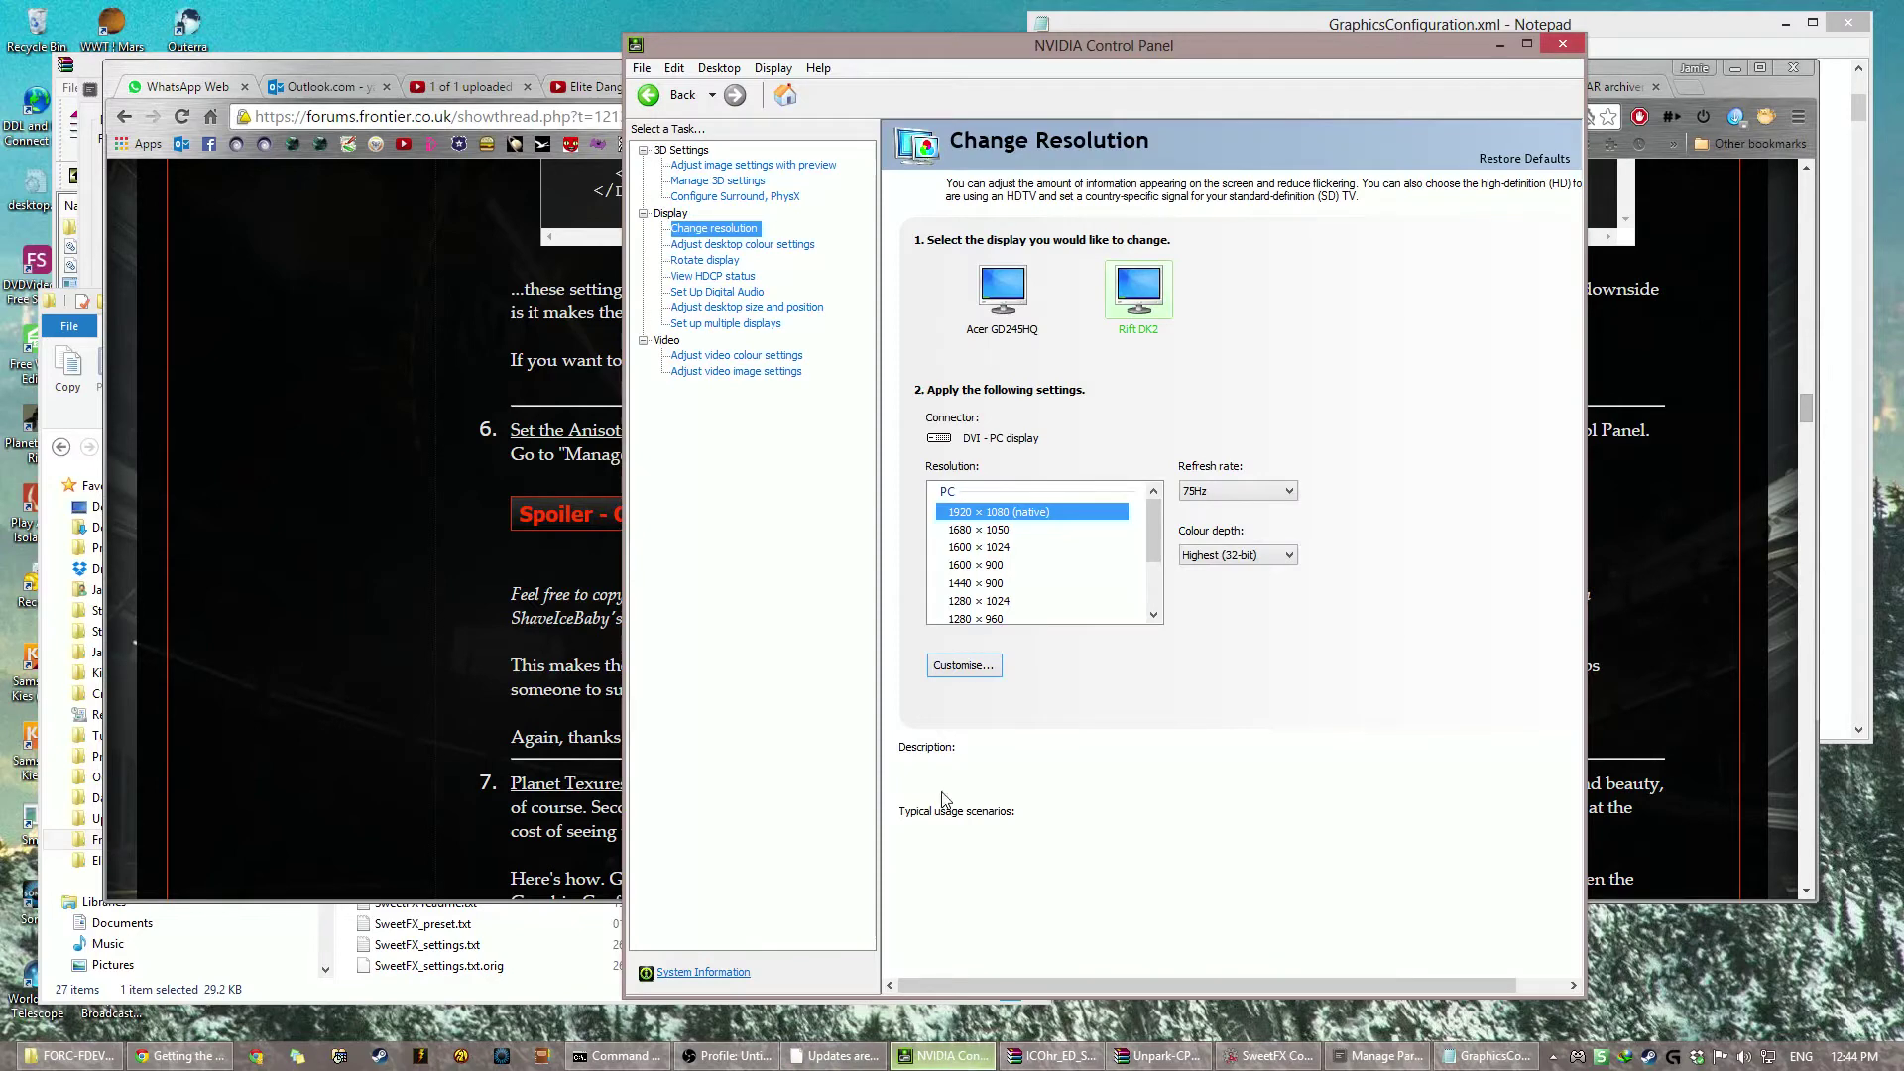
{"action": "left_click", "coordinate": [734, 166]}
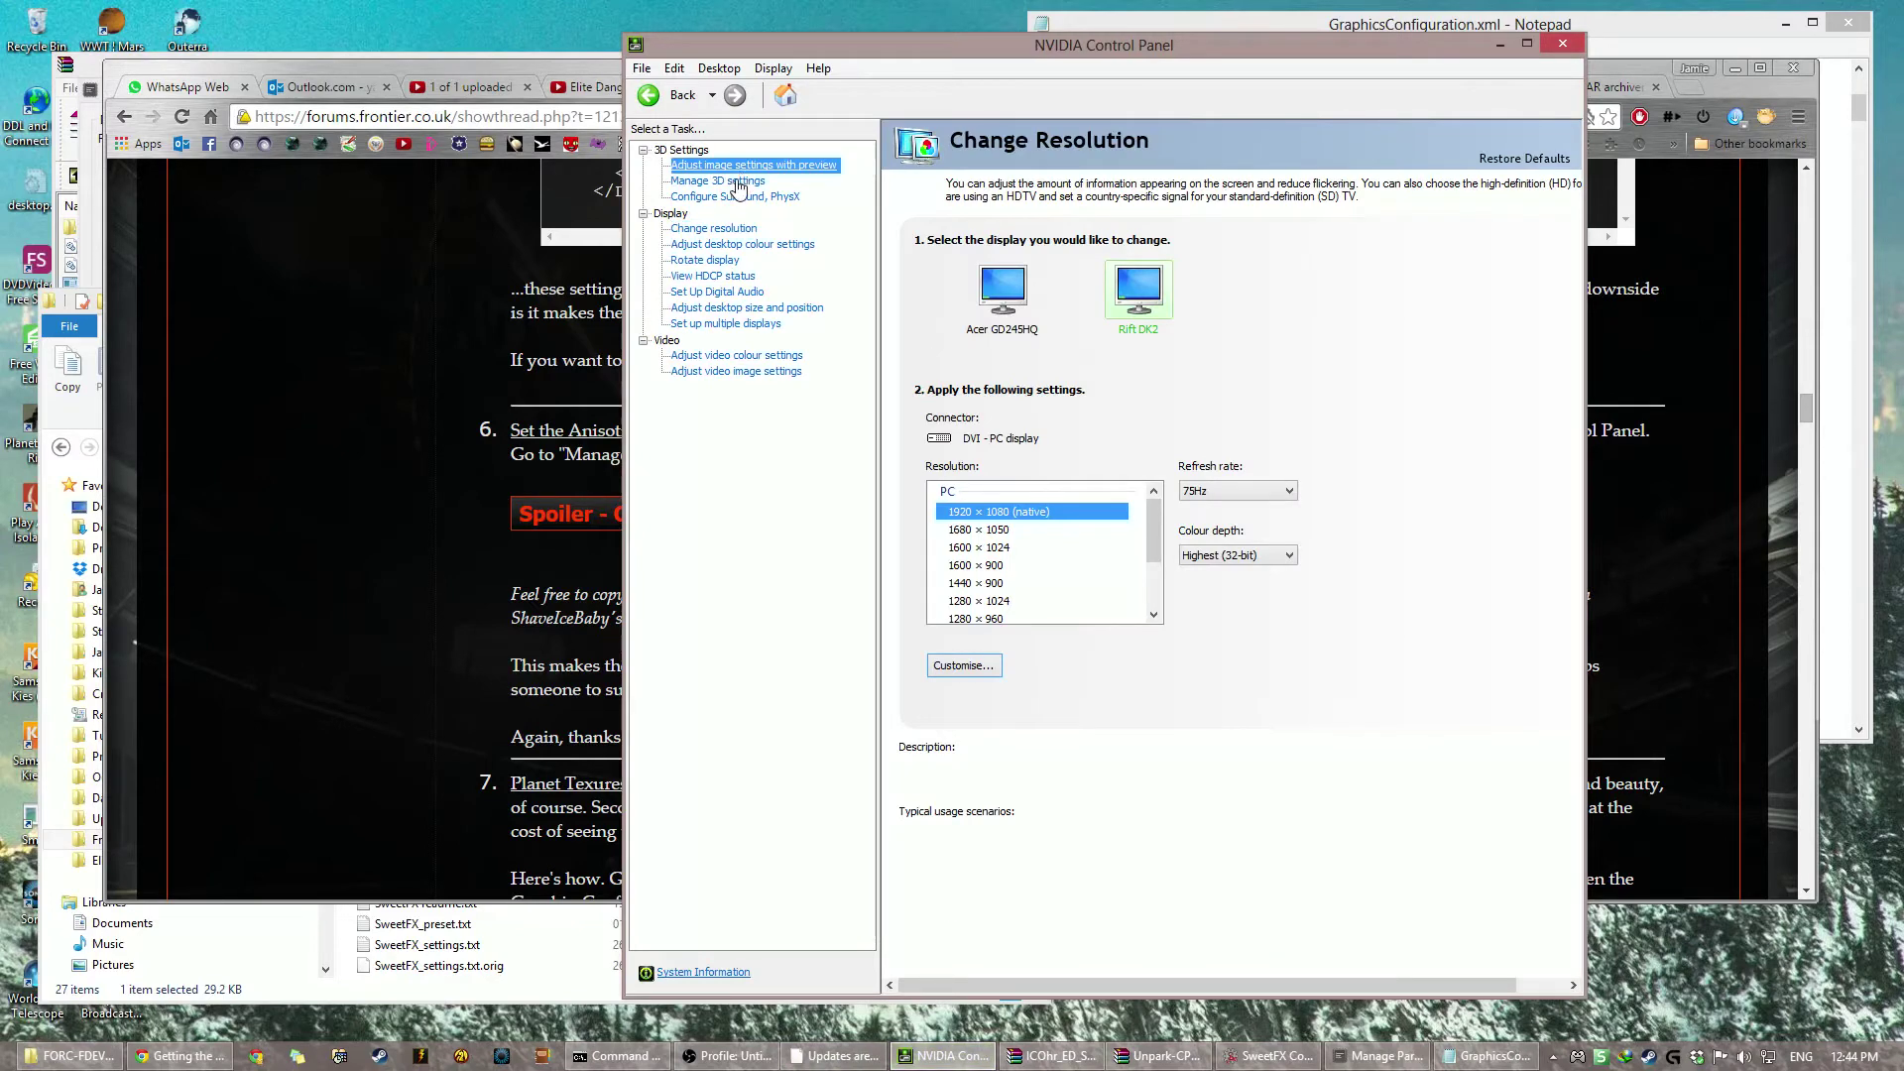
{"action": "left_click", "coordinate": [737, 183]}
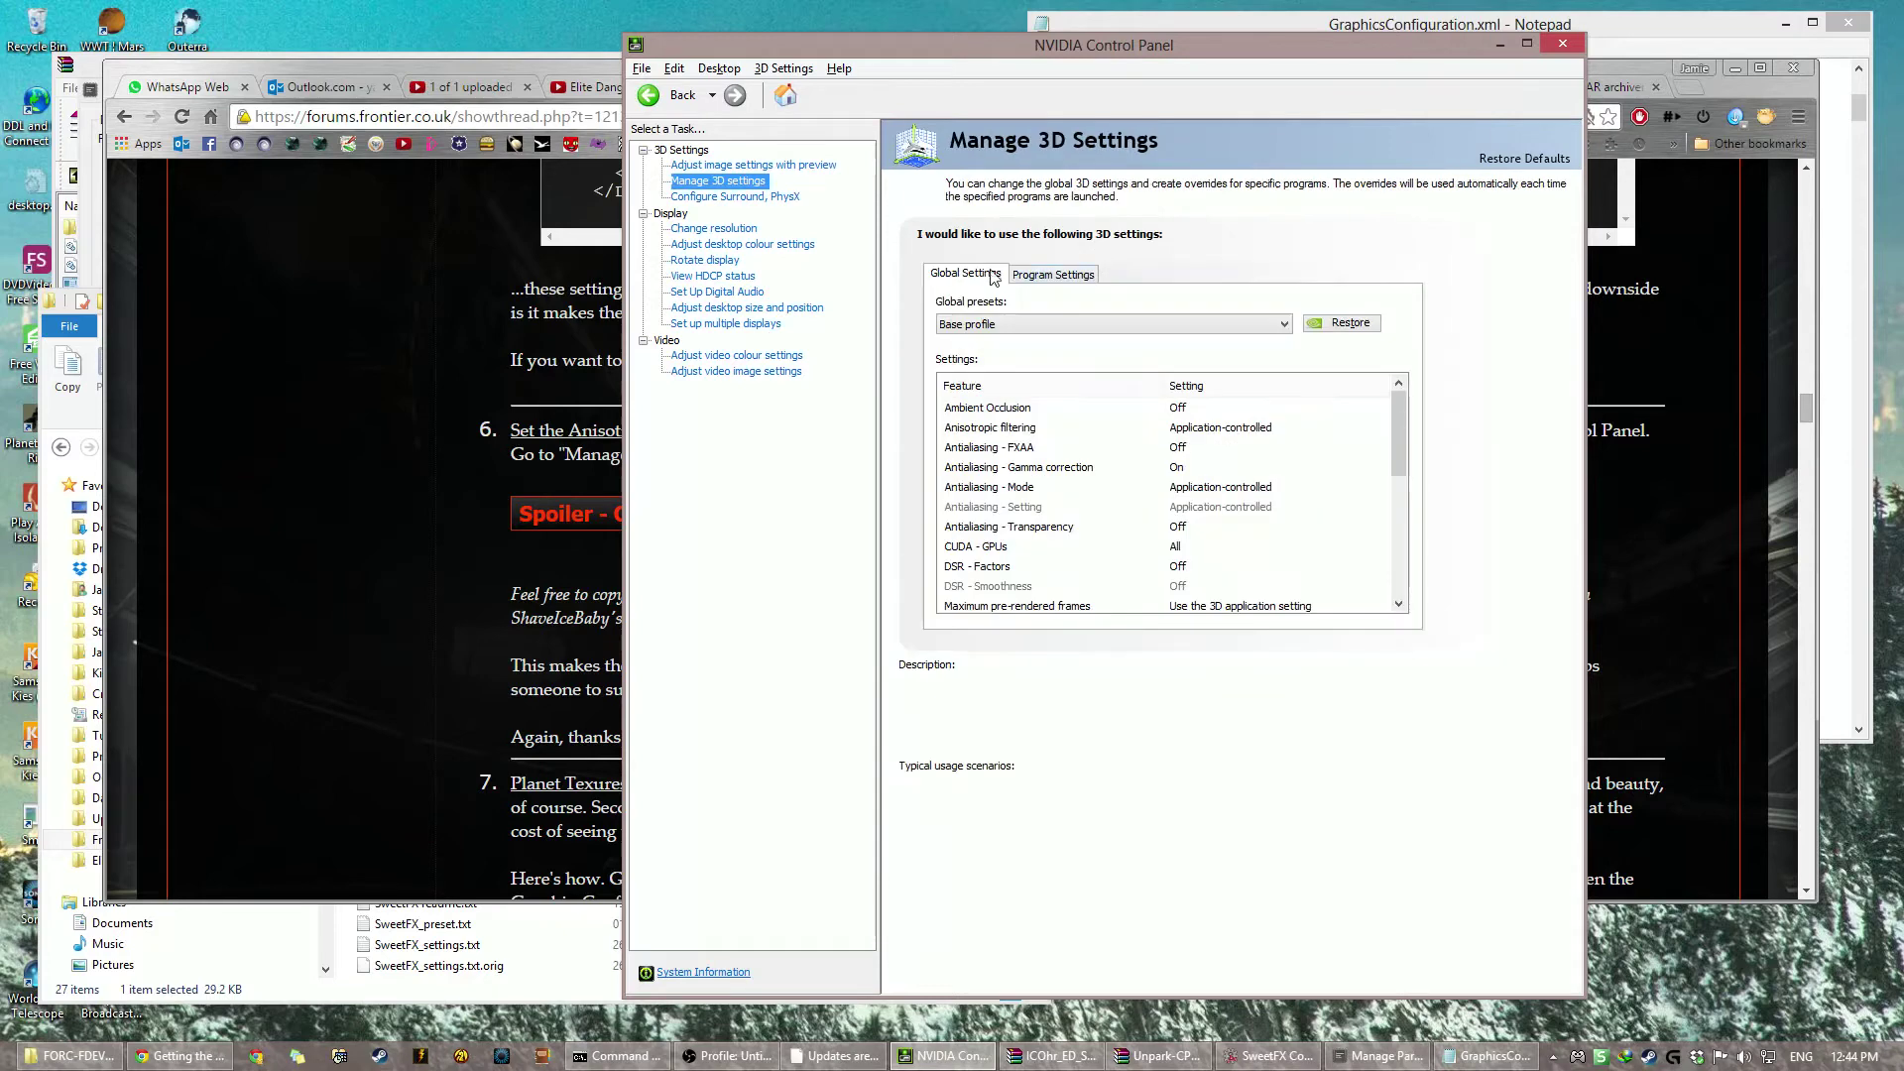
{"action": "left_click", "coordinate": [1086, 278]}
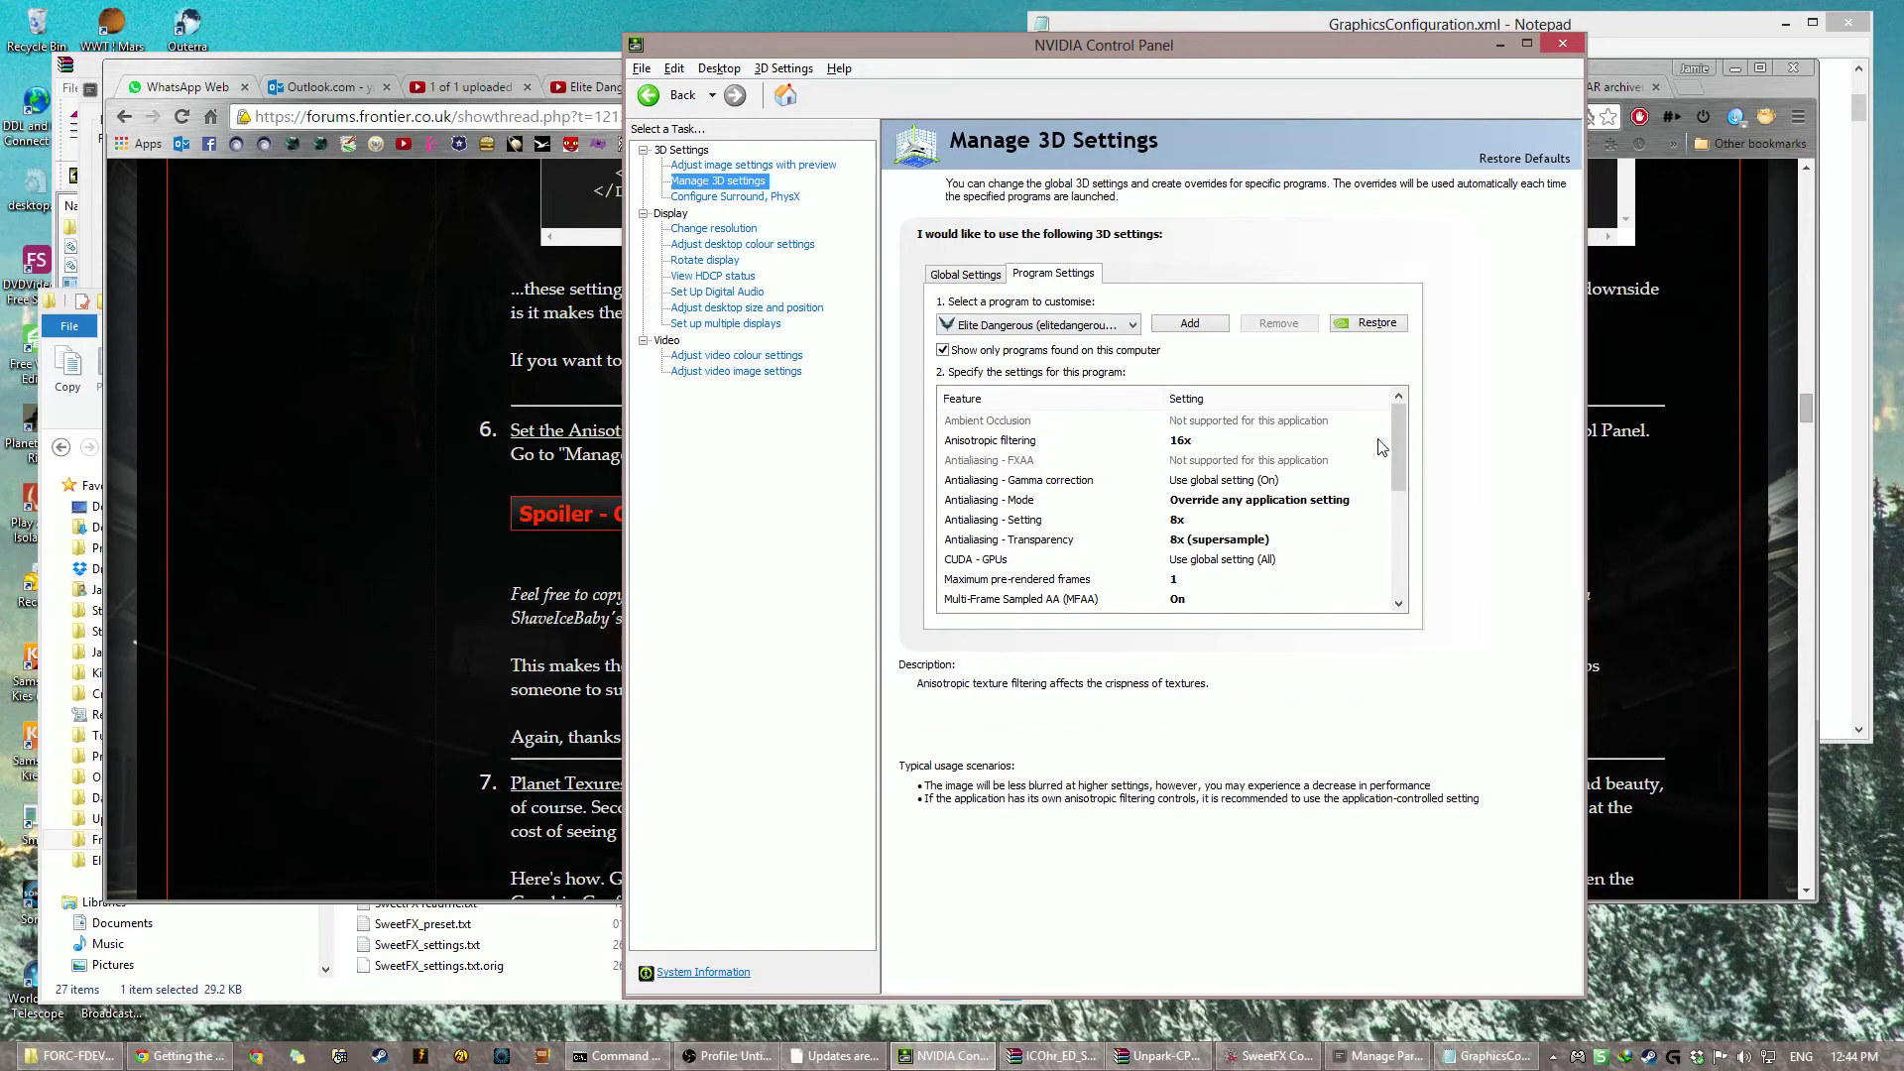
{"action": "left_click_drag", "start_coordinate": [1392, 446], "coordinate": [1429, 414]}
Step: Reveal the forum's hidden settings image and scroll to tip 7 on planet textures
{"action": "left_click", "coordinate": [311, 479]}
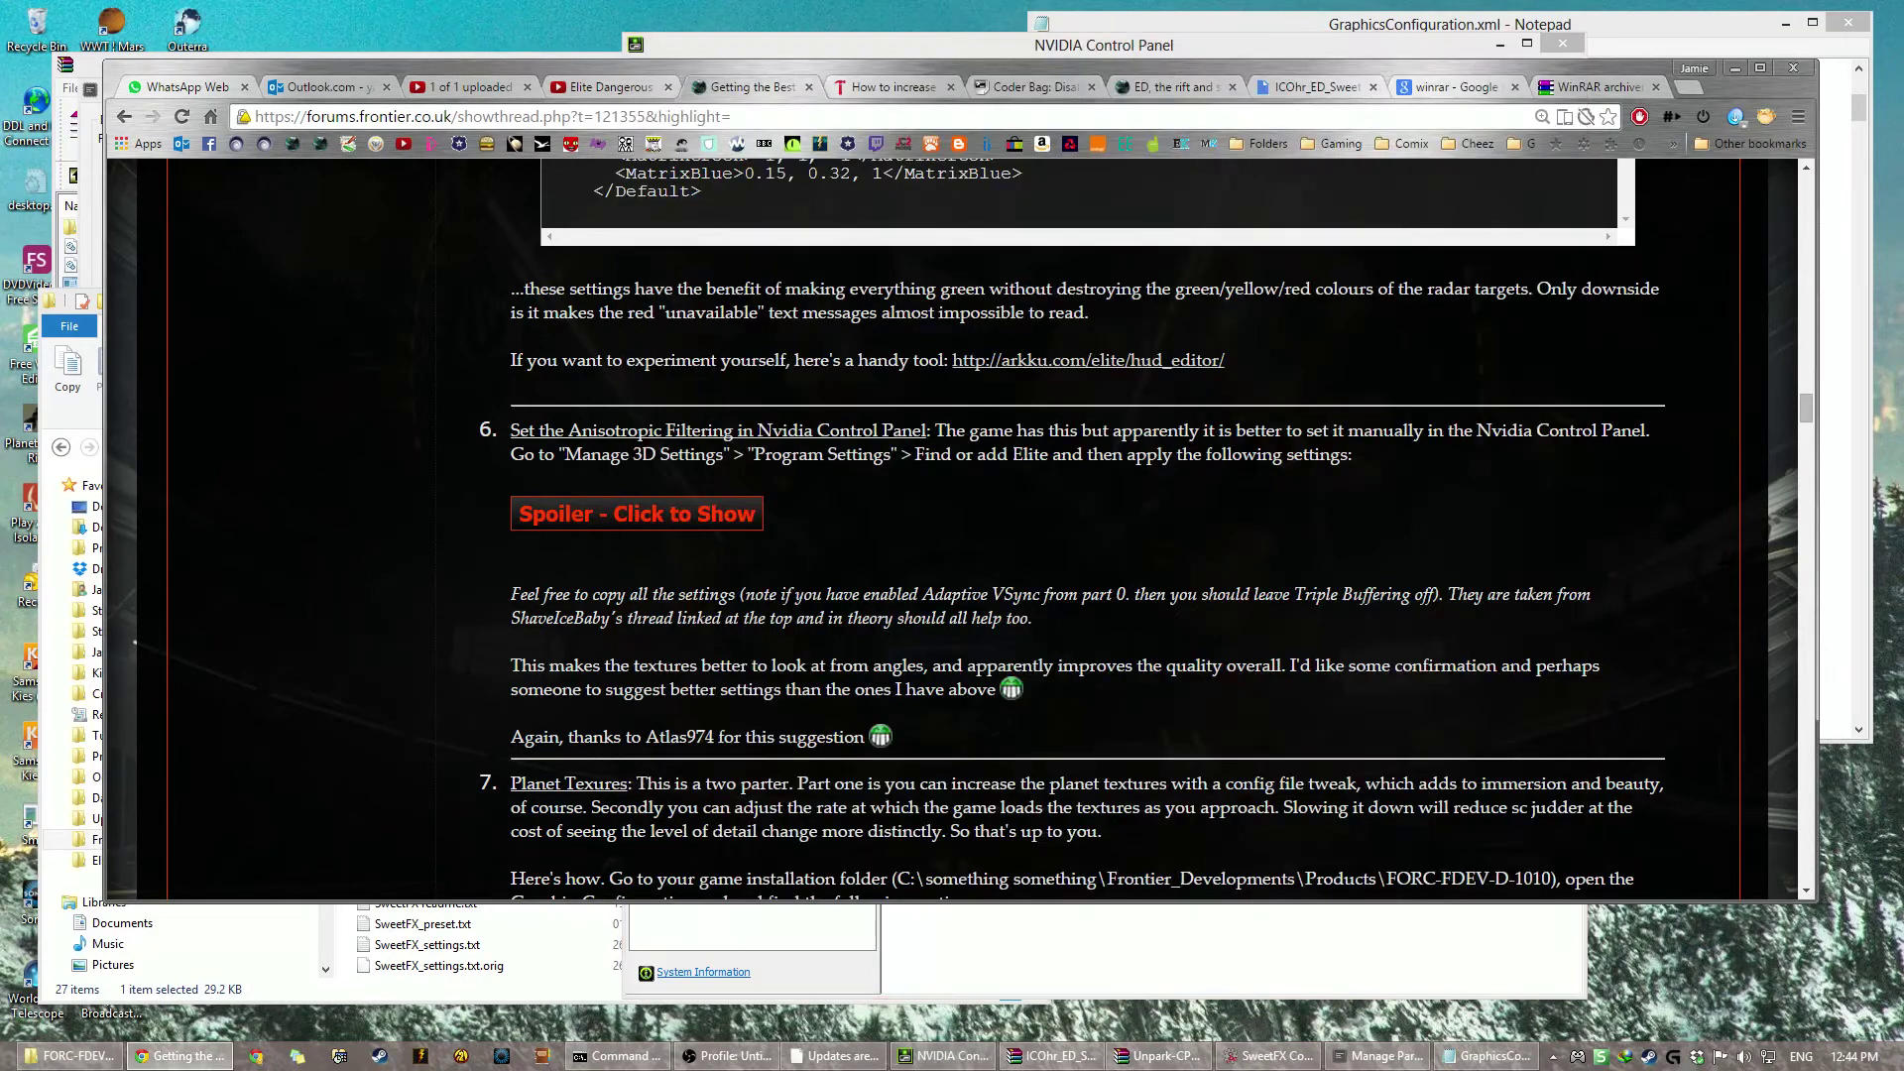
{"action": "left_click", "coordinate": [651, 509]}
{"action": "scroll", "coordinate": [476, 615], "scroll_direction": "down", "scroll_amount": 7}
{"action": "scroll", "coordinate": [476, 615], "scroll_direction": "down", "scroll_amount": 1}
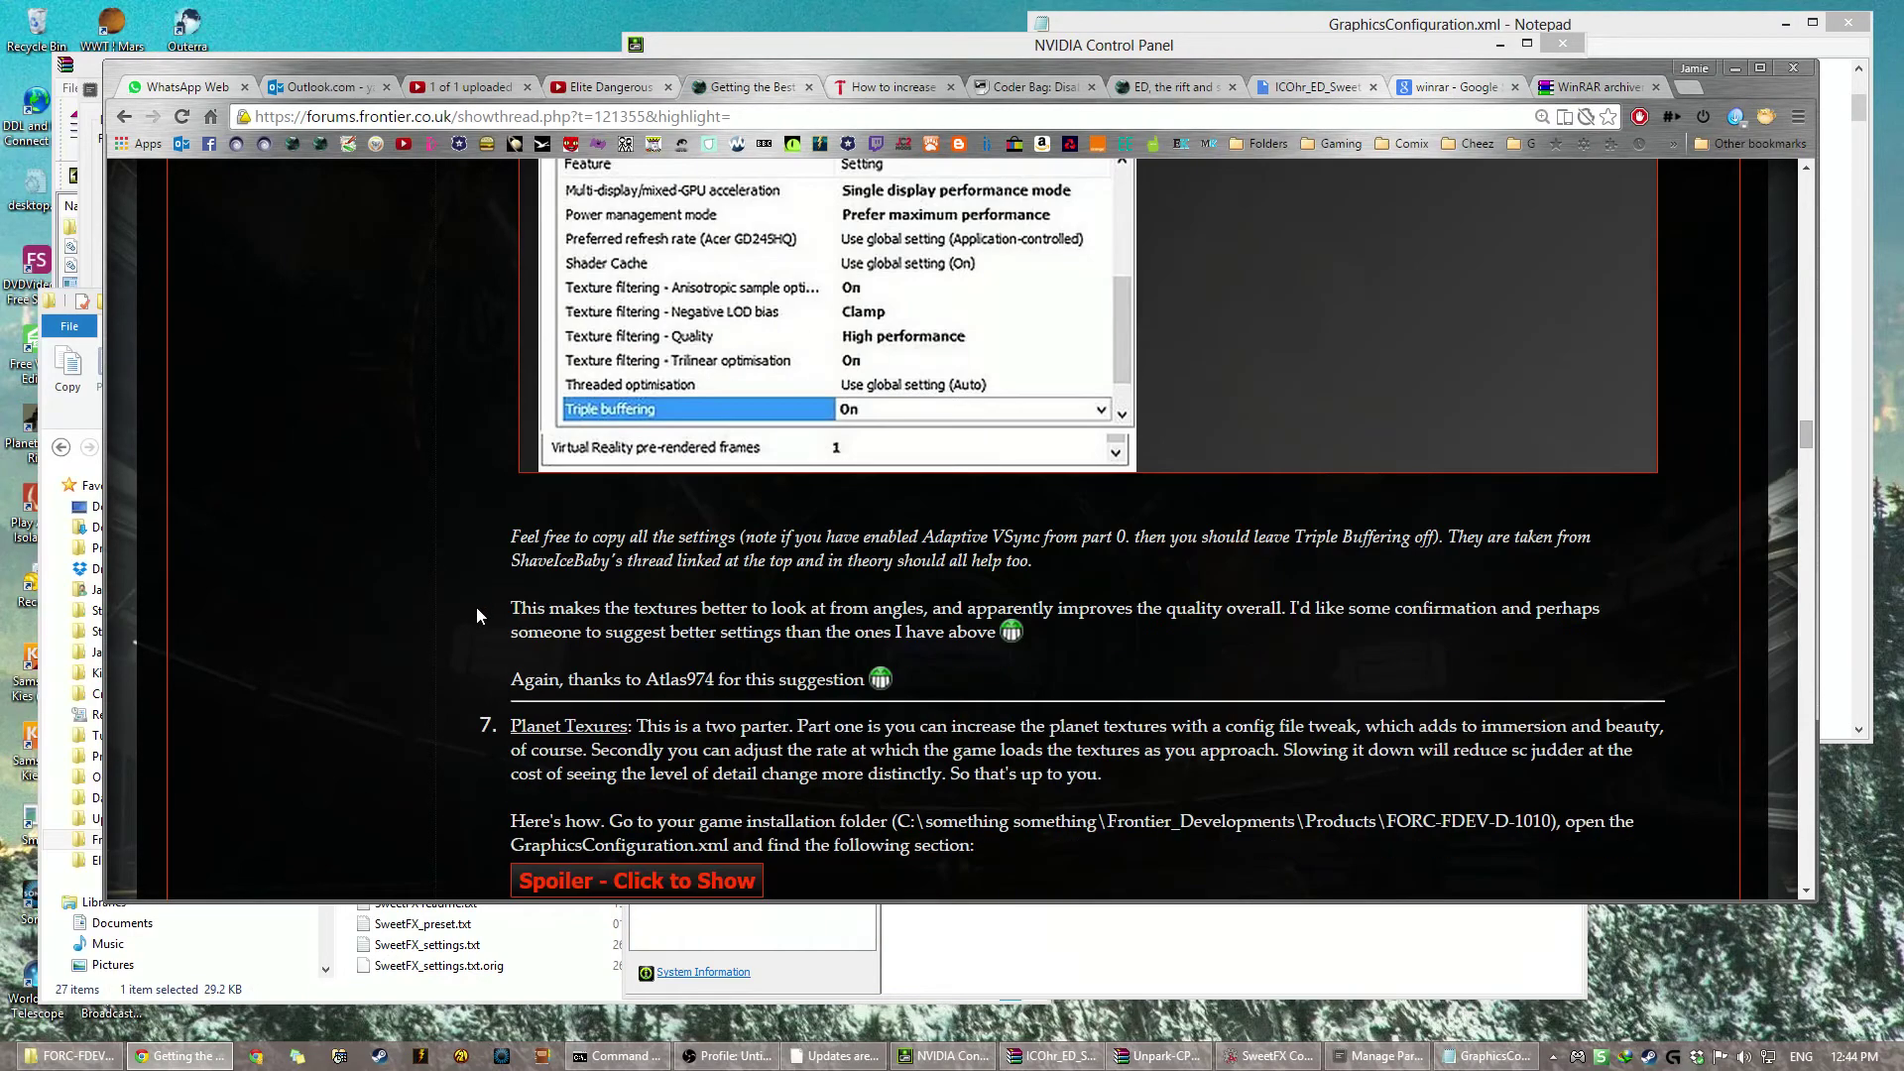
{"action": "scroll", "coordinate": [477, 613], "scroll_direction": "down", "scroll_amount": 3}
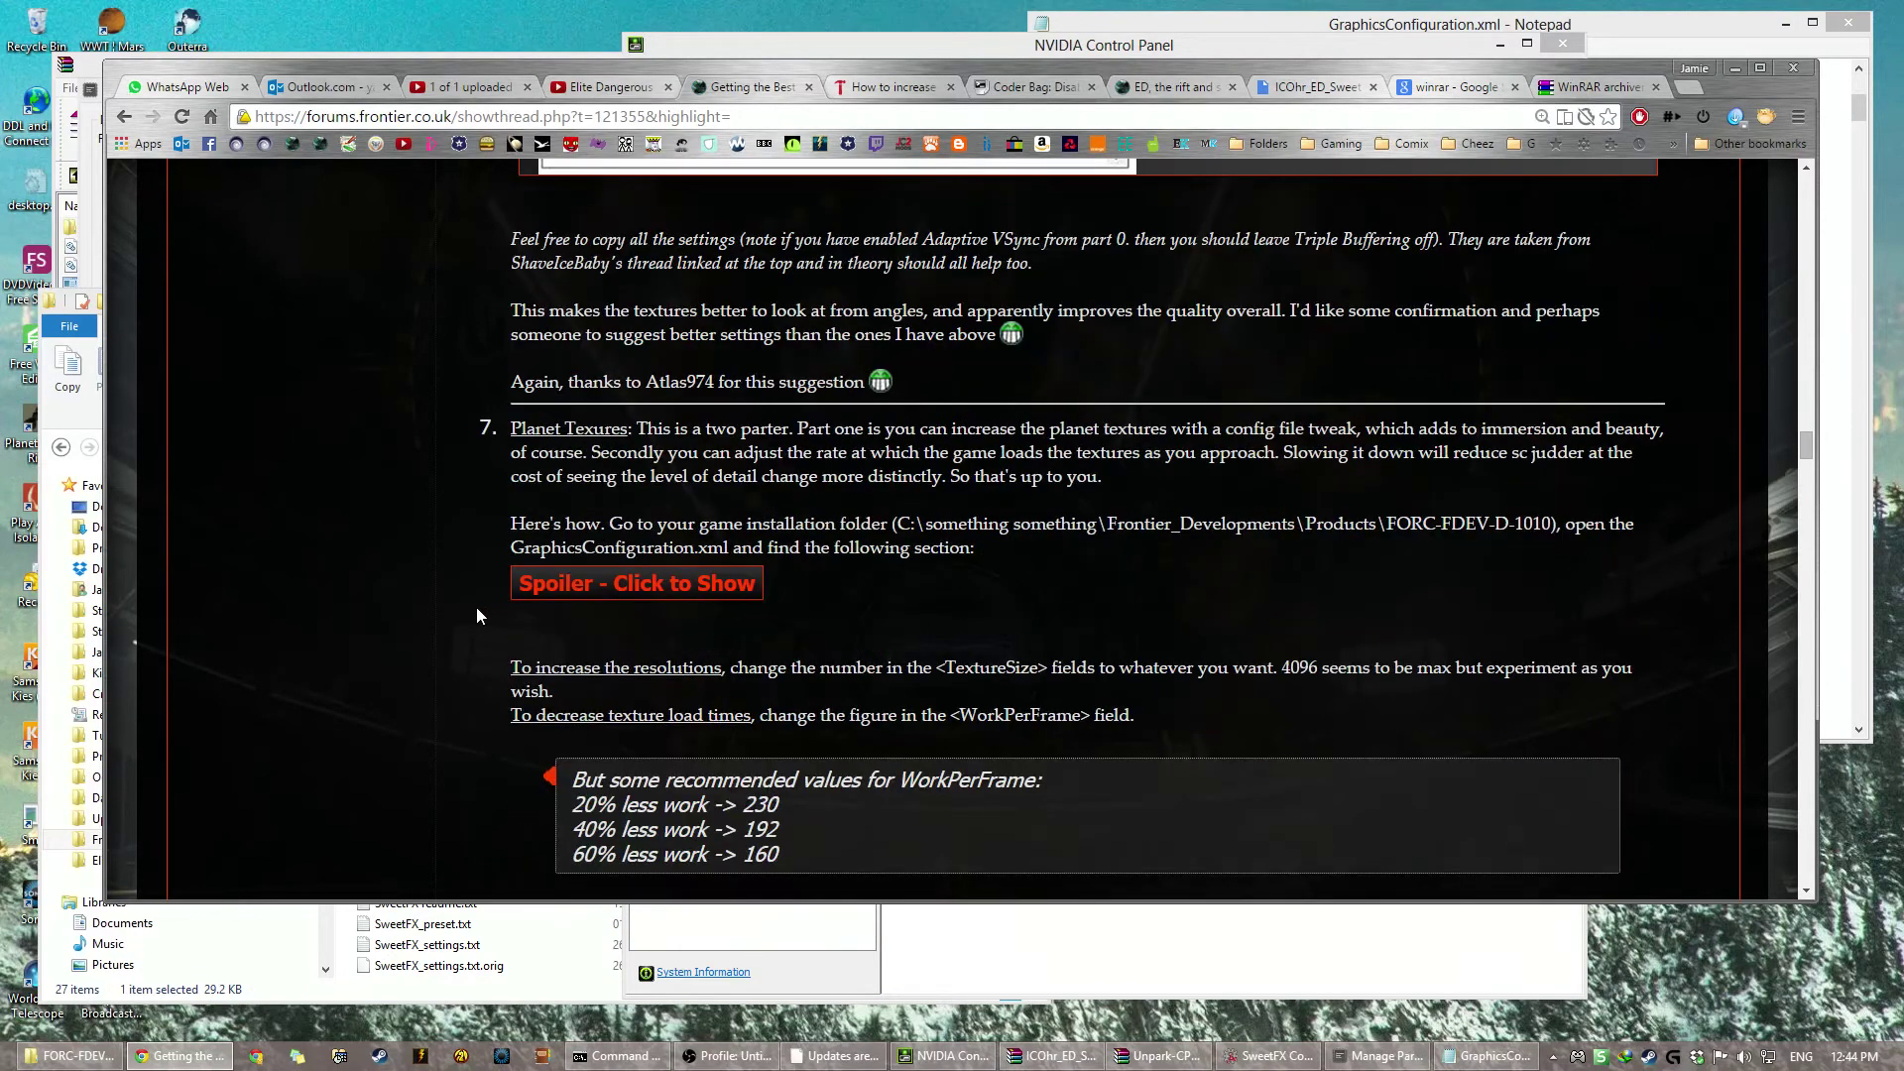
Step: Search GraphicsConfiguration.xml for 'planet' and scroll through the Planets texture settings
{"action": "left_click", "coordinate": [1512, 1061]}
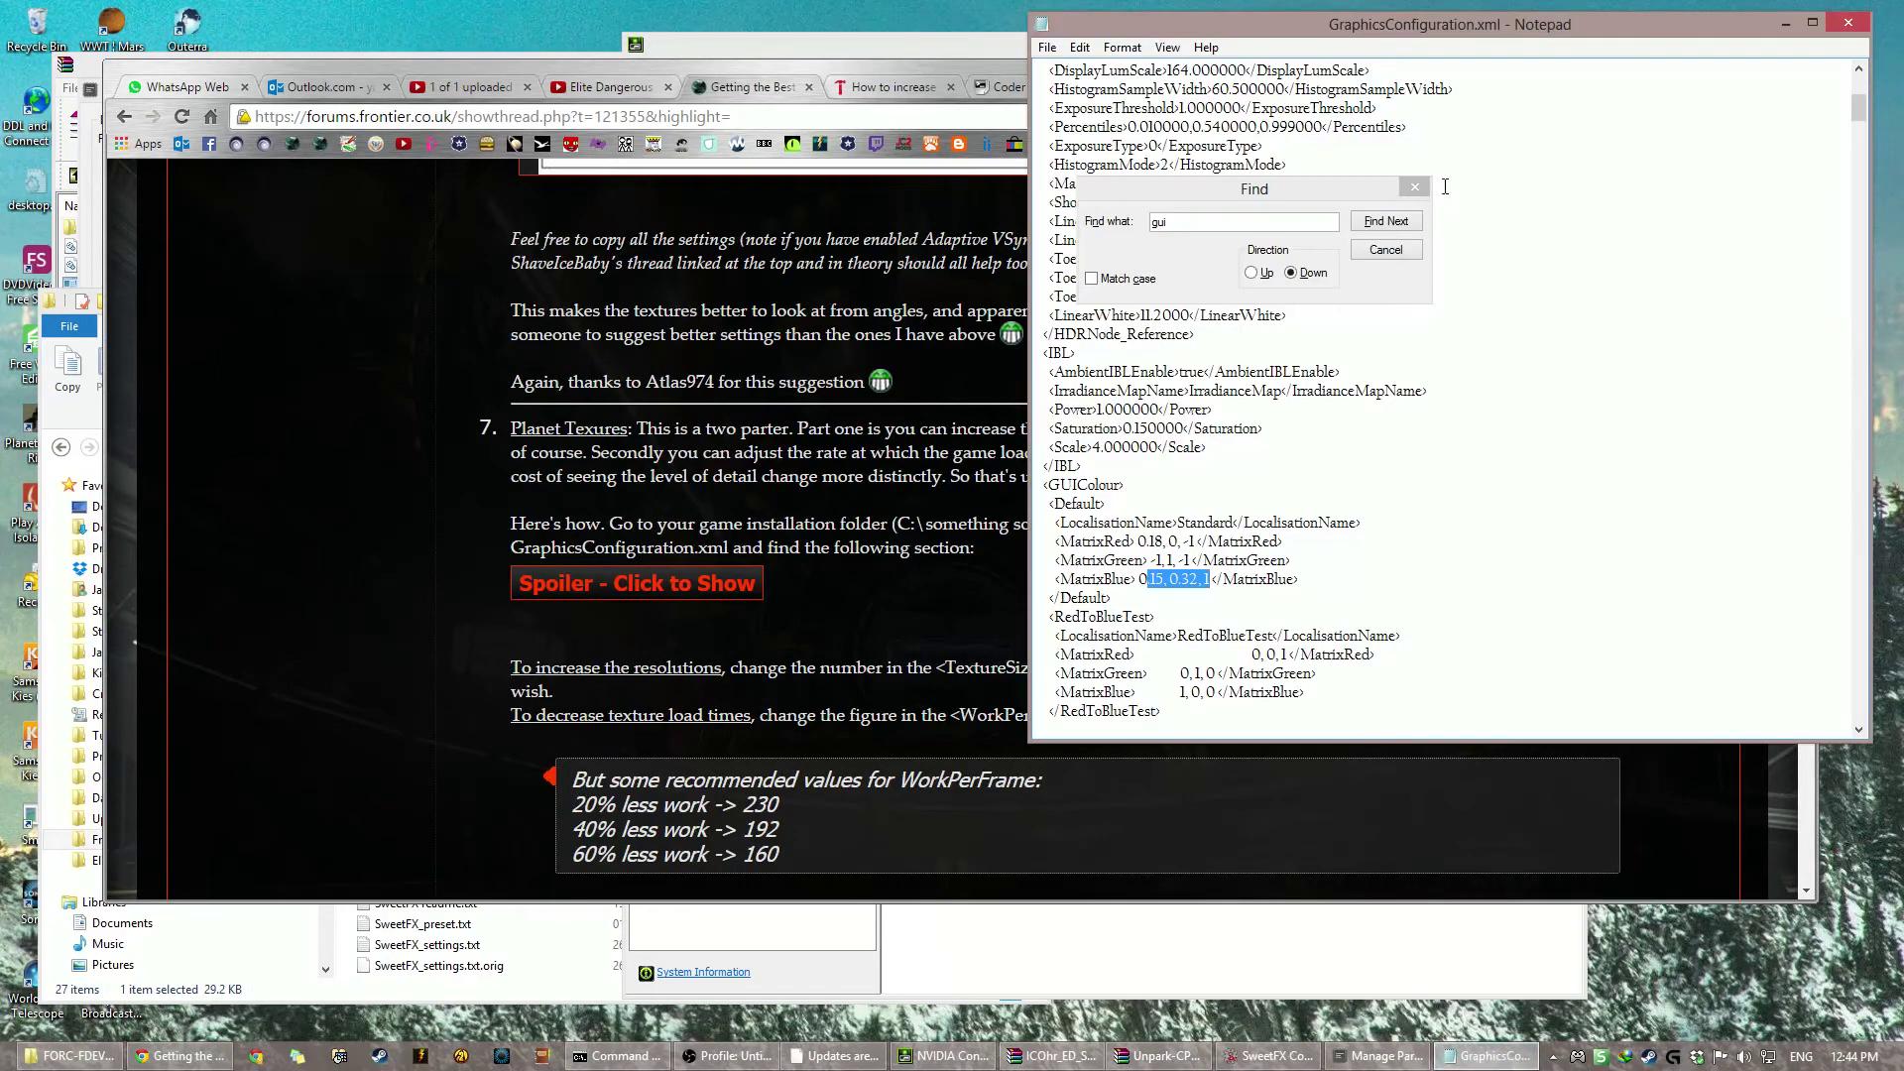
{"action": "left_click", "coordinate": [1415, 188]}
{"action": "left_click", "coordinate": [1397, 155]}
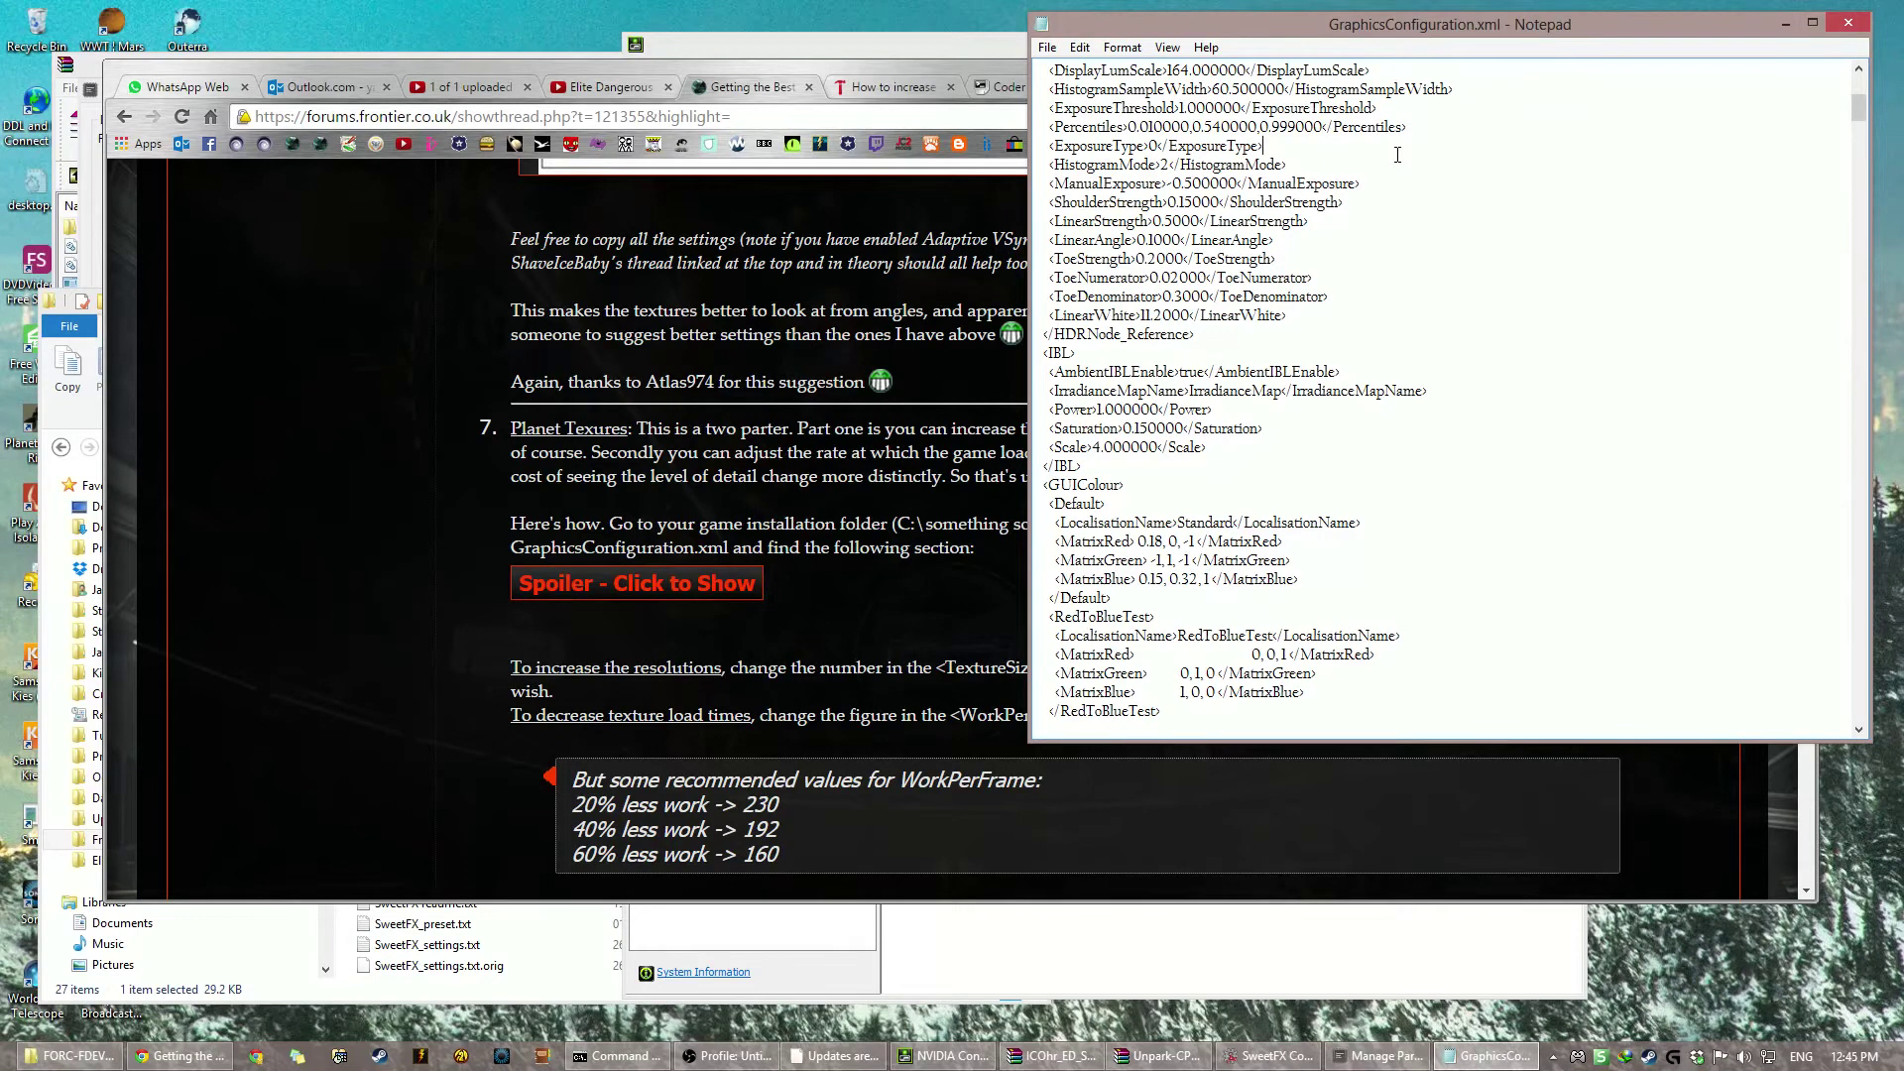
{"action": "key", "text": "ctrl+f"}
{"action": "type", "text": "planet"}
{"action": "key", "text": "Return"}
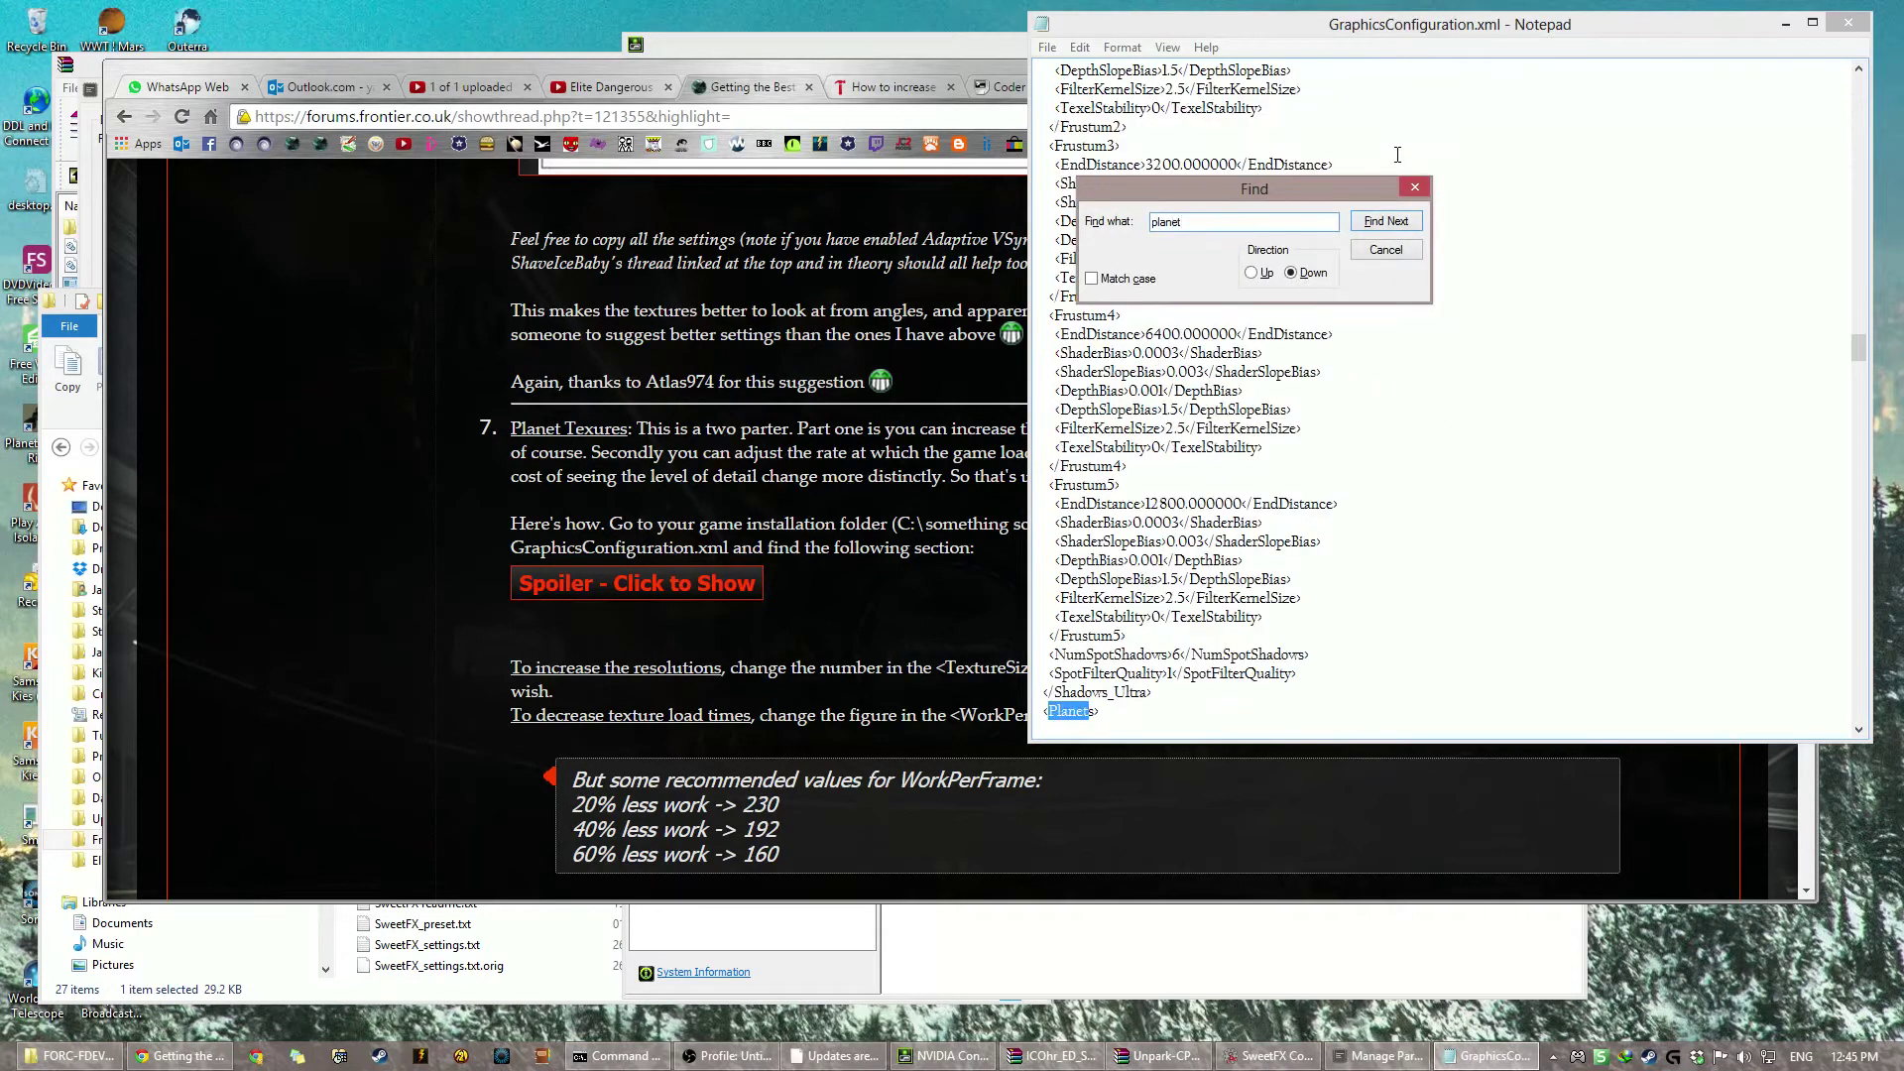
{"action": "double_click", "coordinate": [1071, 710]}
{"action": "scroll", "coordinate": [1075, 710], "scroll_direction": "down", "scroll_amount": 3}
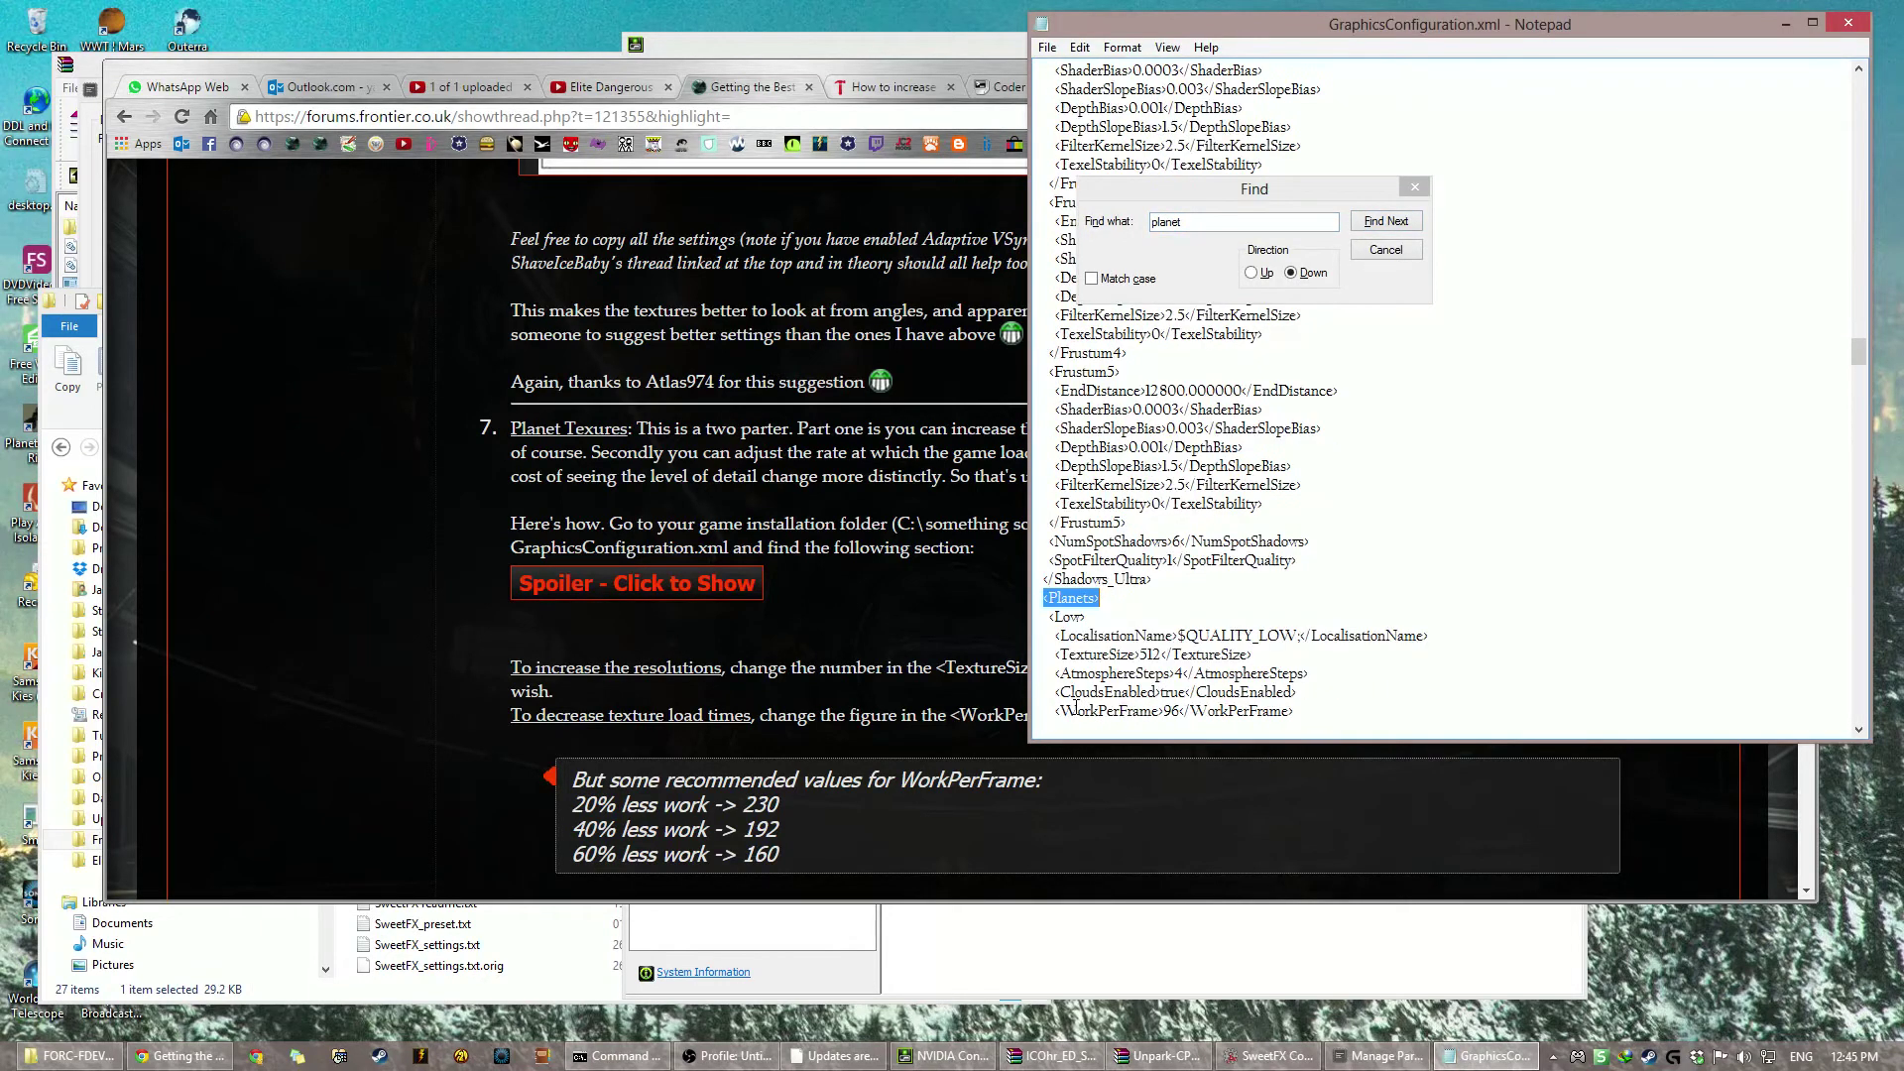
{"action": "scroll", "coordinate": [1076, 710], "scroll_direction": "down", "scroll_amount": 6}
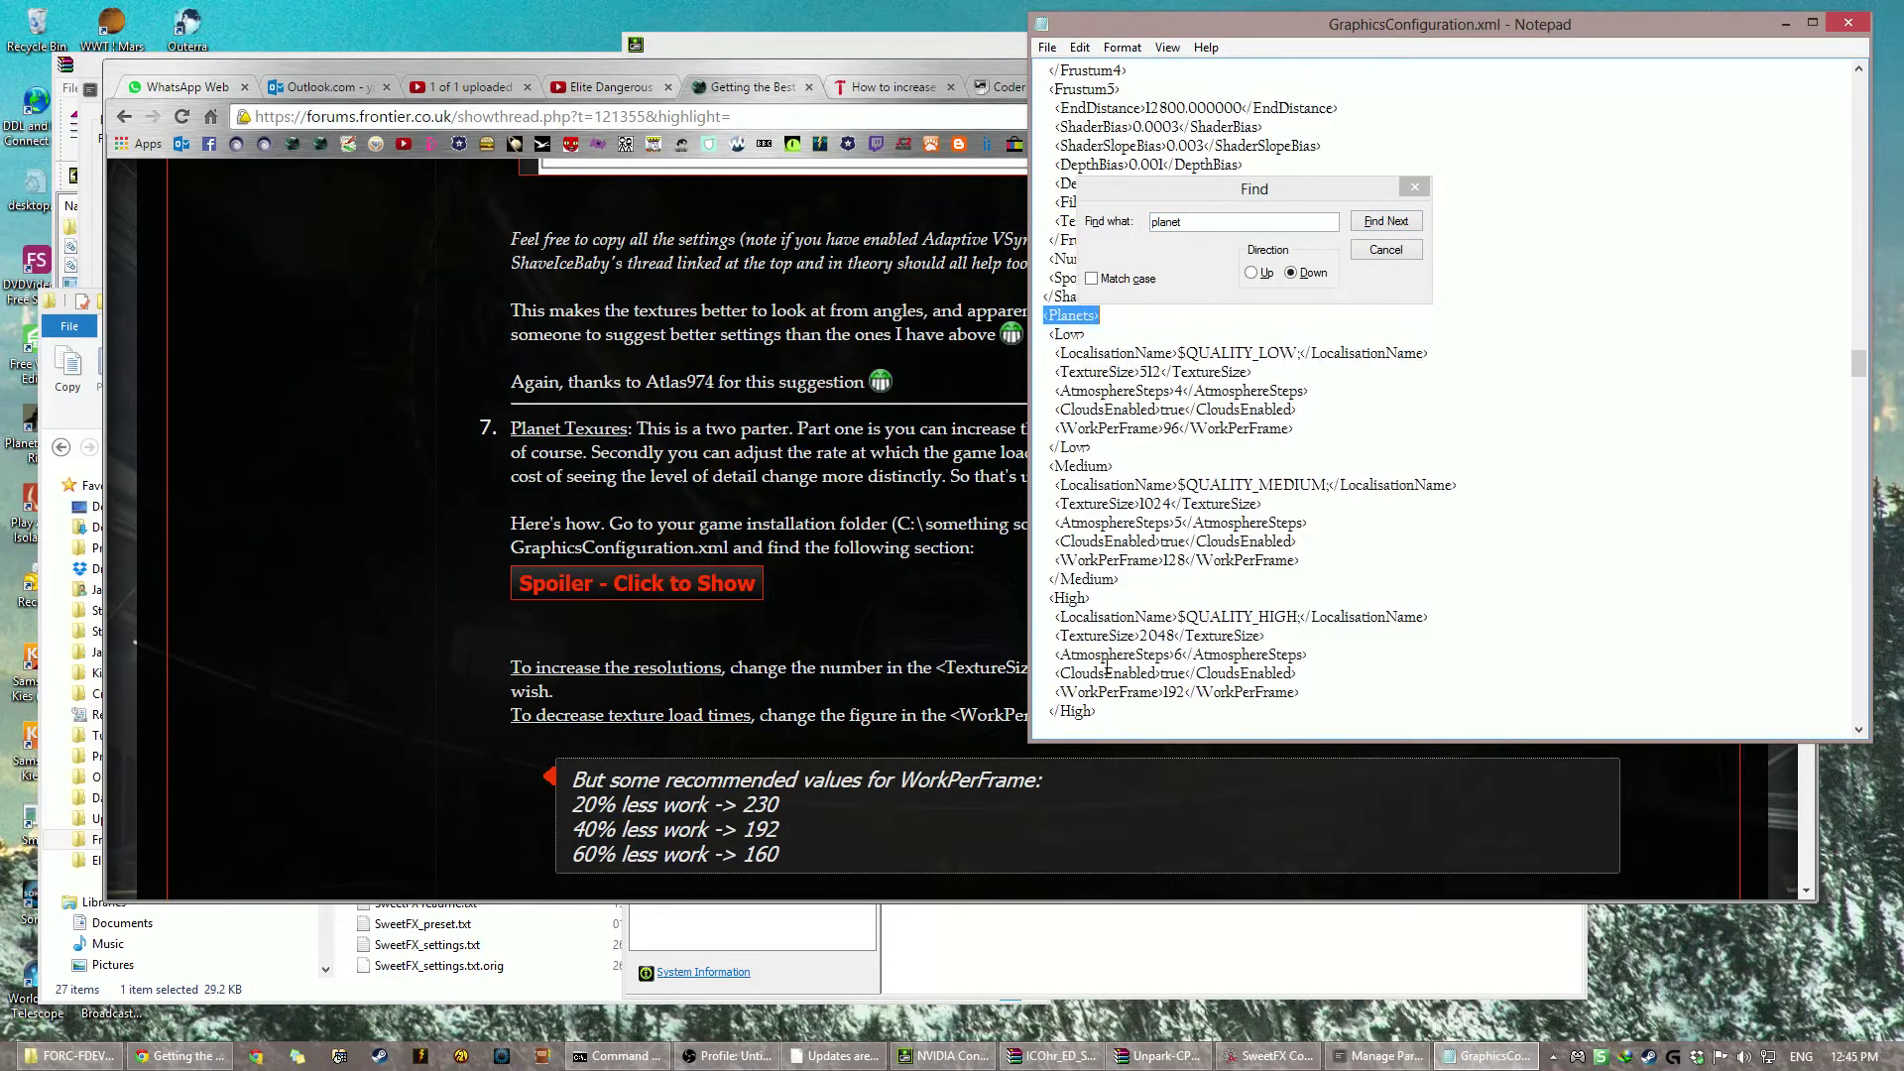
{"action": "scroll", "coordinate": [1108, 667], "scroll_direction": "down", "scroll_amount": 1}
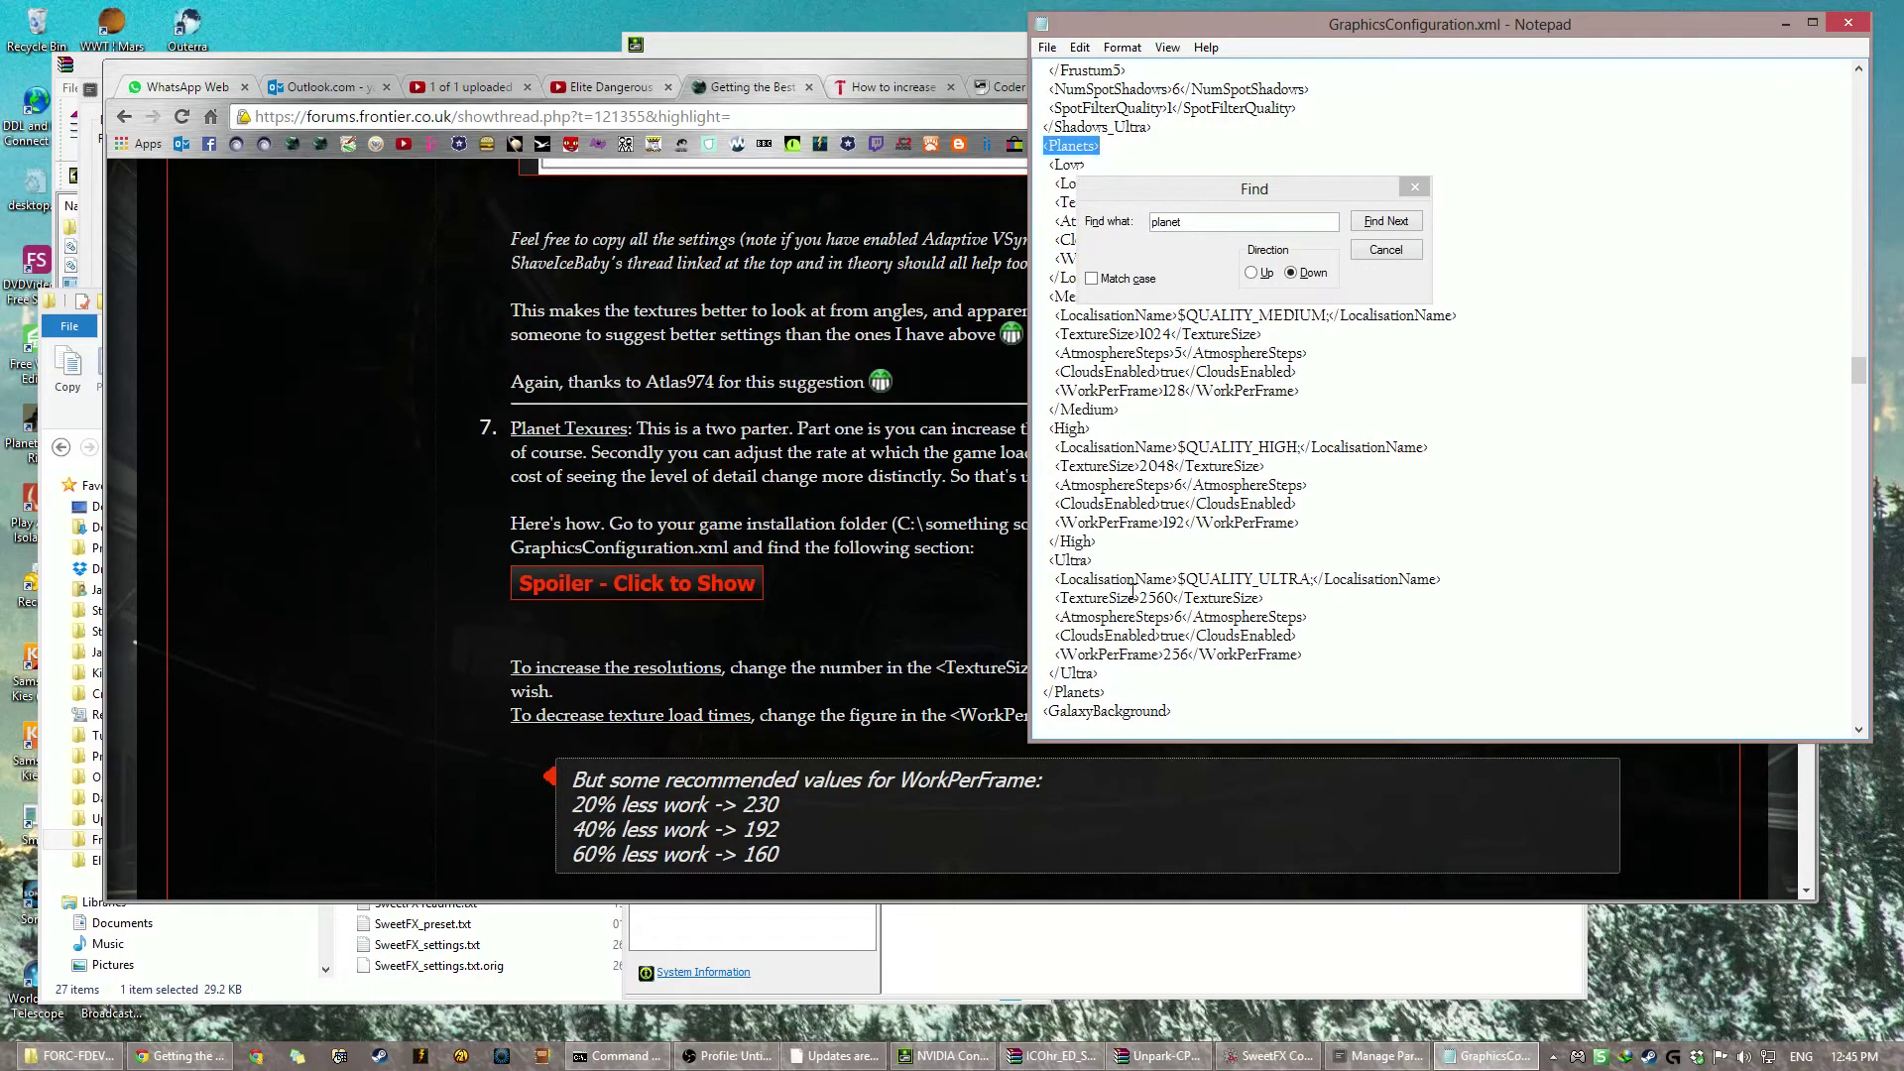
{"action": "scroll", "coordinate": [1167, 593], "scroll_direction": "down", "scroll_amount": 2}
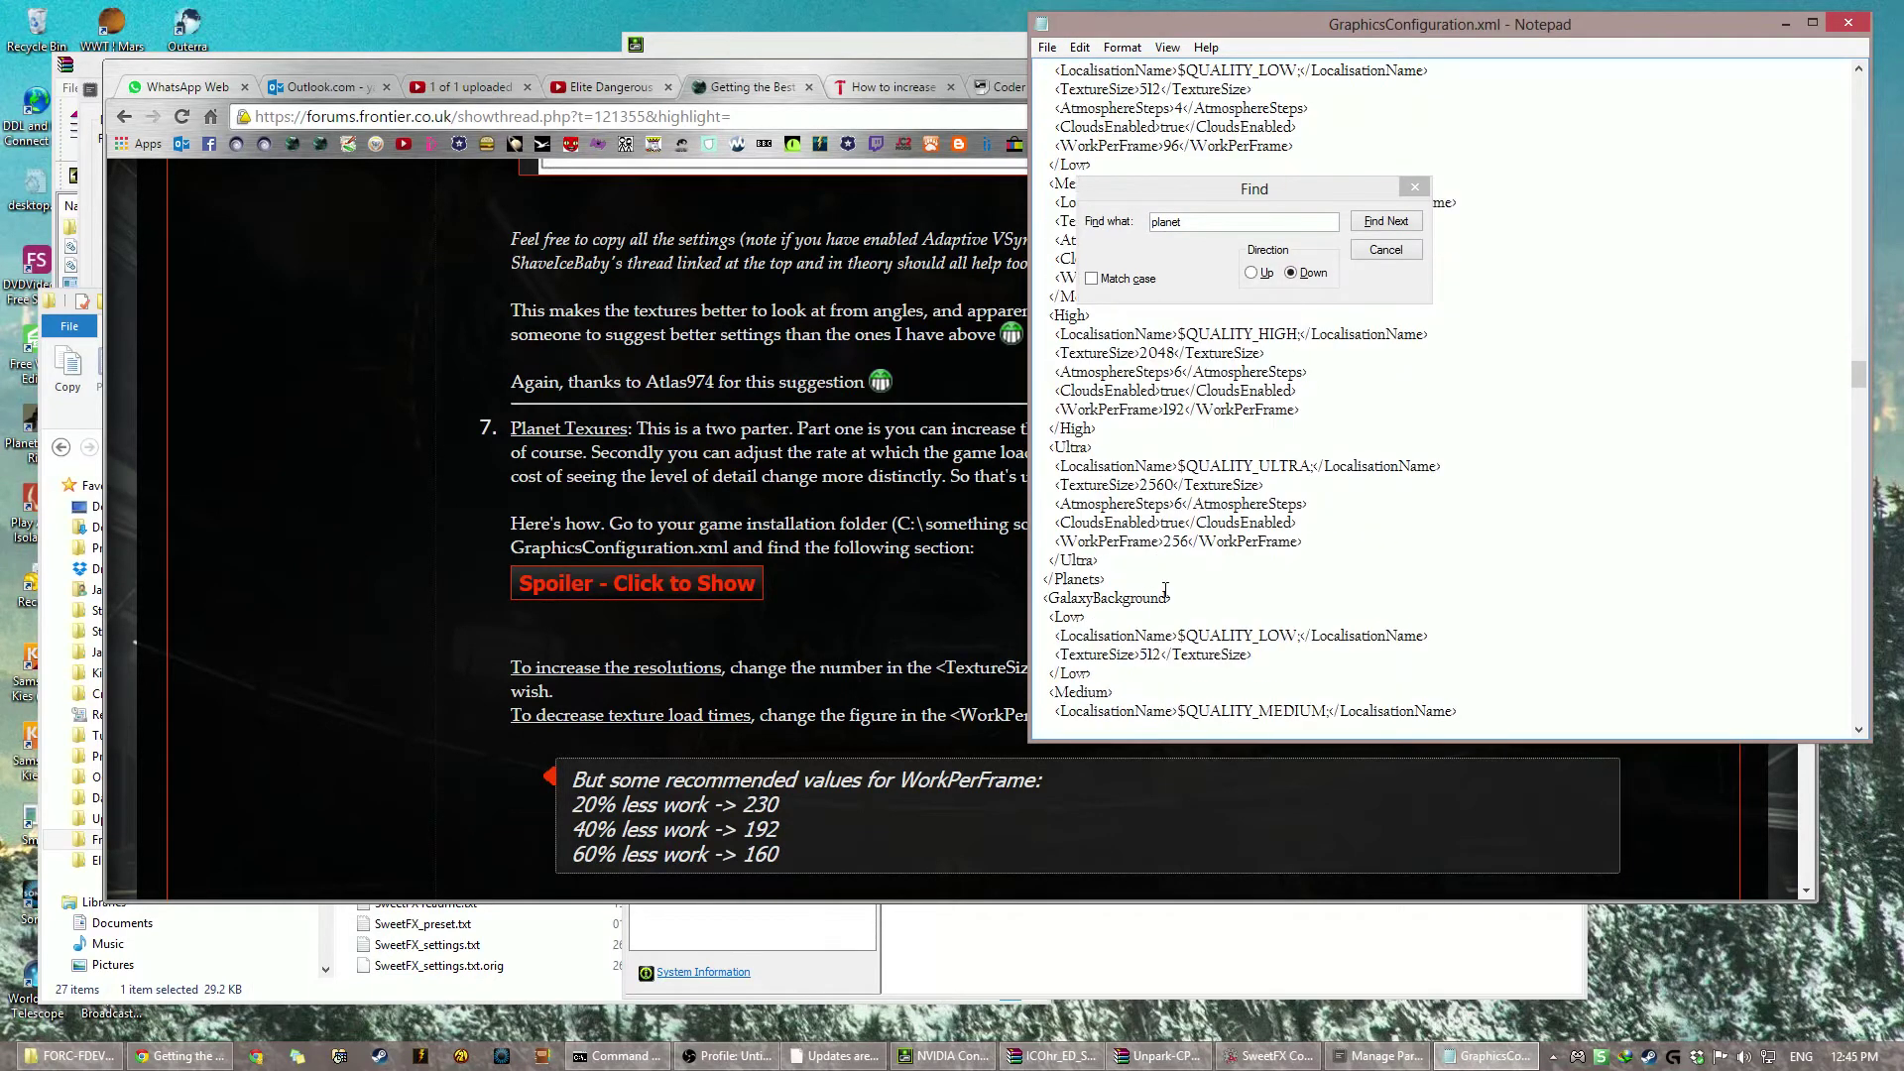
Step: Change Ultra TextureSize 2560 to 8196 and High TextureSize 2048 to 4096
{"action": "left_click_drag", "start_coordinate": [1140, 486], "coordinate": [1176, 485]}
{"action": "left_click", "coordinate": [1166, 486]}
{"action": "type", "text": "8196"}
{"action": "double_click", "coordinate": [1153, 354]}
{"action": "type", "text": "4096"}
Step: Calculate 4096 × 2 = 8192 in the Calculator
{"action": "key", "text": "super"}
{"action": "left_click", "coordinate": [351, 614]}
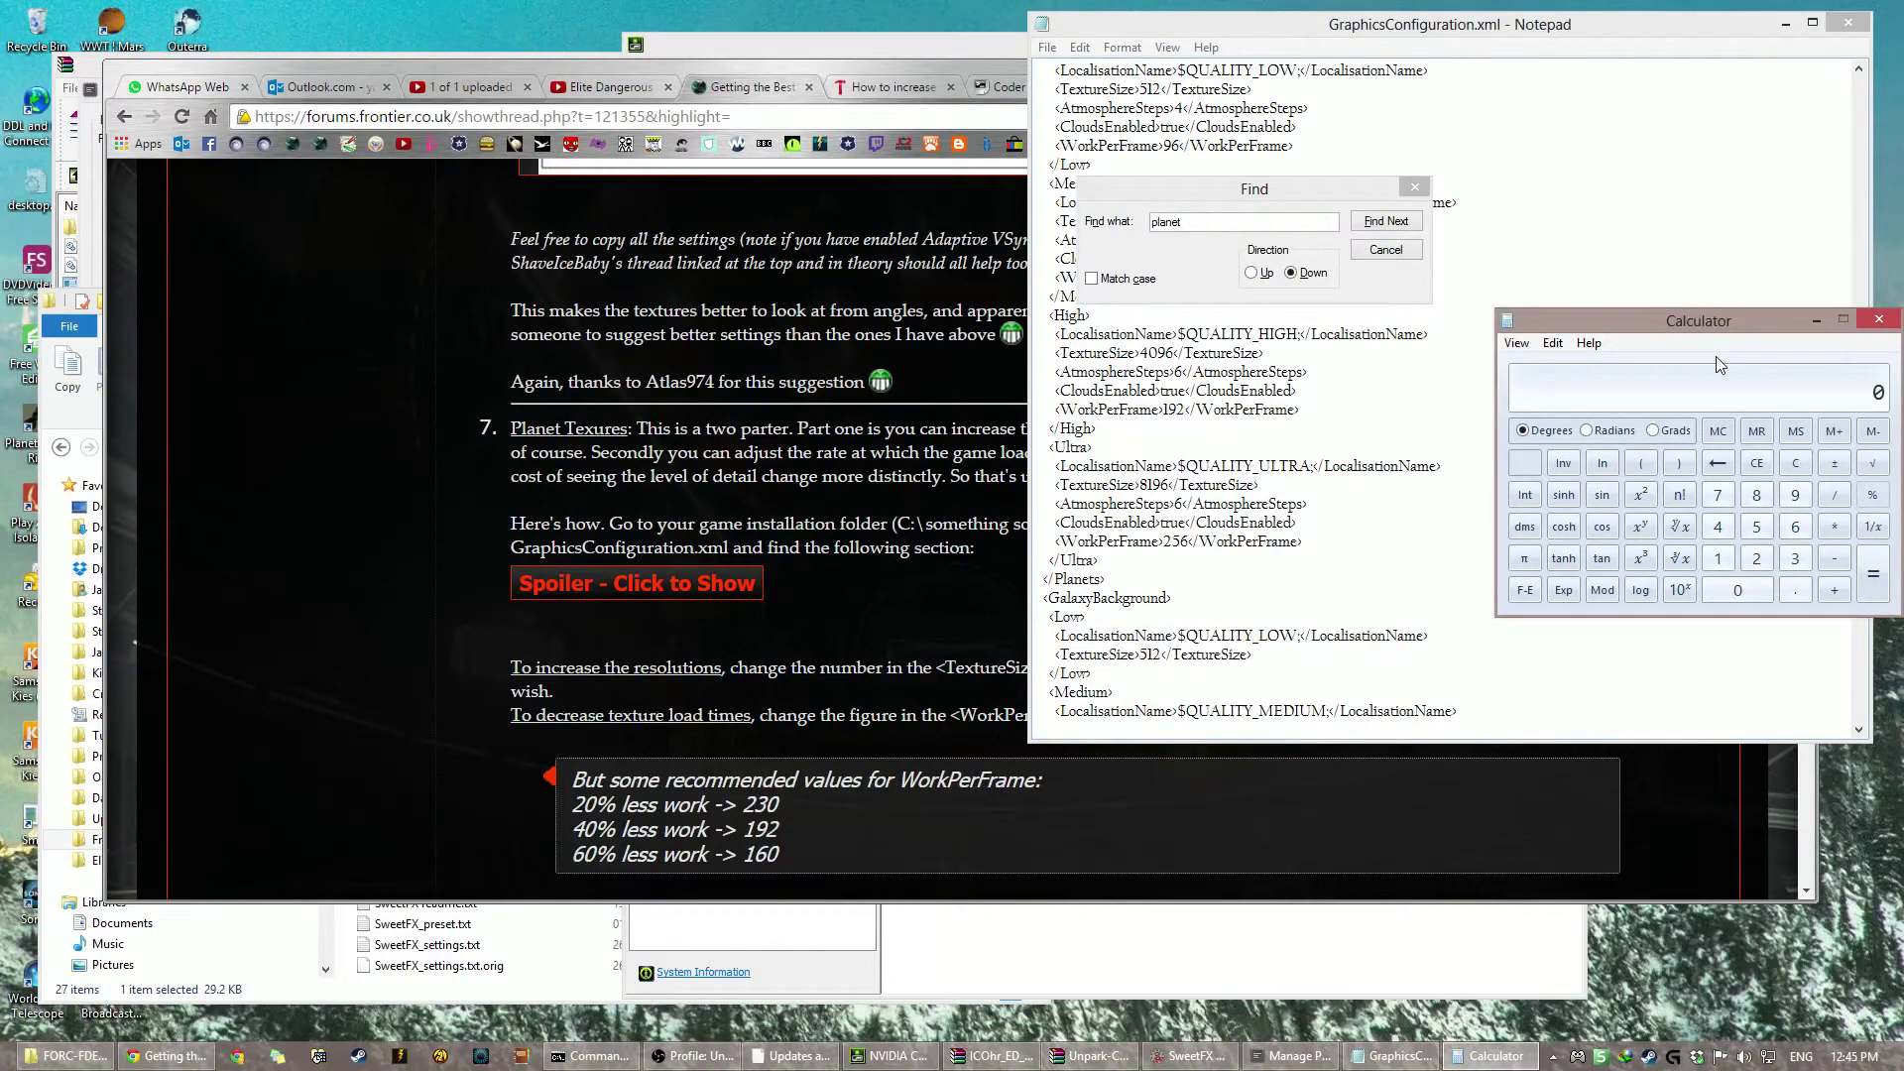
{"action": "type", "text": "4096"}
{"action": "left_click", "coordinate": [1834, 527]}
{"action": "left_click", "coordinate": [1756, 558]}
{"action": "left_click", "coordinate": [1873, 575]}
Step: Correct the Ultra TextureSize to 8192 and close the Find box
{"action": "left_click", "coordinate": [1167, 485]}
{"action": "key", "text": "BackSpace"}
{"action": "type", "text": "2"}
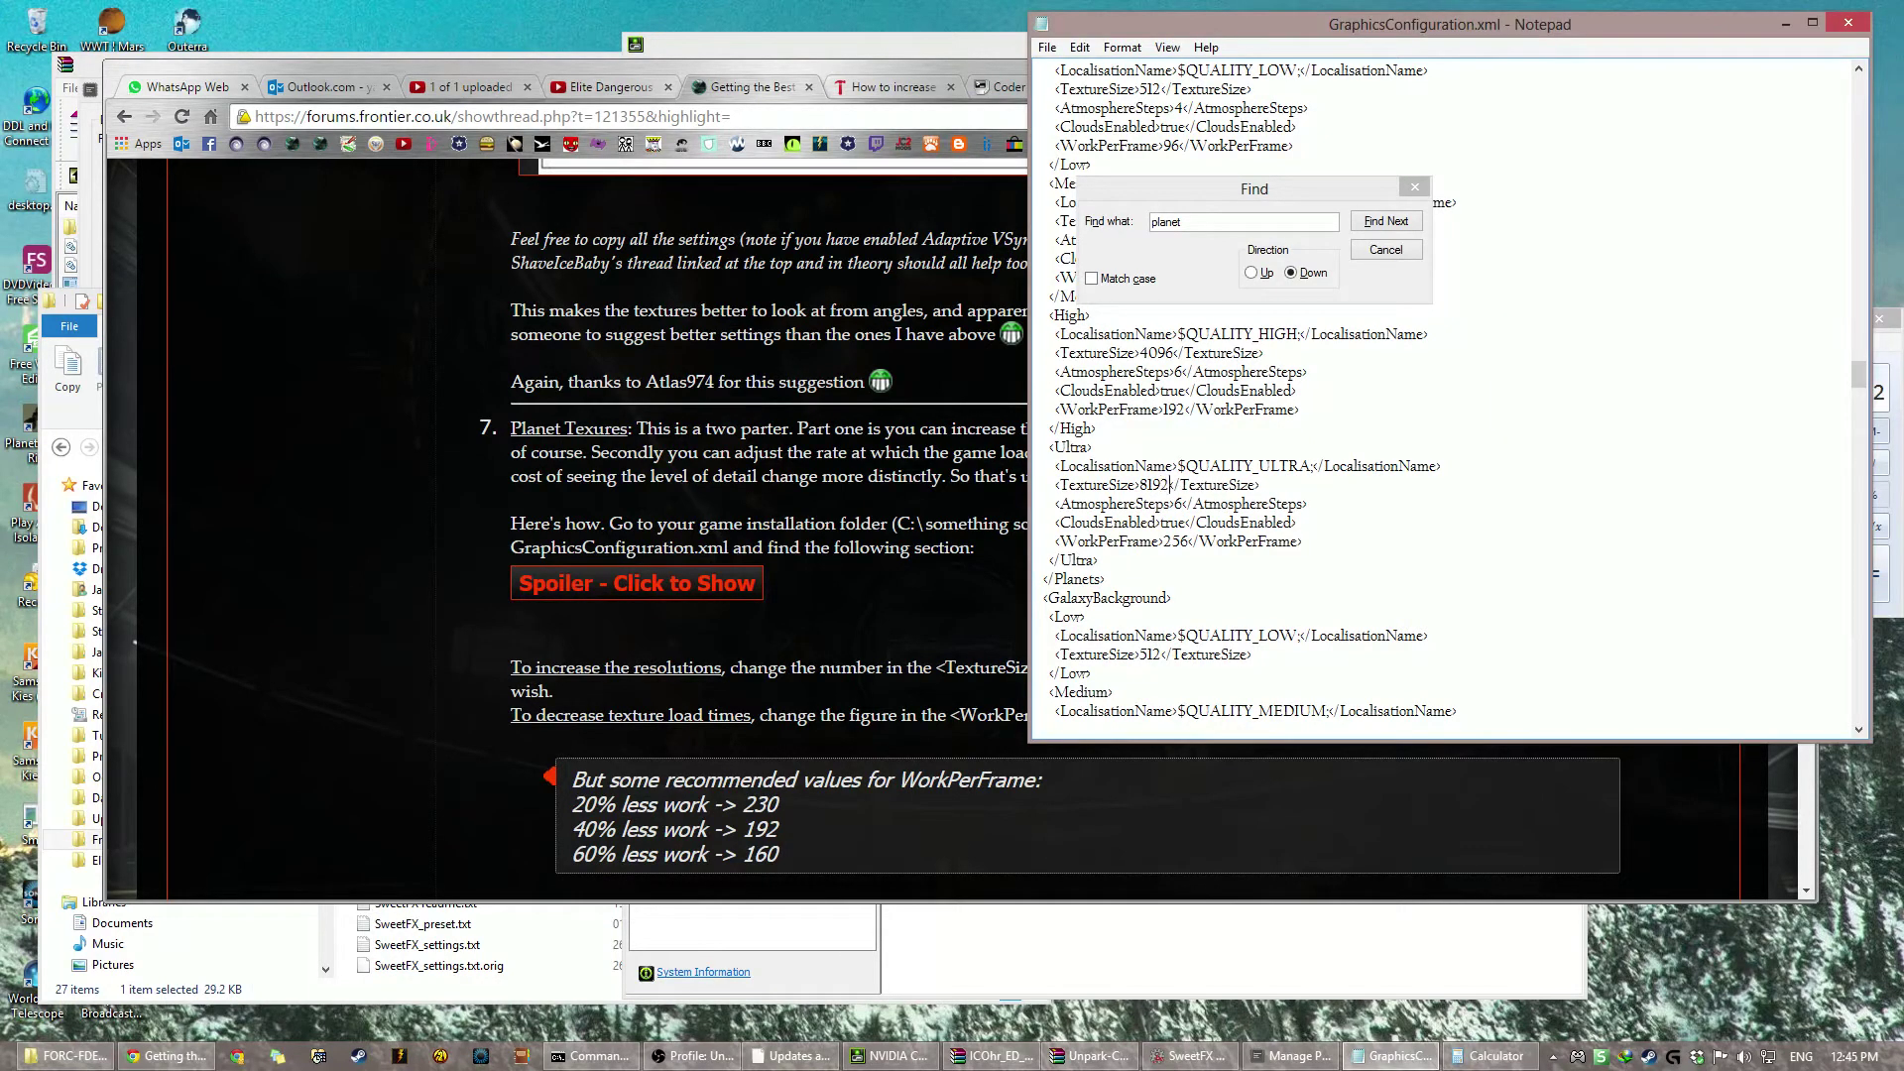
{"action": "left_click", "coordinate": [1413, 187]}
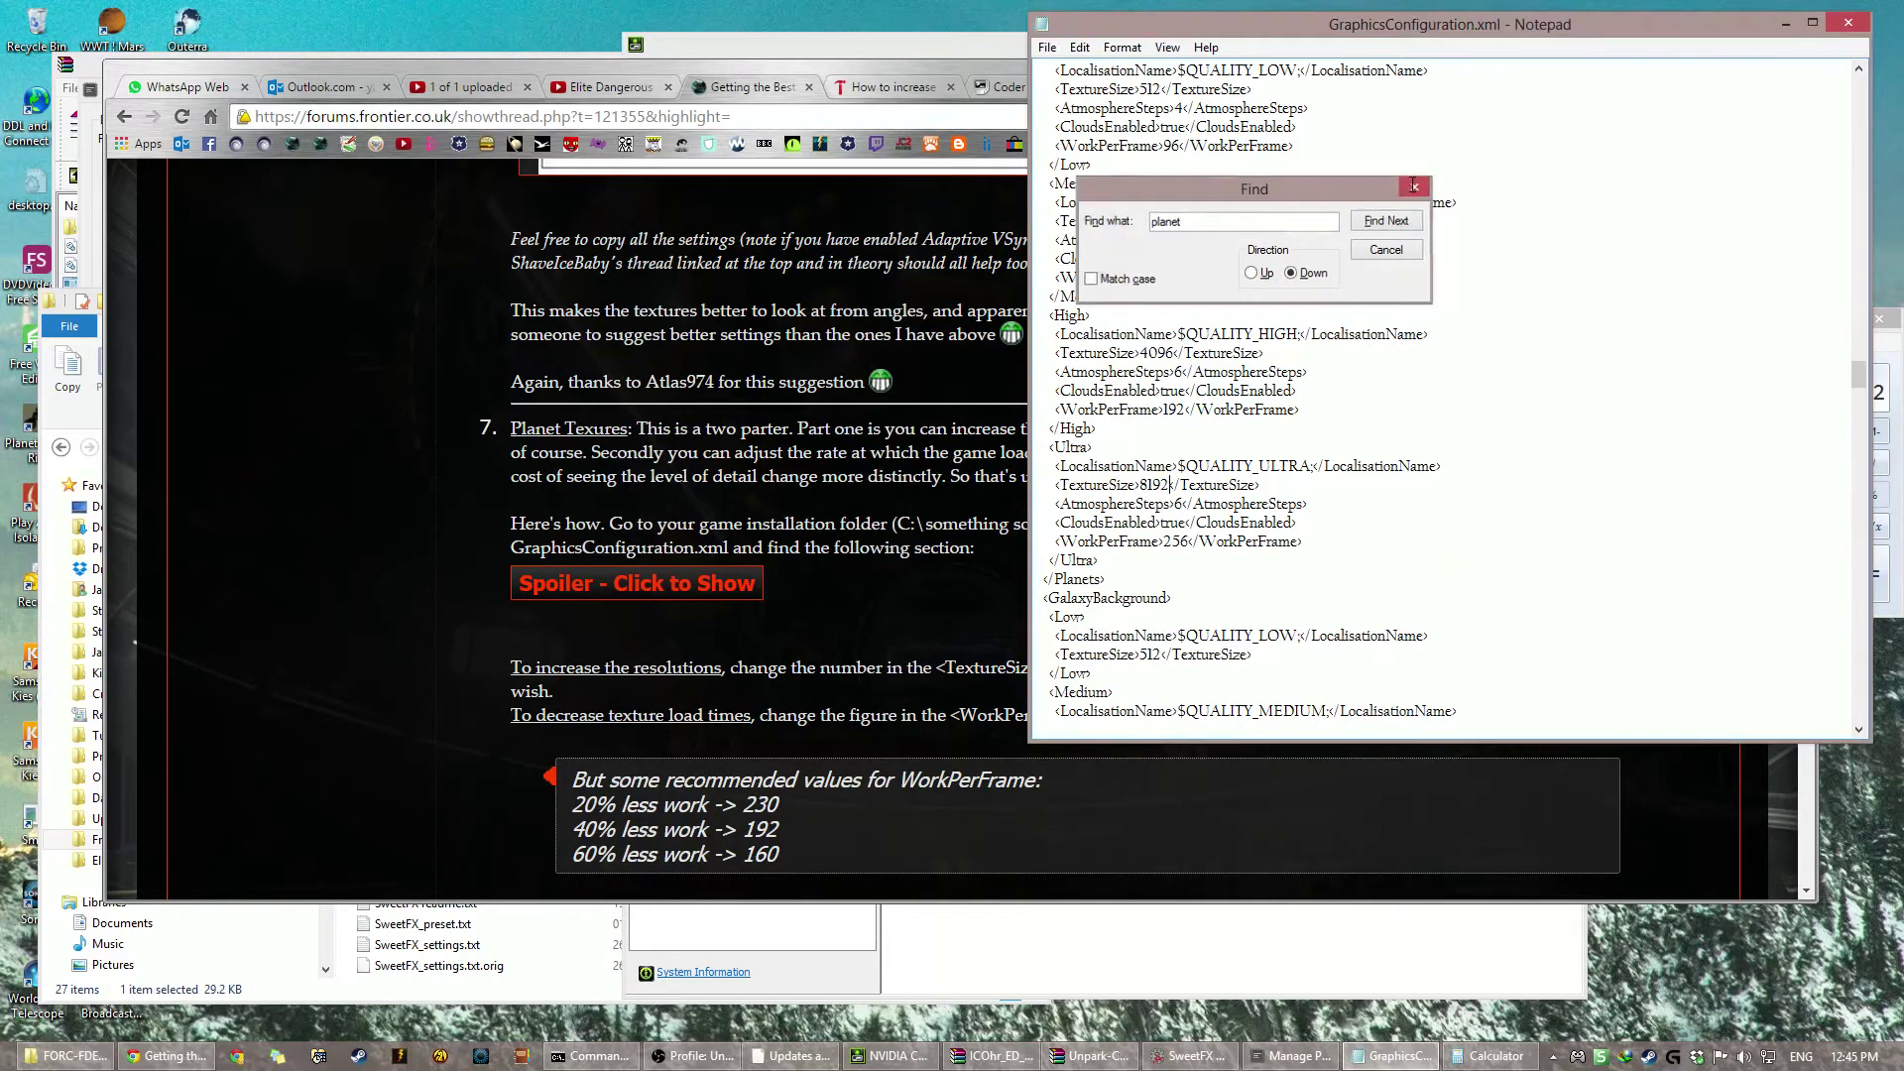
{"action": "left_click", "coordinate": [1175, 352]}
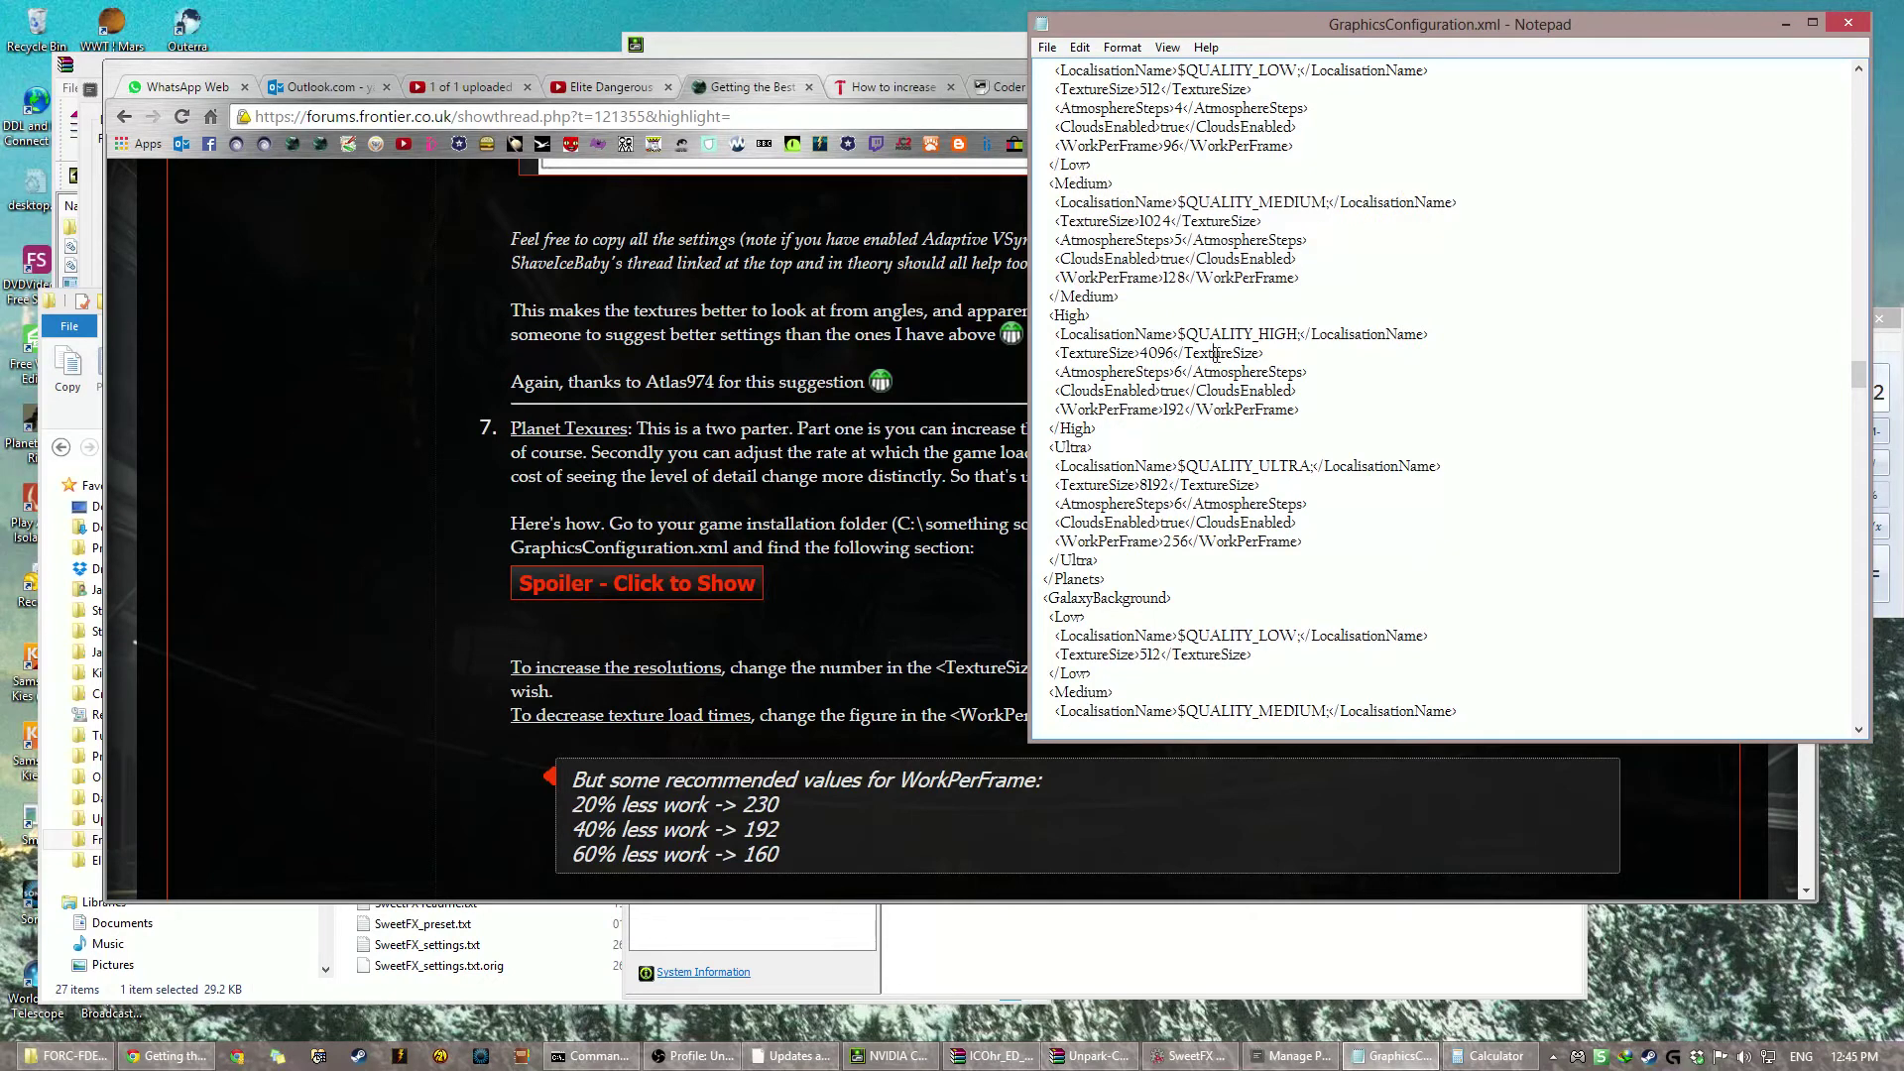
Step: Read the forum guide's tips 8 and 9 on IPD and PhysX on CPU, then open Start
{"action": "left_click", "coordinate": [787, 593]}
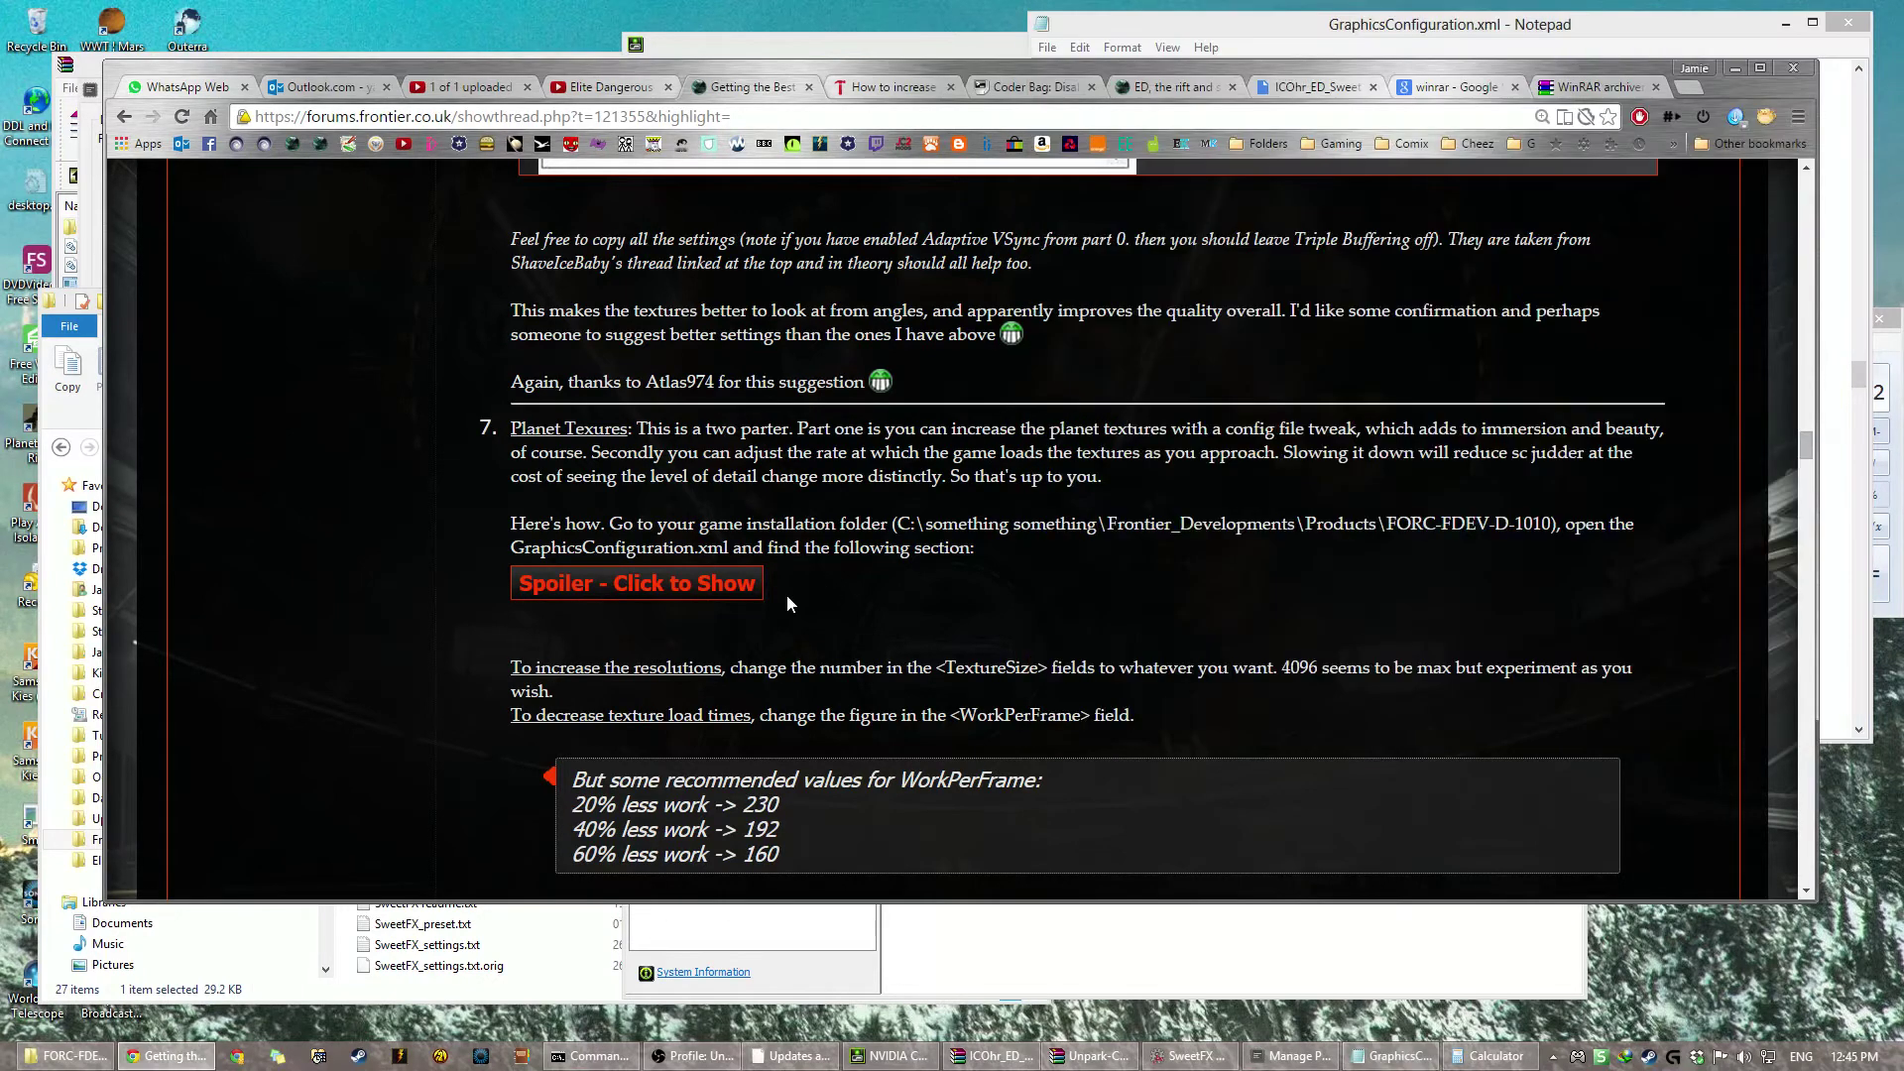
{"action": "scroll", "coordinate": [787, 593], "scroll_direction": "down", "scroll_amount": 4}
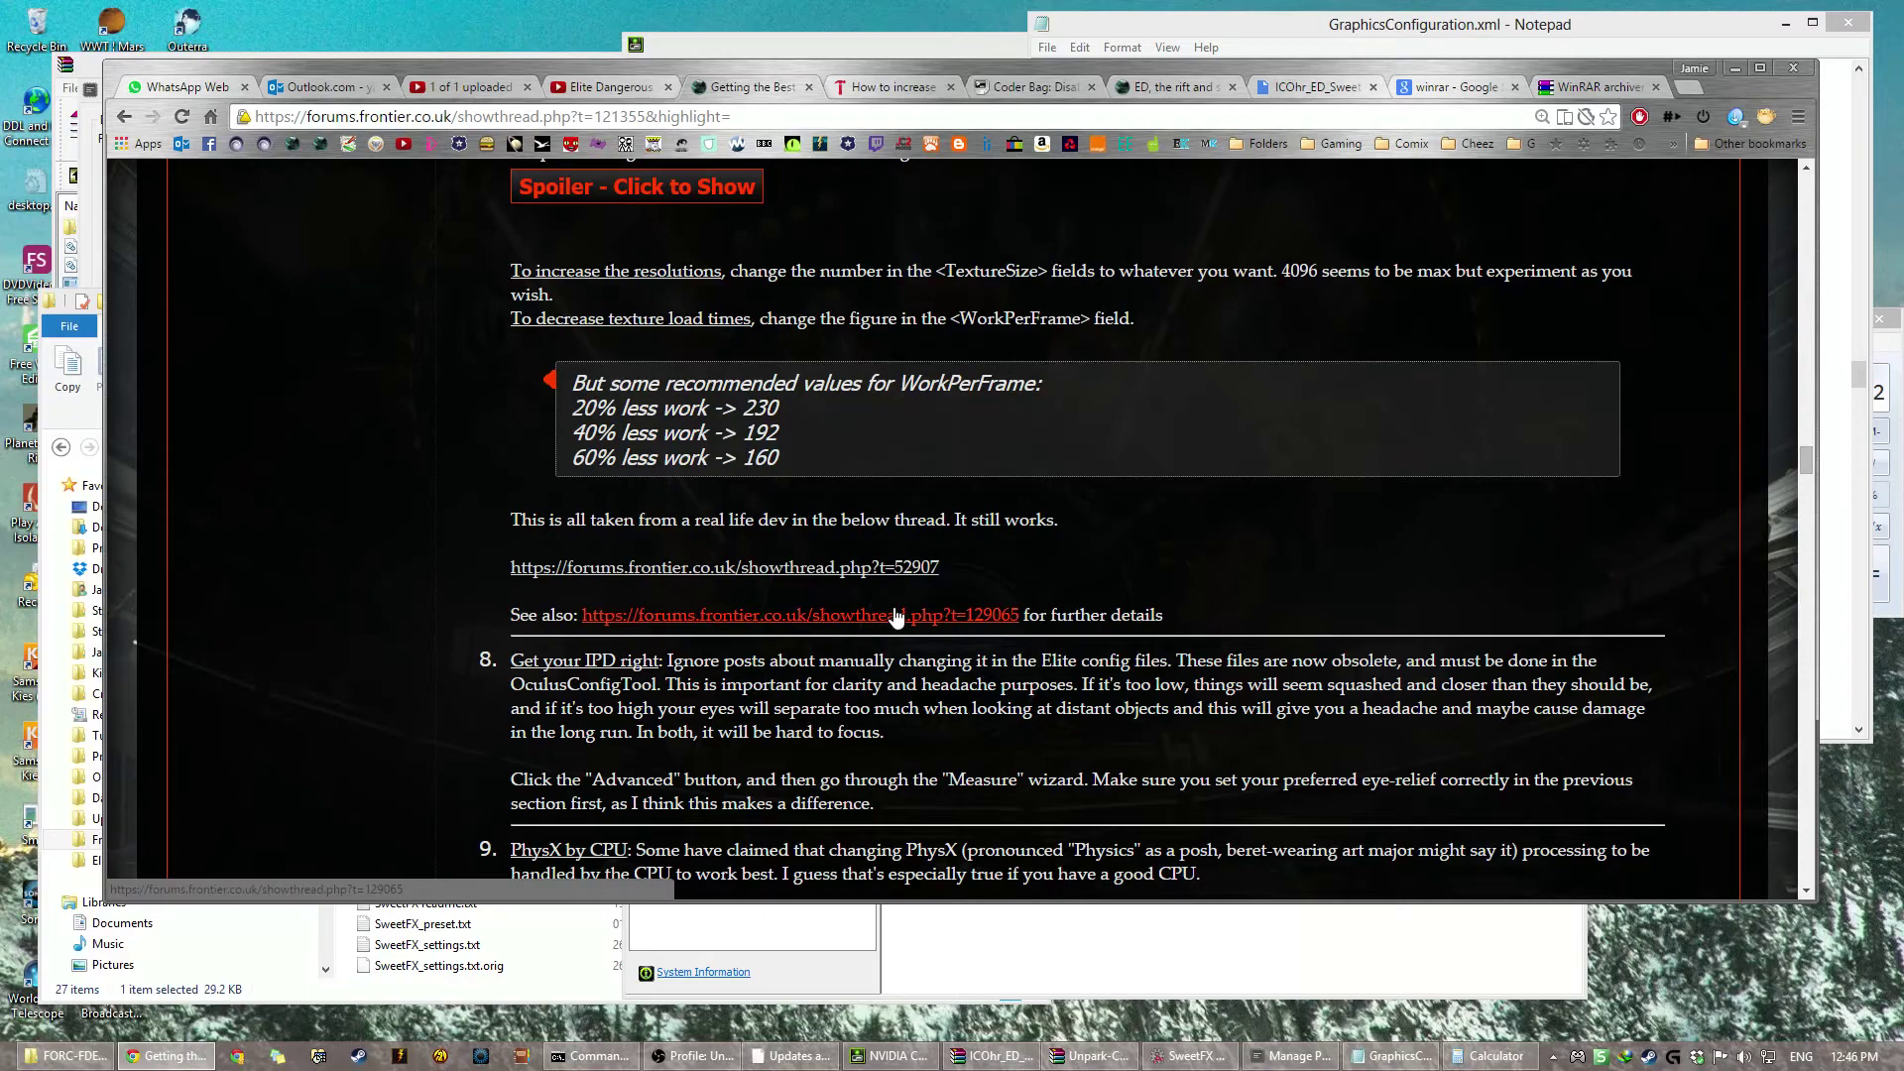
{"action": "scroll", "coordinate": [897, 617], "scroll_direction": "down", "scroll_amount": 5}
{"action": "scroll", "coordinate": [897, 617], "scroll_direction": "up", "scroll_amount": 5}
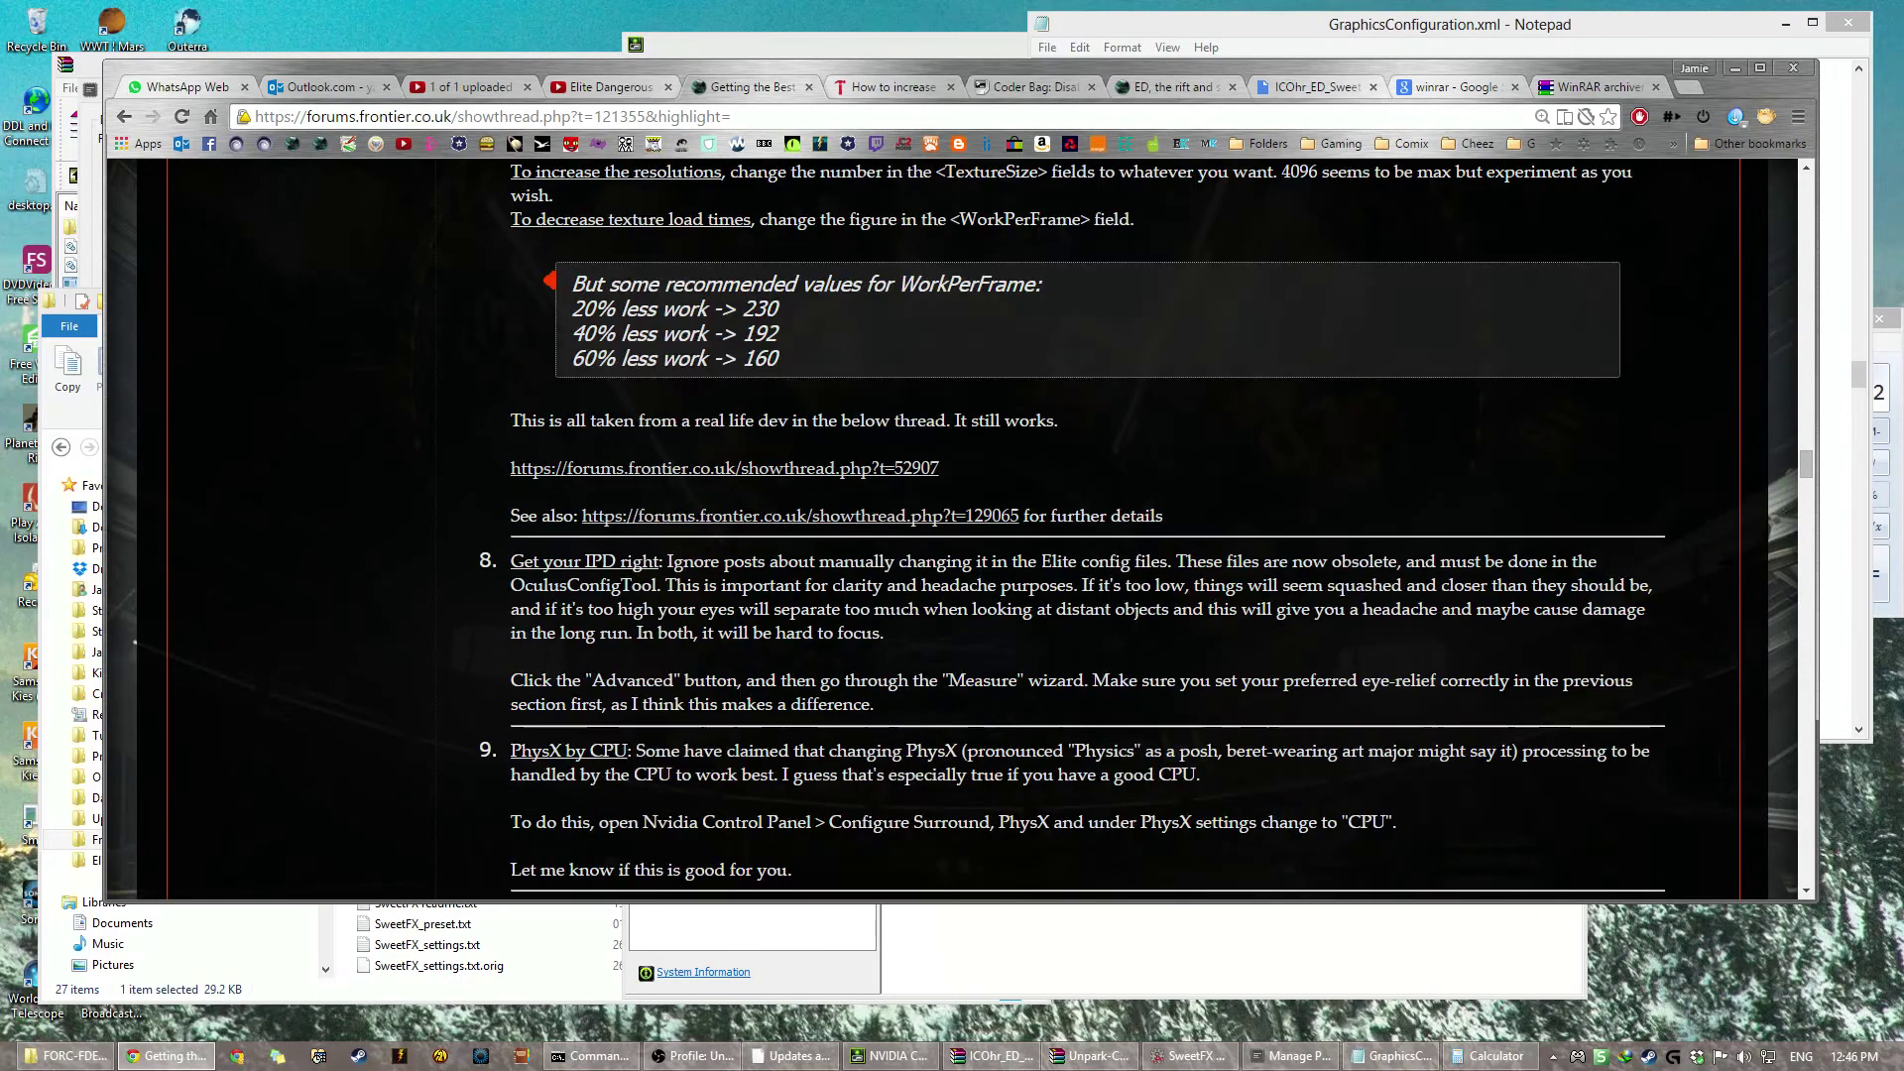
{"action": "scroll", "coordinate": [887, 528], "scroll_direction": "down", "scroll_amount": 1}
{"action": "left_click", "coordinate": [5, 1066]}
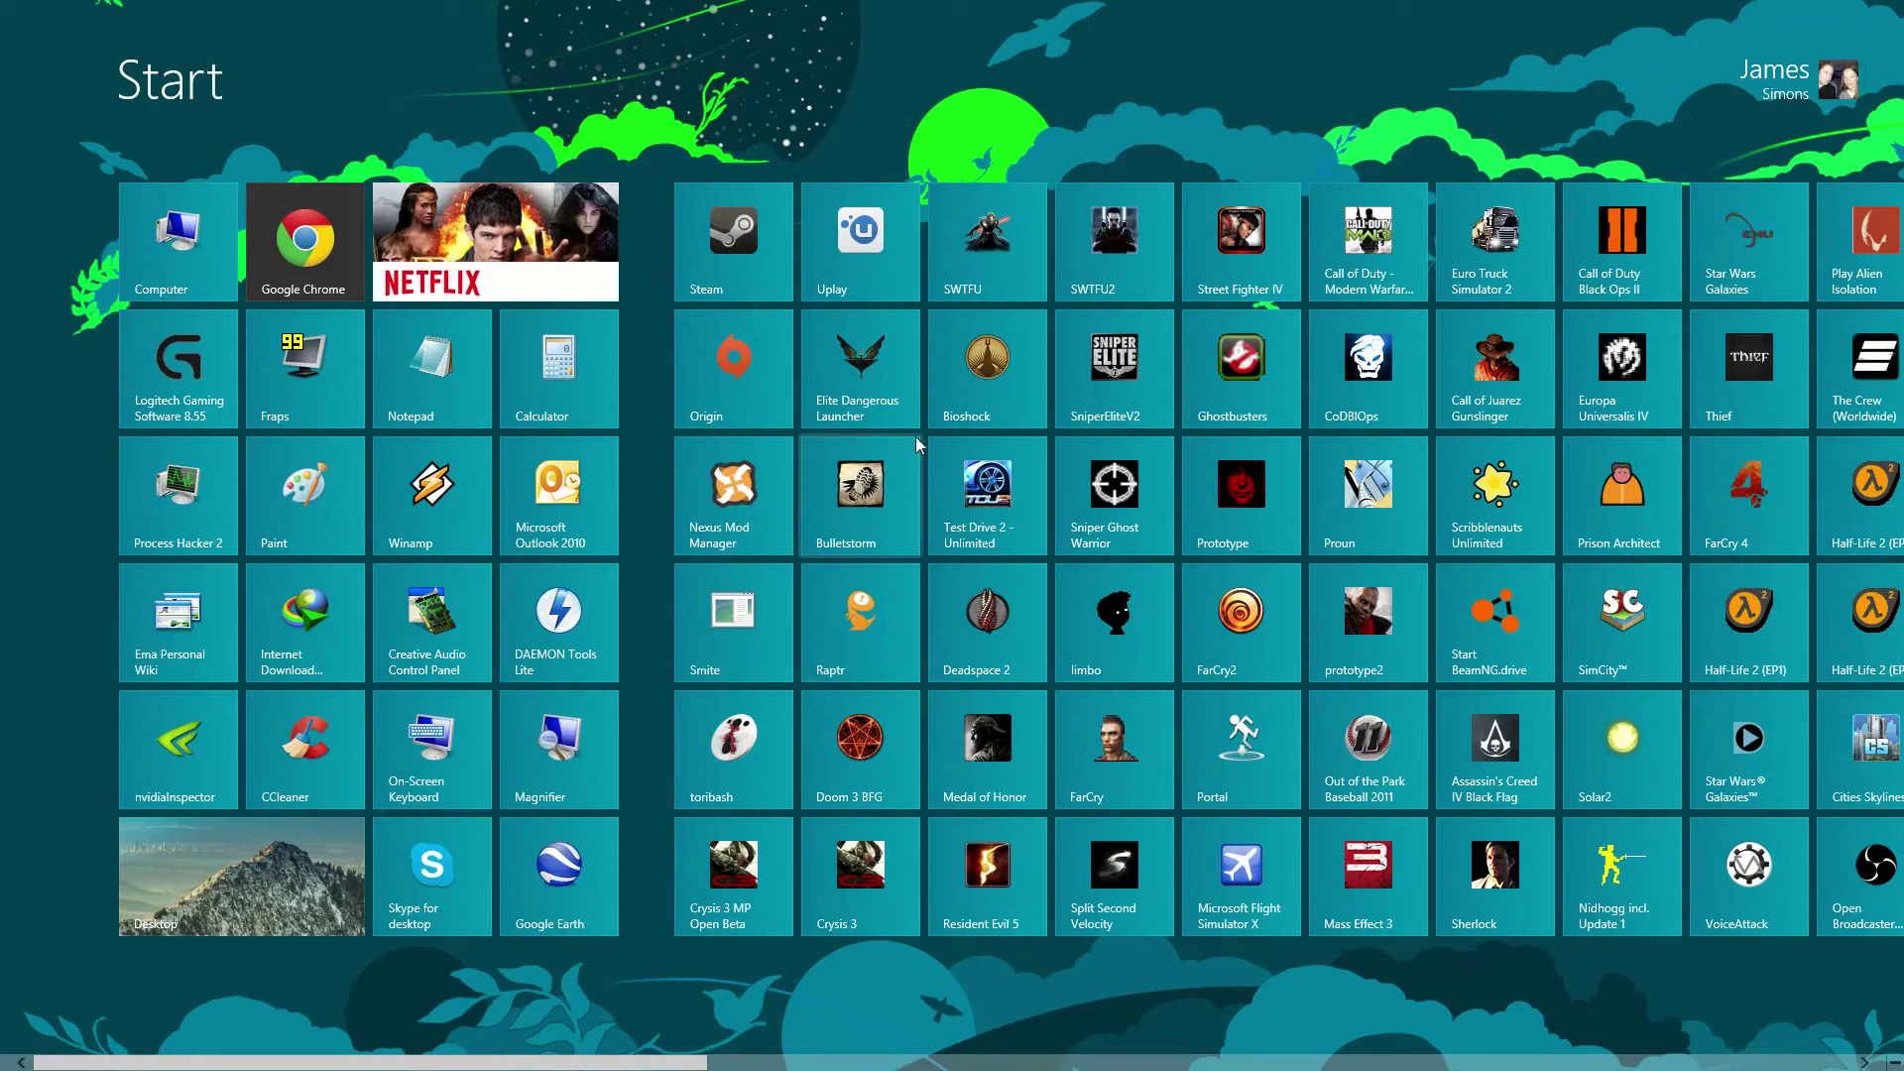
Step: Launch OculusConfigTool, adjust eye relief, review the 61.9 mm IPD under Advanced, then close it
{"action": "type", "text": "oc"}
{"action": "key", "text": "Return"}
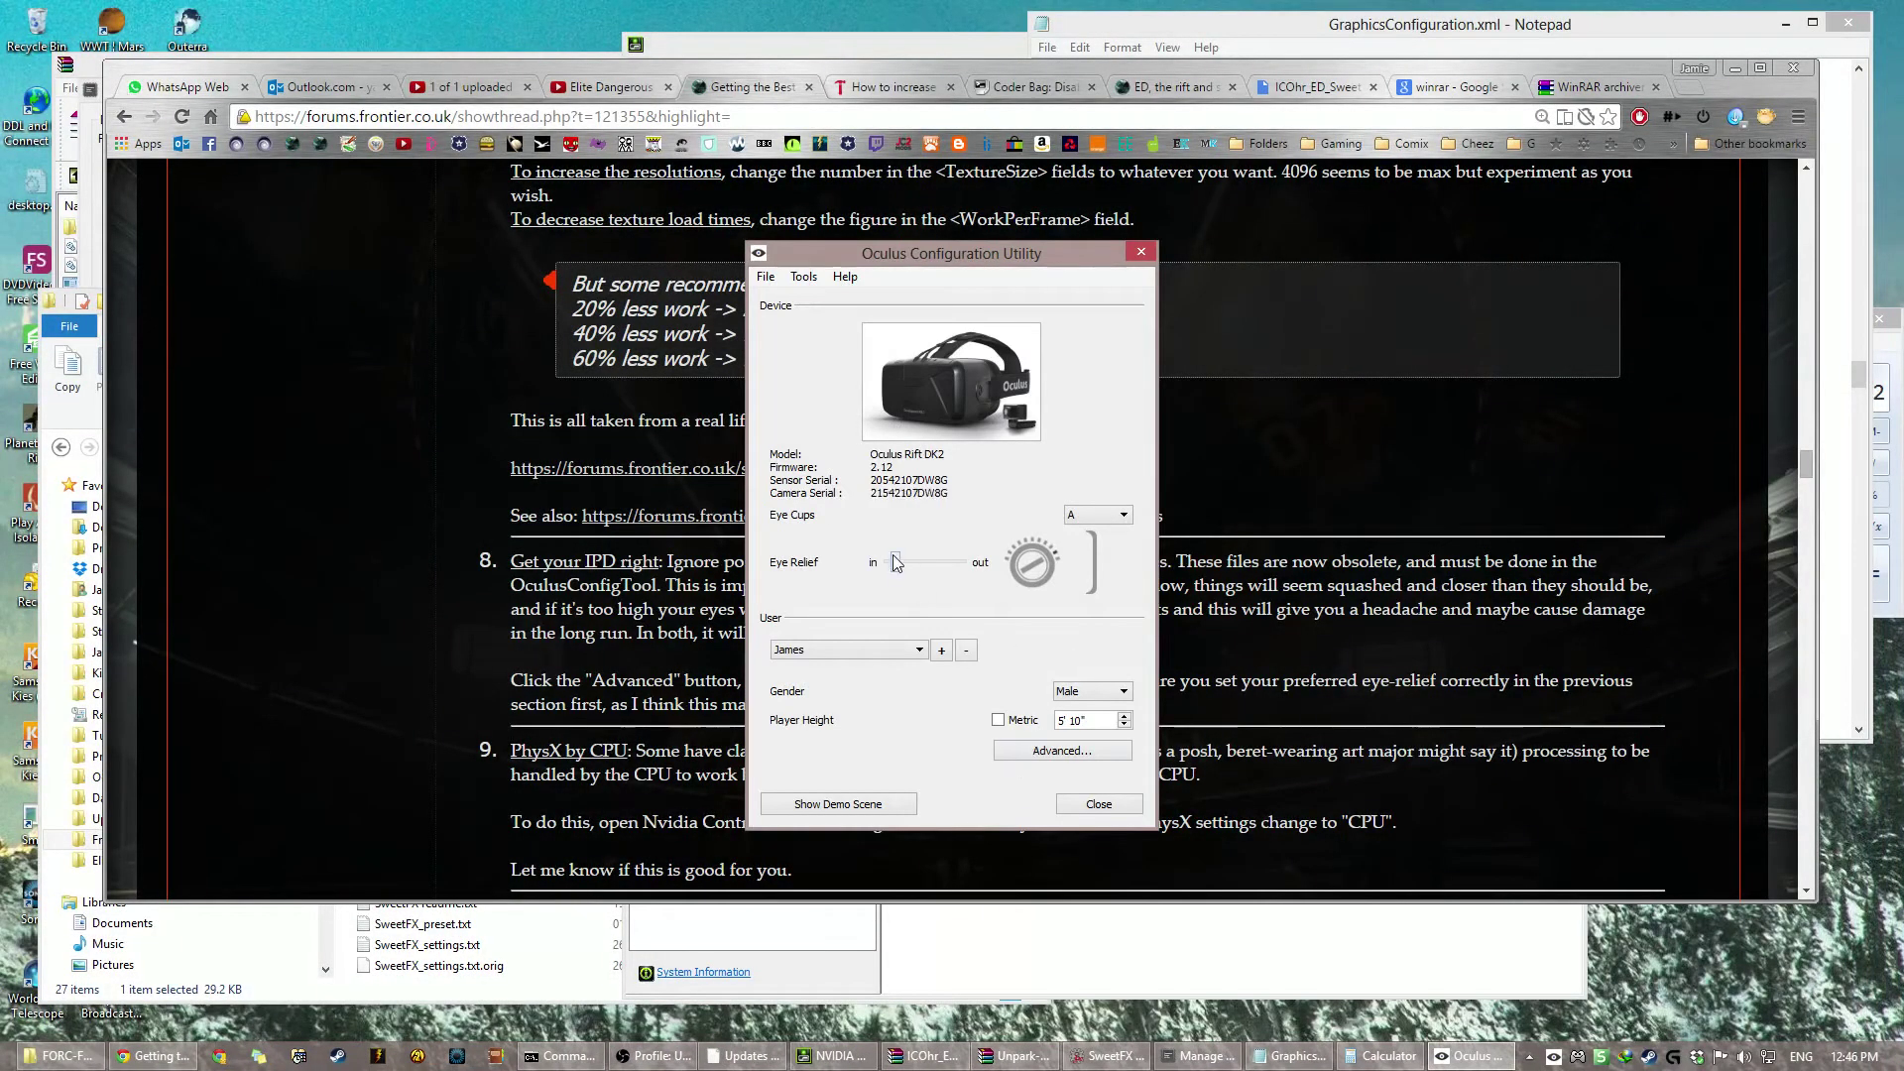
{"action": "mouse_move", "coordinate": [895, 563]}
{"action": "left_mouse_down"}
{"action": "mouse_move", "coordinate": [956, 563]}
{"action": "mouse_move", "coordinate": [899, 563]}
{"action": "mouse_move", "coordinate": [925, 582]}
{"action": "left_mouse_up"}
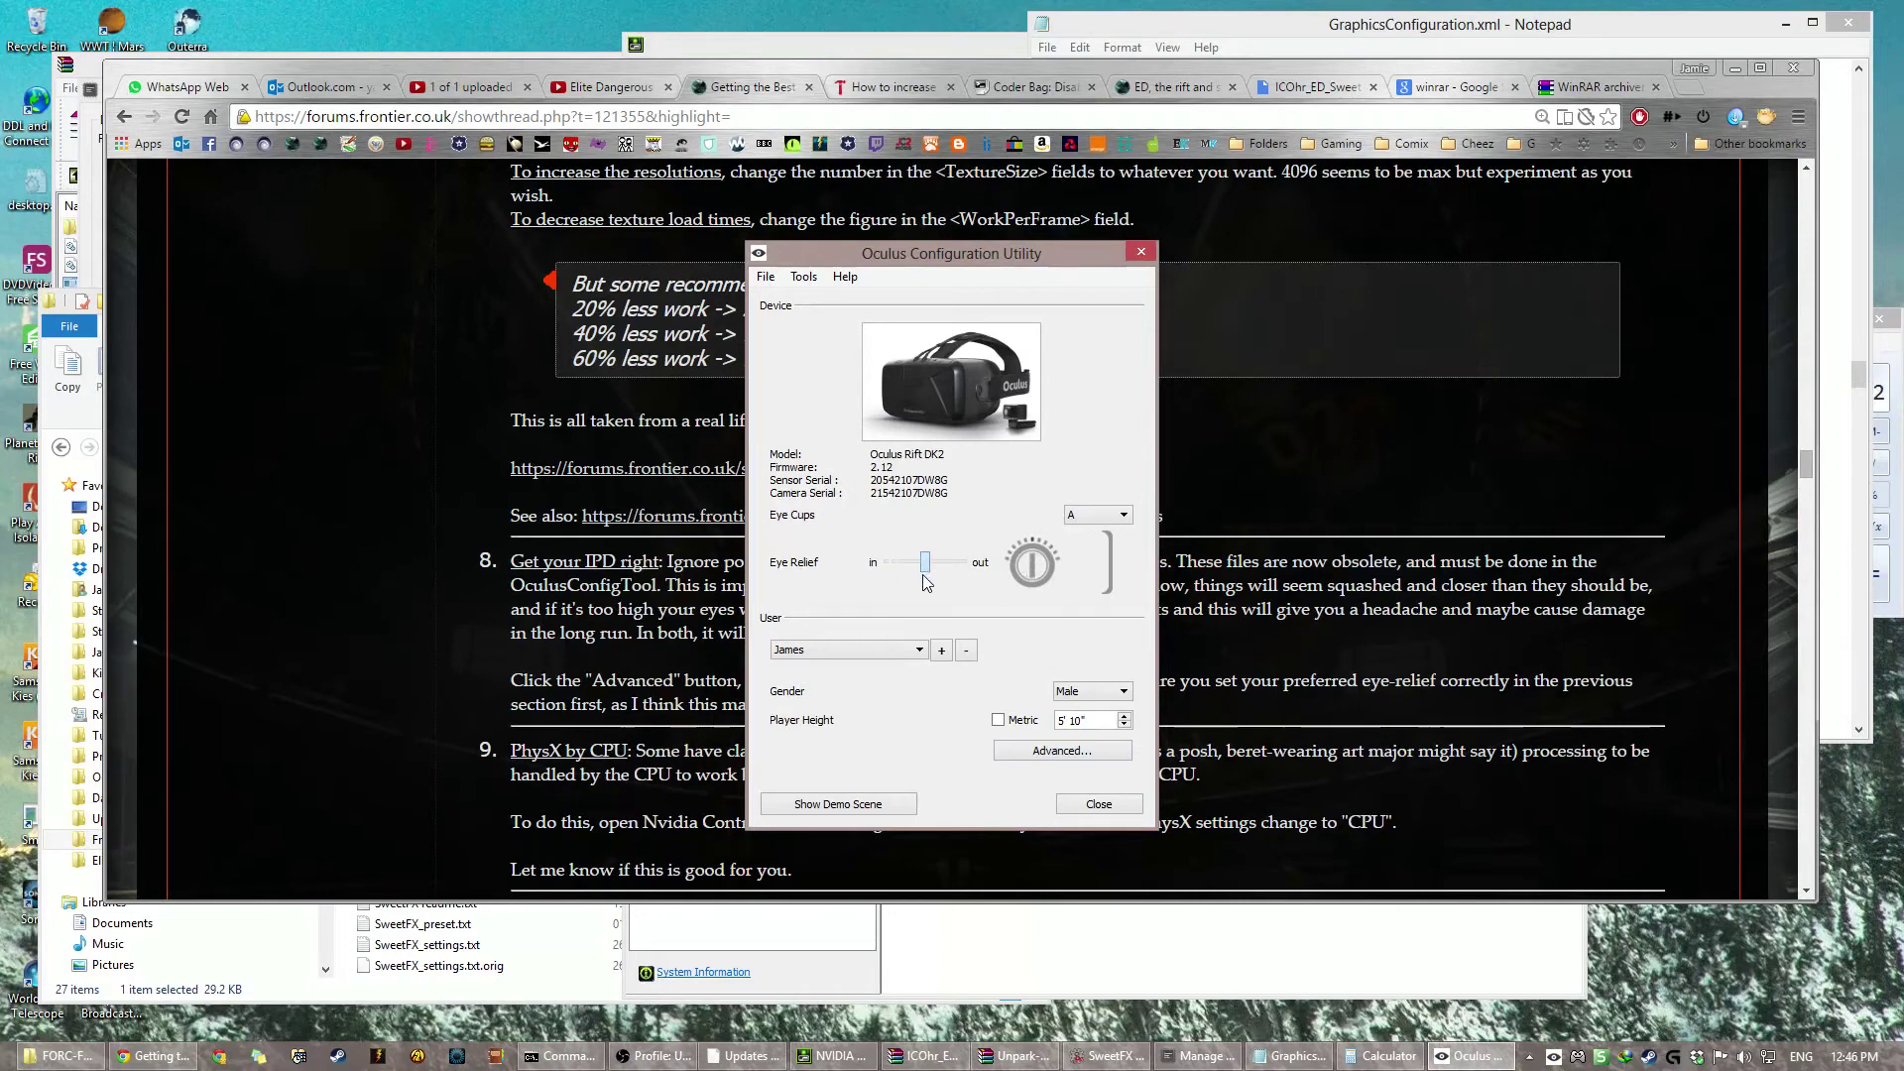
{"action": "left_click", "coordinate": [1103, 754]}
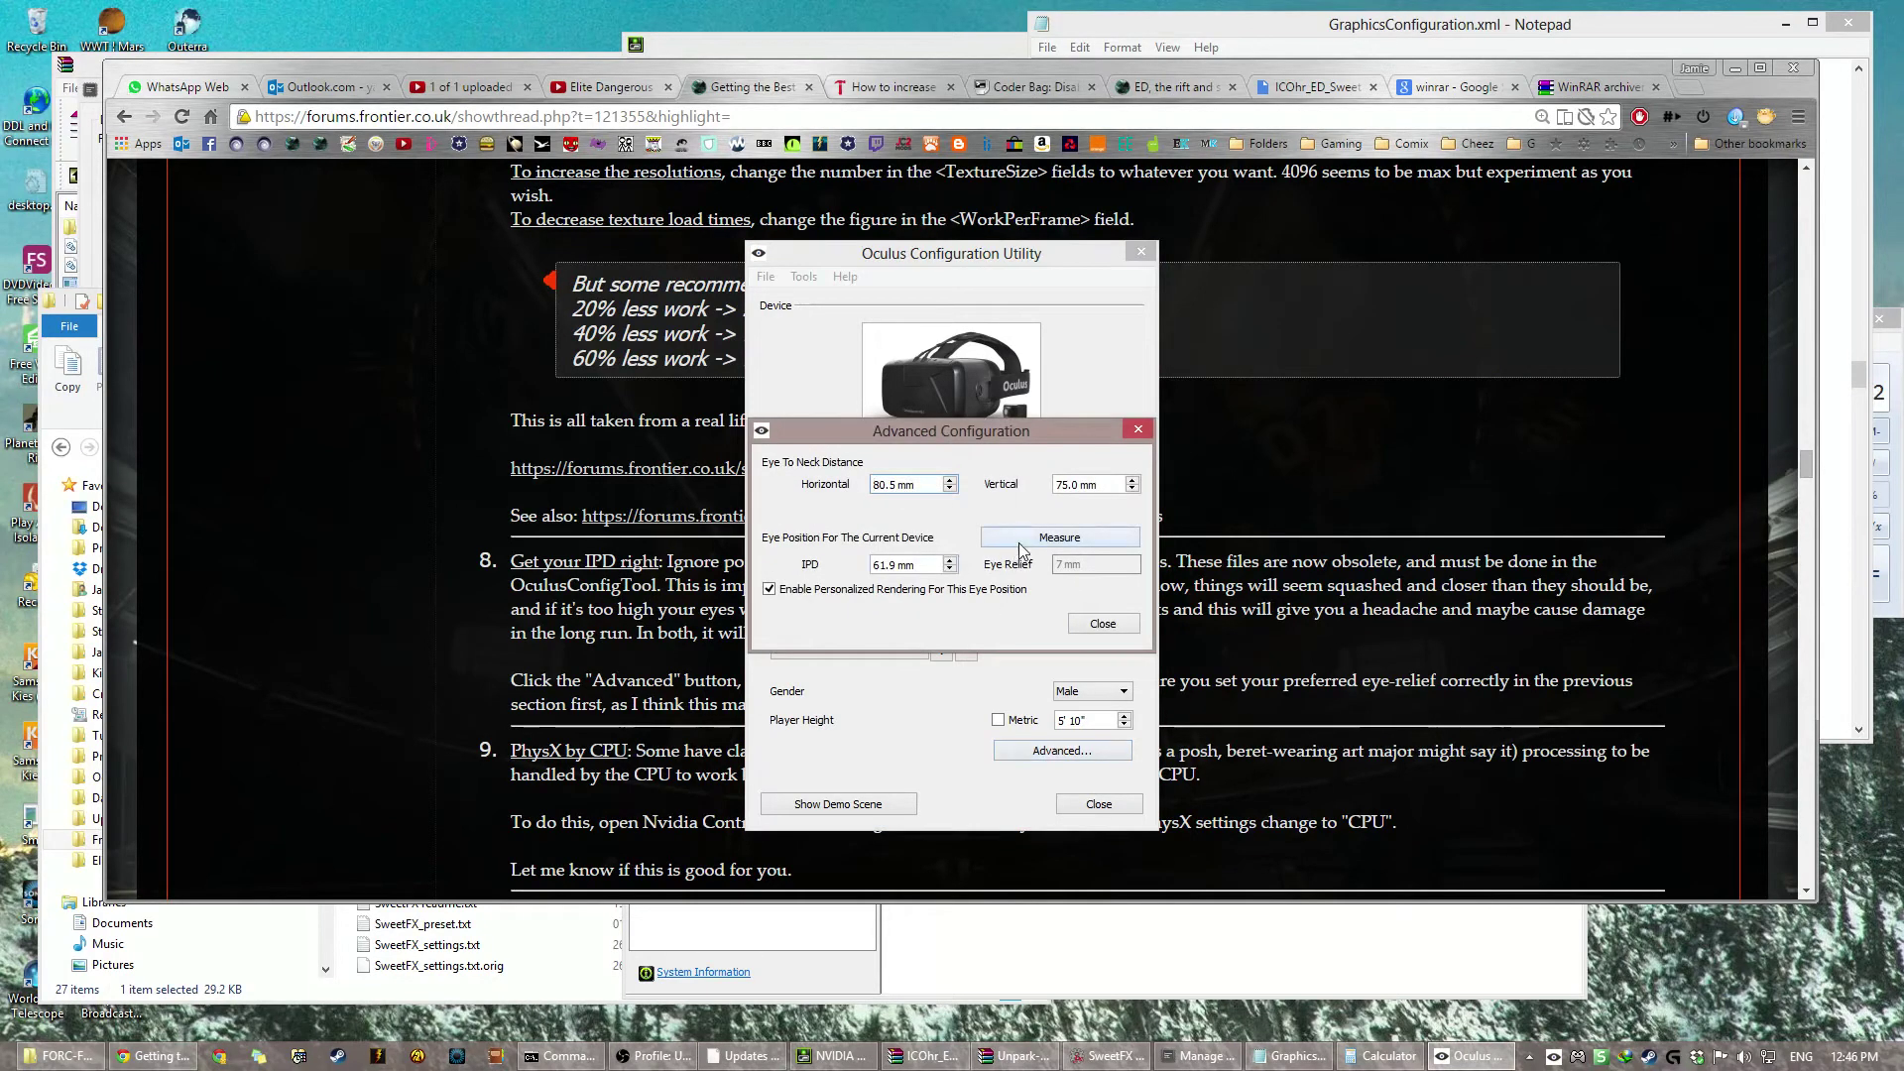
{"action": "left_click", "coordinate": [1103, 623]}
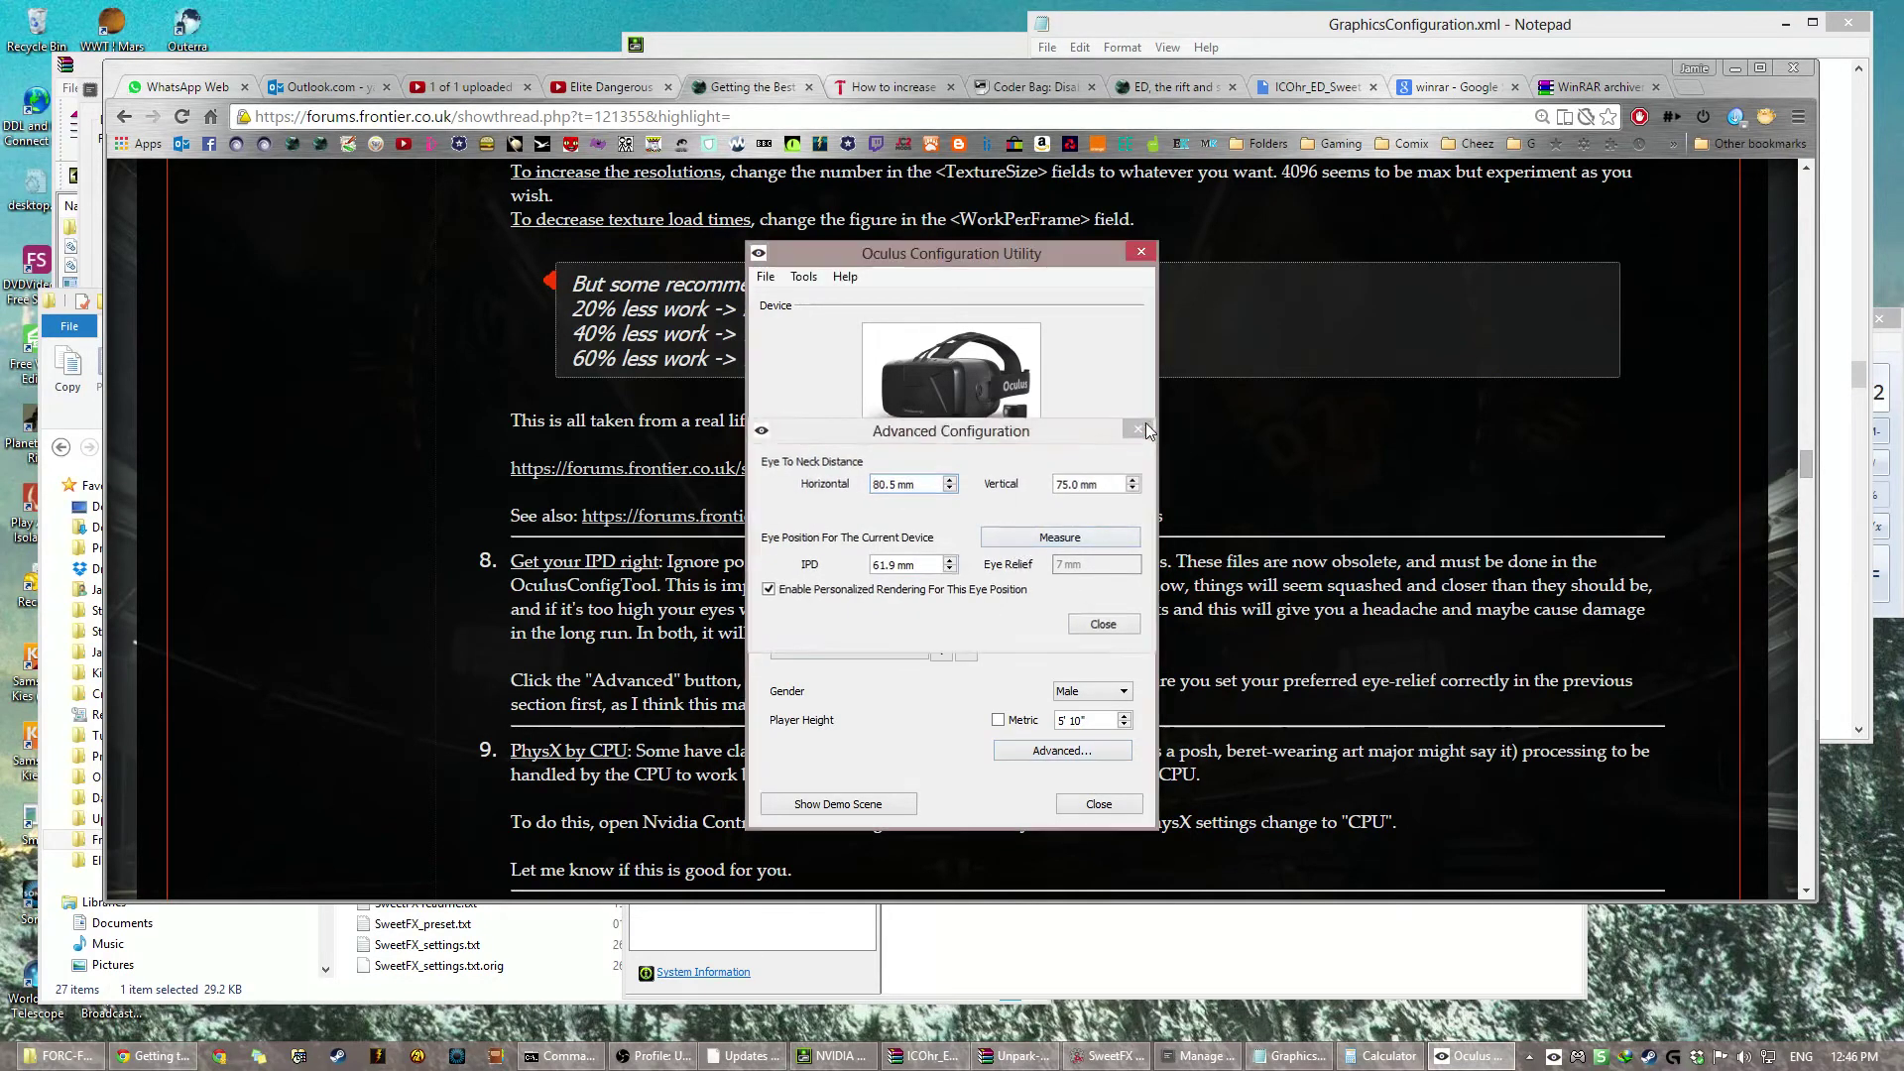
{"action": "left_click", "coordinate": [1123, 812]}
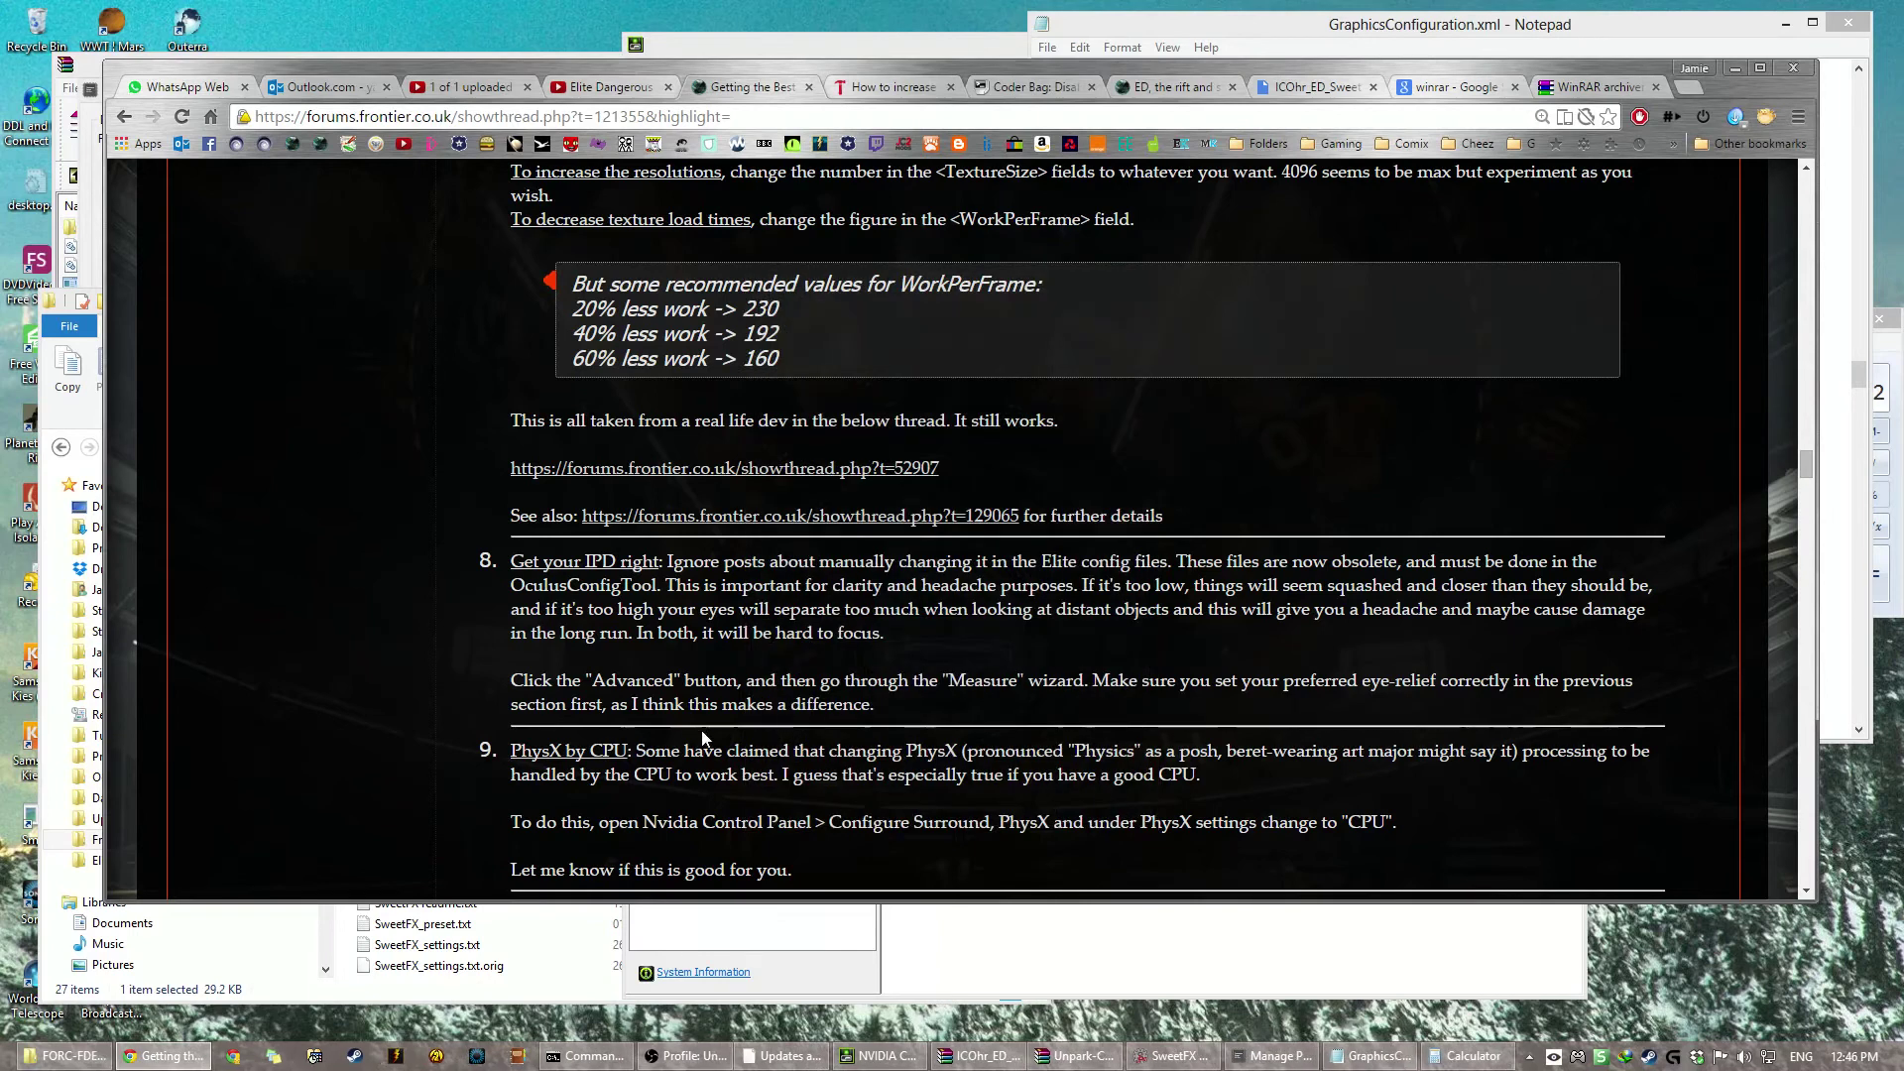
{"action": "scroll", "coordinate": [701, 737], "scroll_direction": "down", "scroll_amount": 1}
{"action": "scroll", "coordinate": [702, 736], "scroll_direction": "down", "scroll_amount": 2}
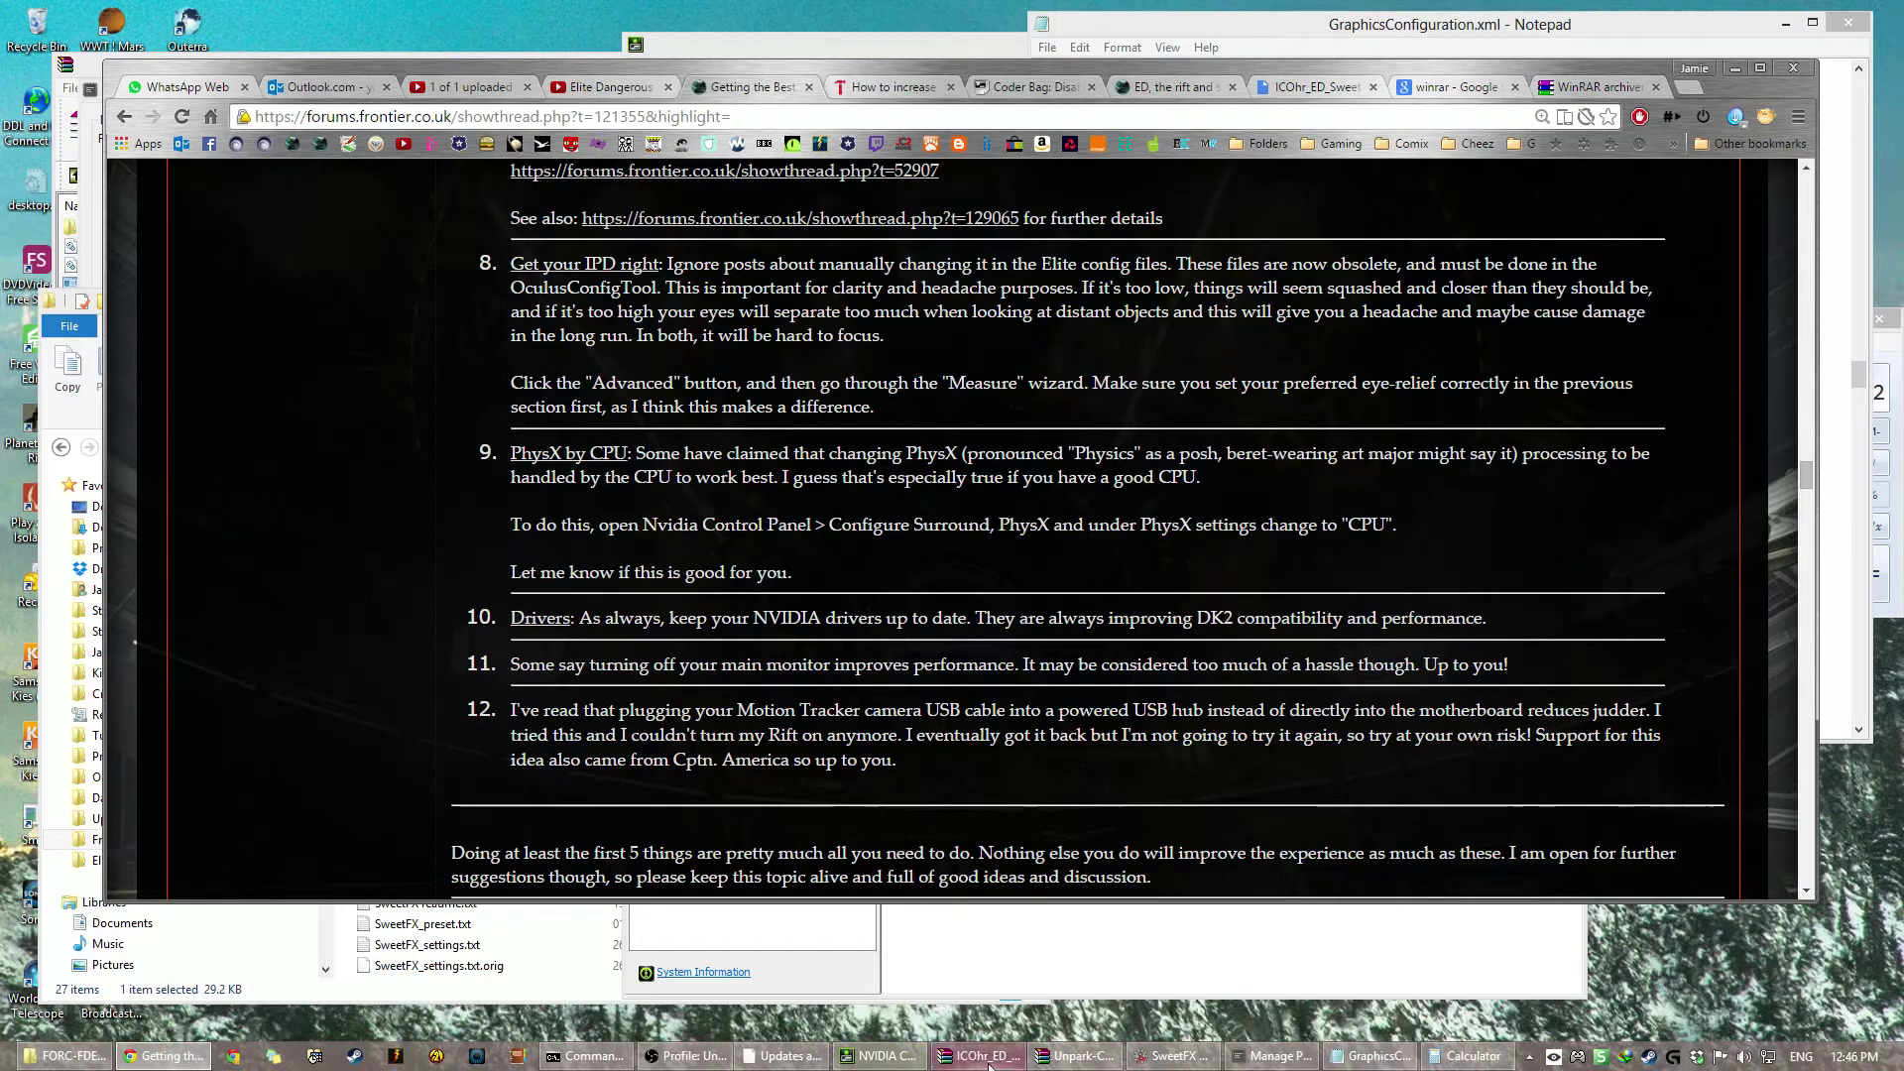
Step: Confirm the PhysX processor is CPU, read forum tips 11–12, and bring up the FORC-FDEV-D-1010 folder
{"action": "left_click", "coordinate": [878, 1056]}
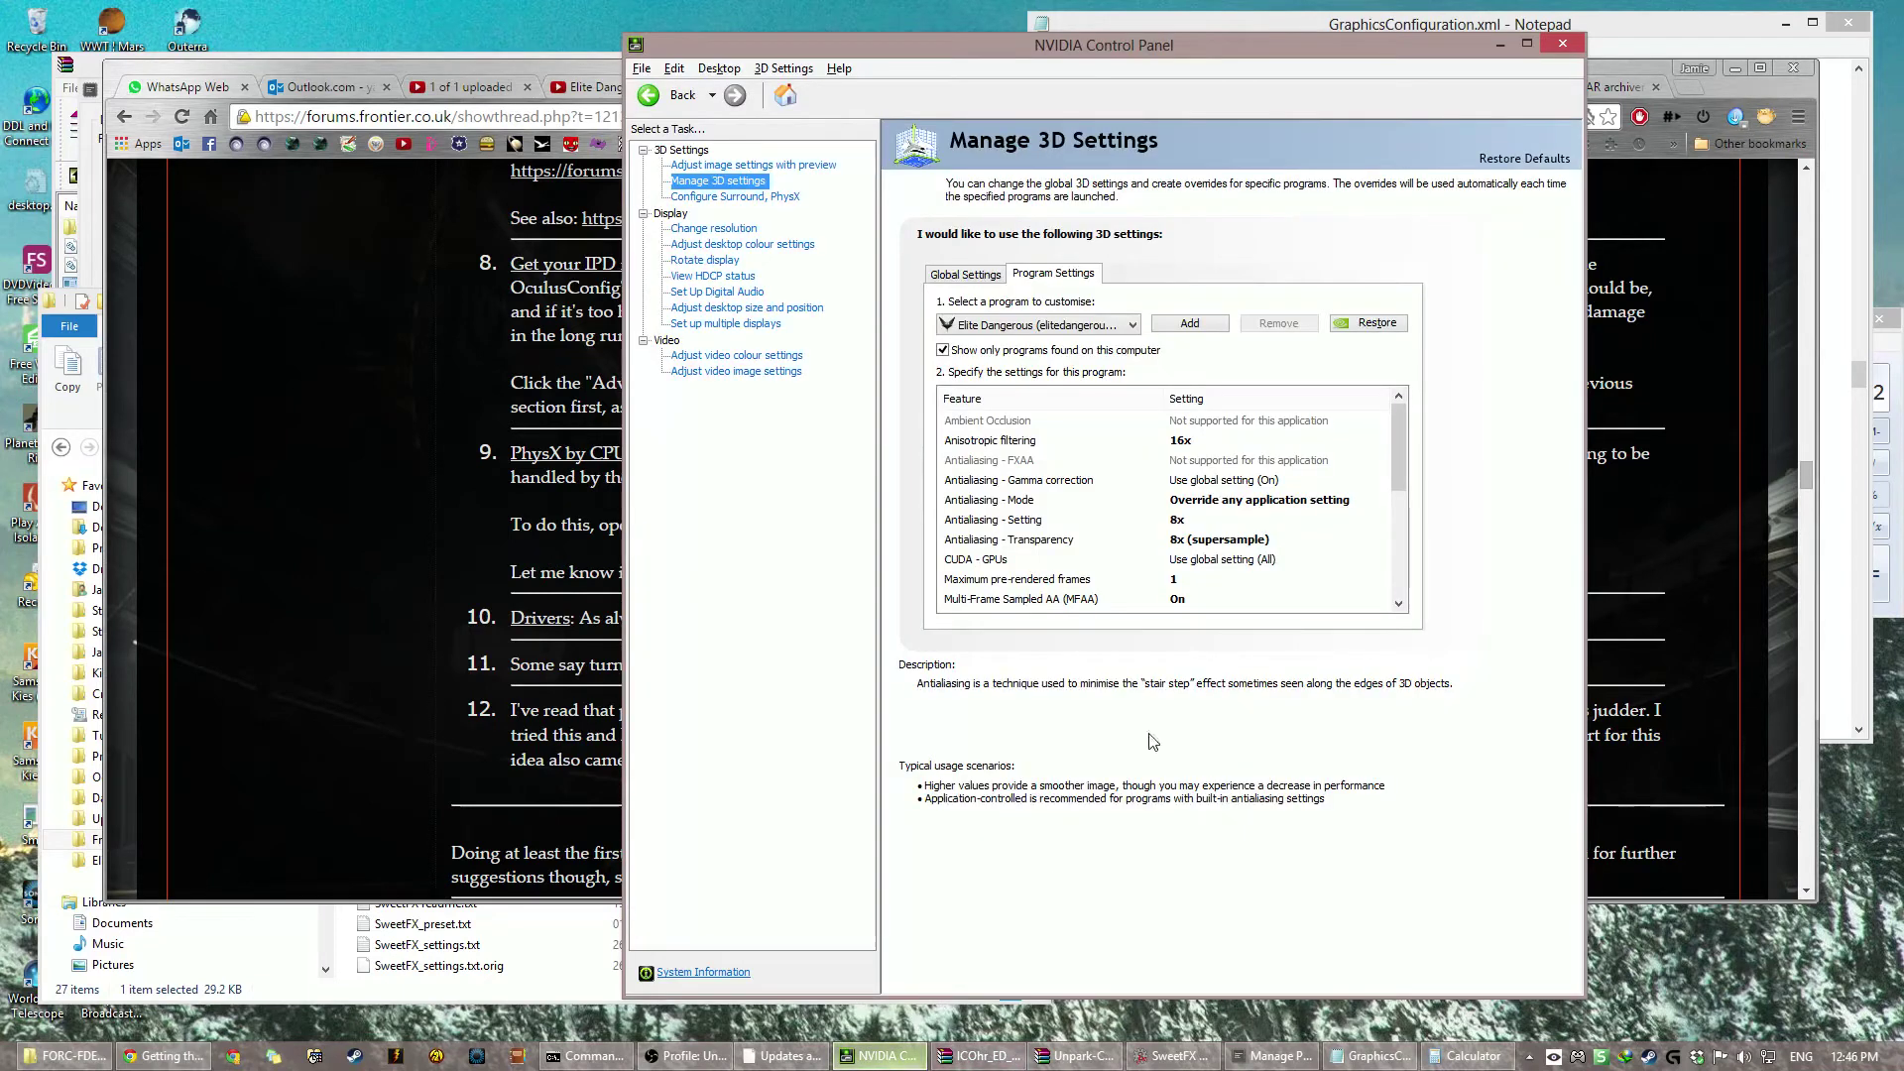
{"action": "left_click", "coordinate": [777, 197]}
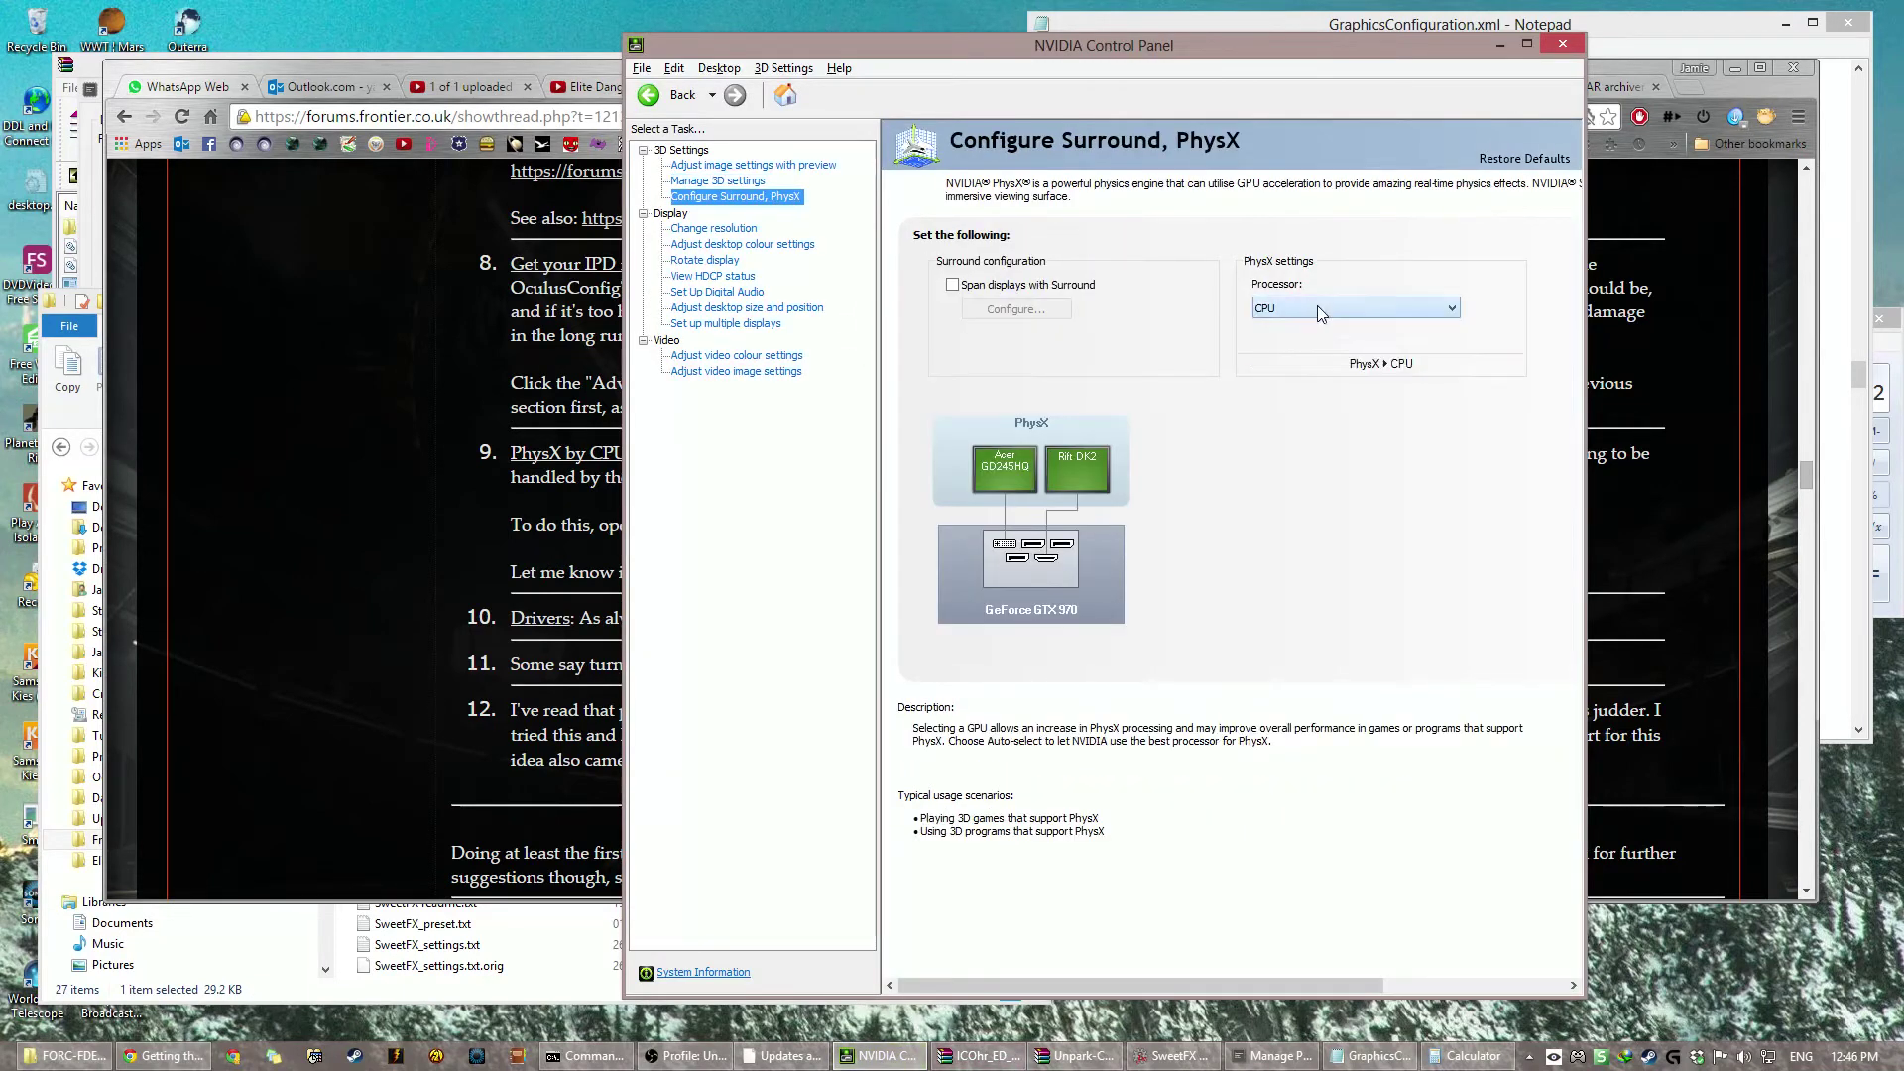
{"action": "left_click", "coordinate": [367, 603]}
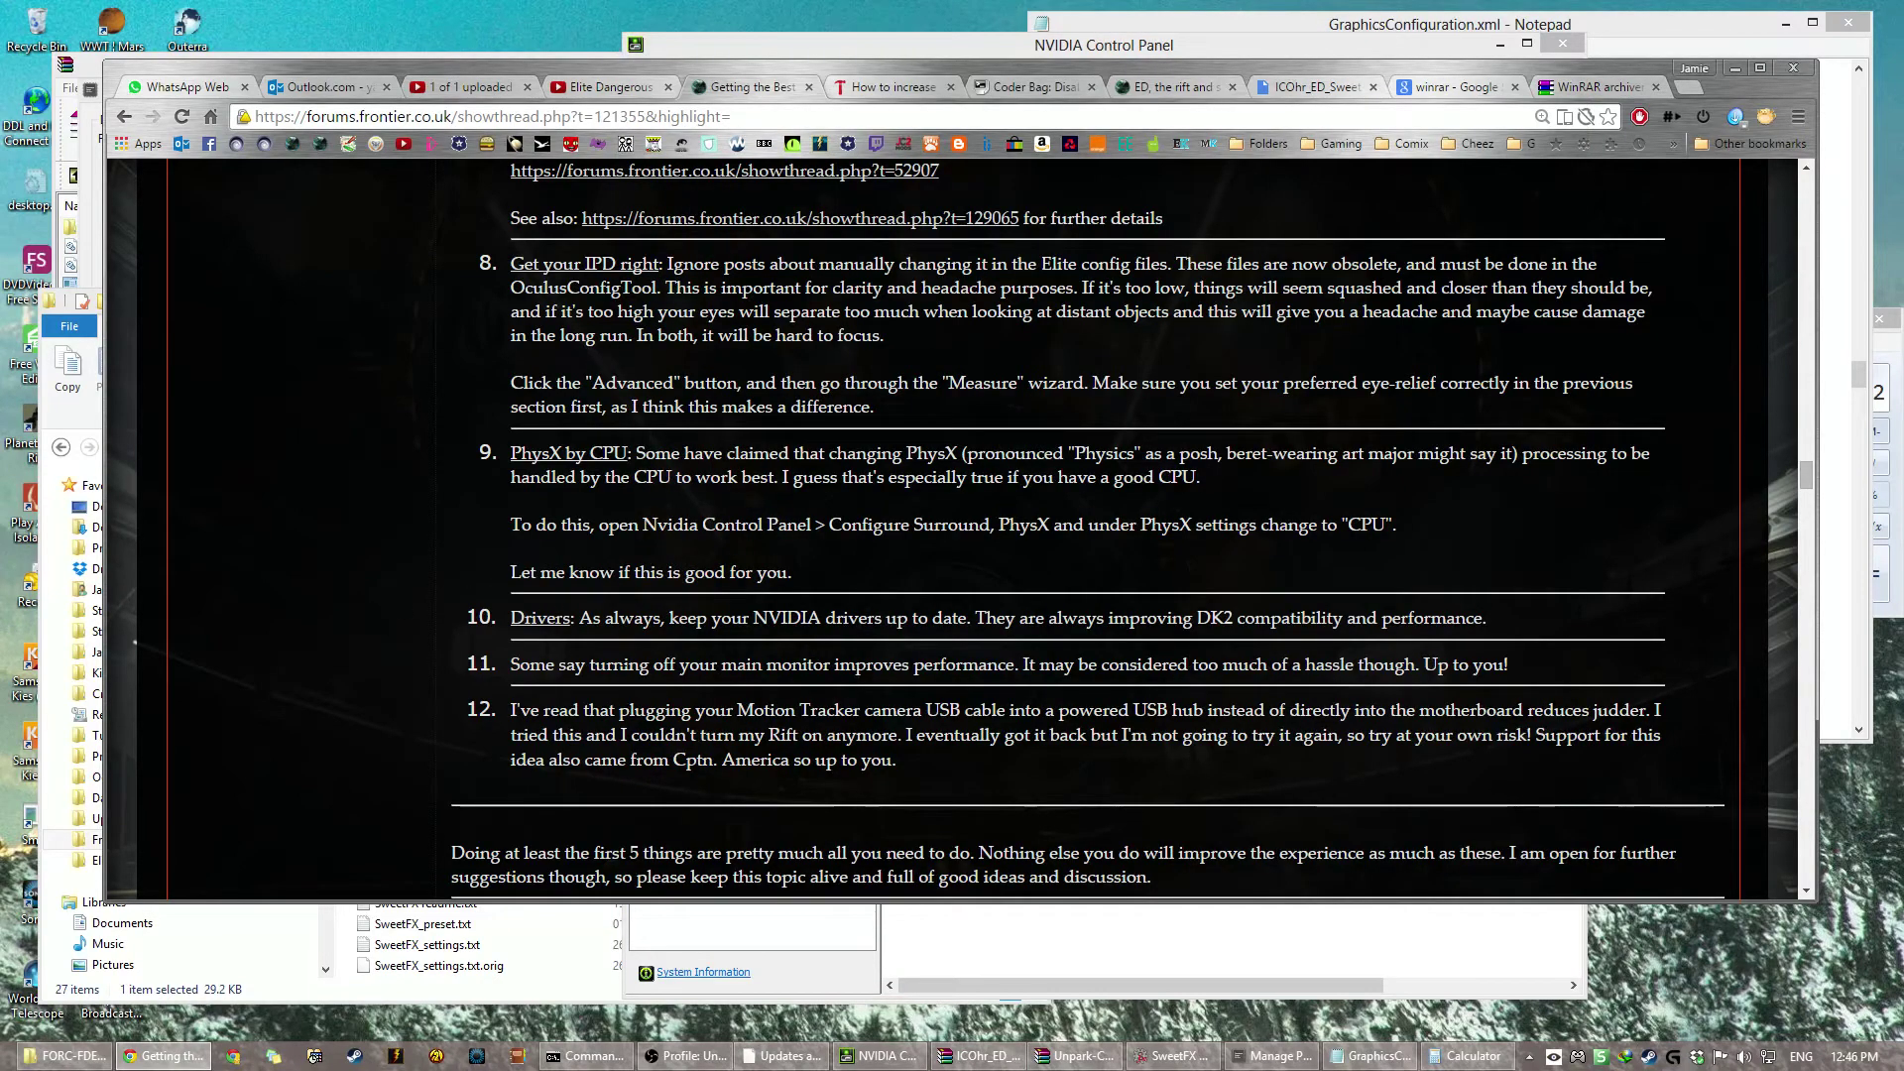
{"action": "left_click_drag", "start_coordinate": [625, 664], "coordinate": [994, 782]}
{"action": "scroll", "coordinate": [994, 781], "scroll_direction": "down", "scroll_amount": 6}
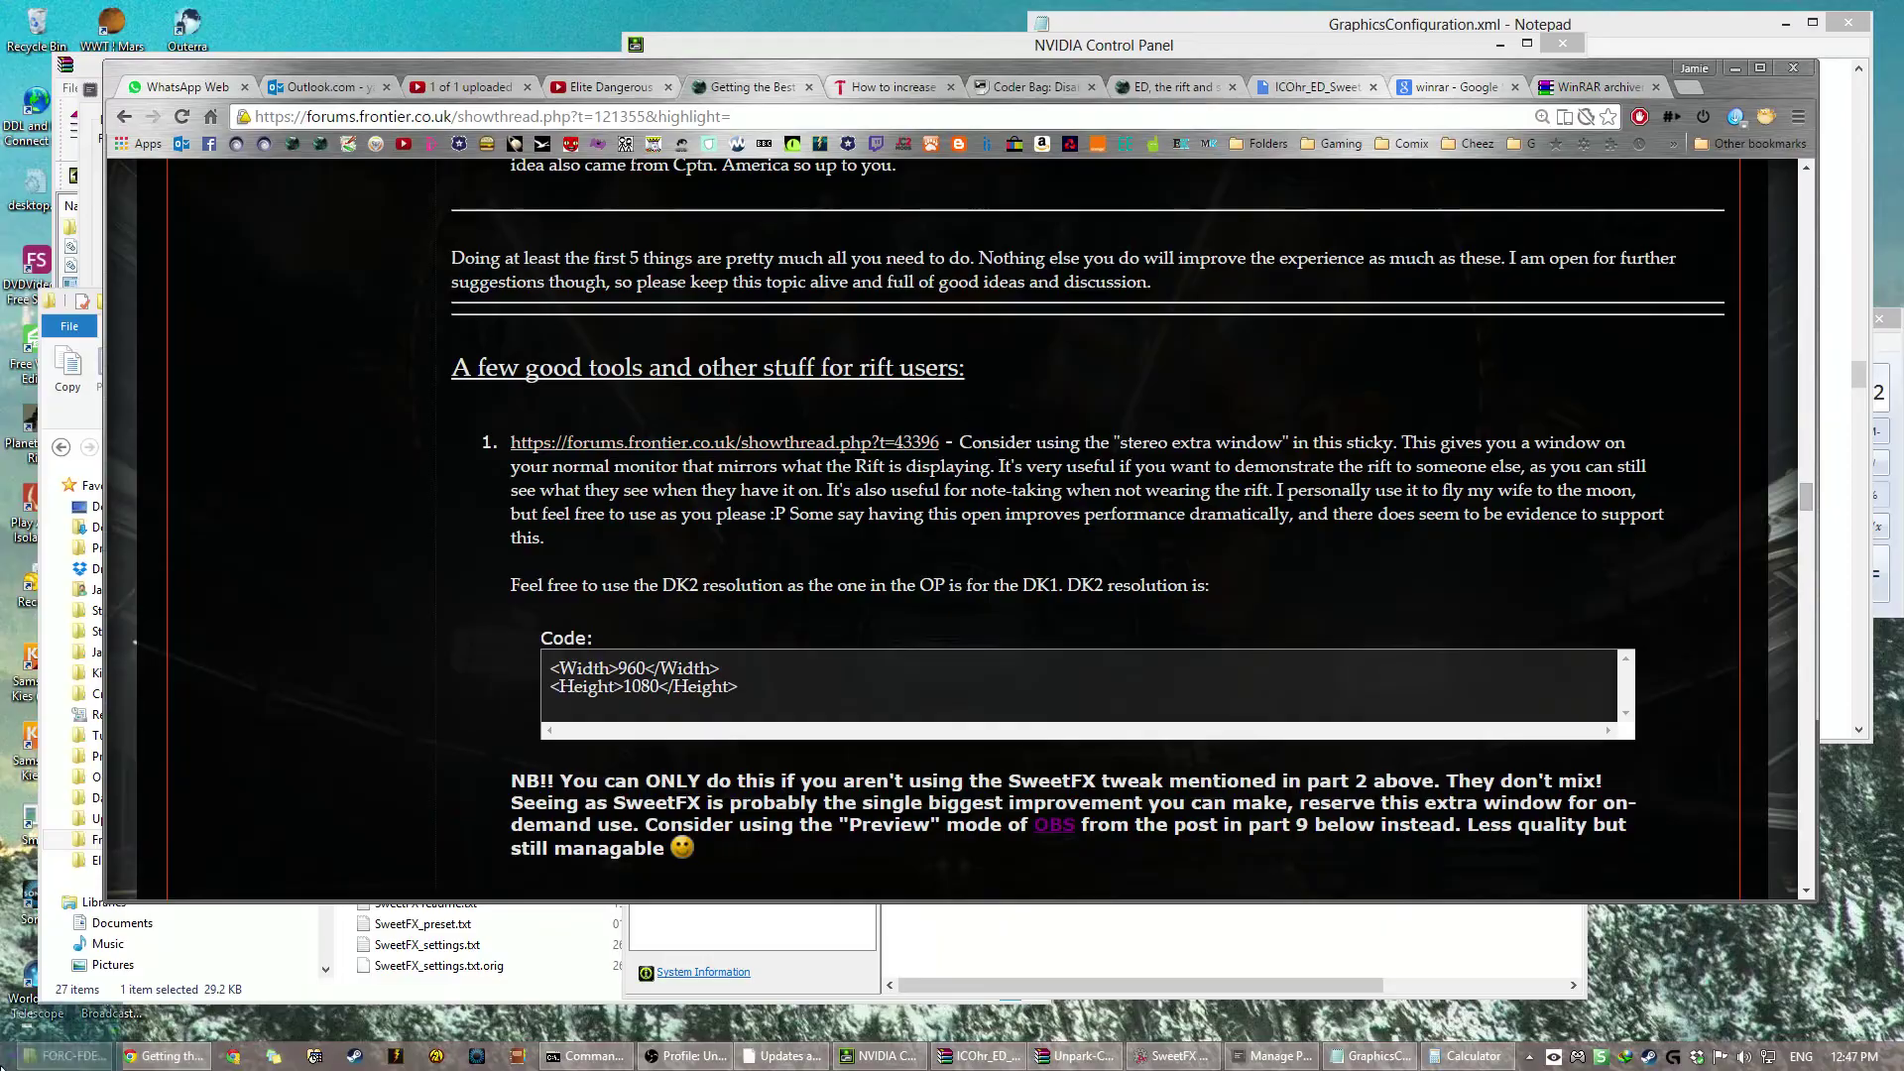
{"action": "key", "text": "super"}
{"action": "key", "text": "super"}
{"action": "left_click", "coordinate": [69, 1056]}
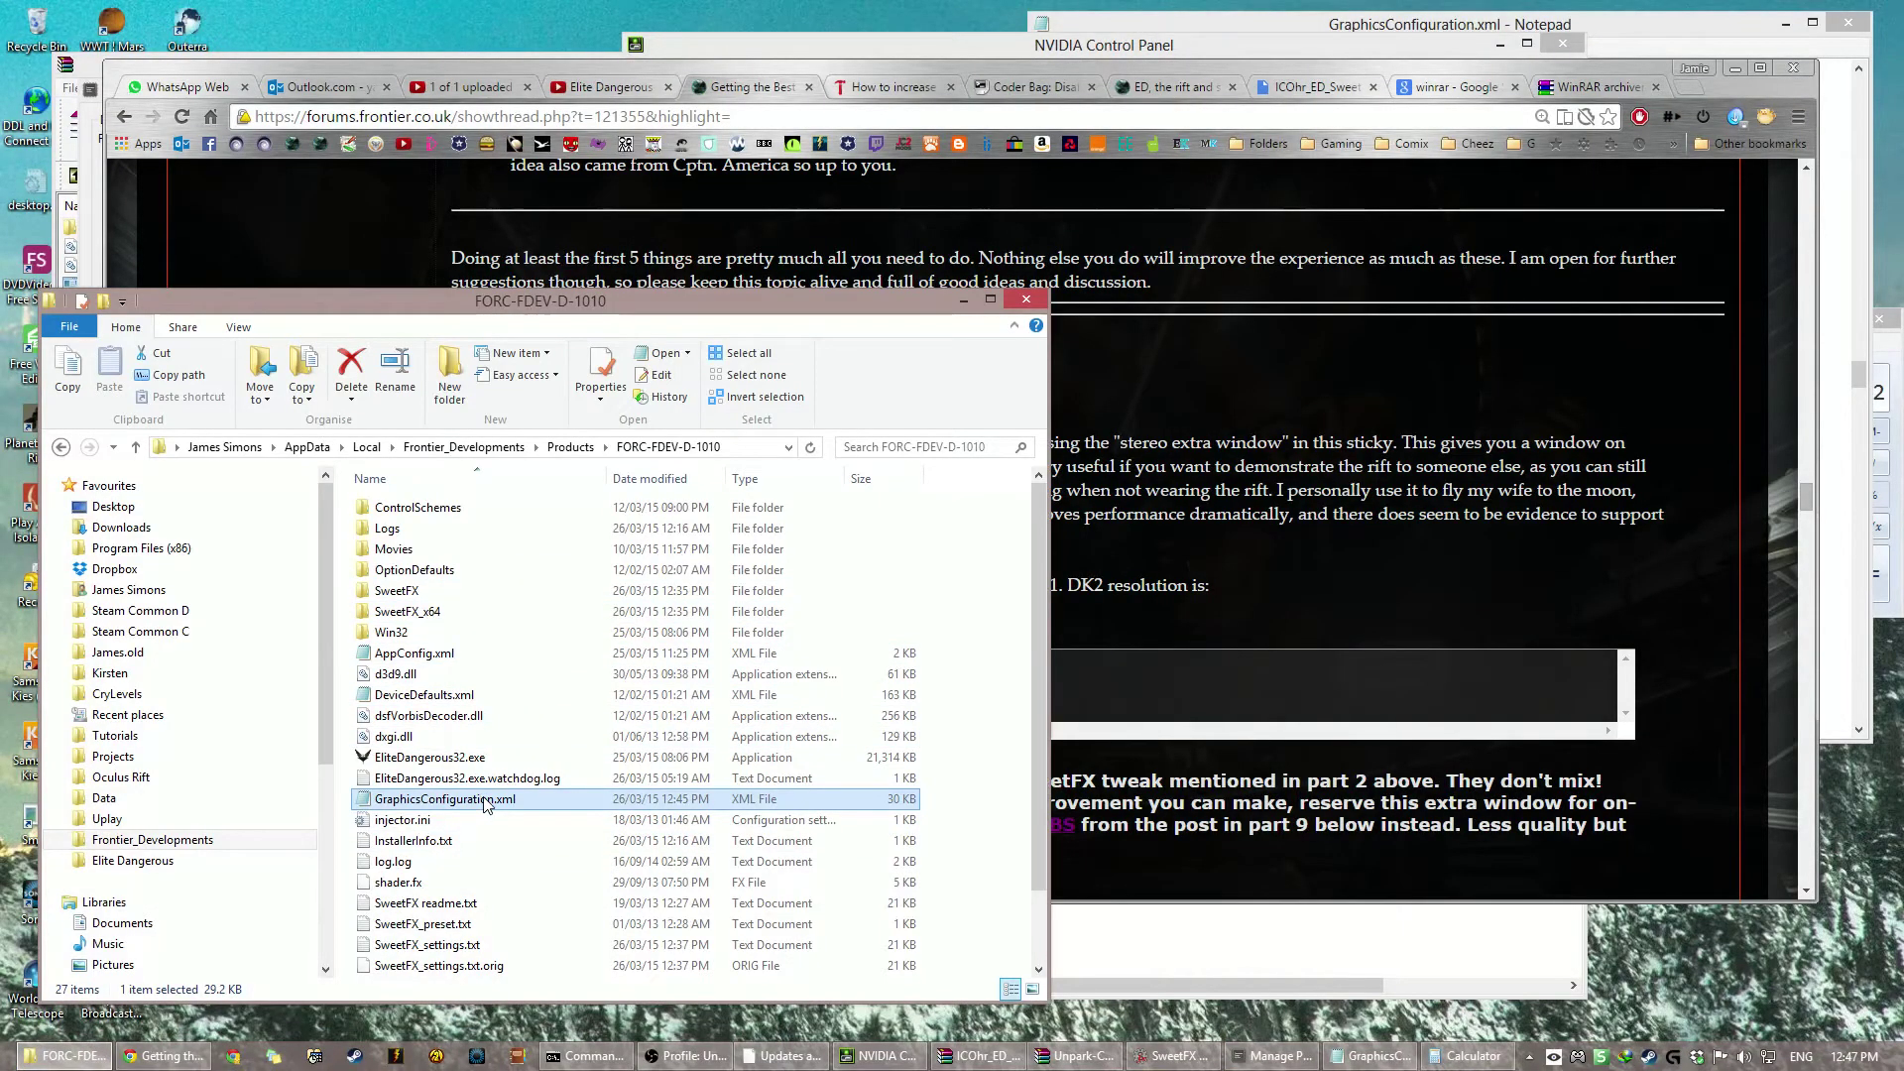
Step: Open AppConfig.xml in Notepad and select the StereoExtraDisplay XML snippet in the forum thread
{"action": "double_click", "coordinate": [505, 654]}
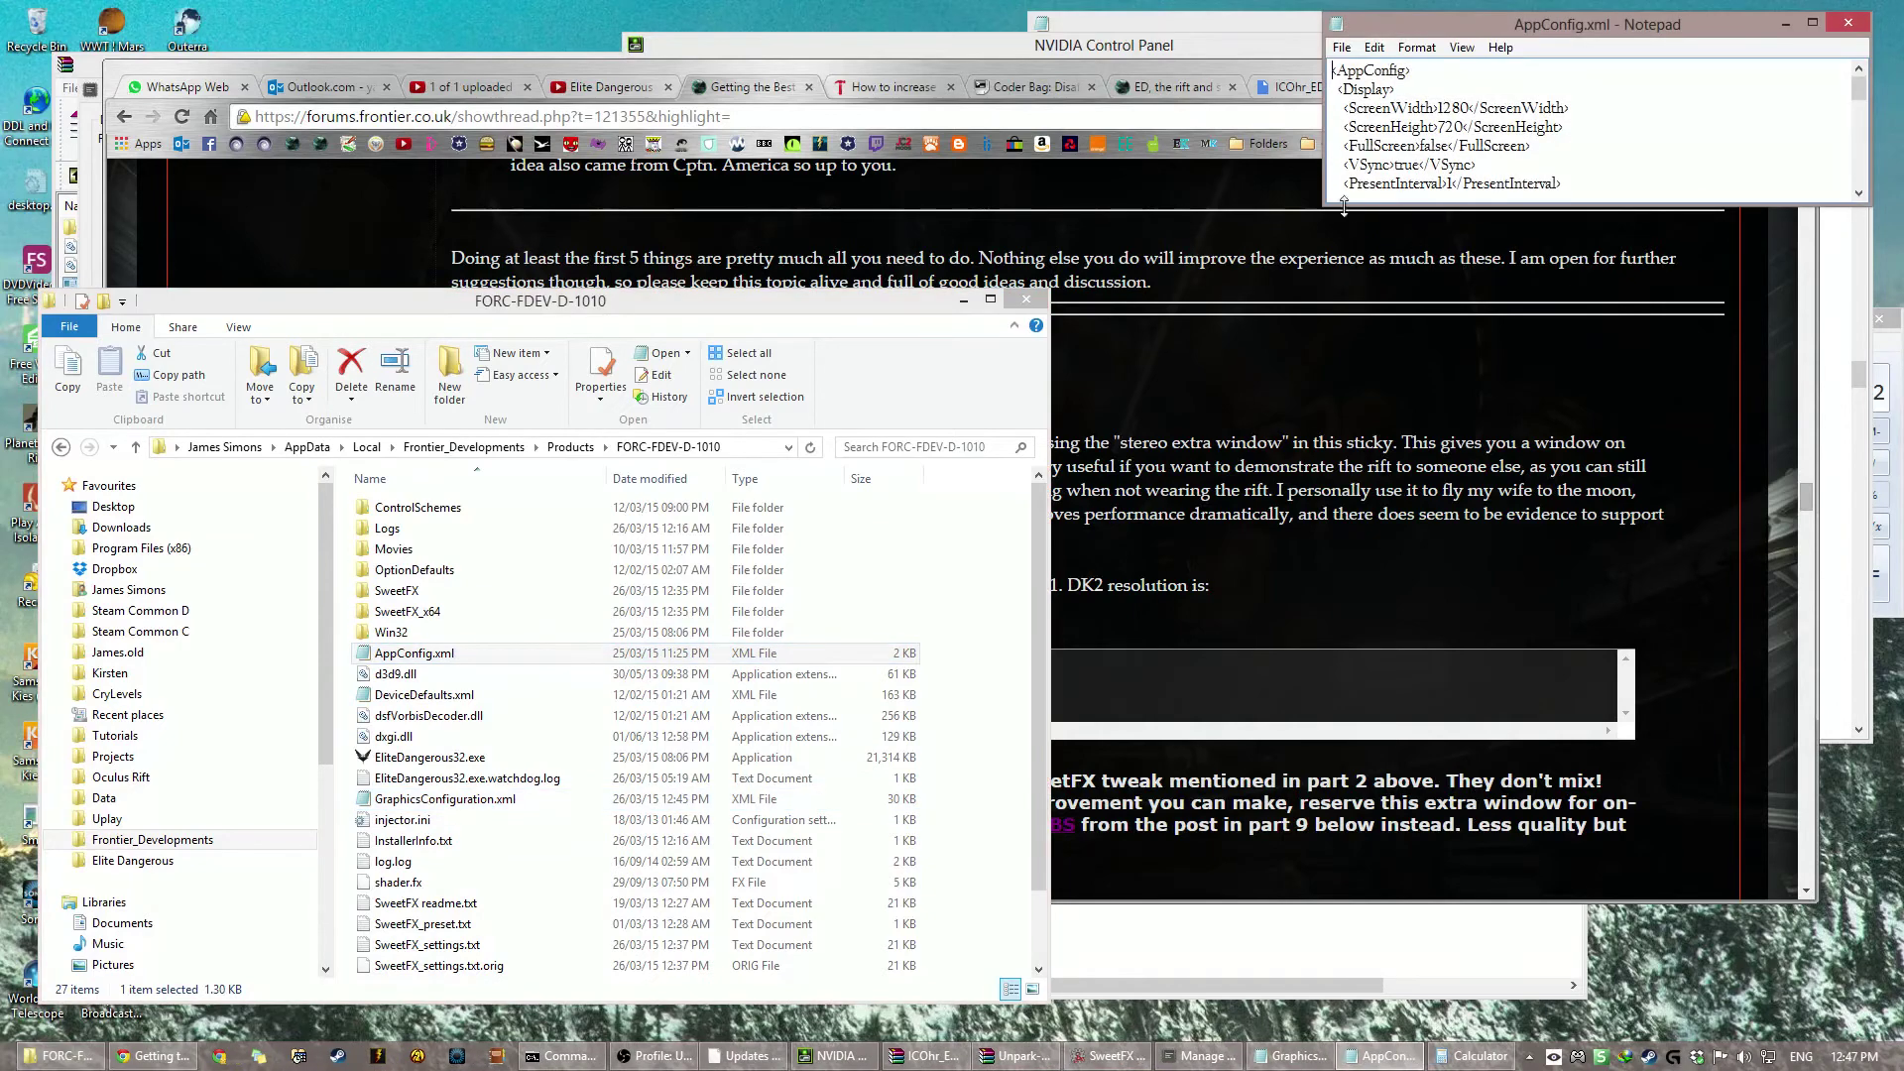
{"action": "left_click_drag", "start_coordinate": [1325, 210], "coordinate": [1197, 675]}
{"action": "left_click", "coordinate": [1110, 627]}
{"action": "scroll", "coordinate": [853, 446], "scroll_direction": "down", "scroll_amount": 1}
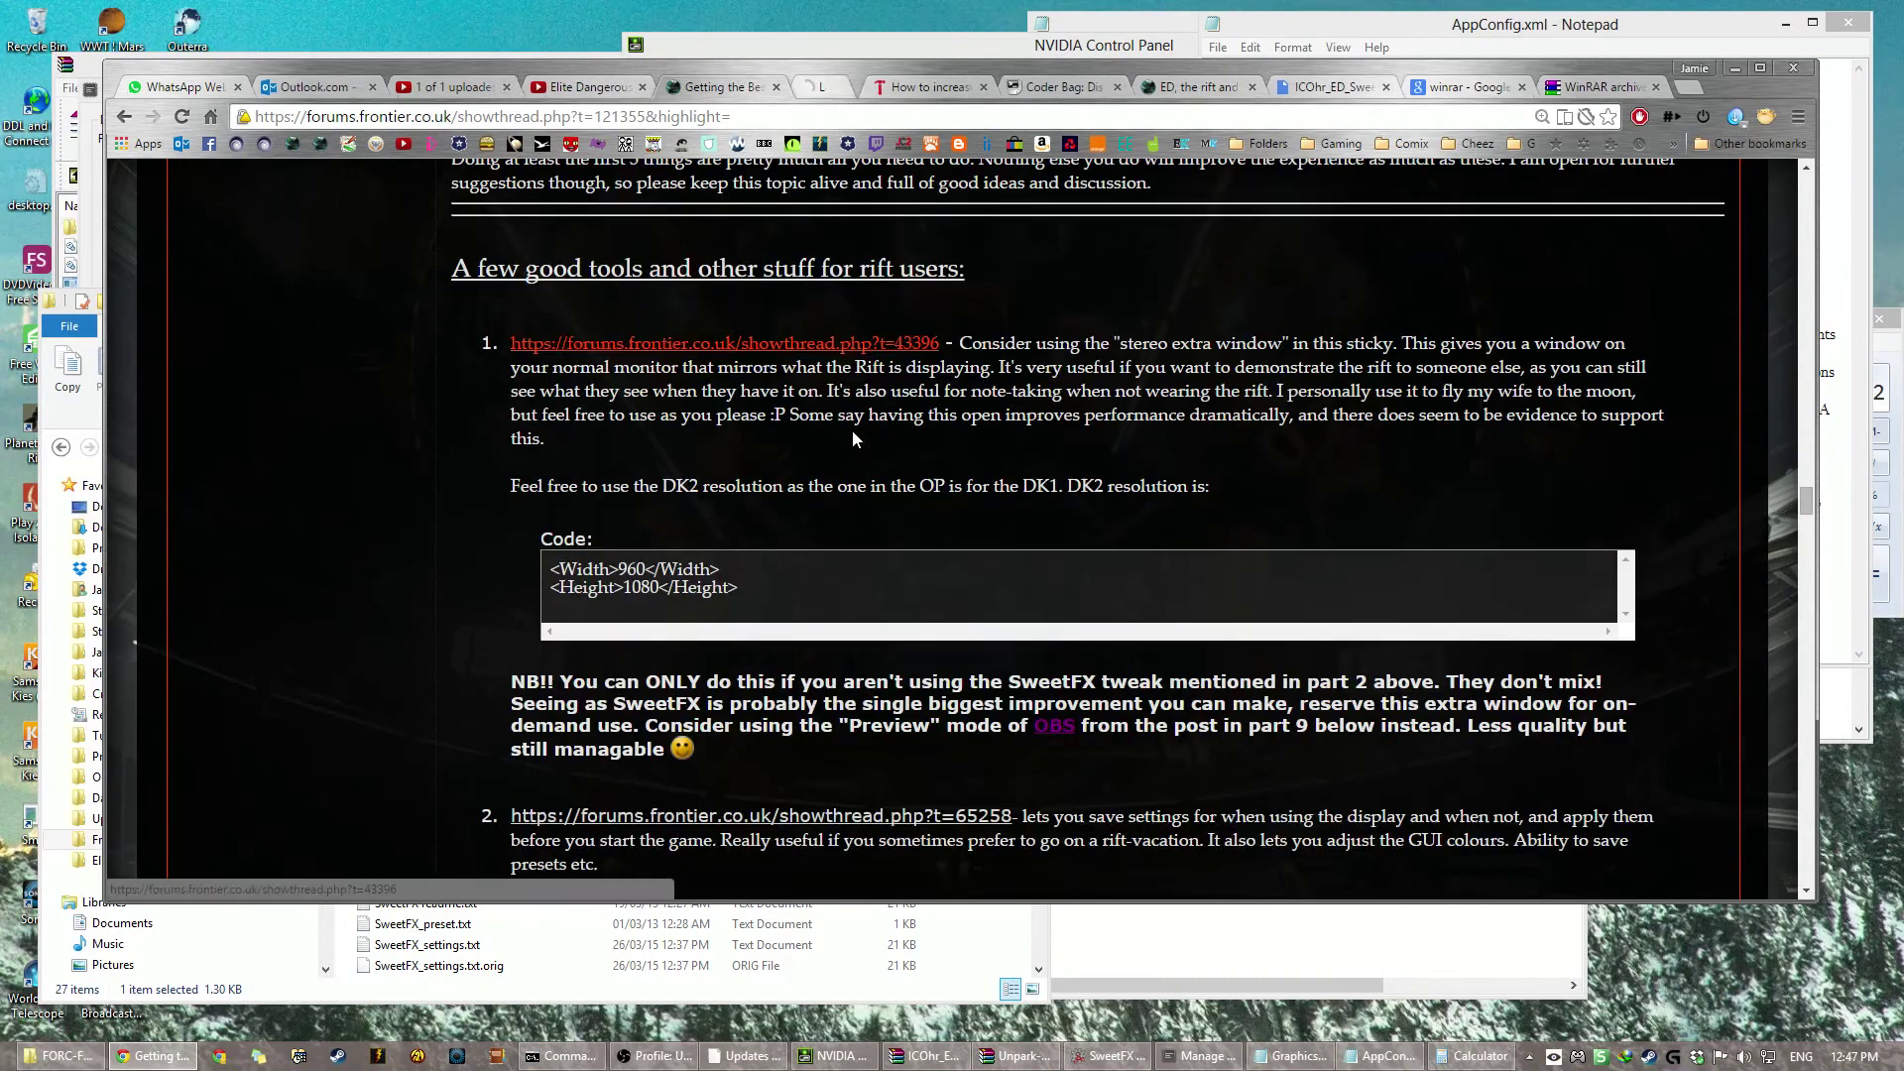
{"action": "left_click", "coordinate": [853, 353]}
{"action": "scroll", "coordinate": [836, 413], "scroll_direction": "down", "scroll_amount": 8}
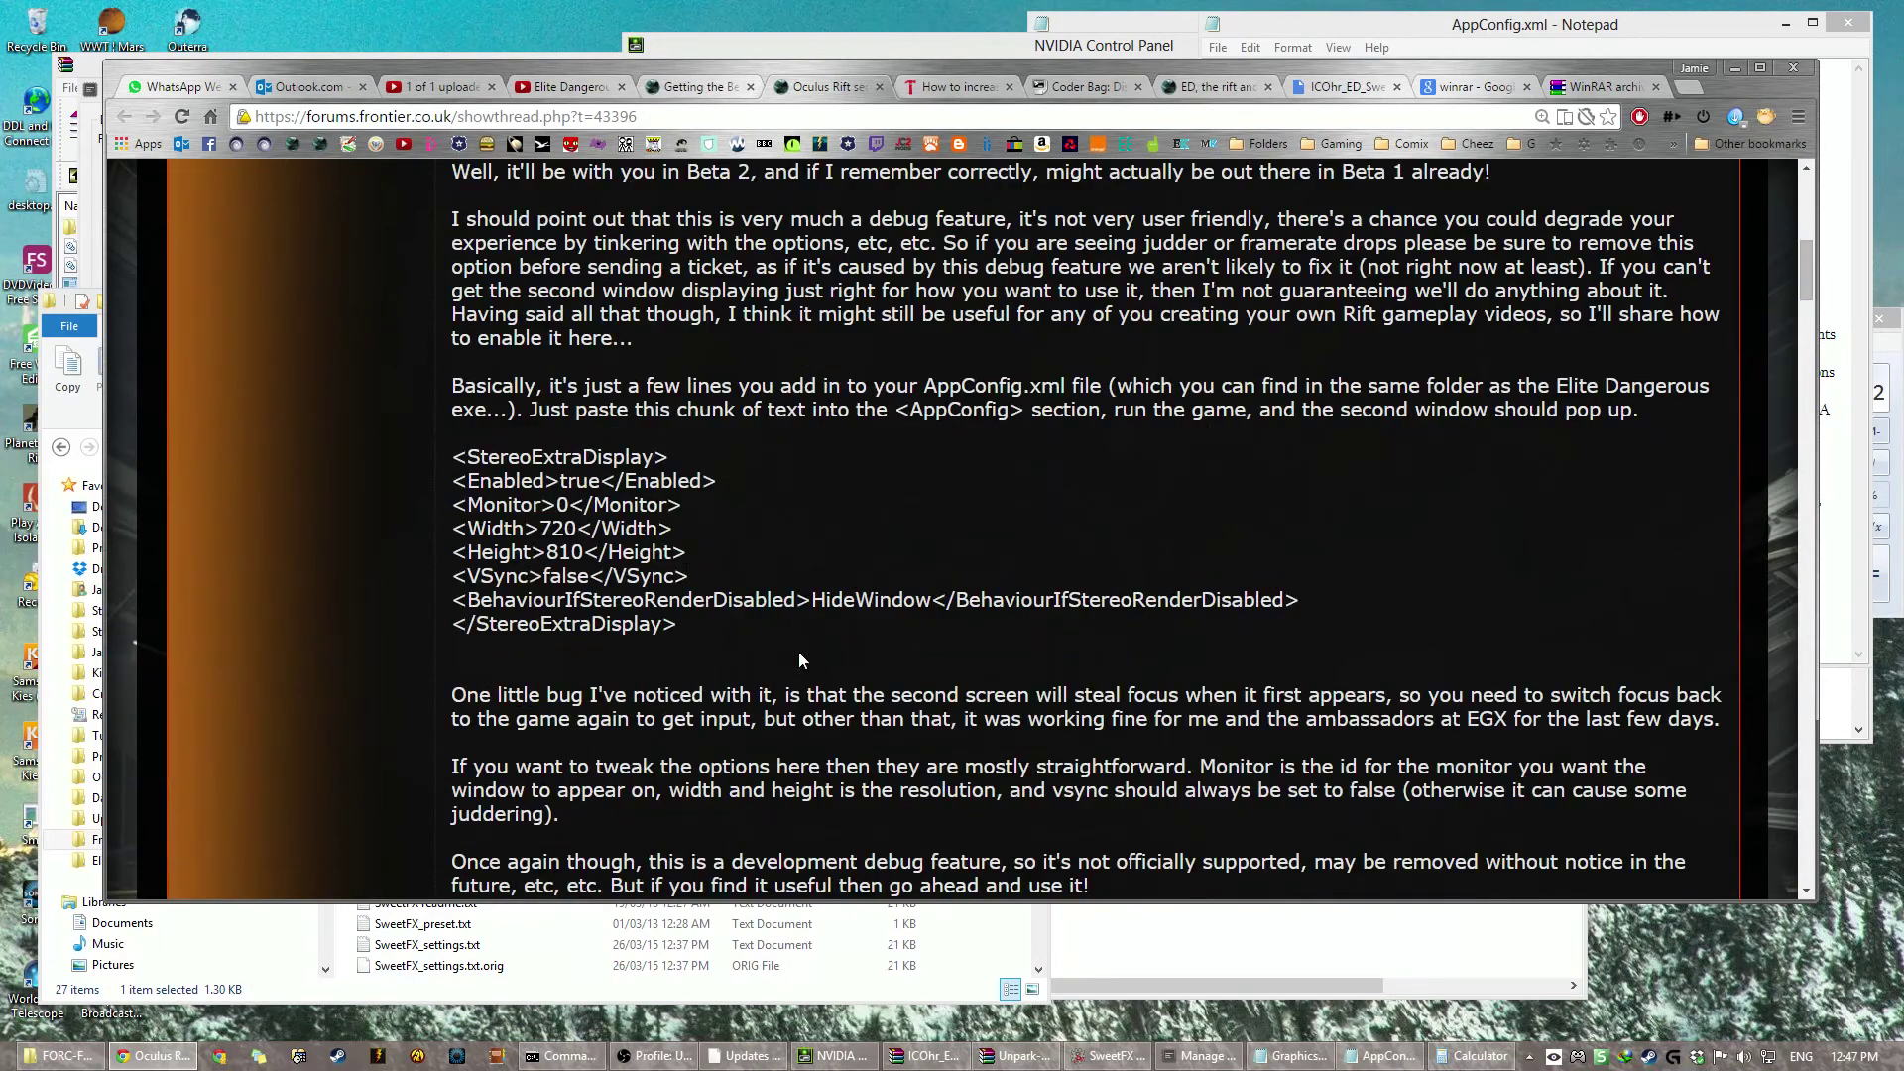
{"action": "left_click_drag", "start_coordinate": [717, 640], "coordinate": [452, 456]}
{"action": "key", "text": "ctrl+c"}
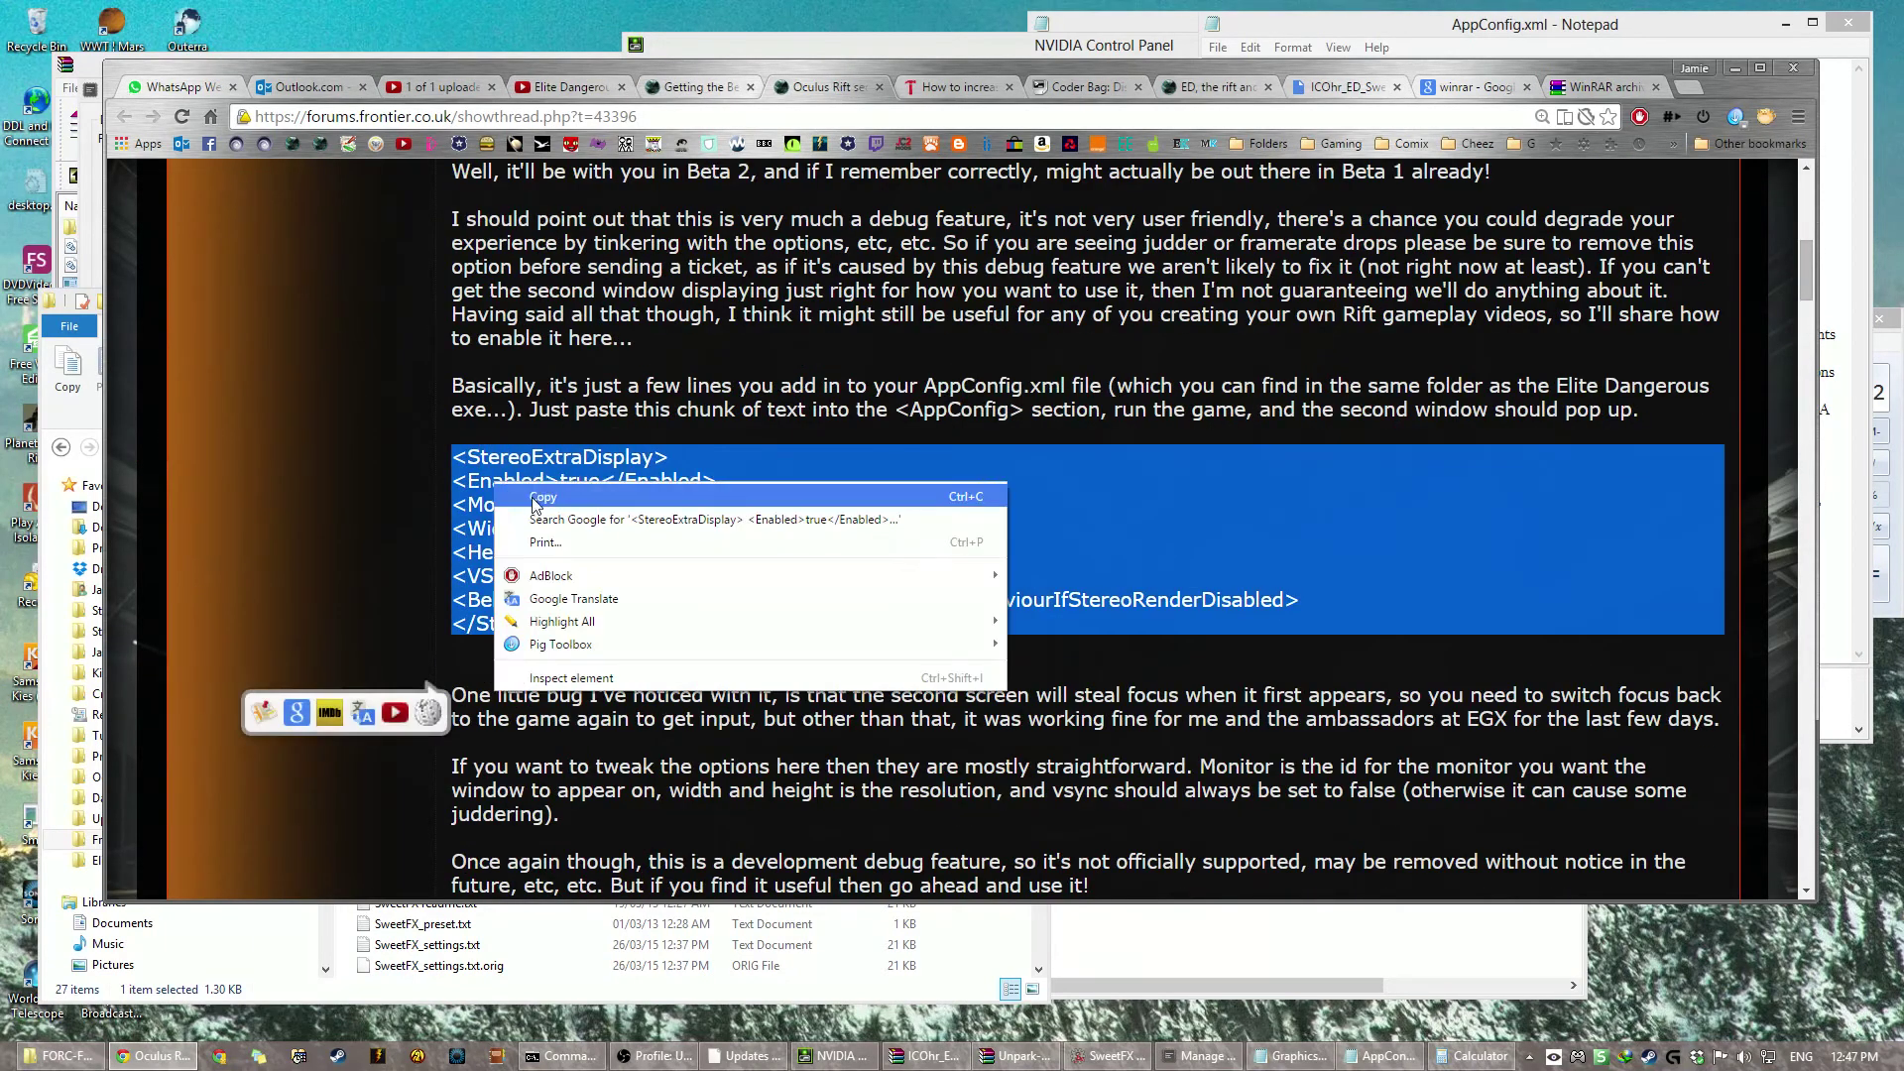
Step: Paste the StereoExtraDisplay block on a new line after the <AppConfig> tag
{"action": "left_click", "coordinate": [1378, 1055]}
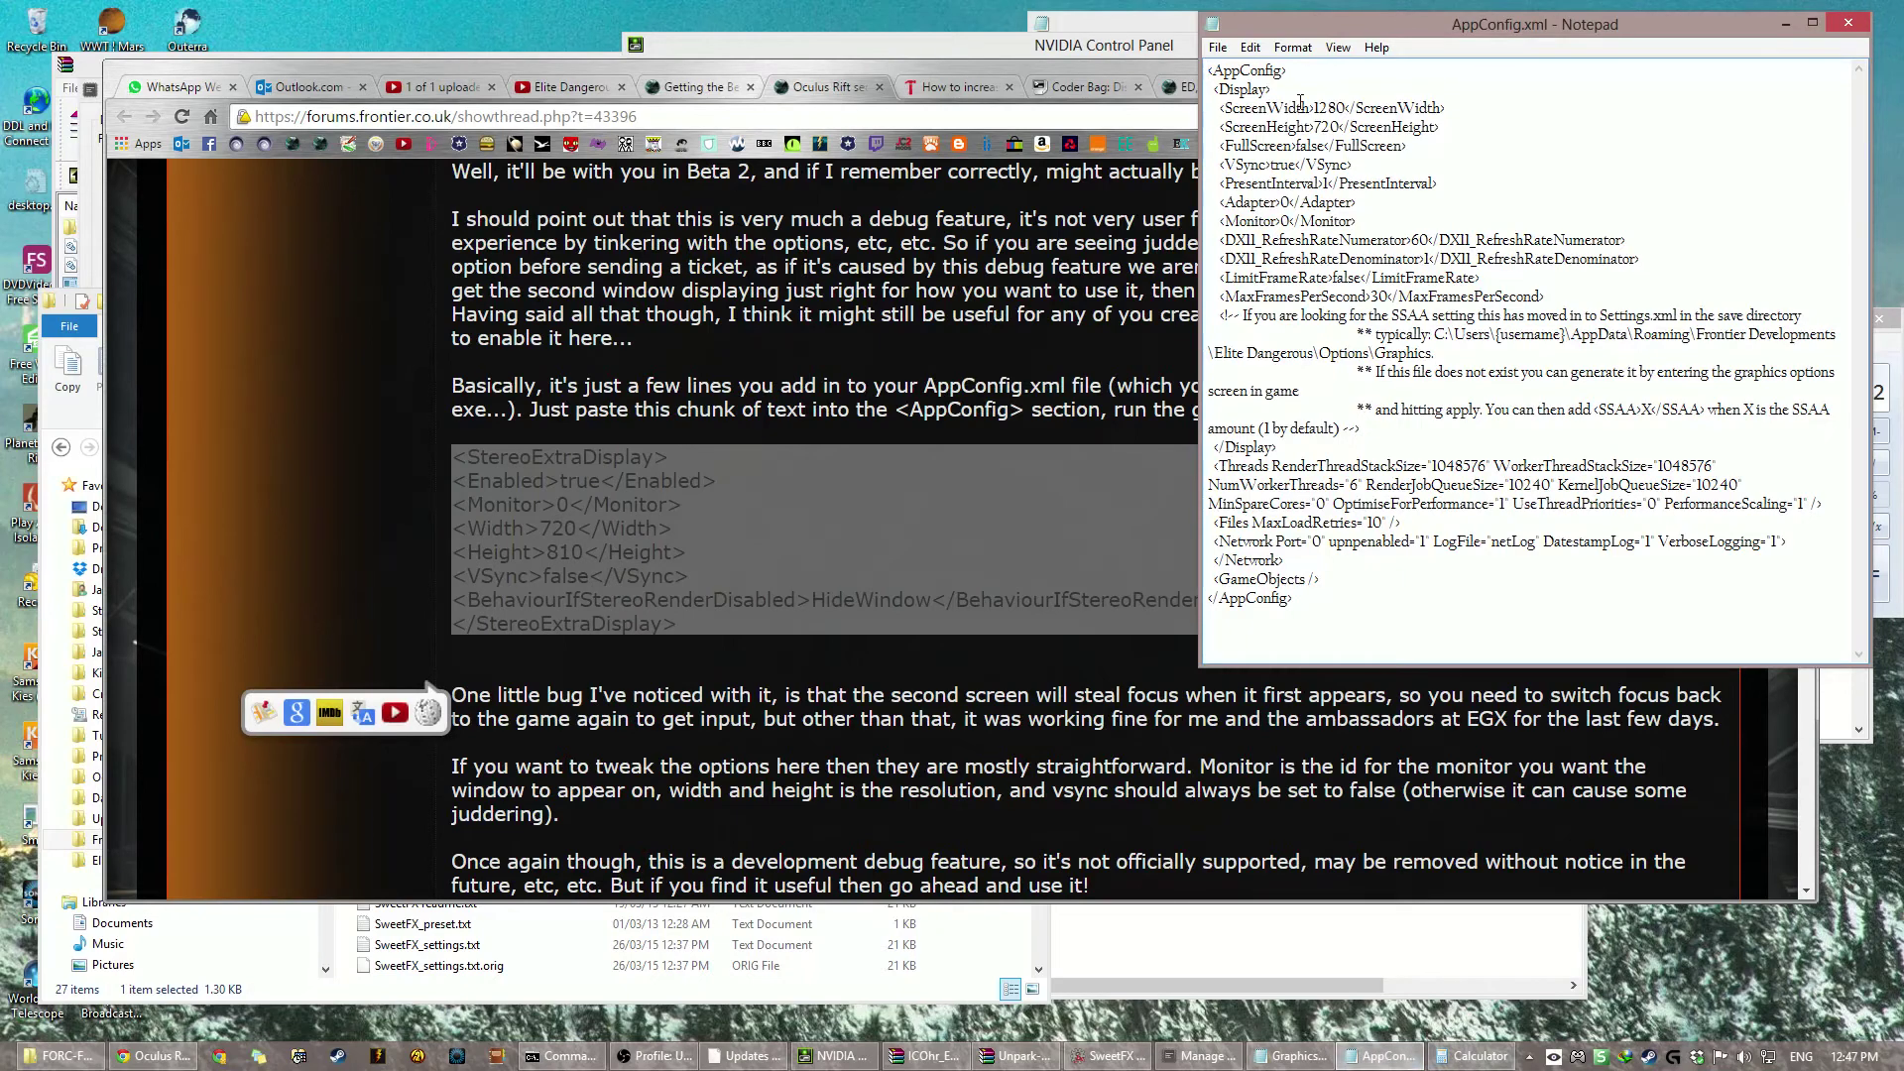
{"action": "key", "text": "alt+Tab"}
{"action": "left_click", "coordinate": [1462, 466]}
{"action": "key", "text": "alt+Tab"}
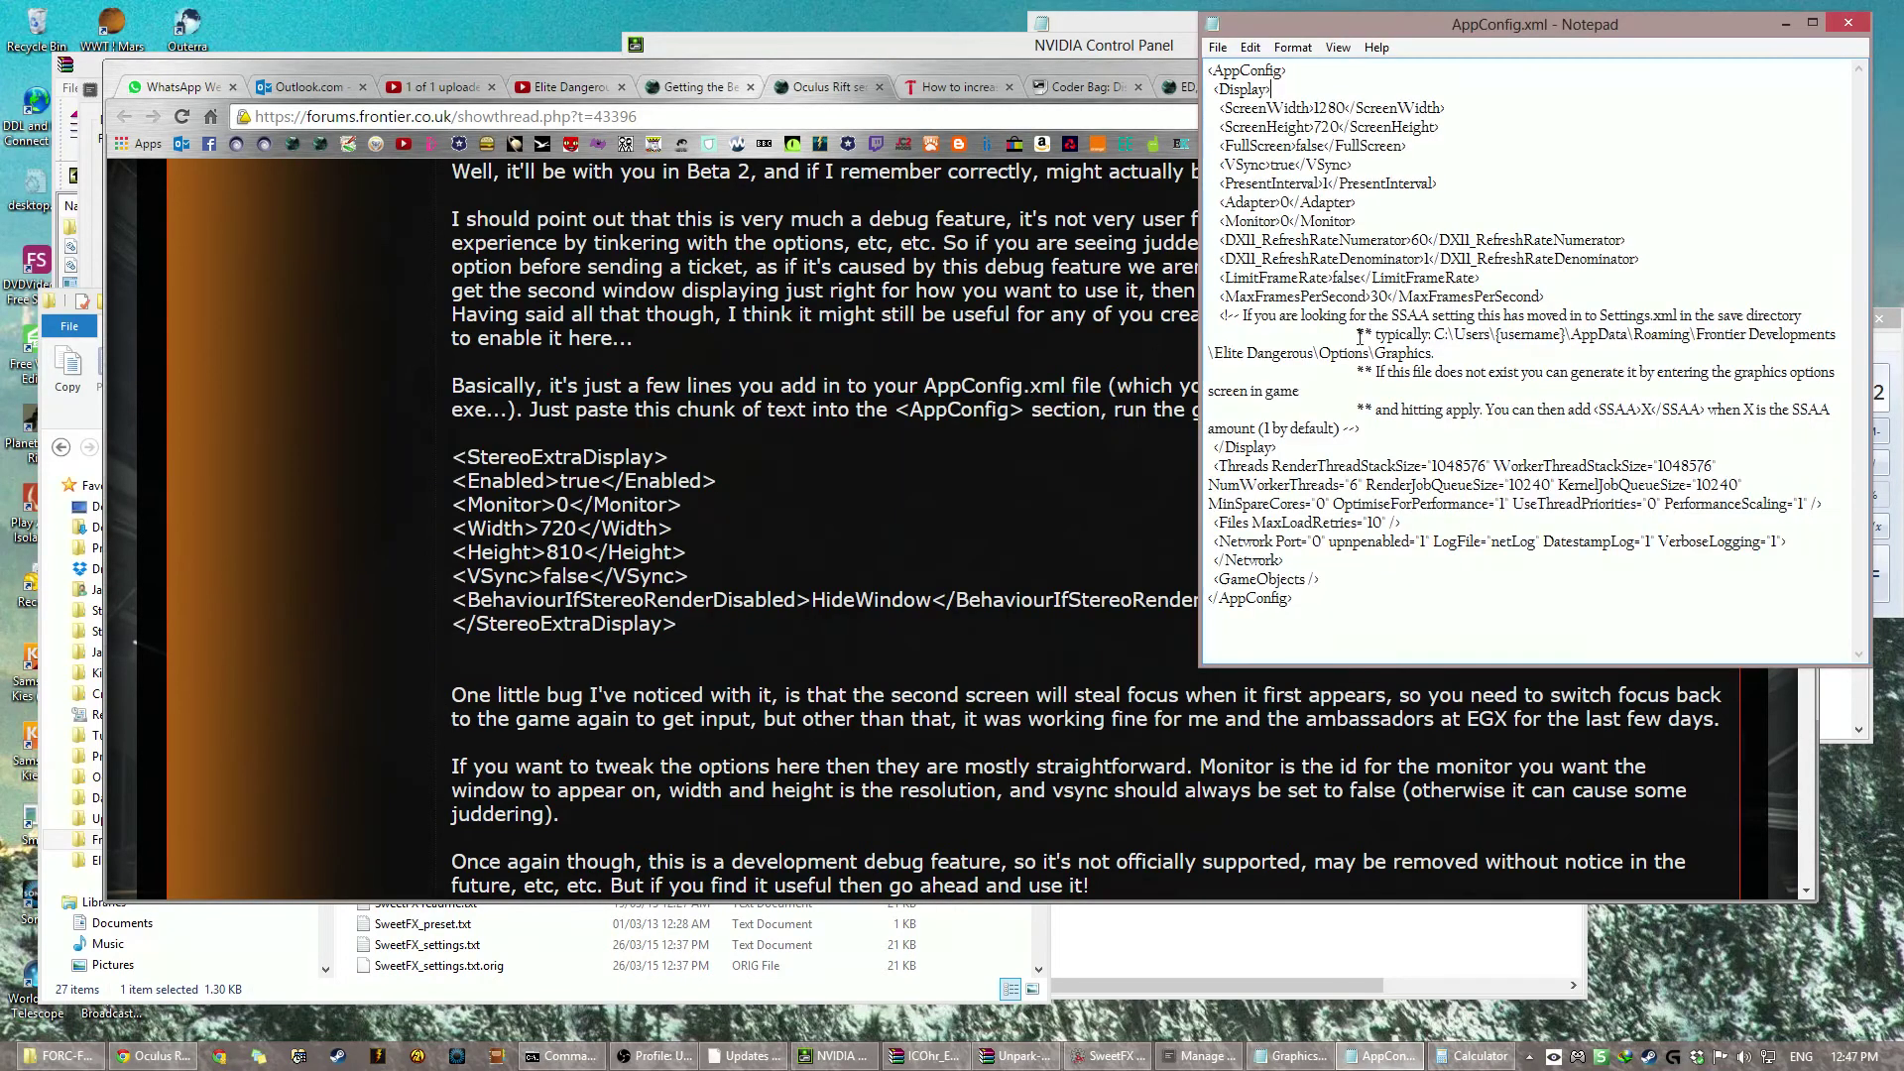
{"action": "left_click", "coordinate": [1315, 70]}
{"action": "key", "text": "Return"}
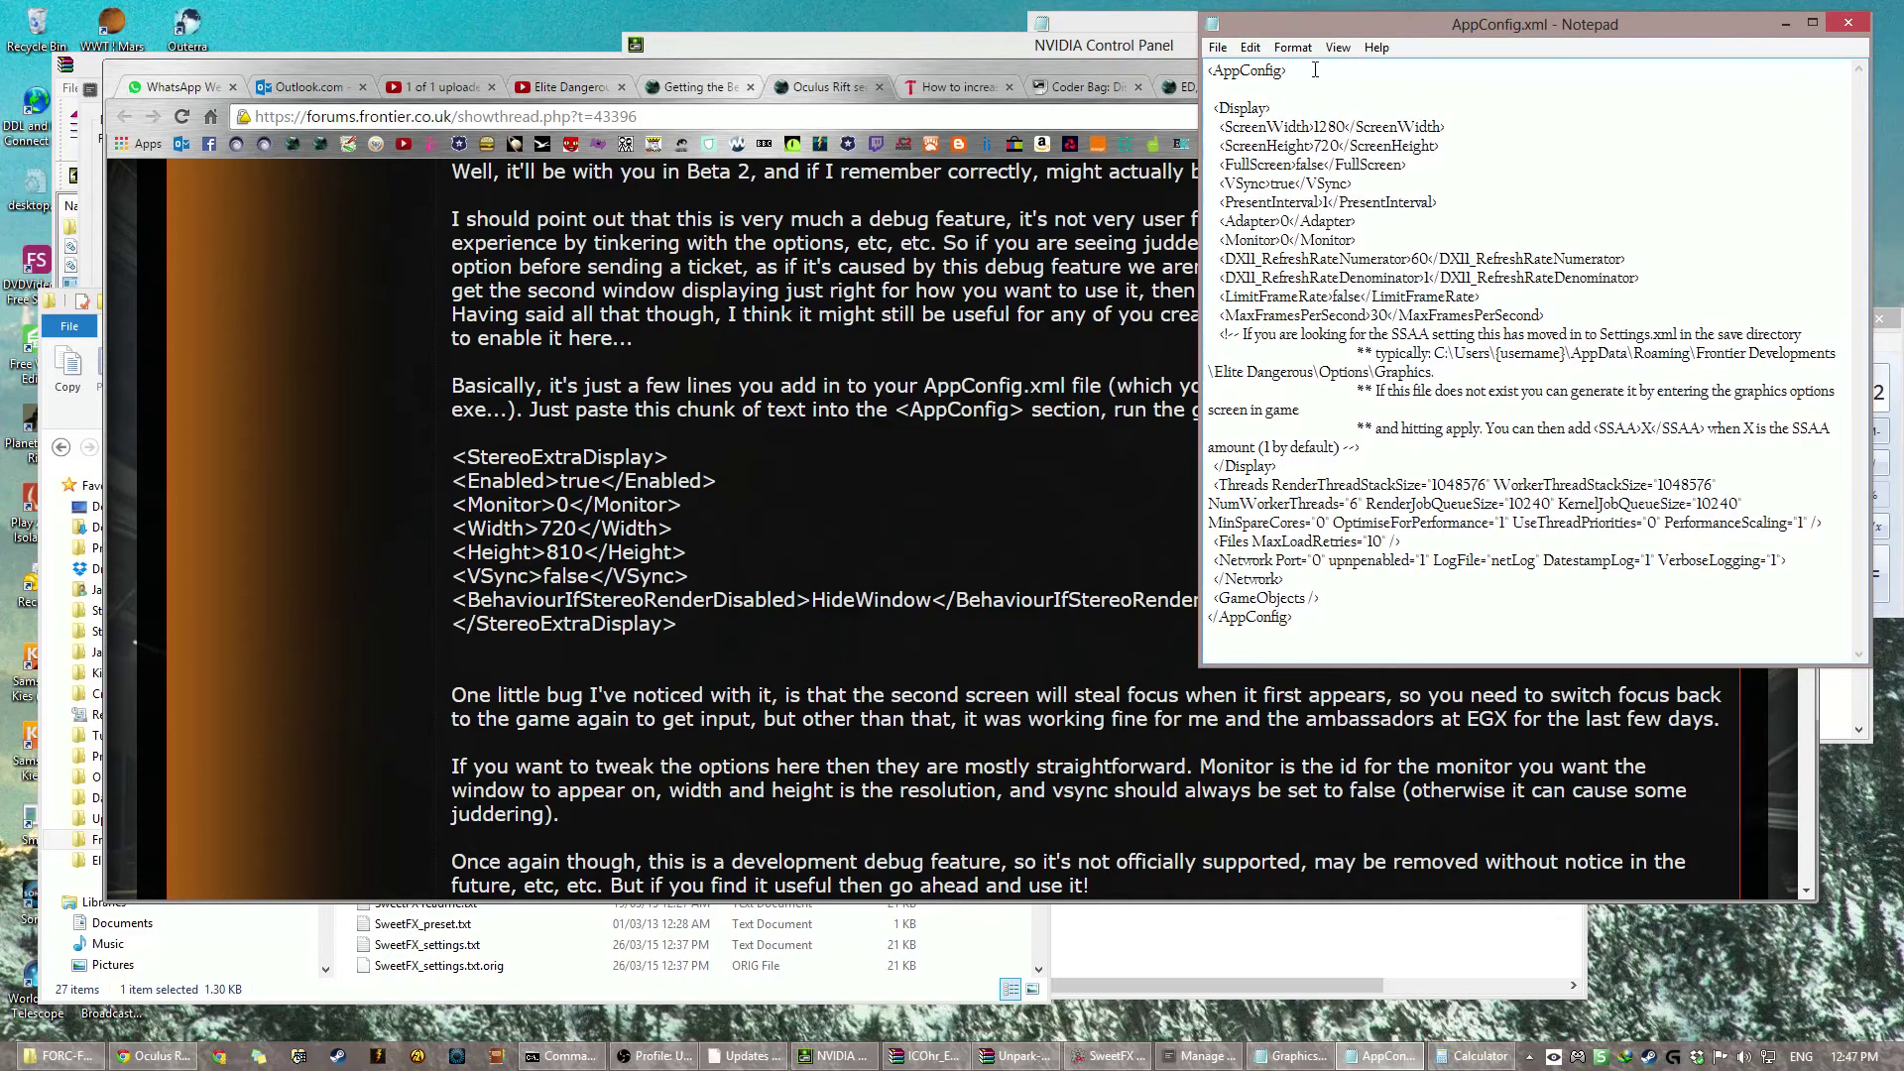
{"action": "key", "text": "ctrl+v"}
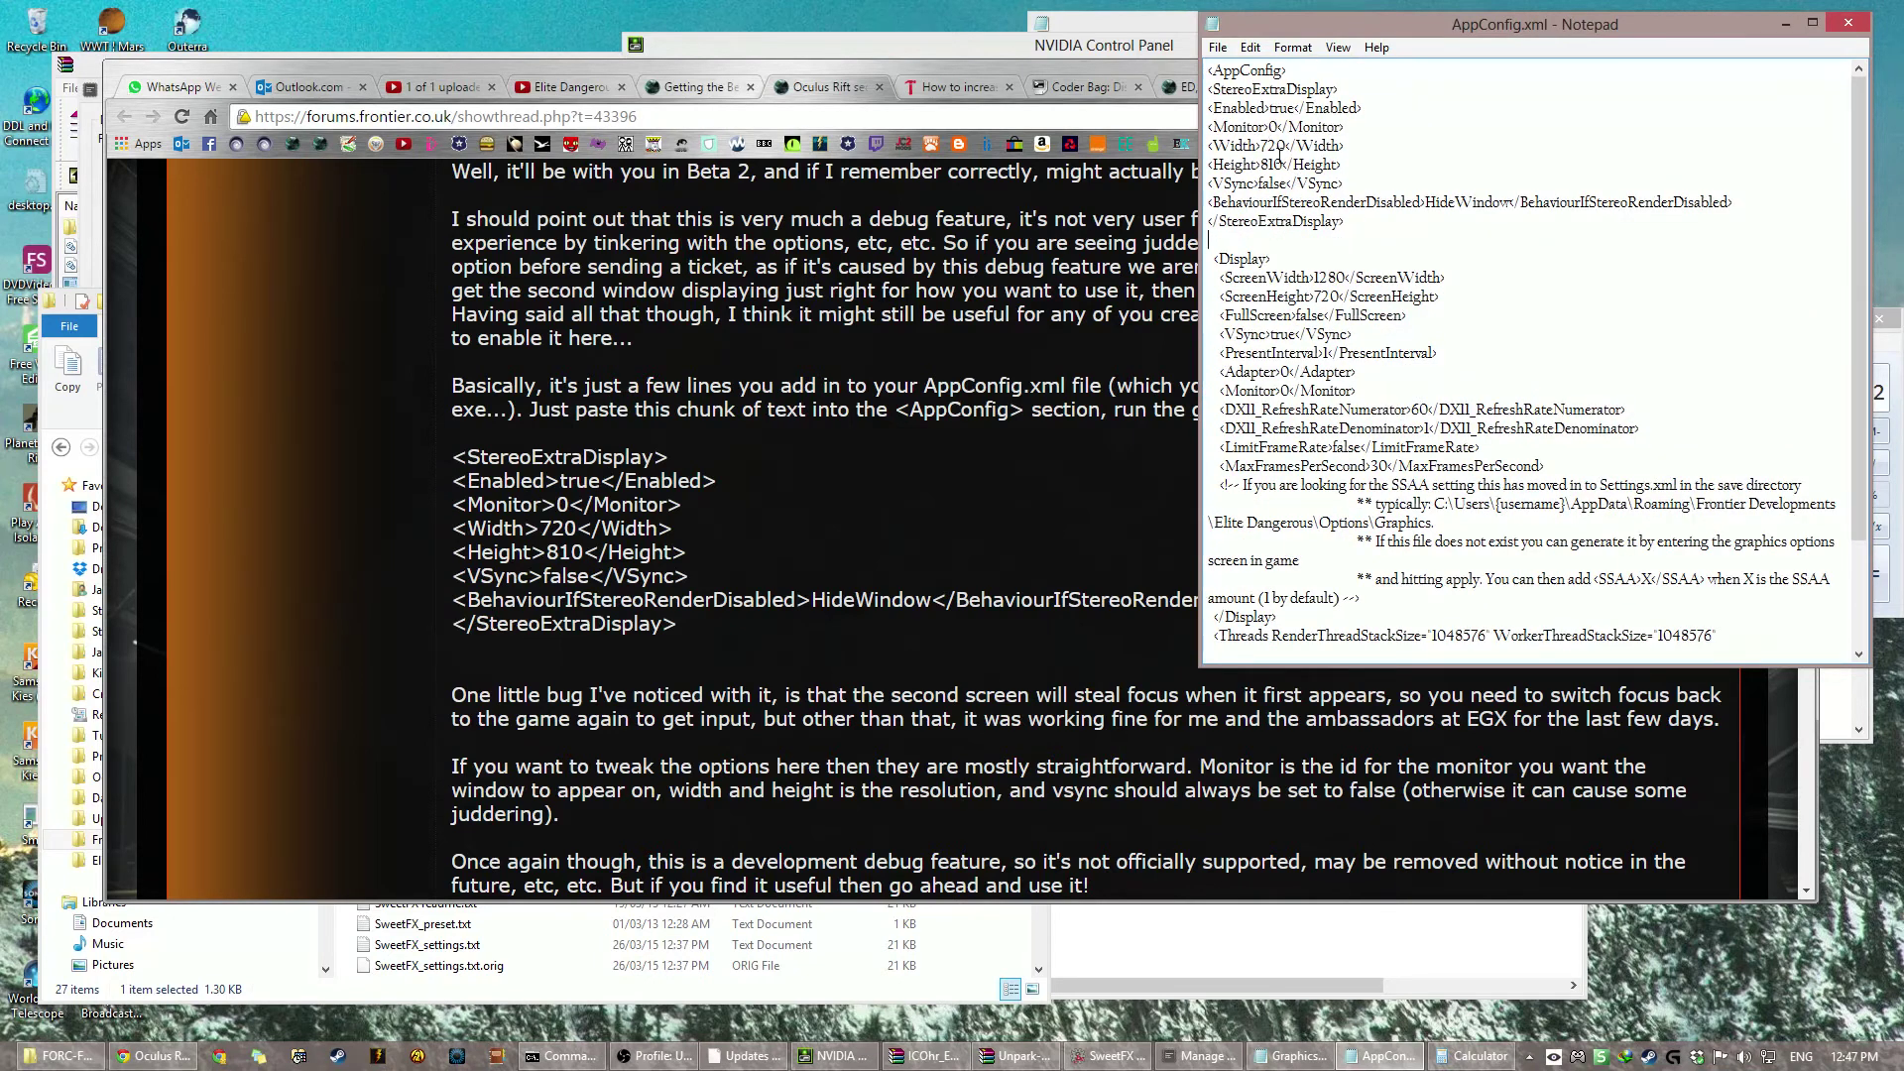
Step: Set the StereoExtraDisplay Width to 960 and Height to 1080 for the DK2
{"action": "left_click", "coordinate": [662, 89]}
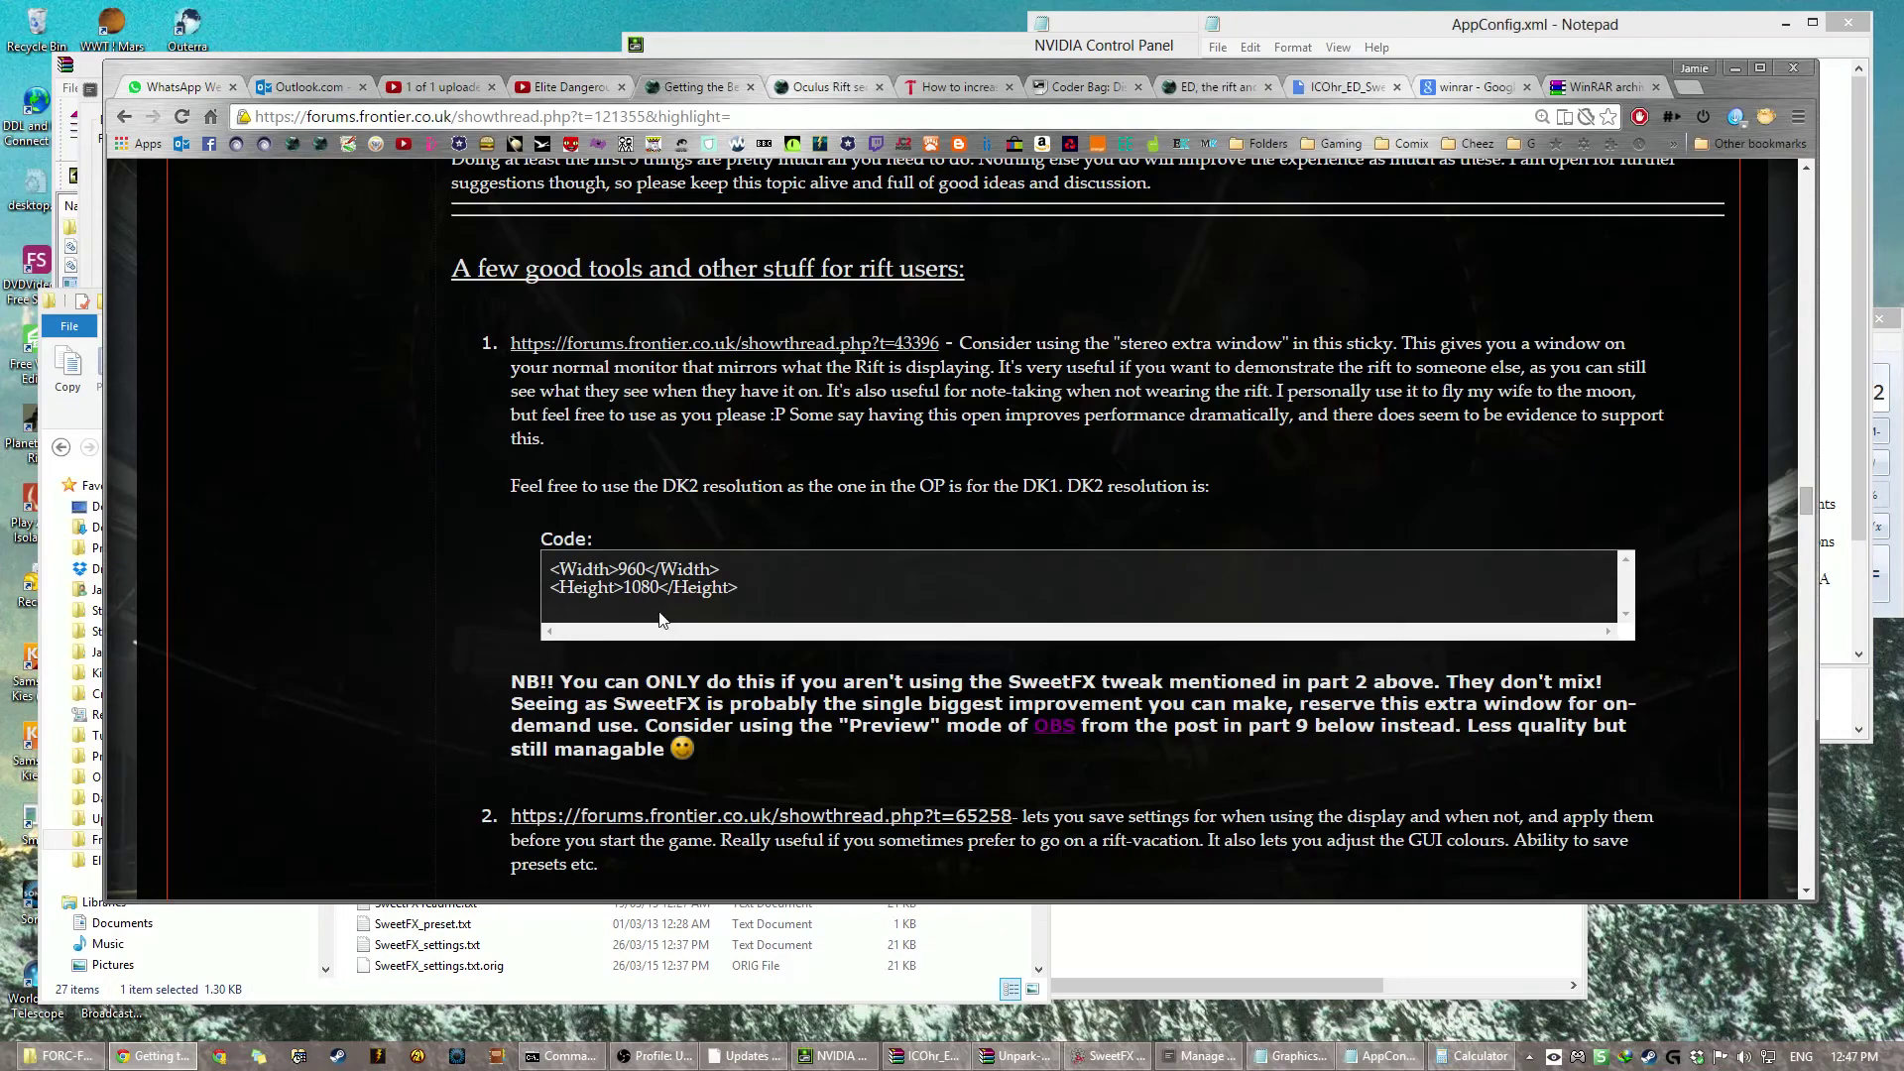
{"action": "key", "text": "alt+Tab"}
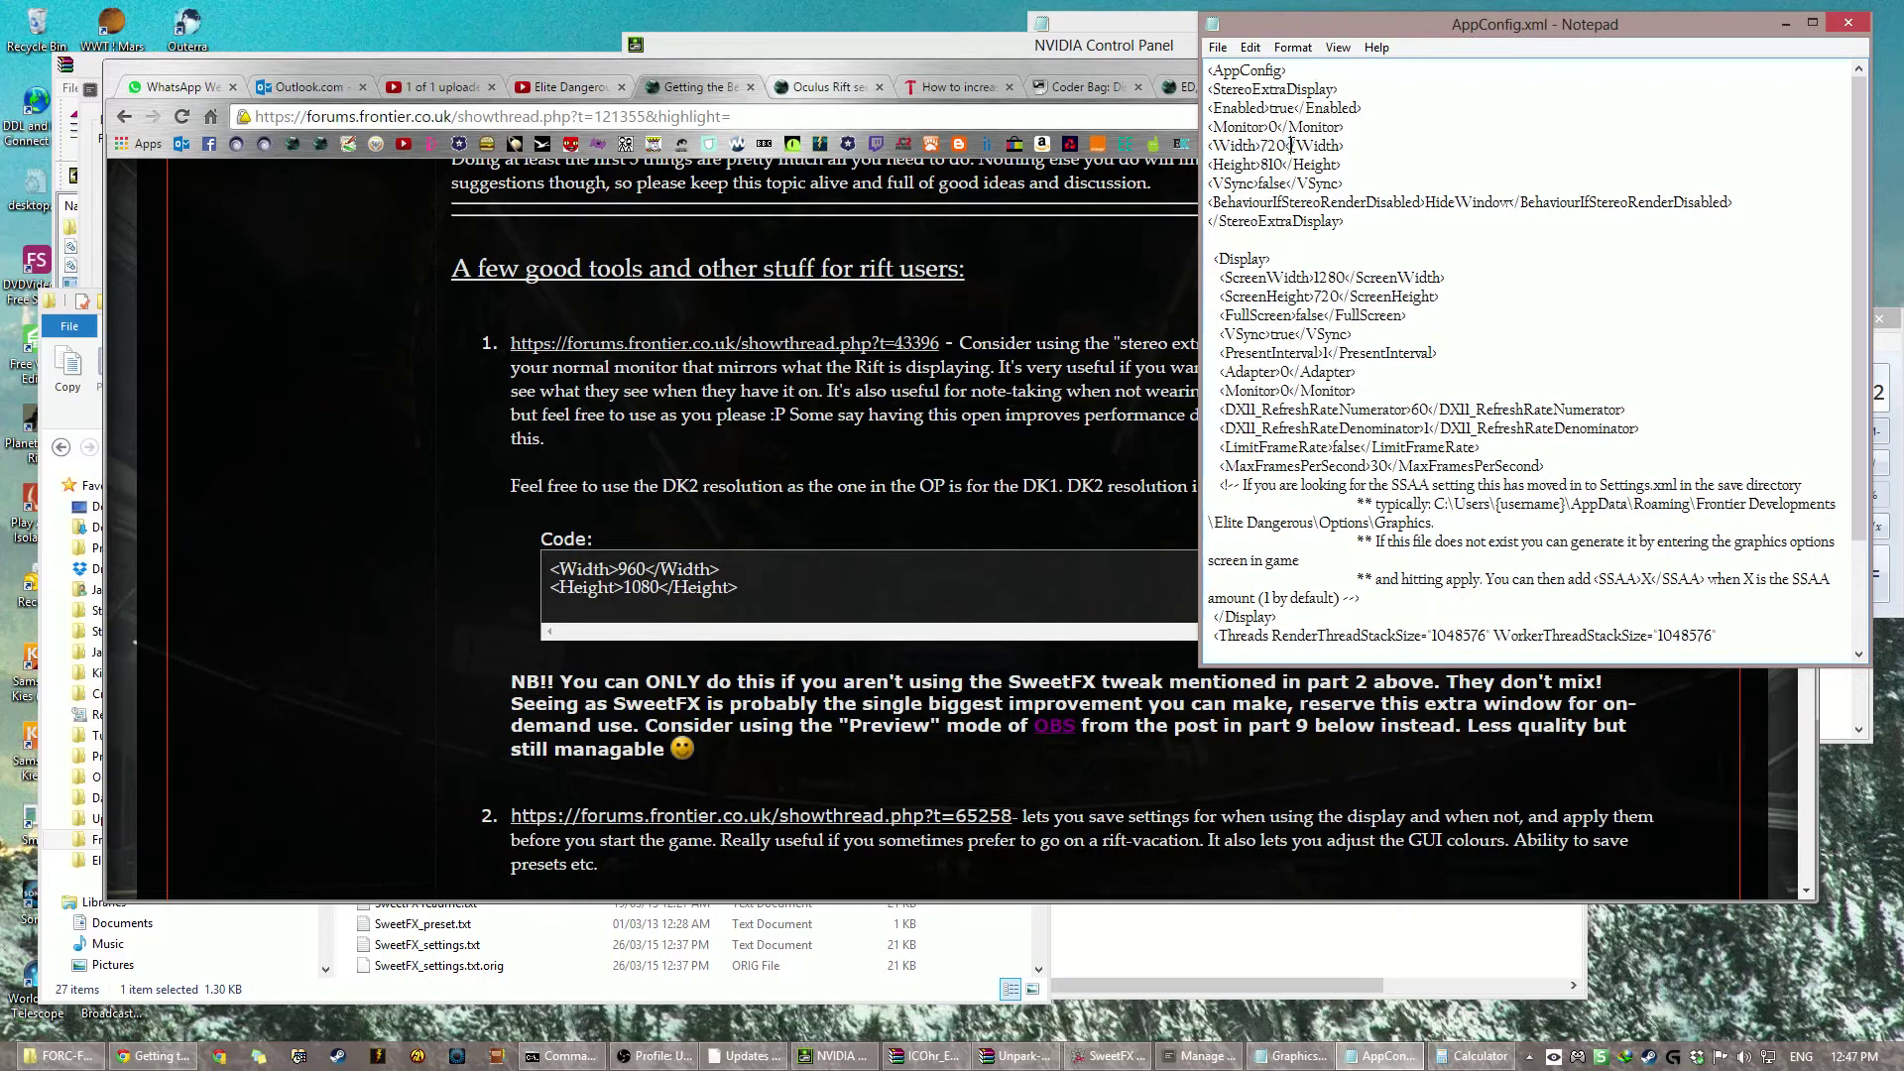
{"action": "double_click", "coordinate": [1266, 146]}
{"action": "type", "text": "9650"}
{"action": "key", "text": "BackSpace"}
{"action": "key", "text": "BackSpace"}
{"action": "type", "text": "10"}
Step: Close AppConfig.xml and read the guide's NB!! warning about SweetFX
{"action": "left_click", "coordinate": [1848, 23]}
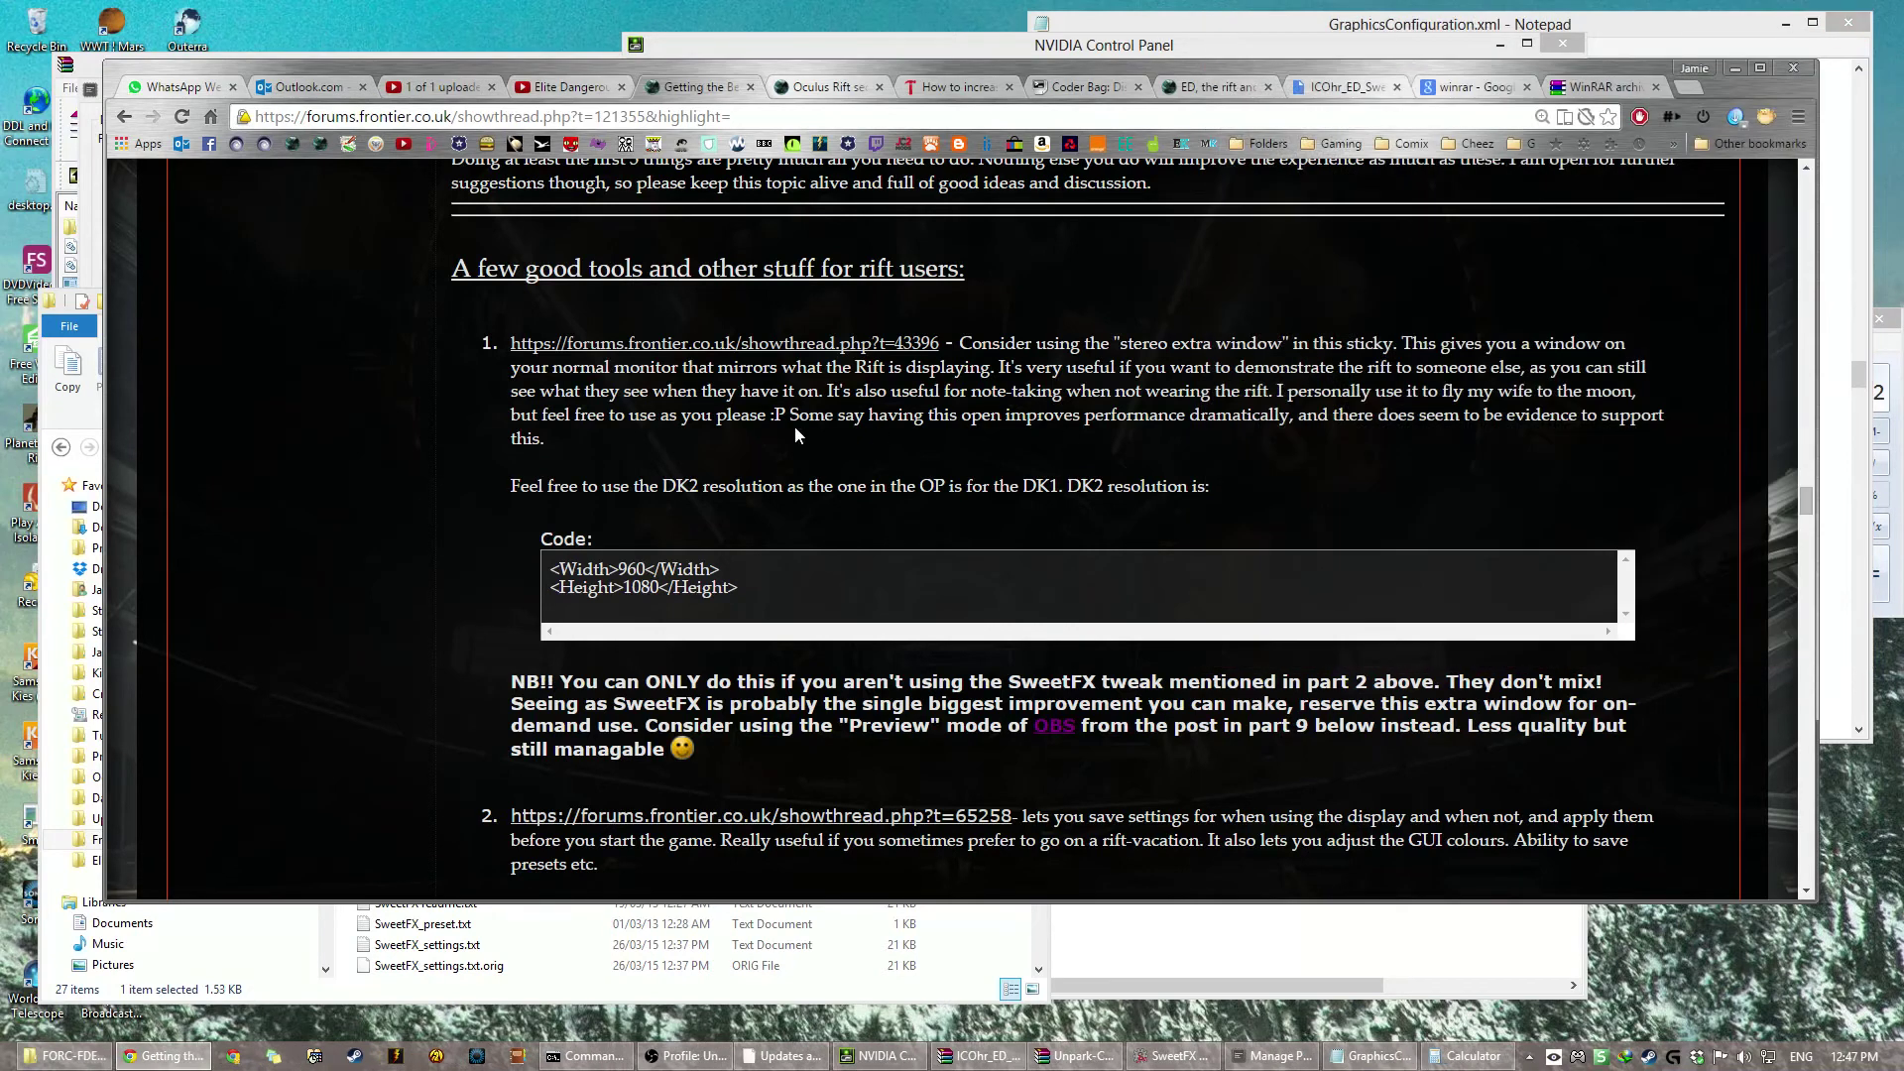
{"action": "left_click_drag", "start_coordinate": [720, 768], "coordinate": [513, 692]}
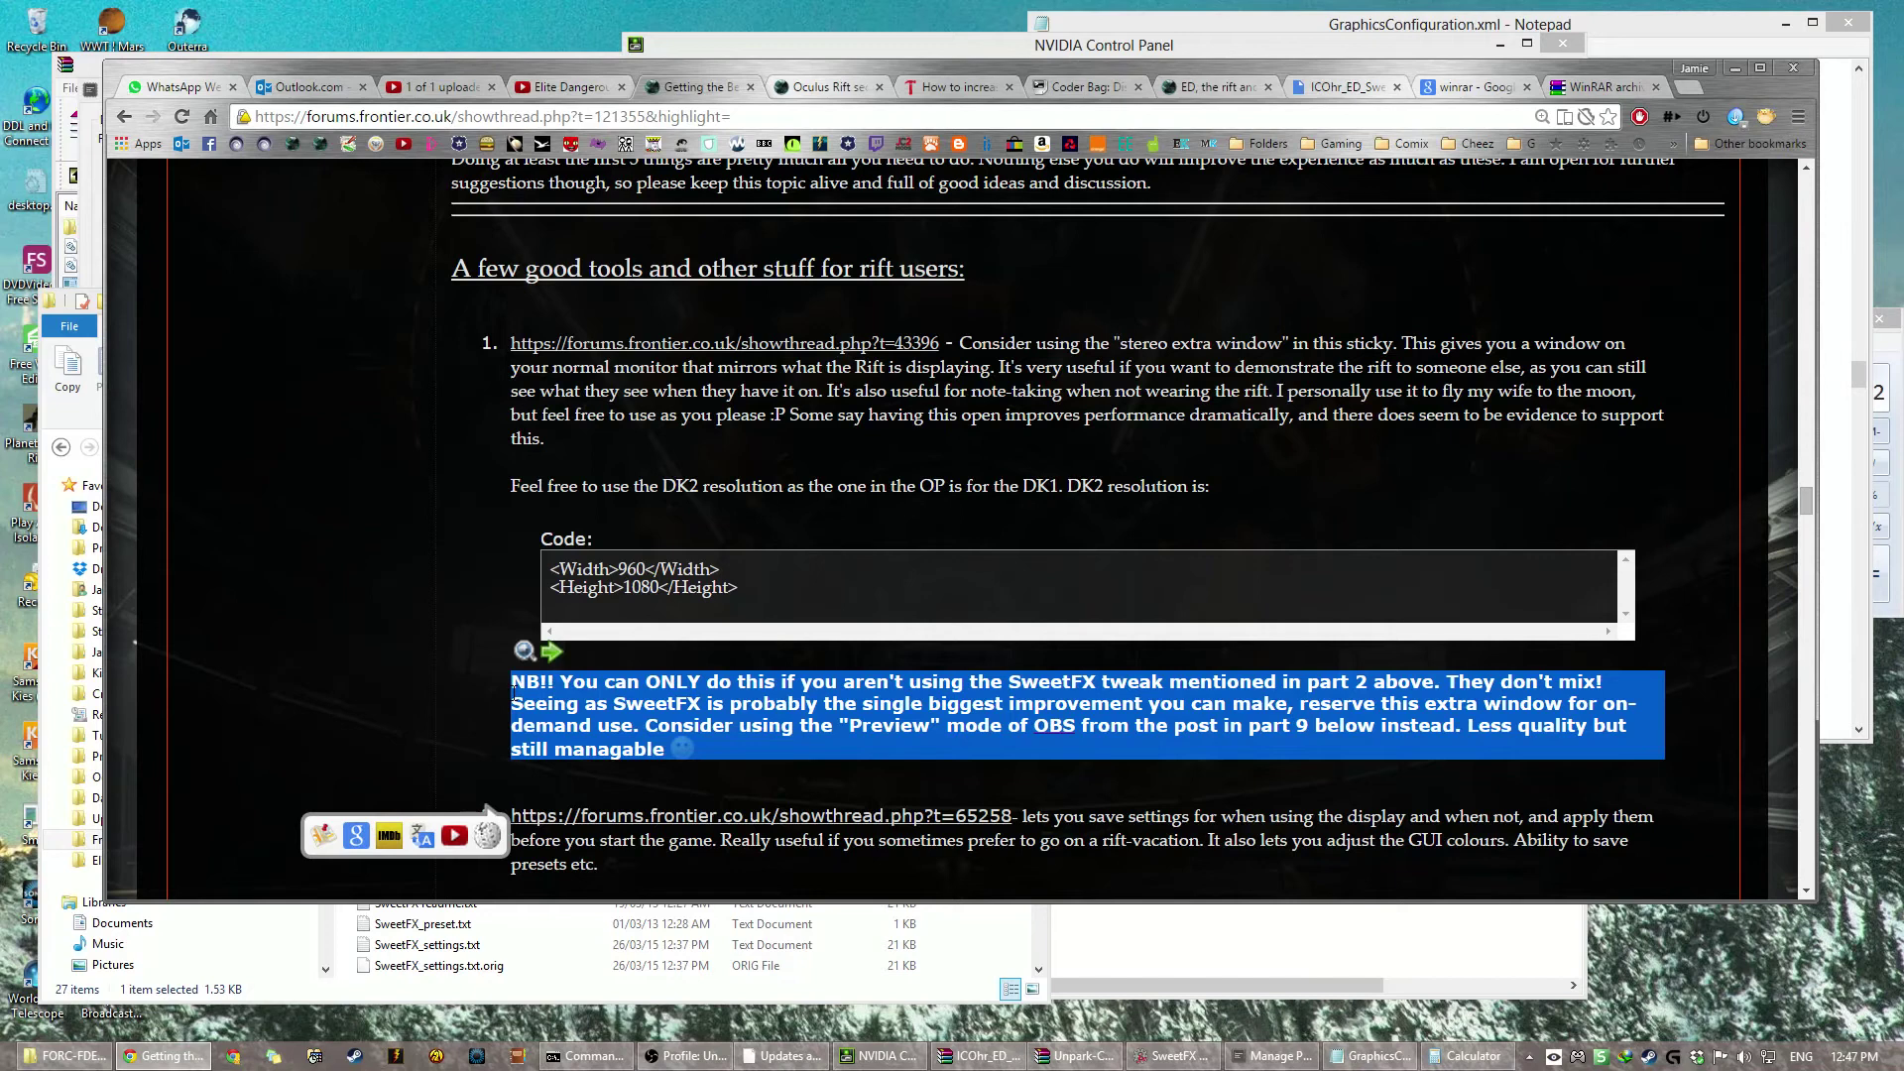
{"action": "left_click", "coordinate": [705, 772]}
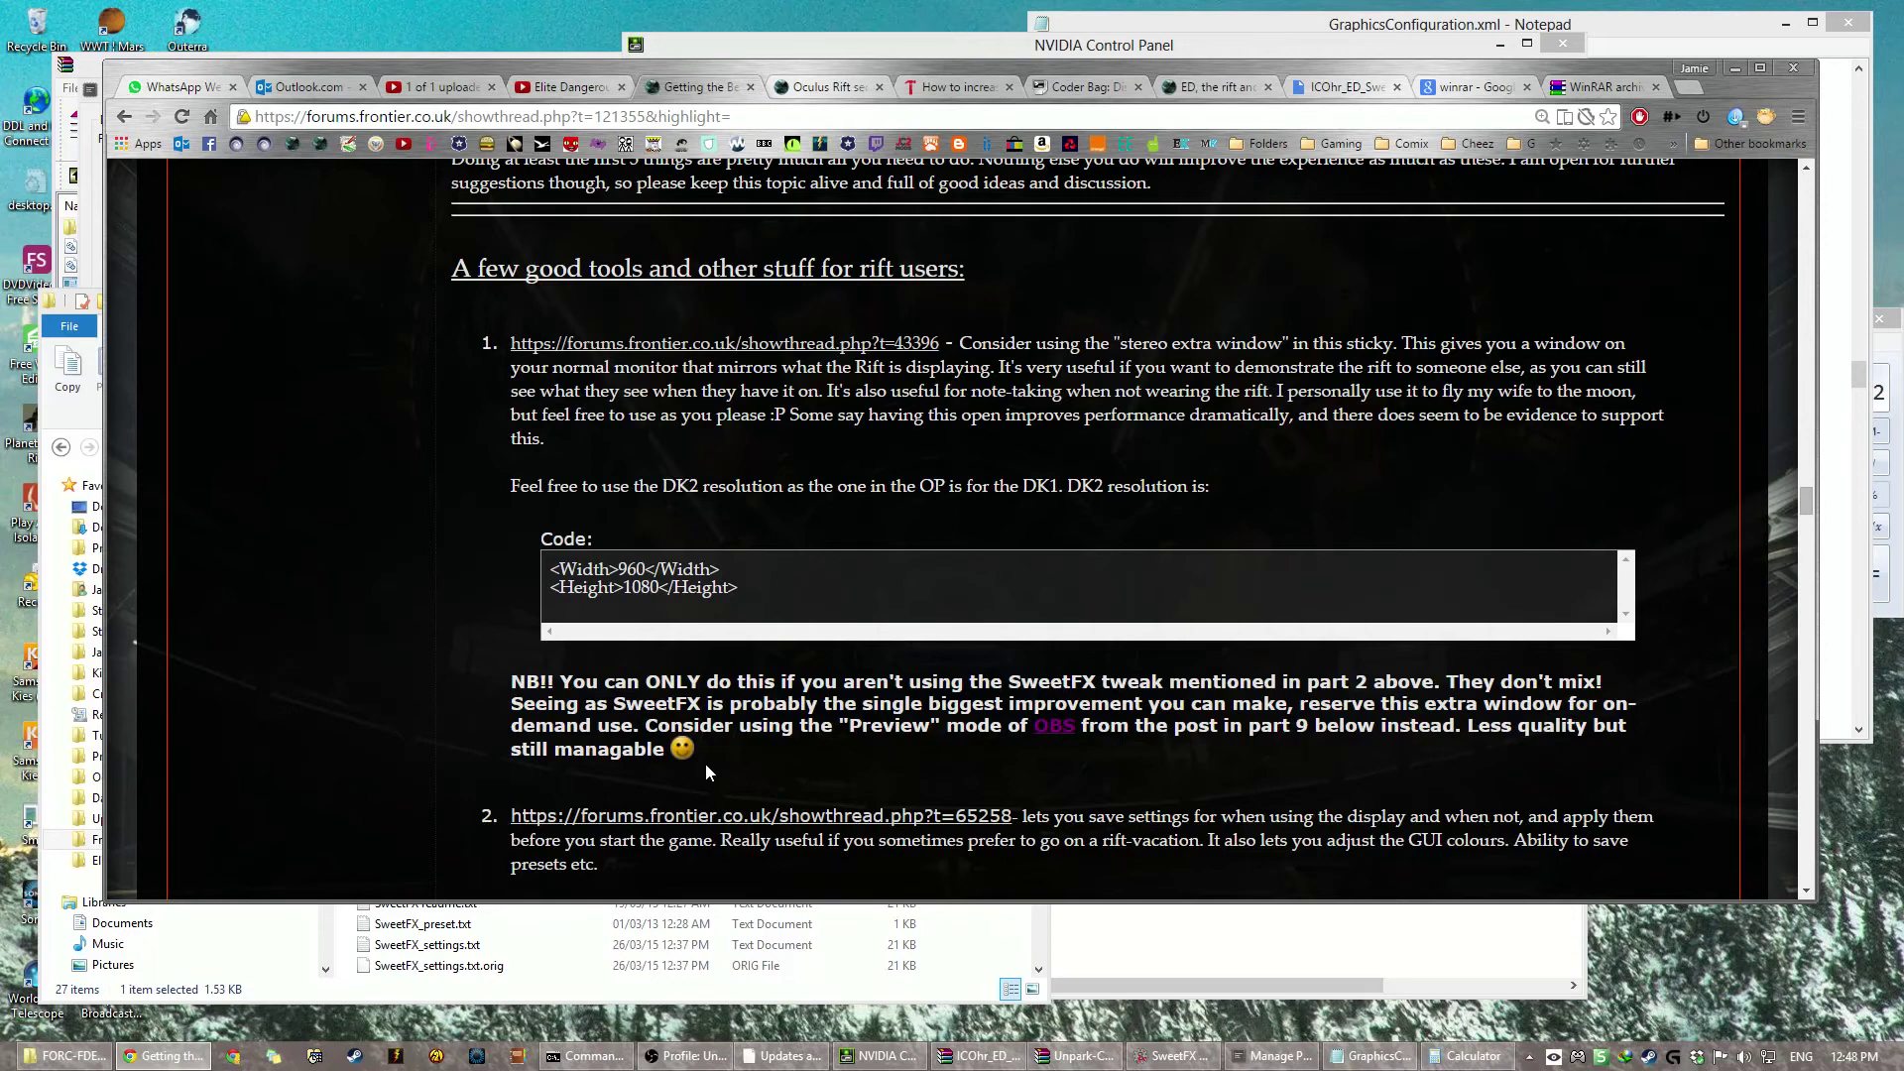
{"action": "scroll", "coordinate": [768, 755], "scroll_direction": "down", "scroll_amount": 1}
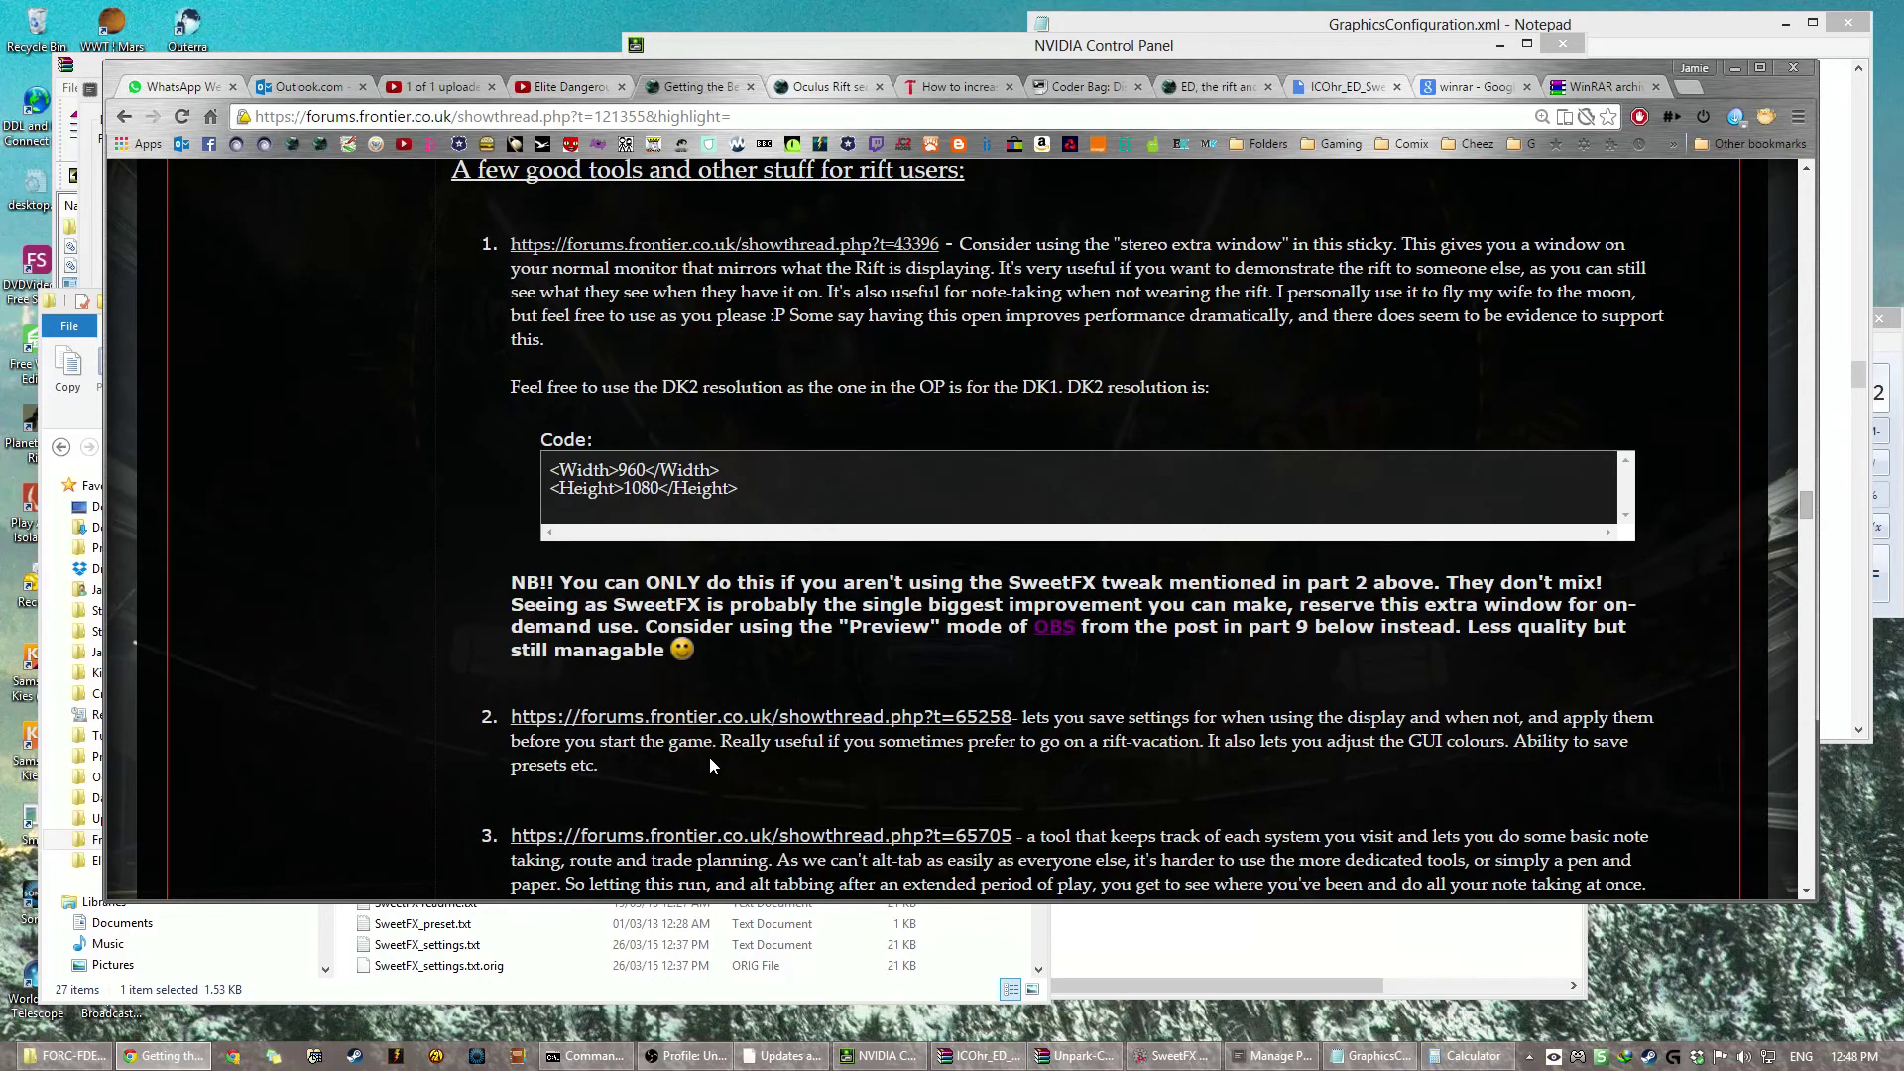
Step: Open the Display Switcher thread (showthread.php?t=65258) in a new tab and scroll to Download
{"action": "left_click", "coordinate": [67, 1056]}
{"action": "left_click", "coordinate": [163, 1055]}
{"action": "scroll", "coordinate": [757, 533], "scroll_direction": "down", "scroll_amount": 1}
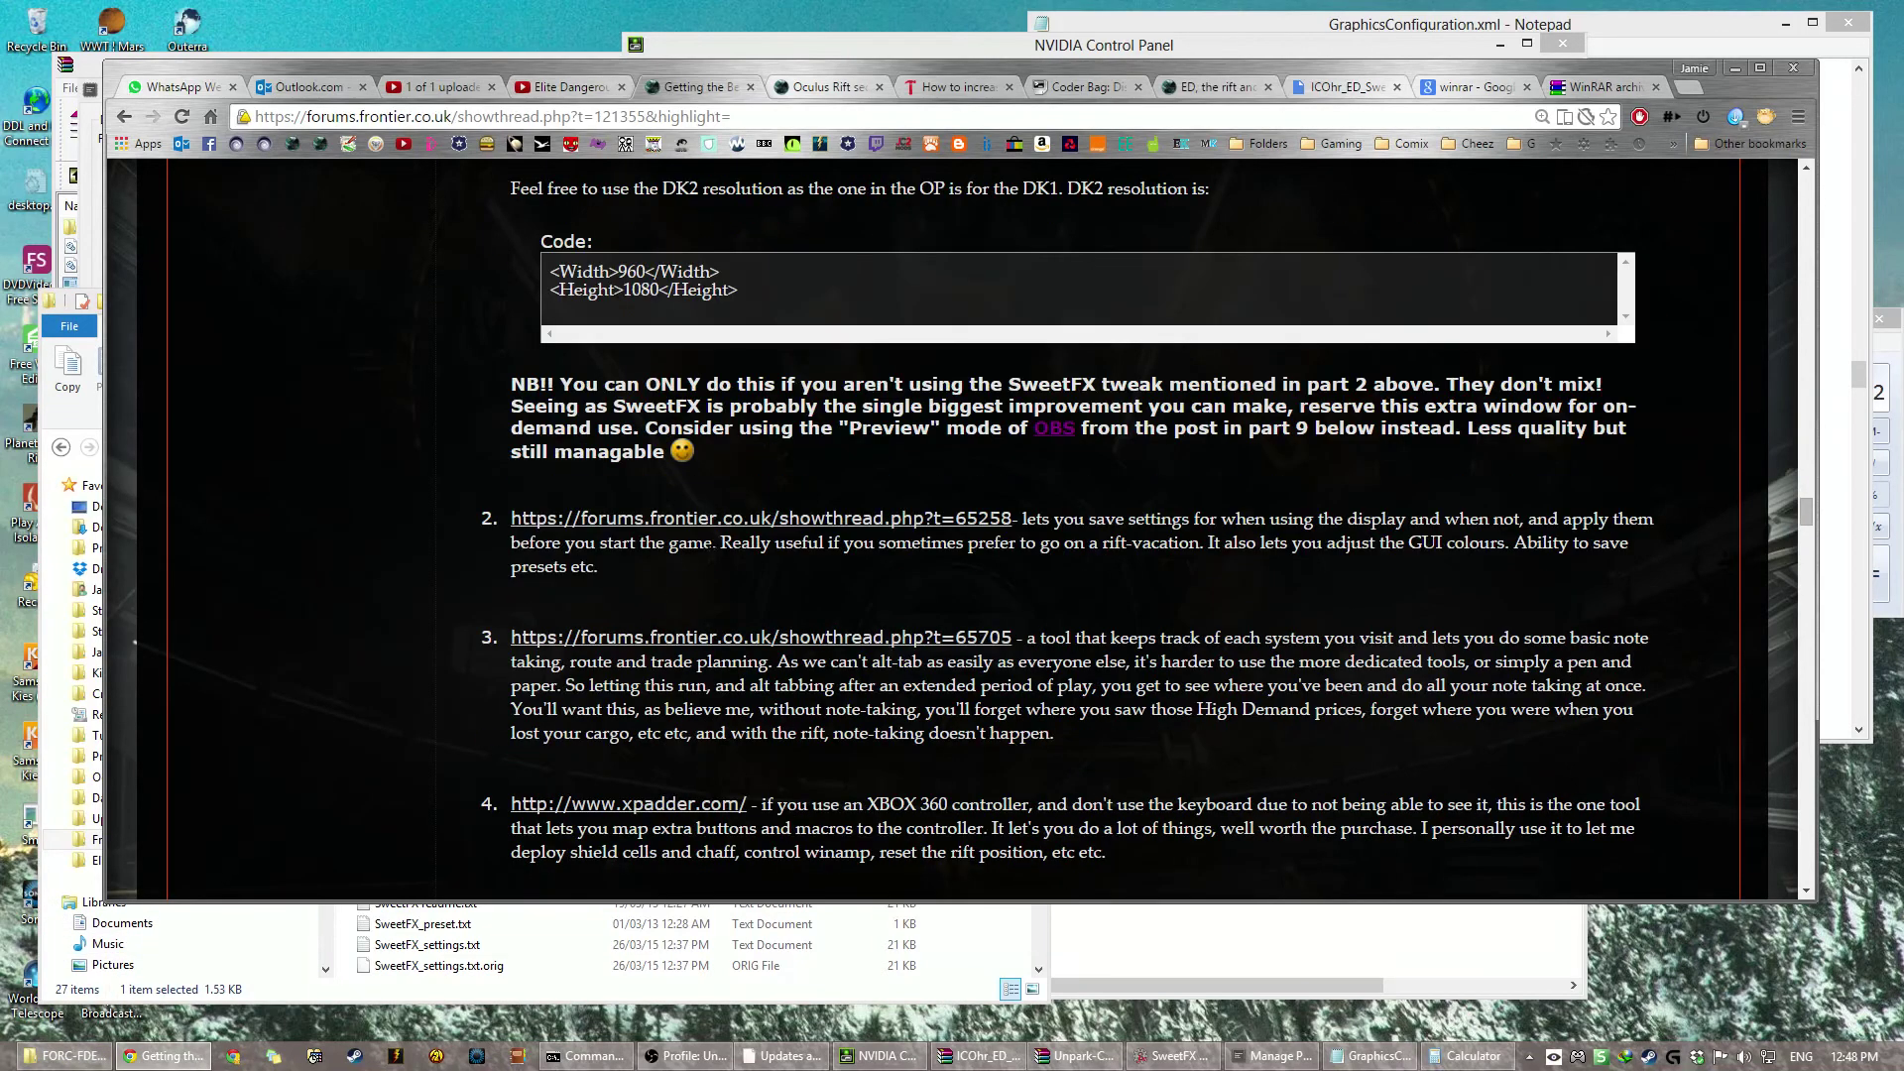
{"action": "left_click", "coordinate": [851, 524]}
{"action": "scroll", "coordinate": [747, 563], "scroll_direction": "down", "scroll_amount": 10}
{"action": "scroll", "coordinate": [944, 587], "scroll_direction": "down", "scroll_amount": 15}
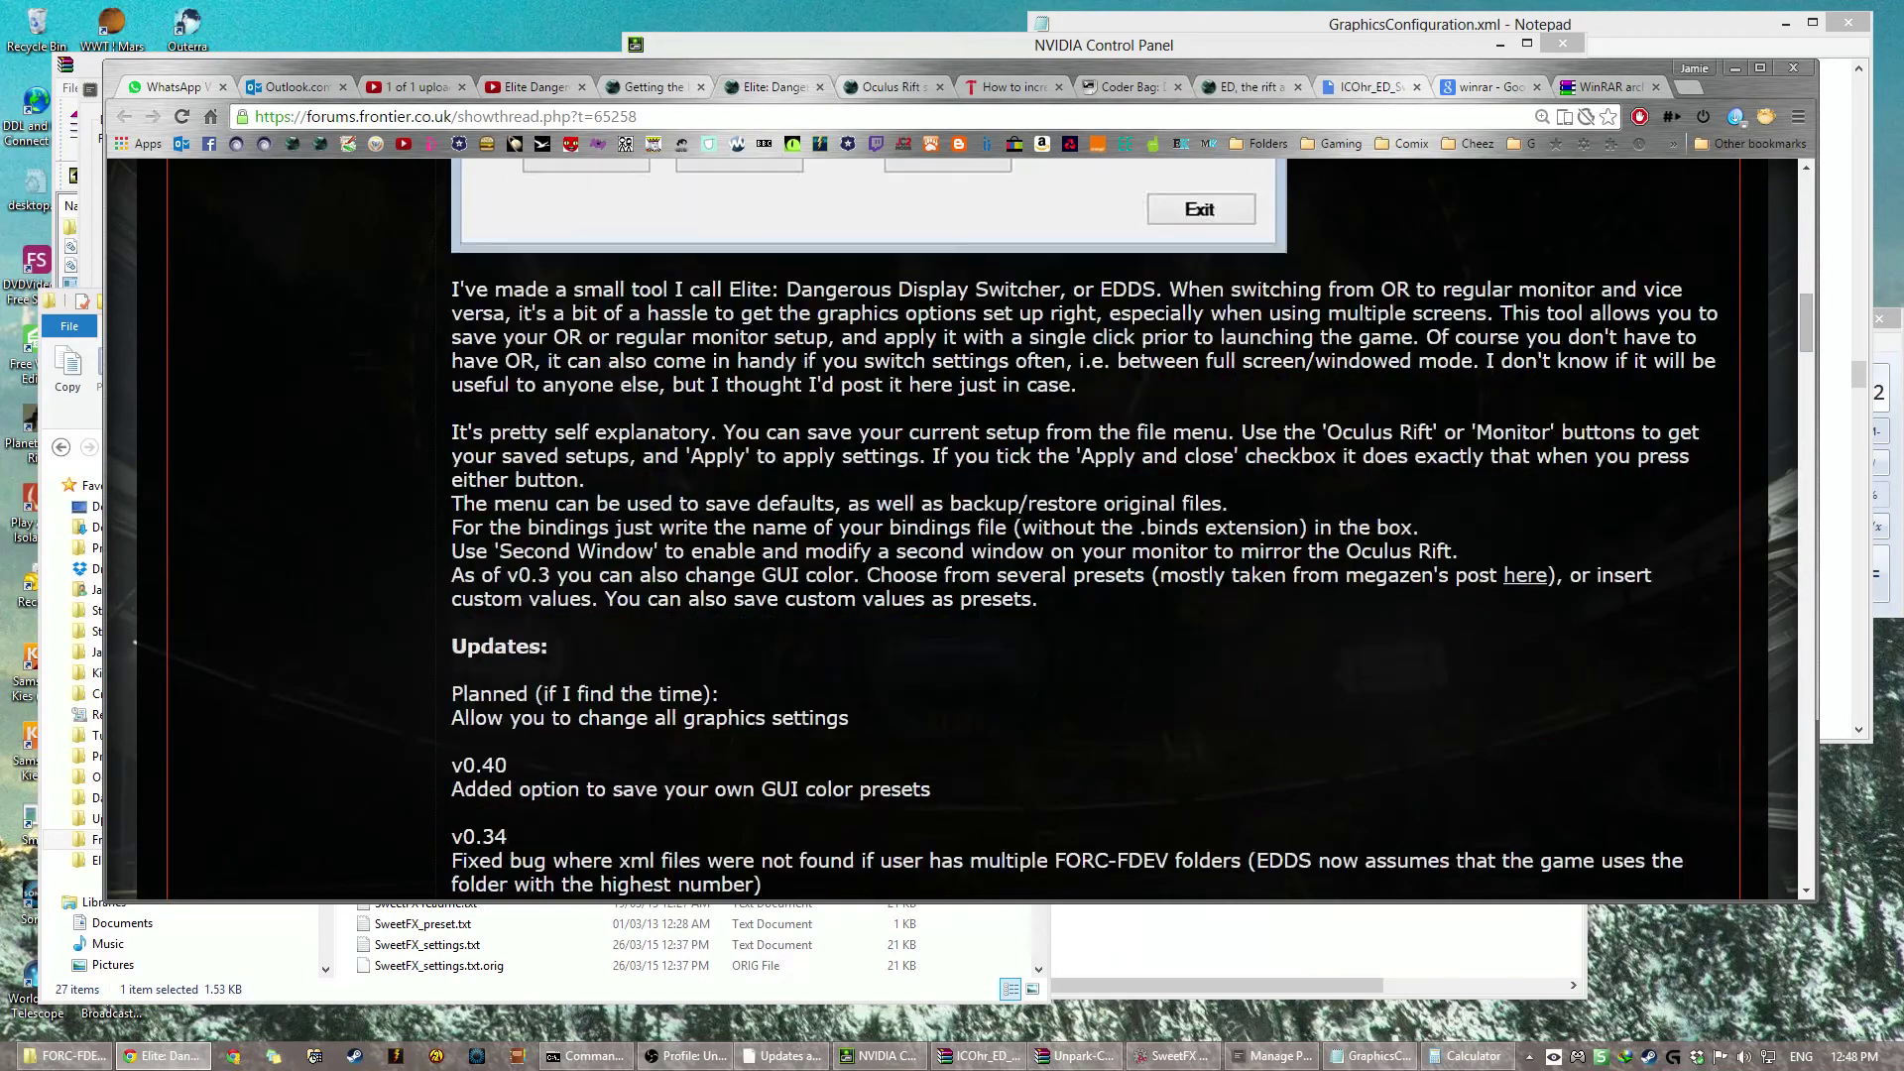
{"action": "scroll", "coordinate": [729, 652], "scroll_direction": "down", "scroll_amount": 2}
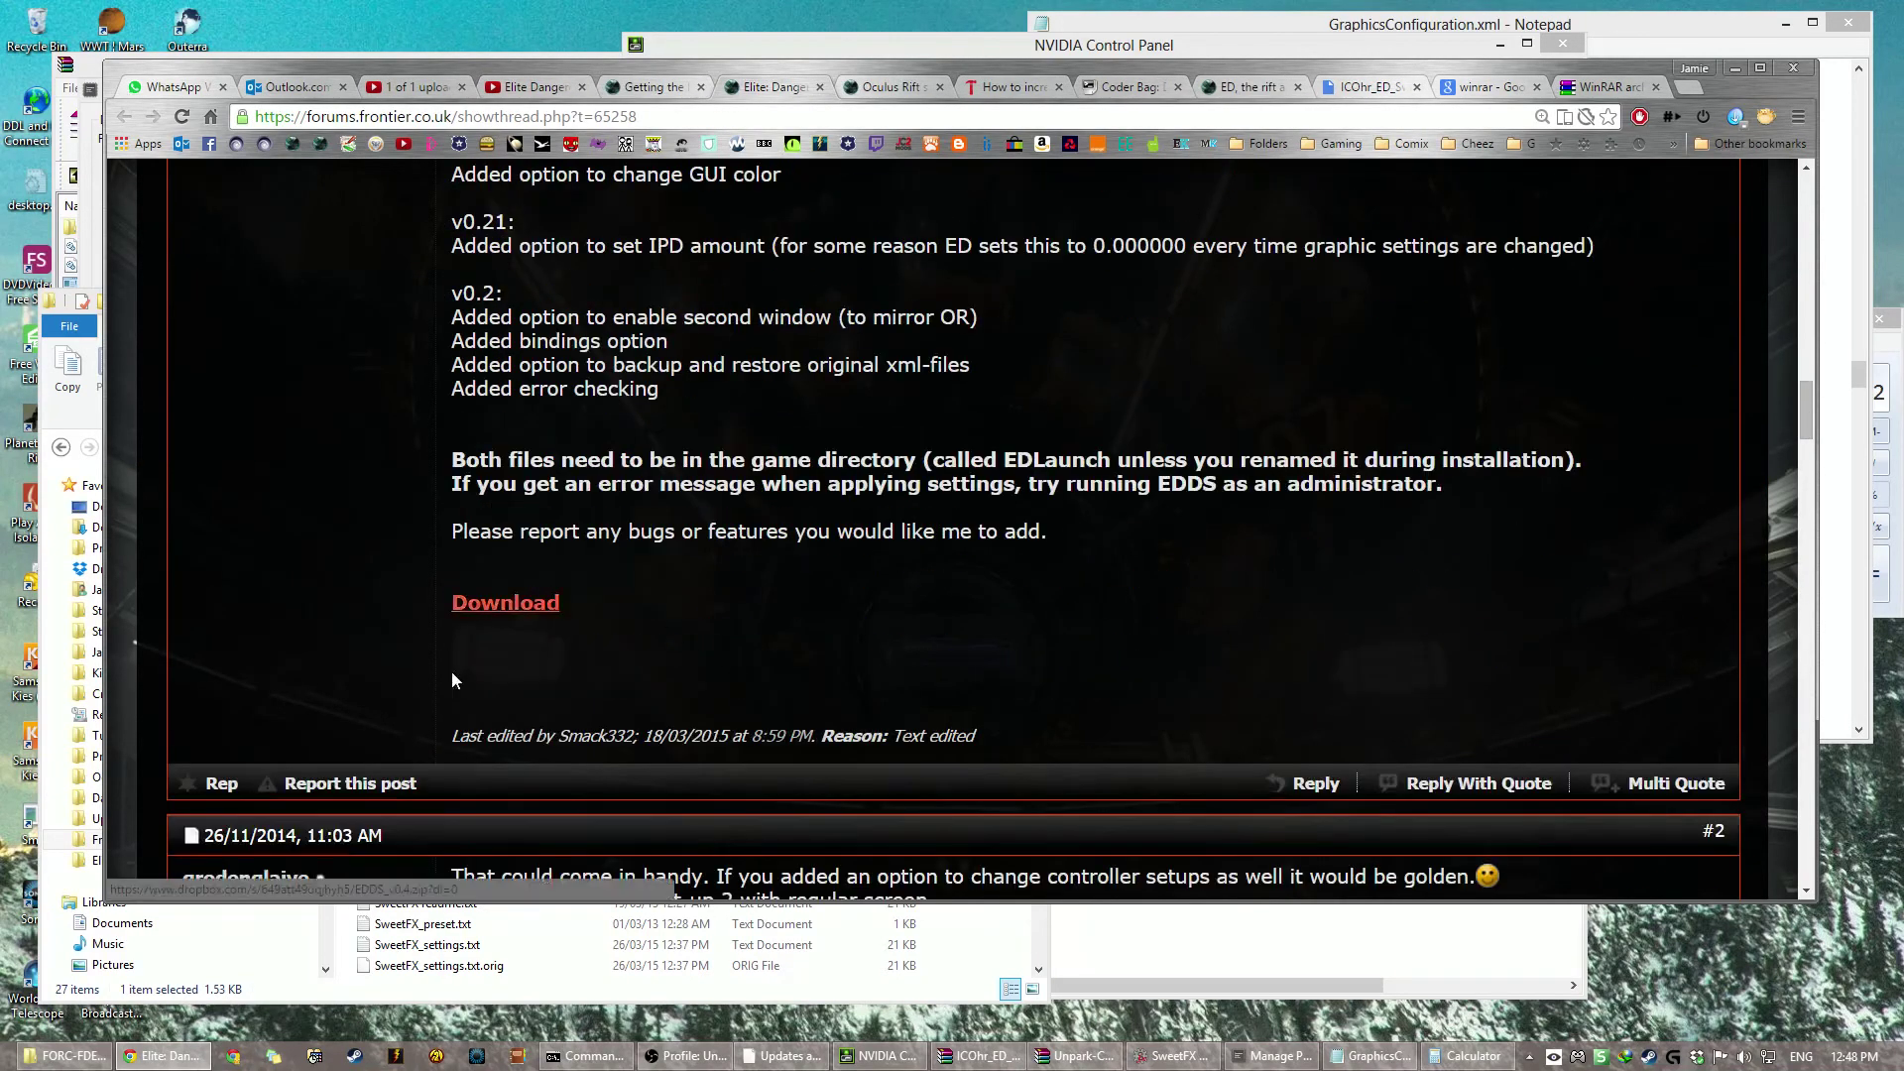
Step: Launch the Elite: Dangerous Display Switcher from the EDDS folder inside the Elite folder
{"action": "left_click", "coordinate": [65, 1055]}
{"action": "left_click", "coordinate": [112, 860]}
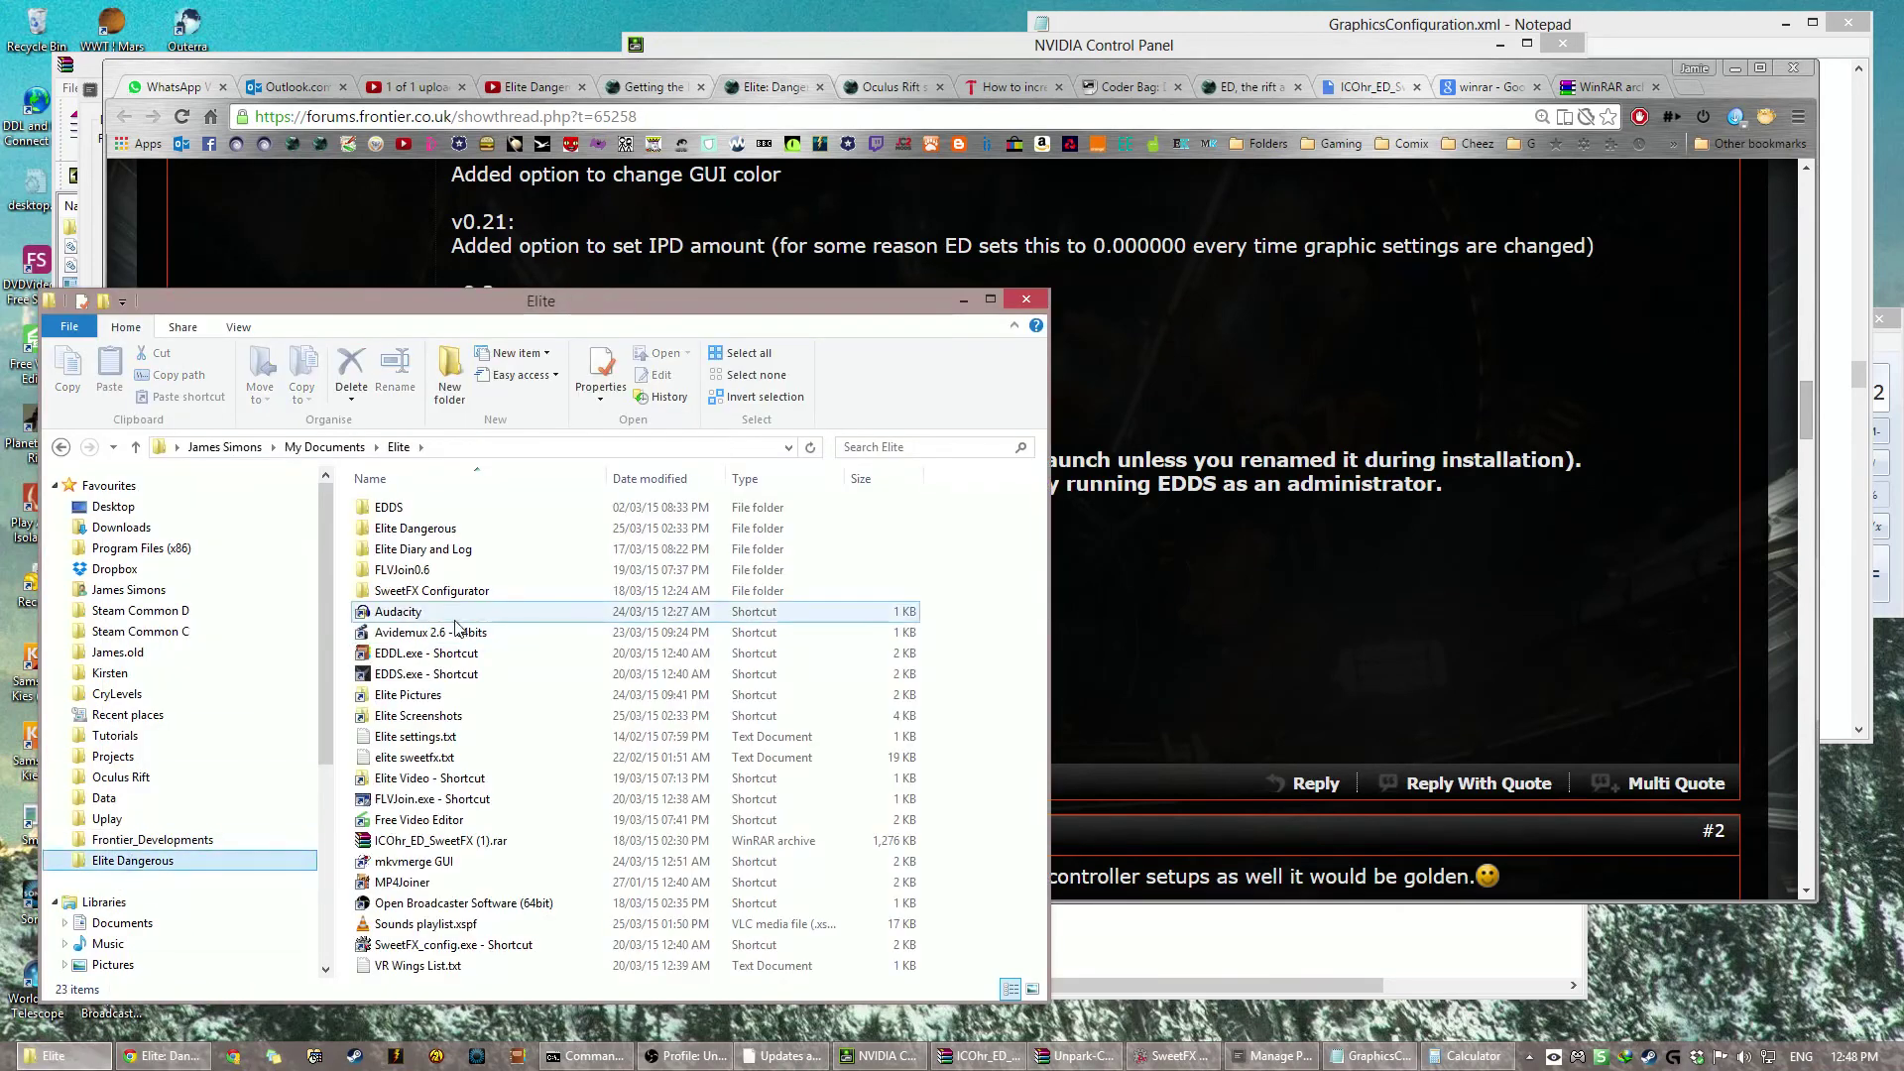
{"action": "left_click", "coordinate": [470, 512]}
{"action": "double_click", "coordinate": [470, 516]}
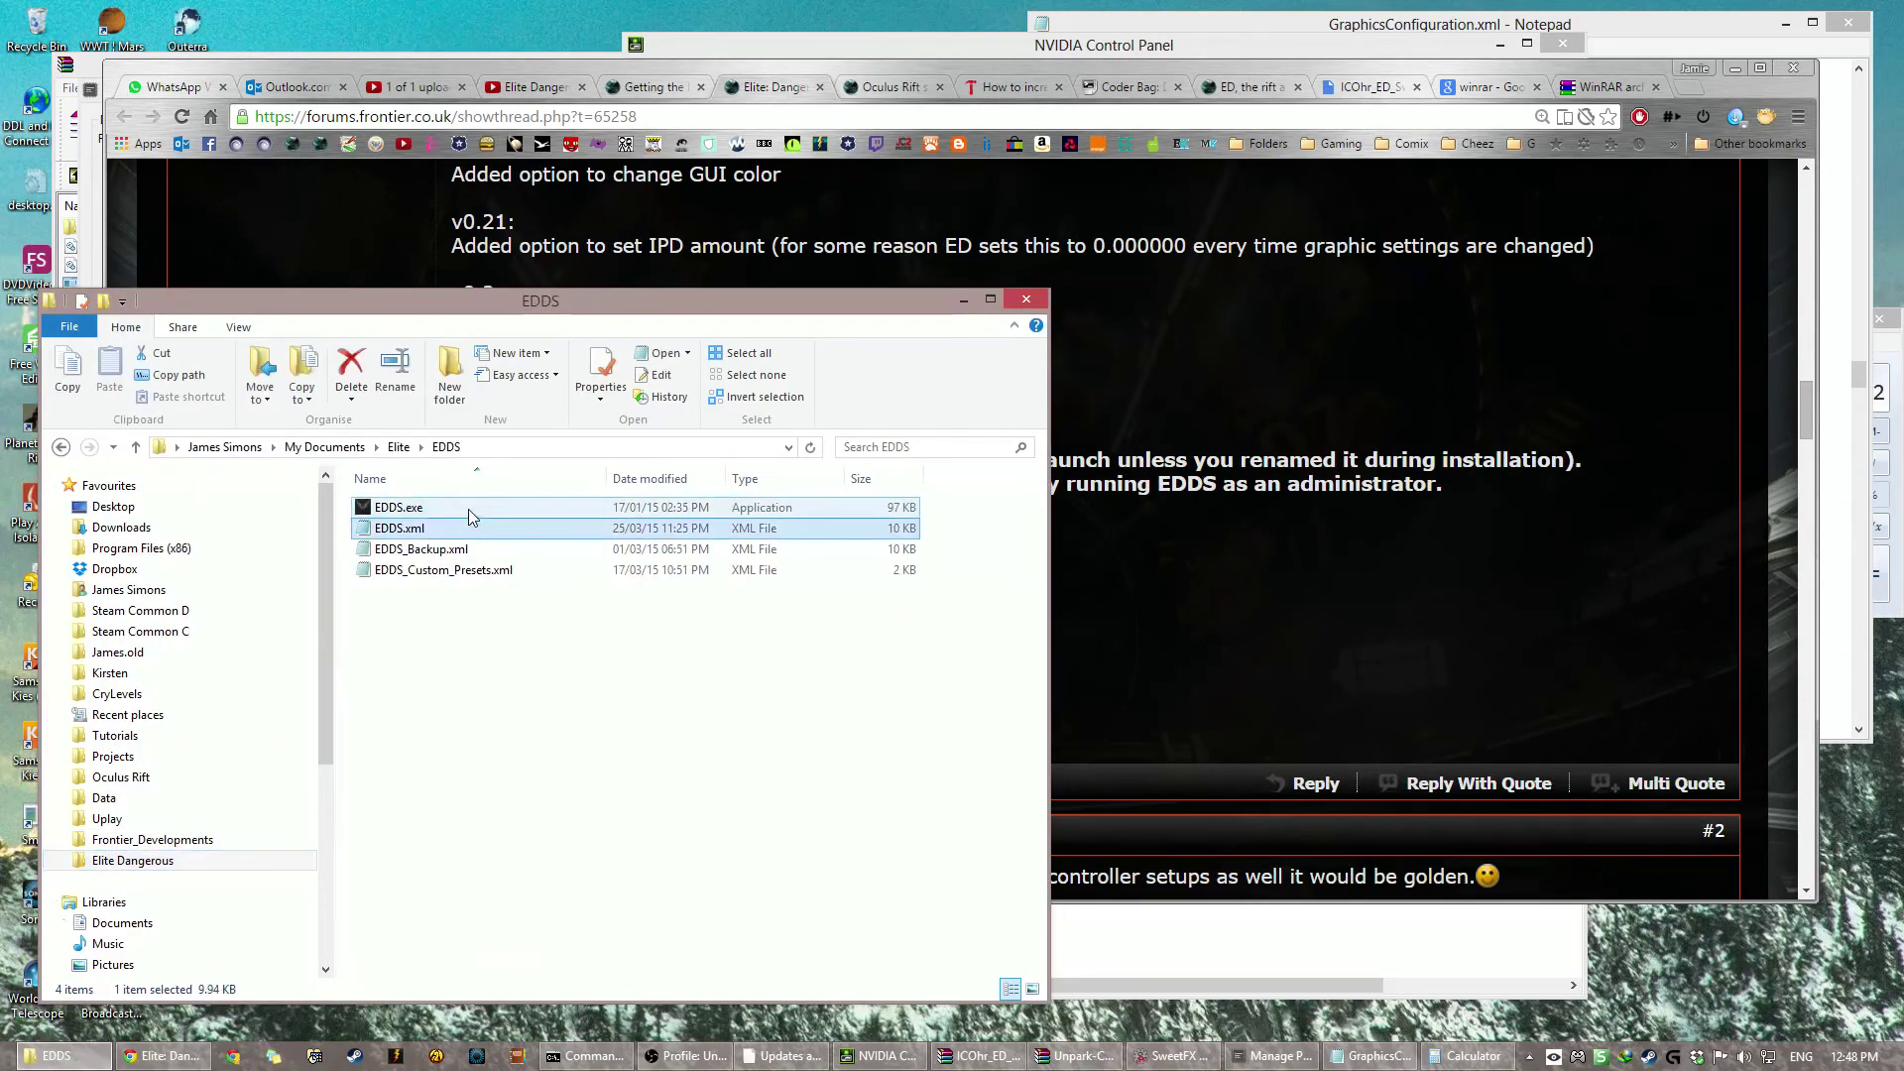
{"action": "double_click", "coordinate": [470, 512]}
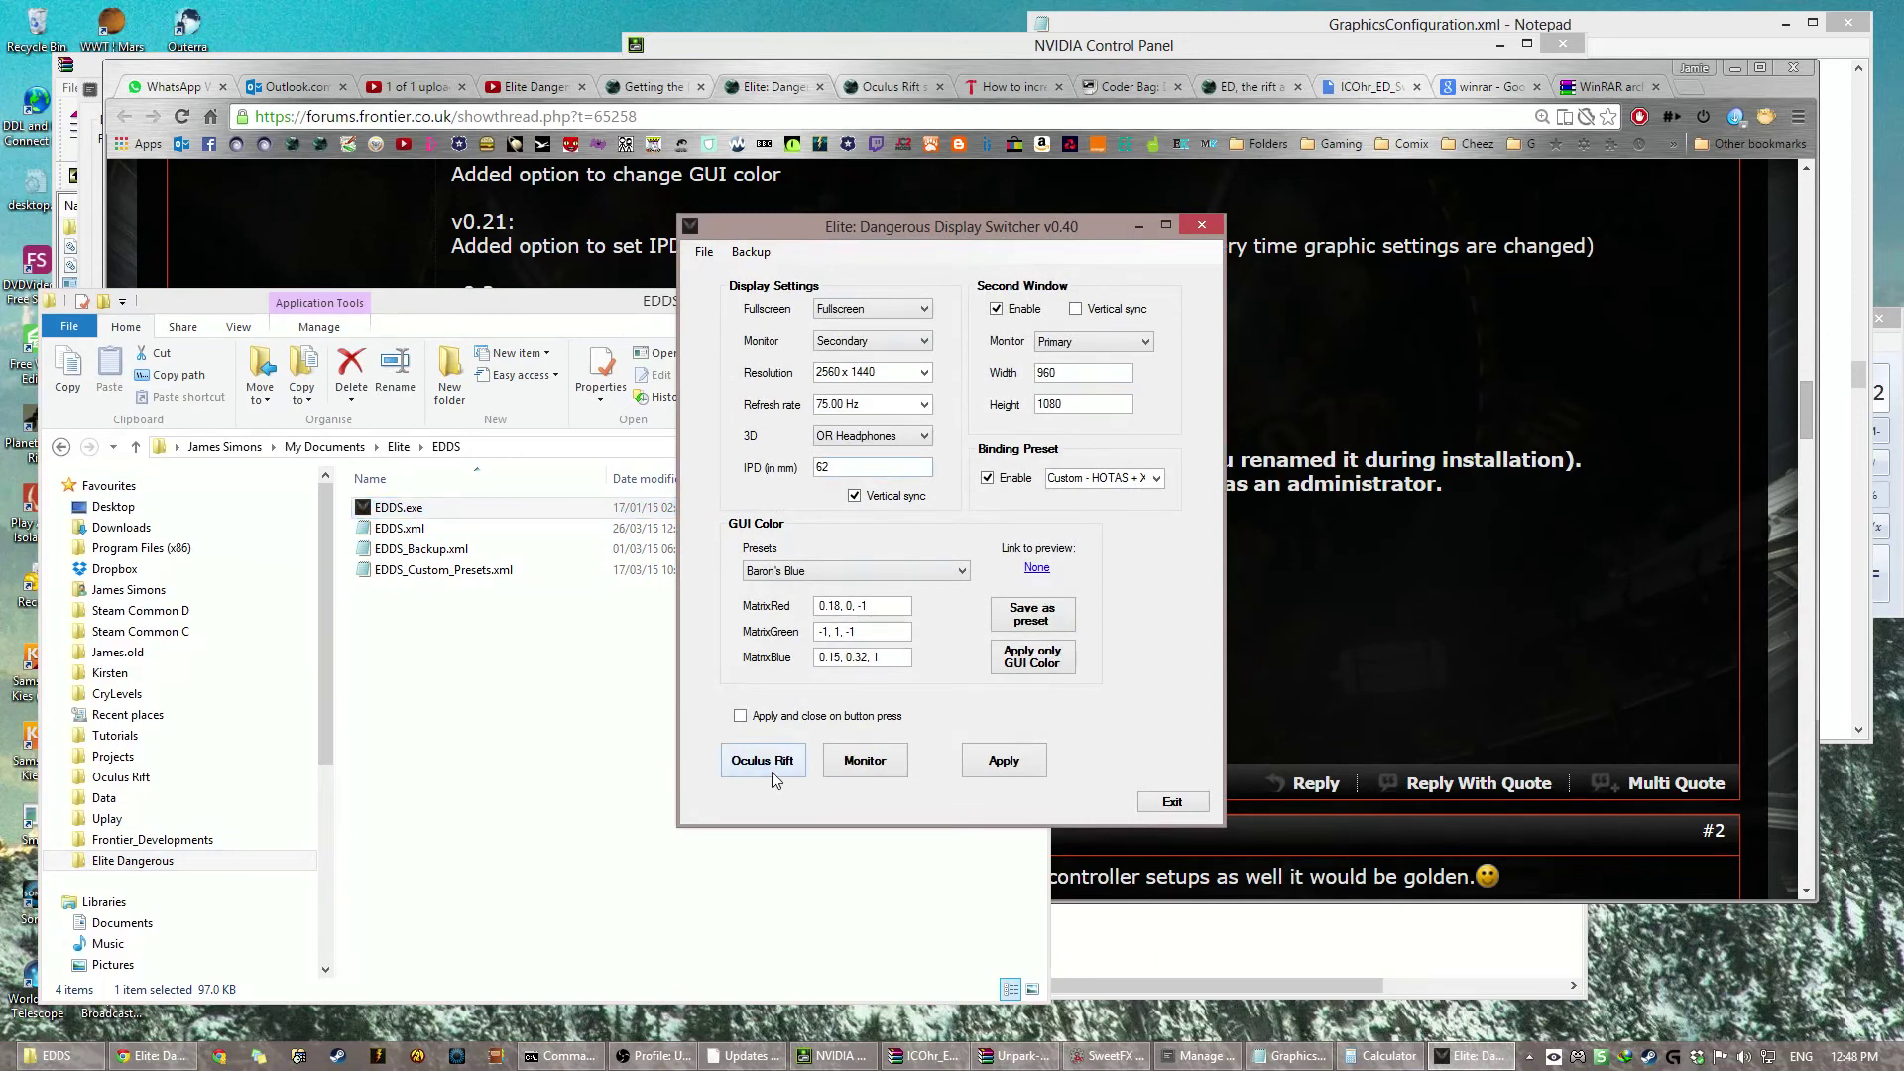
Step: Load the Oculus Rift settings and save them as the Oculus default
{"action": "left_click", "coordinate": [704, 252]}
{"action": "mouse_move", "coordinate": [751, 253]}
{"action": "left_click", "coordinate": [763, 760]}
{"action": "left_click", "coordinate": [704, 251]}
{"action": "left_click", "coordinate": [763, 265]}
{"action": "left_click", "coordinate": [1026, 613]}
Step: Review the MatrixRed colour matrix fields, then apply the Oculus settings to the game
{"action": "left_click", "coordinate": [893, 604]}
{"action": "key", "text": "Tab"}
{"action": "key", "text": "Tab"}
{"action": "left_click", "coordinate": [1001, 771]}
{"action": "left_click", "coordinate": [982, 616]}
Step: Enable Second Window and switch the binding preset to the Xbox default
{"action": "left_click", "coordinate": [1022, 311]}
{"action": "left_click", "coordinate": [1156, 478]}
{"action": "left_click", "coordinate": [1156, 496]}
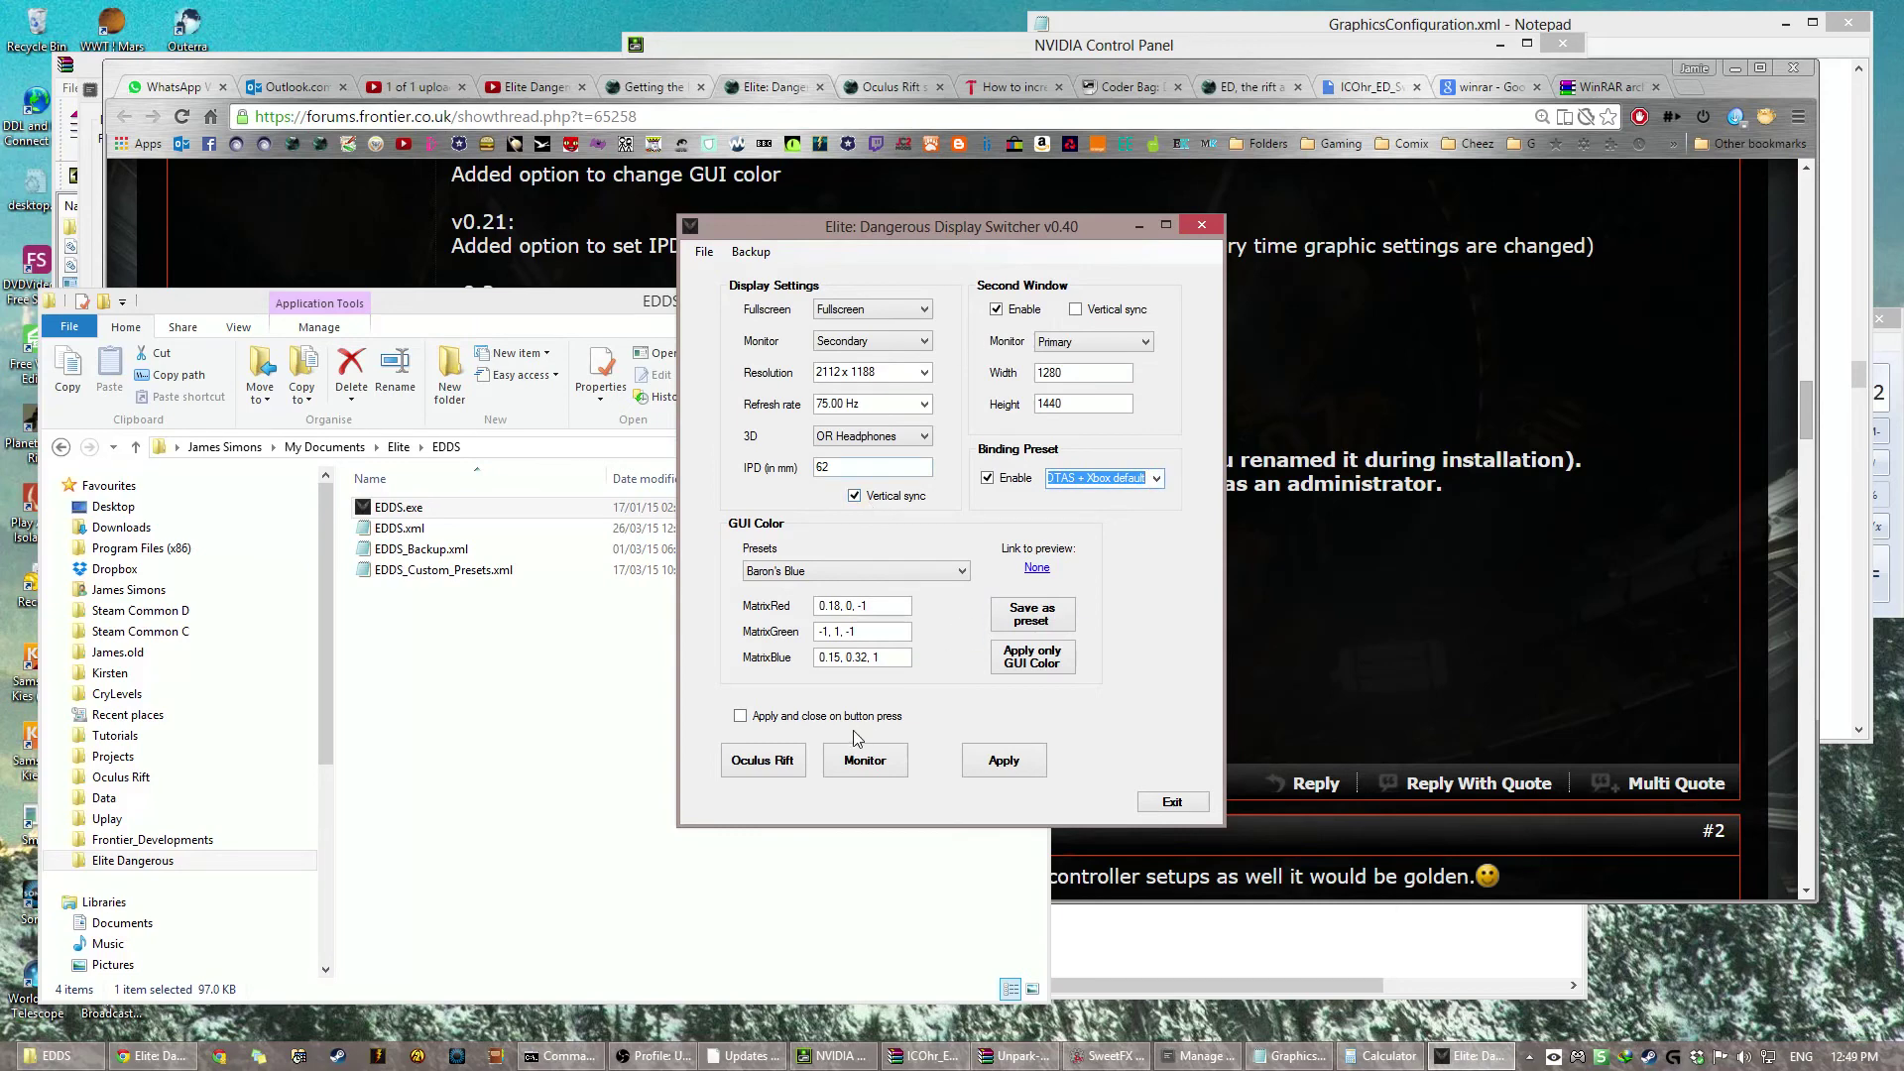
Step: Load the saved Monitor profile (Borderless 1920 × 1080 at 120 Hz)
{"action": "left_click", "coordinate": [866, 764]}
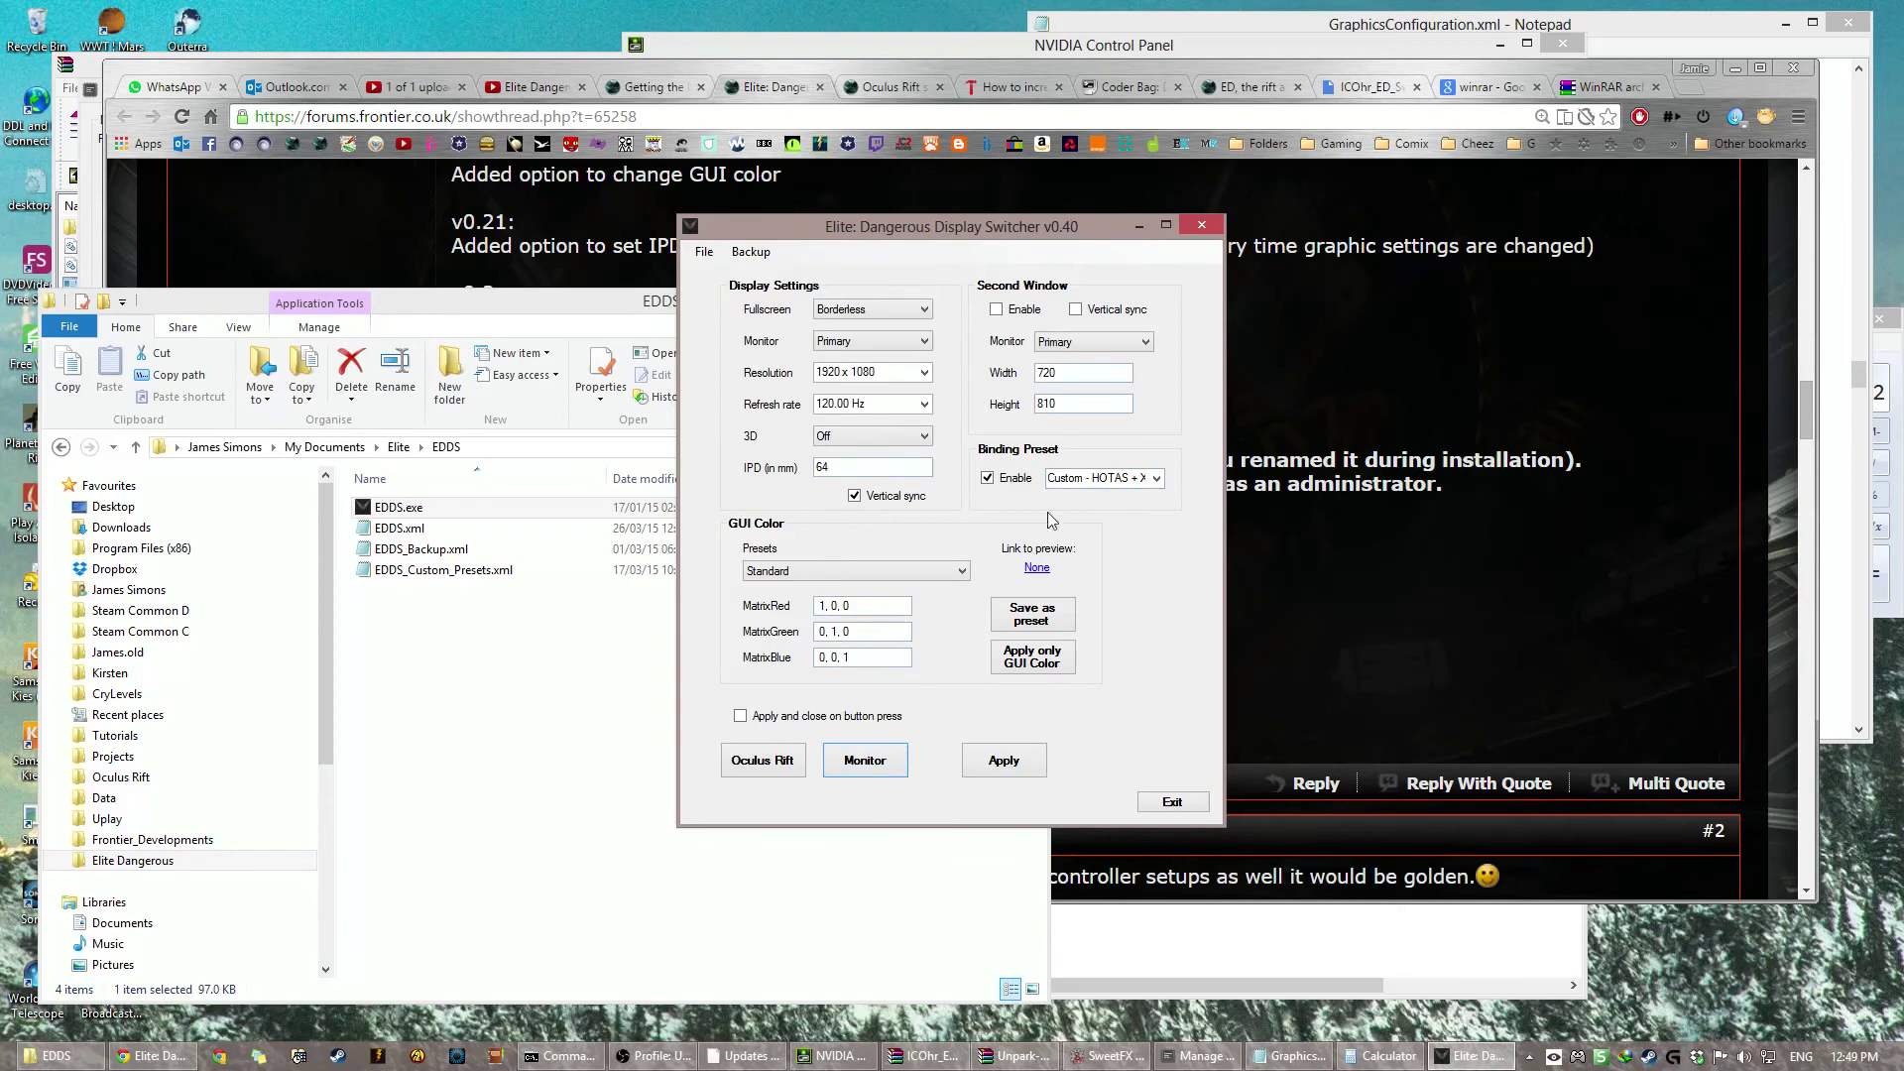
{"action": "left_click", "coordinate": [704, 251]}
{"action": "key", "text": "Escape"}
Step: Jump to the top of the 'Getting the Best DK2' thread, then bring EDDS back to front
{"action": "left_click", "coordinate": [1396, 692]}
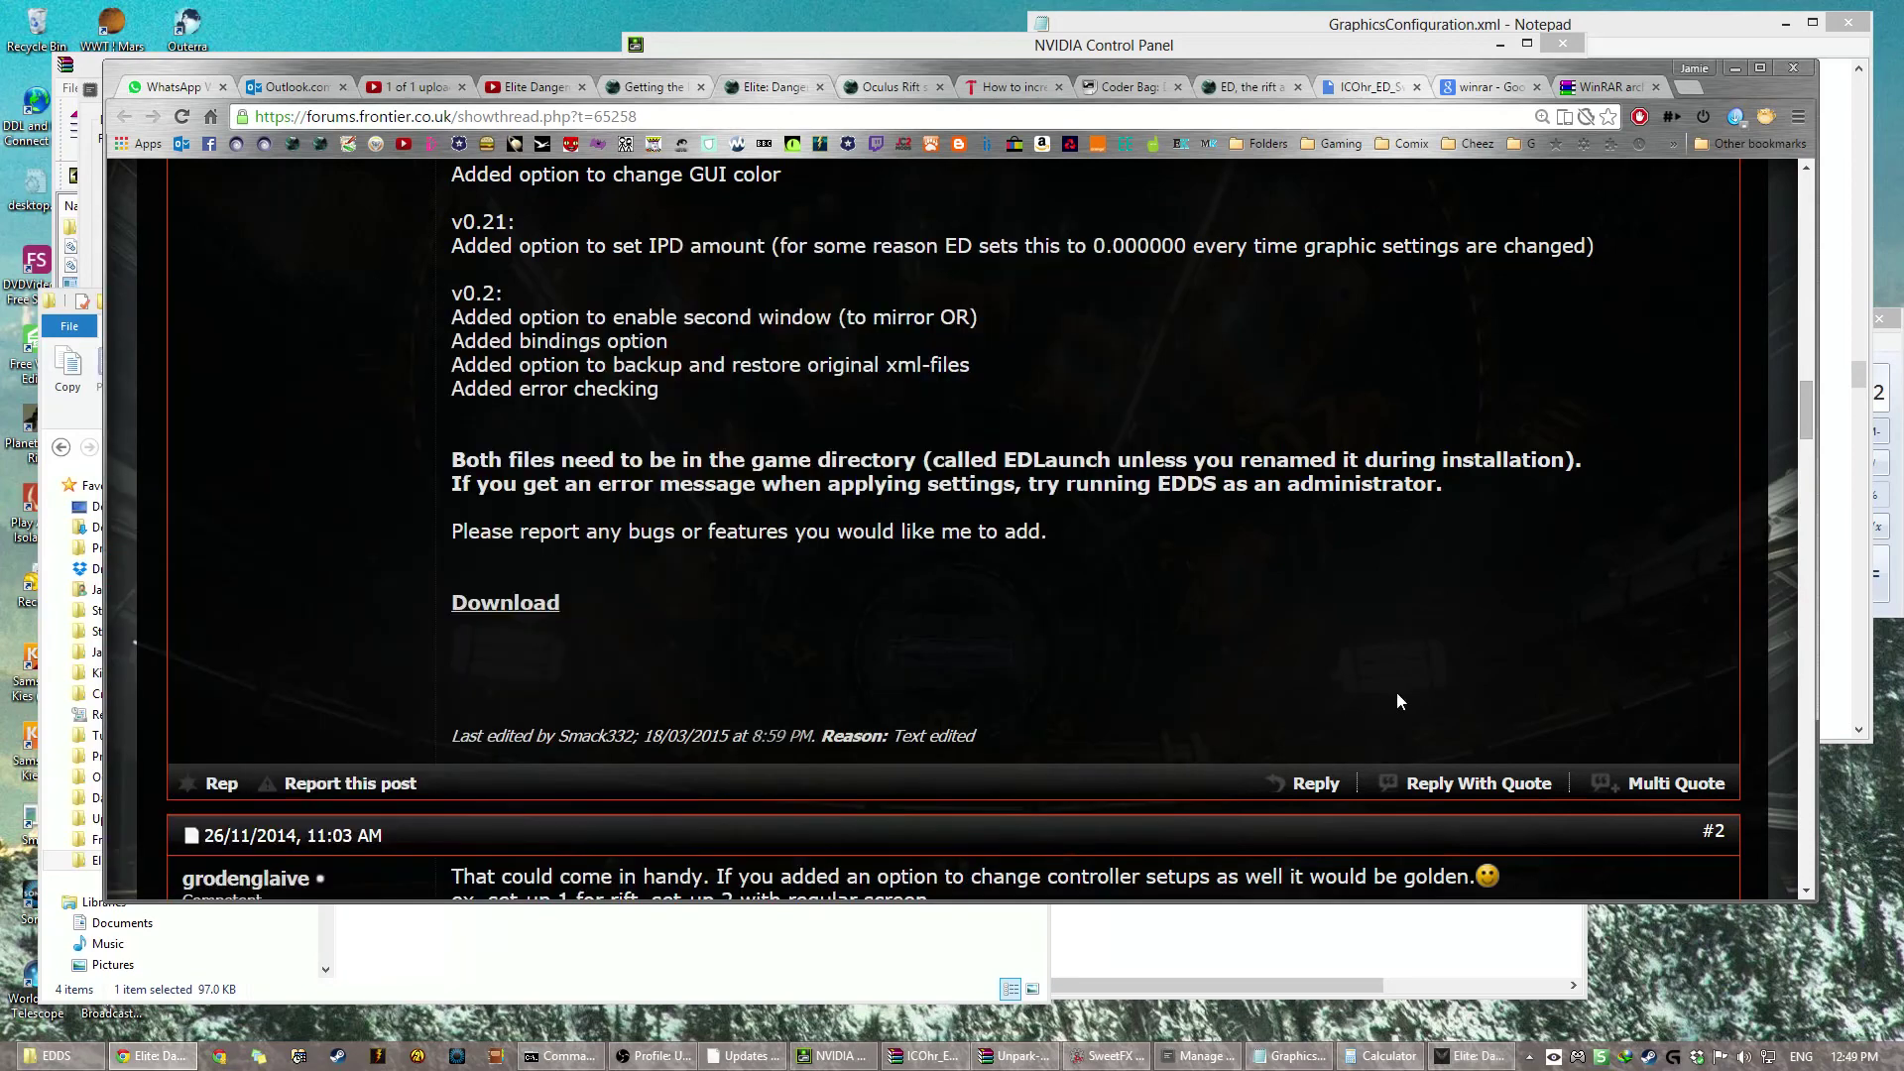
{"action": "scroll", "coordinate": [1396, 692], "scroll_direction": "up", "scroll_amount": 9}
{"action": "left_click", "coordinate": [654, 86]}
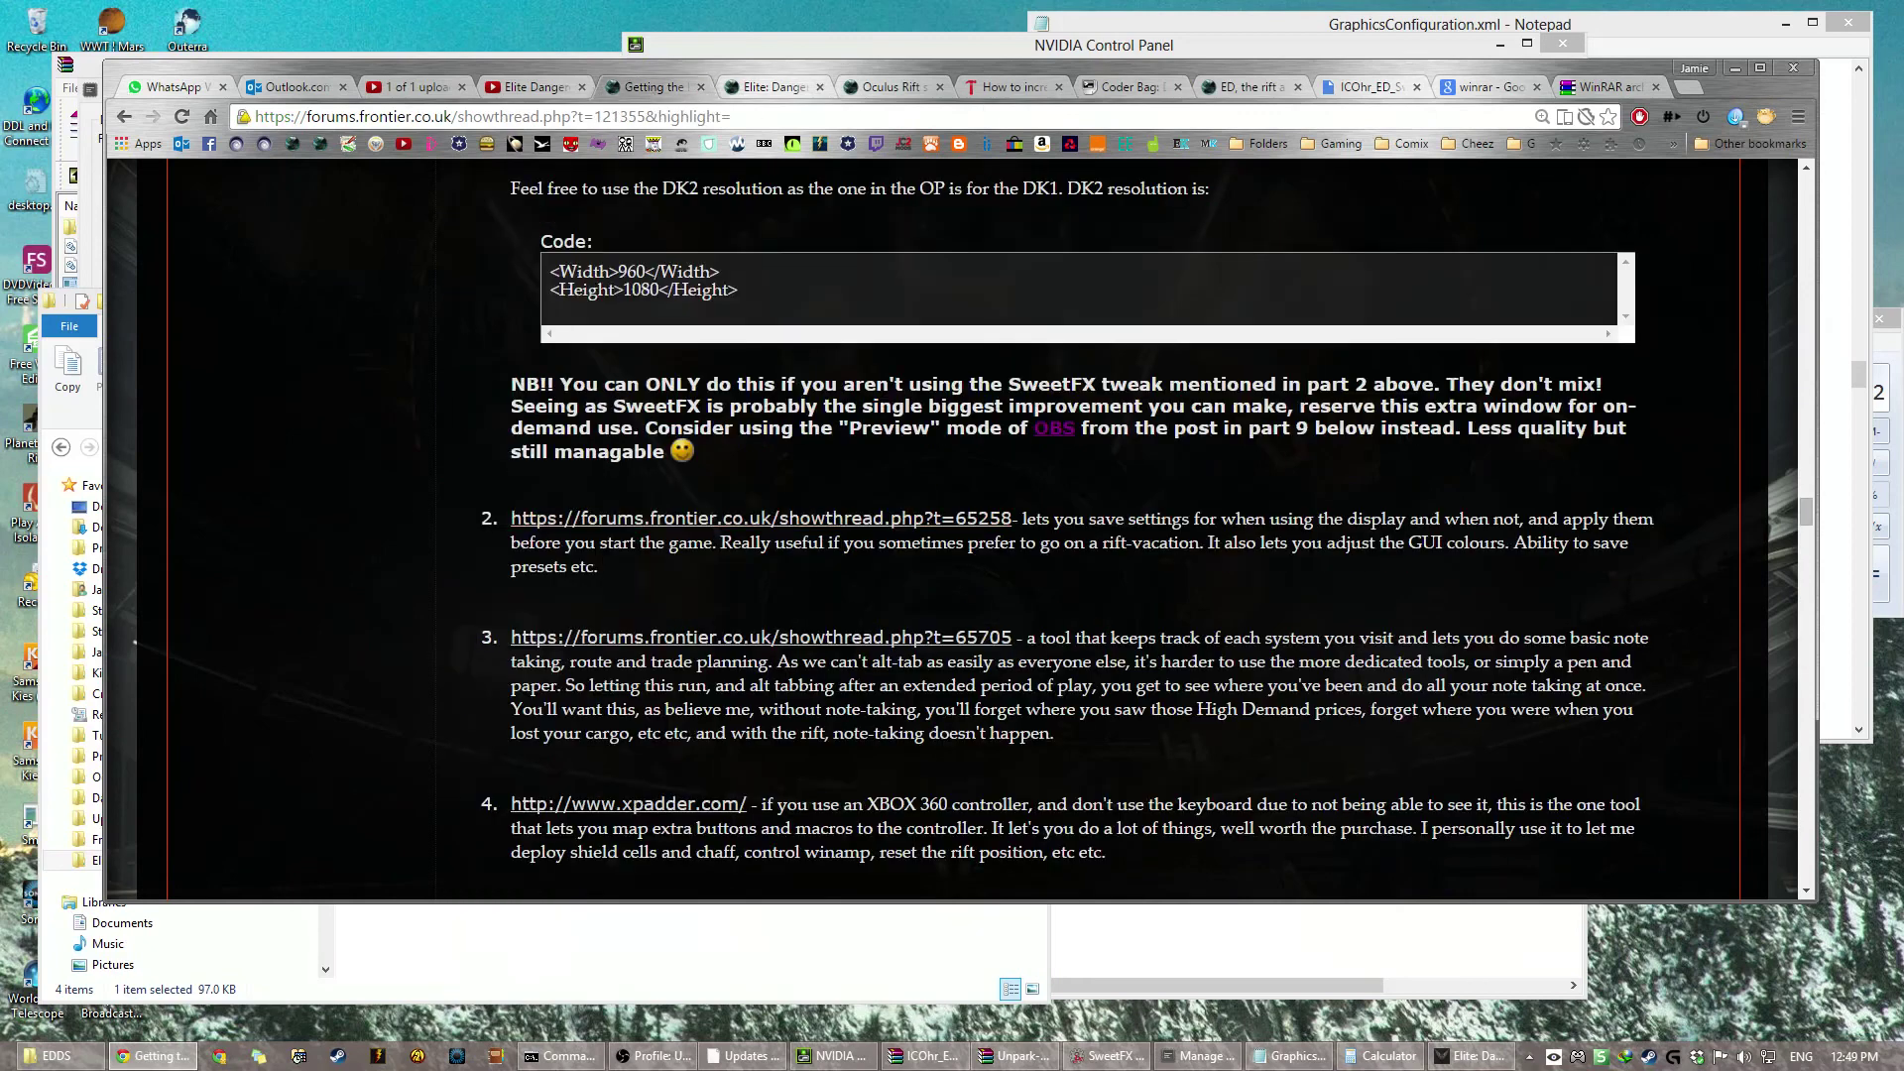
{"action": "scroll", "coordinate": [801, 275], "scroll_direction": "down", "scroll_amount": 1}
{"action": "scroll", "coordinate": [1066, 507], "scroll_direction": "down", "scroll_amount": 1}
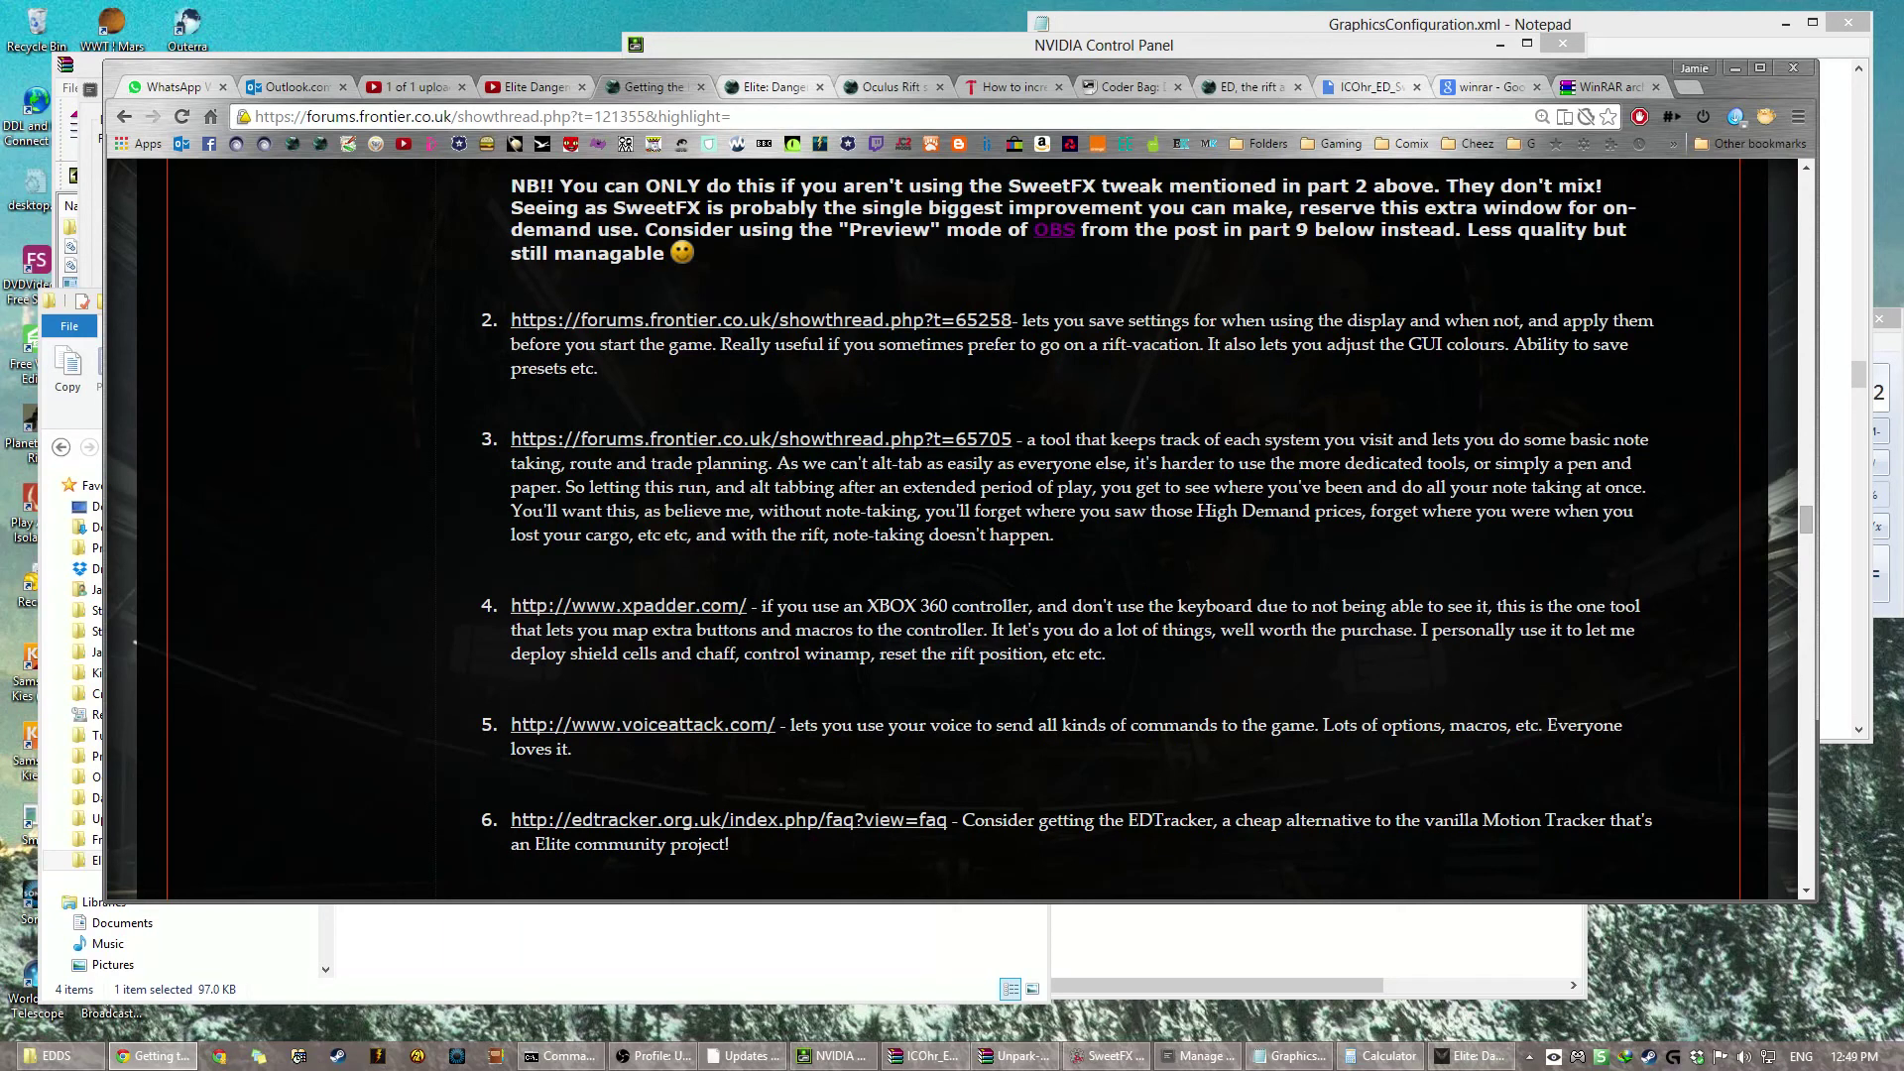
{"action": "key", "text": "Home"}
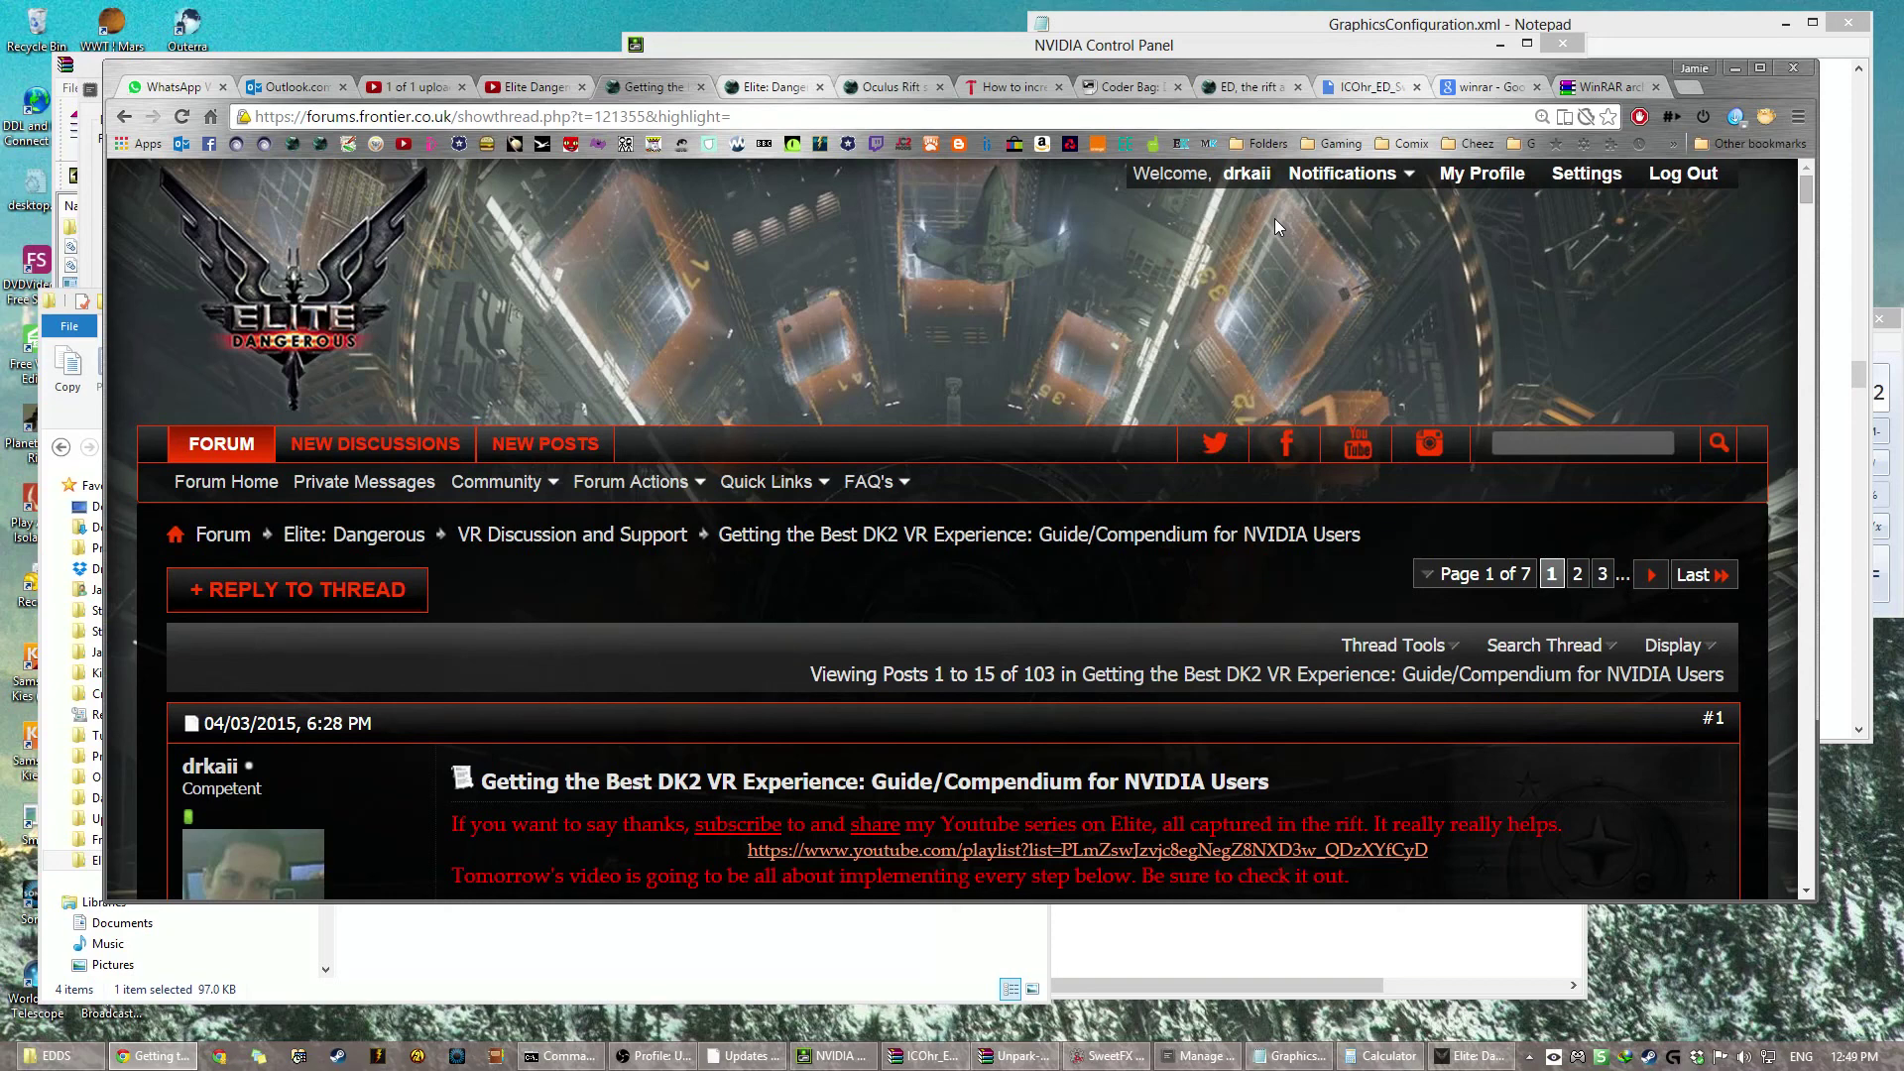
{"action": "left_click", "coordinate": [1483, 1056]}
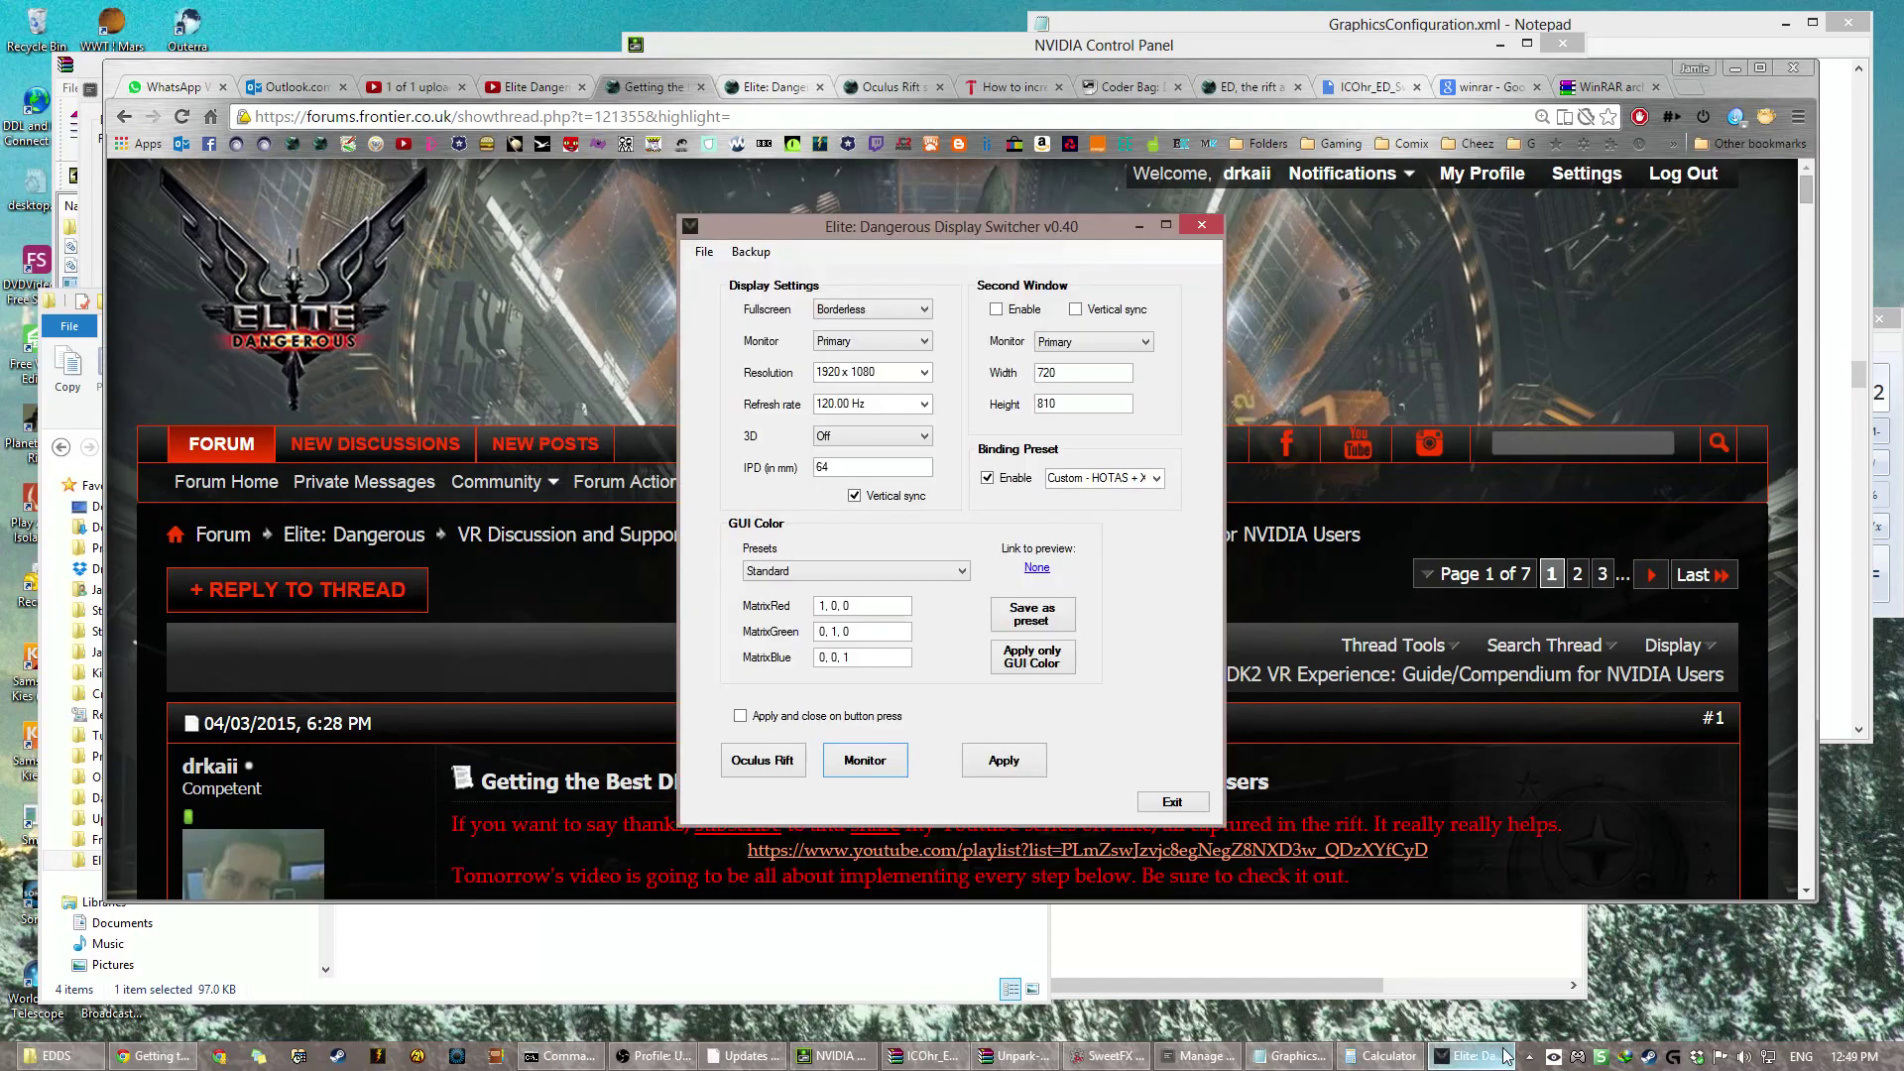